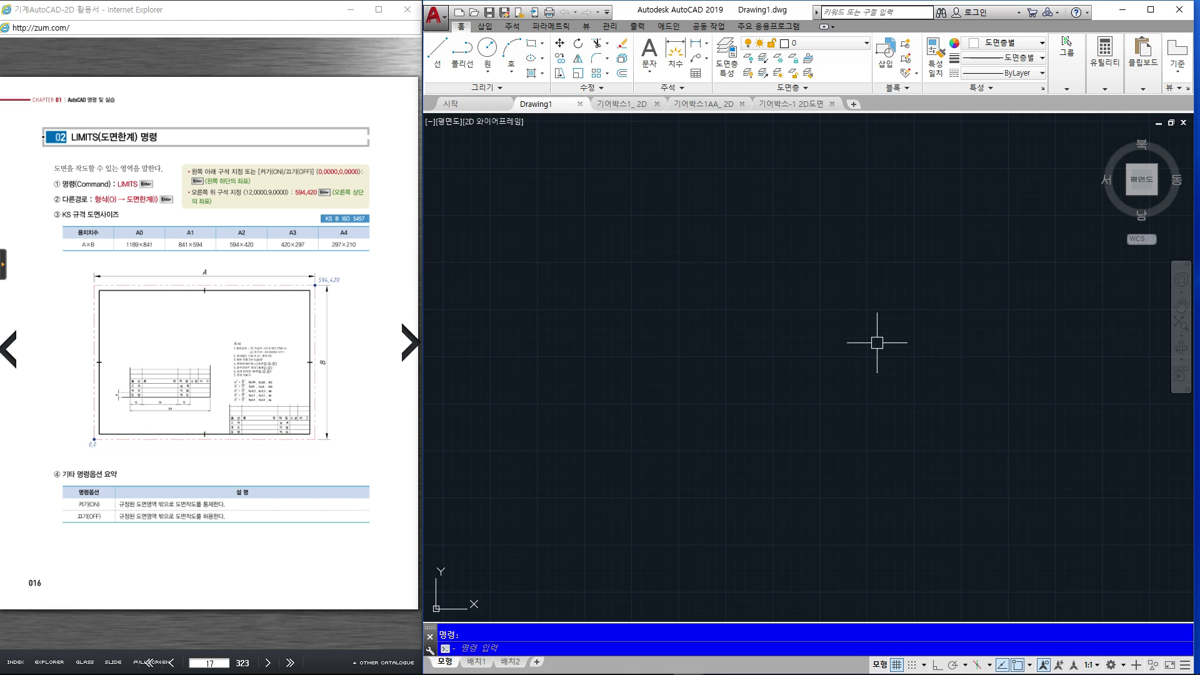
Switch to the 기어박스1_ 2D drawing and zoom to its extents
{"action": "left_click", "coordinate": [626, 108]}
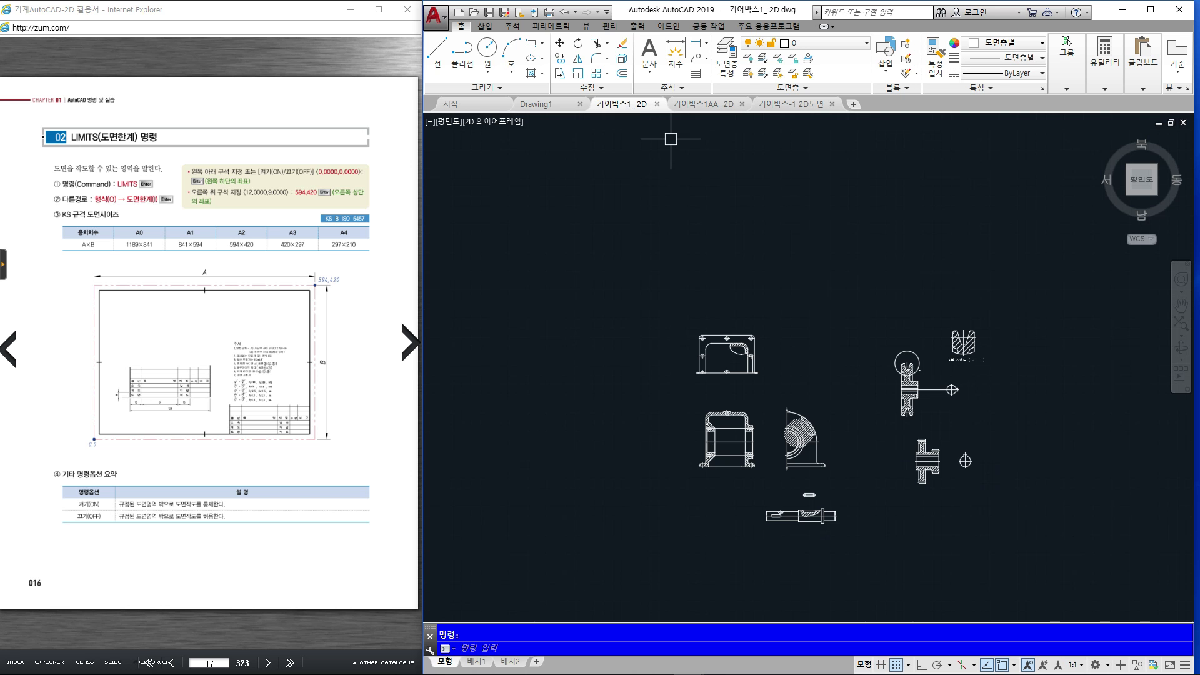
{"action": "middle_click", "coordinate": [973, 405]}
{"action": "middle_click", "coordinate": [974, 404]}
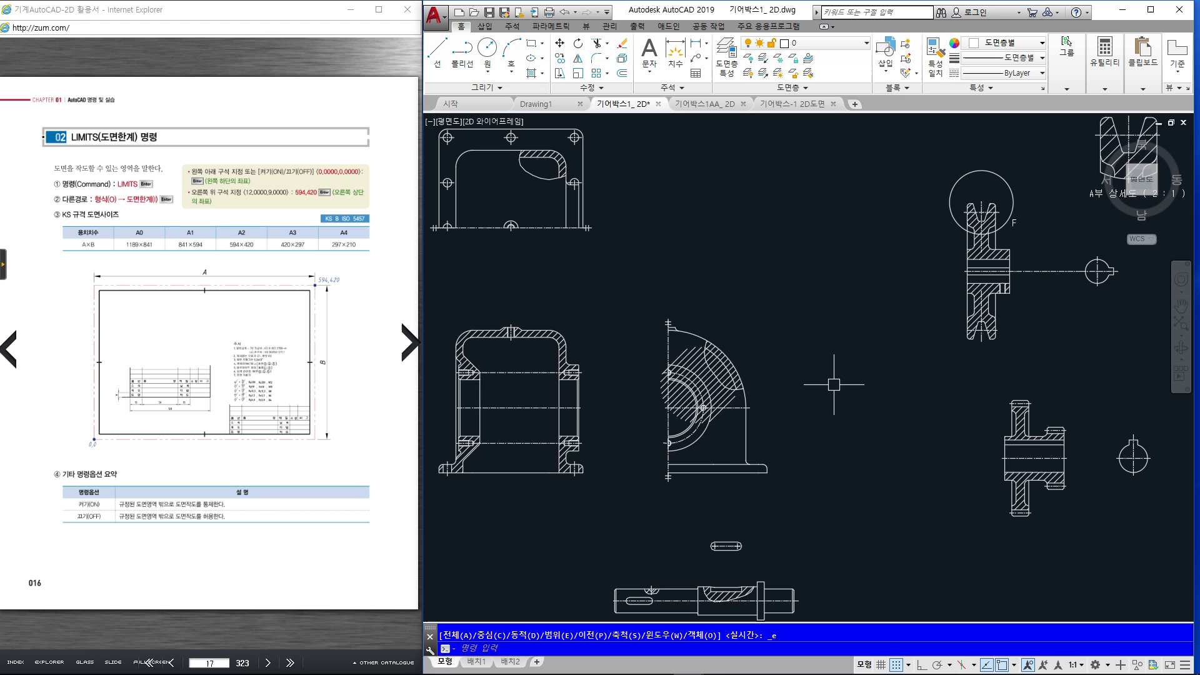
{"action": "mouse_move", "coordinate": [483, 483]}
{"action": "left_mouse_down"}
{"action": "mouse_move", "coordinate": [472, 330]}
{"action": "mouse_move", "coordinate": [544, 484]}
{"action": "left_mouse_up"}
{"action": "left_click_drag", "start_coordinate": [569, 201], "coordinate": [513, 290]}
{"action": "left_click_drag", "start_coordinate": [522, 229], "coordinate": [552, 254]}
{"action": "left_click_drag", "start_coordinate": [670, 239], "coordinate": [734, 271]}
{"action": "mouse_move", "coordinate": [750, 270]}
{"action": "left_mouse_down"}
{"action": "mouse_move", "coordinate": [674, 234]}
{"action": "mouse_move", "coordinate": [758, 242]}
{"action": "left_mouse_up"}
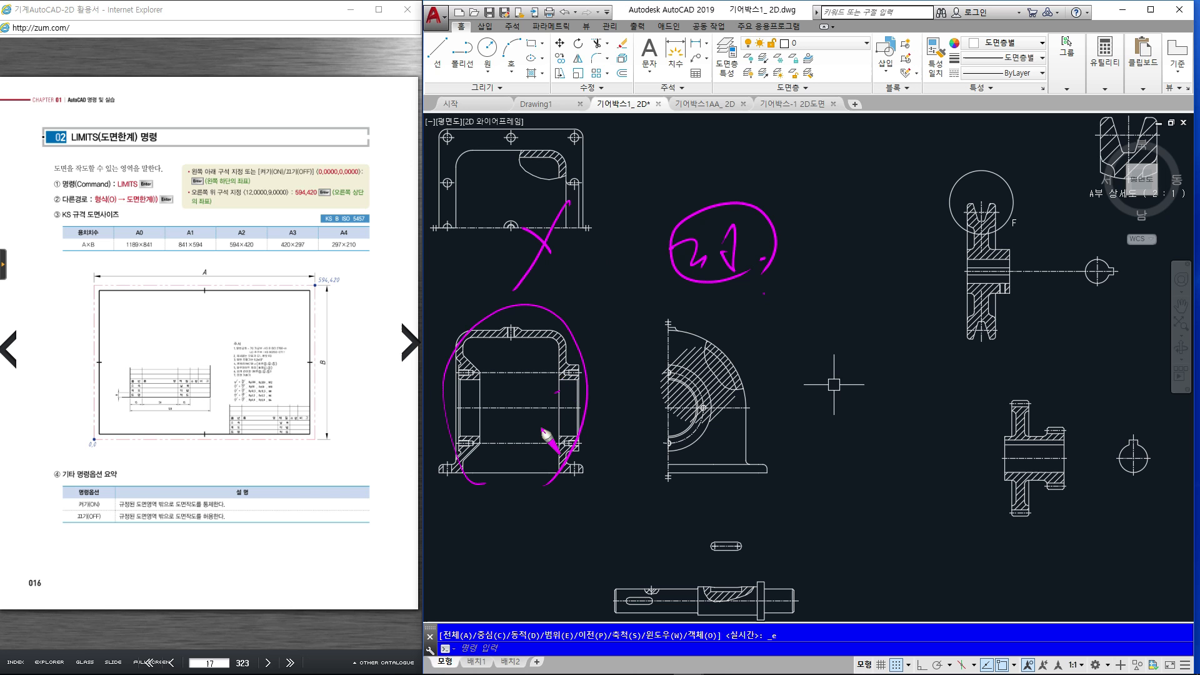
{"action": "left_click_drag", "start_coordinate": [595, 405], "coordinate": [668, 398]}
{"action": "left_click_drag", "start_coordinate": [517, 307], "coordinate": [530, 223]}
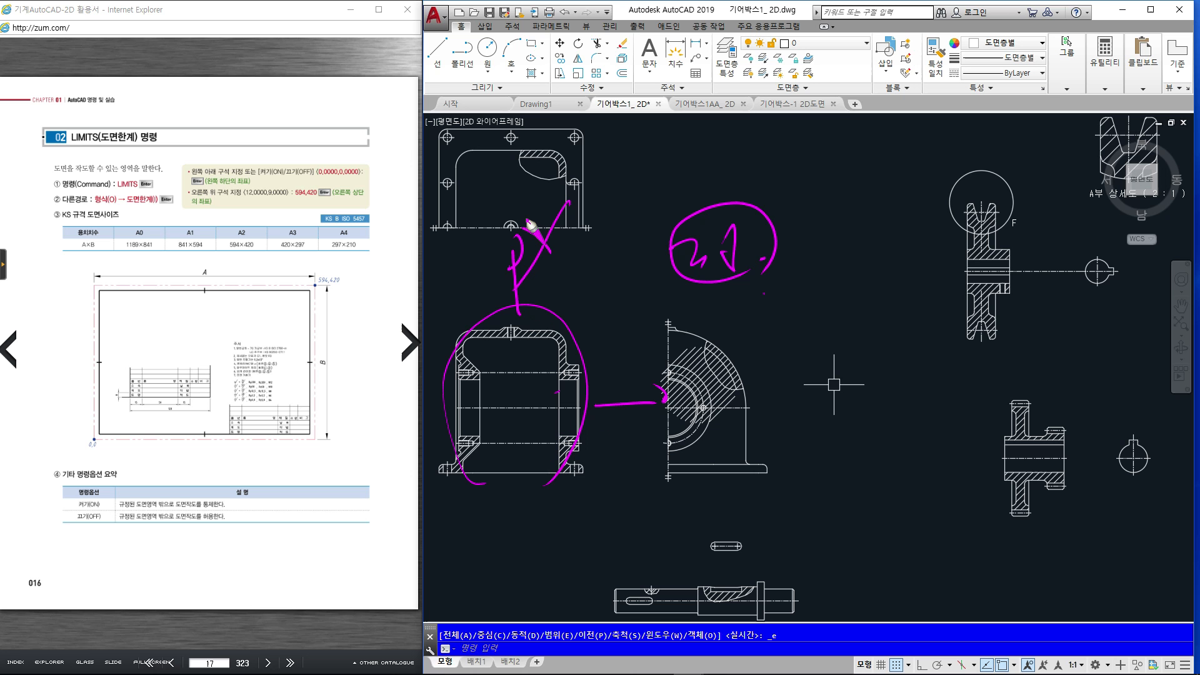
{"action": "mouse_move", "coordinate": [566, 181]}
{"action": "left_mouse_down"}
{"action": "mouse_move", "coordinate": [525, 147]}
{"action": "mouse_move", "coordinate": [571, 185]}
{"action": "left_mouse_up"}
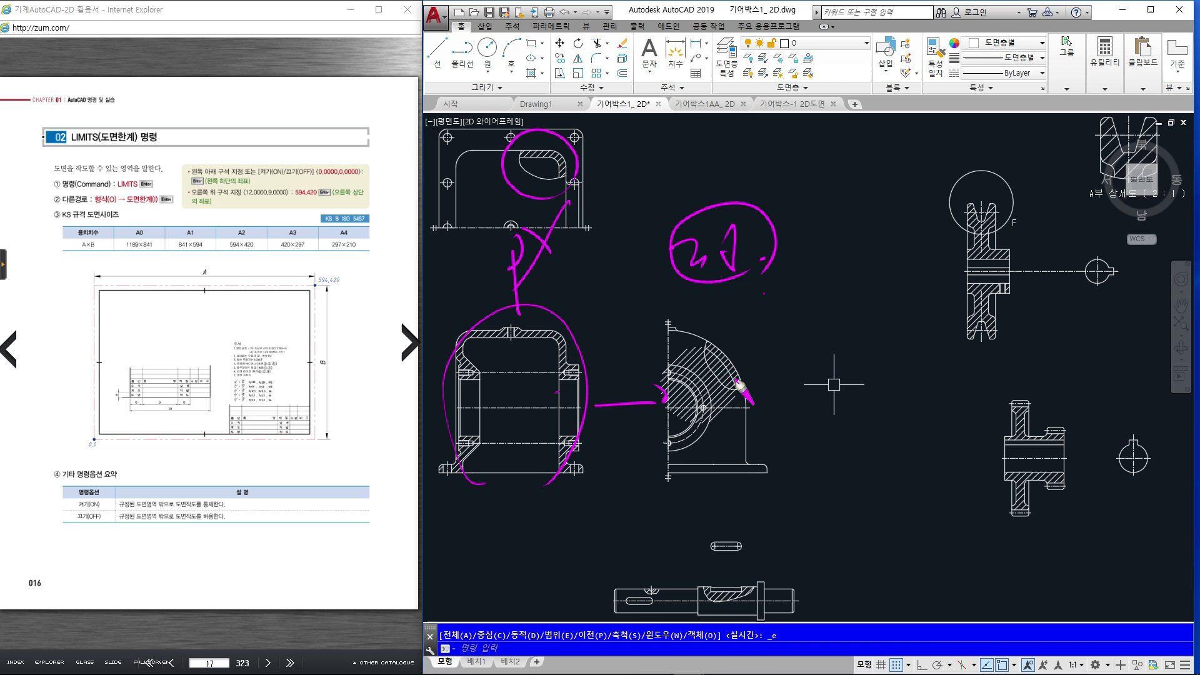
{"action": "left_click_drag", "start_coordinate": [749, 403], "coordinate": [755, 372]}
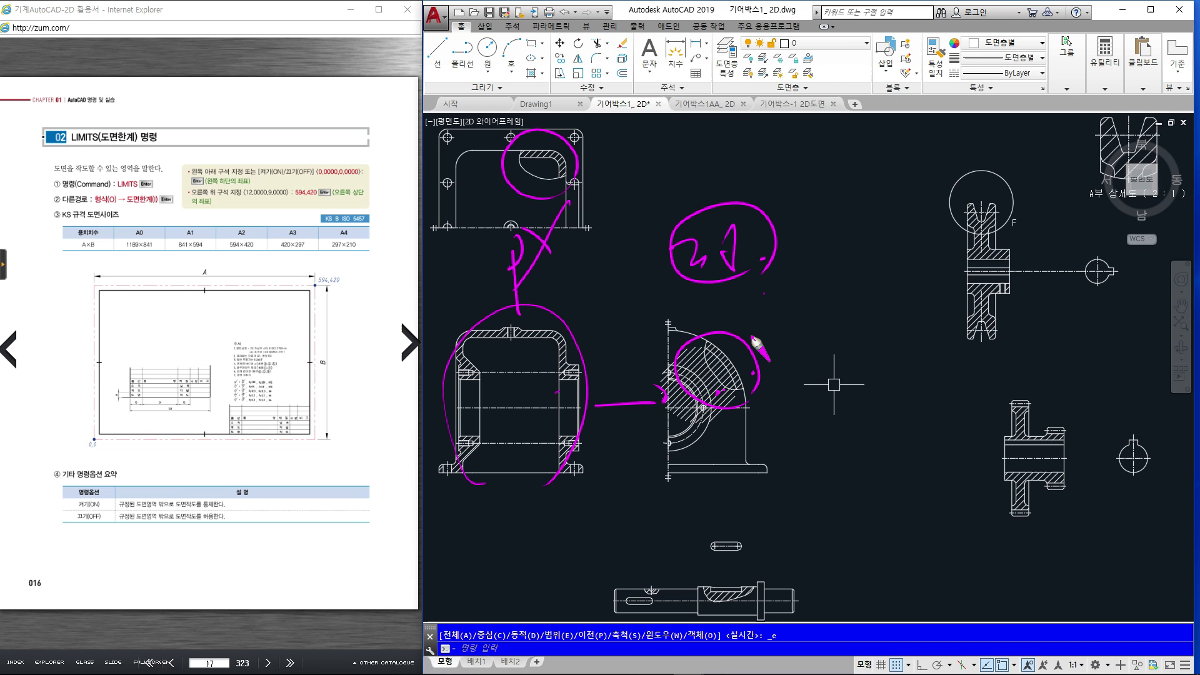
{"action": "left_click_drag", "start_coordinate": [867, 219], "coordinate": [797, 357]}
{"action": "key", "text": "Escape"}
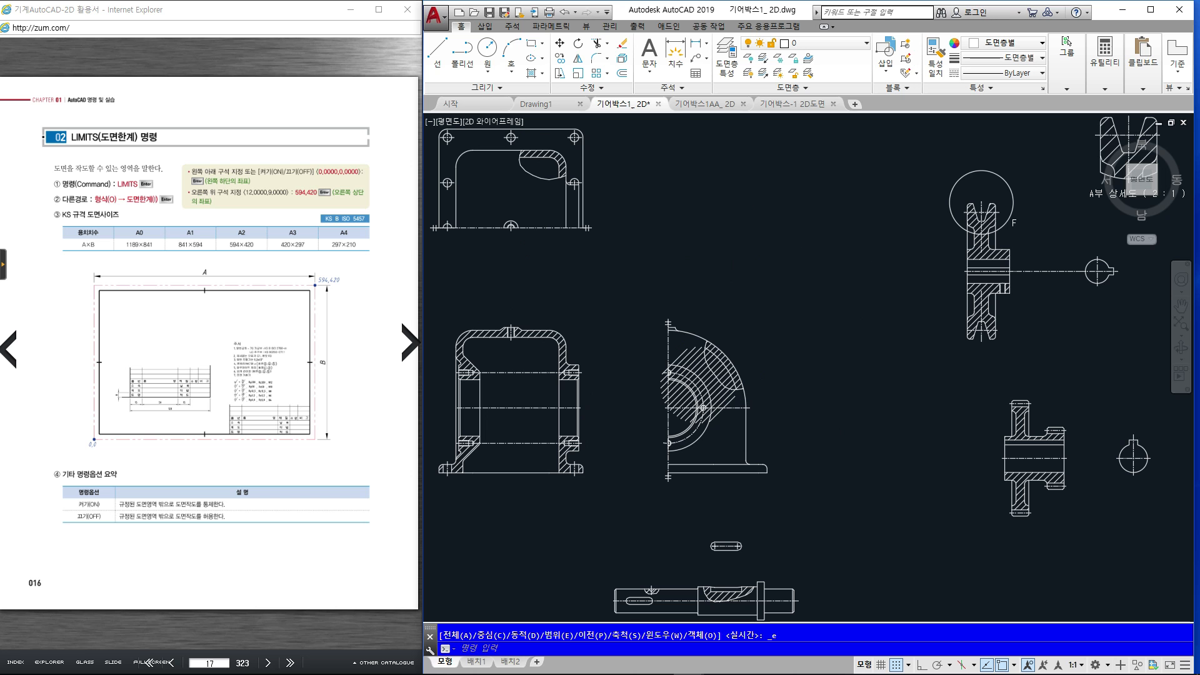
{"action": "key", "text": "Escape"}
Inspect the hatching on the gearbox housing's side view up close, and return to the full drawing extents
{"action": "scroll", "coordinate": [720, 368], "scroll_direction": "up", "scroll_amount": 4}
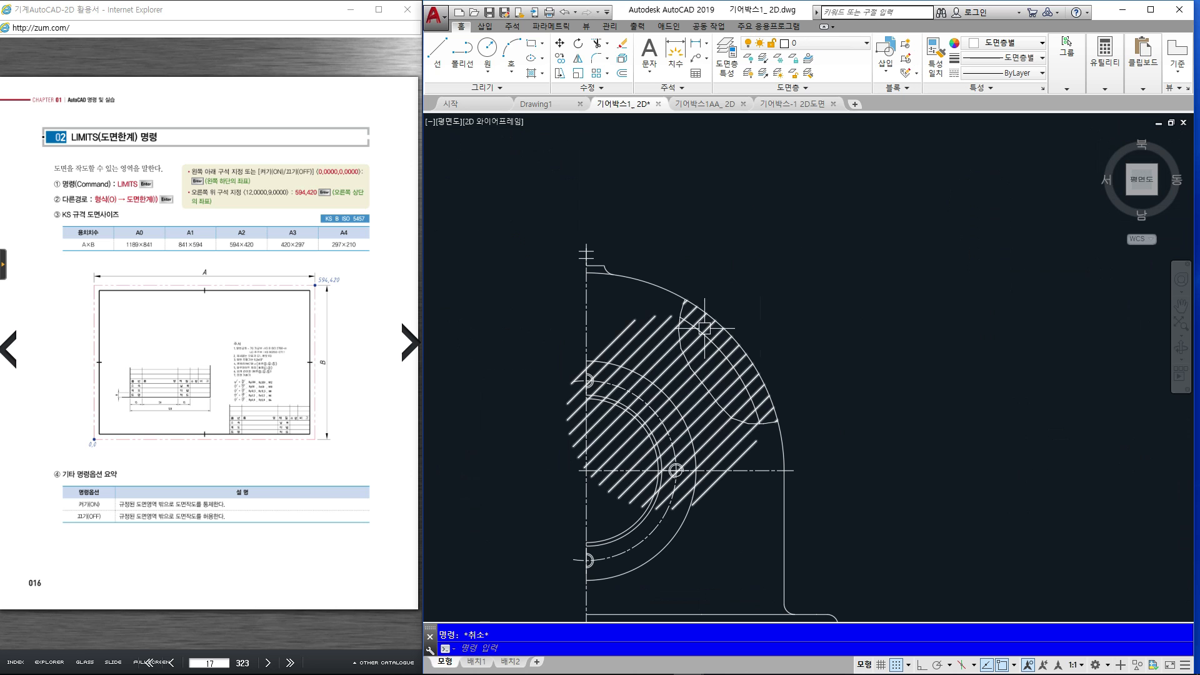
{"action": "mouse_move", "coordinate": [682, 321]}
{"action": "left_mouse_down"}
{"action": "mouse_move", "coordinate": [761, 407]}
{"action": "mouse_move", "coordinate": [758, 381]}
{"action": "left_mouse_up"}
{"action": "key", "text": "Escape"}
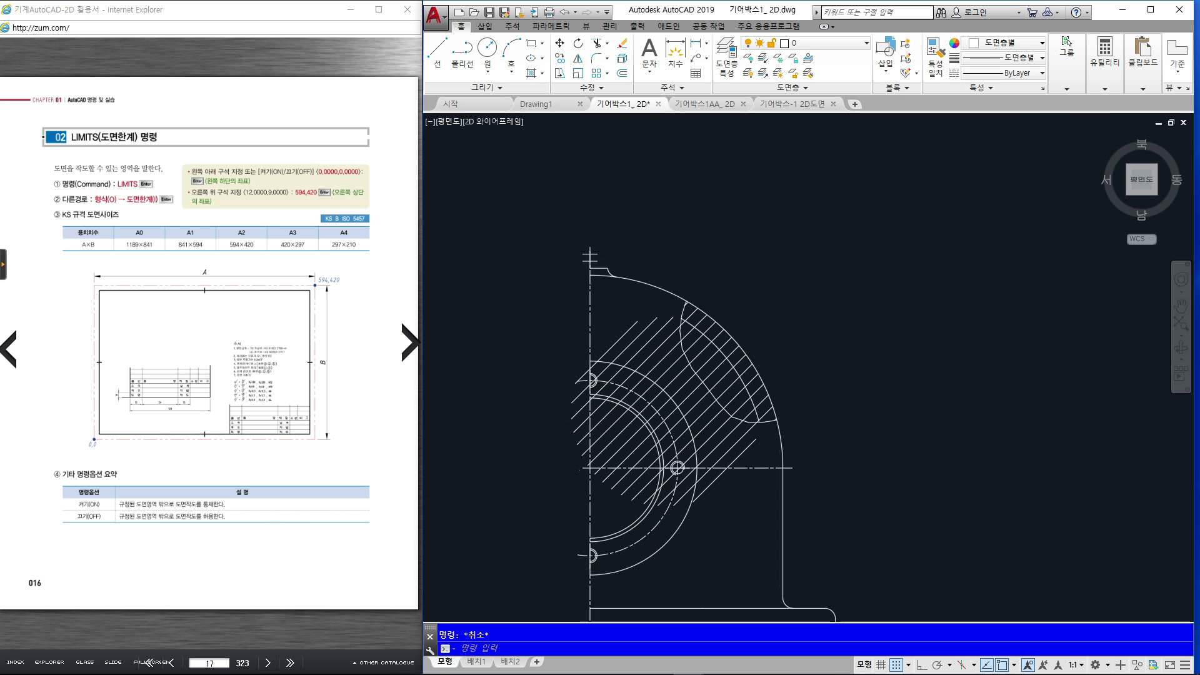
{"action": "middle_click", "coordinate": [823, 382]}
{"action": "middle_click", "coordinate": [823, 383]}
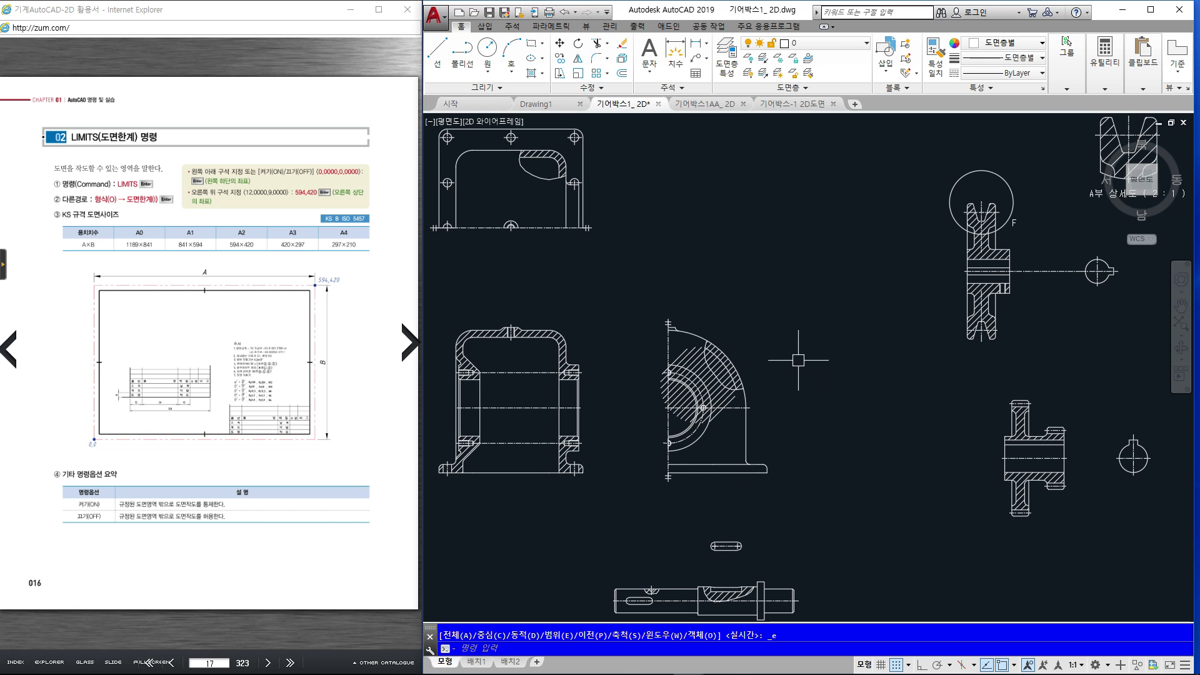
Switch to the 기어박스1AA_ 2D drawing and zoom to its extents to view the coloured part views
{"action": "left_click", "coordinate": [705, 104]}
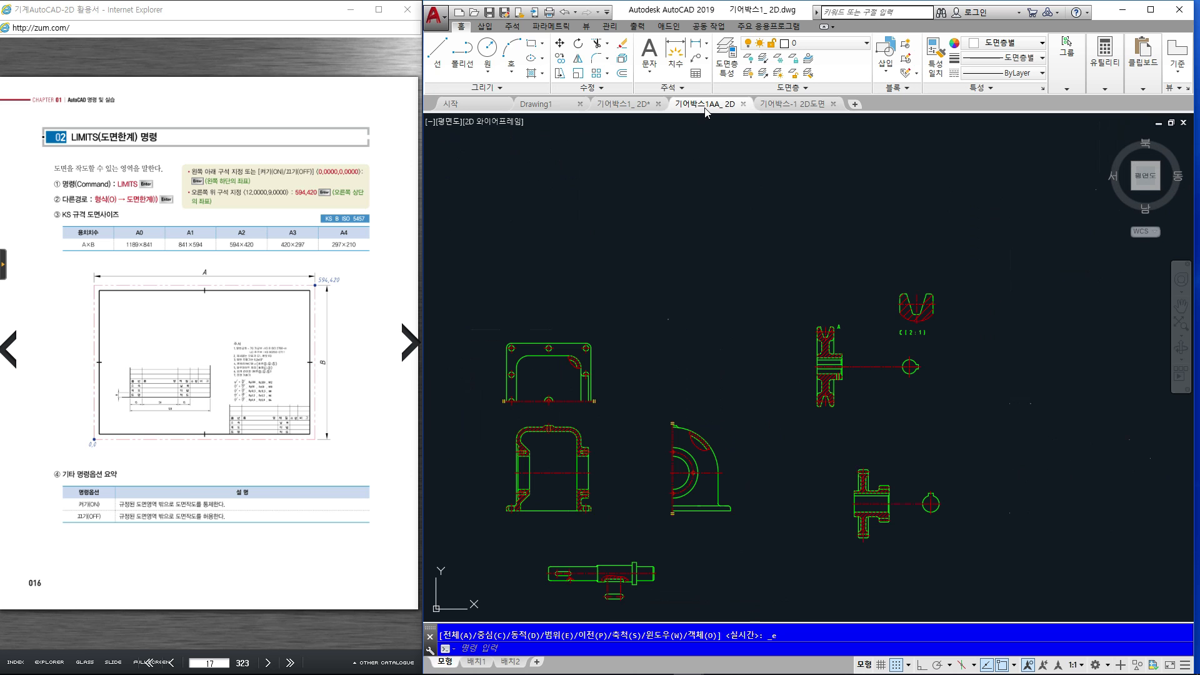
{"action": "middle_click", "coordinate": [643, 357]}
{"action": "middle_click", "coordinate": [643, 356]}
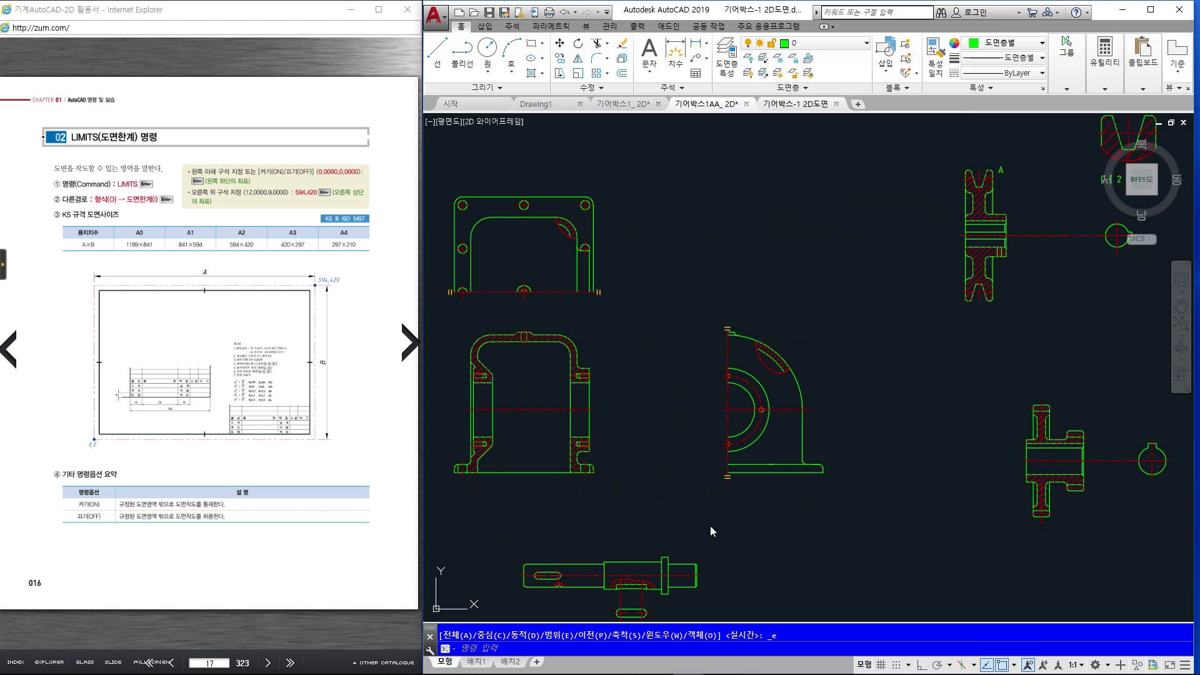
Switch to the 기어박스-1 2D도면 drawing and frame the complete dimensioned sheet with its border
{"action": "left_click", "coordinate": [793, 106]}
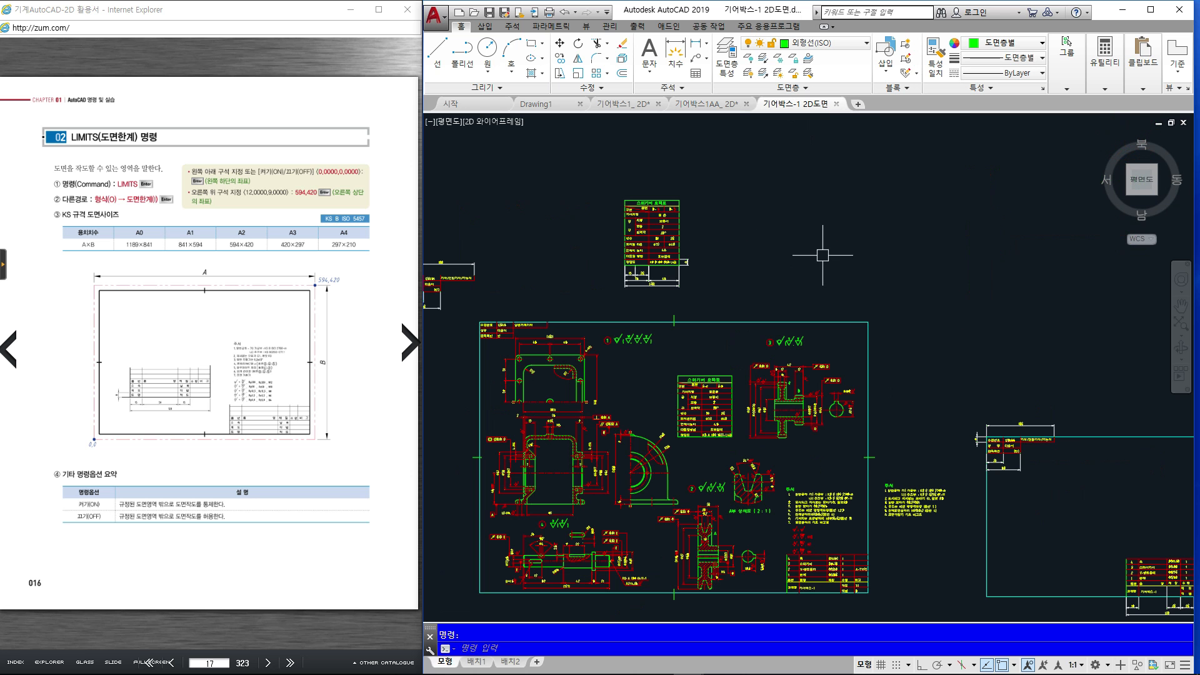
{"action": "middle_click", "coordinate": [728, 476]}
{"action": "middle_click", "coordinate": [728, 477]}
{"action": "mouse_move", "coordinate": [729, 476]}
{"action": "middle_mouse_down"}
{"action": "mouse_move", "coordinate": [806, 388]}
{"action": "mouse_move", "coordinate": [837, 472]}
{"action": "mouse_move", "coordinate": [901, 480]}
{"action": "middle_mouse_up"}
{"action": "scroll", "coordinate": [806, 388], "scroll_direction": "up", "scroll_amount": 2}
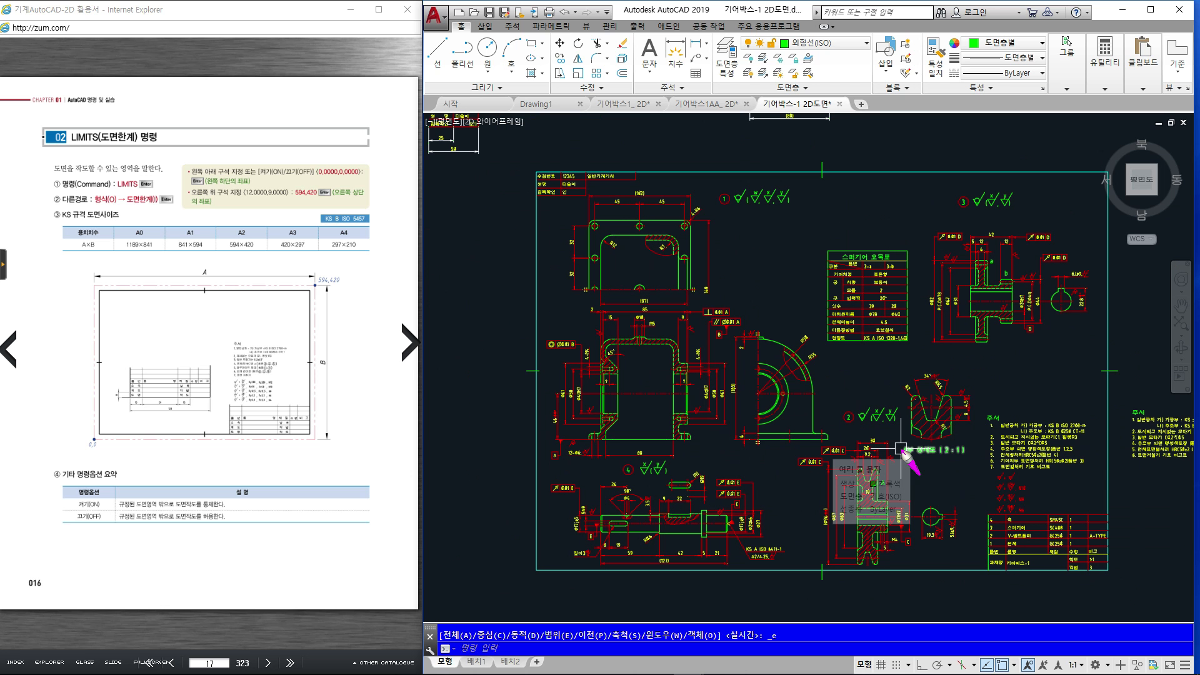
{"action": "left_click_drag", "start_coordinate": [804, 253], "coordinate": [791, 278]}
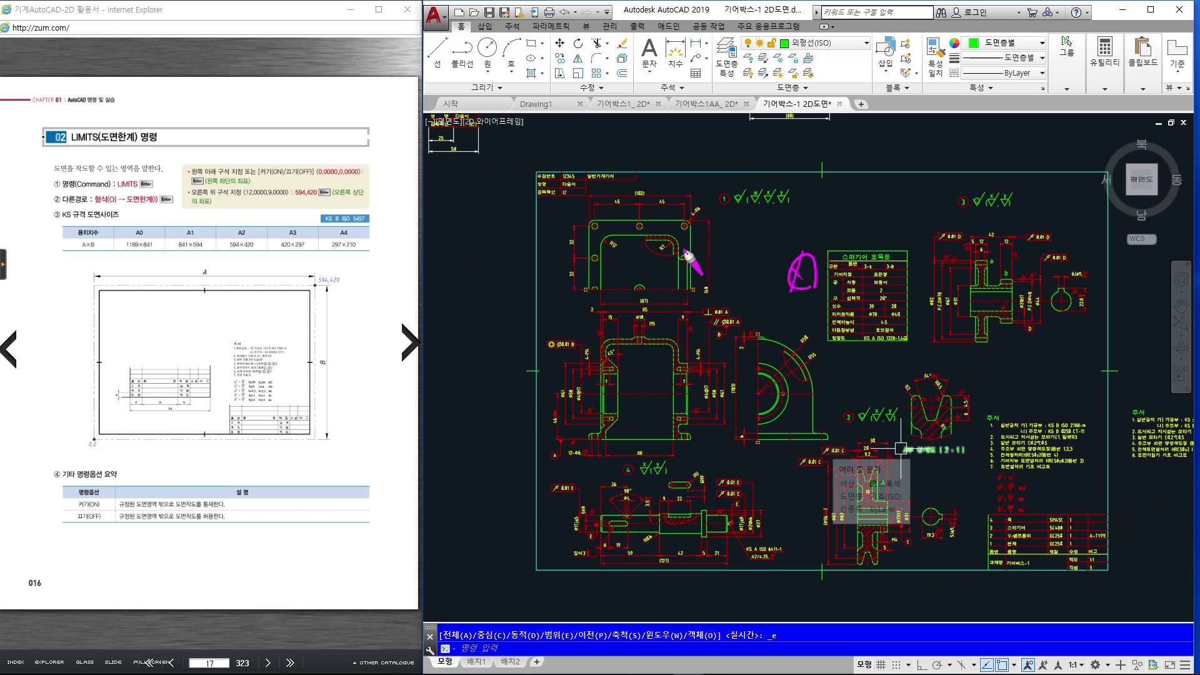
{"action": "mouse_move", "coordinate": [694, 250]}
{"action": "left_mouse_down"}
{"action": "mouse_move", "coordinate": [718, 236]}
{"action": "mouse_move", "coordinate": [750, 253]}
{"action": "mouse_move", "coordinate": [776, 214]}
{"action": "mouse_move", "coordinate": [812, 216]}
{"action": "left_mouse_up"}
{"action": "left_click", "coordinate": [825, 211]}
{"action": "mouse_move", "coordinate": [748, 494]}
{"action": "left_mouse_down"}
{"action": "mouse_move", "coordinate": [741, 343]}
{"action": "mouse_move", "coordinate": [718, 463]}
{"action": "left_mouse_up"}
{"action": "mouse_move", "coordinate": [775, 375]}
{"action": "left_mouse_down"}
{"action": "mouse_move", "coordinate": [857, 350]}
{"action": "mouse_move", "coordinate": [900, 319]}
{"action": "mouse_move", "coordinate": [916, 337]}
{"action": "mouse_move", "coordinate": [960, 294]}
{"action": "mouse_move", "coordinate": [1070, 263]}
{"action": "left_mouse_up"}
{"action": "mouse_move", "coordinate": [825, 413]}
{"action": "left_mouse_down"}
{"action": "mouse_move", "coordinate": [1087, 301]}
{"action": "mouse_move", "coordinate": [959, 363]}
{"action": "left_mouse_up"}
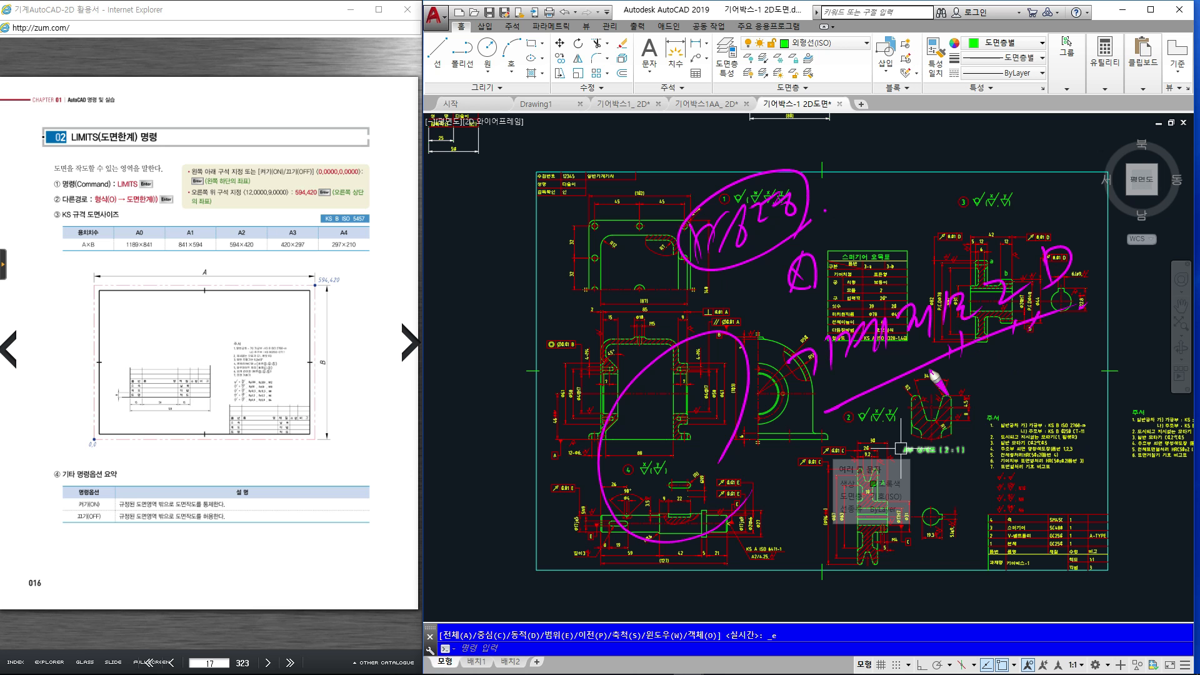
{"action": "key", "text": "Escape"}
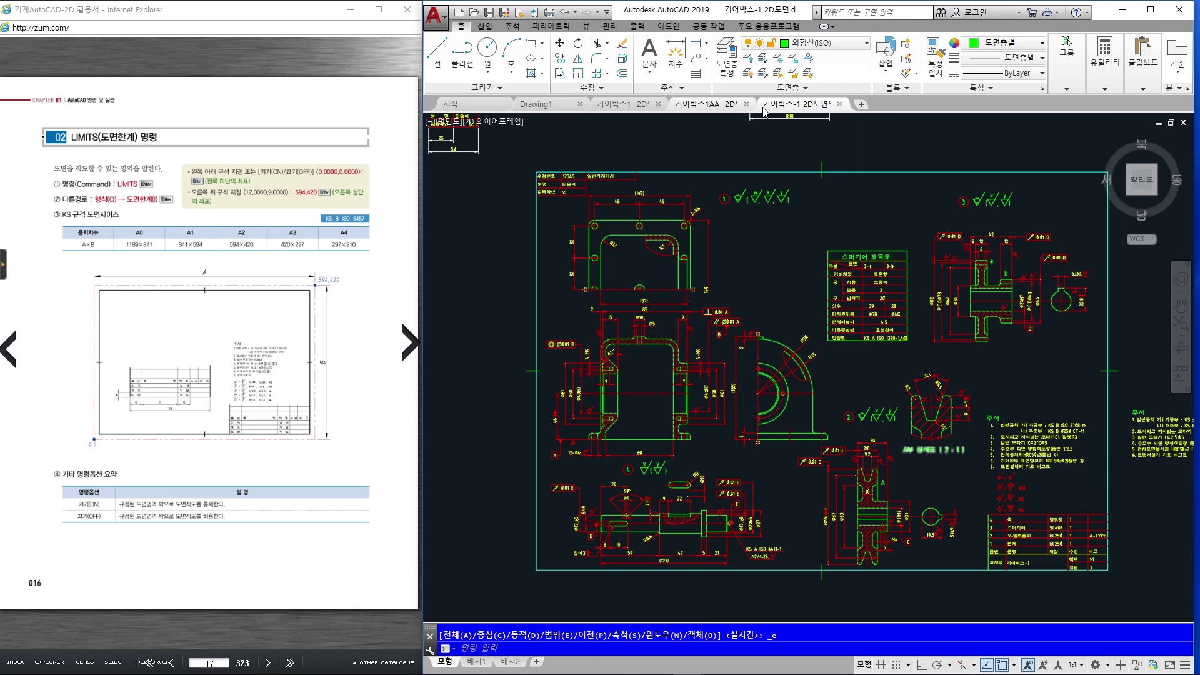
Compare 기어박스1AA_ 2D with 기어박스-1 2D도면 and look closely at the dimensioned housing views in the latter
{"action": "left_click", "coordinate": [728, 105]}
{"action": "left_click", "coordinate": [790, 106]}
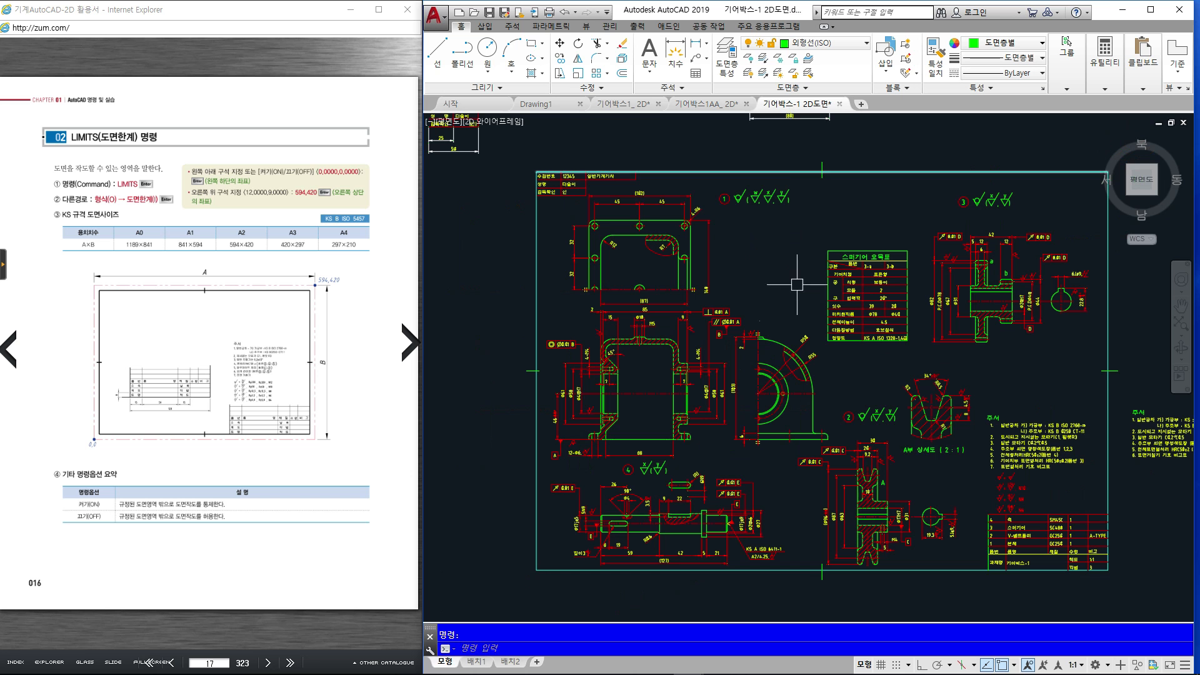
{"action": "scroll", "coordinate": [698, 446], "scroll_direction": "up", "scroll_amount": 2}
{"action": "middle_click_drag", "start_coordinate": [699, 445], "coordinate": [740, 473]}
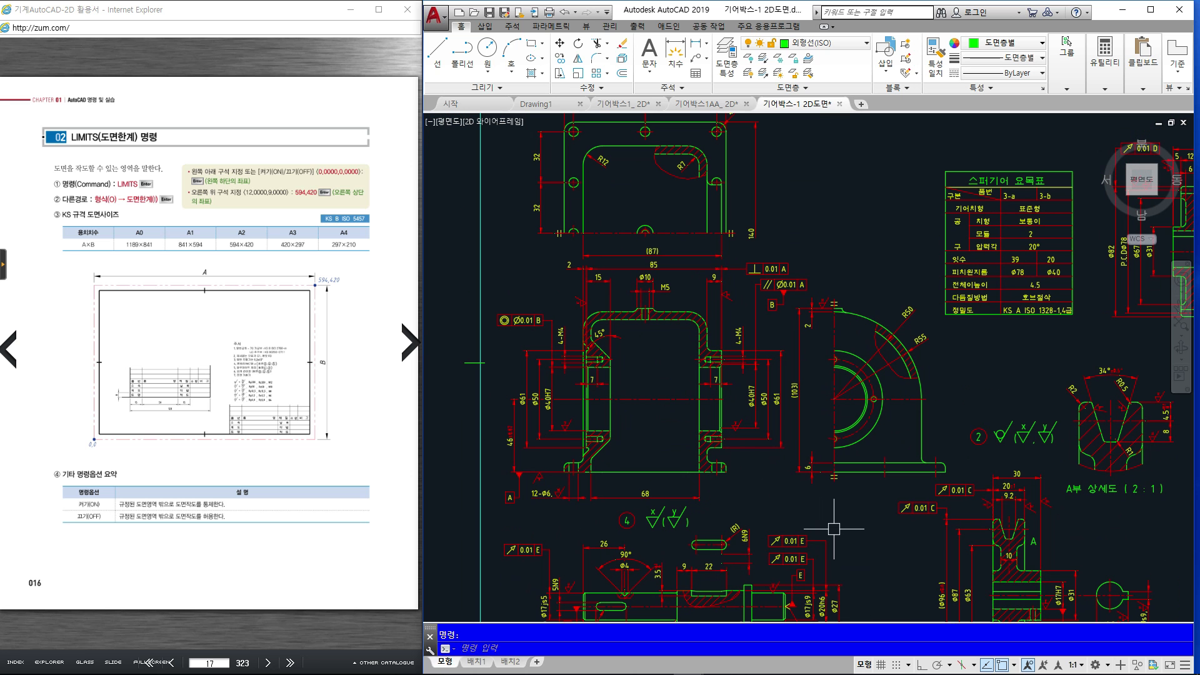
{"action": "mouse_move", "coordinate": [798, 316]}
{"action": "left_mouse_down"}
{"action": "mouse_move", "coordinate": [777, 253]}
{"action": "mouse_move", "coordinate": [801, 287]}
{"action": "left_mouse_up"}
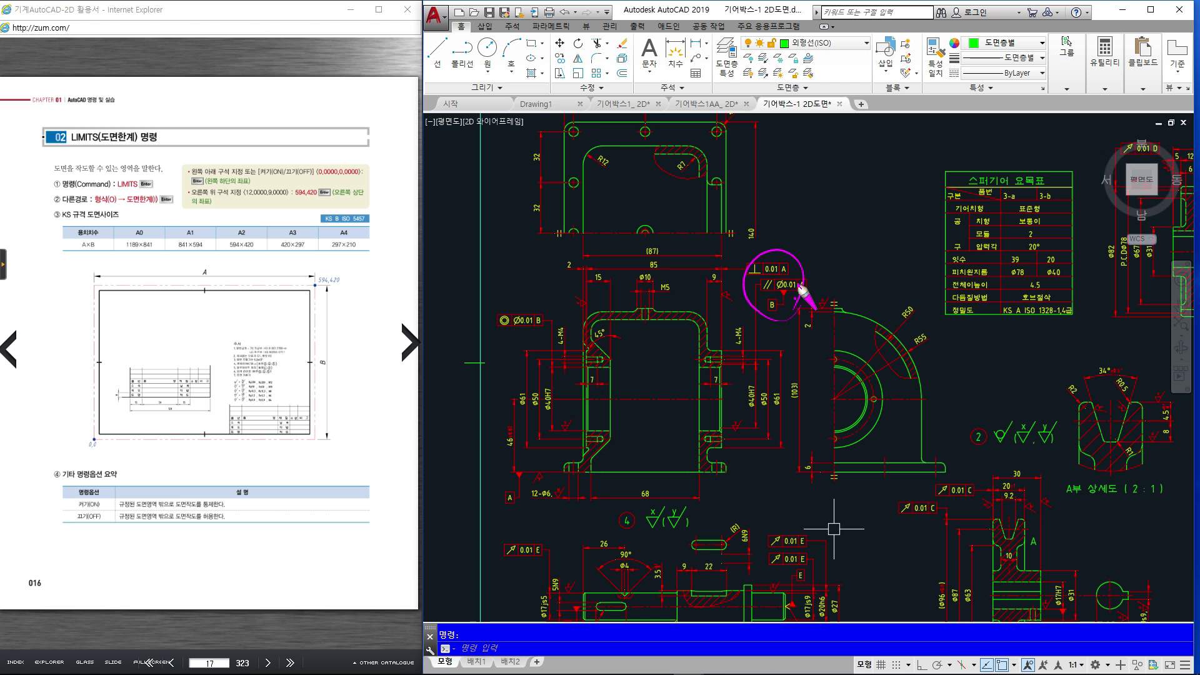
{"action": "left_click_drag", "start_coordinate": [899, 217], "coordinate": [845, 270]}
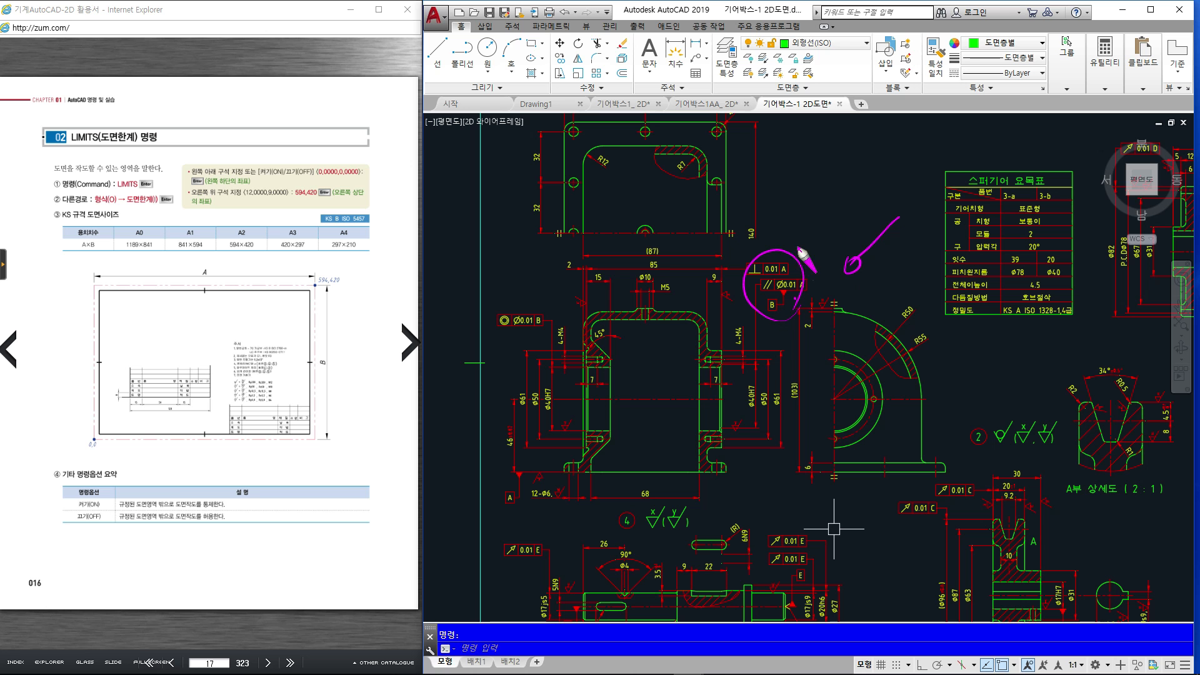
{"action": "mouse_move", "coordinate": [774, 291]}
{"action": "left_mouse_down"}
{"action": "mouse_move", "coordinate": [758, 266]}
{"action": "mouse_move", "coordinate": [781, 279]}
{"action": "left_mouse_up"}
{"action": "left_click_drag", "start_coordinate": [761, 410], "coordinate": [766, 417]}
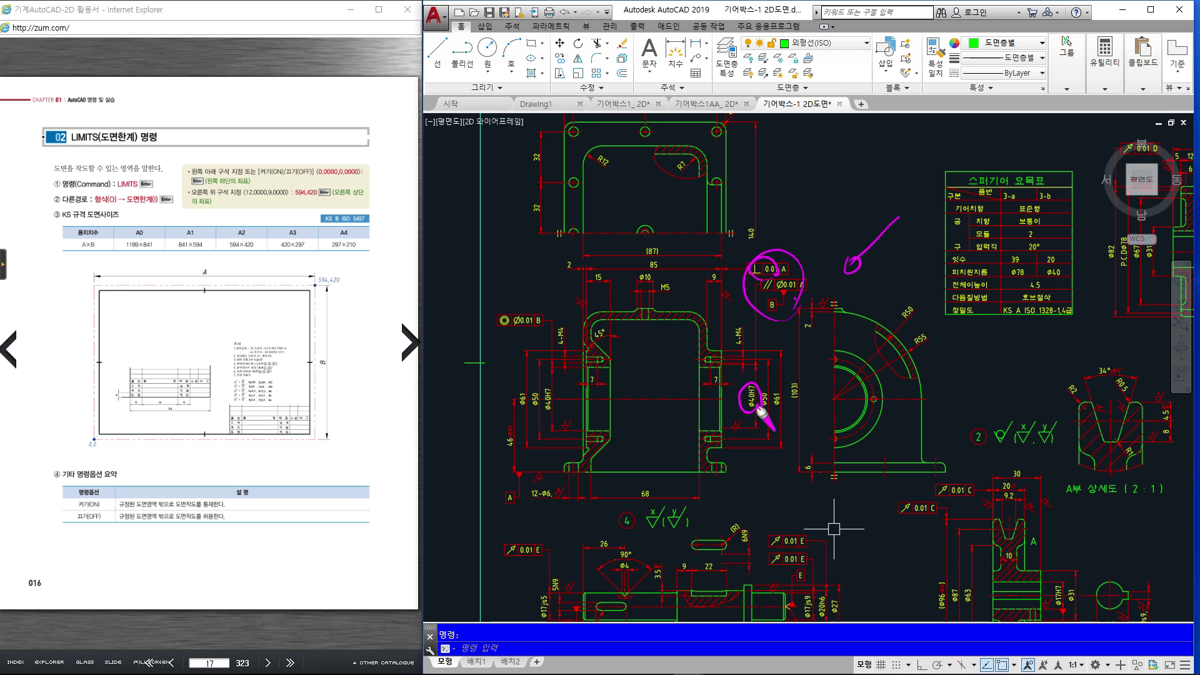
{"action": "key", "text": "Escape"}
{"action": "scroll", "coordinate": [737, 429], "scroll_direction": "up", "scroll_amount": 10}
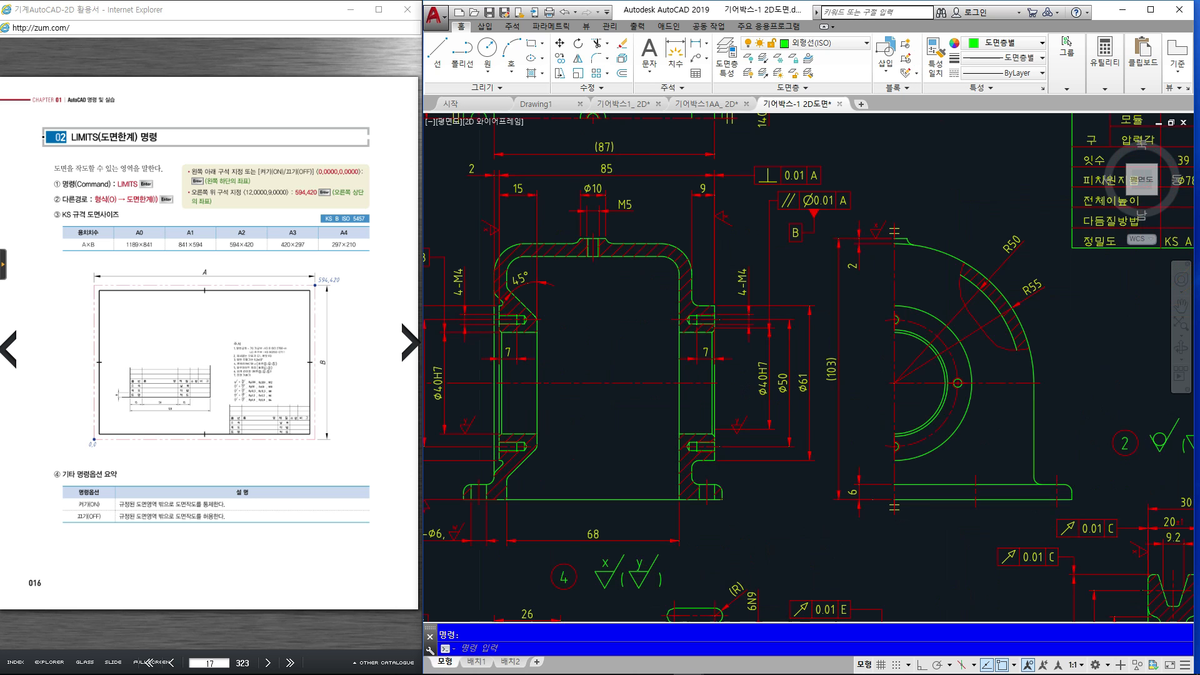
{"action": "key", "text": "Escape"}
{"action": "left_click", "coordinate": [632, 298]}
{"action": "left_click", "coordinate": [841, 460]}
{"action": "key", "text": "m"}
{"action": "key", "text": "Return"}
{"action": "left_click", "coordinate": [748, 468]}
{"action": "key", "text": "Escape"}
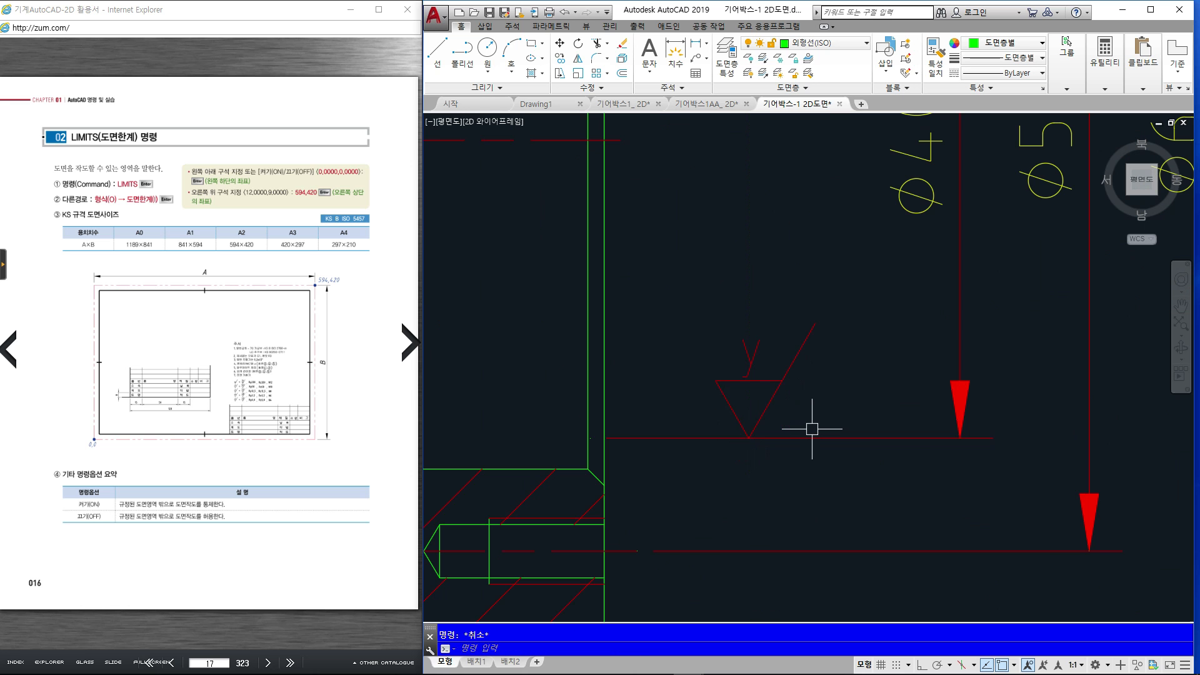
Examine the ø40H7 bore dimension and its surface finish symbol on the housing's front section view
{"action": "scroll", "coordinate": [807, 422], "scroll_direction": "down", "scroll_amount": 5}
{"action": "scroll", "coordinate": [894, 363], "scroll_direction": "down", "scroll_amount": 2}
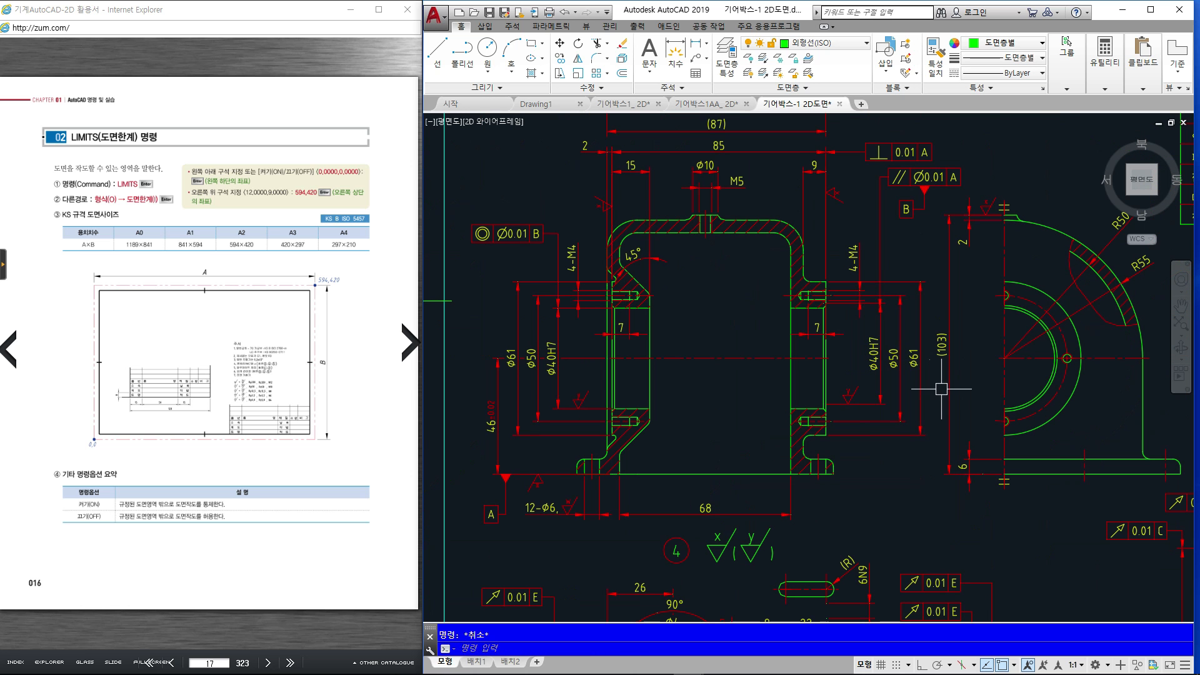
{"action": "key", "text": "ctrl+2"}
{"action": "mouse_move", "coordinate": [892, 379]}
{"action": "left_mouse_down"}
{"action": "mouse_move", "coordinate": [842, 382]}
{"action": "mouse_move", "coordinate": [856, 406]}
{"action": "left_mouse_up"}
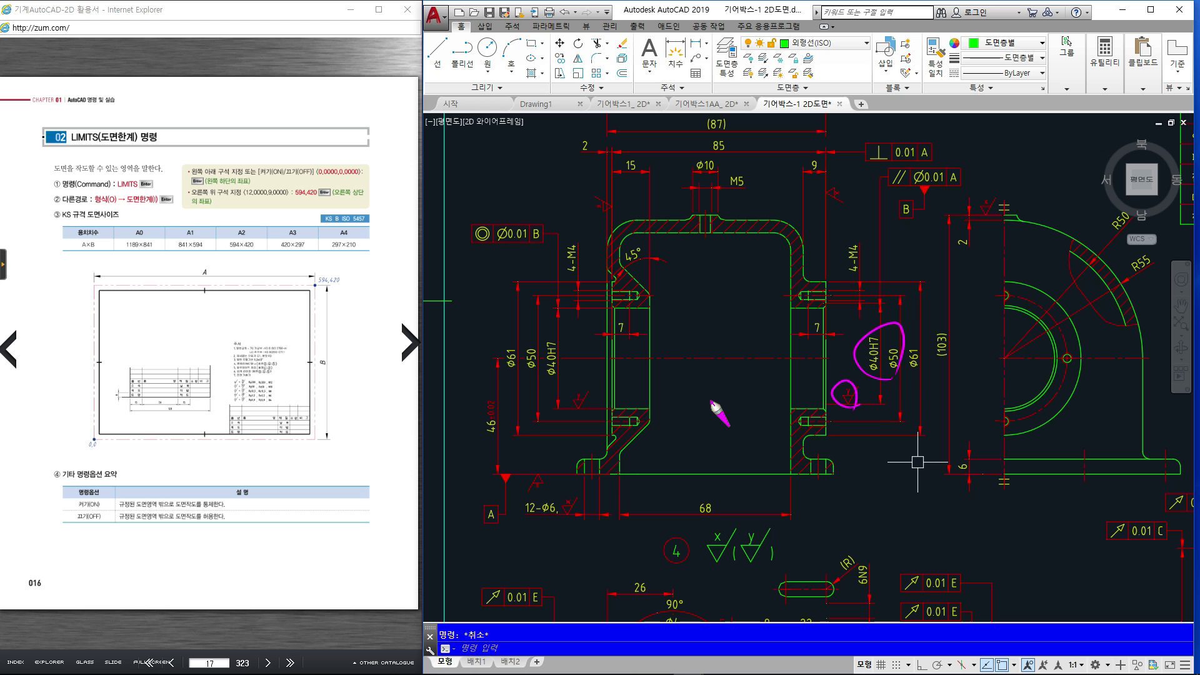
{"action": "key", "text": "Escape"}
Bring the whole dimensioned gearbox sheet, including its border and title block, back into view
{"action": "scroll", "coordinate": [717, 431], "scroll_direction": "down", "scroll_amount": 2}
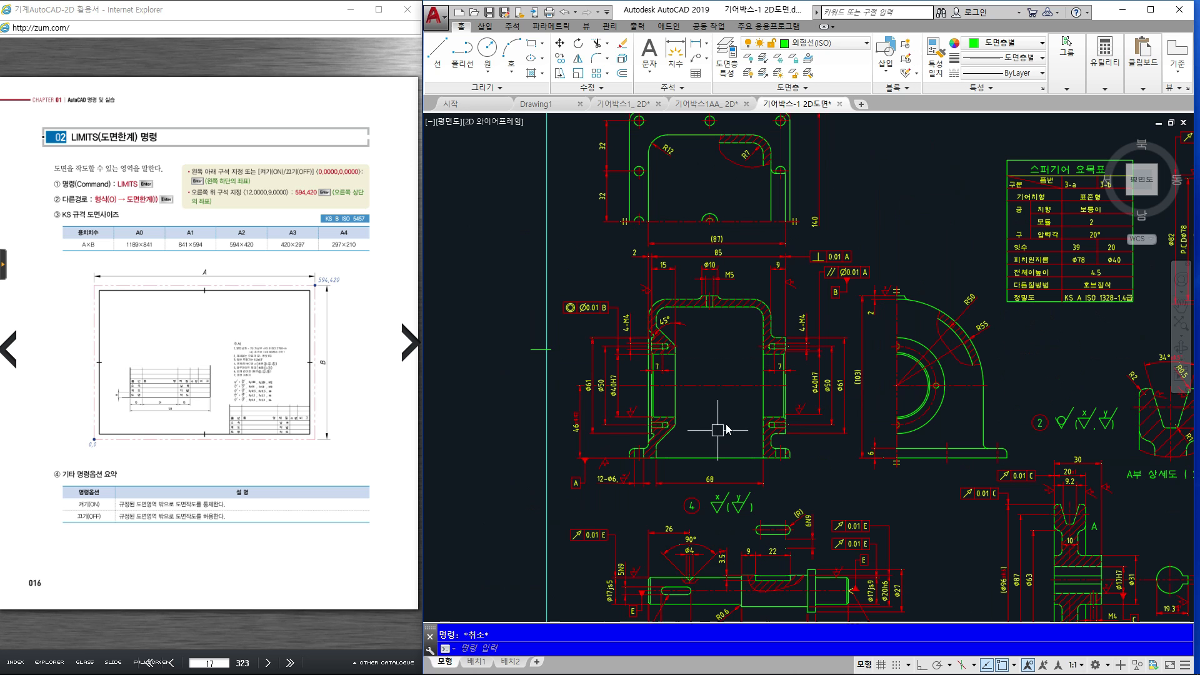
{"action": "middle_click", "coordinate": [919, 373]}
{"action": "middle_click", "coordinate": [919, 373]}
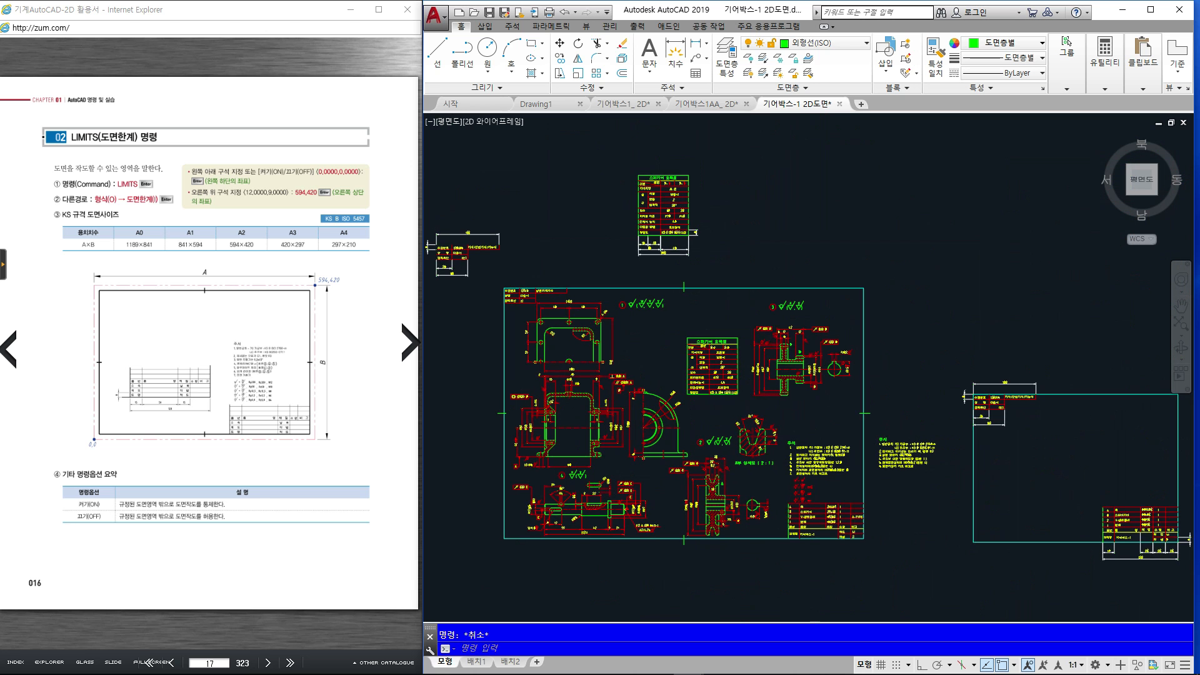
{"action": "middle_click_drag", "start_coordinate": [761, 392], "coordinate": [956, 318]}
{"action": "scroll", "coordinate": [815, 376], "scroll_direction": "up", "scroll_amount": 2}
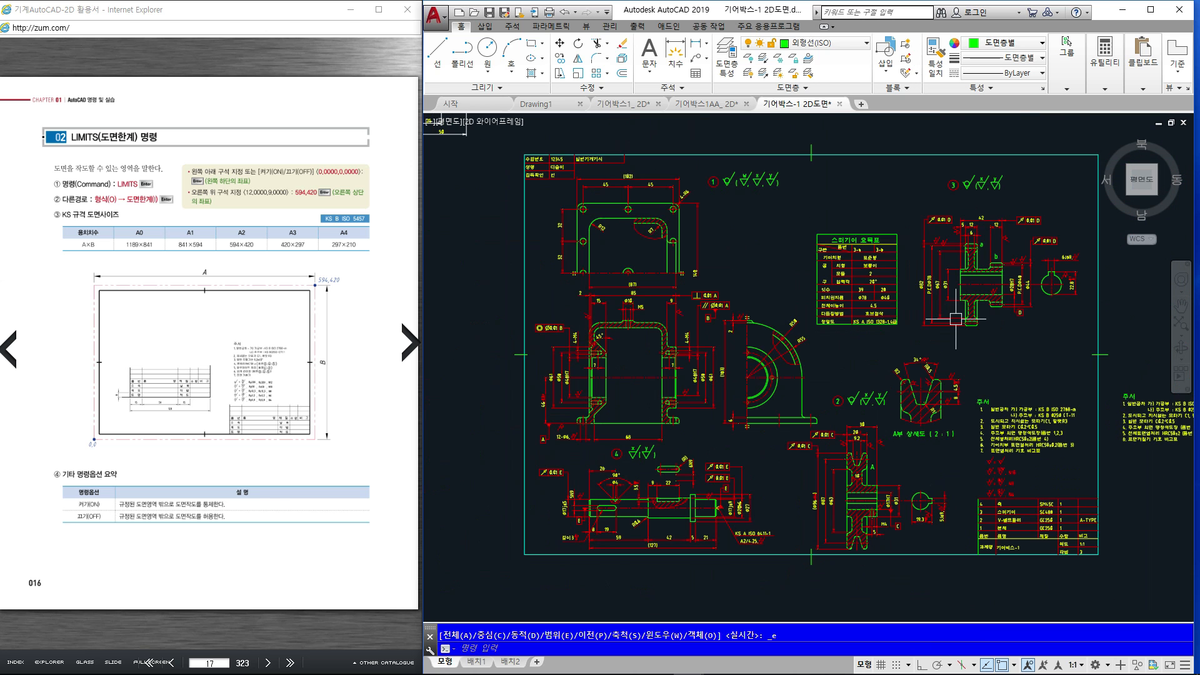
{"action": "mouse_move", "coordinate": [759, 248]}
{"action": "left_mouse_down"}
{"action": "mouse_move", "coordinate": [756, 289]}
{"action": "mouse_move", "coordinate": [809, 232]}
{"action": "mouse_move", "coordinate": [859, 266]}
{"action": "mouse_move", "coordinate": [861, 255]}
{"action": "left_mouse_up"}
{"action": "mouse_move", "coordinate": [733, 314]}
{"action": "left_mouse_down"}
{"action": "mouse_move", "coordinate": [717, 275]}
{"action": "mouse_move", "coordinate": [792, 304]}
{"action": "left_mouse_up"}
{"action": "left_click_drag", "start_coordinate": [894, 251], "coordinate": [896, 258]}
{"action": "mouse_move", "coordinate": [939, 209]}
{"action": "left_mouse_down"}
{"action": "mouse_move", "coordinate": [961, 217]}
{"action": "mouse_move", "coordinate": [950, 230]}
{"action": "left_mouse_up"}
{"action": "left_click_drag", "start_coordinate": [950, 200], "coordinate": [925, 234]}
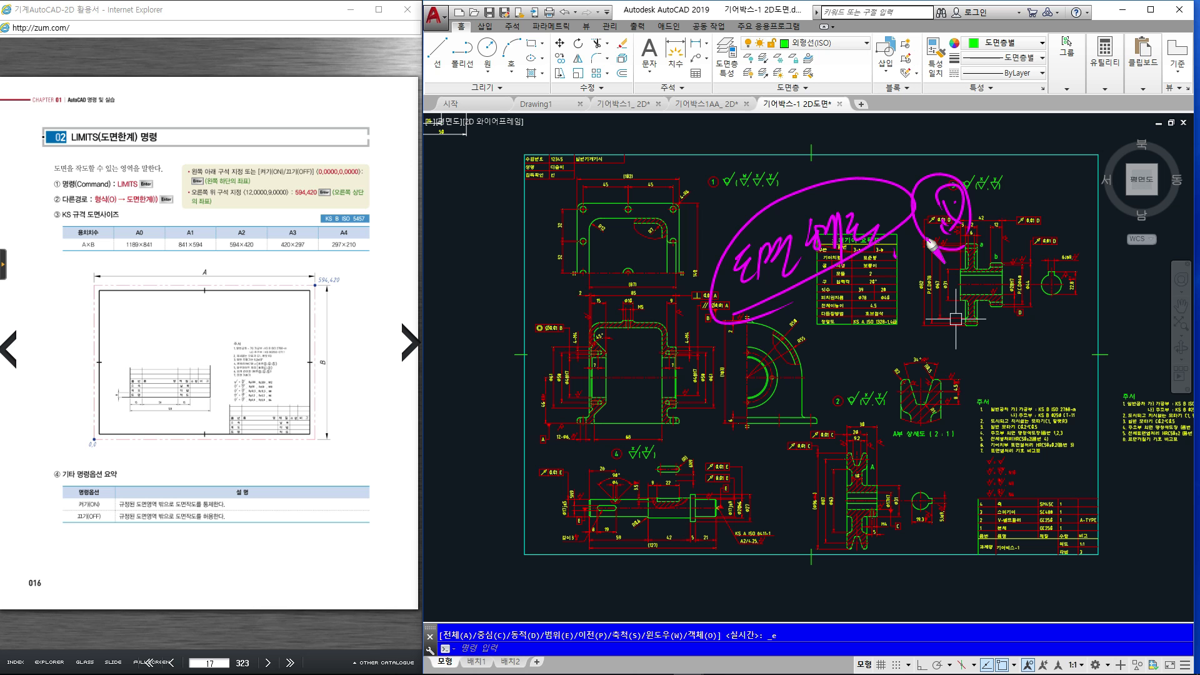
{"action": "left_click_drag", "start_coordinate": [877, 142], "coordinate": [850, 191]}
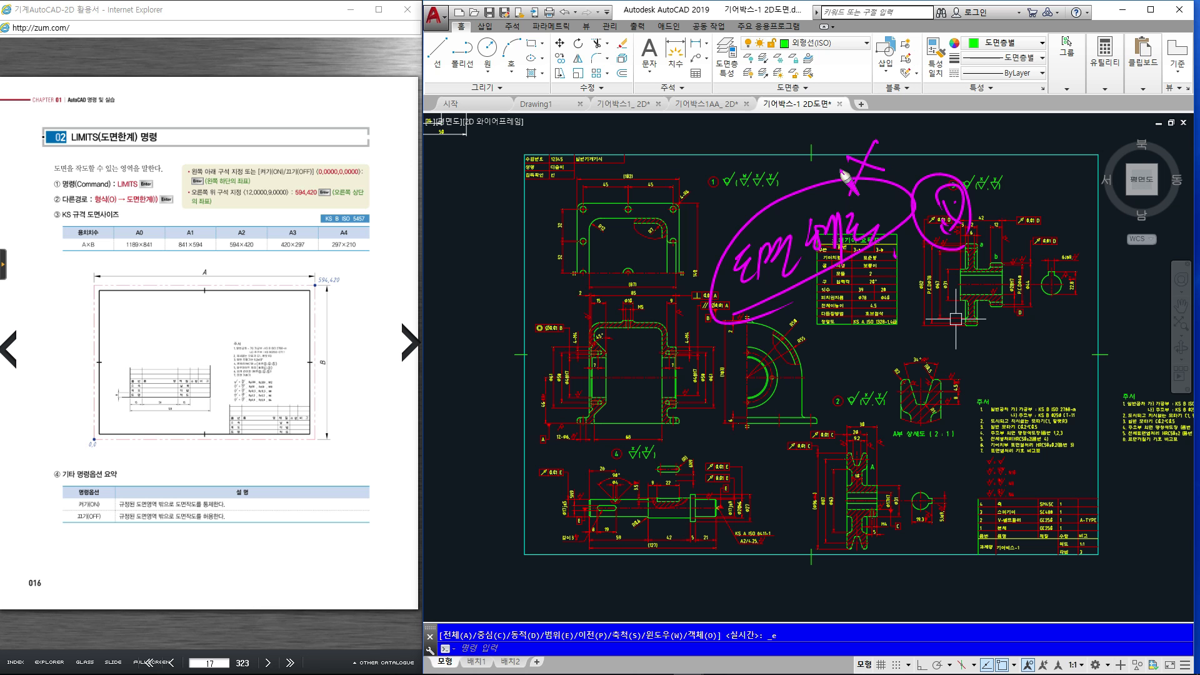
{"action": "key", "text": "Escape"}
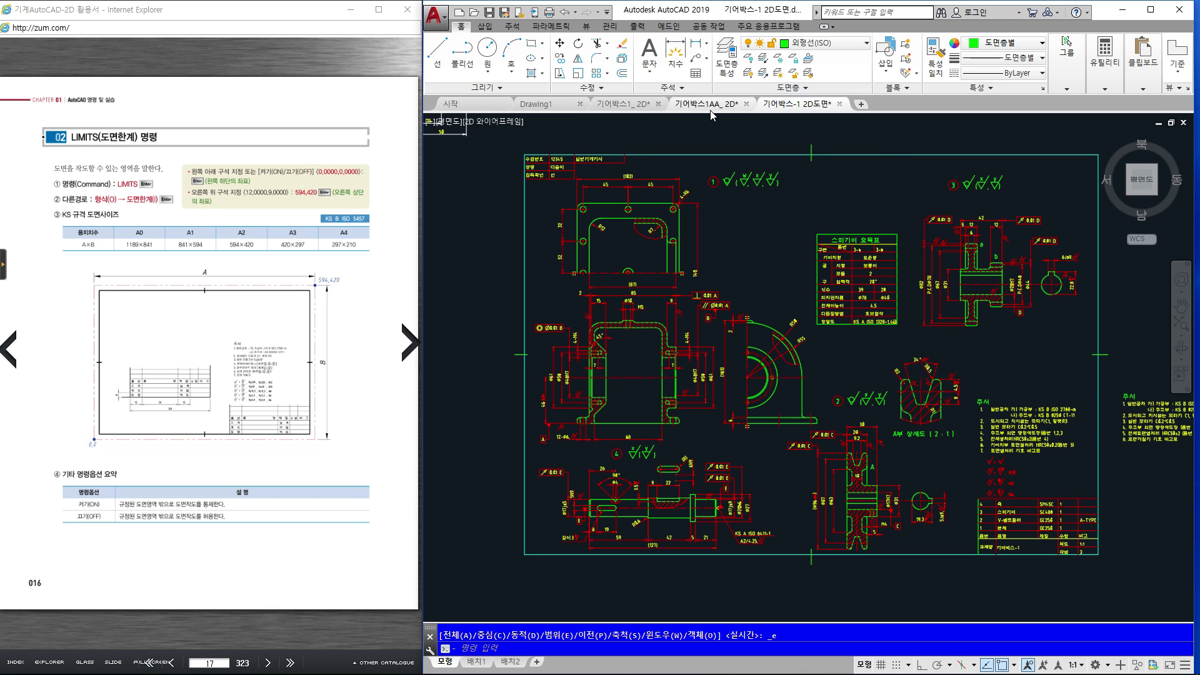
Return to the 기어박스1_ 2D drawing and frame all of its part views
{"action": "left_click", "coordinate": [685, 107]}
{"action": "left_click", "coordinate": [621, 107]}
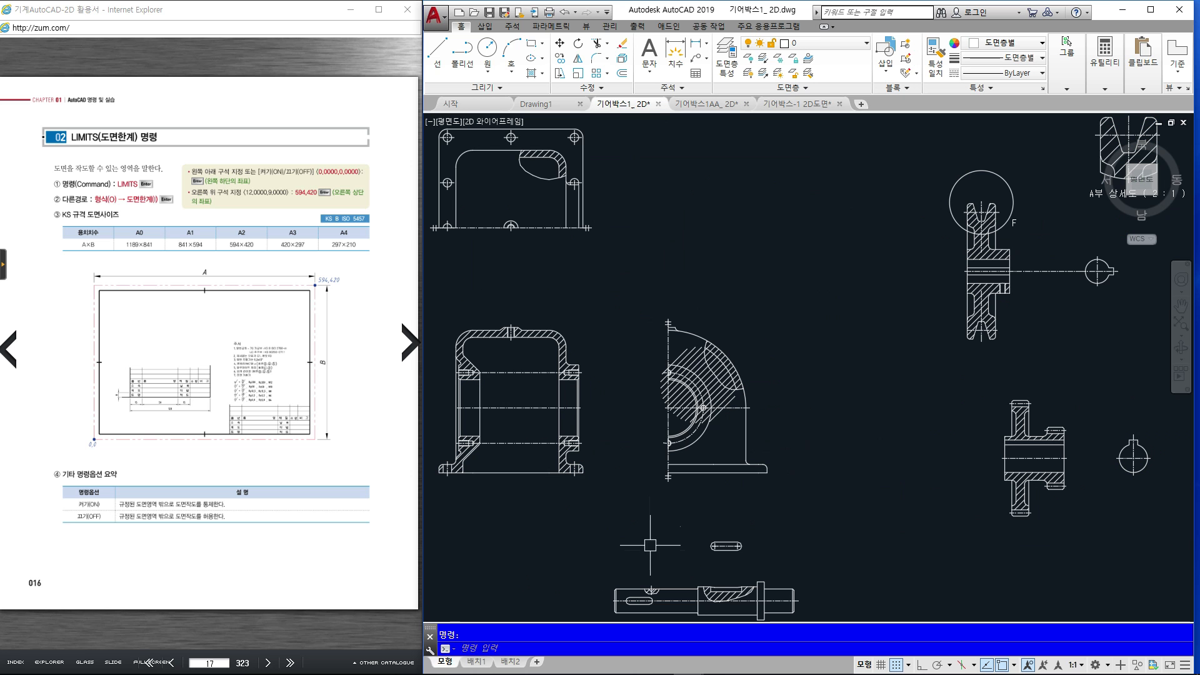
{"action": "scroll", "coordinate": [743, 485], "scroll_direction": "down", "scroll_amount": 2}
{"action": "middle_click_drag", "start_coordinate": [798, 436], "coordinate": [814, 396]}
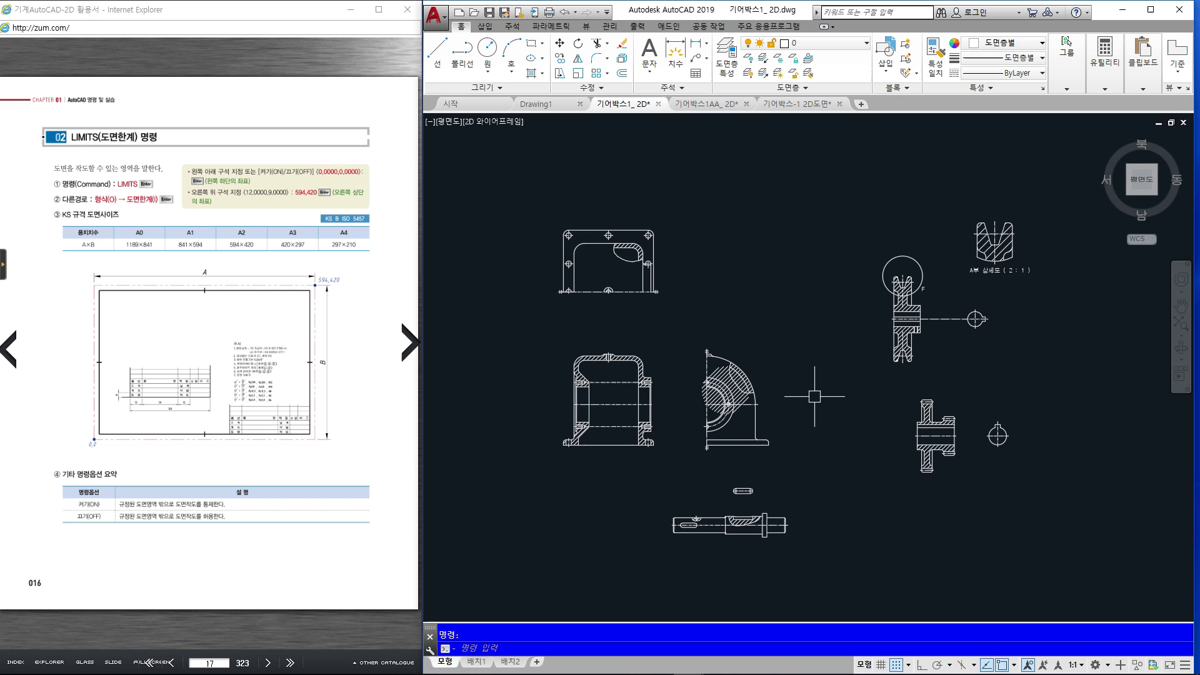
{"action": "left_click_drag", "start_coordinate": [726, 178], "coordinate": [721, 213]}
{"action": "left_click_drag", "start_coordinate": [740, 180], "coordinate": [740, 203]}
{"action": "mouse_move", "coordinate": [741, 217]}
{"action": "left_mouse_down"}
{"action": "mouse_move", "coordinate": [719, 219]}
{"action": "mouse_move", "coordinate": [745, 218]}
{"action": "left_mouse_up"}
{"action": "left_click_drag", "start_coordinate": [774, 176], "coordinate": [840, 184]}
{"action": "mouse_move", "coordinate": [768, 170]}
{"action": "left_mouse_down"}
{"action": "mouse_move", "coordinate": [893, 156]}
{"action": "mouse_move", "coordinate": [875, 180]}
{"action": "left_mouse_up"}
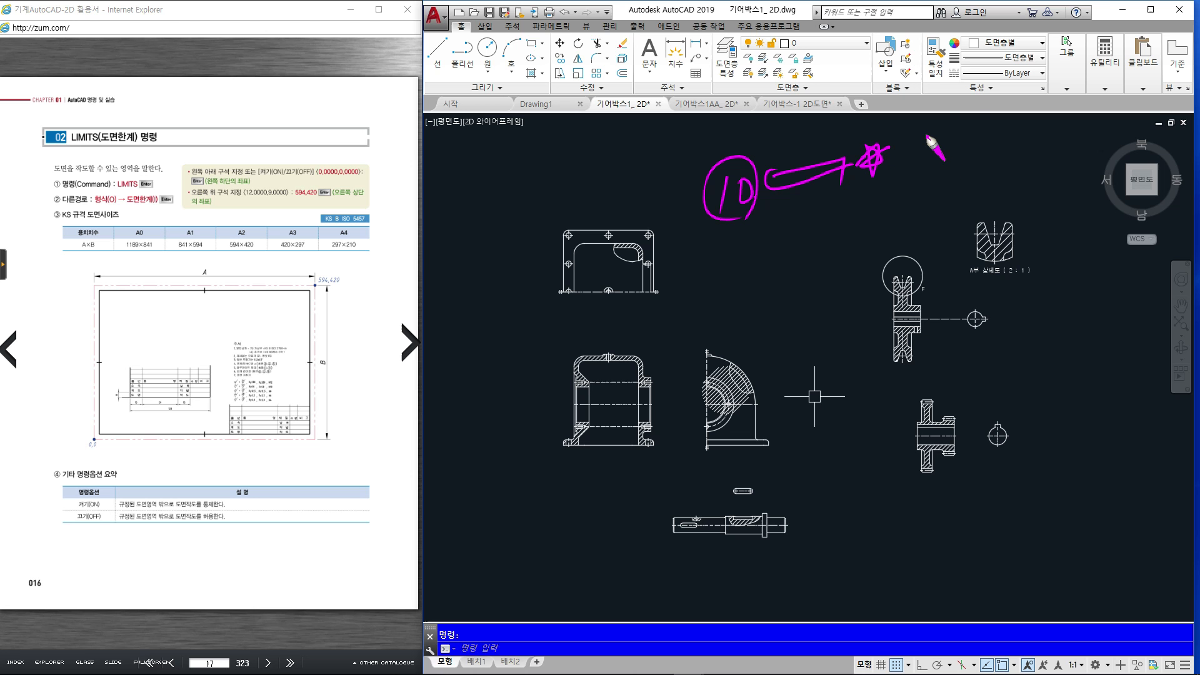
{"action": "mouse_move", "coordinate": [775, 202]}
{"action": "left_mouse_down"}
{"action": "mouse_move", "coordinate": [850, 196]}
{"action": "mouse_move", "coordinate": [817, 261]}
{"action": "left_mouse_up"}
{"action": "mouse_move", "coordinate": [765, 188]}
{"action": "left_mouse_down"}
{"action": "mouse_move", "coordinate": [820, 280]}
{"action": "mouse_move", "coordinate": [846, 228]}
{"action": "mouse_move", "coordinate": [840, 272]}
{"action": "left_mouse_up"}
{"action": "left_click", "coordinate": [853, 213]}
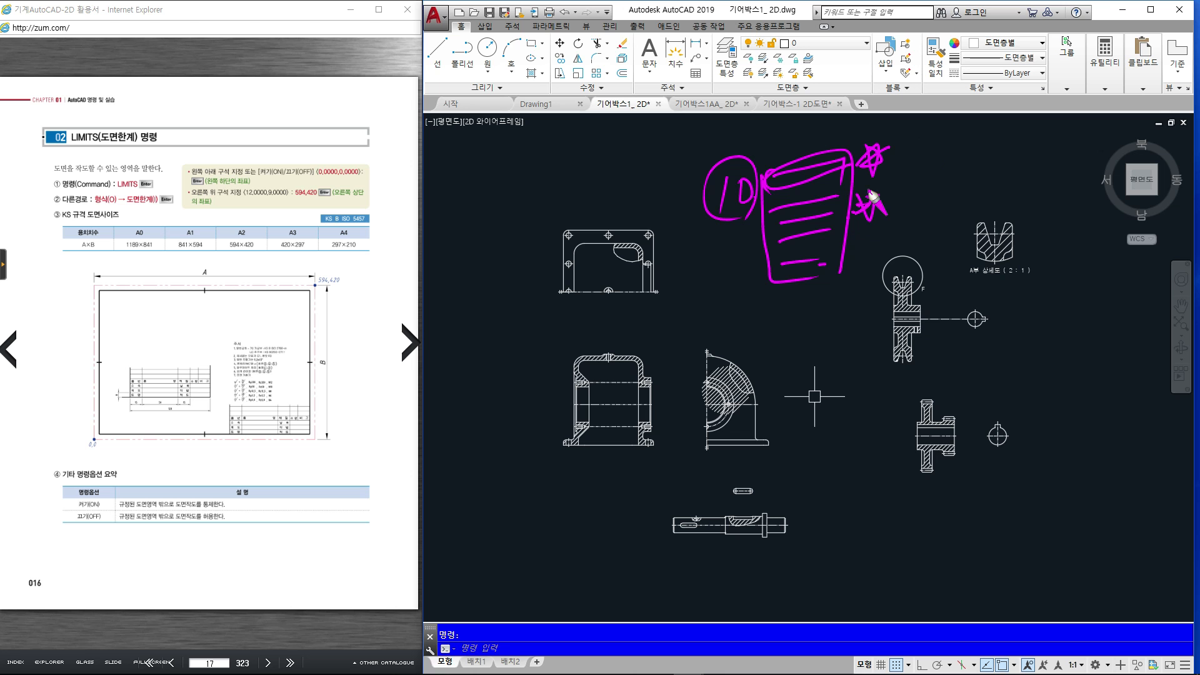
{"action": "key", "text": "Escape"}
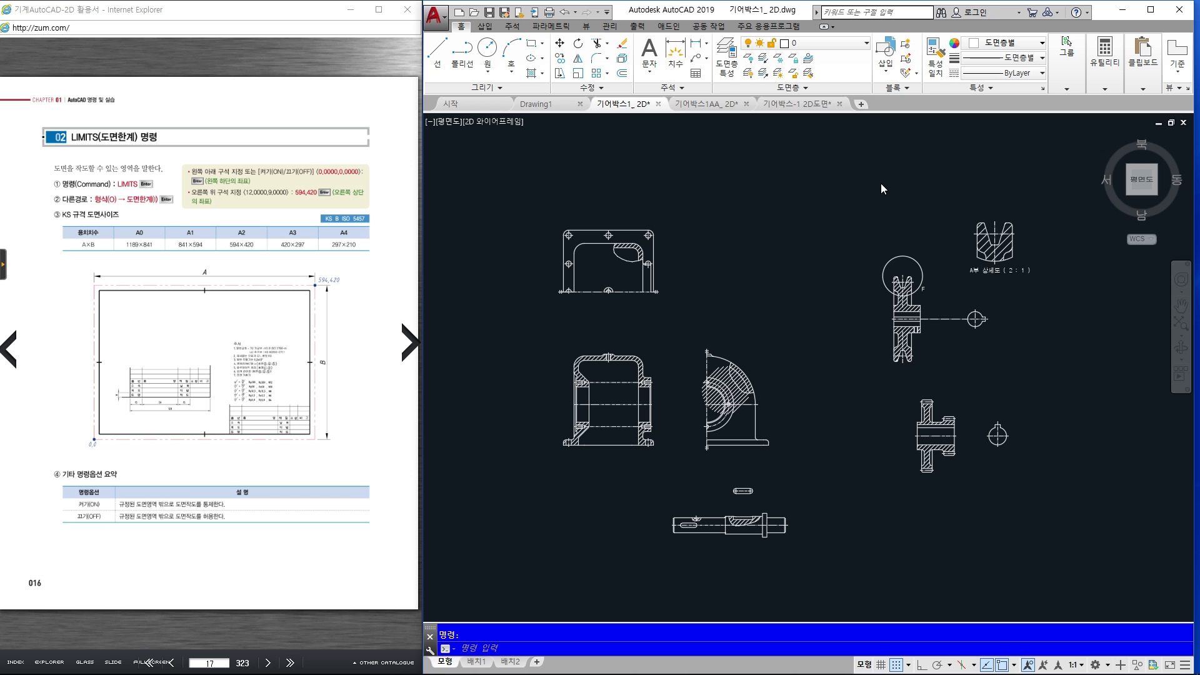
Compare the finished 기어박스-1 2D도면 sheet with the empty Drawing1, ending in Drawing1
{"action": "left_click", "coordinate": [535, 105]}
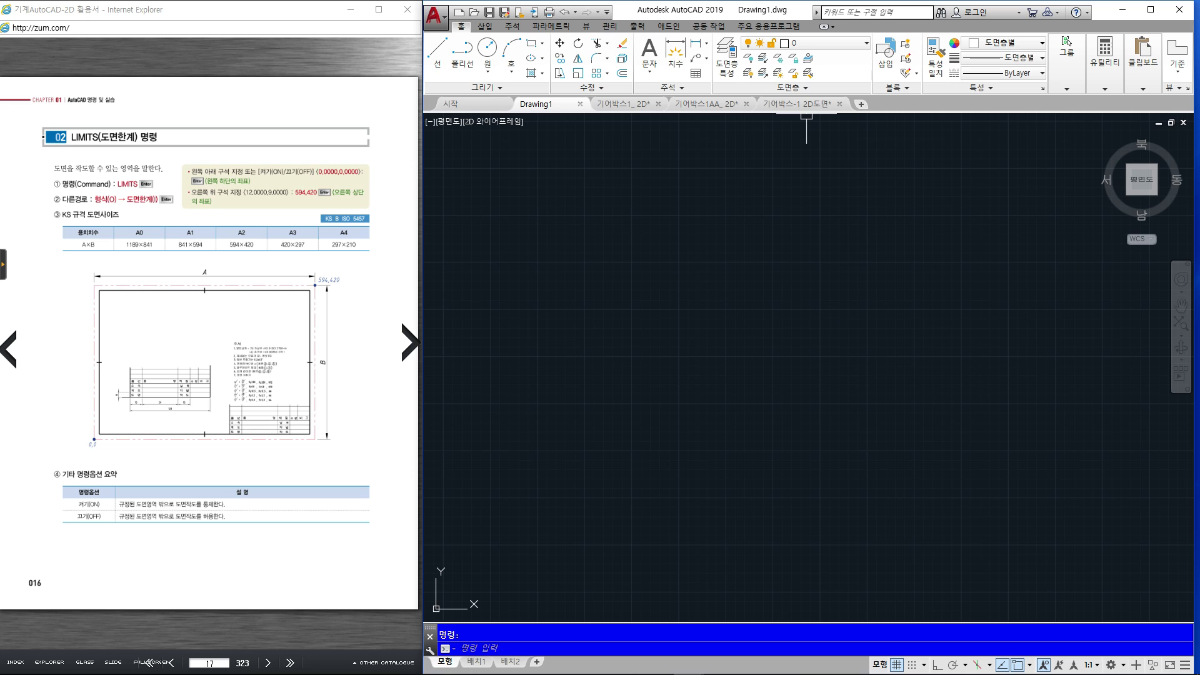
{"action": "left_click", "coordinate": [797, 104]}
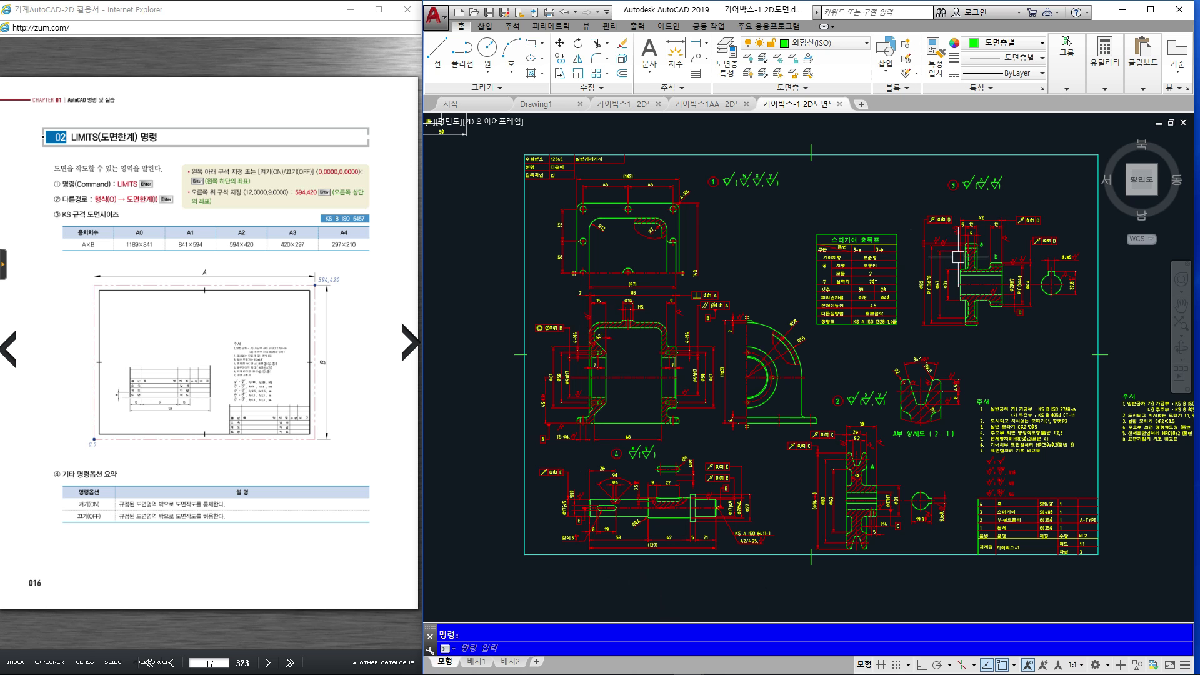
{"action": "left_click", "coordinate": [537, 103]}
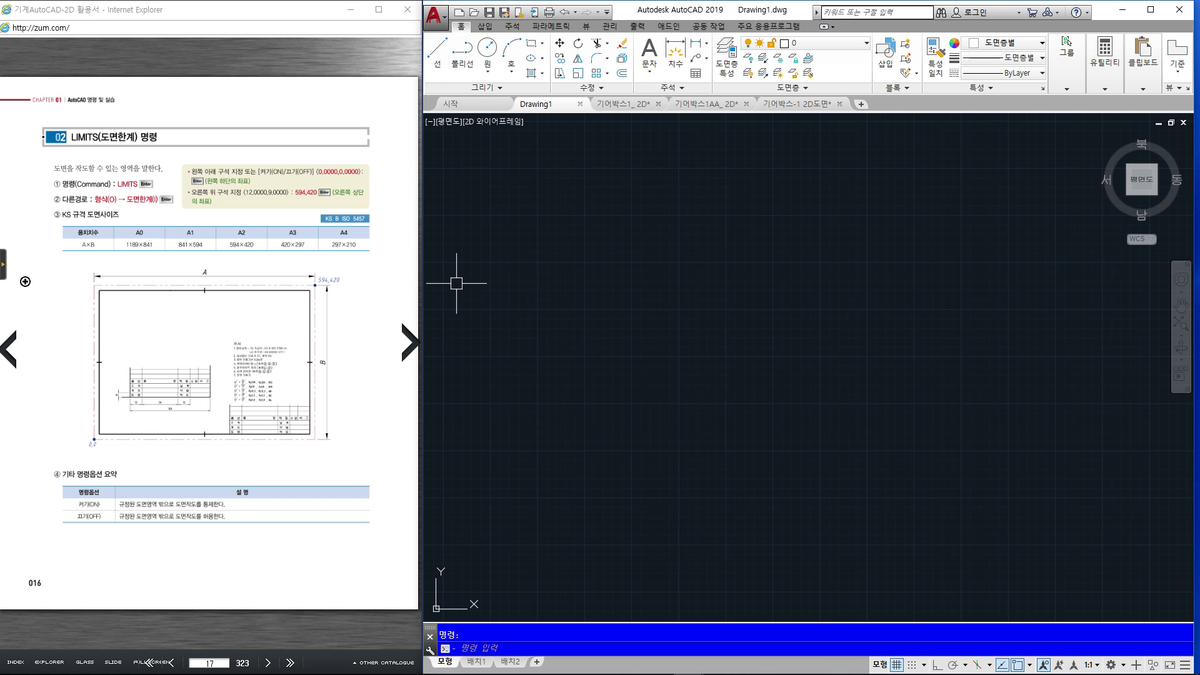
Enlarge the LIMITS page in the e-book, read the command name and its alternative path, and restore the full page
{"action": "left_click", "coordinate": [190, 255]}
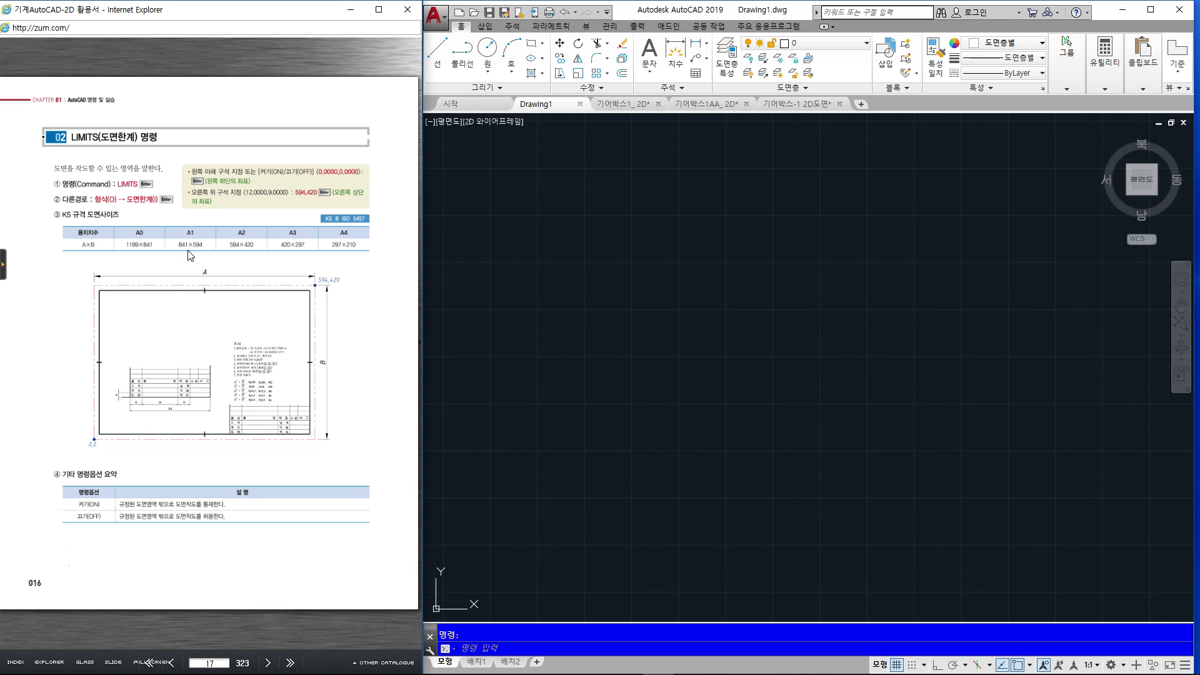
{"action": "left_click", "coordinate": [190, 255]}
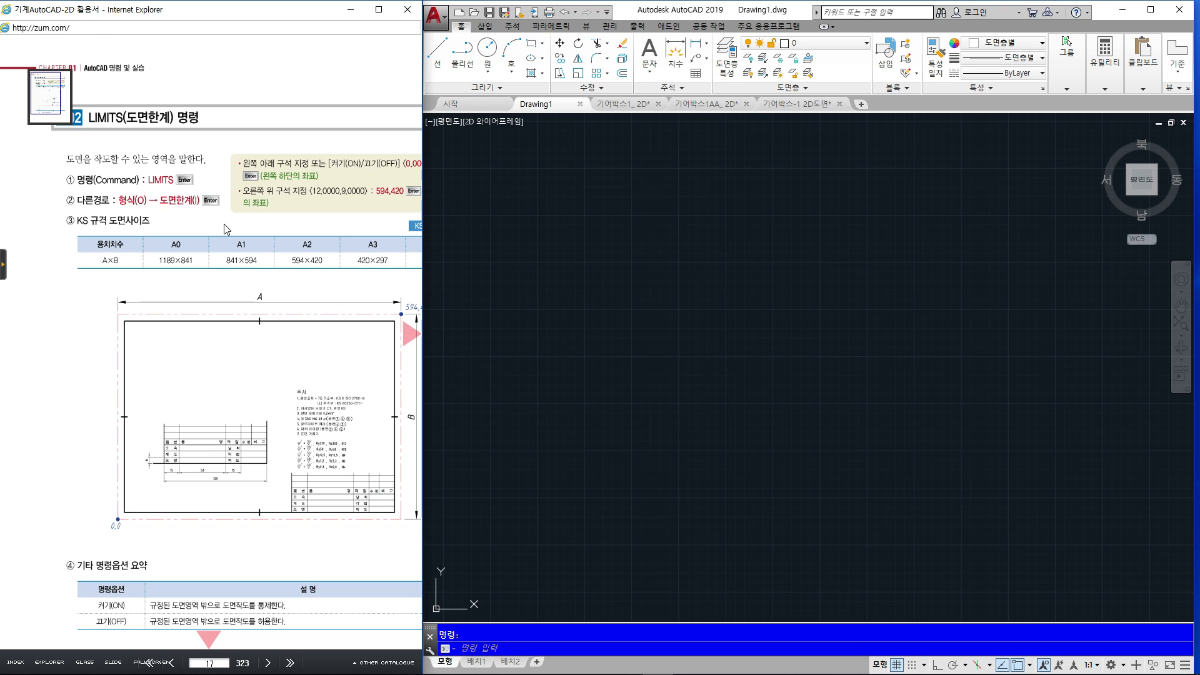
{"action": "mouse_move", "coordinate": [178, 161]}
{"action": "left_mouse_down"}
{"action": "mouse_move", "coordinate": [177, 199]}
{"action": "mouse_move", "coordinate": [194, 234]}
{"action": "left_mouse_up"}
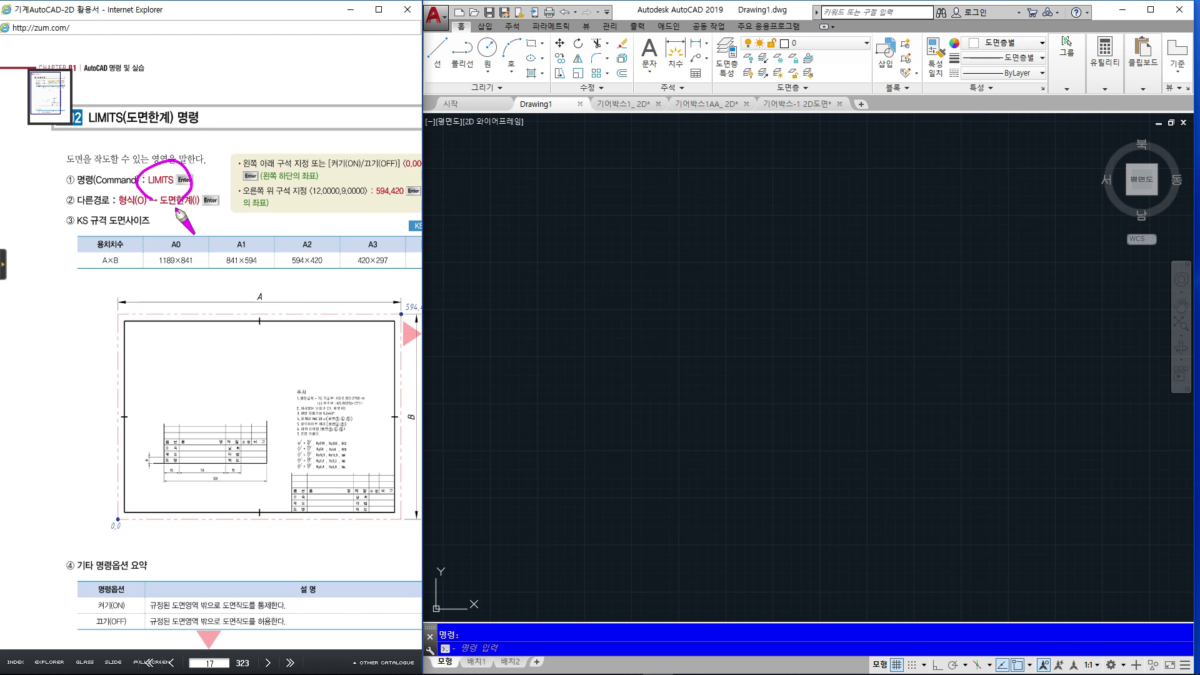
{"action": "key", "text": "Escape"}
{"action": "left_click", "coordinate": [254, 308]}
{"action": "left_click", "coordinate": [646, 332]}
{"action": "type", "text": "lim"}
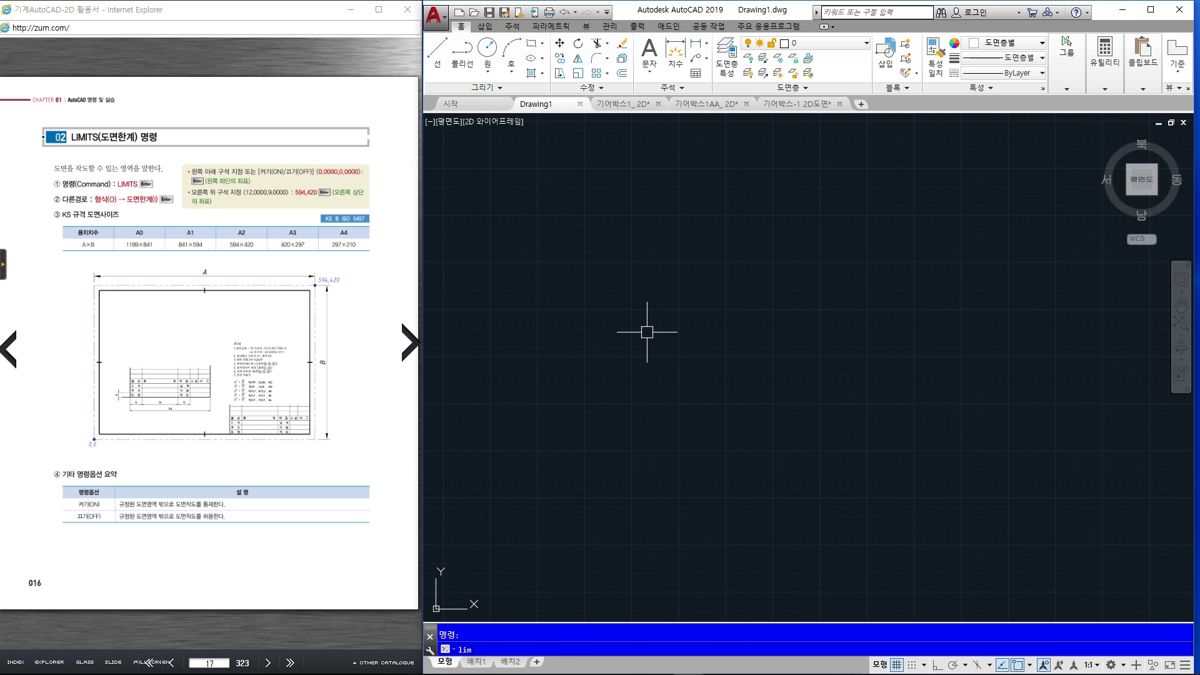
{"action": "key", "text": "Return"}
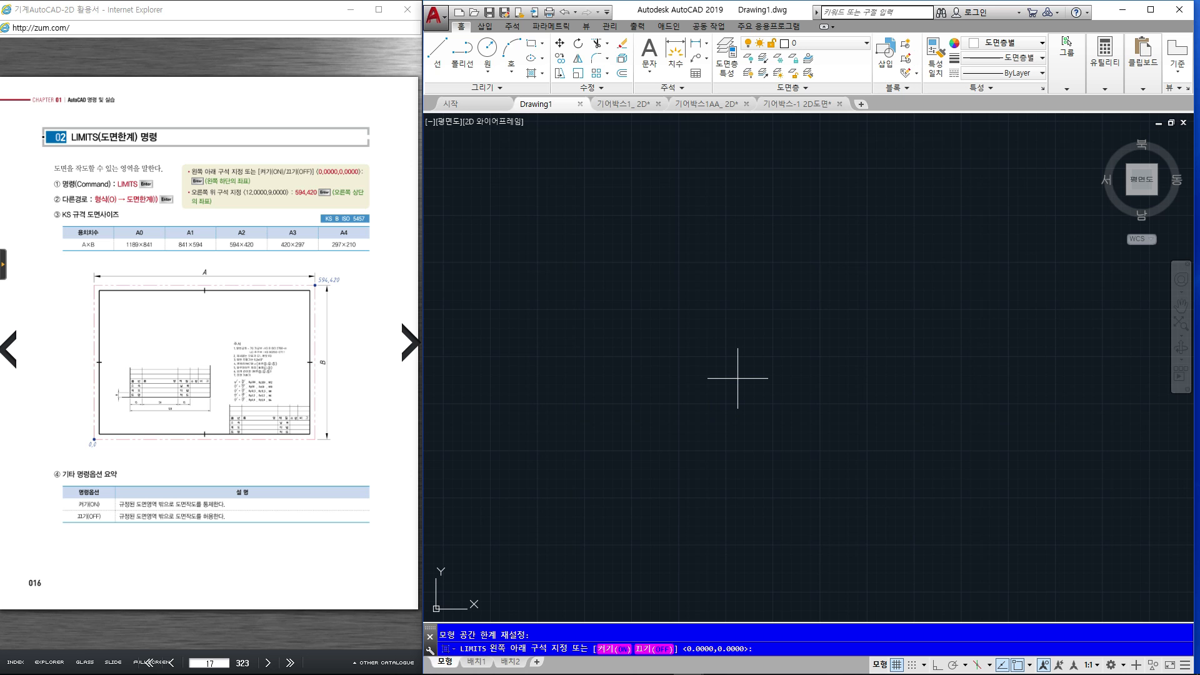
{"action": "mouse_move", "coordinate": [626, 235]}
{"action": "left_mouse_down"}
{"action": "mouse_move", "coordinate": [650, 298]}
{"action": "mouse_move", "coordinate": [690, 277]}
{"action": "left_mouse_up"}
{"action": "mouse_move", "coordinate": [693, 245]}
{"action": "left_mouse_down"}
{"action": "mouse_move", "coordinate": [712, 279]}
{"action": "mouse_move", "coordinate": [739, 251]}
{"action": "left_mouse_up"}
{"action": "mouse_move", "coordinate": [742, 257]}
{"action": "left_mouse_down"}
{"action": "mouse_move", "coordinate": [742, 274]}
{"action": "mouse_move", "coordinate": [781, 269]}
{"action": "left_mouse_up"}
{"action": "left_click", "coordinate": [792, 270]}
{"action": "left_click_drag", "start_coordinate": [585, 325], "coordinate": [832, 291]}
{"action": "mouse_move", "coordinate": [589, 227]}
{"action": "left_mouse_down"}
{"action": "mouse_move", "coordinate": [606, 335]}
{"action": "mouse_move", "coordinate": [812, 275]}
{"action": "left_mouse_up"}
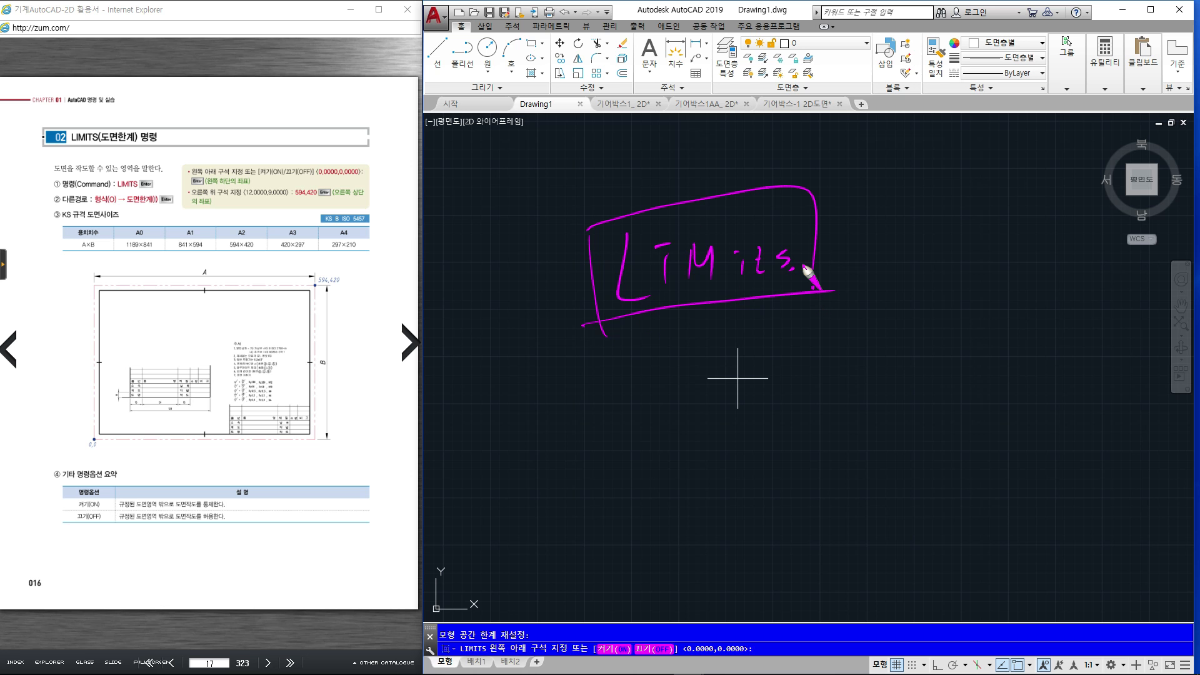
{"action": "left_click_drag", "start_coordinate": [717, 217], "coordinate": [717, 223]}
{"action": "left_click_drag", "start_coordinate": [723, 217], "coordinate": [726, 223]}
{"action": "left_click_drag", "start_coordinate": [616, 221], "coordinate": [617, 228]}
{"action": "left_click_drag", "start_coordinate": [620, 223], "coordinate": [621, 228]}
{"action": "key", "text": "Escape"}
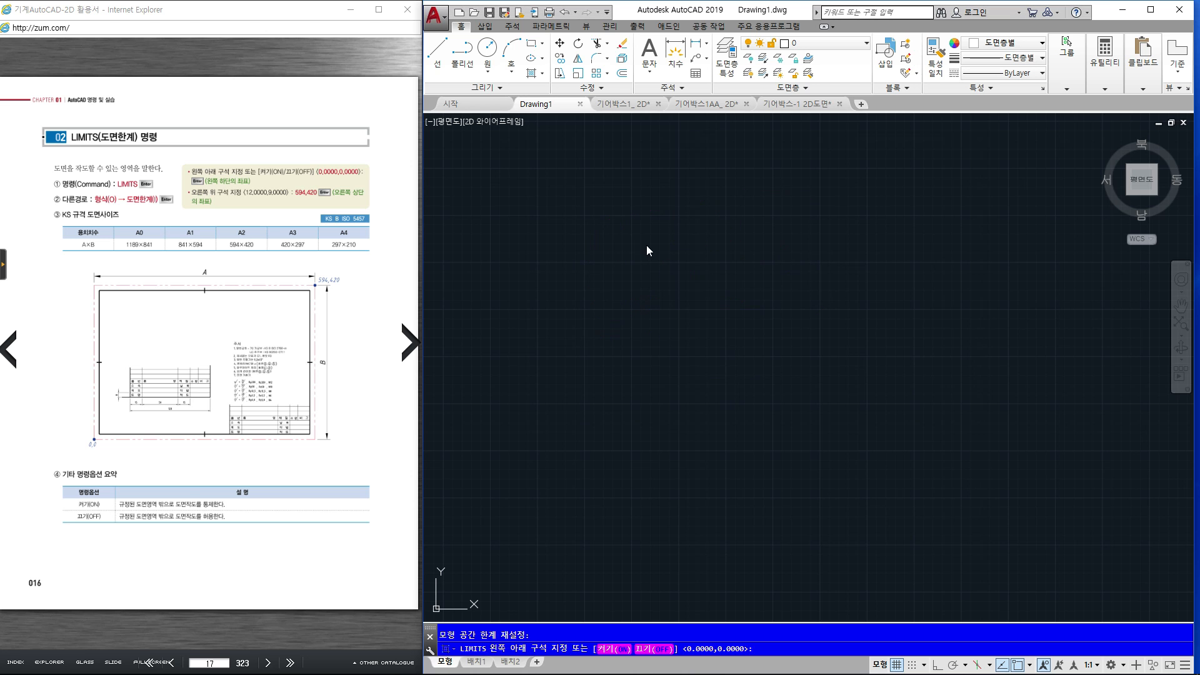
{"action": "key", "text": "Escape"}
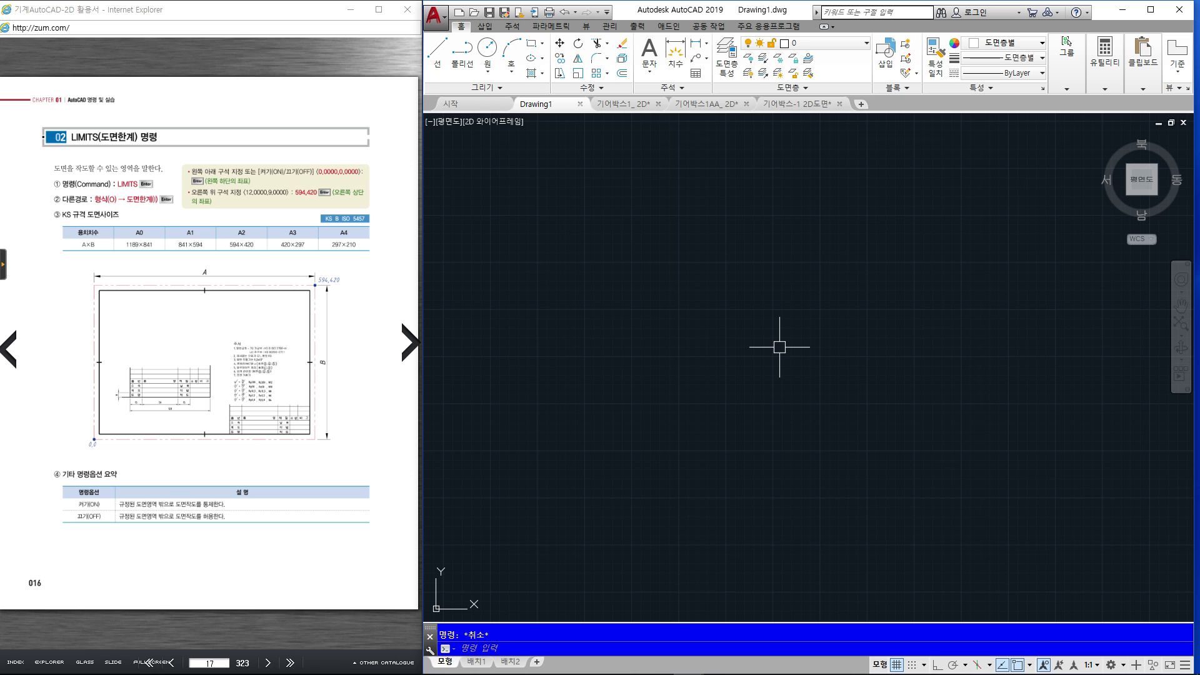
{"action": "type", "text": "limits"}
{"action": "key", "text": "Return"}
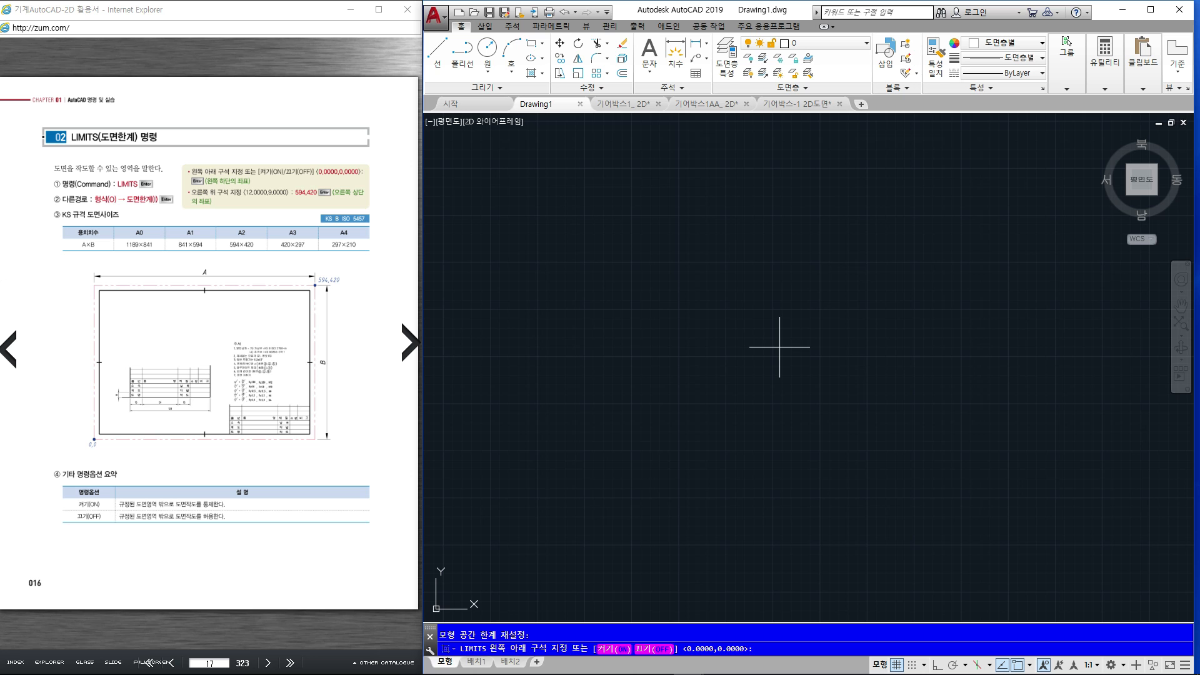
{"action": "left_click_drag", "start_coordinate": [440, 601], "coordinate": [444, 607]}
{"action": "left_click_drag", "start_coordinate": [444, 476], "coordinate": [444, 539]}
{"action": "left_click_drag", "start_coordinate": [477, 603], "coordinate": [532, 604]}
{"action": "left_click_drag", "start_coordinate": [451, 587], "coordinate": [457, 588]}
{"action": "left_click_drag", "start_coordinate": [465, 585], "coordinate": [488, 563]}
{"action": "left_click", "coordinate": [475, 579]}
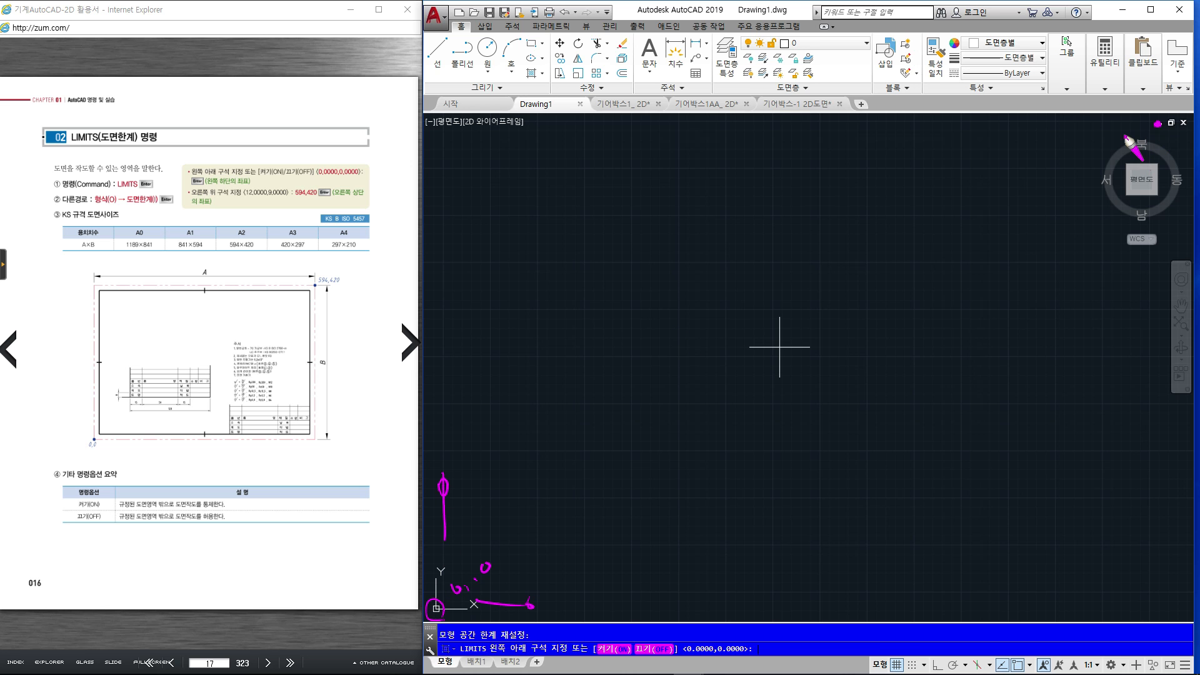
{"action": "key", "text": "Escape"}
Enlarge the e-book's LIMITS page and examine the KS paper-size table from A0 to A4, especially A2
{"action": "left_click", "coordinate": [166, 249]}
{"action": "left_click_drag", "start_coordinate": [312, 287], "coordinate": [233, 285]}
{"action": "left_click_drag", "start_coordinate": [106, 227], "coordinate": [110, 257]}
{"action": "left_click_drag", "start_coordinate": [169, 231], "coordinate": [172, 256]}
{"action": "left_click_drag", "start_coordinate": [238, 215], "coordinate": [232, 281]}
{"action": "left_click_drag", "start_coordinate": [303, 223], "coordinate": [304, 270]}
{"action": "left_click_drag", "start_coordinate": [374, 227], "coordinate": [369, 270]}
{"action": "mouse_move", "coordinate": [240, 150]}
{"action": "left_mouse_down"}
{"action": "mouse_move", "coordinate": [242, 182]}
{"action": "mouse_move", "coordinate": [258, 185]}
{"action": "mouse_move", "coordinate": [245, 150]}
{"action": "mouse_move", "coordinate": [228, 206]}
{"action": "left_mouse_up"}
{"action": "mouse_move", "coordinate": [225, 269]}
{"action": "left_mouse_down"}
{"action": "mouse_move", "coordinate": [250, 281]}
{"action": "mouse_move", "coordinate": [262, 255]}
{"action": "mouse_move", "coordinate": [256, 266]}
{"action": "left_mouse_up"}
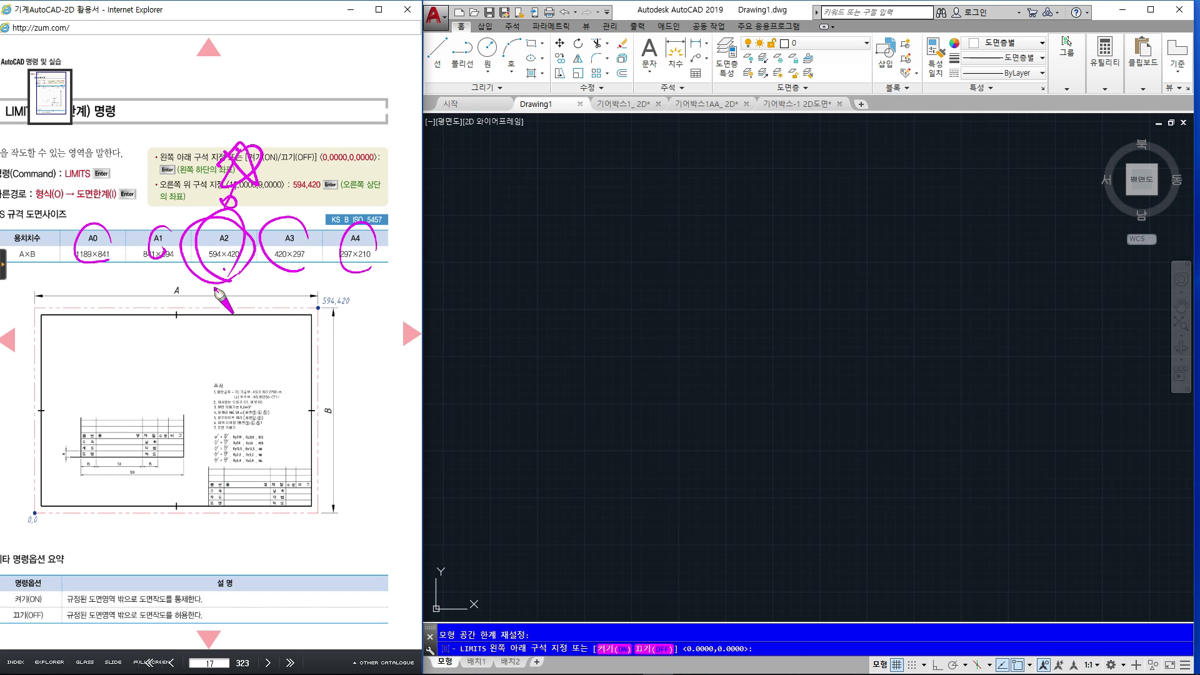
Examine the lower-left and upper-right corner coordinates of the sheet diagram and relate them to the A2 and A3 sizes
{"action": "left_click", "coordinate": [34, 516]}
{"action": "left_click", "coordinate": [321, 303]}
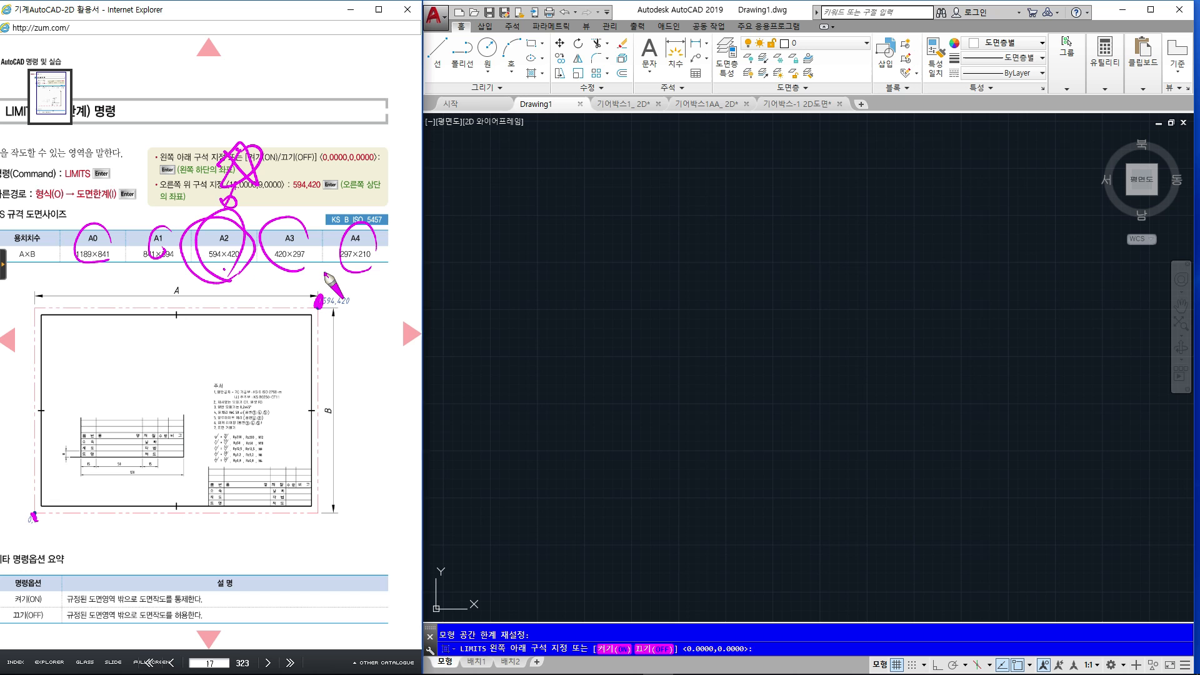
{"action": "mouse_move", "coordinate": [1170, 127]}
{"action": "left_mouse_down"}
{"action": "mouse_move", "coordinate": [1176, 139]}
{"action": "mouse_move", "coordinate": [1130, 150]}
{"action": "mouse_move", "coordinate": [1127, 163]}
{"action": "mouse_move", "coordinate": [1093, 164]}
{"action": "mouse_move", "coordinate": [1160, 150]}
{"action": "left_mouse_up"}
{"action": "mouse_move", "coordinate": [1153, 137]}
{"action": "left_mouse_down"}
{"action": "mouse_move", "coordinate": [1125, 201]}
{"action": "mouse_move", "coordinate": [1159, 202]}
{"action": "left_mouse_up"}
{"action": "left_click", "coordinate": [1086, 183]}
{"action": "mouse_move", "coordinate": [1088, 233]}
{"action": "left_mouse_down"}
{"action": "mouse_move", "coordinate": [1074, 262]}
{"action": "mouse_move", "coordinate": [1129, 253]}
{"action": "left_mouse_up"}
{"action": "mouse_move", "coordinate": [292, 215]}
{"action": "left_mouse_down"}
{"action": "mouse_move", "coordinate": [340, 170]}
{"action": "mouse_move", "coordinate": [362, 191]}
{"action": "left_mouse_up"}
{"action": "left_click_drag", "start_coordinate": [361, 143], "coordinate": [378, 165]}
{"action": "mouse_move", "coordinate": [380, 158]}
{"action": "left_mouse_down"}
{"action": "mouse_move", "coordinate": [348, 202]}
{"action": "mouse_move", "coordinate": [373, 199]}
{"action": "left_mouse_up"}
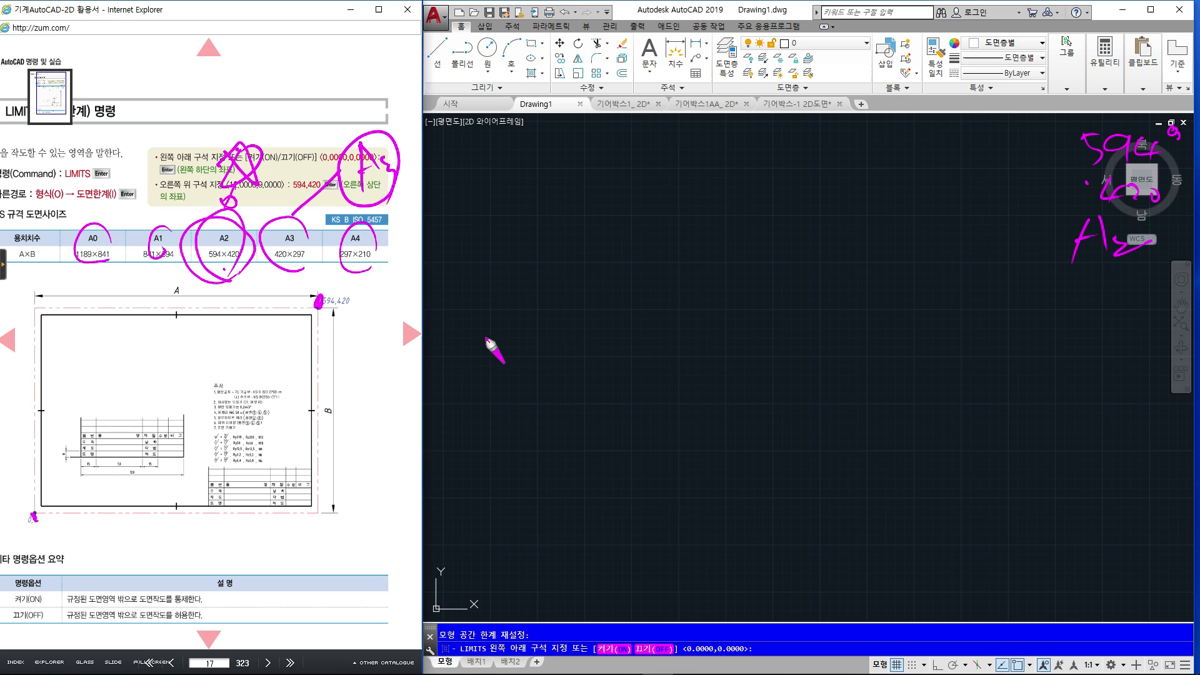
{"action": "key", "text": "Escape"}
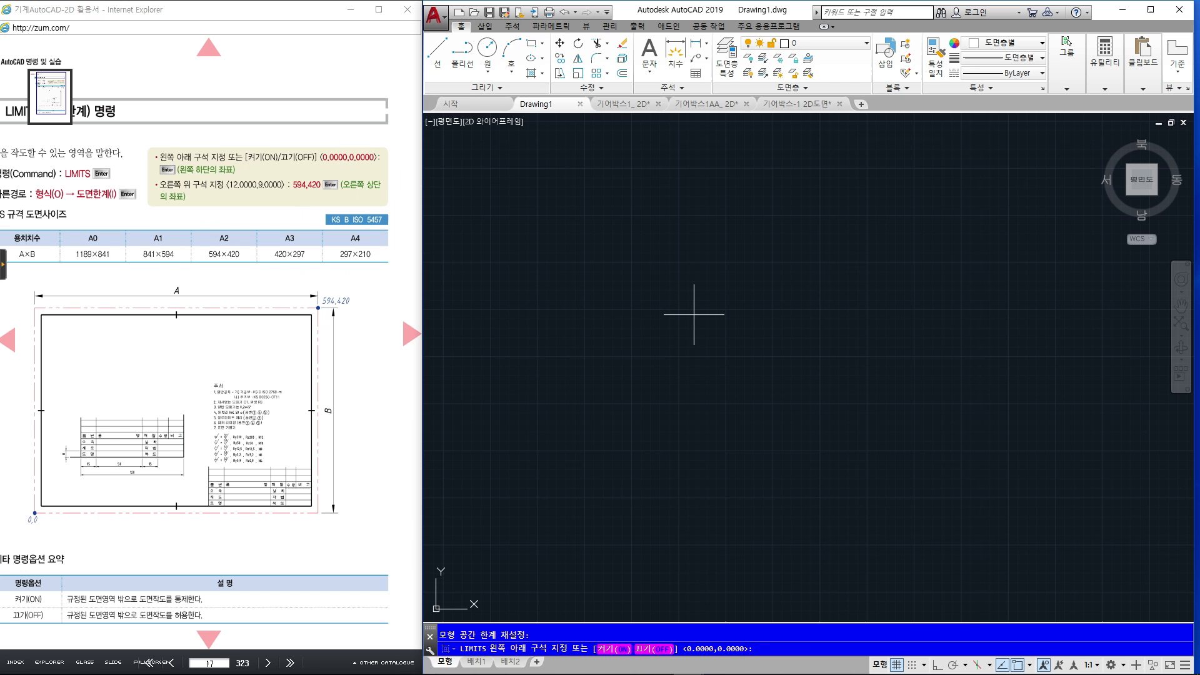
Set Drawing1's limits to A2 size, accepting 0,0 as the lower-left corner and entering 594,420 as the upper-right corner
{"action": "key", "text": "Return"}
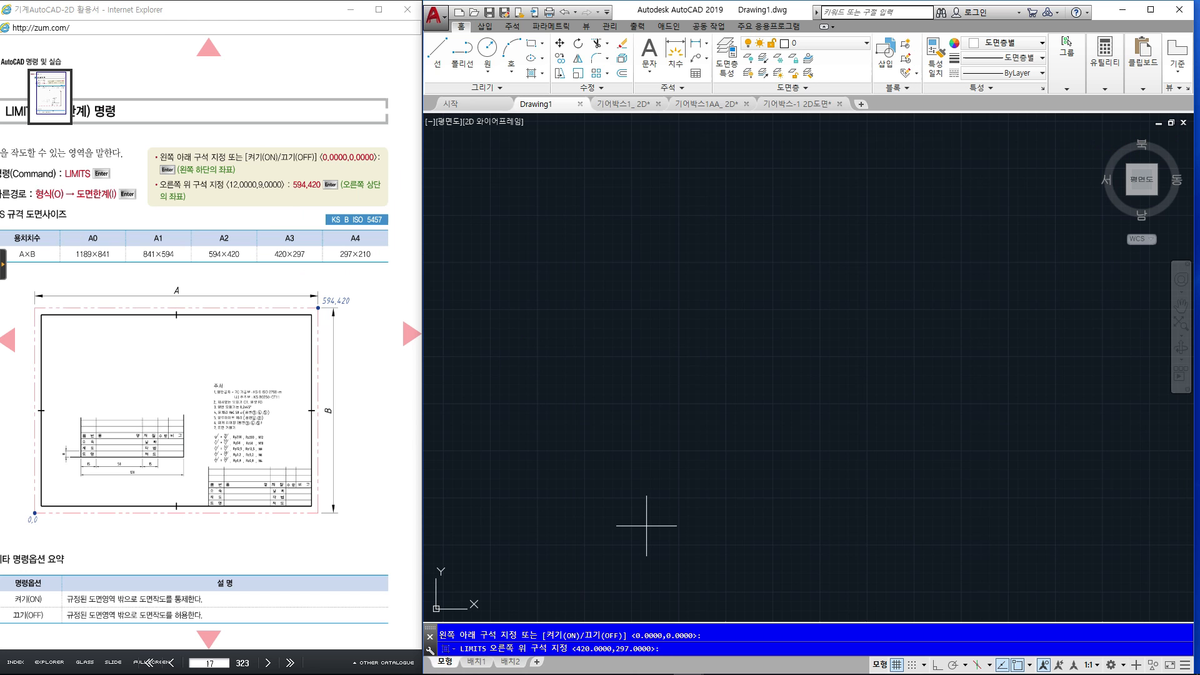
{"action": "key", "text": "Return"}
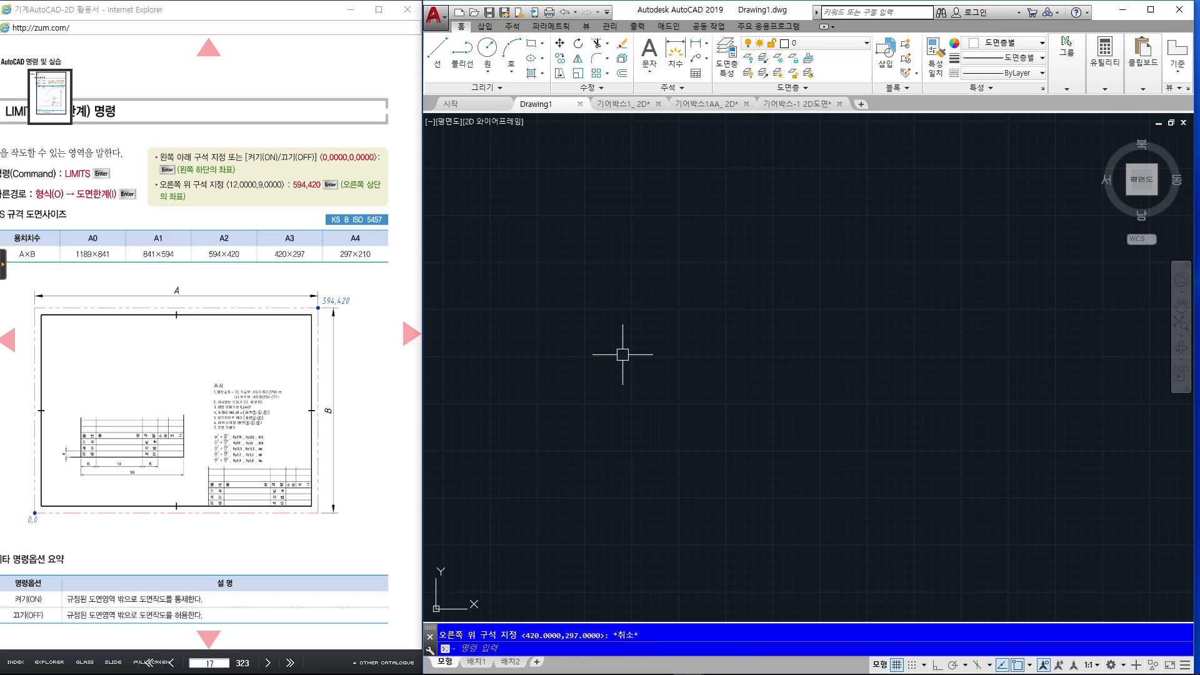
{"action": "key", "text": "Return"}
{"action": "key", "text": "Return"}
{"action": "type", "text": "594,"}
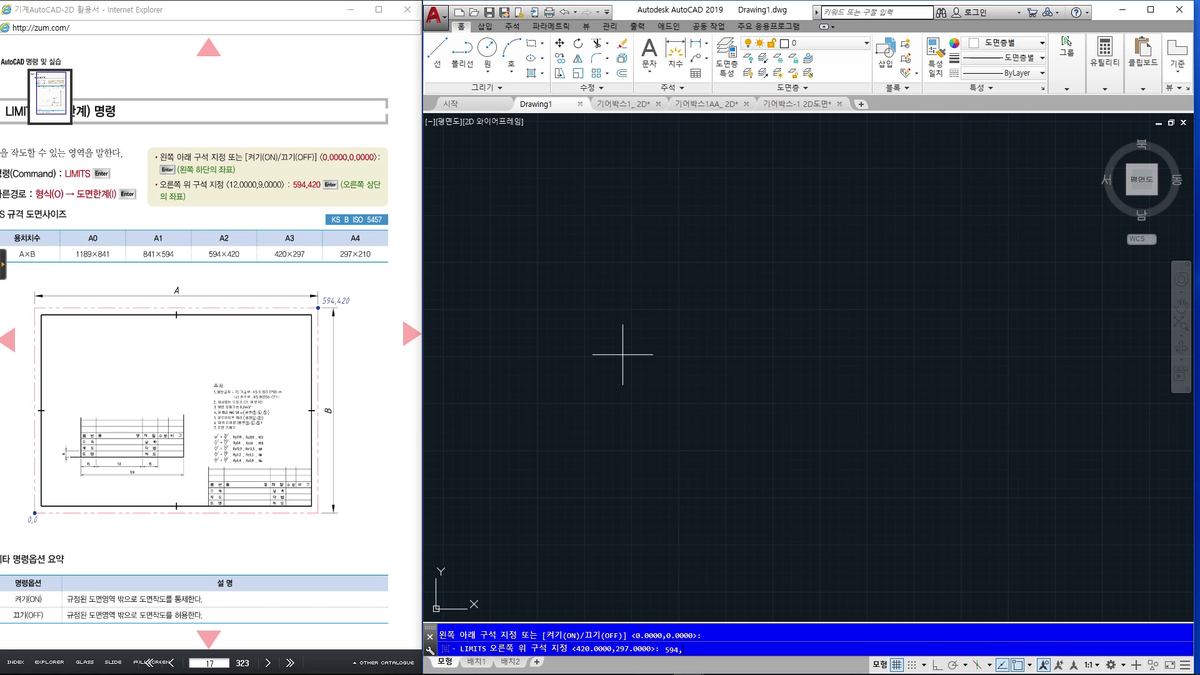
{"action": "type", "text": "420"}
{"action": "key", "text": "Return"}
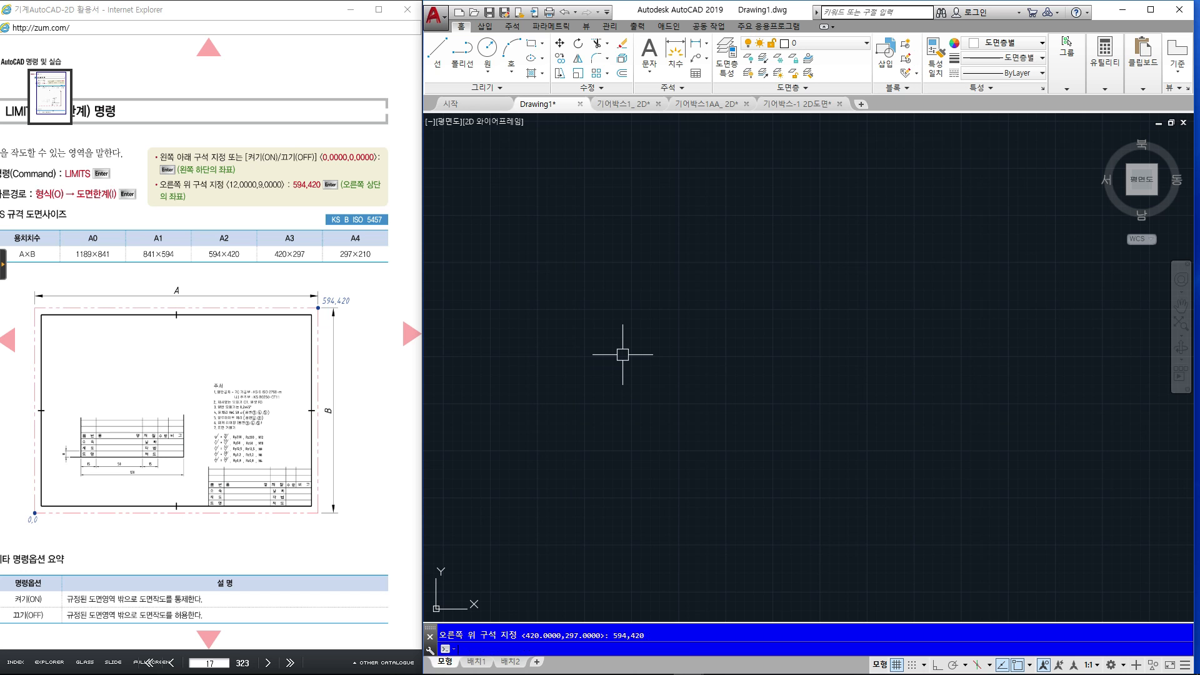
{"action": "key", "text": "Escape"}
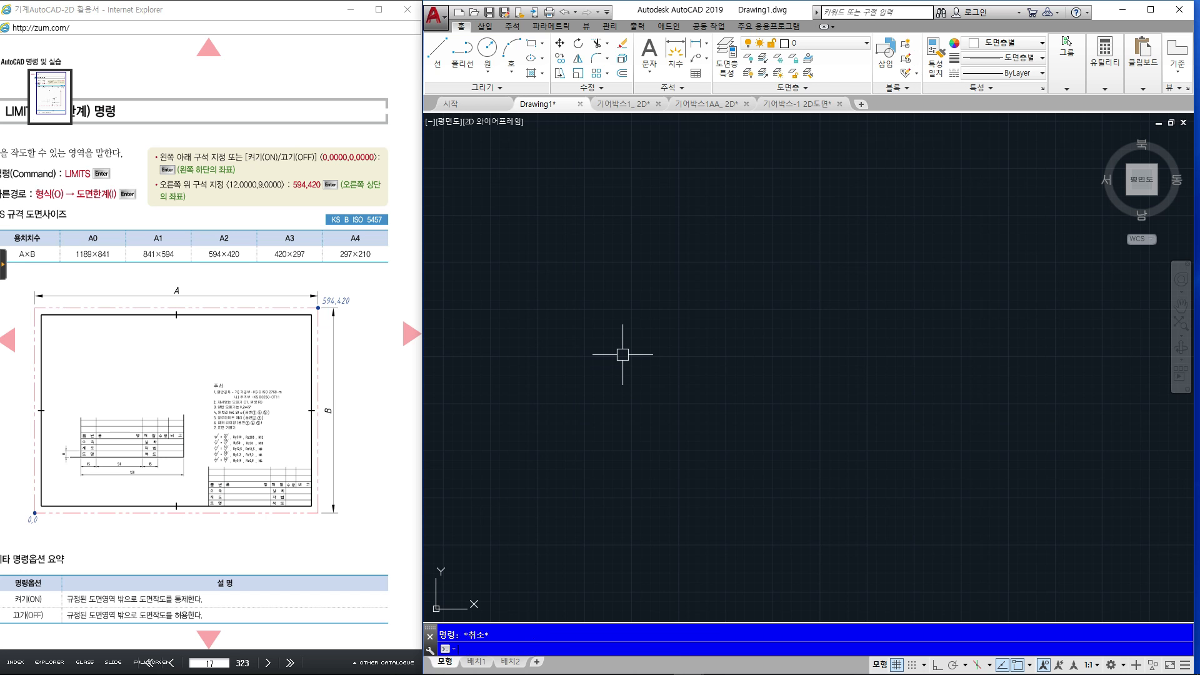
Zoom Drawing1 to All and to its extents, and return the e-book to its full-page view
{"action": "type", "text": "z"}
{"action": "key", "text": "Return"}
{"action": "type", "text": "a"}
{"action": "key", "text": "Return"}
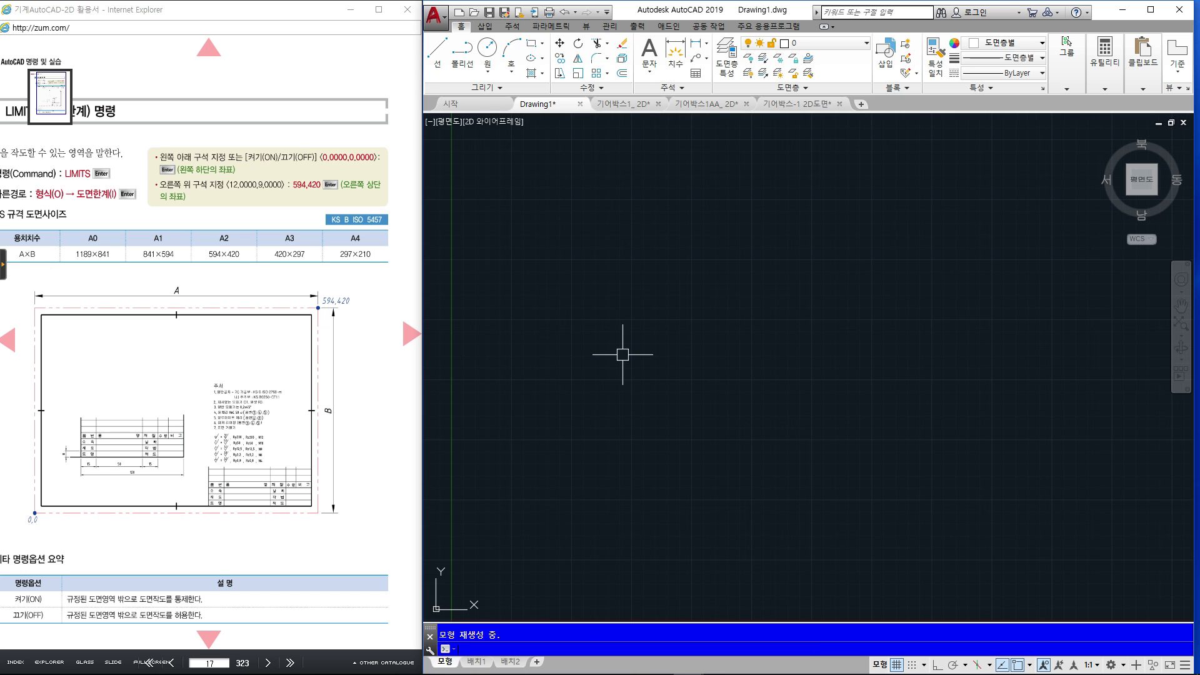
{"action": "middle_click", "coordinate": [812, 375]}
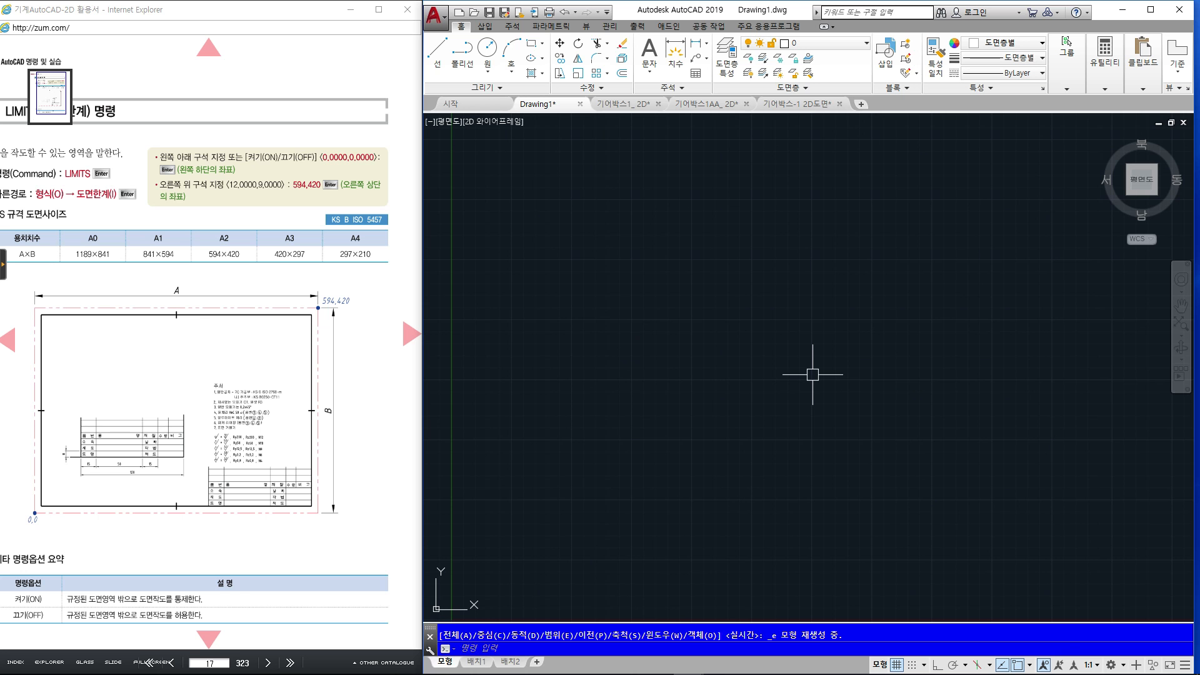
{"action": "key", "text": "Escape"}
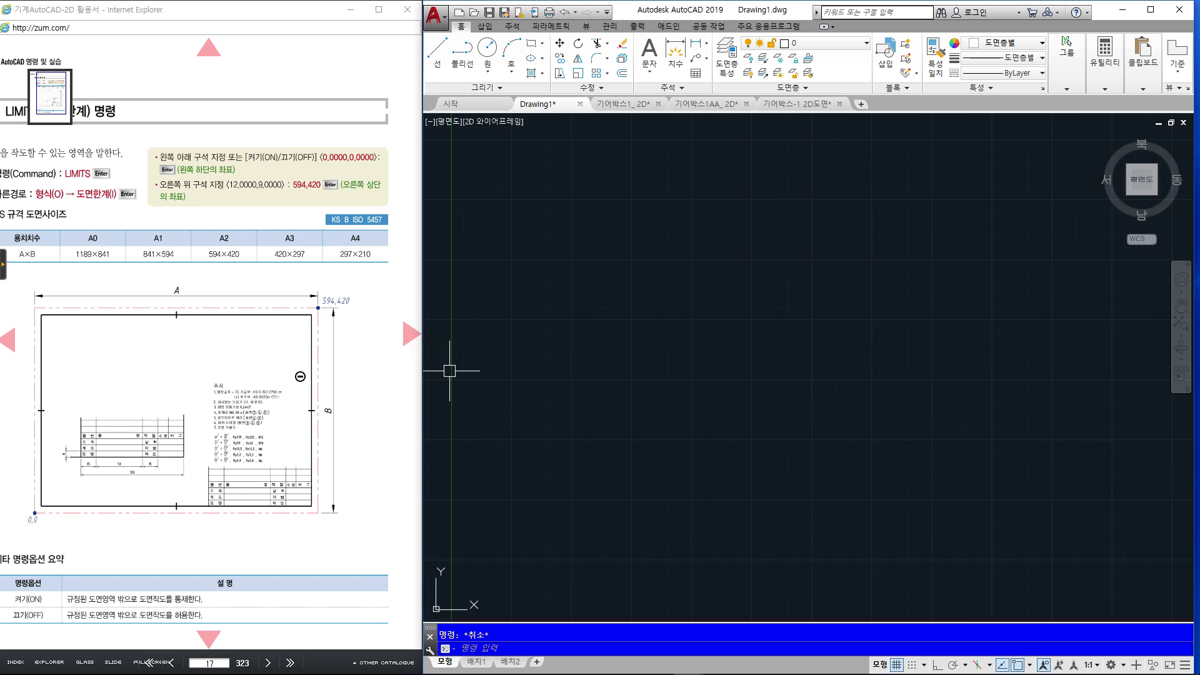
{"action": "left_click", "coordinate": [347, 347]}
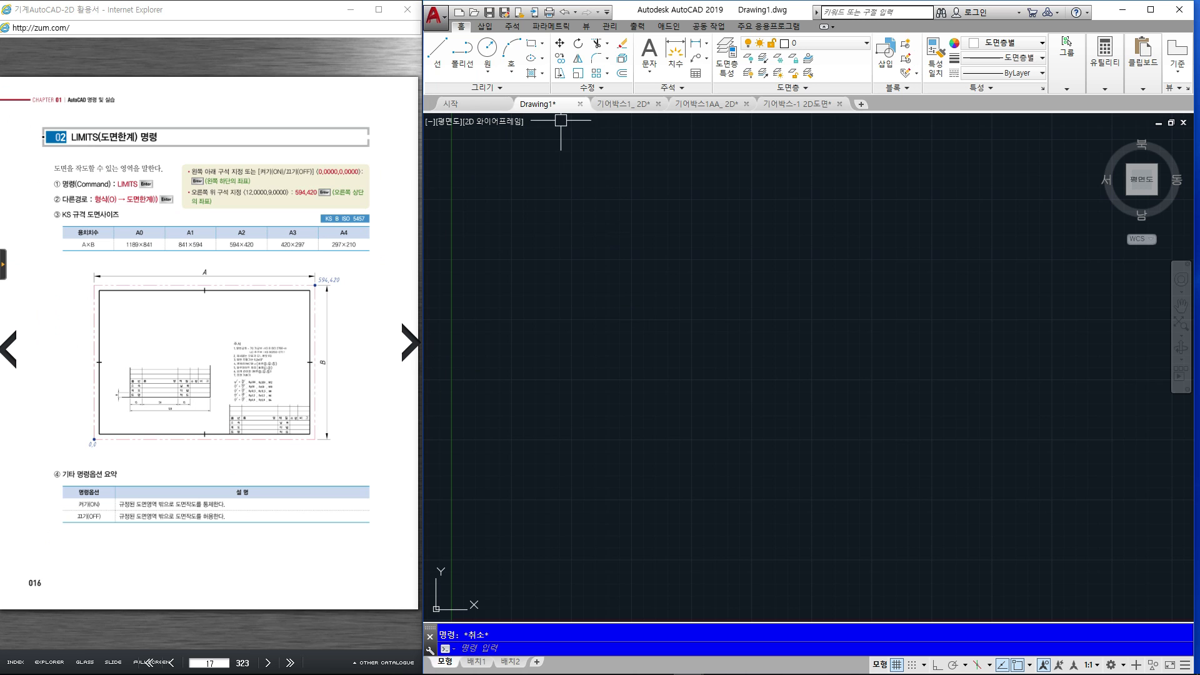
{"action": "left_click", "coordinate": [530, 47]}
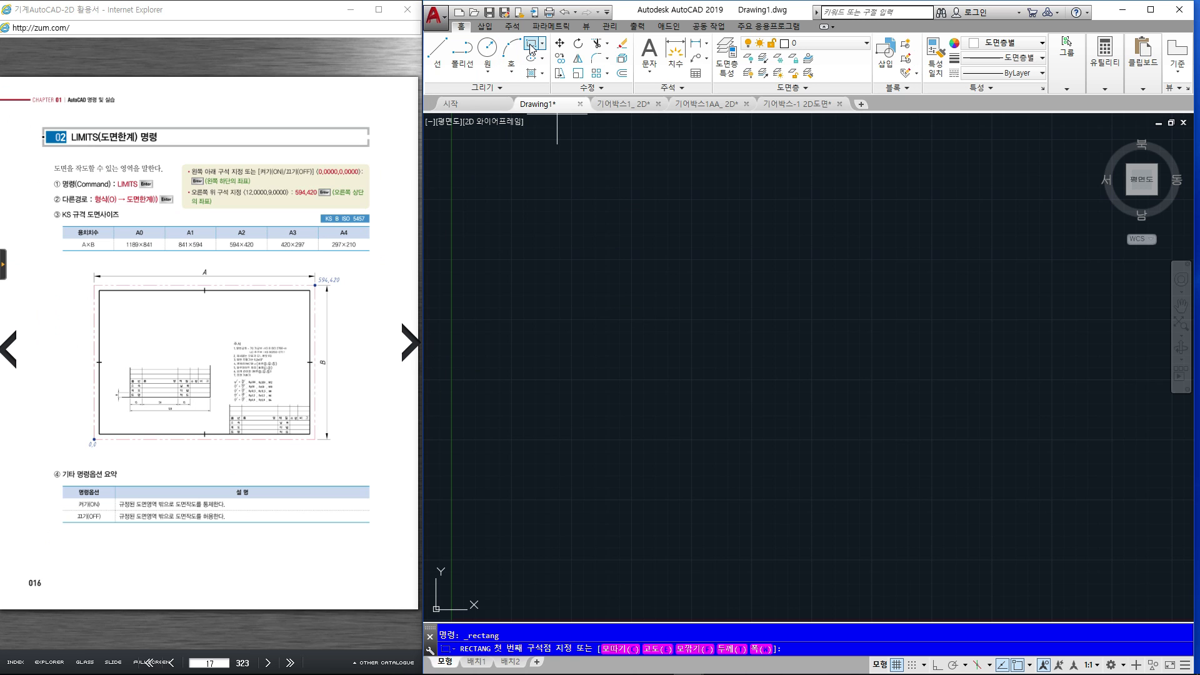
{"action": "key", "text": "Escape"}
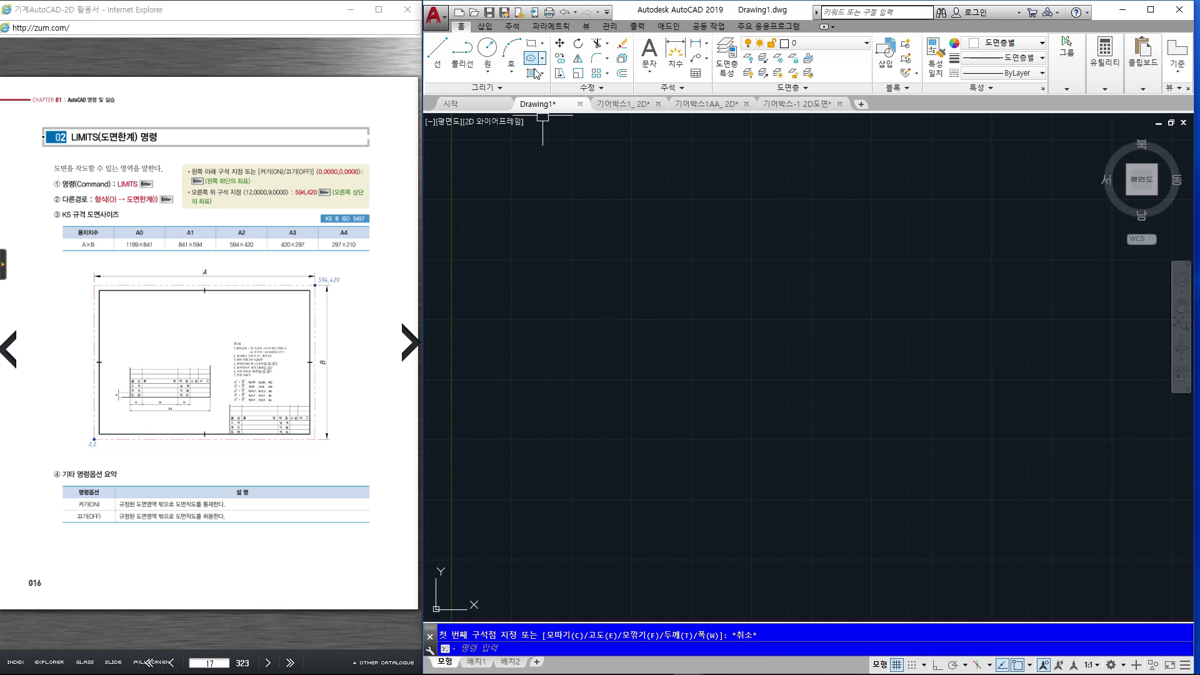
{"action": "type", "text": "re"}
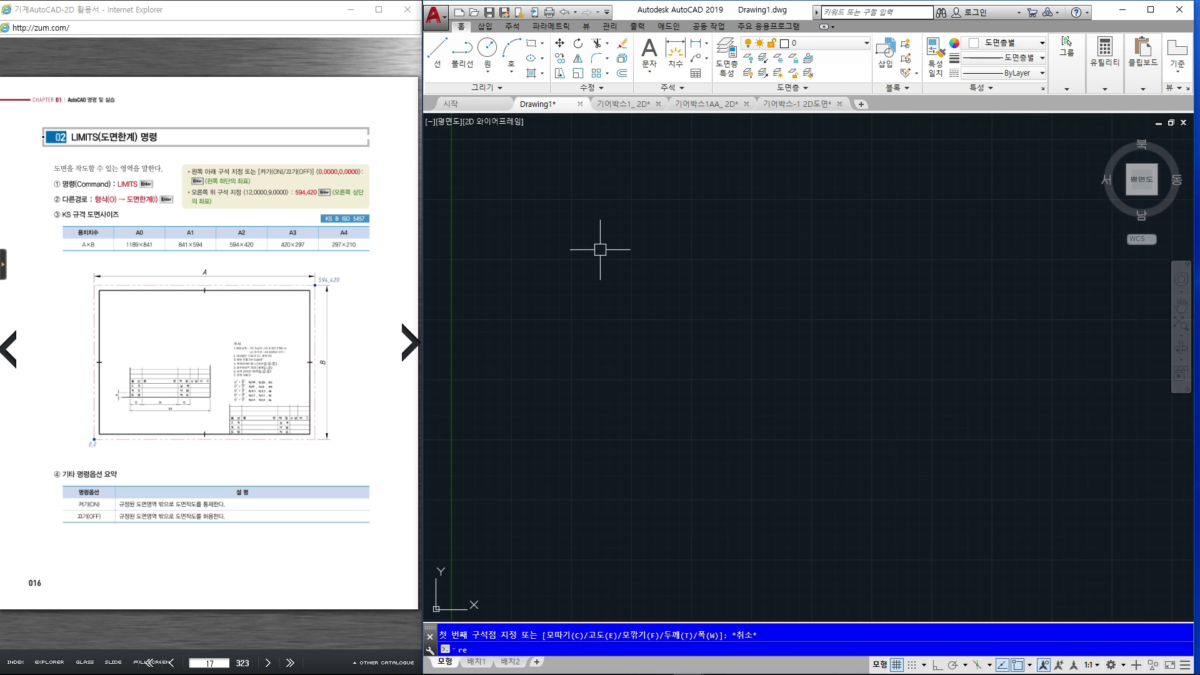
{"action": "key", "text": "Return"}
{"action": "key", "text": "Escape"}
{"action": "type", "text": "re"}
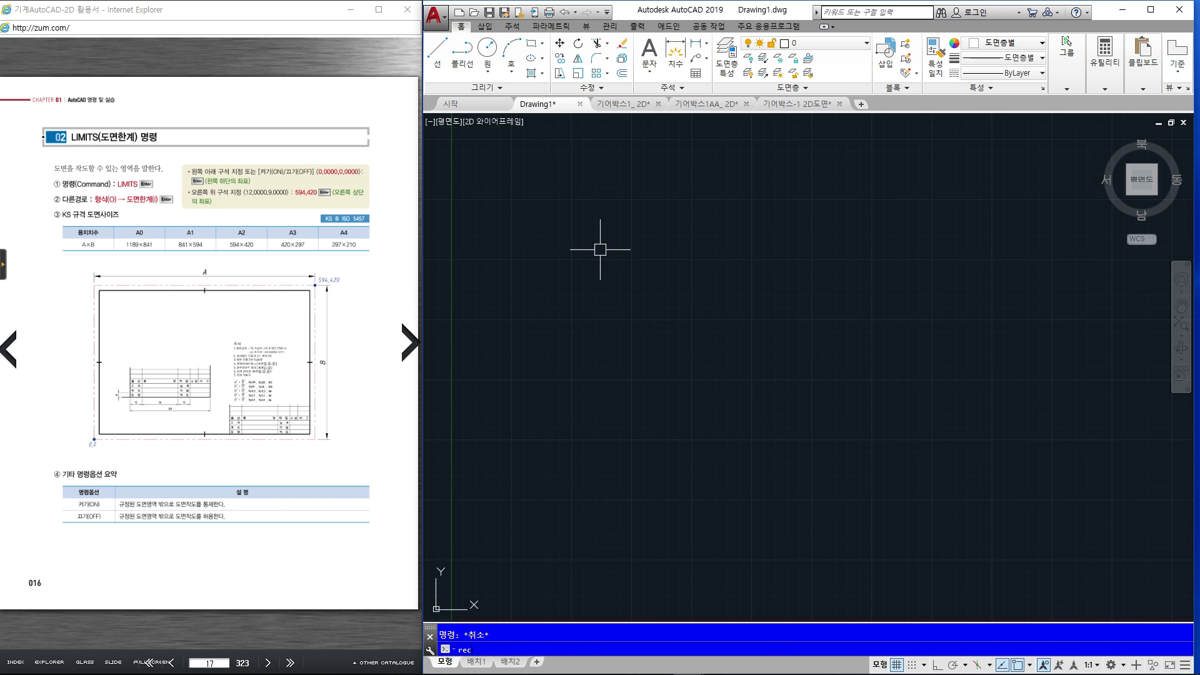
{"action": "type", "text": "c"}
{"action": "key", "text": "Return"}
{"action": "left_click", "coordinate": [539, 40]}
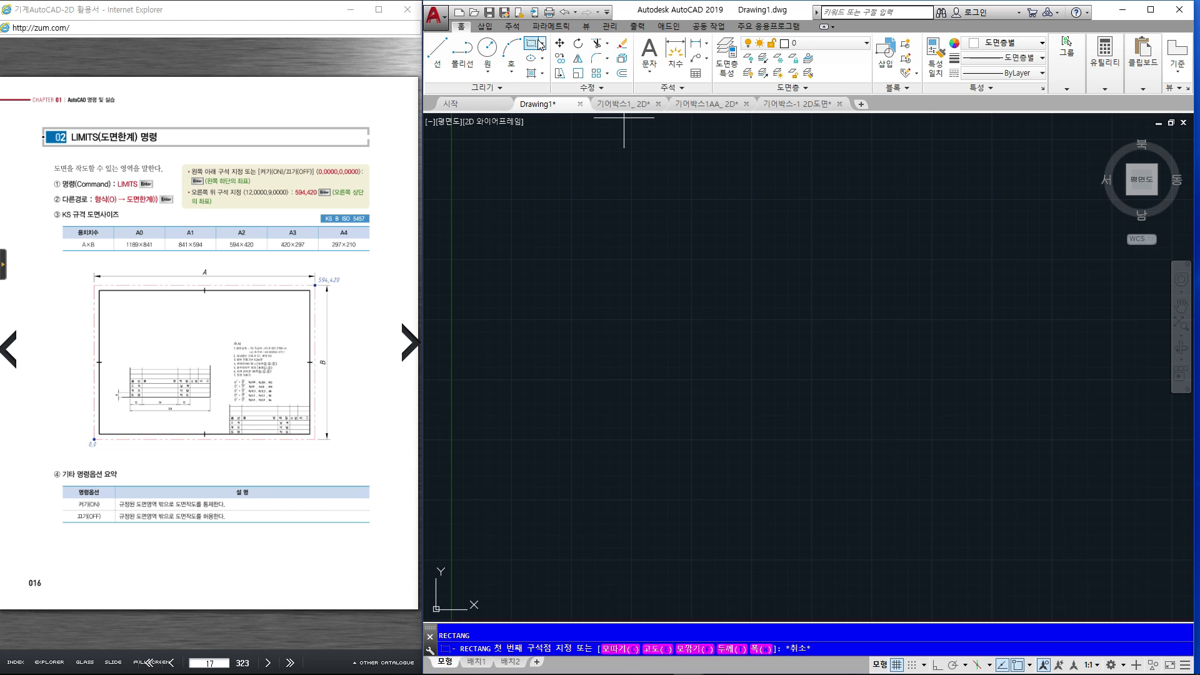
{"action": "key", "text": "Escape"}
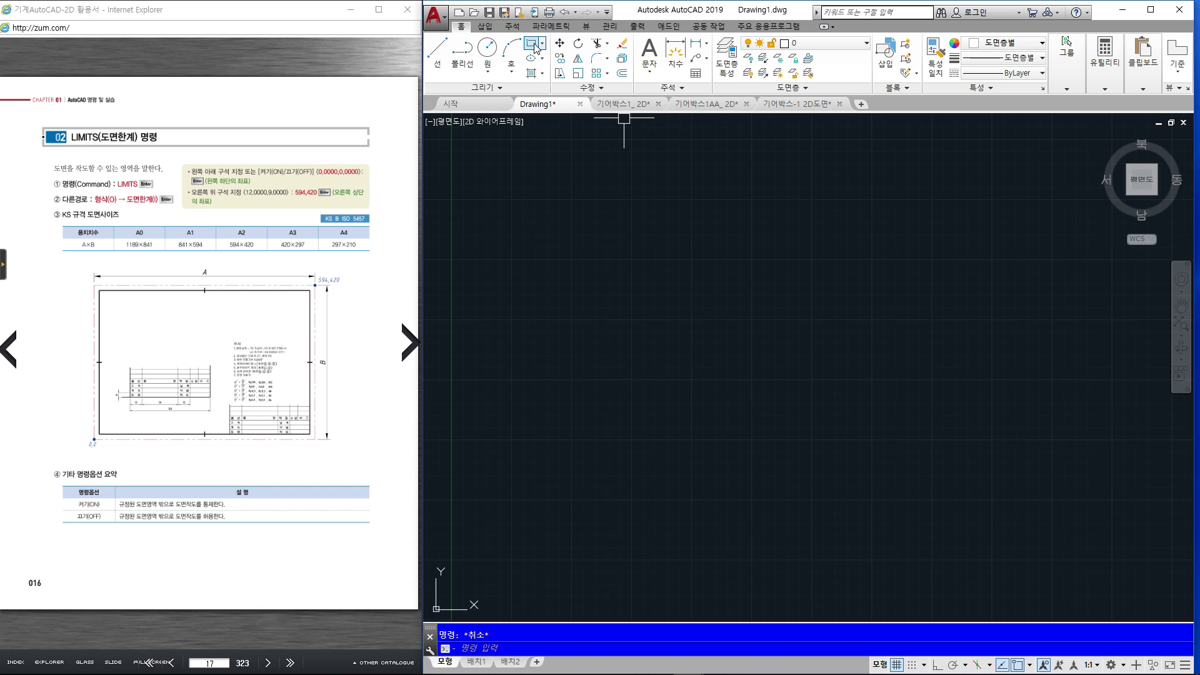
Draw the A2 sheet rectangle from 0,0 to the opposite corner at 594,420
{"action": "left_click", "coordinate": [532, 44]}
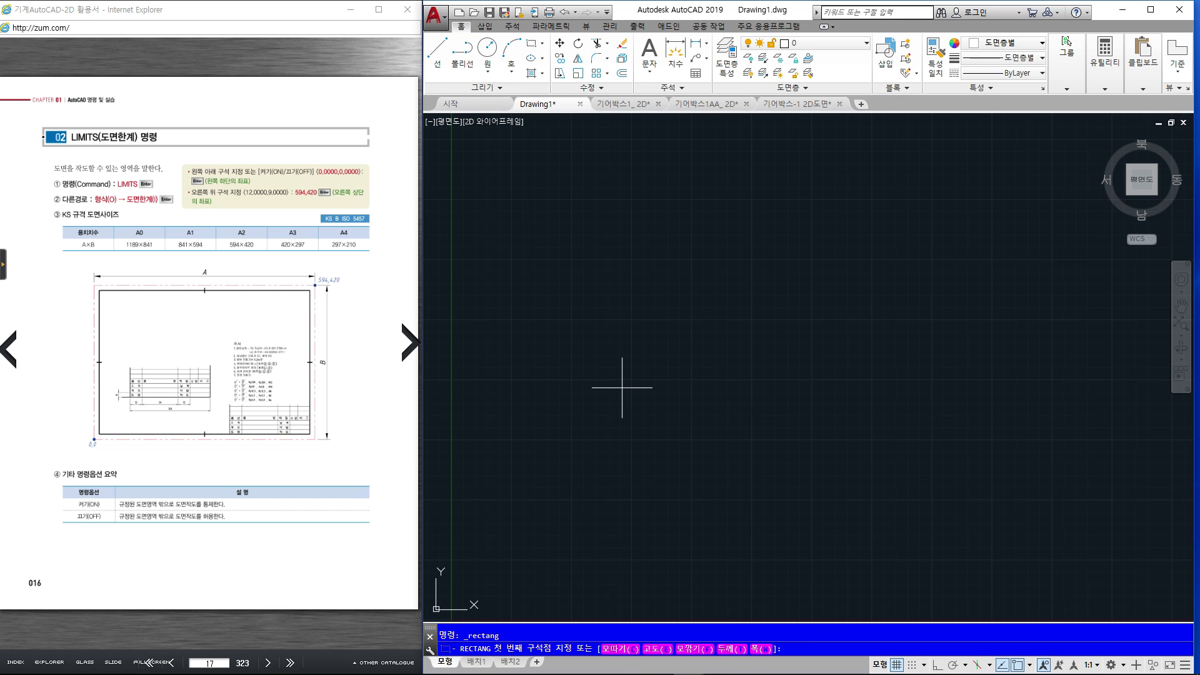
{"action": "key", "text": "Return"}
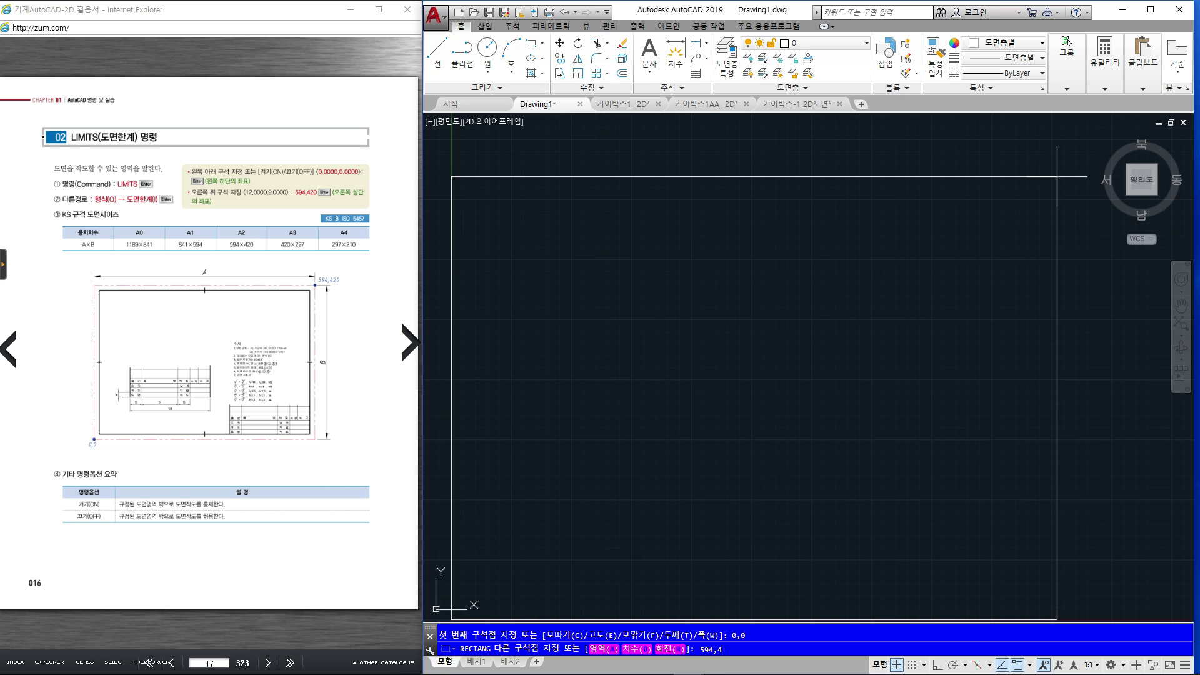
{"action": "key", "text": "Return"}
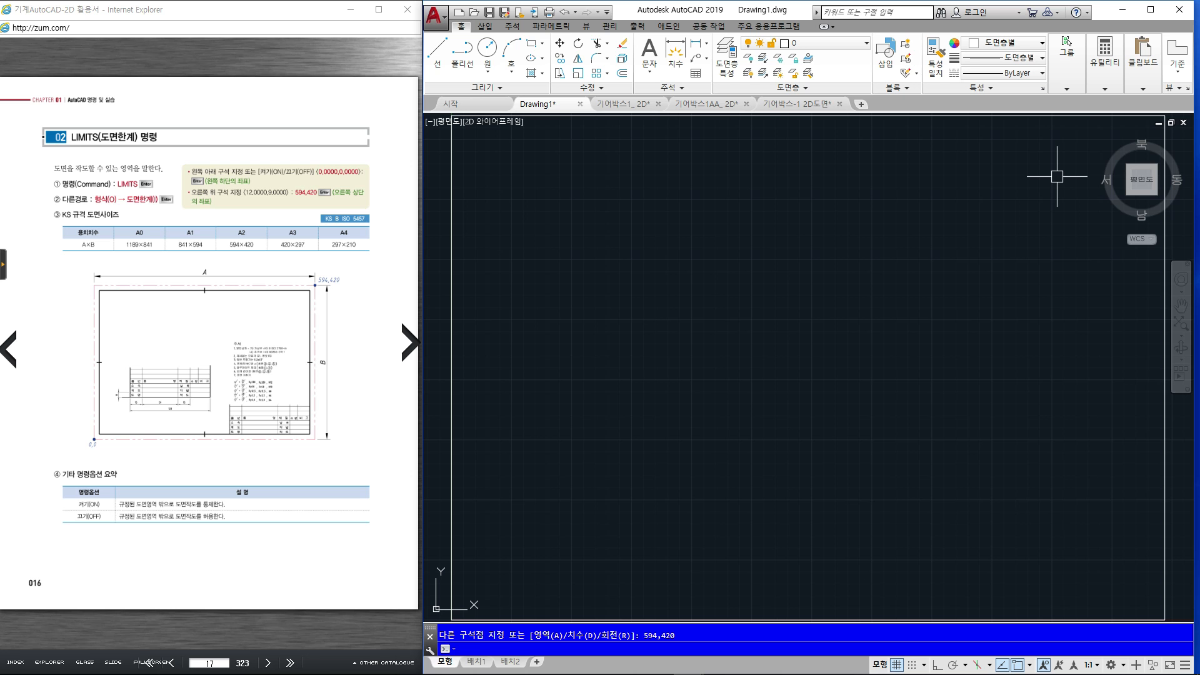
{"action": "middle_click", "coordinate": [1056, 176]}
{"action": "middle_click", "coordinate": [1057, 176]}
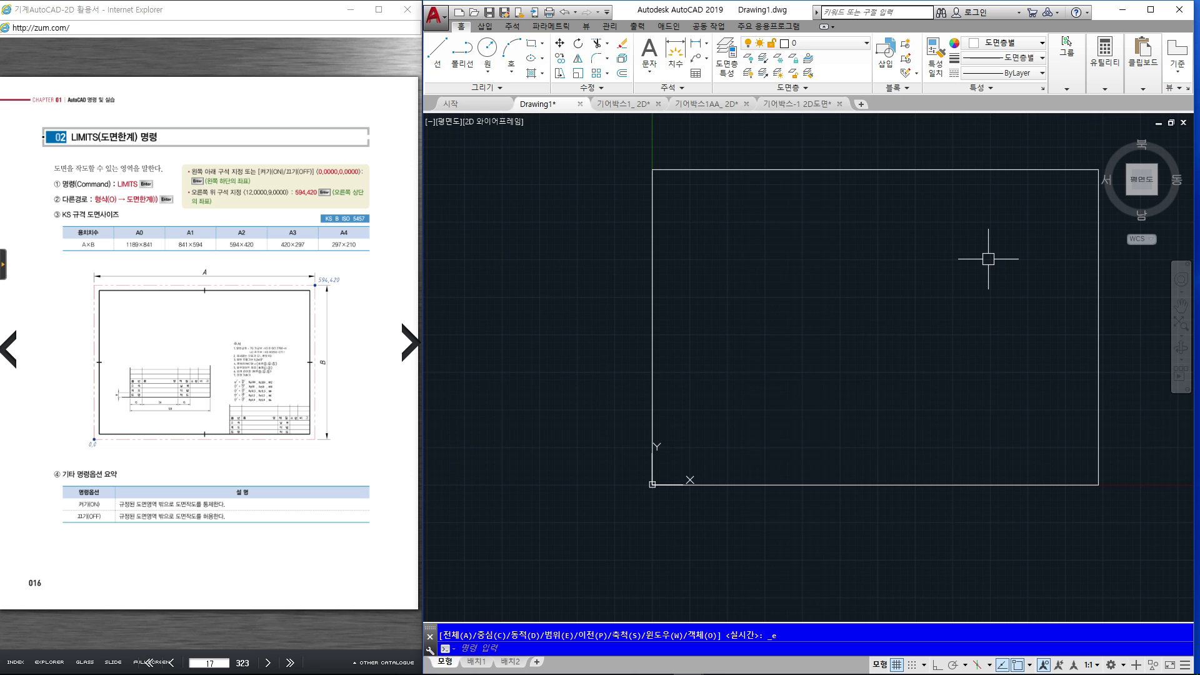
{"action": "scroll", "coordinate": [987, 259], "scroll_direction": "down", "scroll_amount": 6}
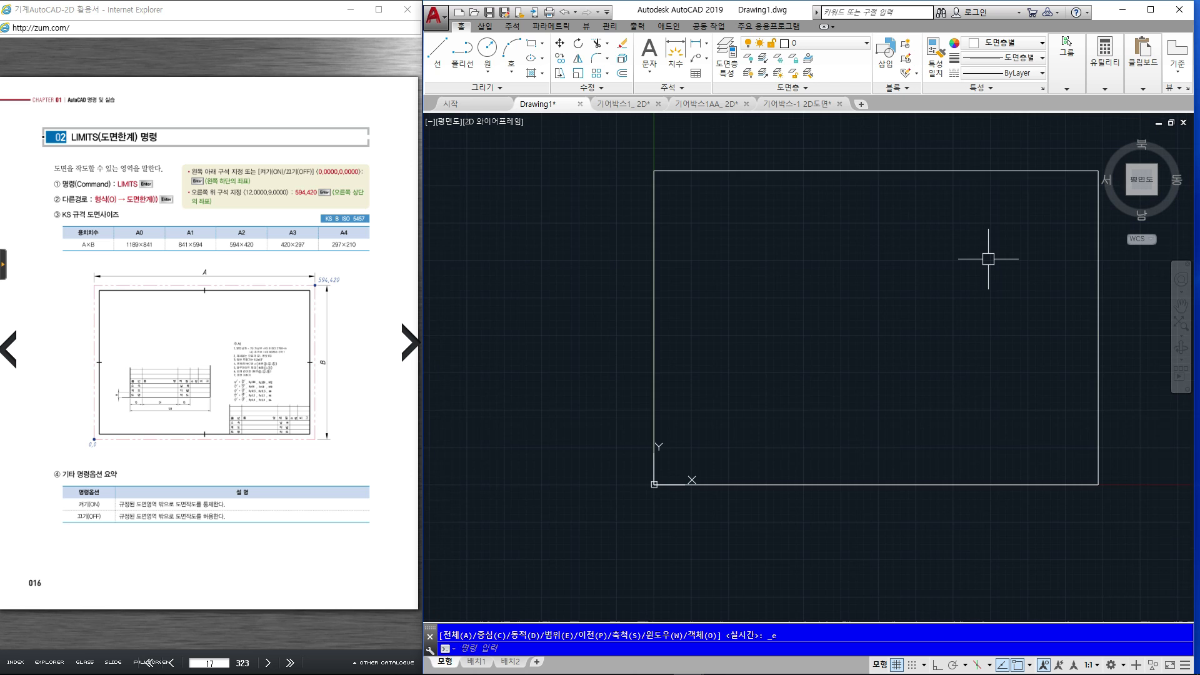
{"action": "scroll", "coordinate": [988, 259], "scroll_direction": "up", "scroll_amount": 8}
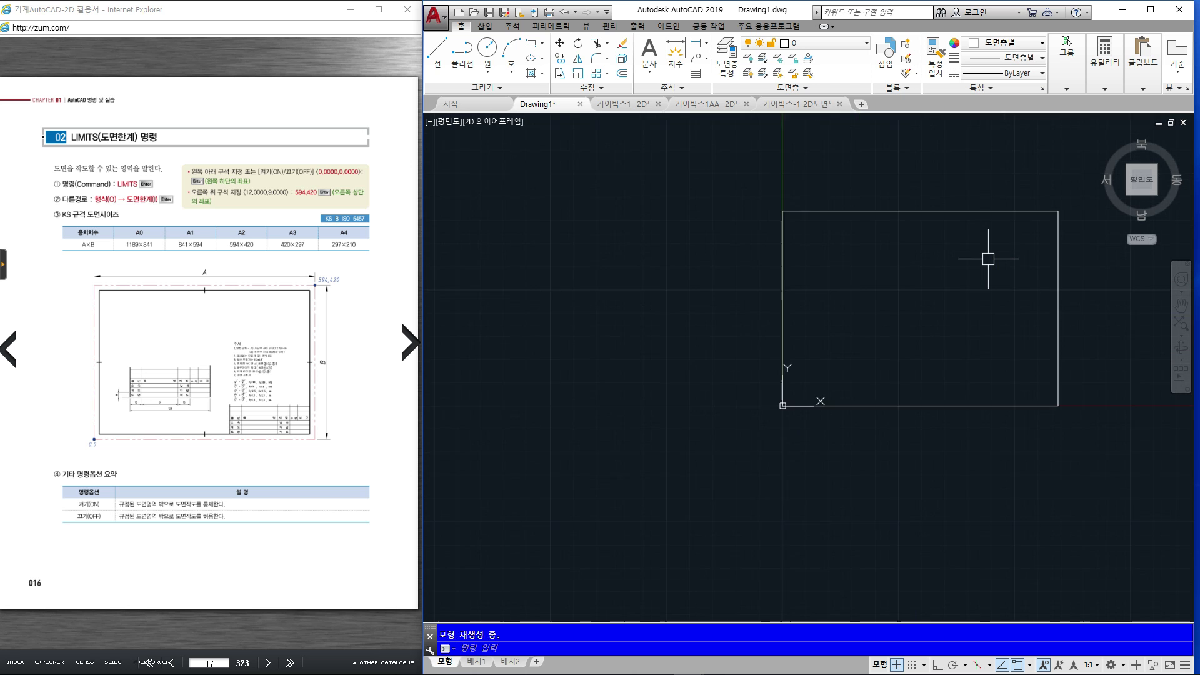
{"action": "middle_click_drag", "start_coordinate": [988, 258], "coordinate": [953, 229]}
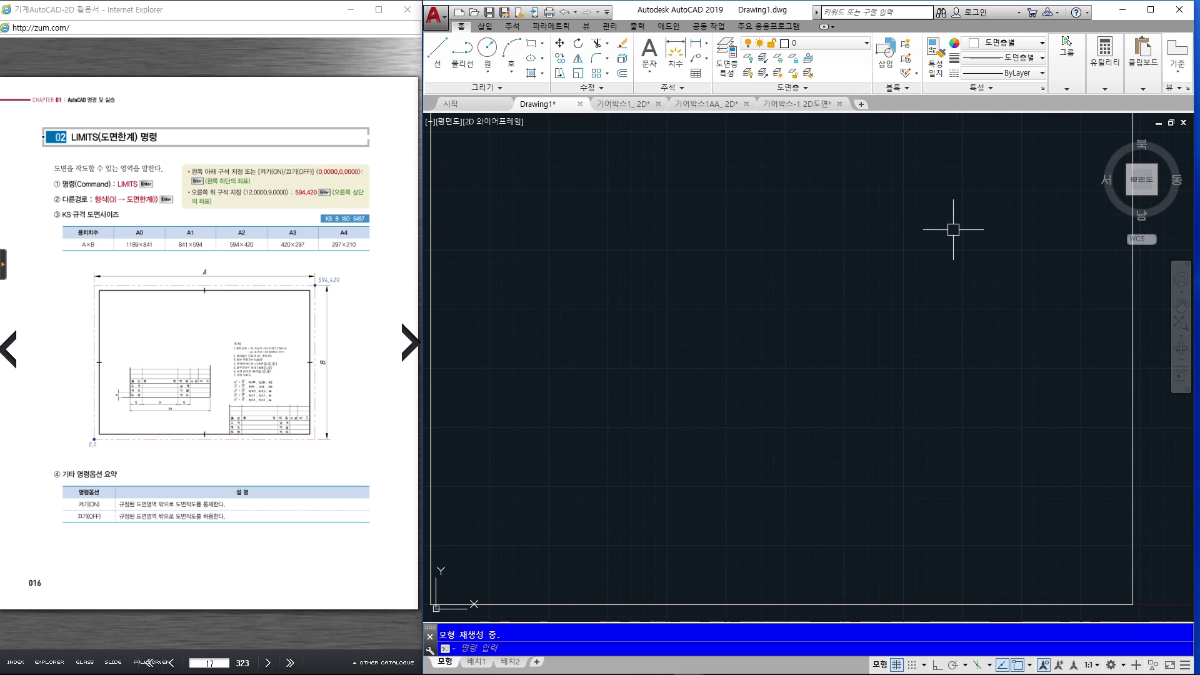
{"action": "middle_click", "coordinate": [953, 229]}
{"action": "middle_click", "coordinate": [953, 229]}
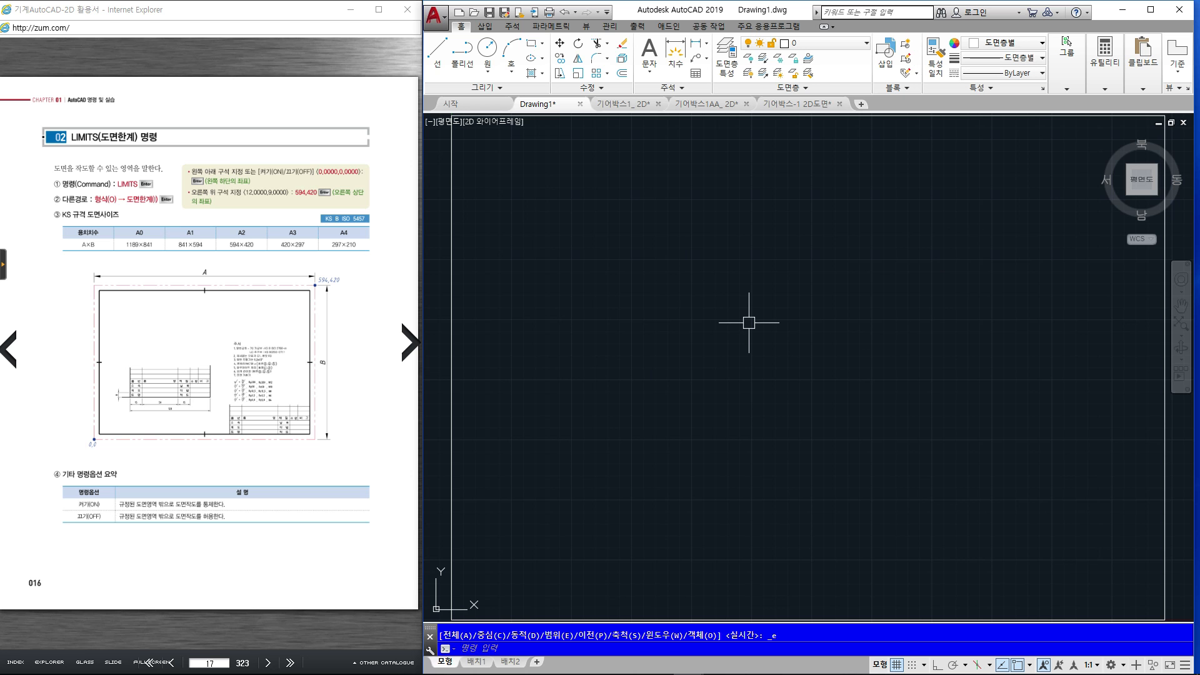
{"action": "type", "text": "o"}
{"action": "key", "text": "Return"}
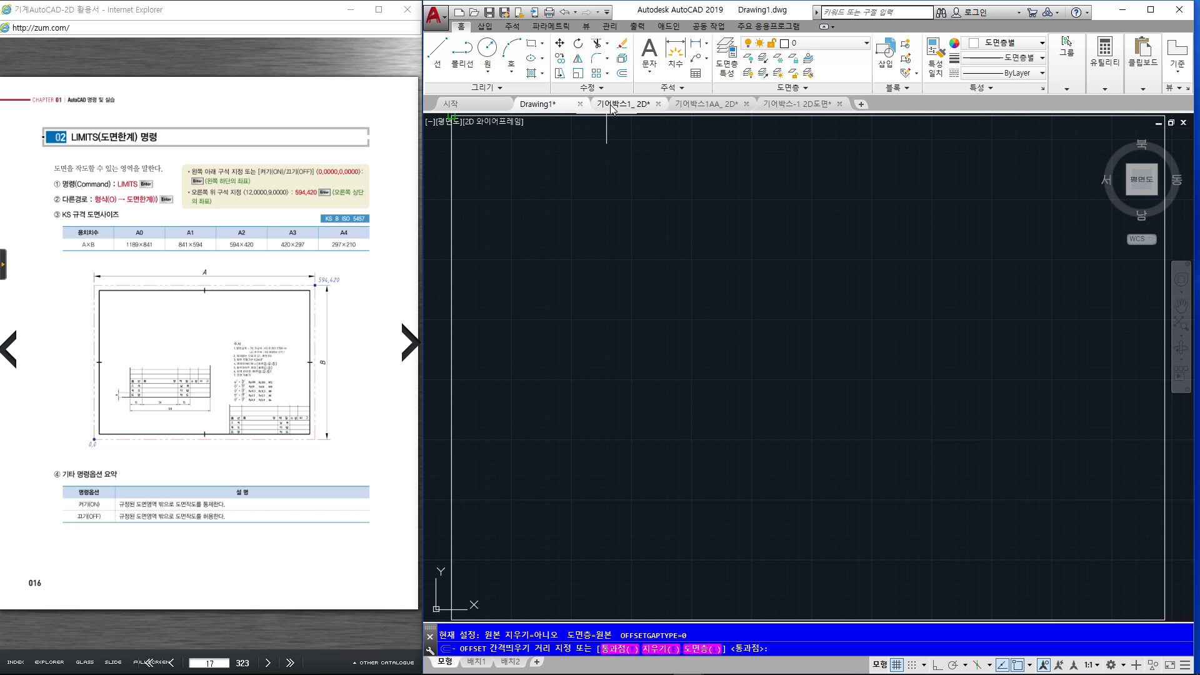
{"action": "key", "text": "Escape"}
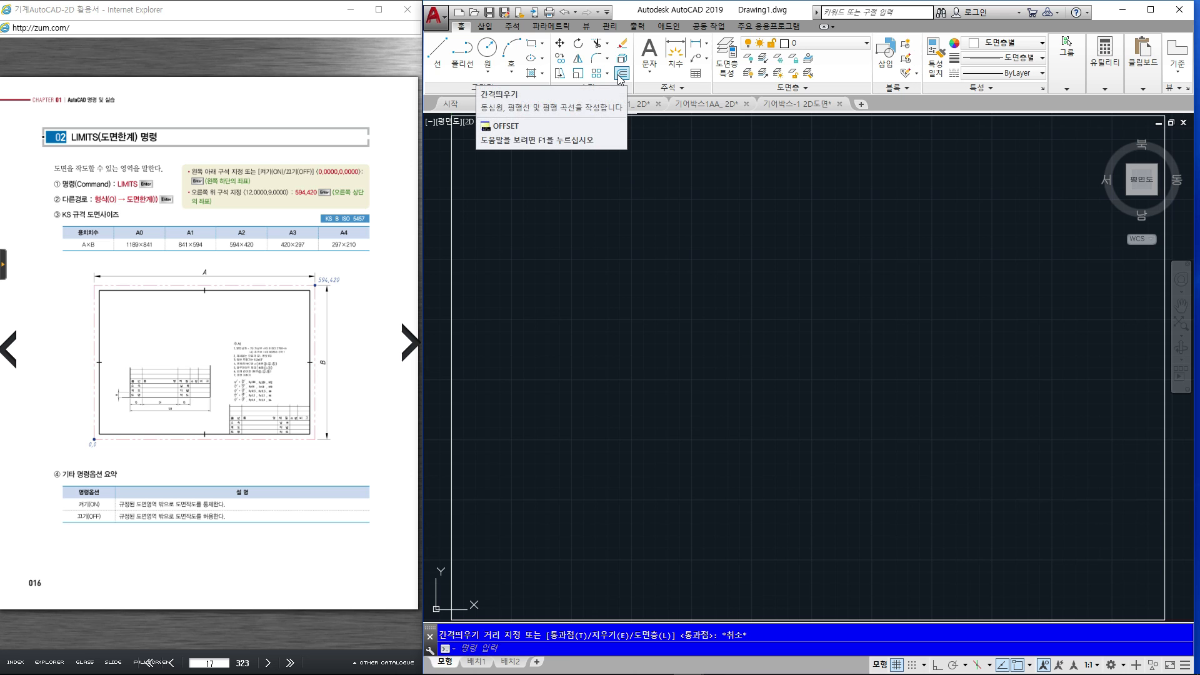
Offset the A2 sheet rectangle inward by 10
{"action": "left_click", "coordinate": [621, 76]}
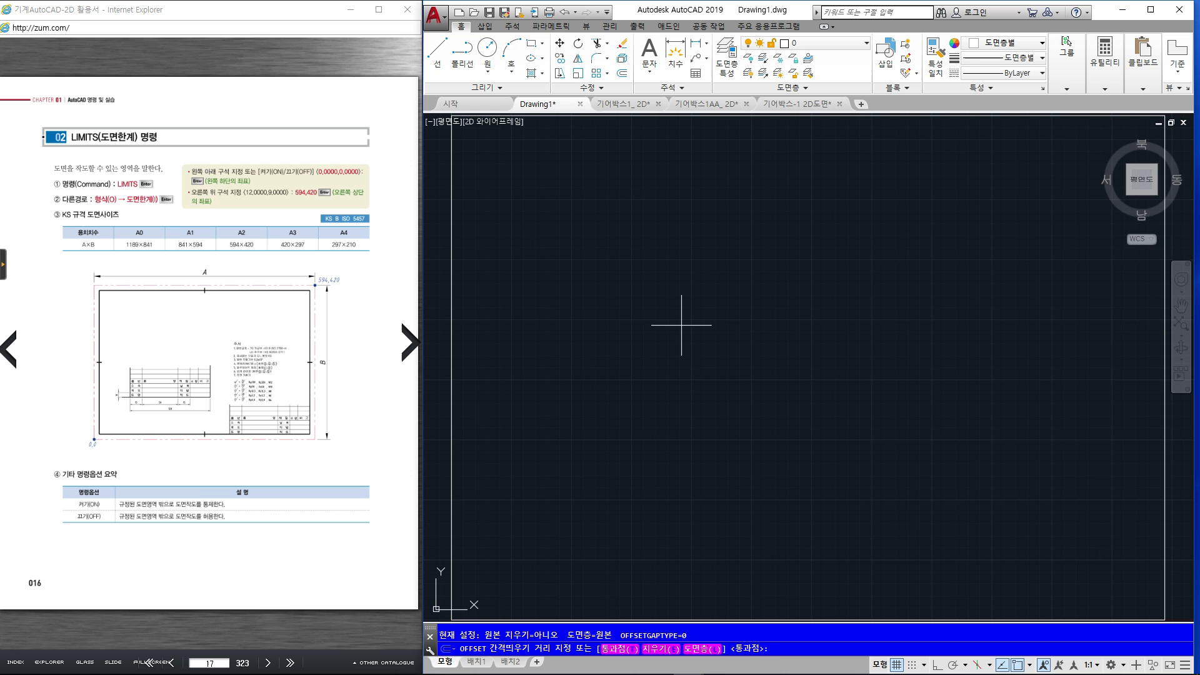
{"action": "key", "text": "Return"}
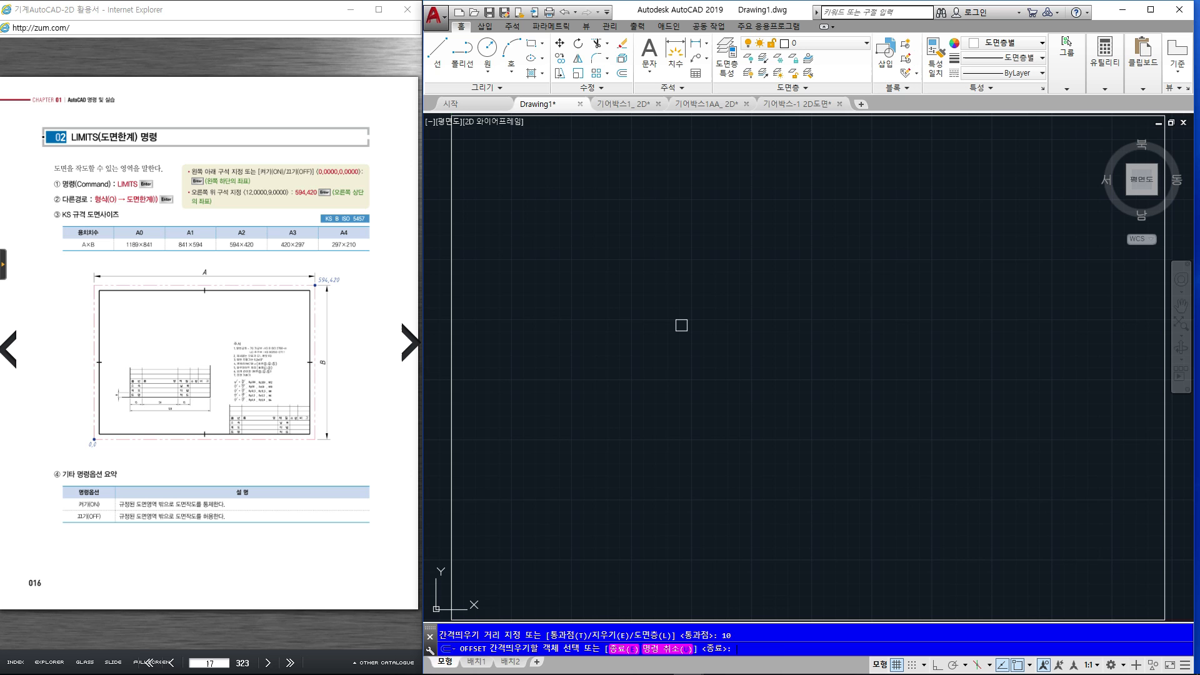
{"action": "left_click", "coordinate": [452, 343]}
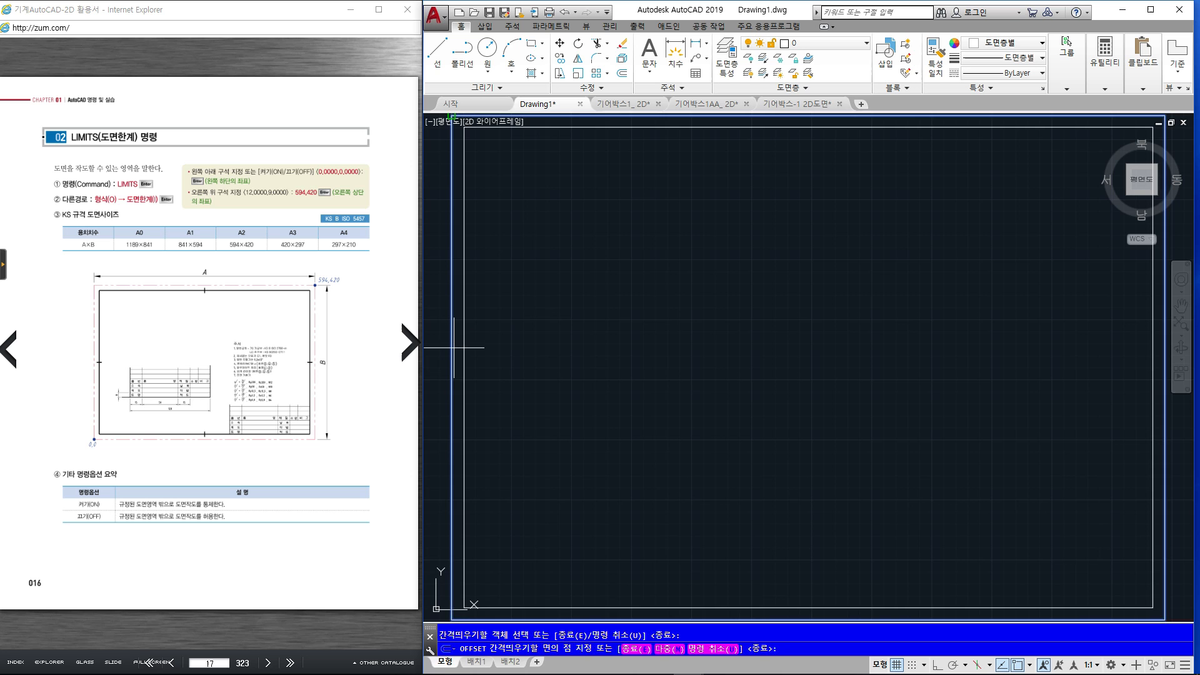
{"action": "left_click", "coordinate": [635, 348]}
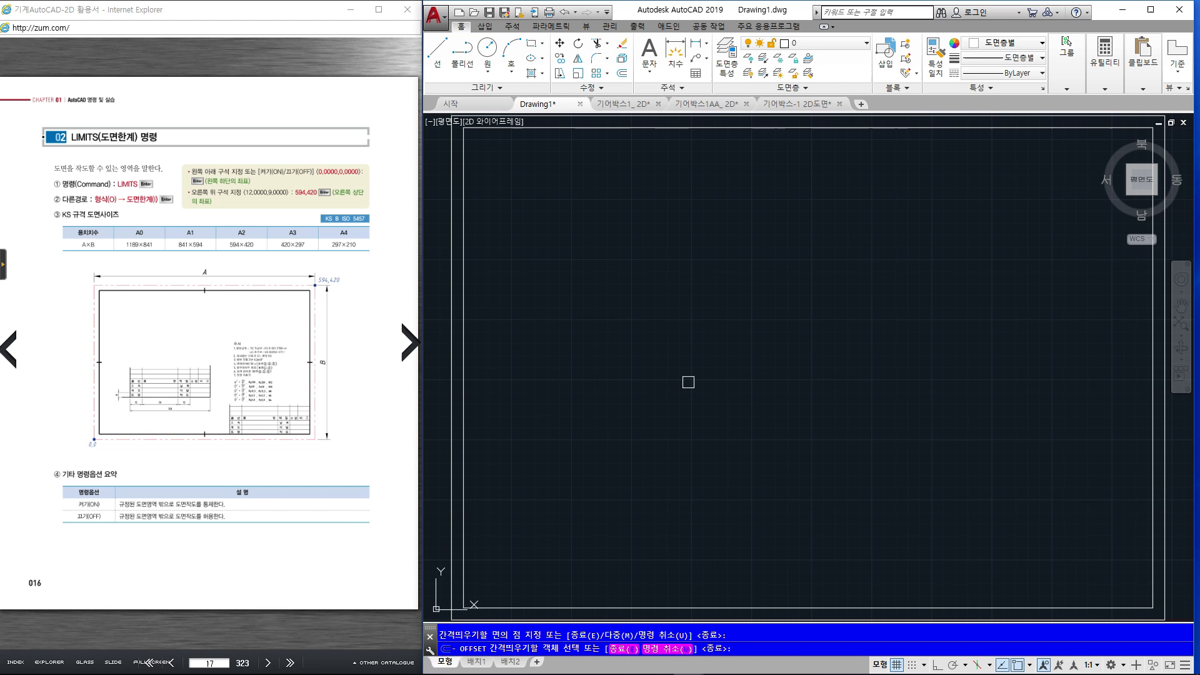
{"action": "key", "text": "Return"}
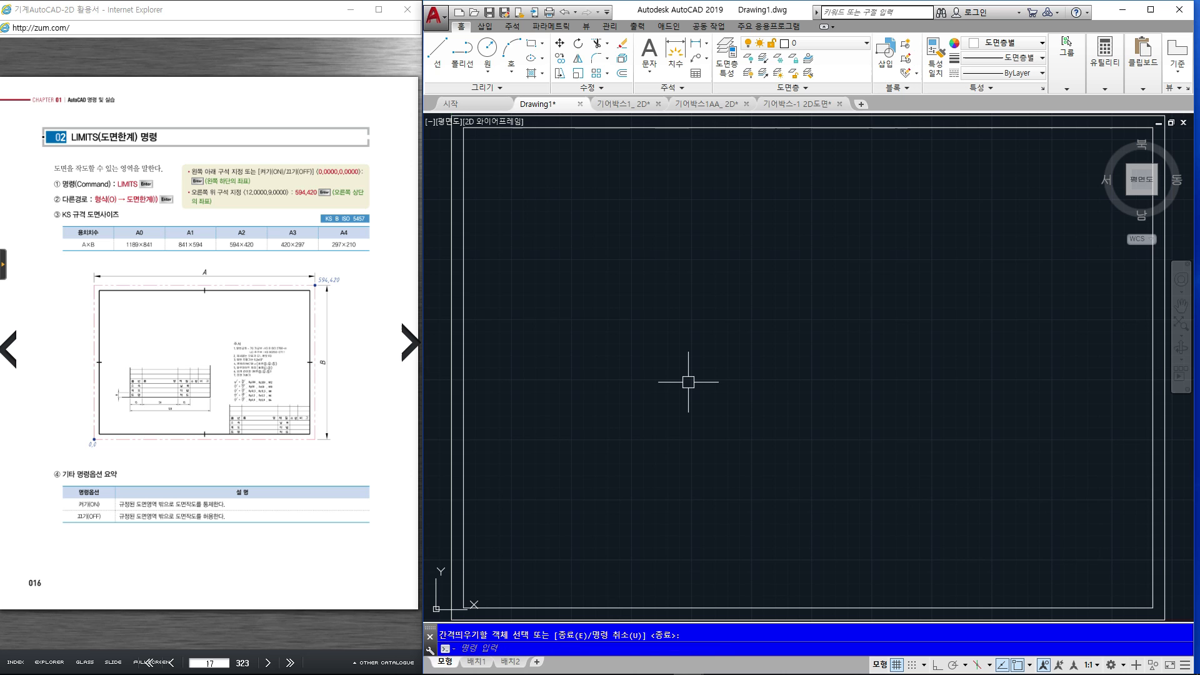
Offset the inner border rectangle another 5 inward to form a third nested rectangle
{"action": "key", "text": "Return"}
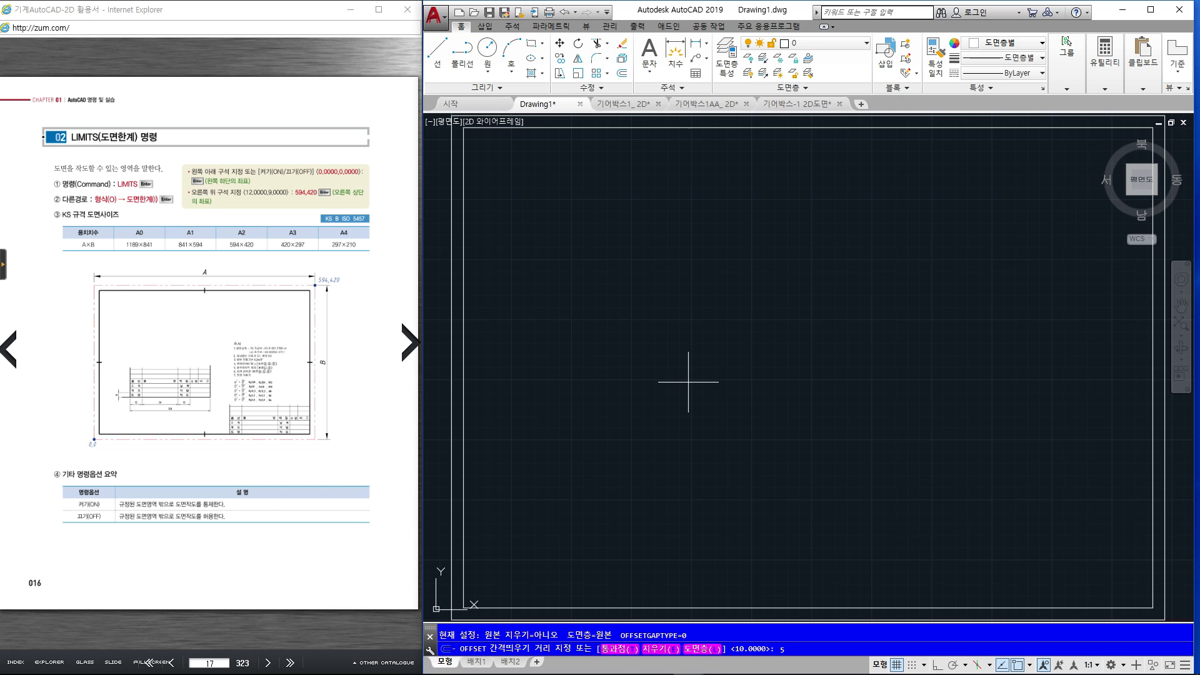
{"action": "key", "text": "Return"}
{"action": "left_click", "coordinate": [463, 394]}
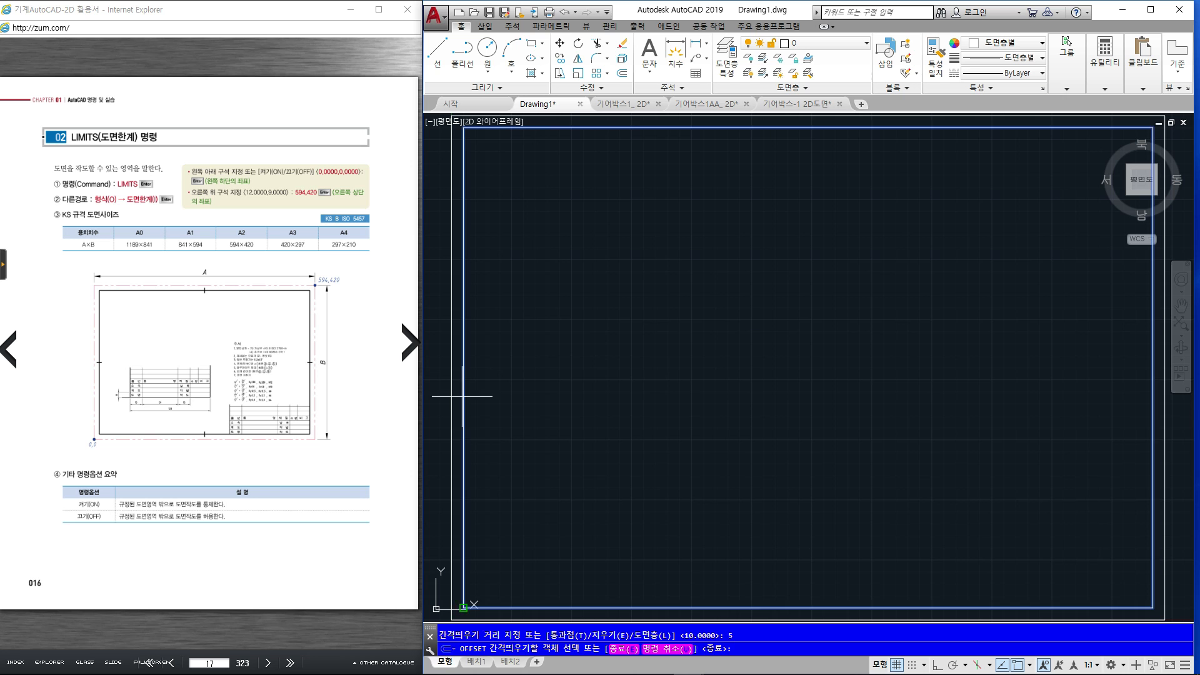
{"action": "left_click", "coordinate": [664, 391]}
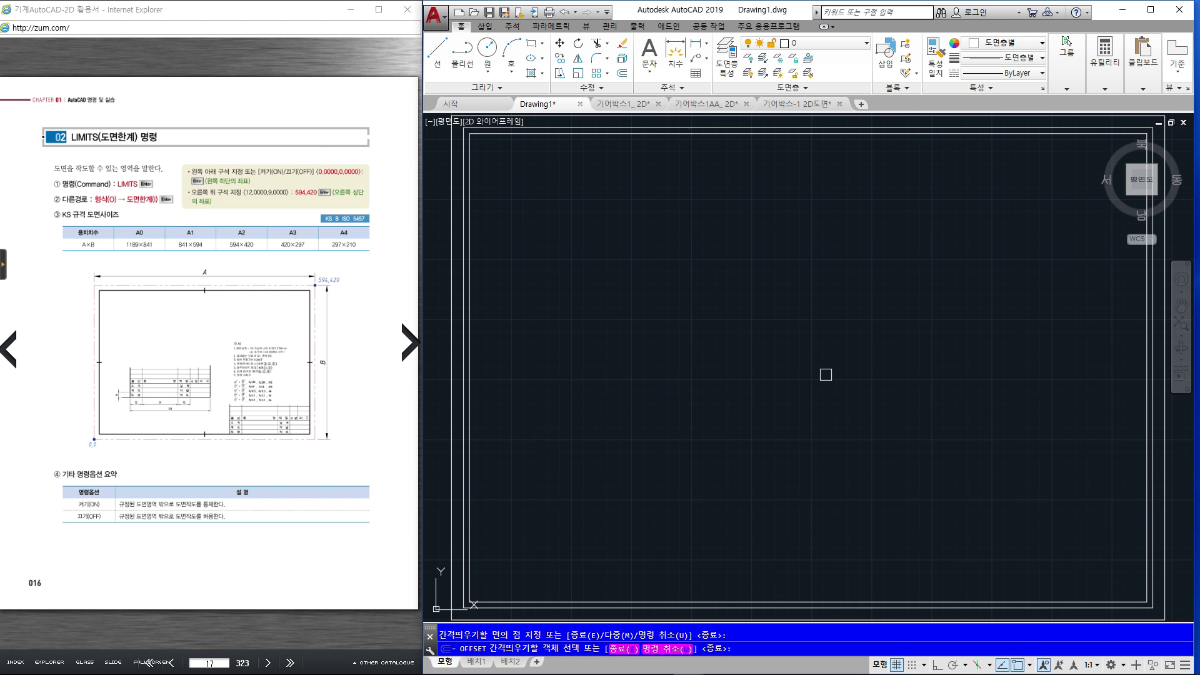
{"action": "key", "text": "Escape"}
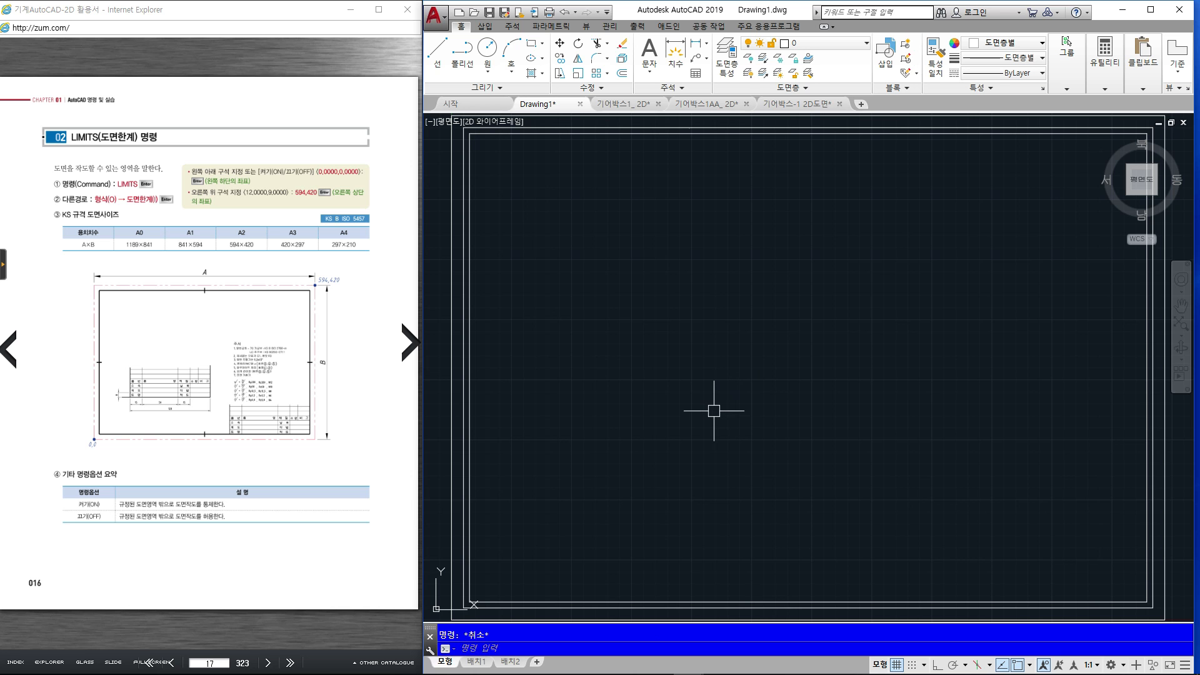
{"action": "type", "text": "1"}
{"action": "key", "text": "Return"}
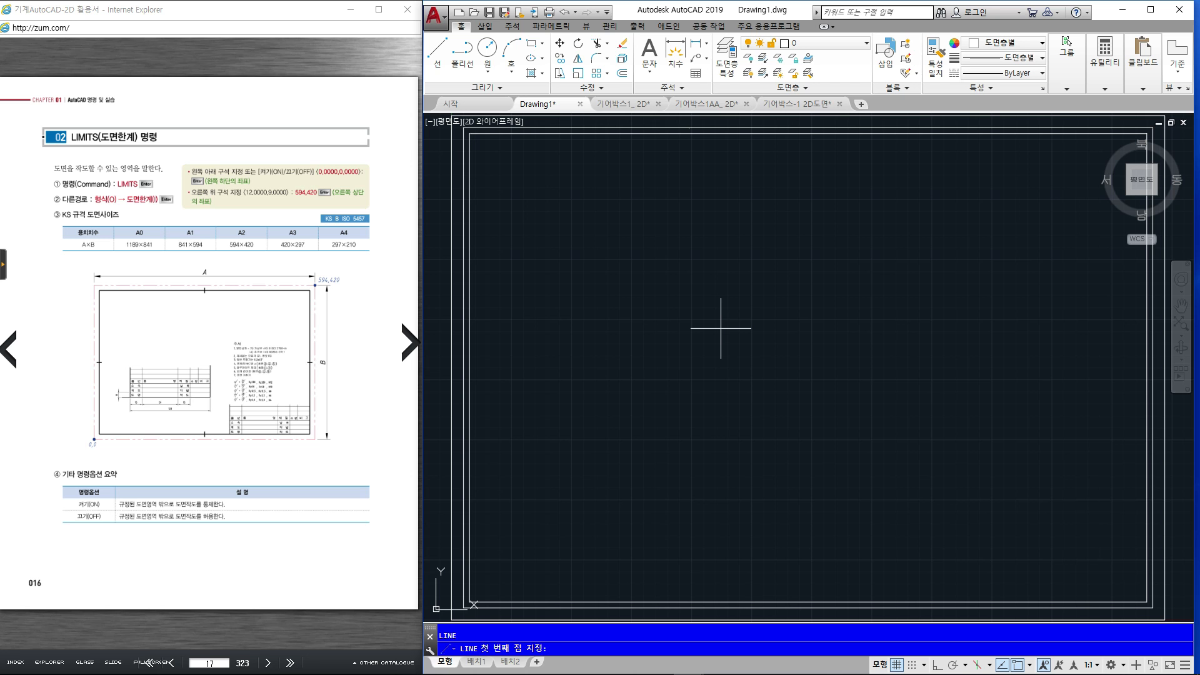
{"action": "type", "text": "os"}
{"action": "mouse_move", "coordinate": [742, 280]}
{"action": "left_mouse_down"}
{"action": "mouse_move", "coordinate": [811, 368]}
{"action": "mouse_move", "coordinate": [831, 367]}
{"action": "left_mouse_up"}
{"action": "mouse_move", "coordinate": [734, 284]}
{"action": "left_mouse_down"}
{"action": "mouse_move", "coordinate": [833, 293]}
{"action": "mouse_move", "coordinate": [839, 370]}
{"action": "left_mouse_up"}
{"action": "left_click_drag", "start_coordinate": [775, 291], "coordinate": [776, 304]}
{"action": "mouse_move", "coordinate": [784, 288]}
{"action": "left_mouse_down"}
{"action": "mouse_move", "coordinate": [780, 340]}
{"action": "mouse_move", "coordinate": [794, 362]}
{"action": "left_mouse_up"}
{"action": "key", "text": "Escape"}
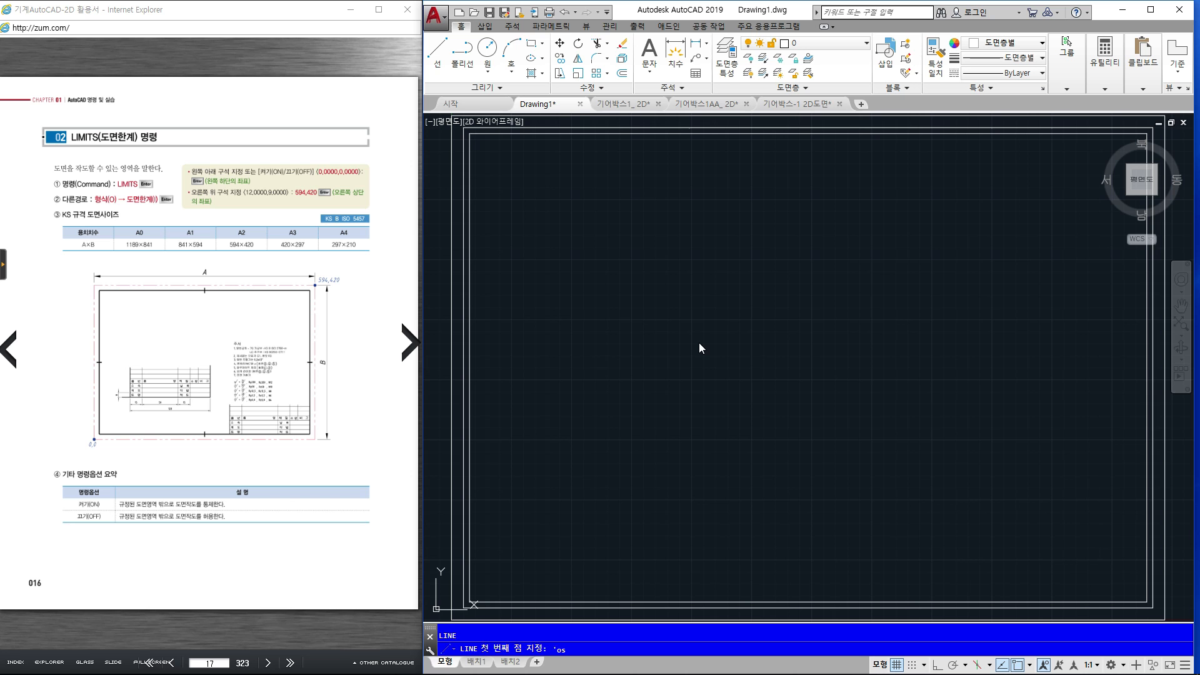
{"action": "key", "text": "Escape"}
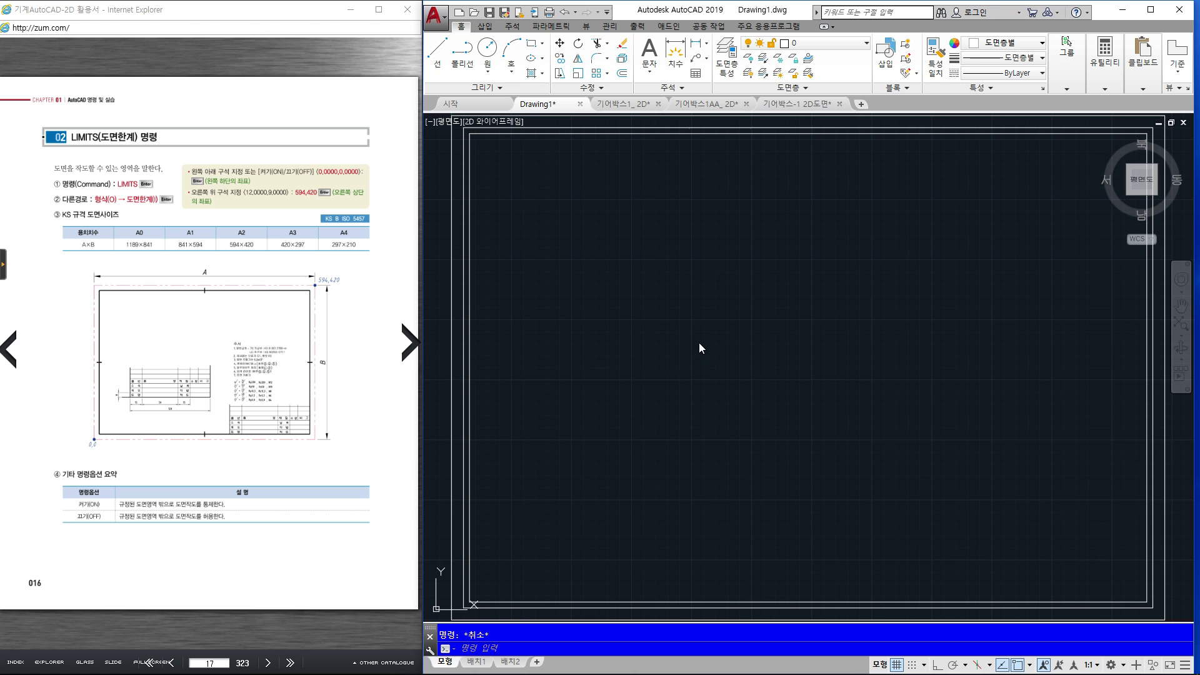
{"action": "left_click", "coordinate": [698, 342]}
{"action": "left_click", "coordinate": [736, 355]}
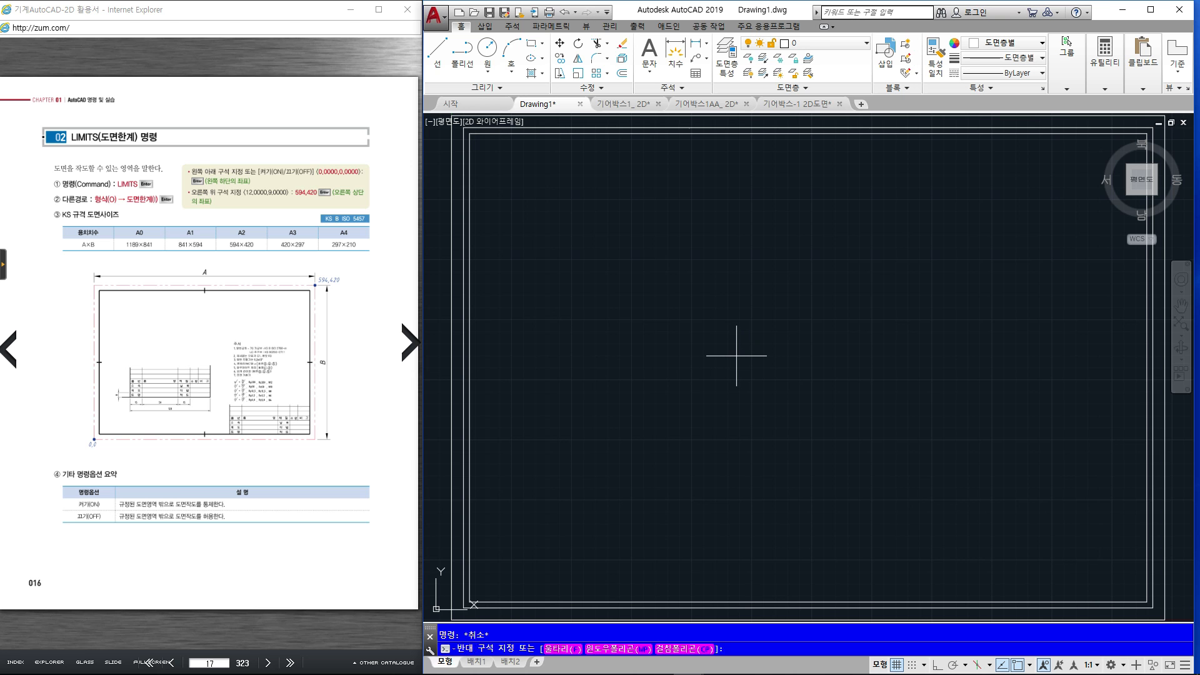
{"action": "key", "text": "Escape"}
{"action": "key", "text": "Escape"}
Start the Line command and, while it is running, enable the Midpoint object snap in the drafting settings
{"action": "type", "text": "l"}
{"action": "key", "text": "Return"}
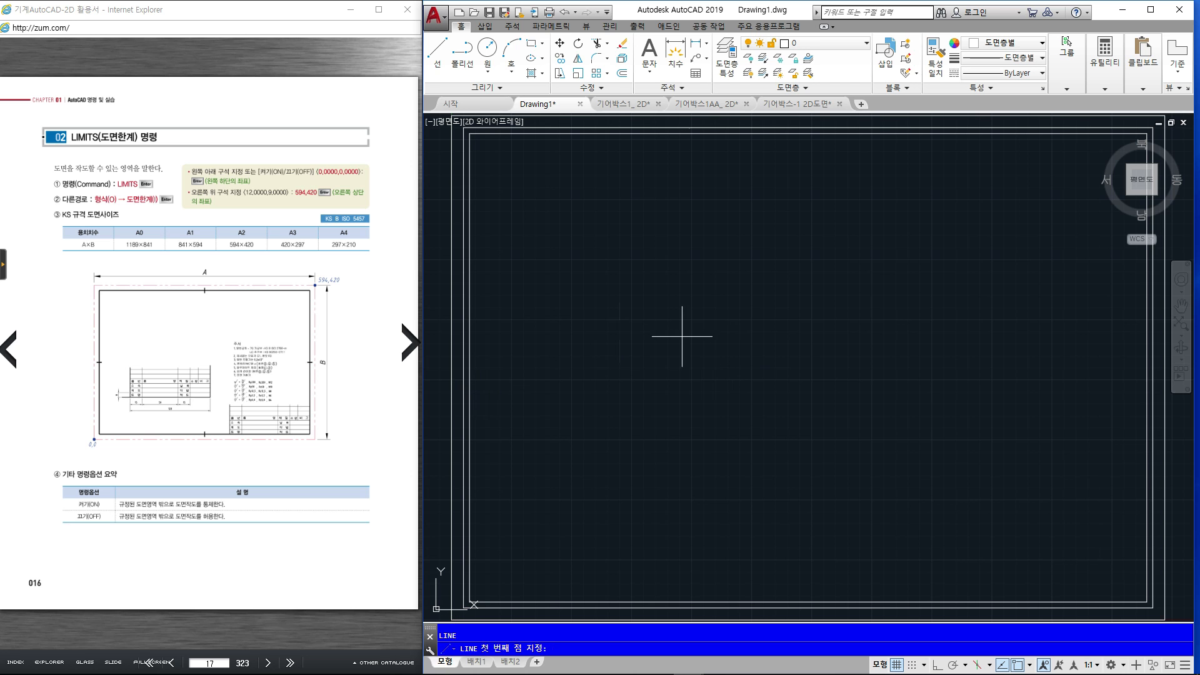
{"action": "type", "text": "'os"}
{"action": "key", "text": "Return"}
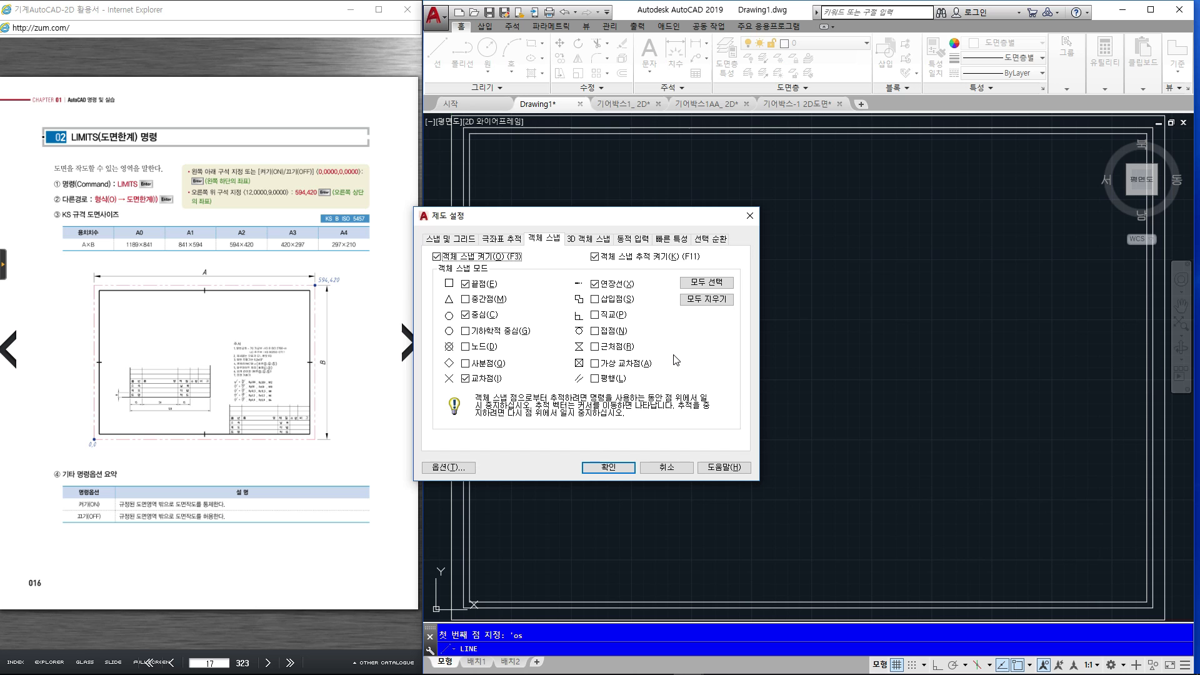
{"action": "left_click_drag", "start_coordinate": [591, 221], "coordinate": [685, 211]}
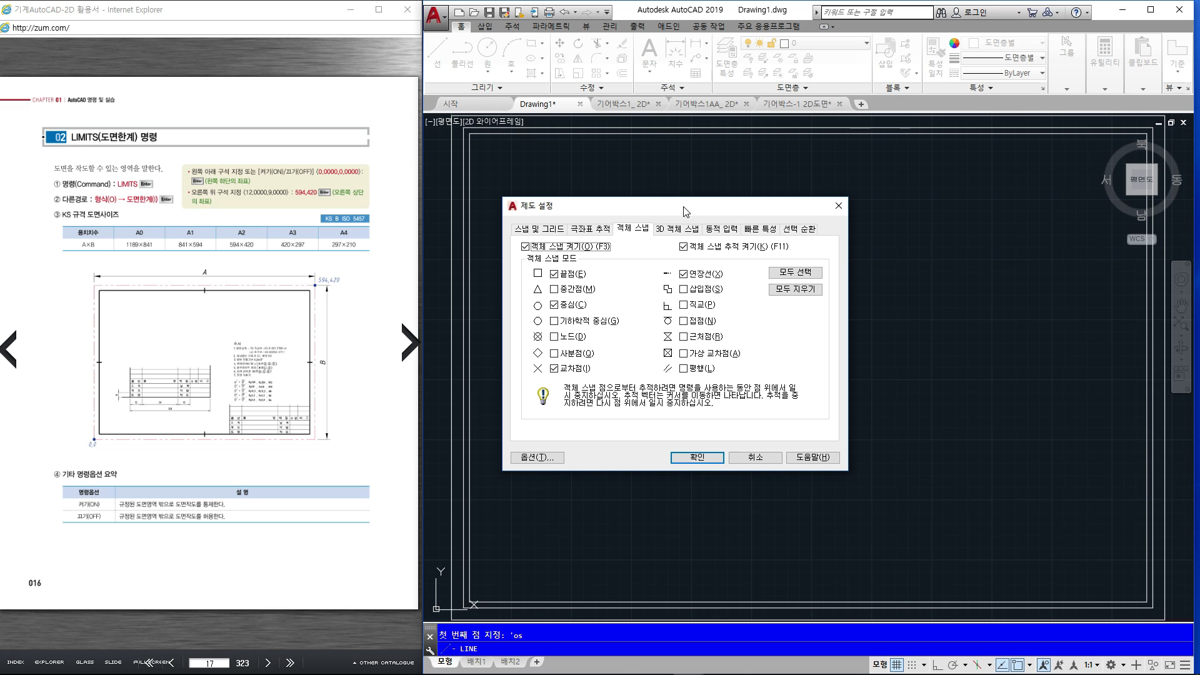
{"action": "left_click_drag", "start_coordinate": [560, 268], "coordinate": [565, 296]}
{"action": "key", "text": "Escape"}
{"action": "left_click", "coordinate": [554, 289]}
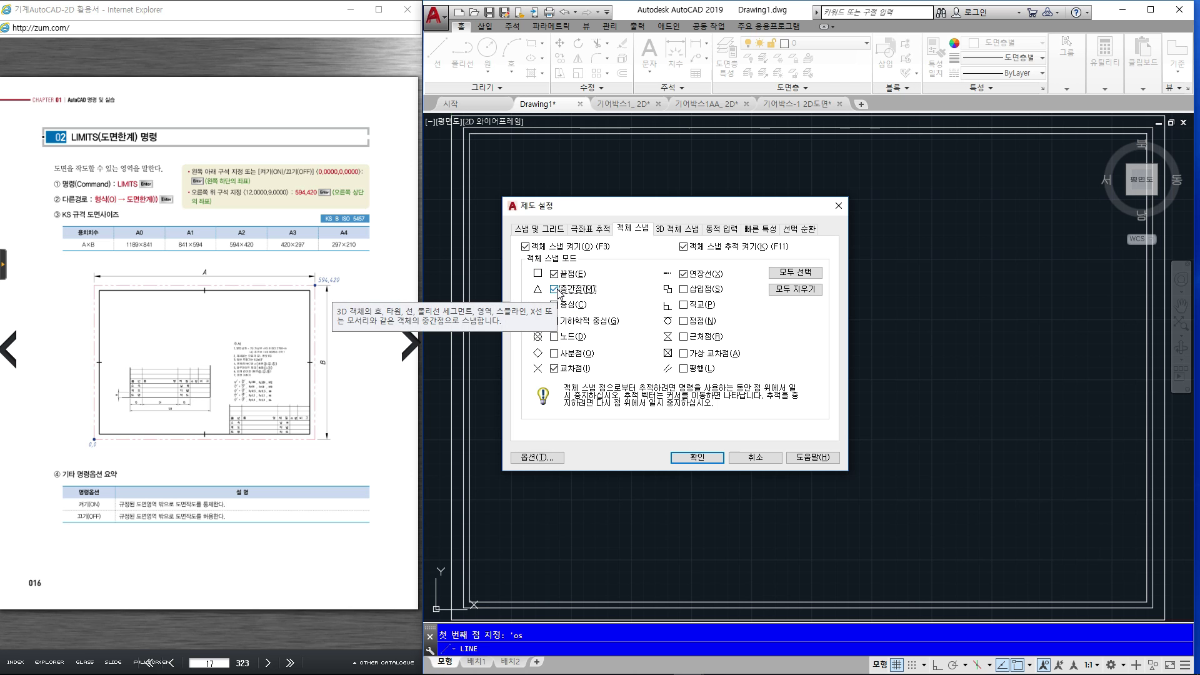
{"action": "left_click", "coordinate": [696, 458]}
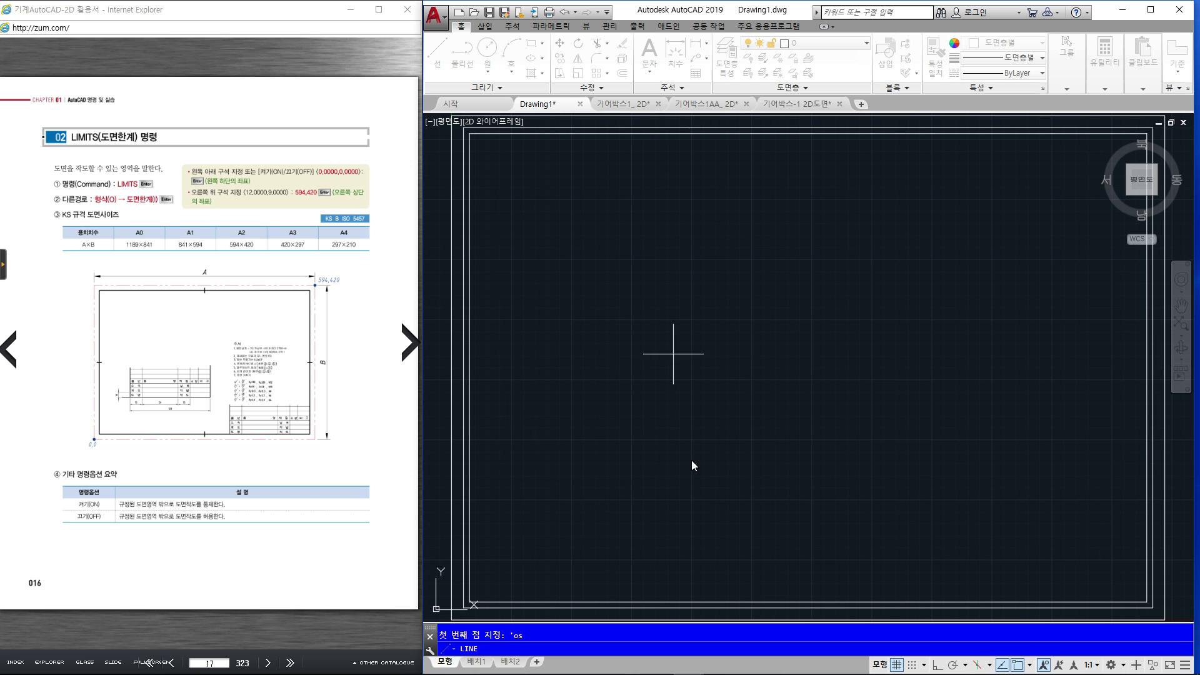
Turn Ortho on and draw a horizontal line between the midpoints of the outer rectangle's left and right edges
{"action": "left_click", "coordinate": [452, 367]}
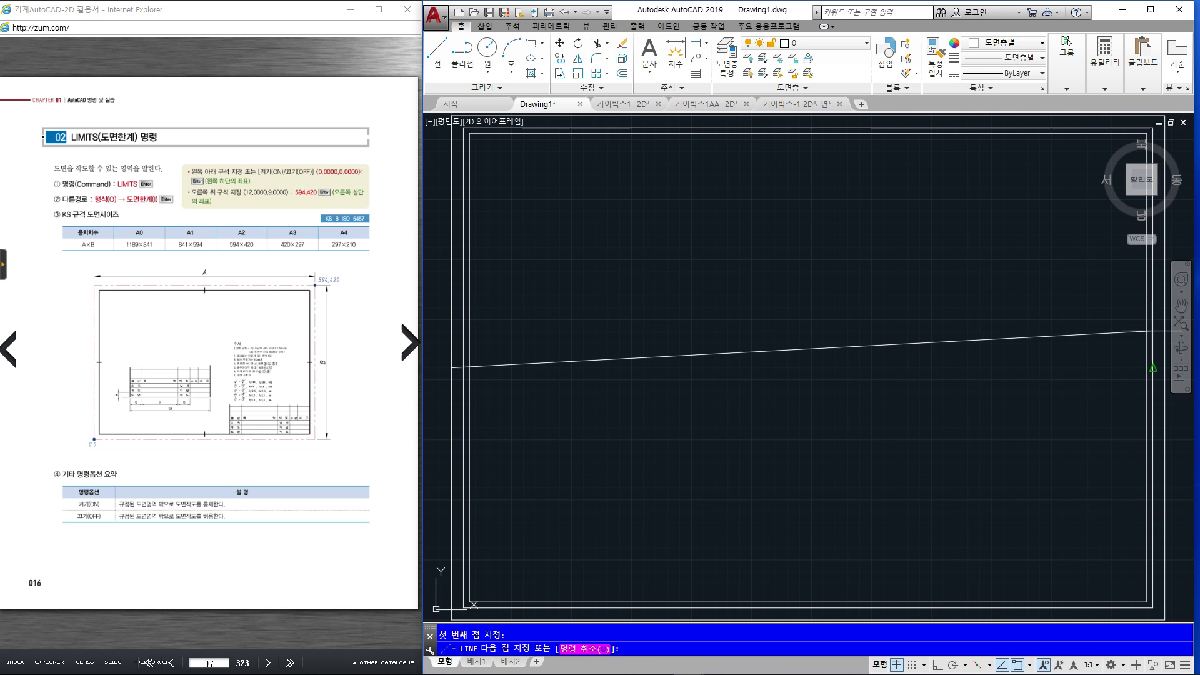
{"action": "key", "text": "F8"}
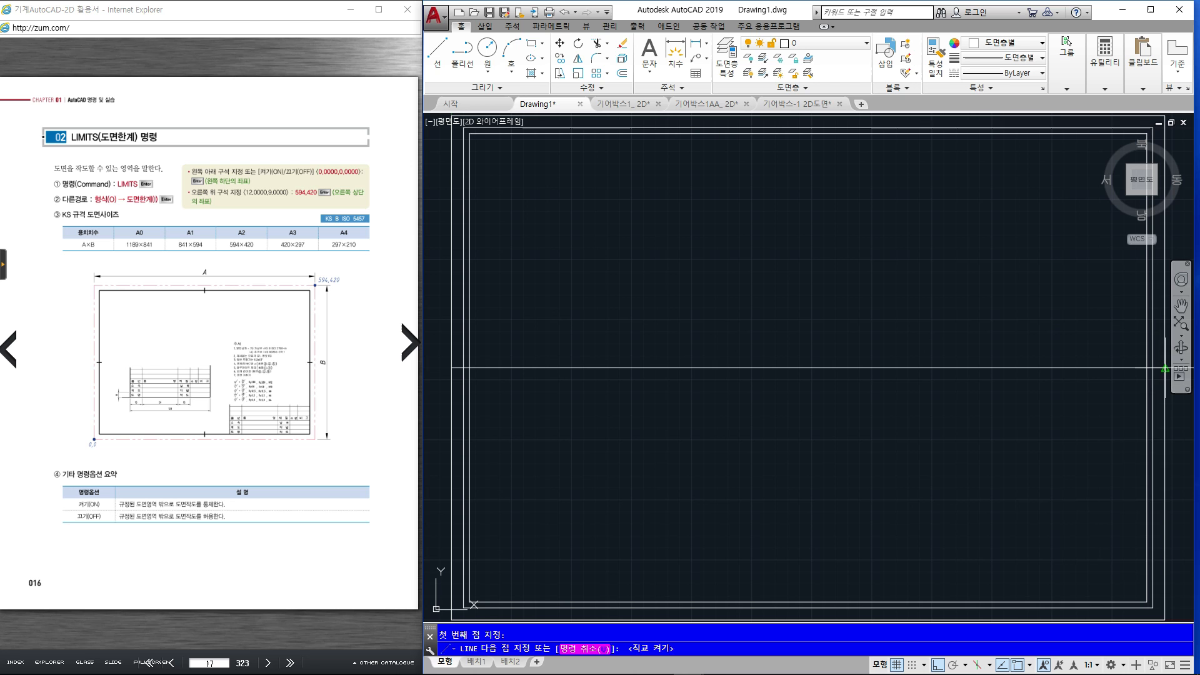
{"action": "left_click", "coordinate": [1164, 369]}
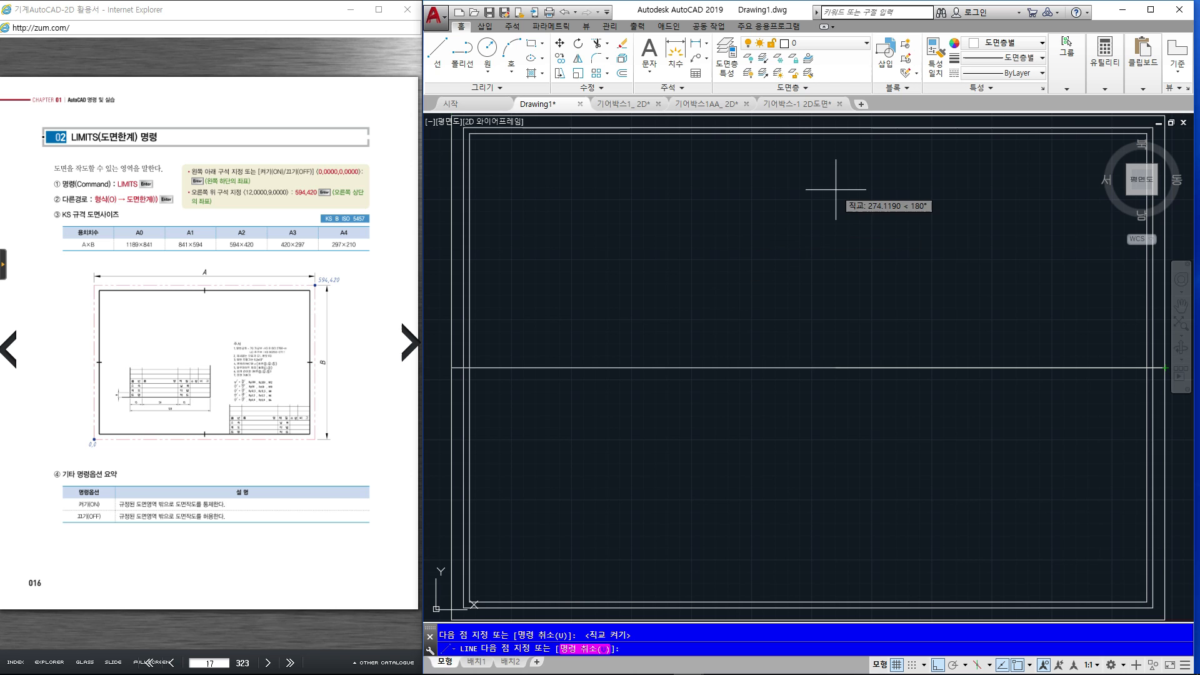
{"action": "key", "text": "Escape"}
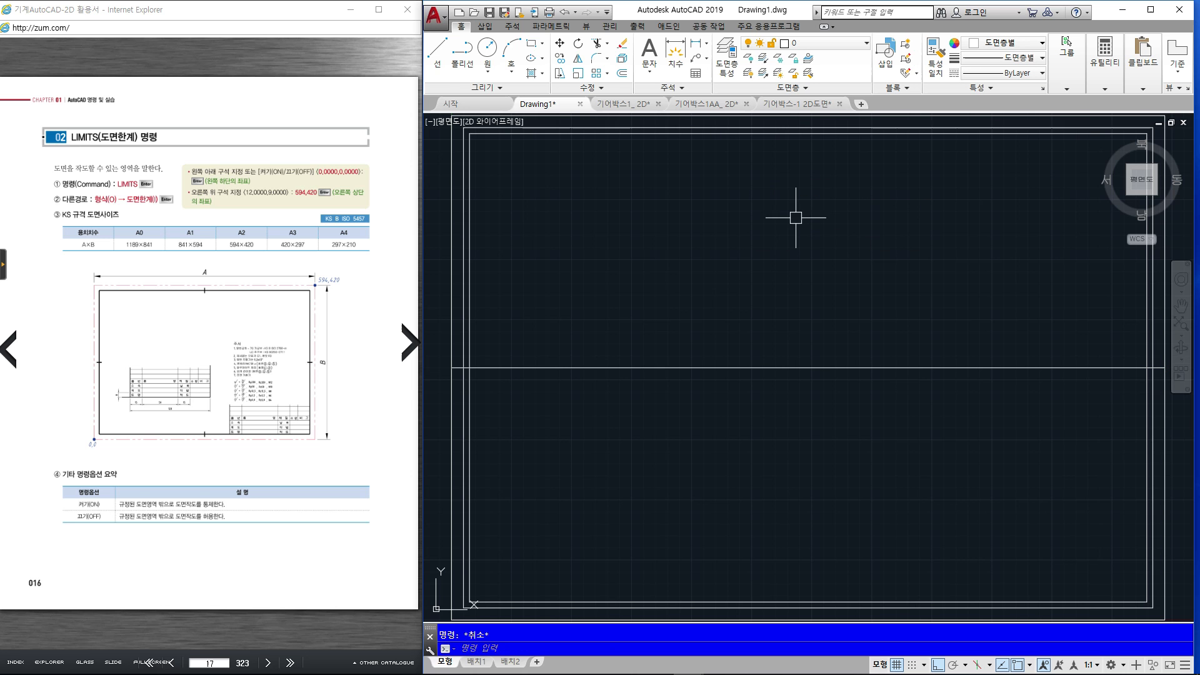
Draw a vertical line between the midpoints of the outer rectangle's top and bottom edges
{"action": "key", "text": "Return"}
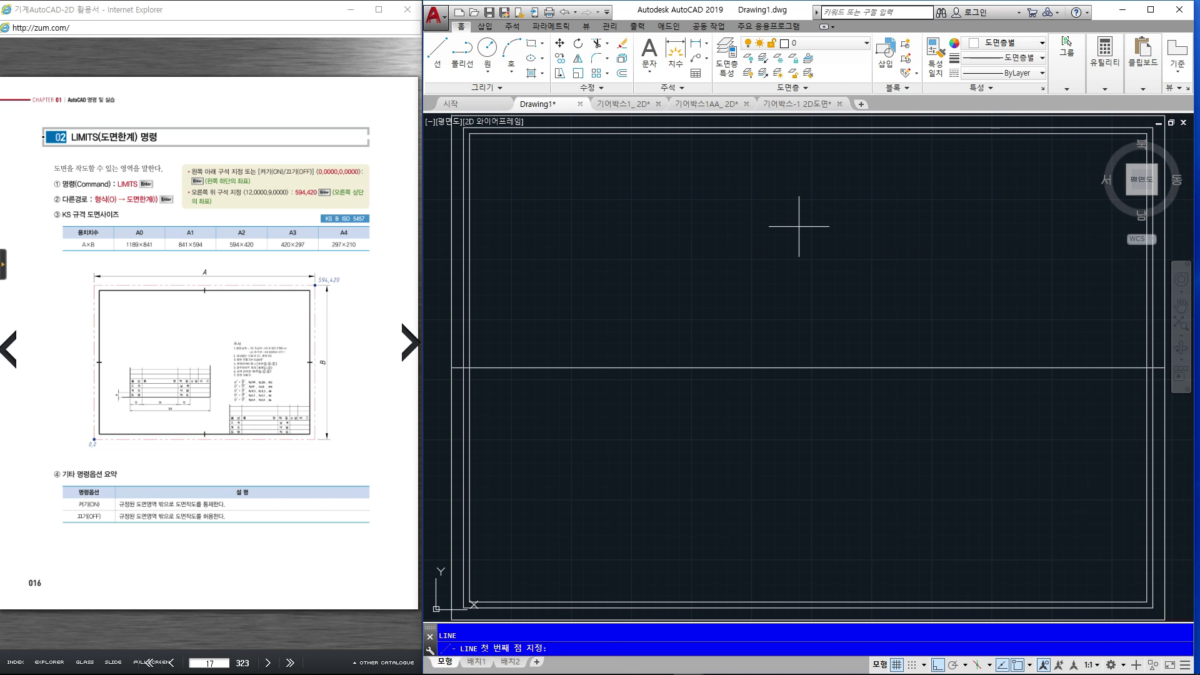
{"action": "left_click", "coordinate": [783, 117]}
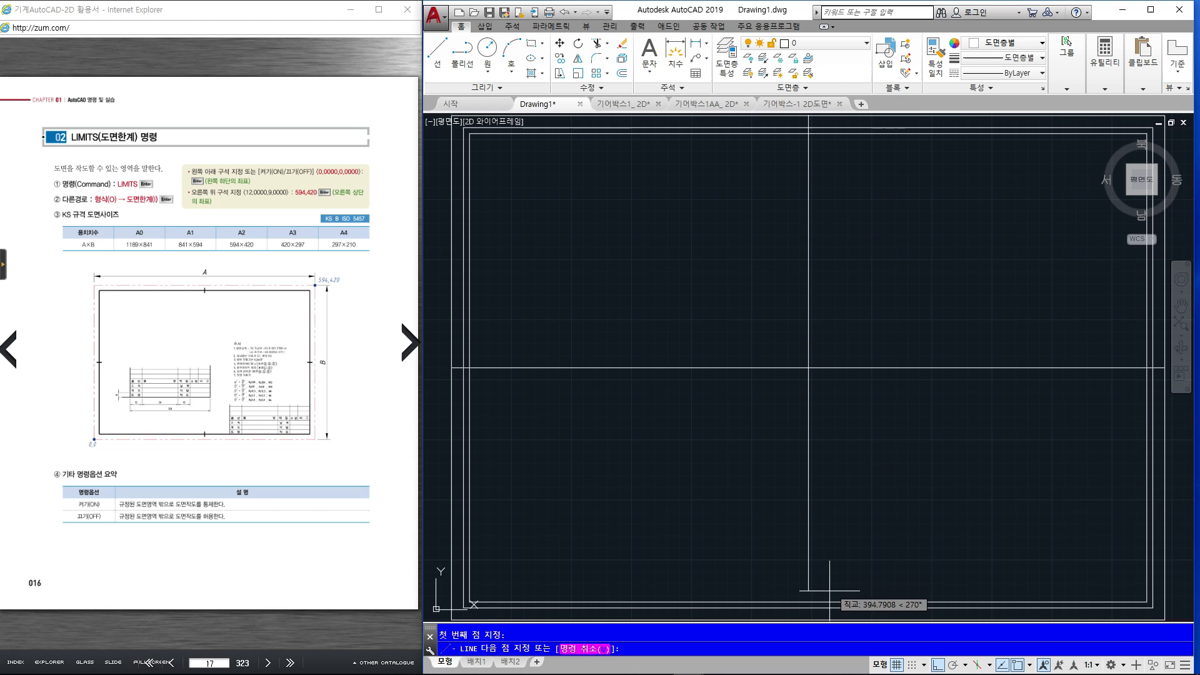
{"action": "left_click", "coordinate": [808, 620]}
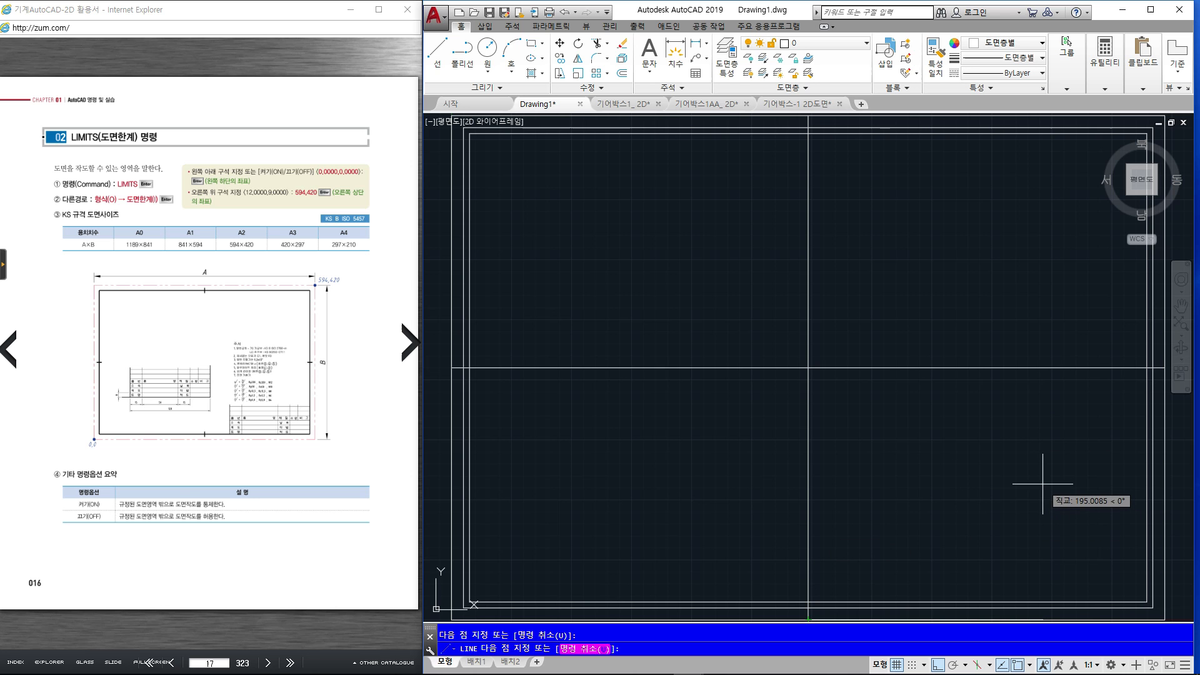
Trim away the parts of the horizontal and vertical centre lines inside the innermost rectangle, using that rectangle as the cutting edge
{"action": "key", "text": "Escape"}
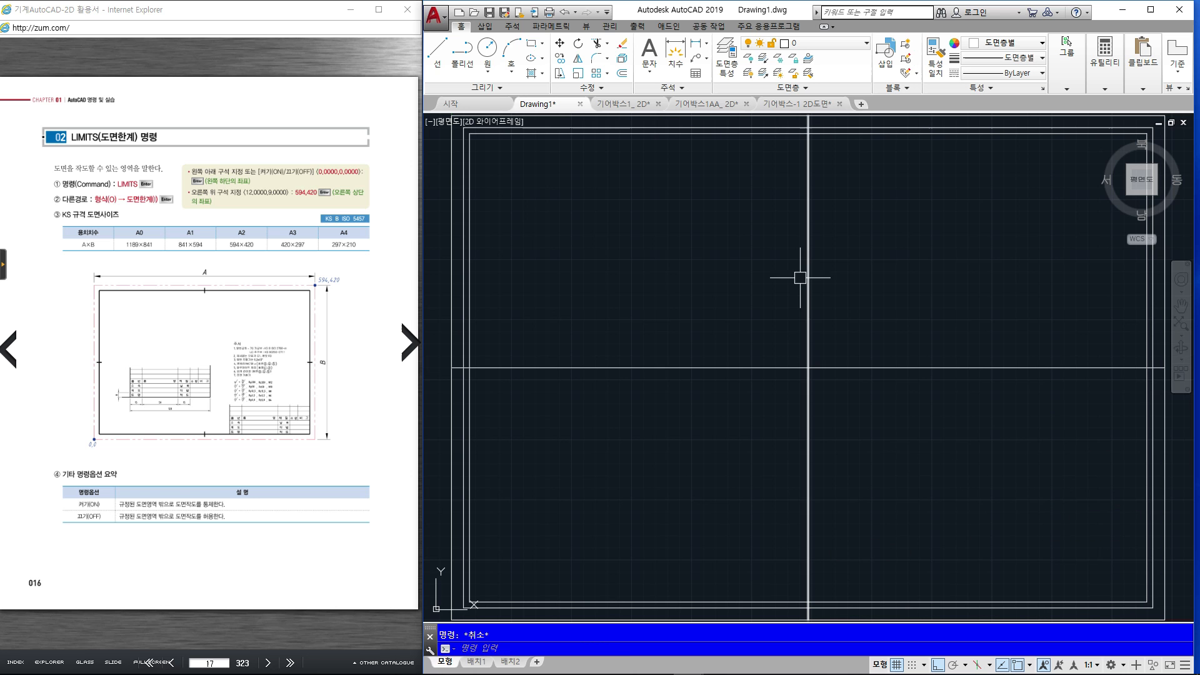
{"action": "left_click", "coordinate": [598, 45]}
{"action": "key", "text": "Escape"}
{"action": "key", "text": "space"}
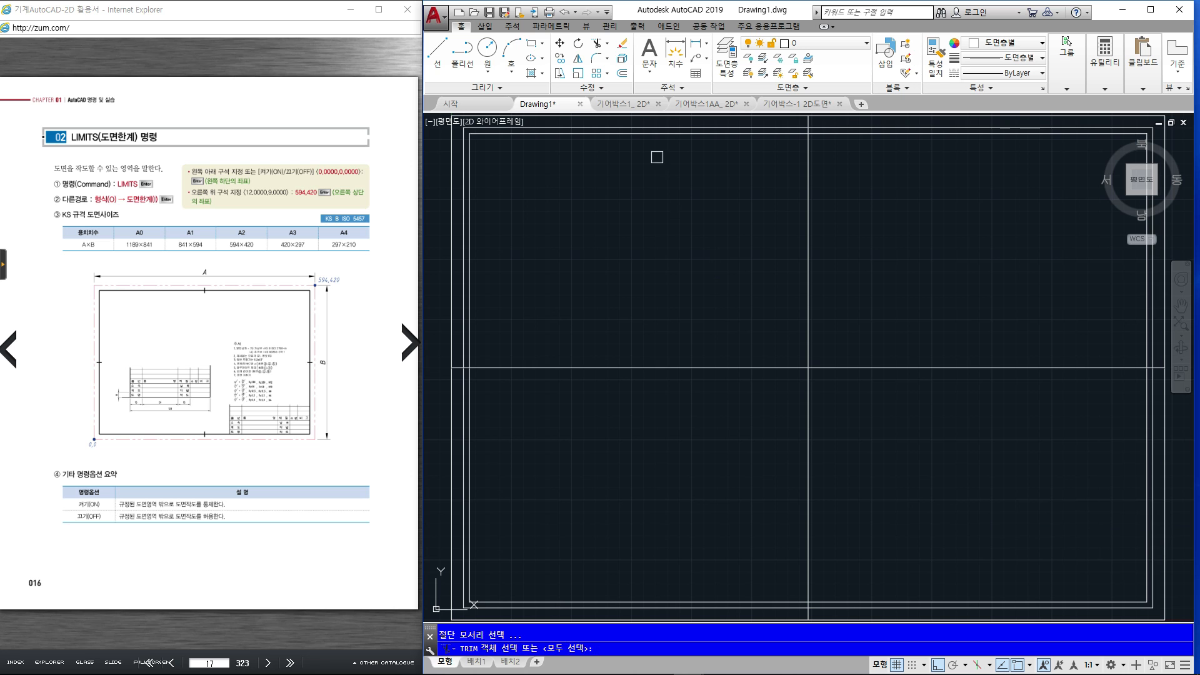
{"action": "left_click", "coordinate": [650, 135]}
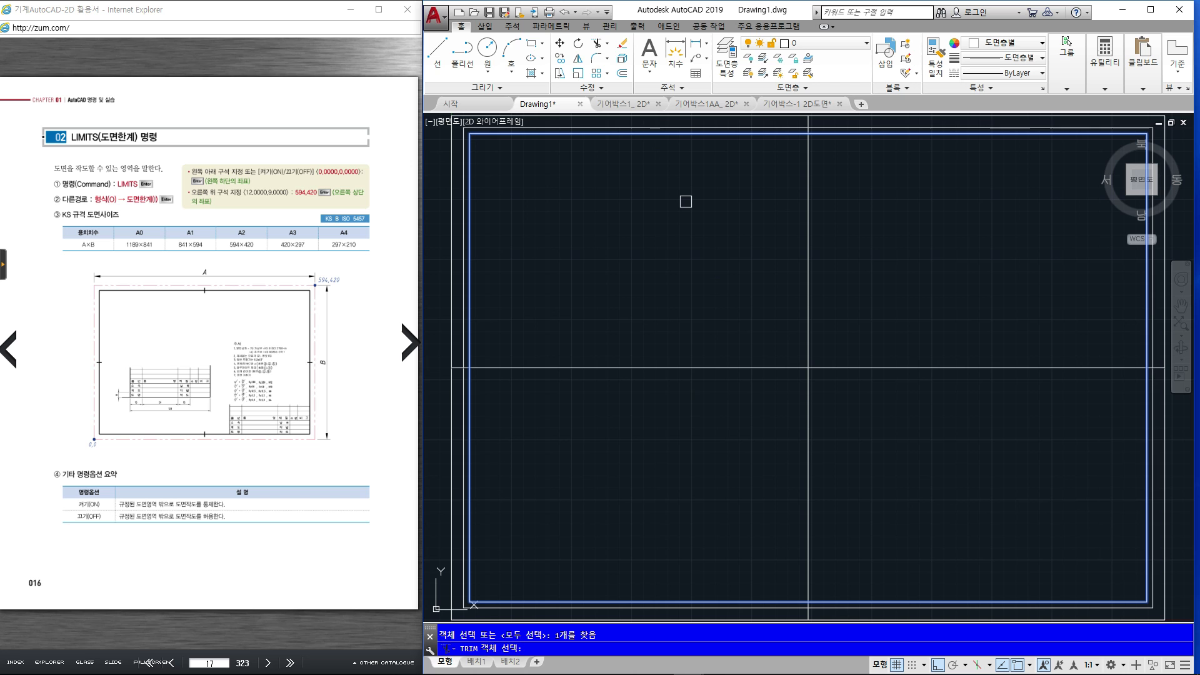
{"action": "key", "text": "space"}
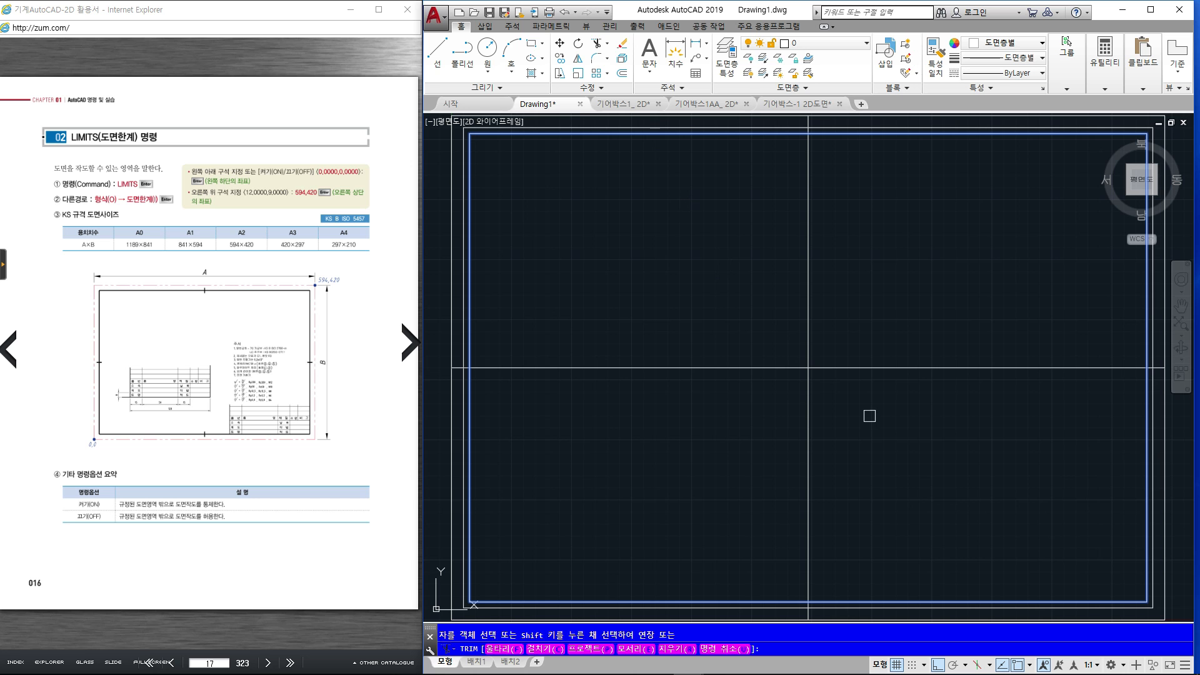
{"action": "left_click", "coordinate": [924, 439]}
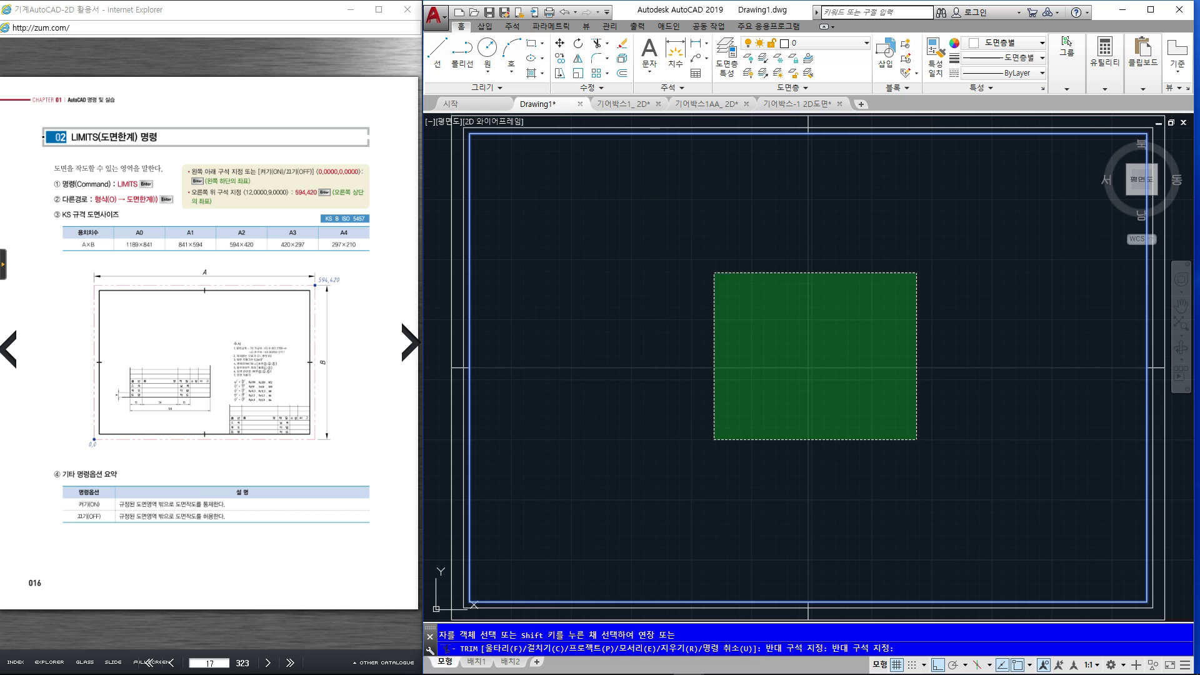
{"action": "left_click", "coordinate": [697, 268]}
{"action": "key", "text": "space"}
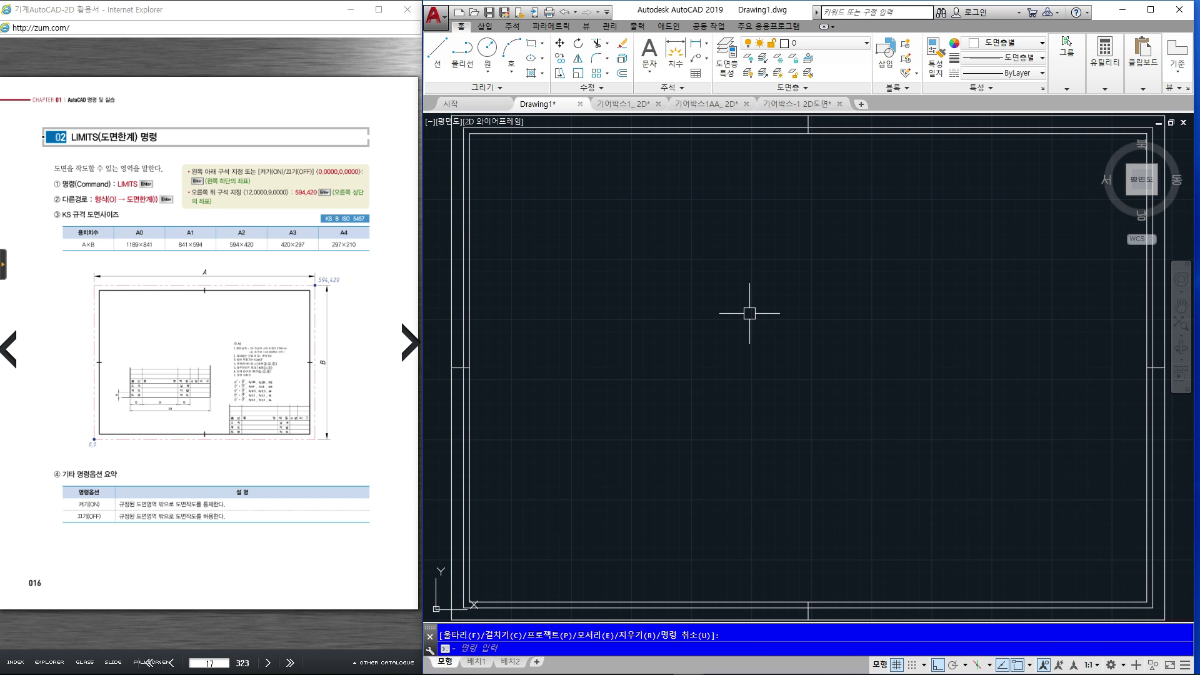
Delete the innermost and outermost rectangles, keeping only the middle border rectangle and the centre marks
{"action": "scroll", "coordinate": [749, 313], "scroll_direction": "down", "scroll_amount": 3}
{"action": "scroll", "coordinate": [749, 313], "scroll_direction": "up", "scroll_amount": 3}
{"action": "scroll", "coordinate": [750, 313], "scroll_direction": "down", "scroll_amount": 3}
{"action": "scroll", "coordinate": [749, 313], "scroll_direction": "up", "scroll_amount": 3}
{"action": "key", "text": "Escape"}
{"action": "left_click", "coordinate": [740, 134]}
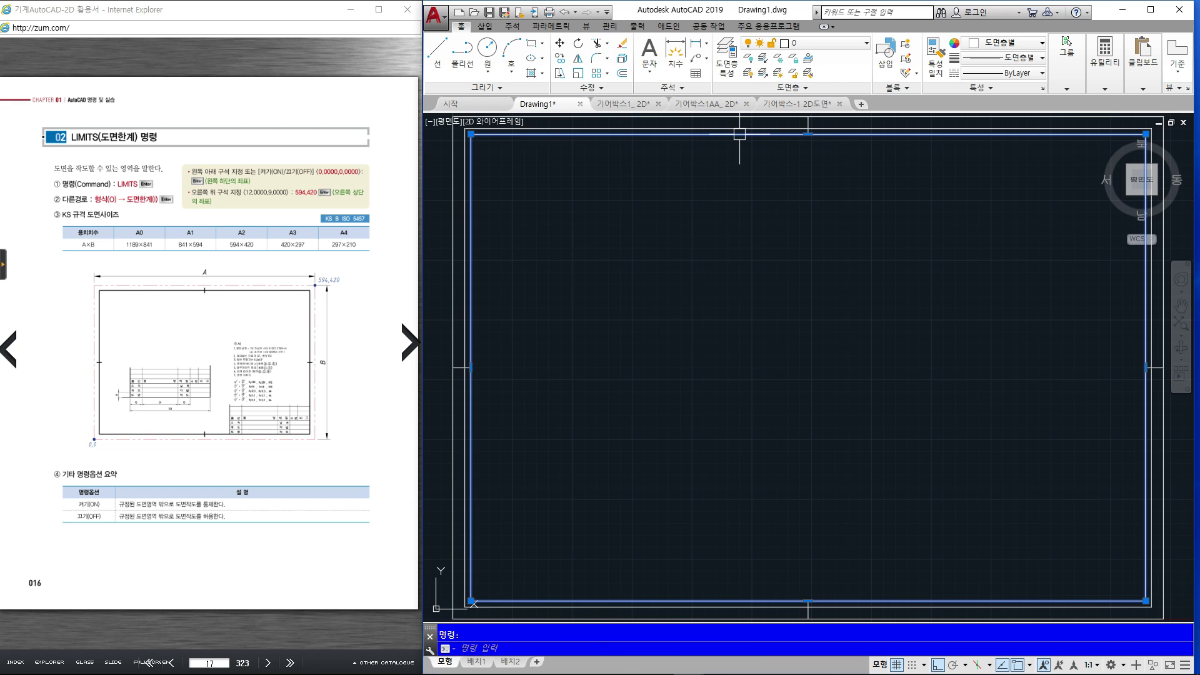
{"action": "key", "text": "Delete"}
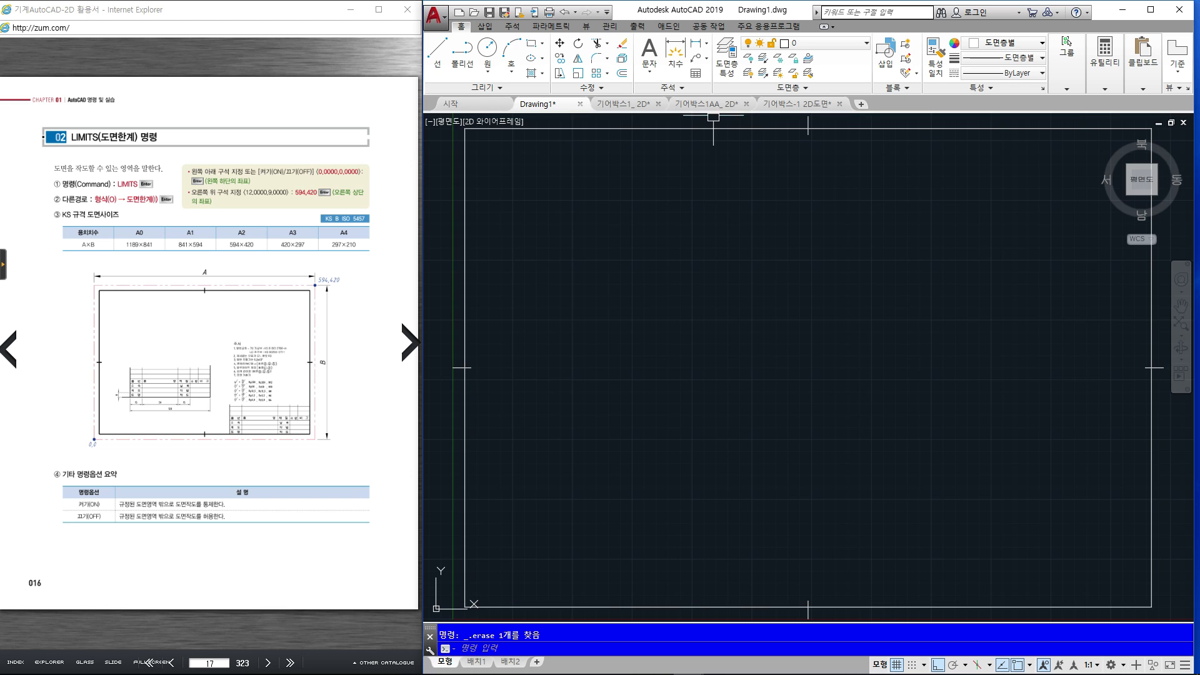
Set the remaining border rectangle's colour to cyan from the index colours
{"action": "scroll", "coordinate": [727, 272], "scroll_direction": "down", "scroll_amount": 2}
{"action": "left_click", "coordinate": [722, 183]}
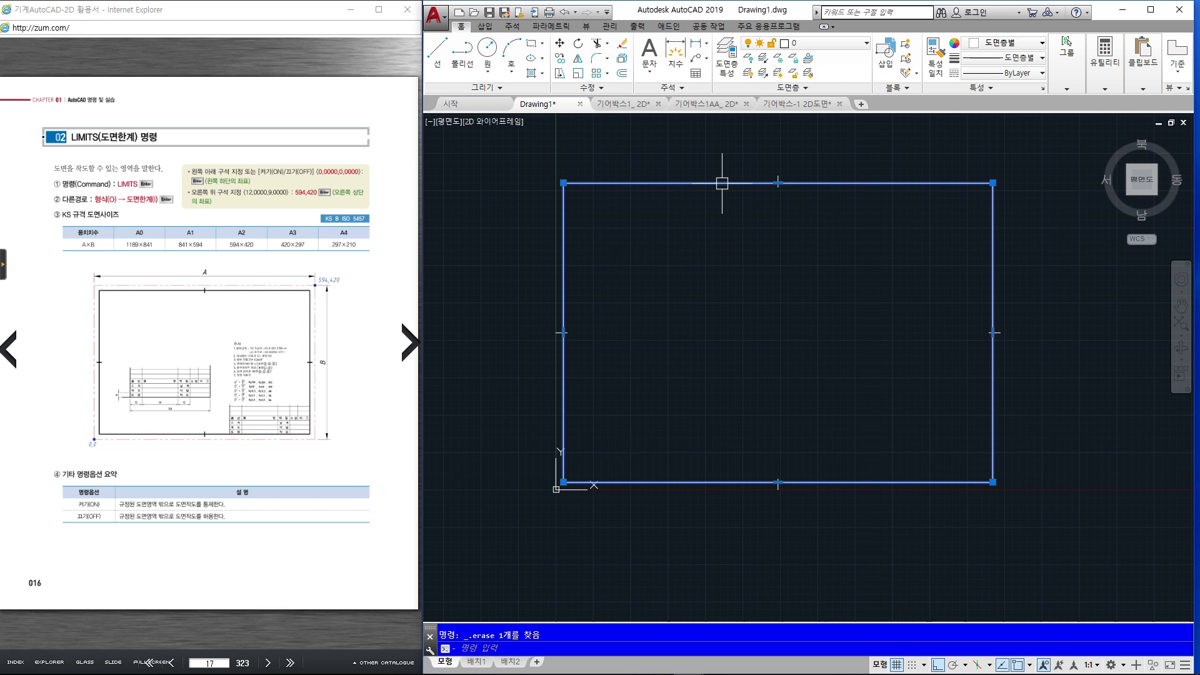
{"action": "left_click", "coordinate": [1005, 43]}
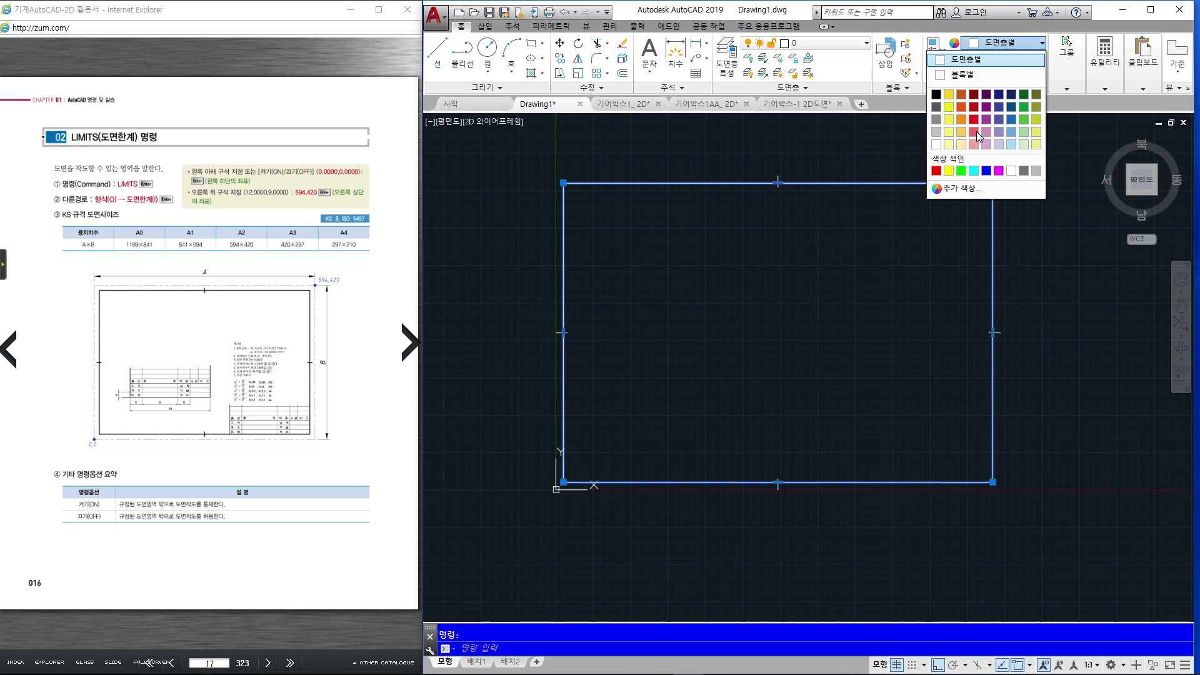
{"action": "left_click", "coordinate": [974, 170]}
{"action": "key", "text": "Escape"}
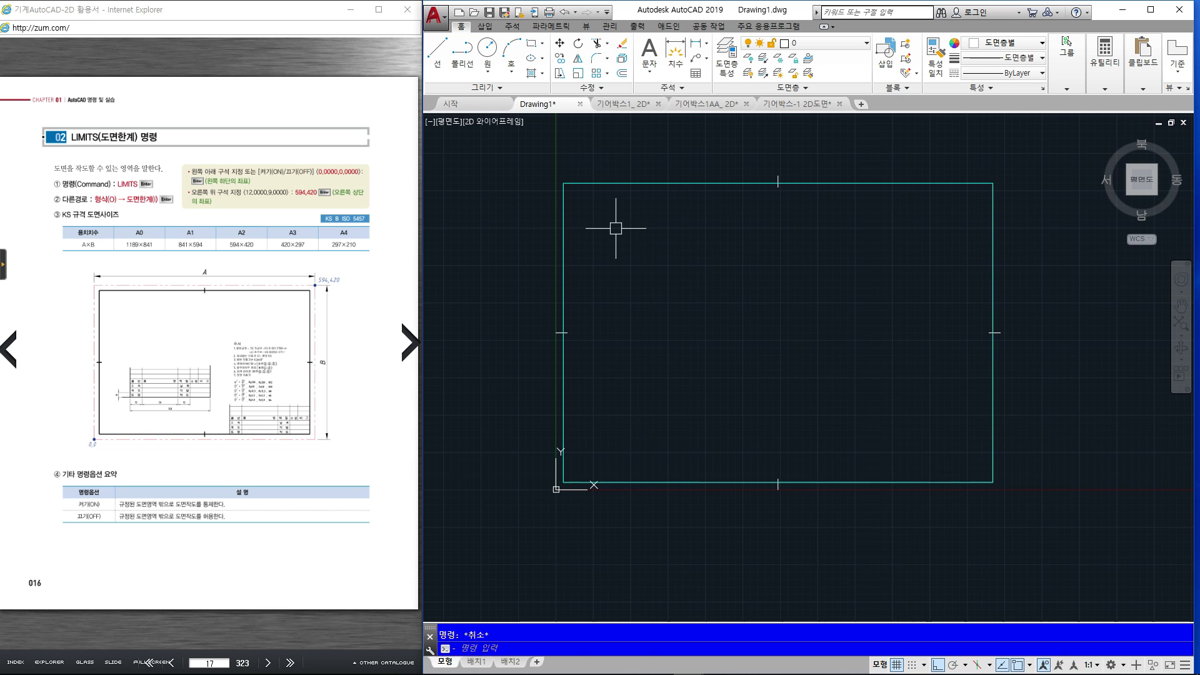
{"action": "left_click", "coordinate": [534, 148]}
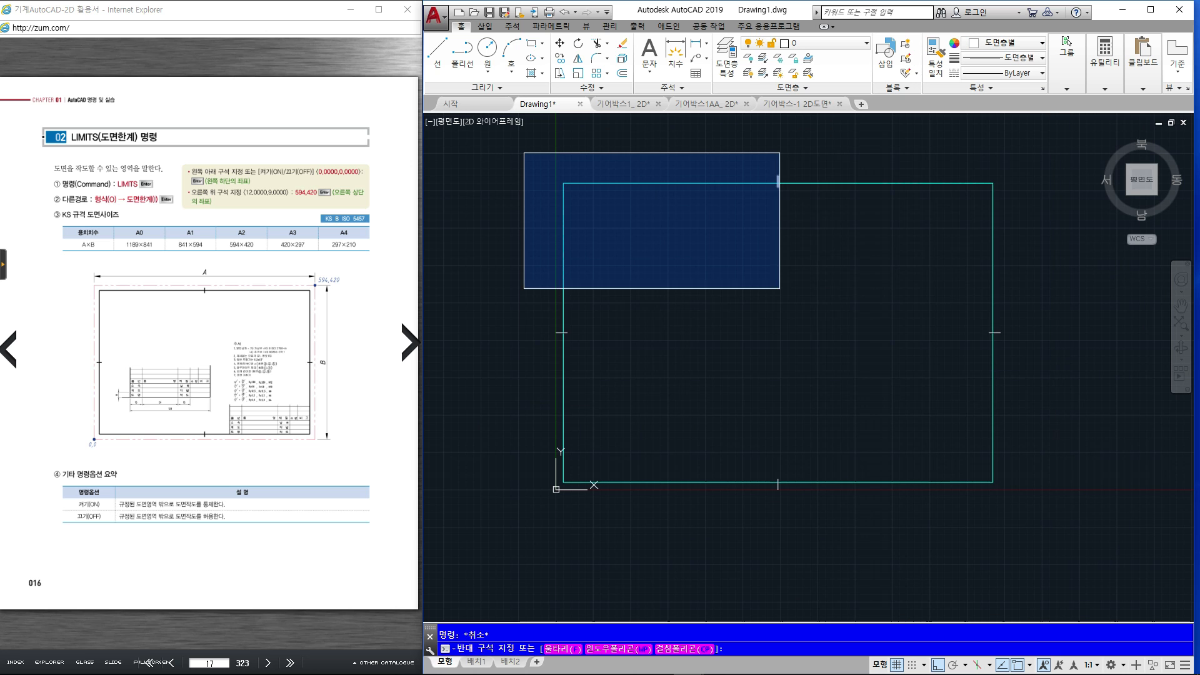
{"action": "key", "text": "Escape"}
{"action": "left_click", "coordinate": [1070, 399]}
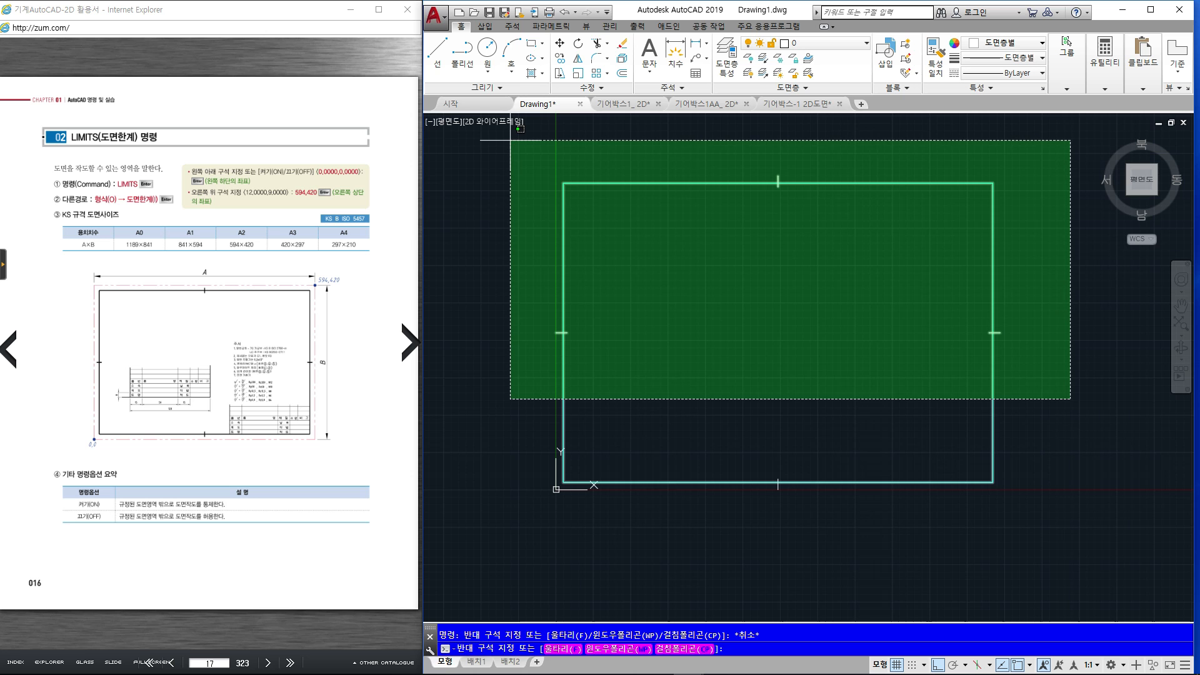
{"action": "key", "text": "Escape"}
Select the four centre marks with selection windows that leave out the border rectangle, and set their colour to green
{"action": "left_click", "coordinate": [510, 140]}
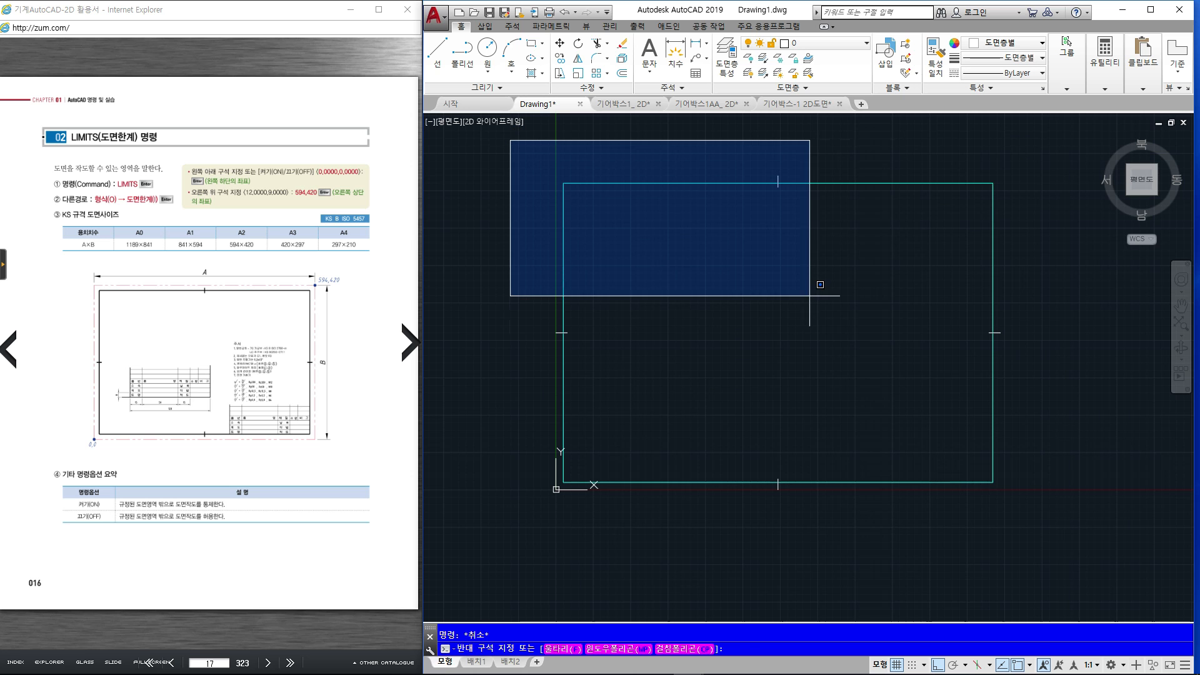
{"action": "left_click", "coordinate": [1037, 392]}
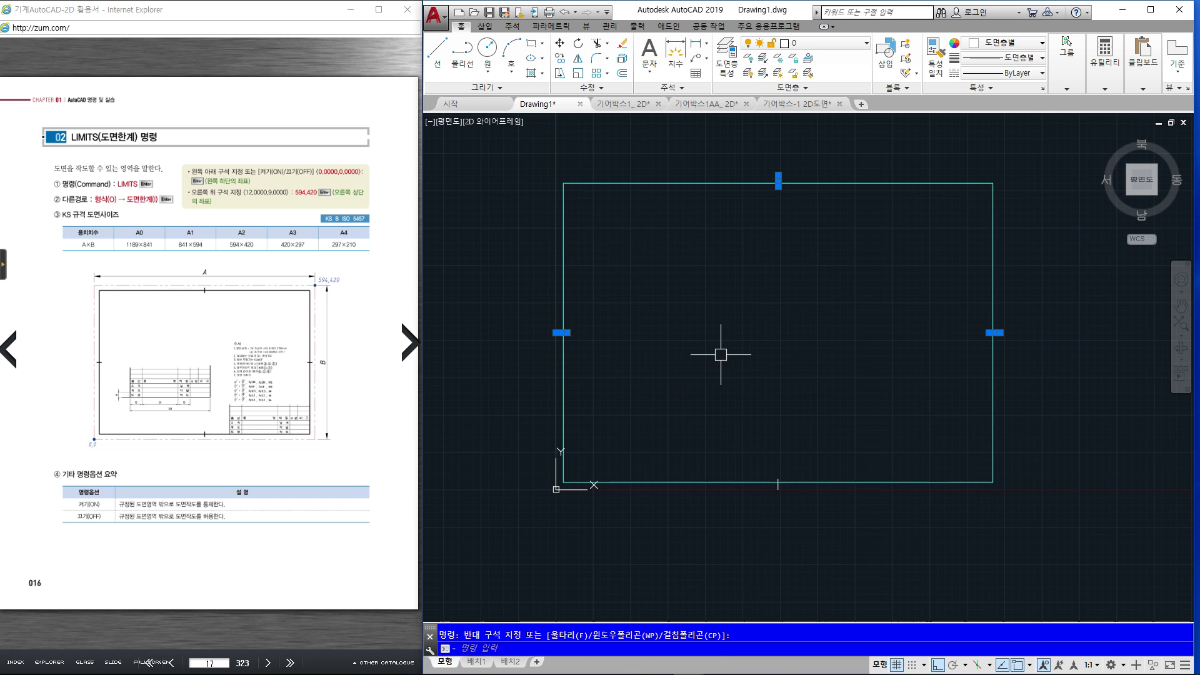
{"action": "left_click", "coordinate": [705, 340]}
{"action": "left_click", "coordinate": [870, 536]}
{"action": "left_click", "coordinate": [1006, 43]}
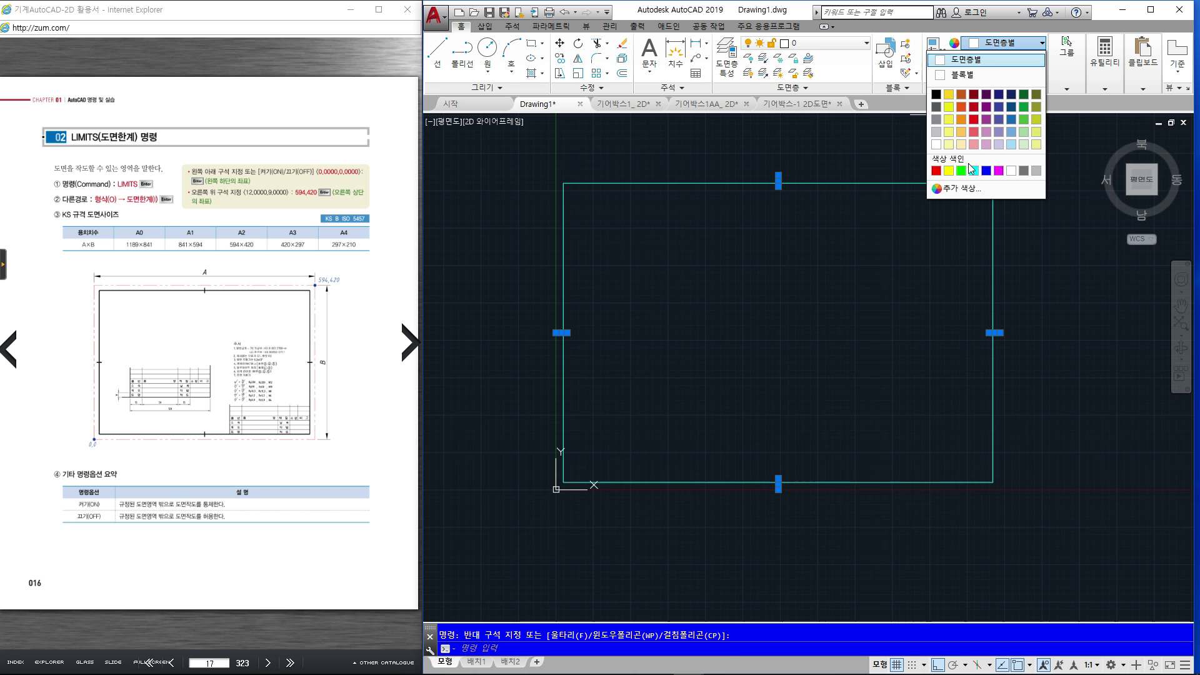
{"action": "key", "text": "Escape"}
{"action": "key", "text": "Escape"}
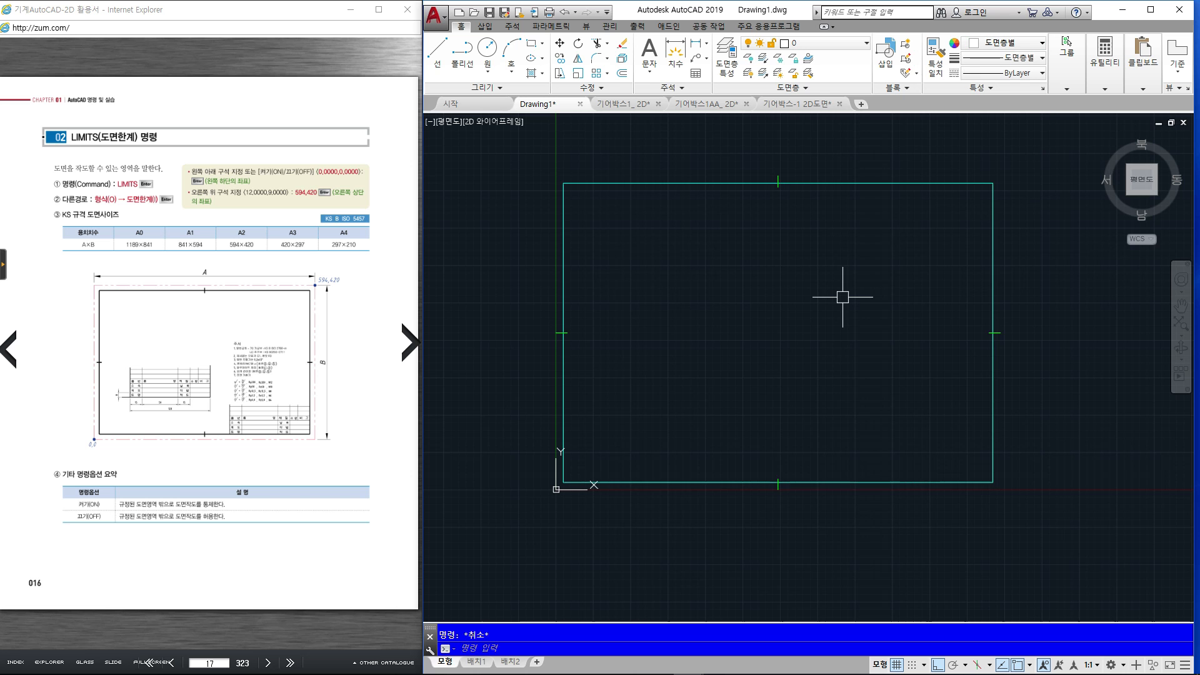
Turn off the grid display and zoom to the drawing extents
{"action": "scroll", "coordinate": [842, 297], "scroll_direction": "down", "scroll_amount": 4}
{"action": "scroll", "coordinate": [842, 297], "scroll_direction": "up", "scroll_amount": 4}
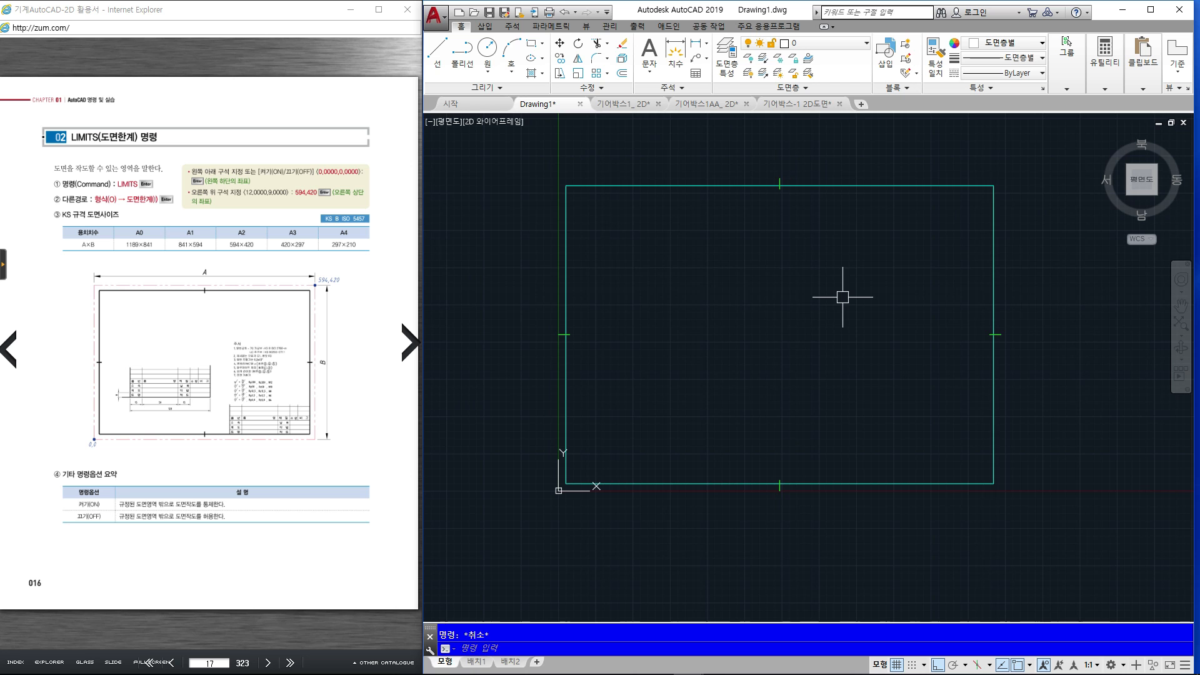
{"action": "key", "text": "F7"}
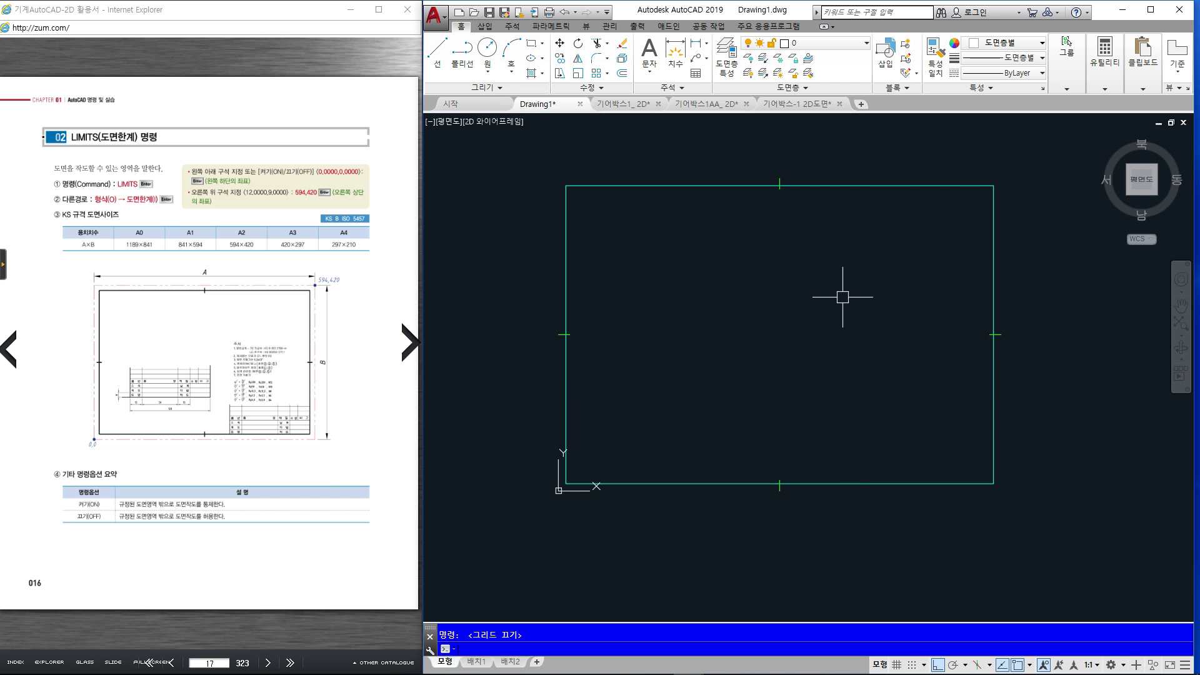
{"action": "middle_click", "coordinate": [843, 296]}
{"action": "middle_click", "coordinate": [842, 297]}
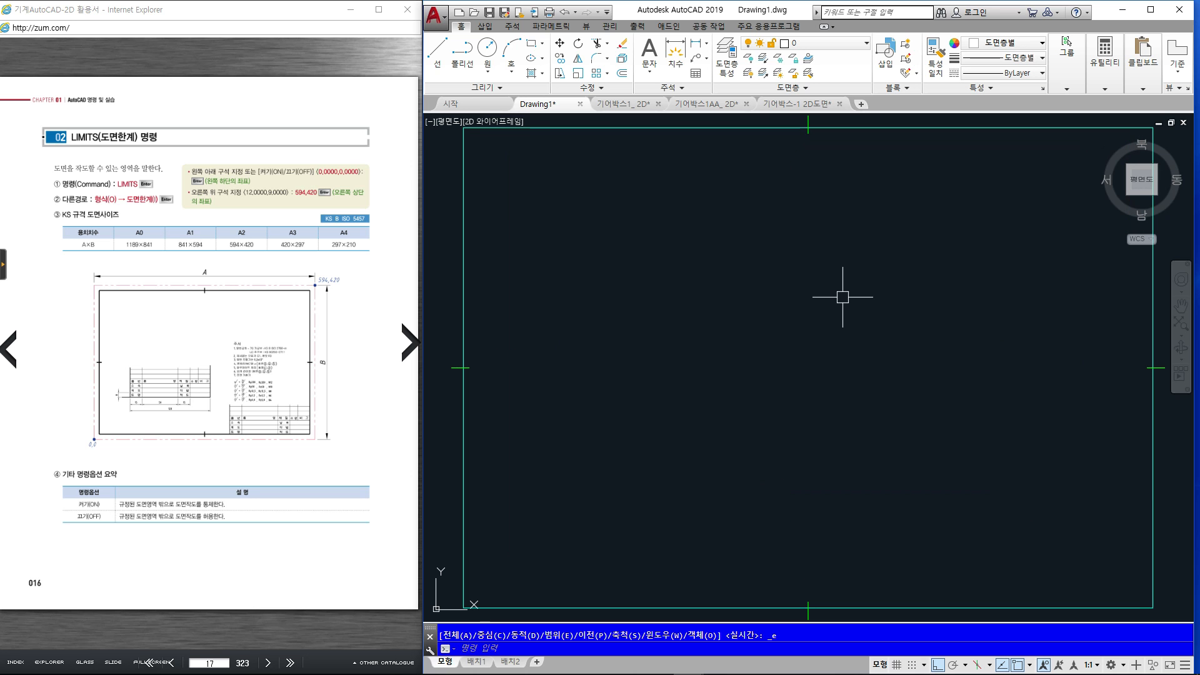
Open the Layer Properties Manager and leave it undocked, floating over the drawing area
{"action": "left_click", "coordinate": [727, 67]}
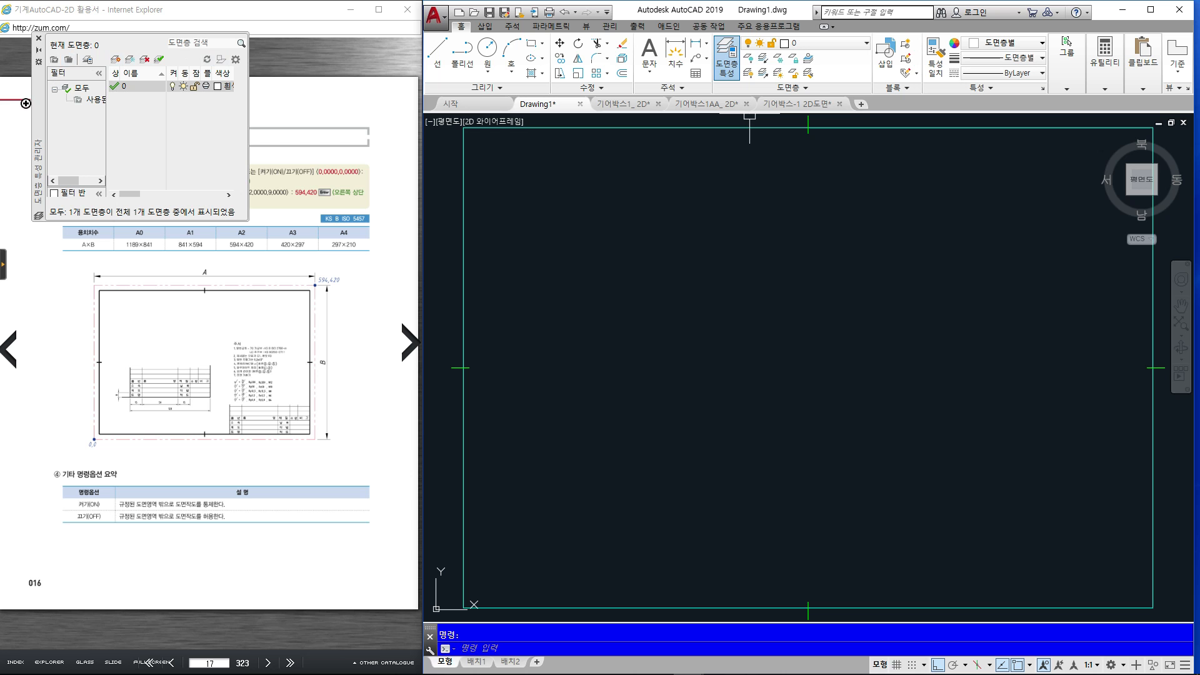
{"action": "mouse_move", "coordinate": [36, 110]}
{"action": "left_mouse_down"}
{"action": "mouse_move", "coordinate": [58, 128]}
{"action": "mouse_move", "coordinate": [629, 221]}
{"action": "mouse_move", "coordinate": [426, 166]}
{"action": "mouse_move", "coordinate": [440, 163]}
{"action": "left_mouse_up"}
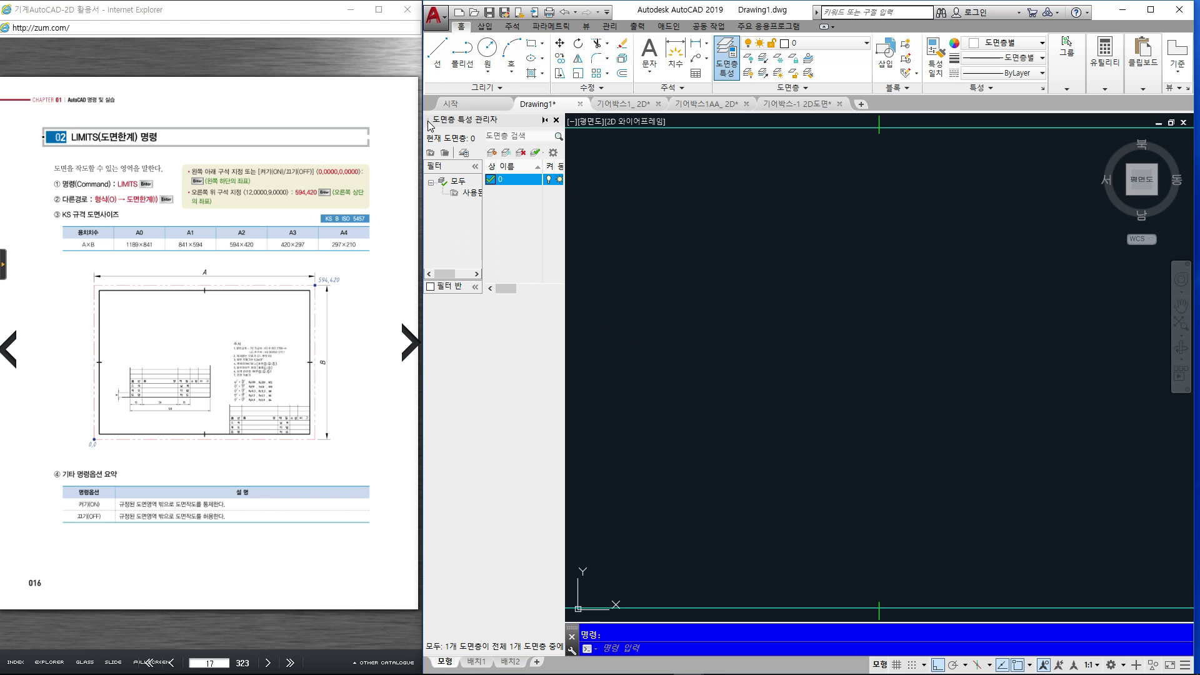
{"action": "left_click_drag", "start_coordinate": [428, 125], "coordinate": [796, 196]}
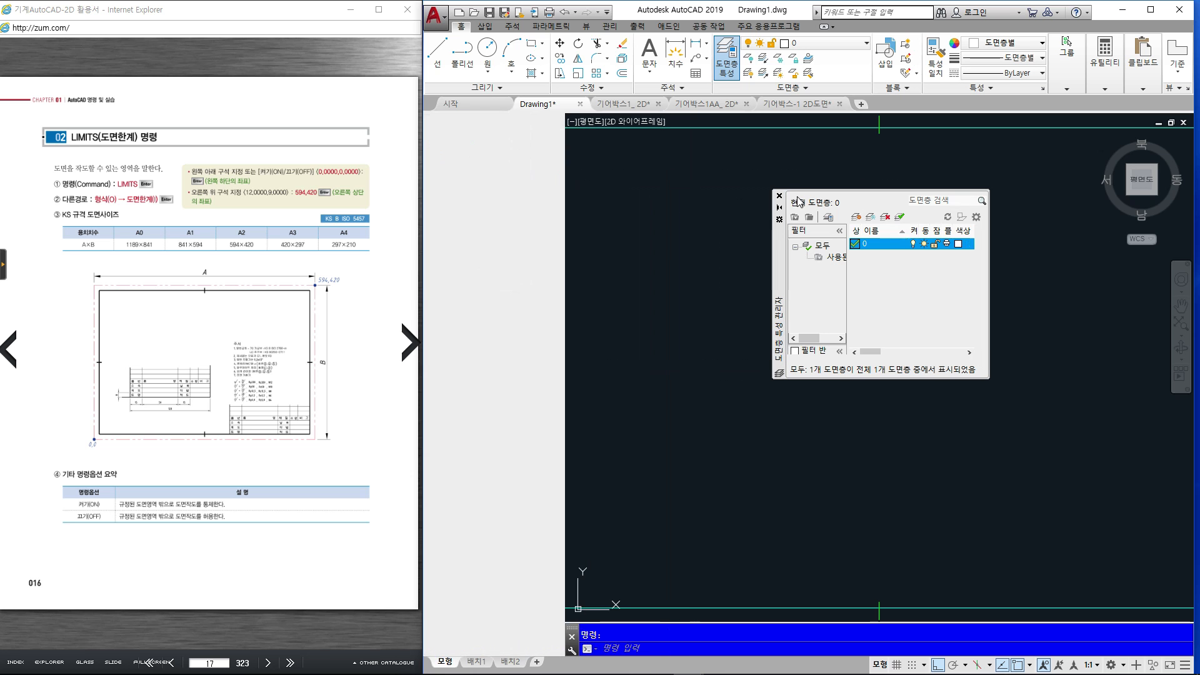
{"action": "left_click_drag", "start_coordinate": [779, 244], "coordinate": [777, 133]}
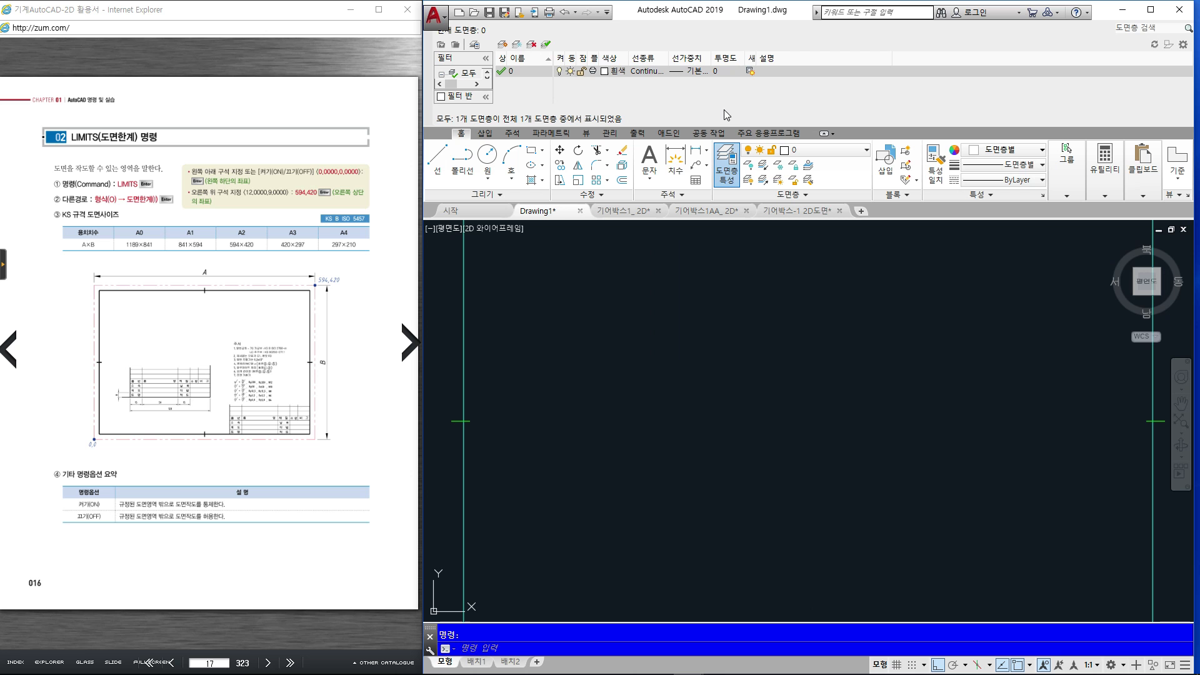
{"action": "mouse_move", "coordinate": [429, 82]}
{"action": "left_mouse_down"}
{"action": "mouse_move", "coordinate": [438, 118]}
{"action": "mouse_move", "coordinate": [431, 100]}
{"action": "left_mouse_up"}
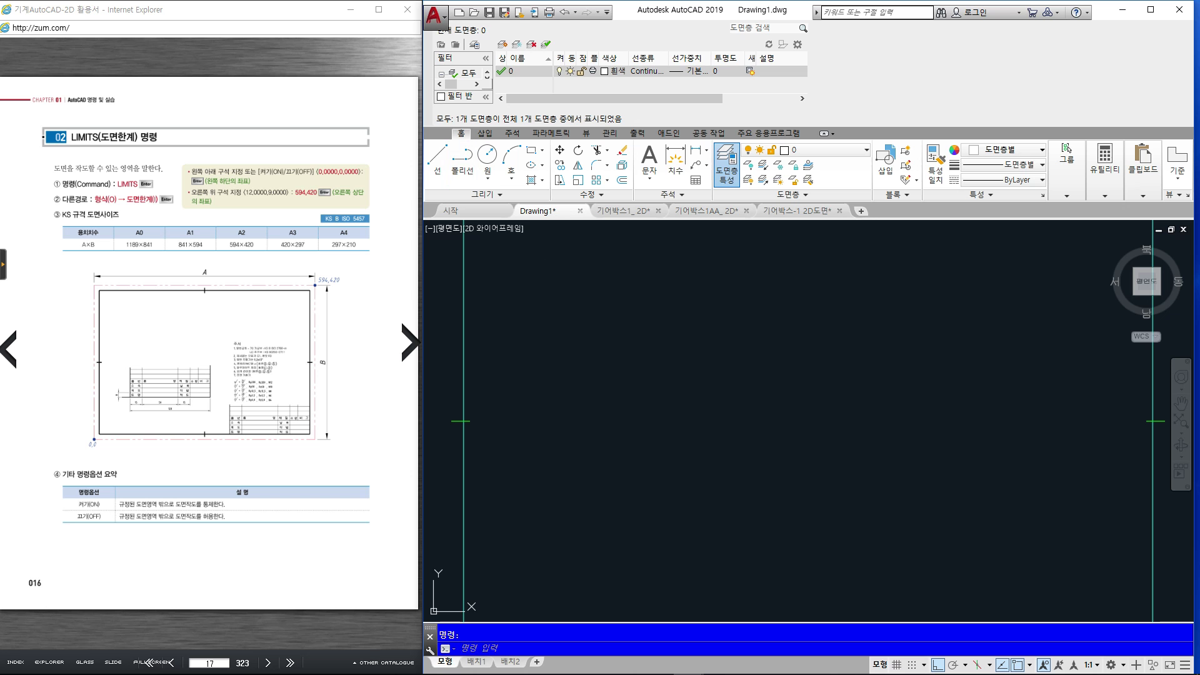
{"action": "left_click_drag", "start_coordinate": [431, 76], "coordinate": [651, 353]}
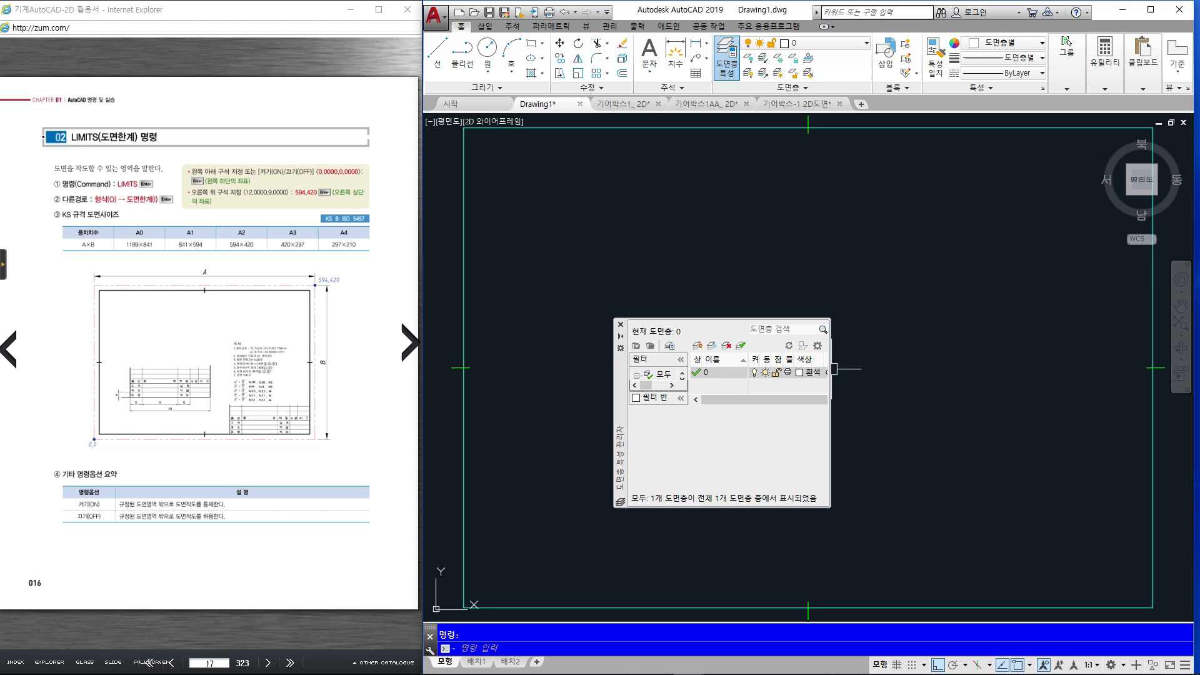
Widen the Layer Properties Manager so its columns fit, and move it to the upper part of the drawing area
{"action": "left_click", "coordinate": [840, 353]}
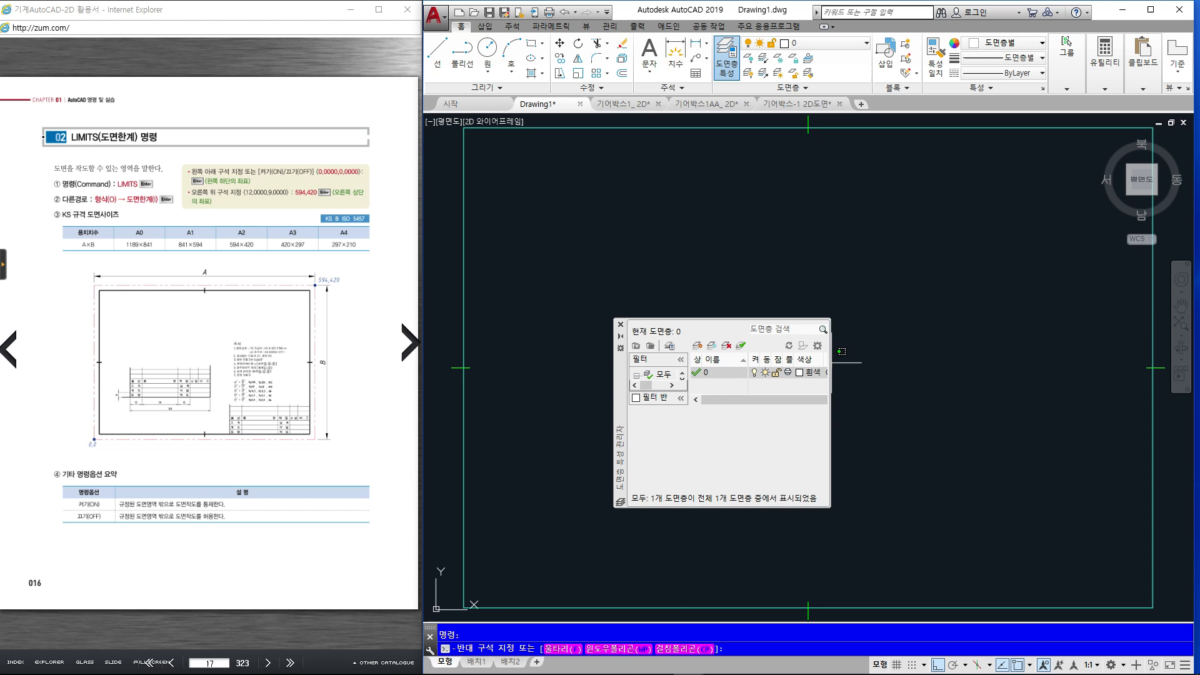
{"action": "left_click_drag", "start_coordinate": [830, 363], "coordinate": [1064, 356]}
{"action": "left_click_drag", "start_coordinate": [617, 398], "coordinate": [597, 257]}
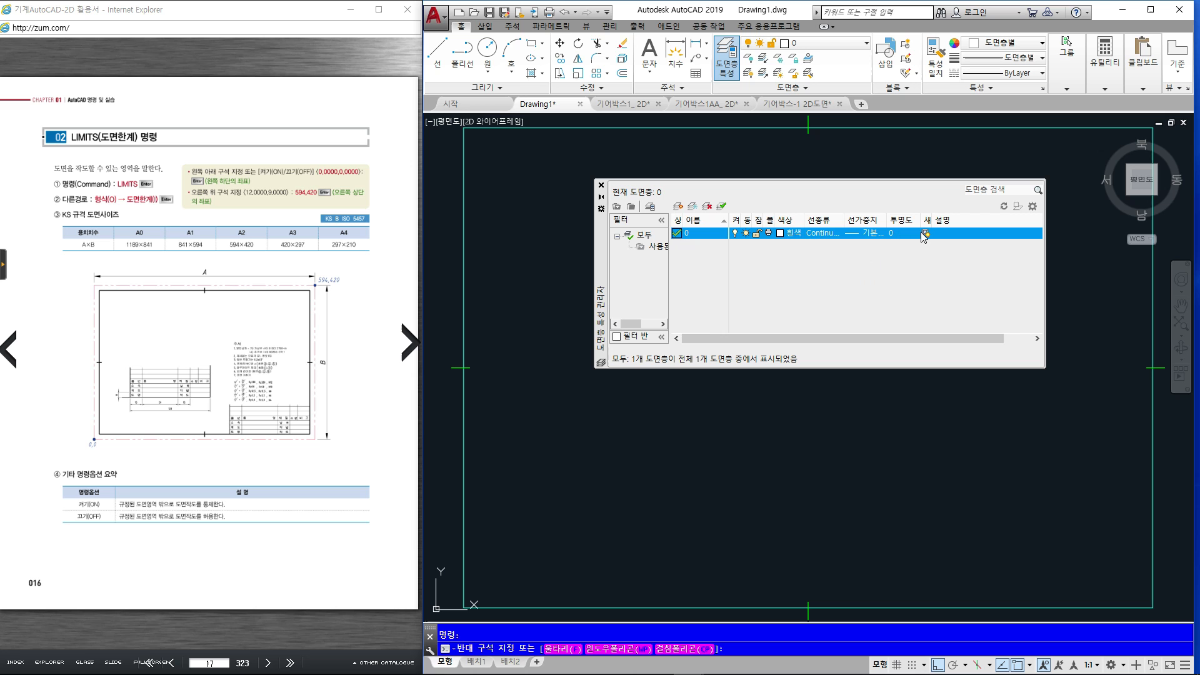
Cancel the active selection and set layer 0's colour to green in the Layer Properties Manager
{"action": "left_click", "coordinate": [781, 235]}
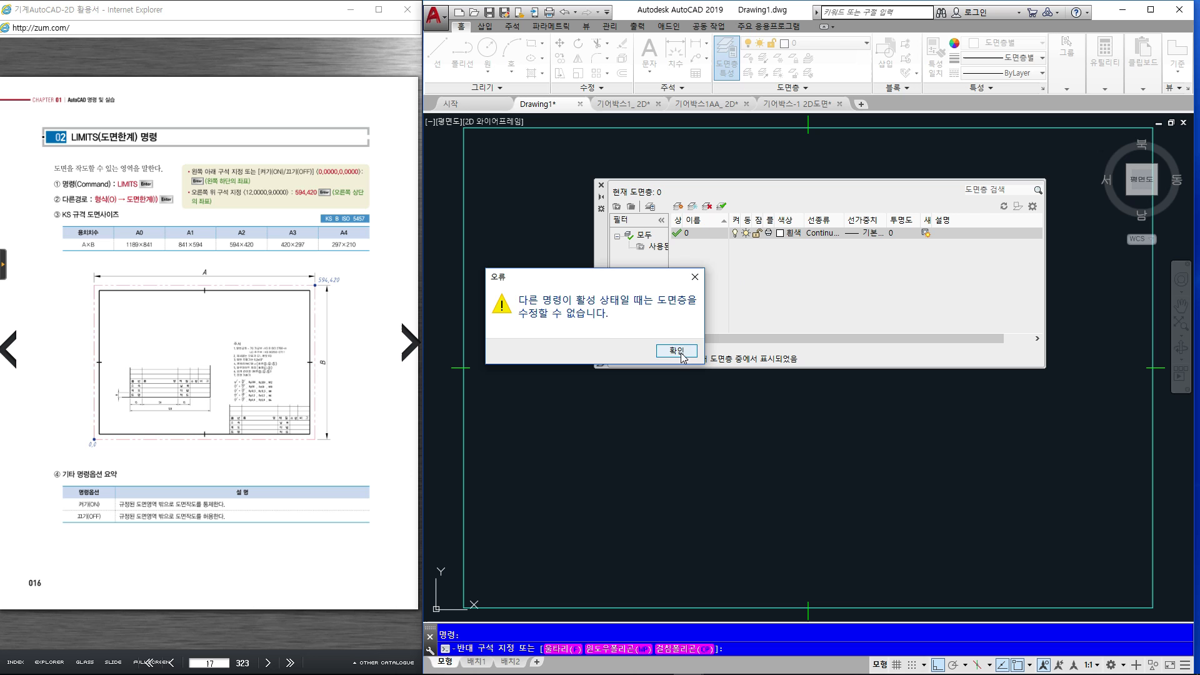
{"action": "left_click", "coordinate": [676, 350]}
{"action": "key", "text": "Escape"}
{"action": "left_click", "coordinate": [780, 234]}
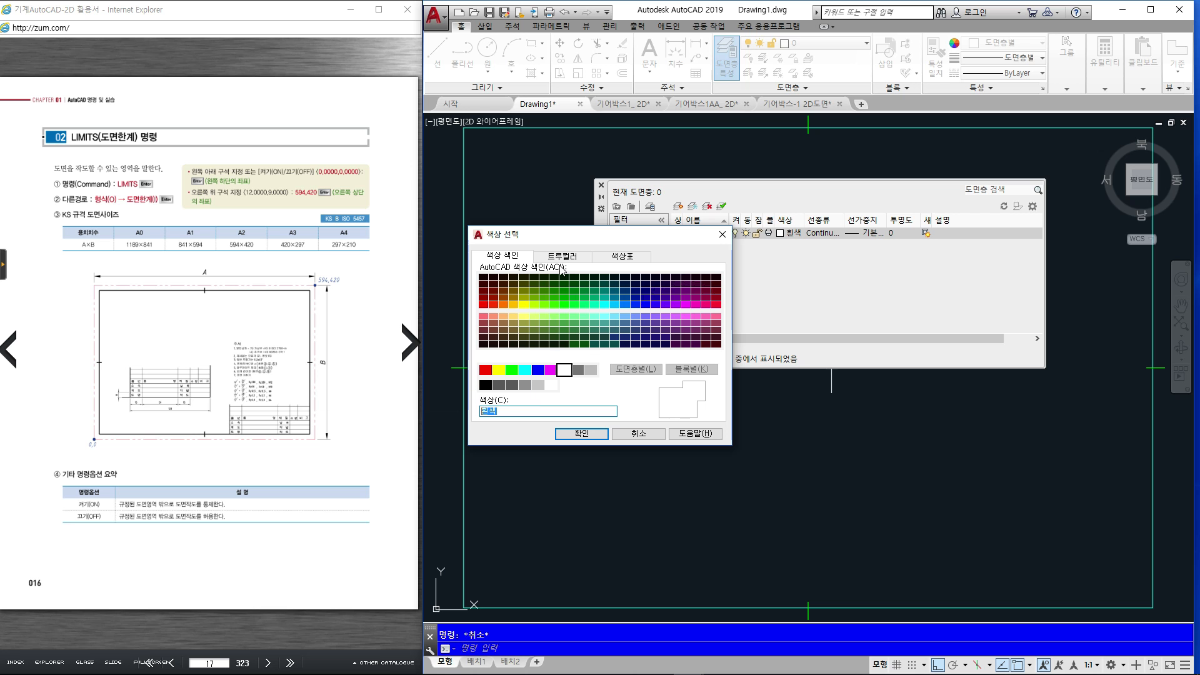
{"action": "left_click", "coordinate": [512, 369]}
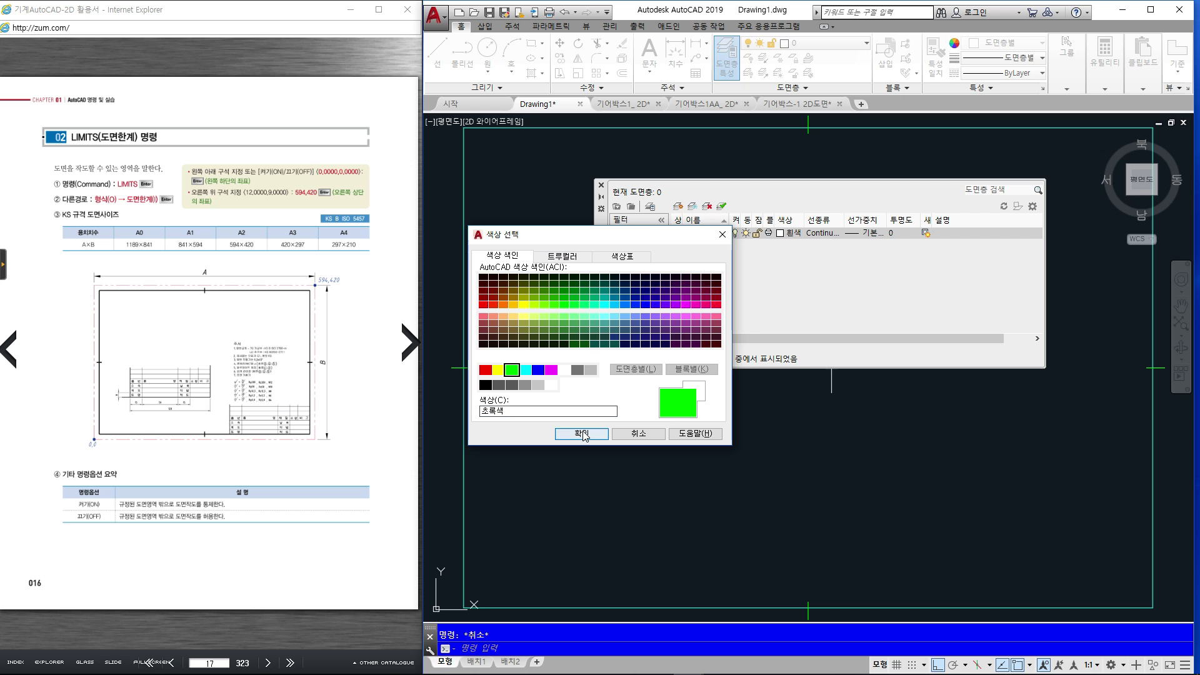
{"action": "left_click", "coordinate": [583, 433]}
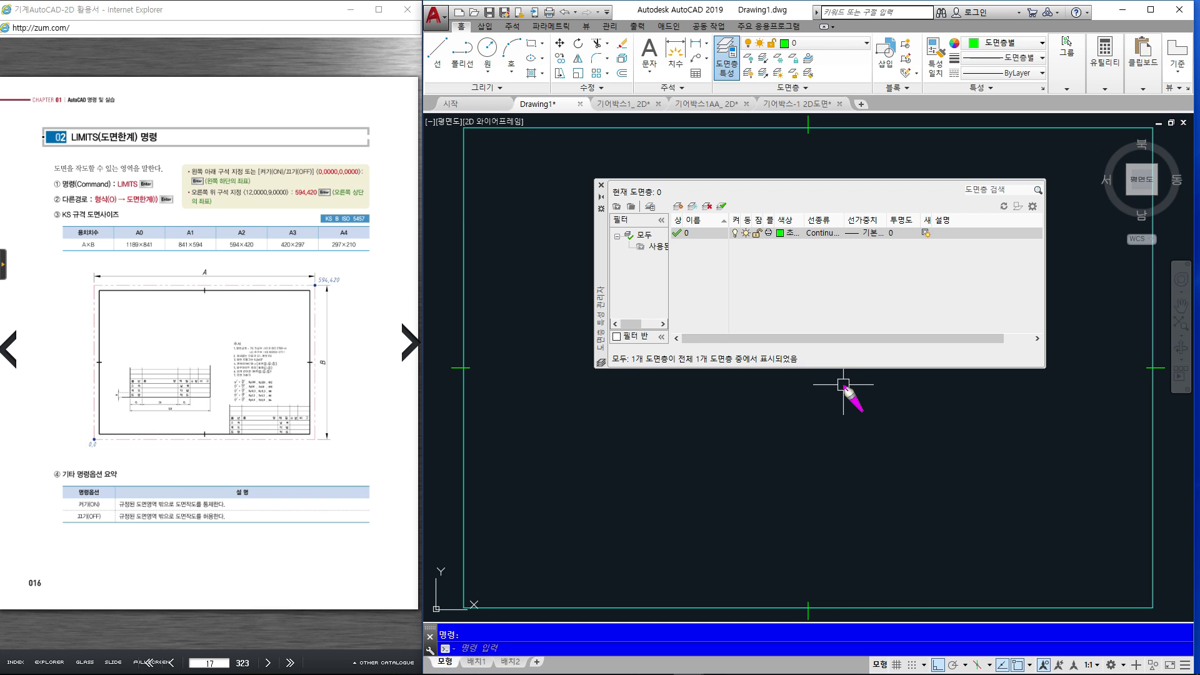
{"action": "left_click_drag", "start_coordinate": [786, 230], "coordinate": [788, 248]}
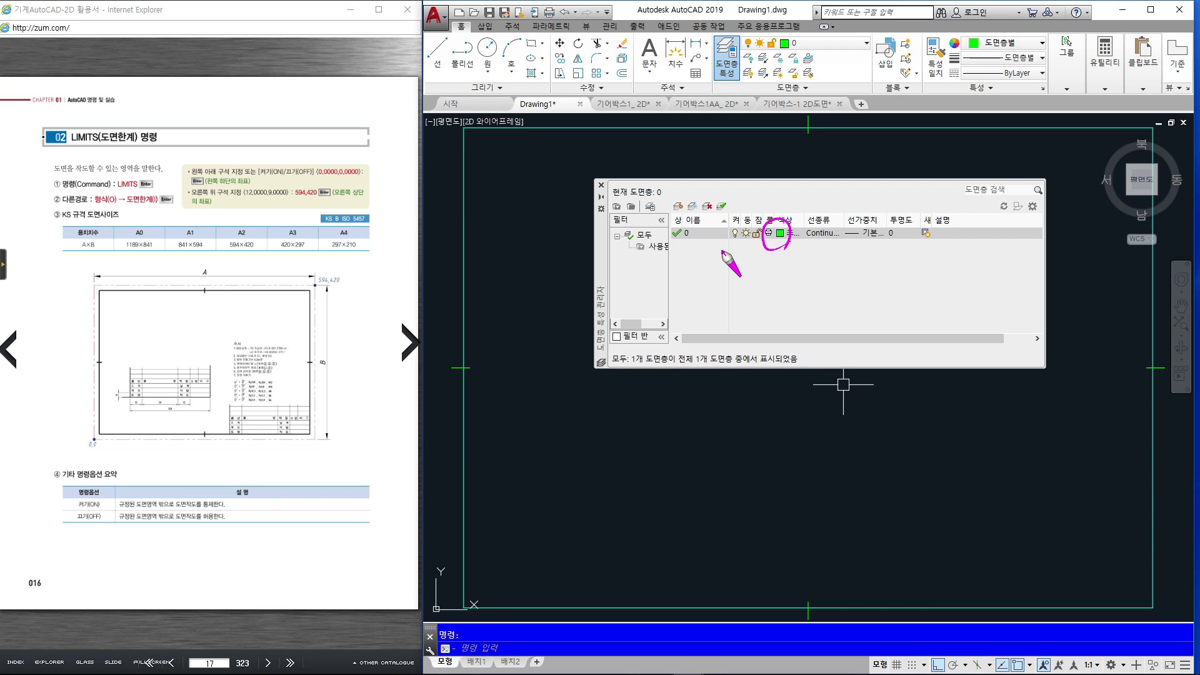
{"action": "mouse_move", "coordinate": [789, 221]}
{"action": "left_mouse_down"}
{"action": "mouse_move", "coordinate": [789, 249]}
{"action": "mouse_move", "coordinate": [831, 254]}
{"action": "mouse_move", "coordinate": [813, 277]}
{"action": "mouse_move", "coordinate": [864, 273]}
{"action": "left_mouse_up"}
{"action": "left_click_drag", "start_coordinate": [878, 271], "coordinate": [934, 264]}
{"action": "left_click_drag", "start_coordinate": [940, 263], "coordinate": [952, 261]}
{"action": "left_click_drag", "start_coordinate": [806, 307], "coordinate": [860, 296]}
{"action": "left_click_drag", "start_coordinate": [882, 292], "coordinate": [952, 285]}
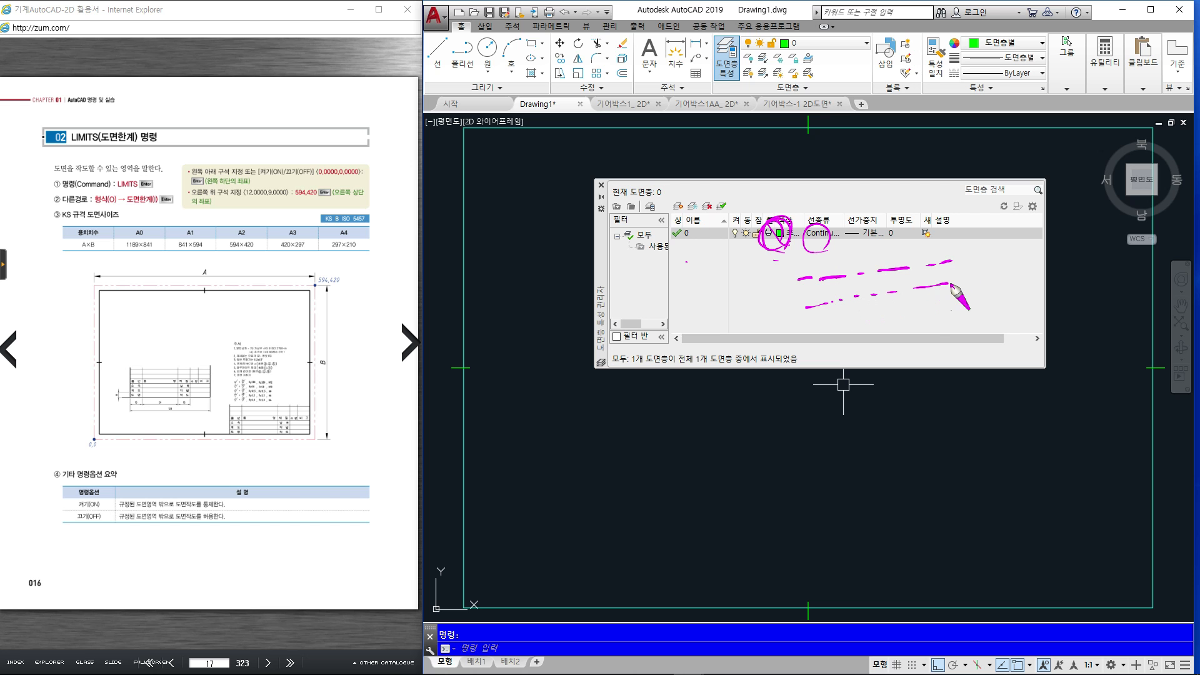
{"action": "left_click_drag", "start_coordinate": [806, 326], "coordinate": [830, 324]}
{"action": "left_click_drag", "start_coordinate": [843, 321], "coordinate": [847, 320]}
{"action": "left_click_drag", "start_coordinate": [858, 318], "coordinate": [862, 318]}
{"action": "left_click_drag", "start_coordinate": [876, 313], "coordinate": [907, 309]}
{"action": "left_click_drag", "start_coordinate": [931, 306], "coordinate": [956, 305]}
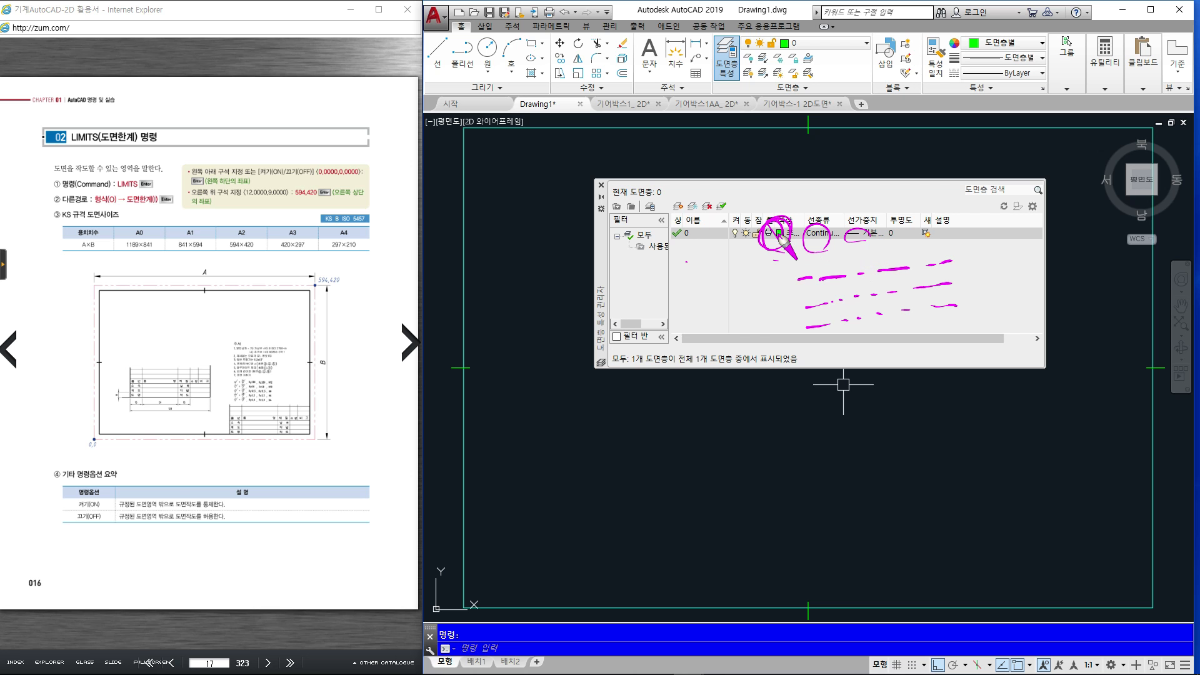
{"action": "left_click_drag", "start_coordinate": [698, 225], "coordinate": [691, 223]}
{"action": "left_click_drag", "start_coordinate": [687, 267], "coordinate": [709, 304]}
{"action": "left_click", "coordinate": [716, 302]}
{"action": "left_click", "coordinate": [724, 303]}
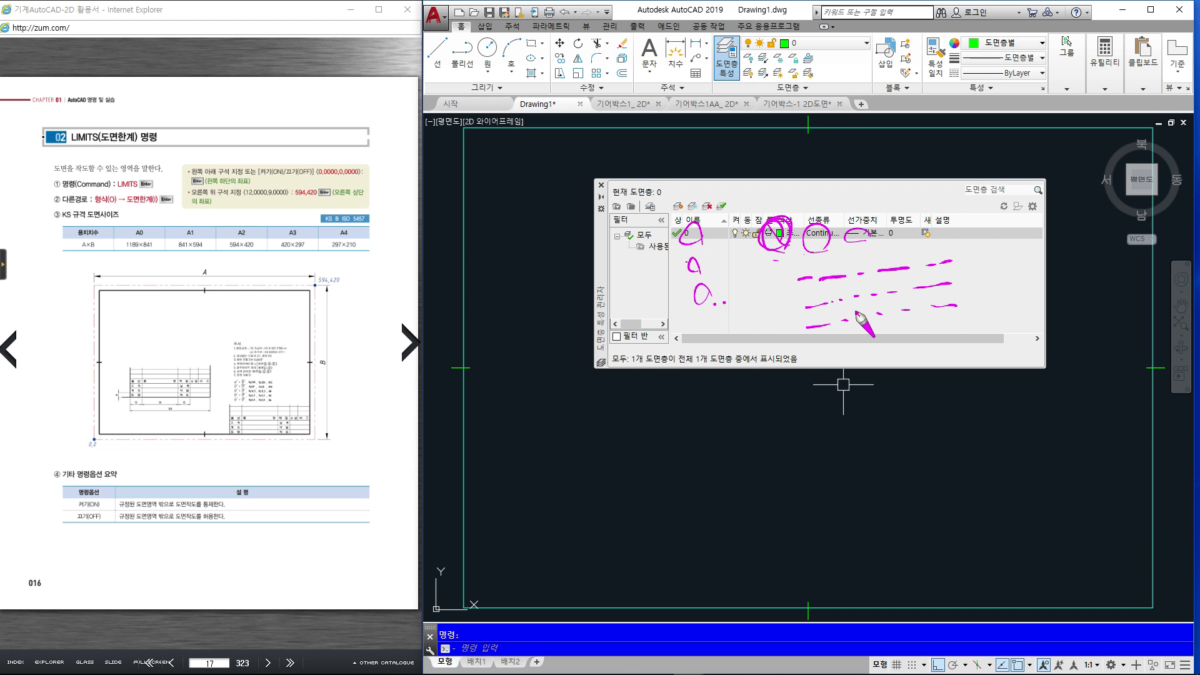
{"action": "key", "text": "Escape"}
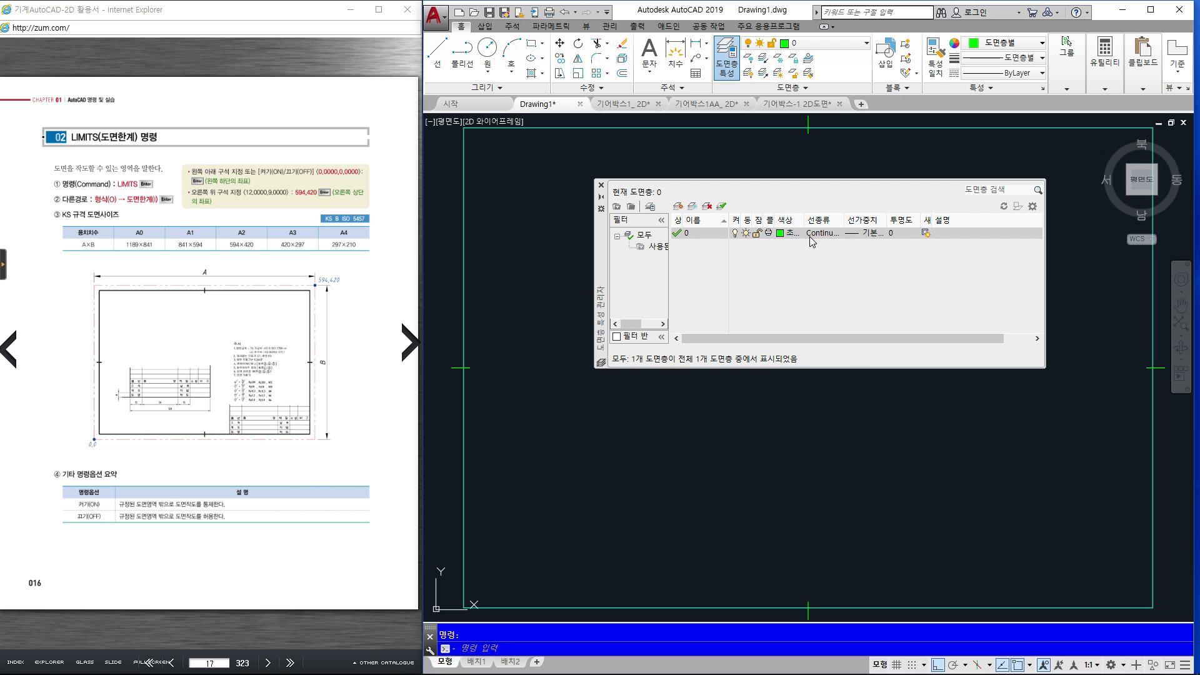
Close the Layer Properties Manager
{"action": "left_click", "coordinate": [601, 186]}
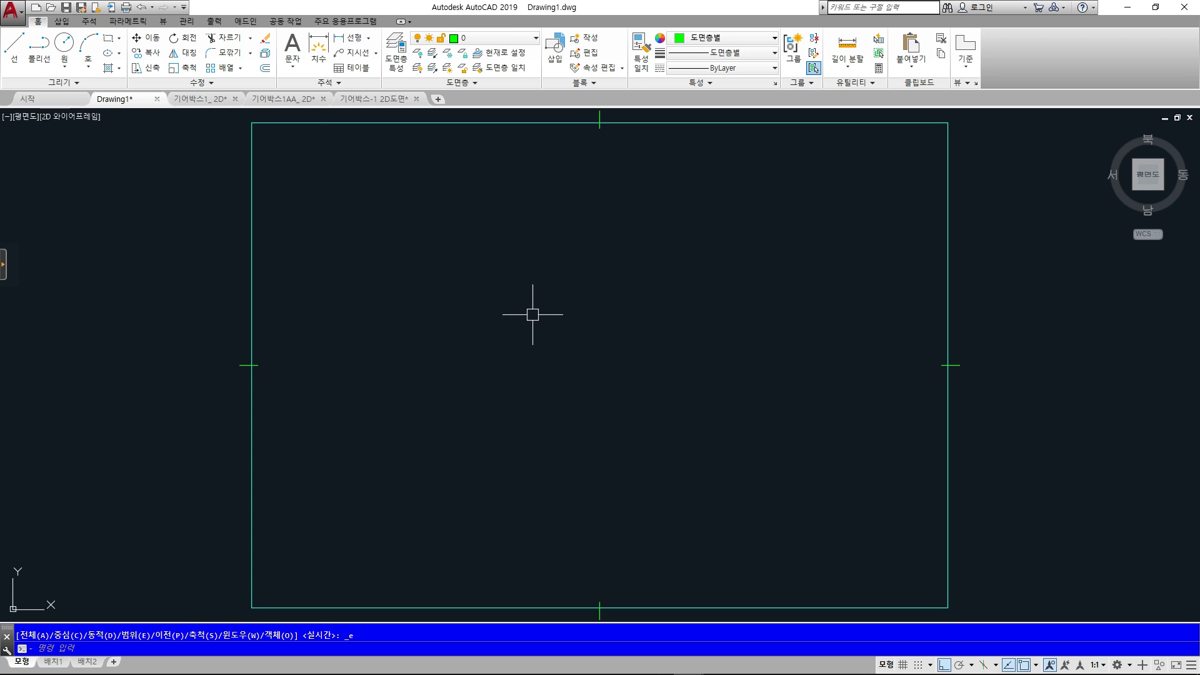
Switch to the 기어박스1_ 2D drawing and examine the line work of the housing views
{"action": "left_click", "coordinate": [204, 104]}
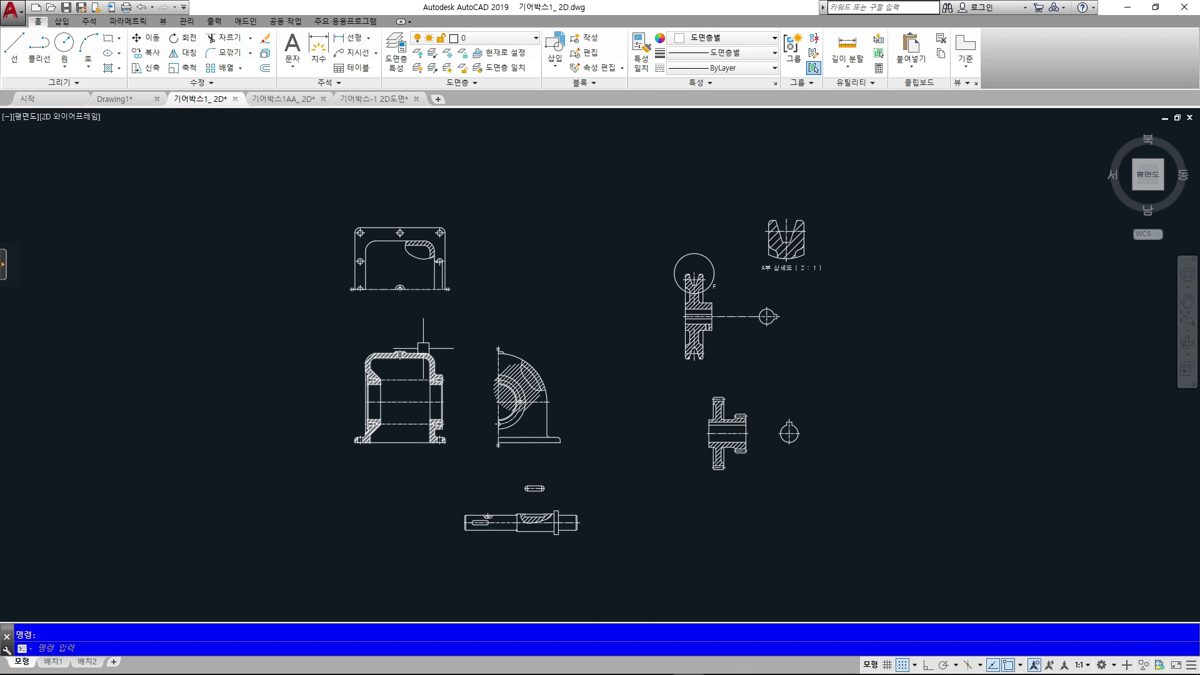
{"action": "scroll", "coordinate": [395, 364], "scroll_direction": "up", "scroll_amount": 4}
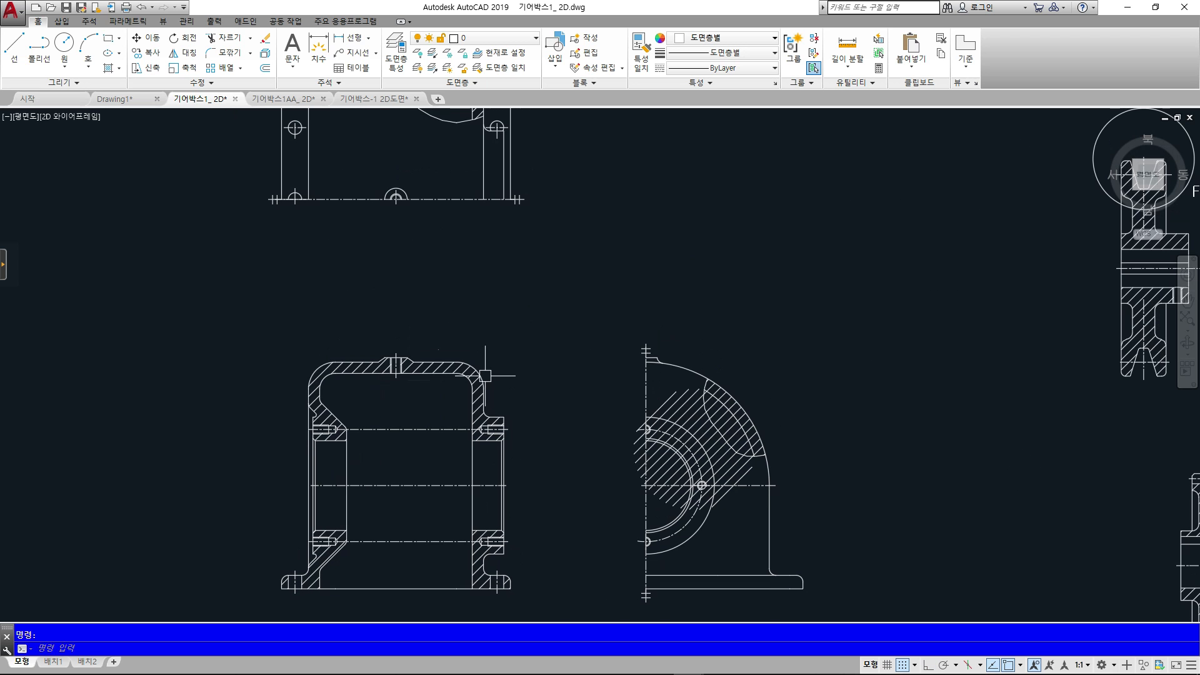
{"action": "scroll", "coordinate": [406, 375], "scroll_direction": "down", "scroll_amount": 2}
Examine the layer colours of the outlines, dimensions and tables in the 기어박스-1 2D도면 drawing, and return to Drawing1
{"action": "left_click", "coordinate": [384, 99]}
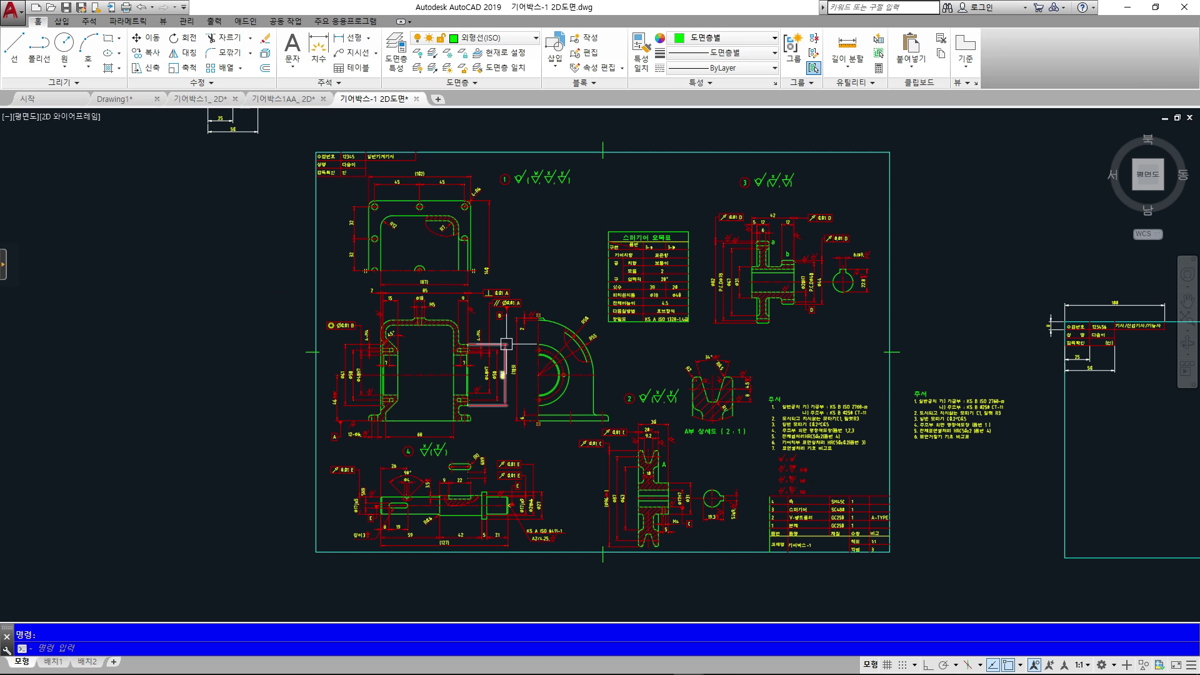
{"action": "scroll", "coordinate": [540, 318], "scroll_direction": "up", "scroll_amount": 2}
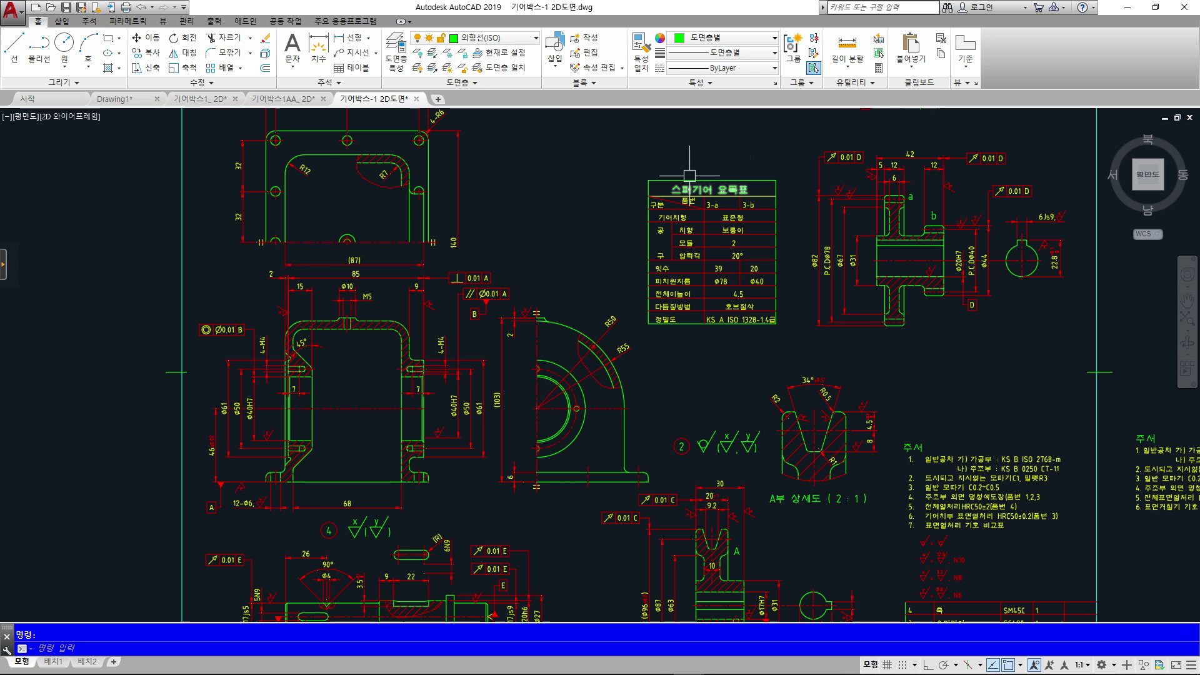
{"action": "middle_click_drag", "start_coordinate": [744, 392], "coordinate": [654, 290]}
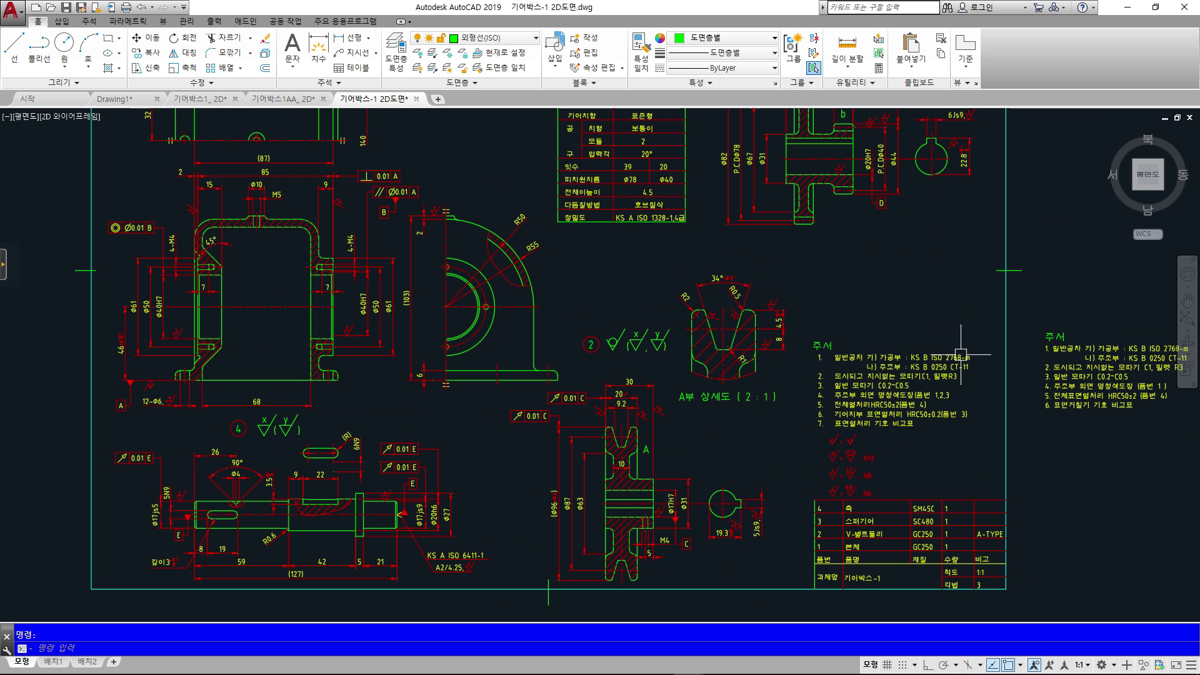
{"action": "middle_click", "coordinate": [550, 295]}
{"action": "middle_click", "coordinate": [550, 295]}
{"action": "scroll", "coordinate": [420, 289], "scroll_direction": "up", "scroll_amount": 6}
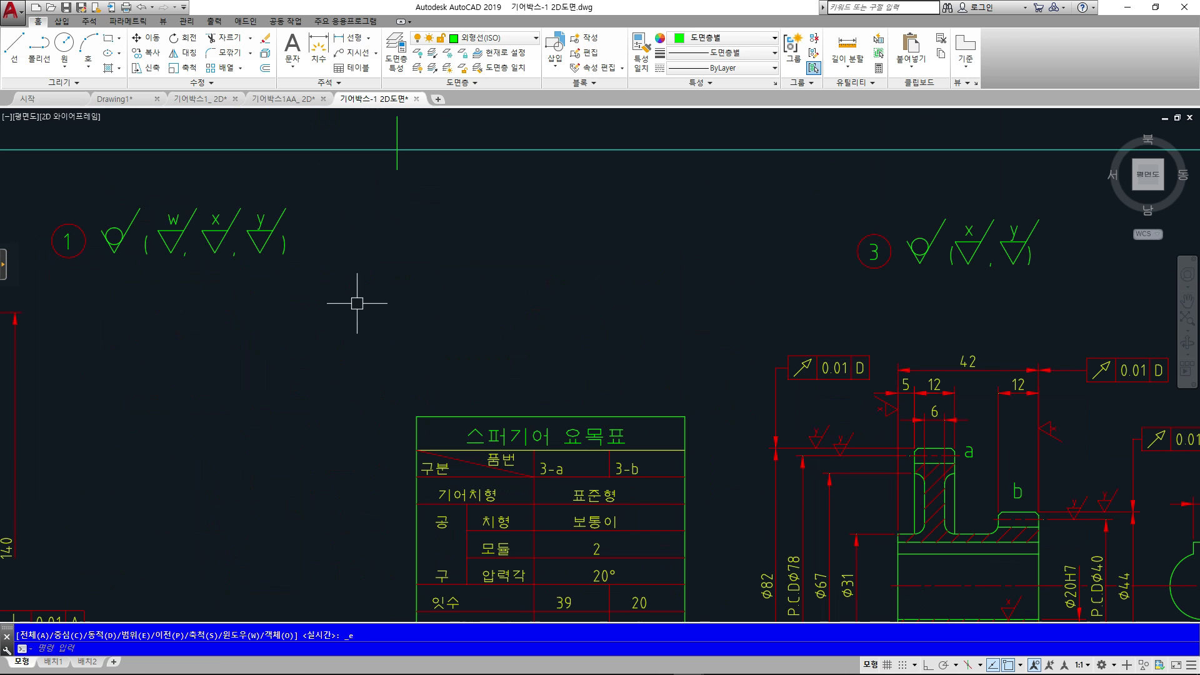
{"action": "middle_click_drag", "start_coordinate": [461, 315], "coordinate": [696, 260]}
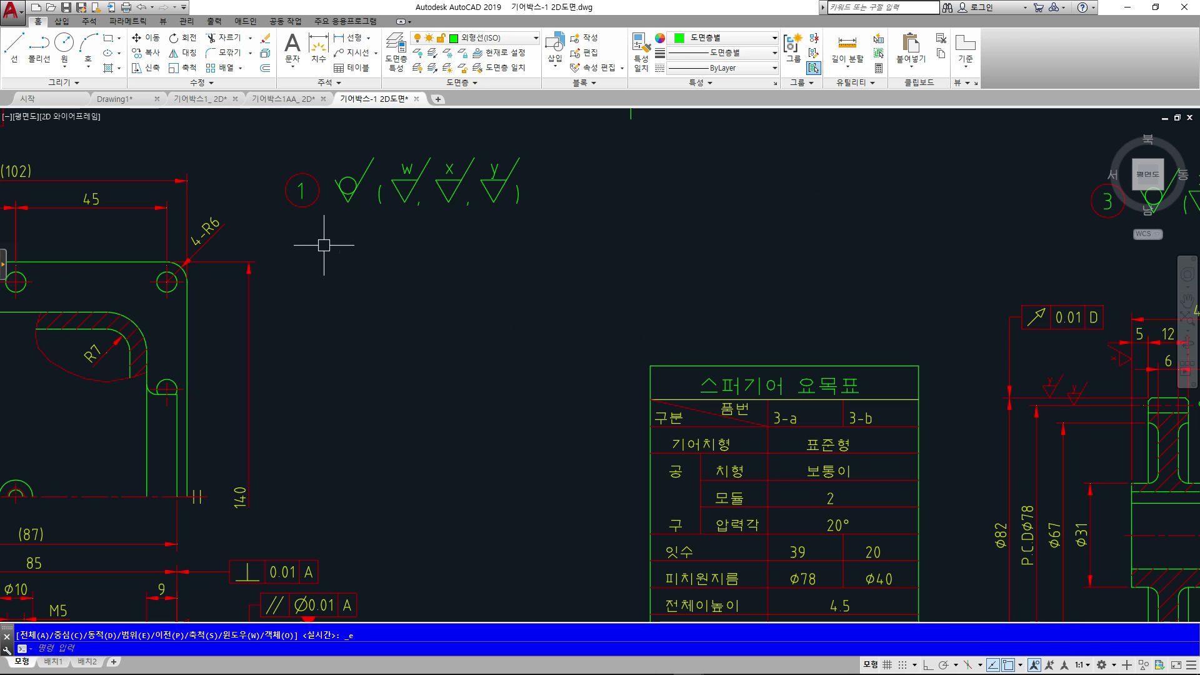
{"action": "middle_click_drag", "start_coordinate": [138, 315], "coordinate": [409, 287]}
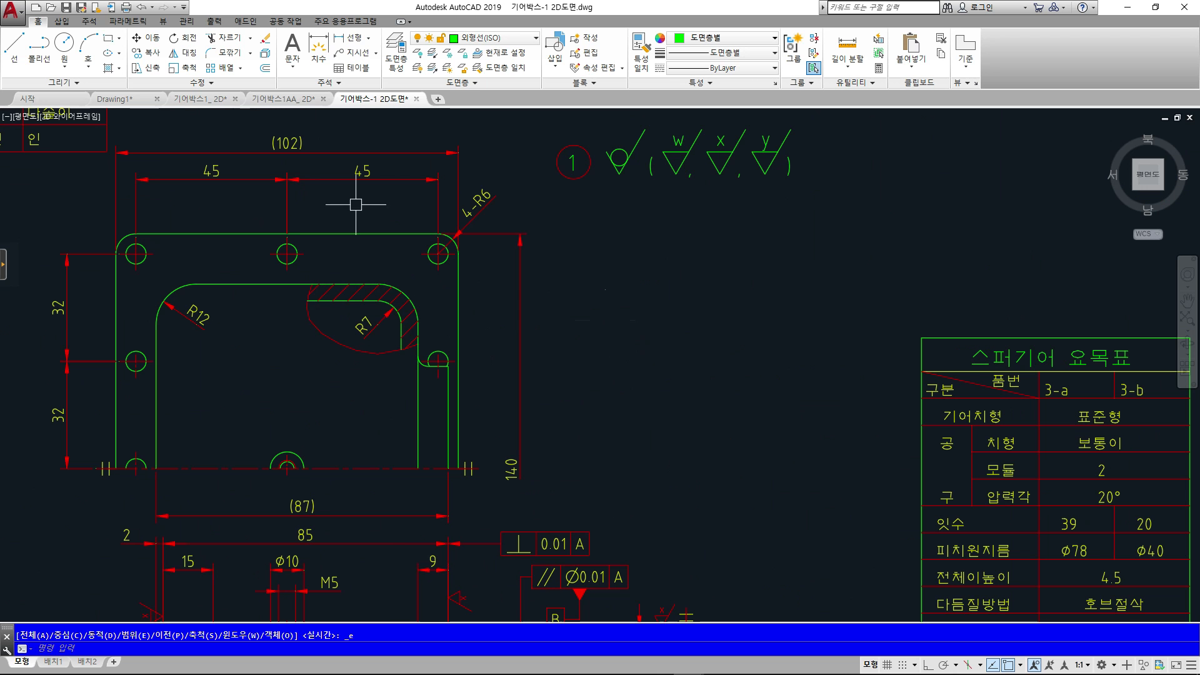
{"action": "left_click", "coordinate": [120, 102]}
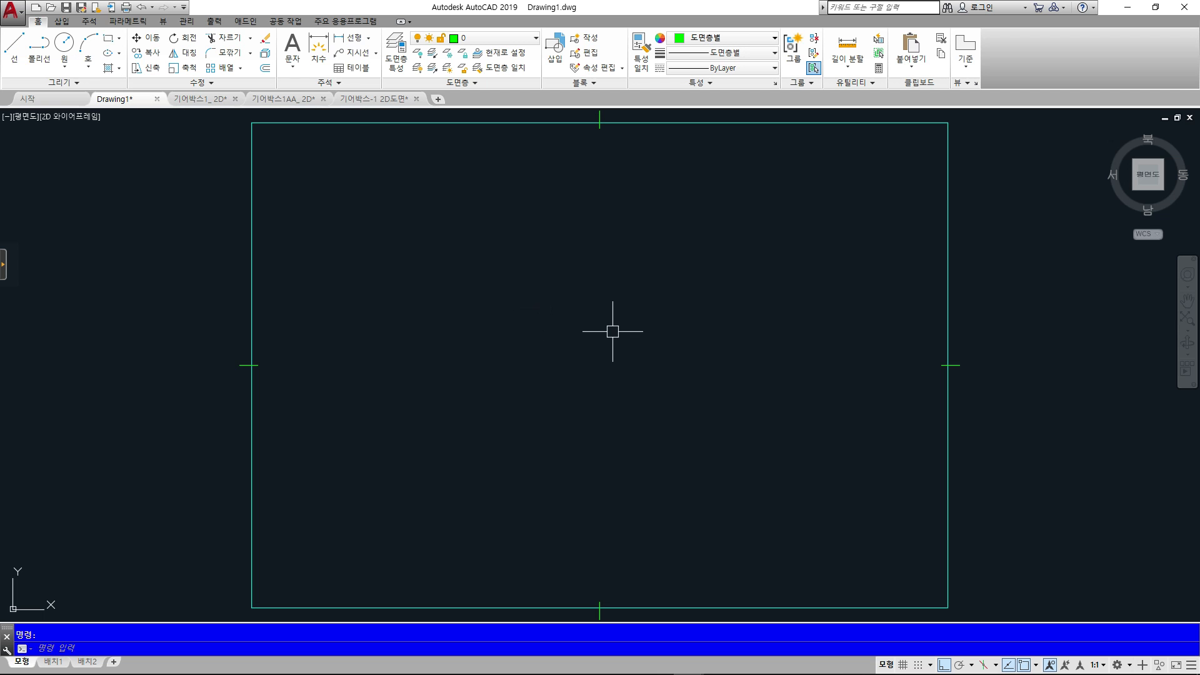
Draw four connected Ortho line segments inside the border with the Line command, going up, right, down and right
{"action": "key", "text": "Return"}
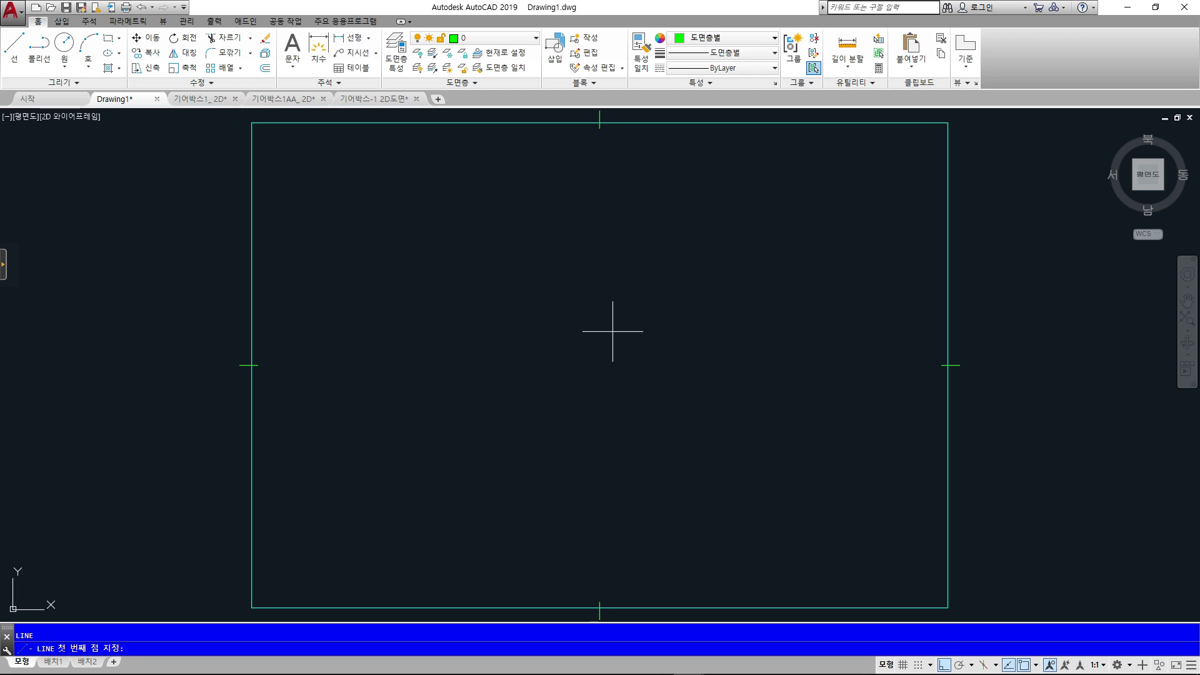
{"action": "left_click_drag", "start_coordinate": [668, 201], "coordinate": [740, 310]}
{"action": "left_click_drag", "start_coordinate": [841, 288], "coordinate": [877, 285]}
{"action": "mouse_move", "coordinate": [627, 342]}
{"action": "left_mouse_down"}
{"action": "mouse_move", "coordinate": [881, 332]}
{"action": "mouse_move", "coordinate": [940, 287]}
{"action": "mouse_move", "coordinate": [967, 319]}
{"action": "left_mouse_up"}
{"action": "key", "text": "Escape"}
{"action": "left_click", "coordinate": [468, 383]}
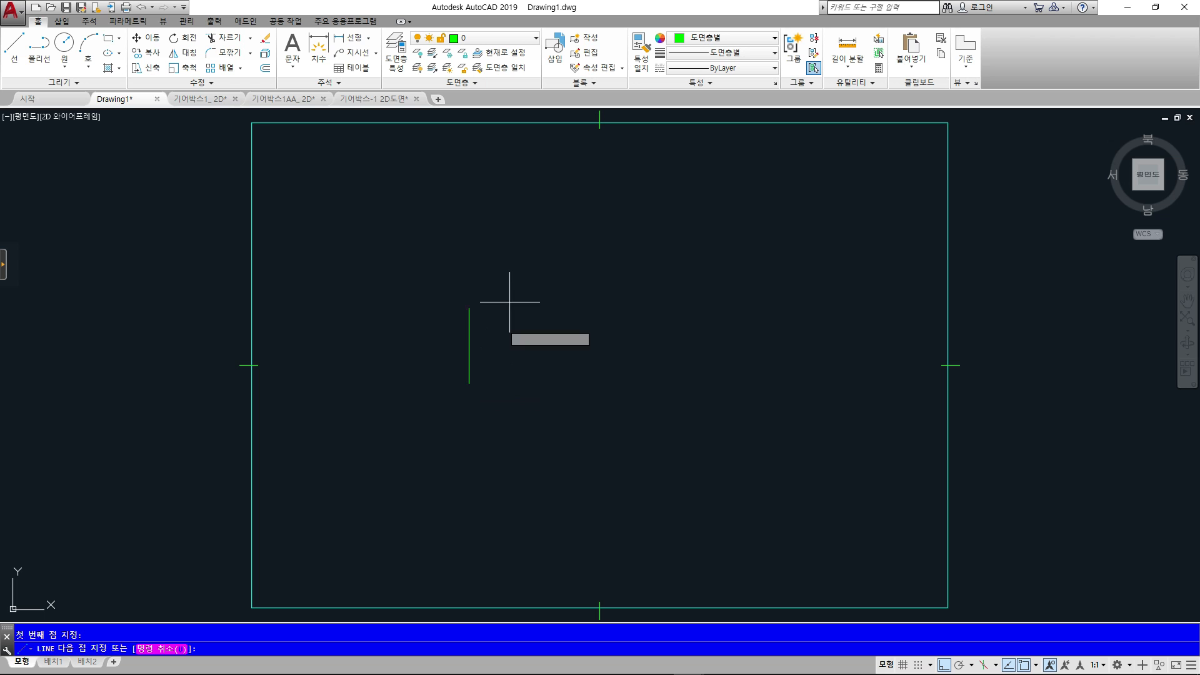
{"action": "left_click", "coordinate": [468, 185]}
{"action": "left_click", "coordinate": [681, 185]}
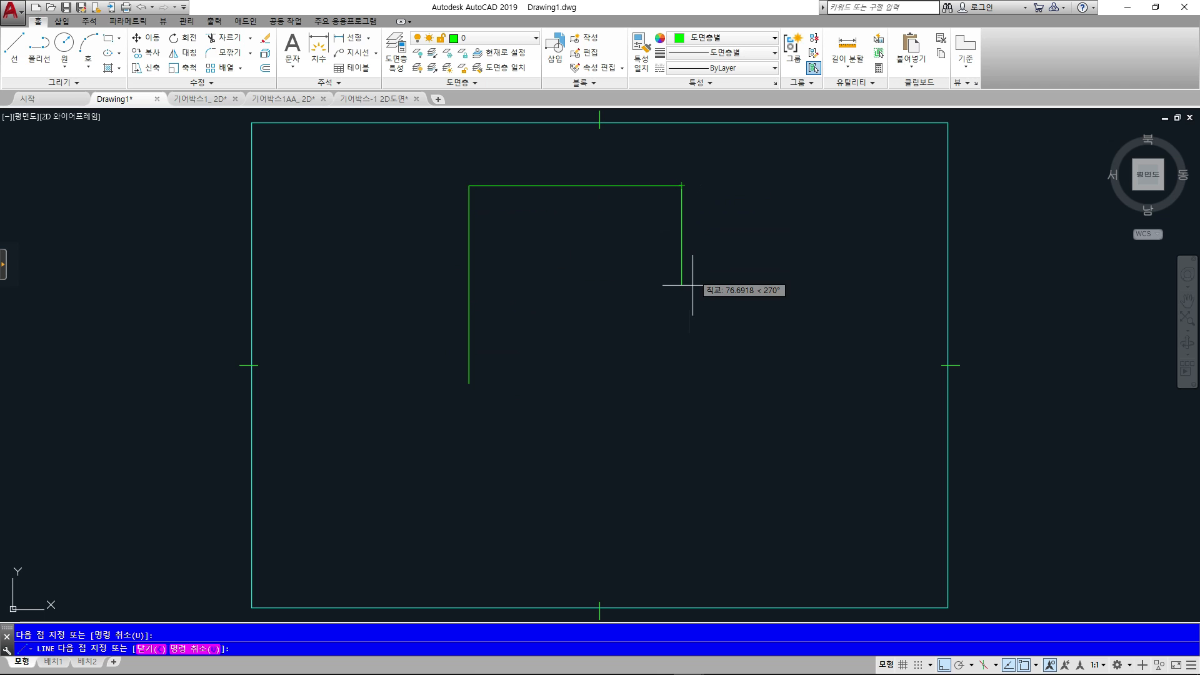
{"action": "left_click", "coordinate": [681, 360]}
{"action": "left_click", "coordinate": [800, 360]}
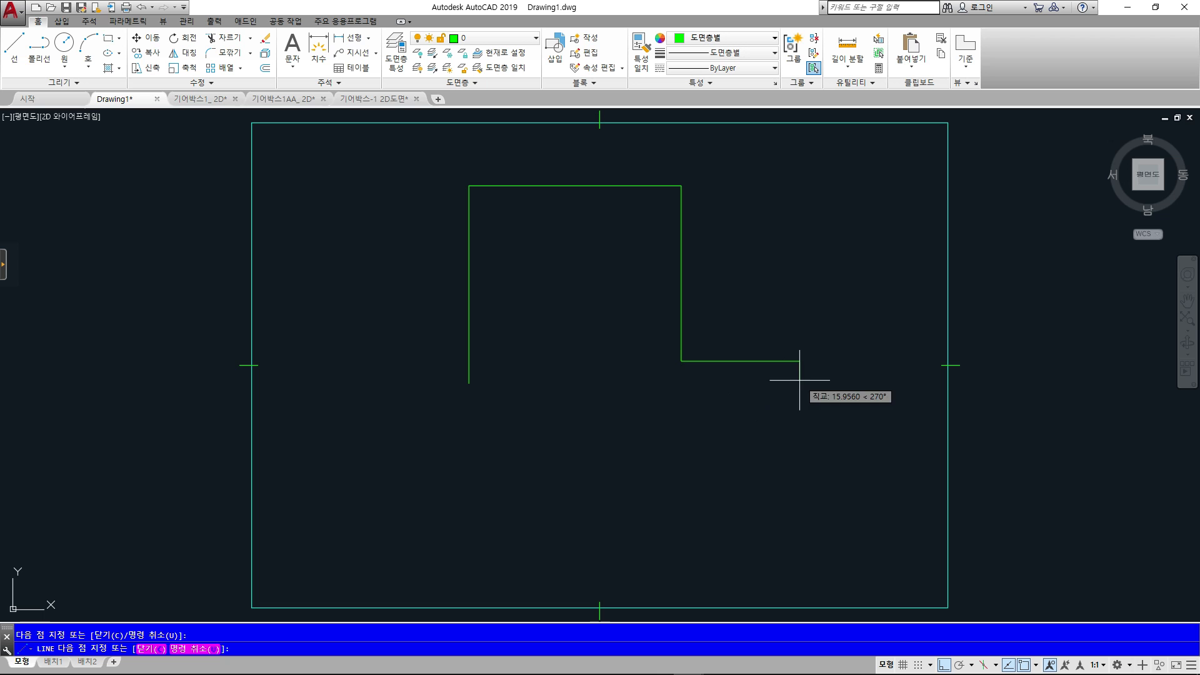
Turn off Ortho mode, continue the line chain with fifteen freely angled segments across the sheet, and end the Line command
{"action": "key", "text": "F8"}
{"action": "left_click", "coordinate": [610, 457]}
{"action": "left_click", "coordinate": [400, 498]}
{"action": "left_click", "coordinate": [348, 304]}
{"action": "left_click", "coordinate": [360, 175]}
{"action": "left_click", "coordinate": [412, 275]}
{"action": "left_click", "coordinate": [432, 427]}
{"action": "left_click", "coordinate": [575, 313]}
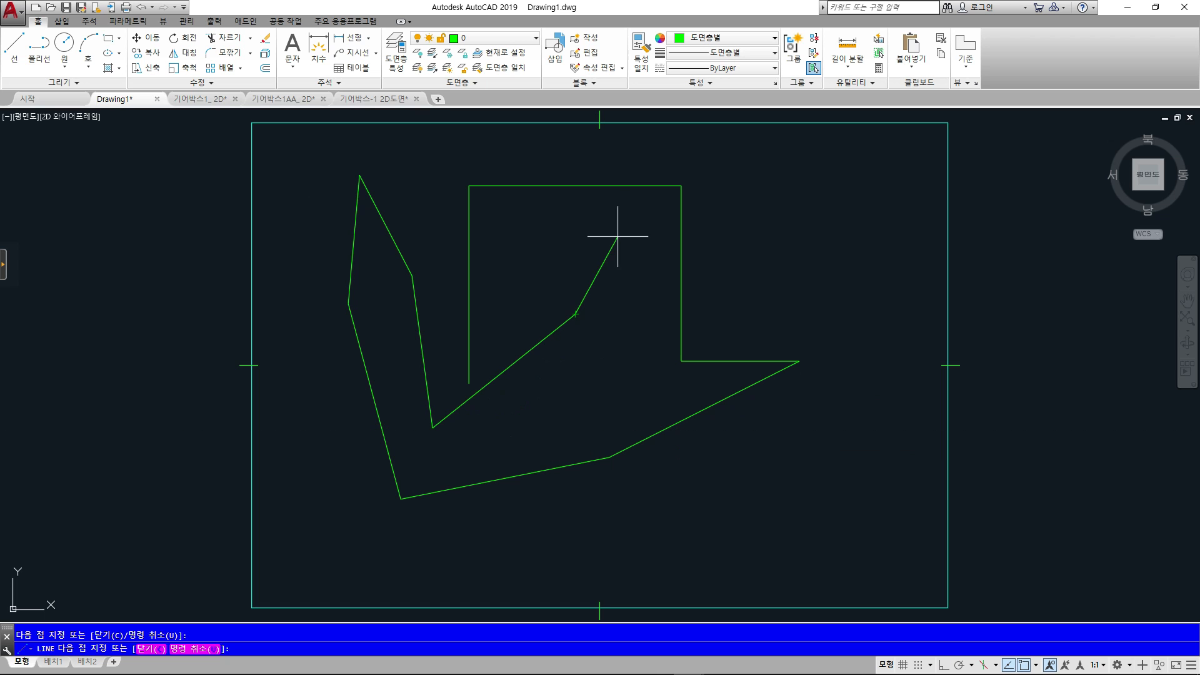
{"action": "left_click", "coordinate": [623, 226]}
{"action": "left_click", "coordinate": [744, 225]}
{"action": "left_click", "coordinate": [862, 265]}
{"action": "left_click", "coordinate": [882, 436]}
{"action": "left_click", "coordinate": [789, 539]}
{"action": "left_click", "coordinate": [601, 549]}
{"action": "left_click", "coordinate": [334, 498]}
{"action": "left_click", "coordinate": [512, 454]}
{"action": "key", "text": "Return"}
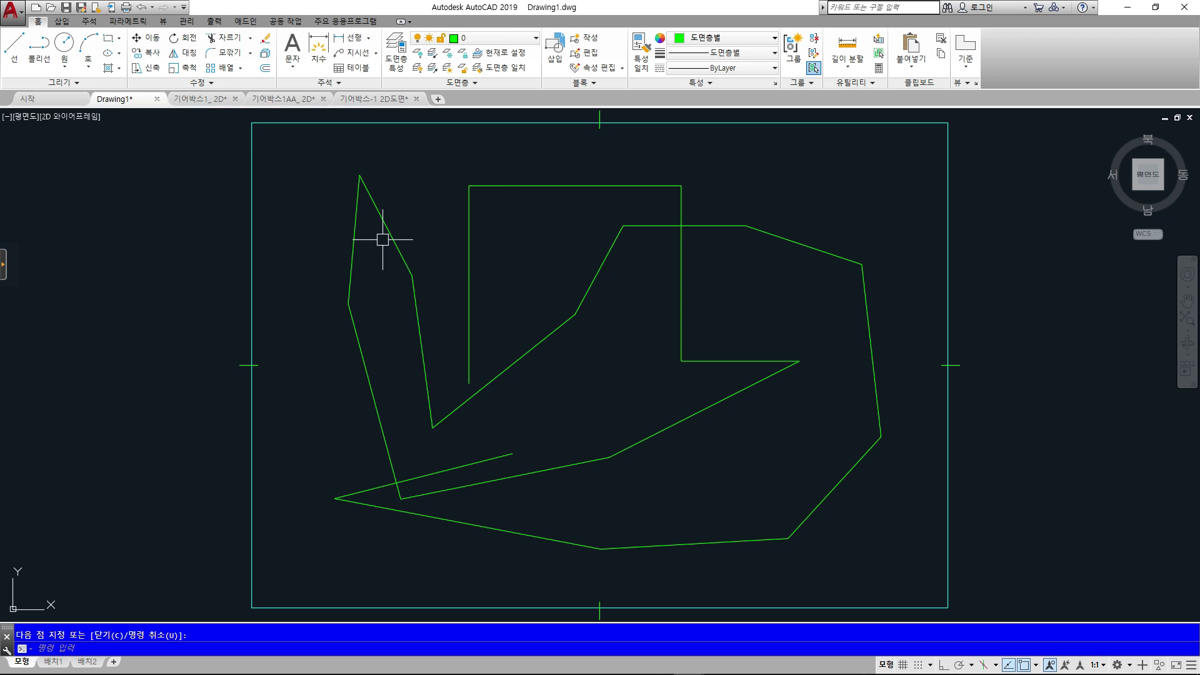
Erase the two connected diagonal segments in the middle of the line chain with the Erase command
{"action": "left_click", "coordinate": [265, 38]}
{"action": "left_click", "coordinate": [565, 322]}
{"action": "left_click", "coordinate": [587, 289]}
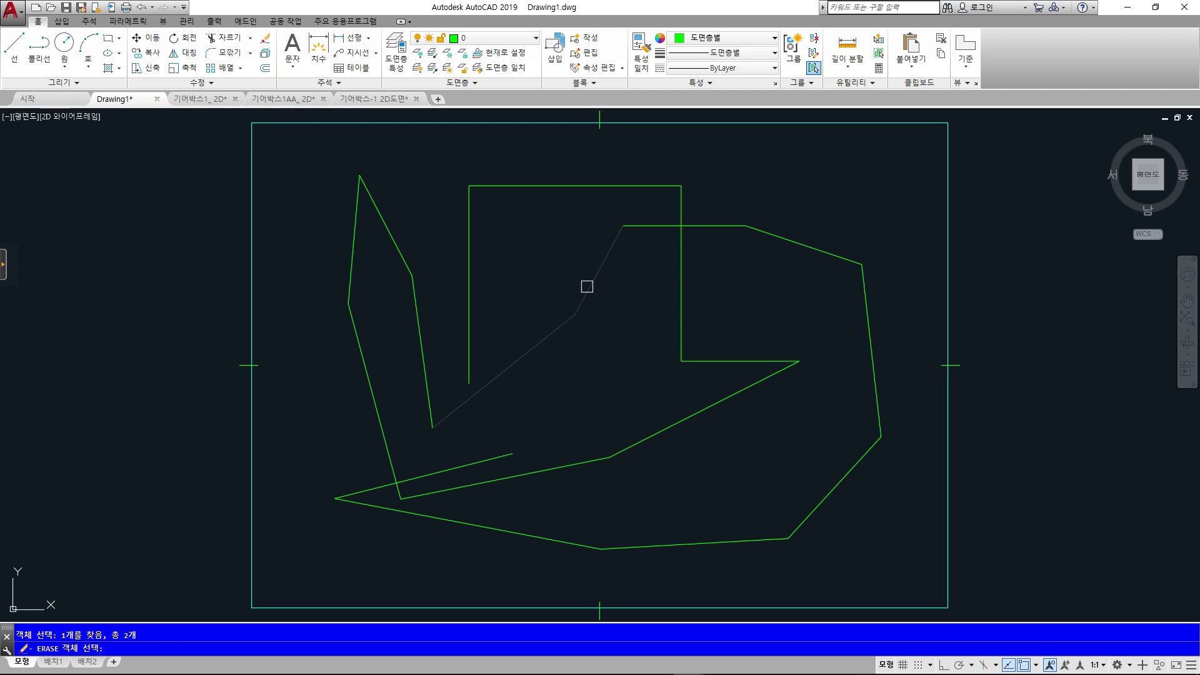
{"action": "key", "text": "Return"}
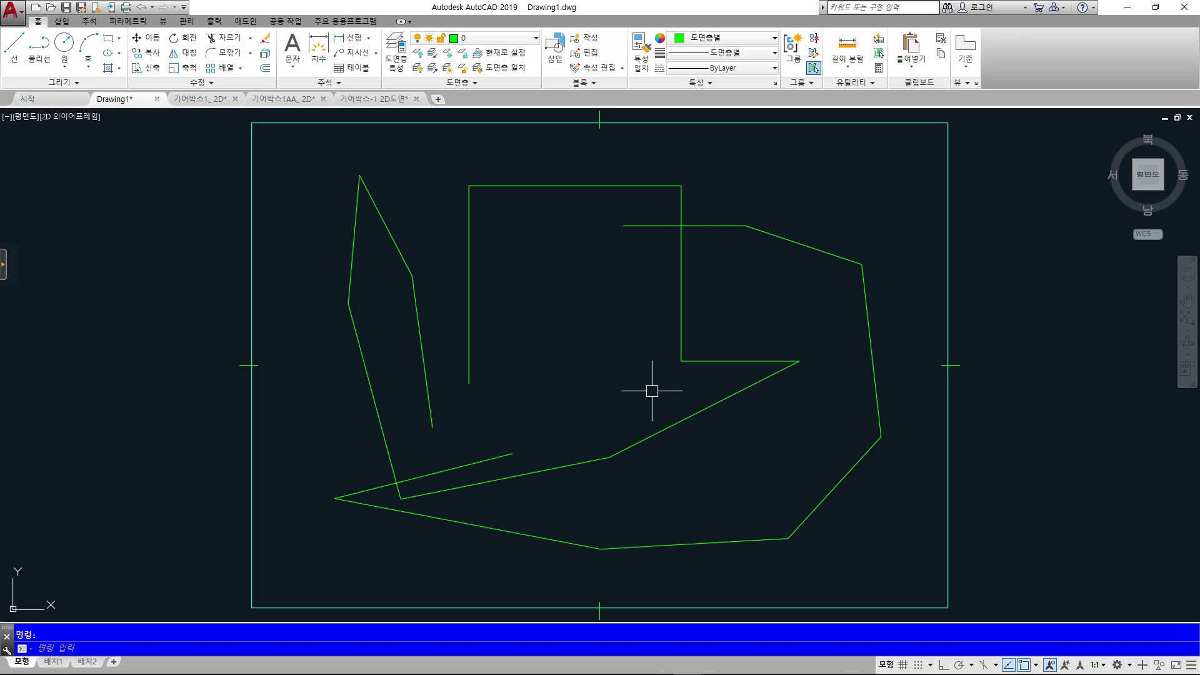
Select and delete the diagonal, horizontal and vertical segments that meet on the right side of the stepped outline
{"action": "left_click", "coordinate": [680, 424]}
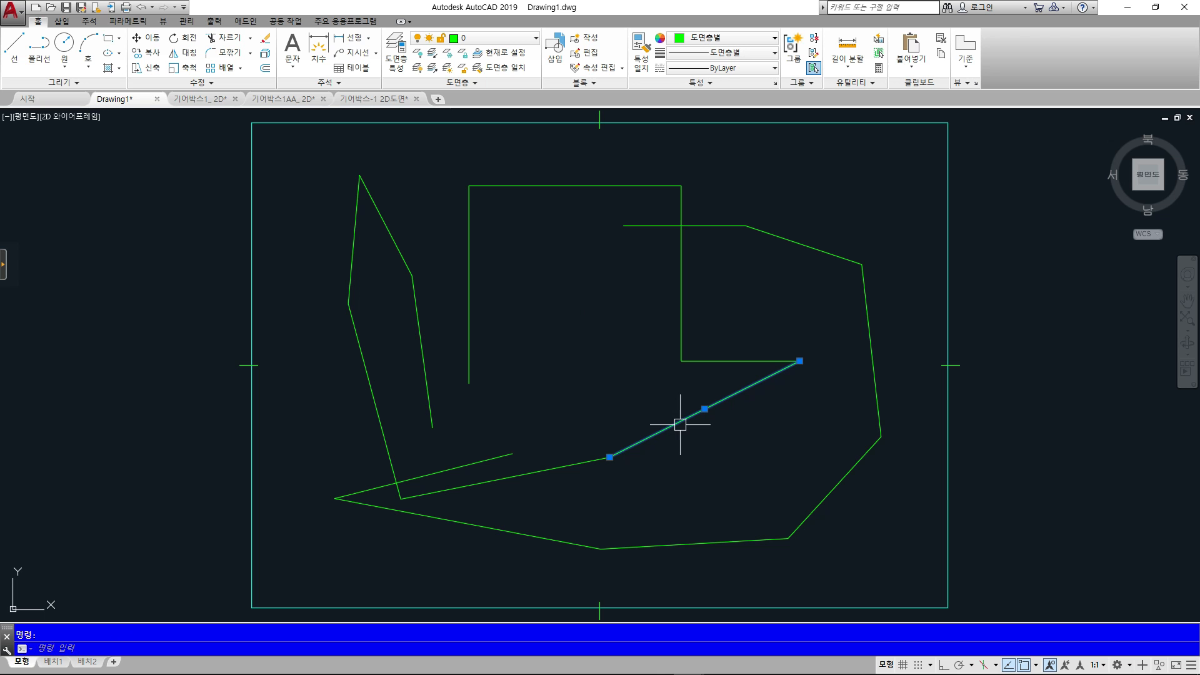
{"action": "left_click", "coordinate": [720, 361]}
{"action": "left_click", "coordinate": [681, 311]}
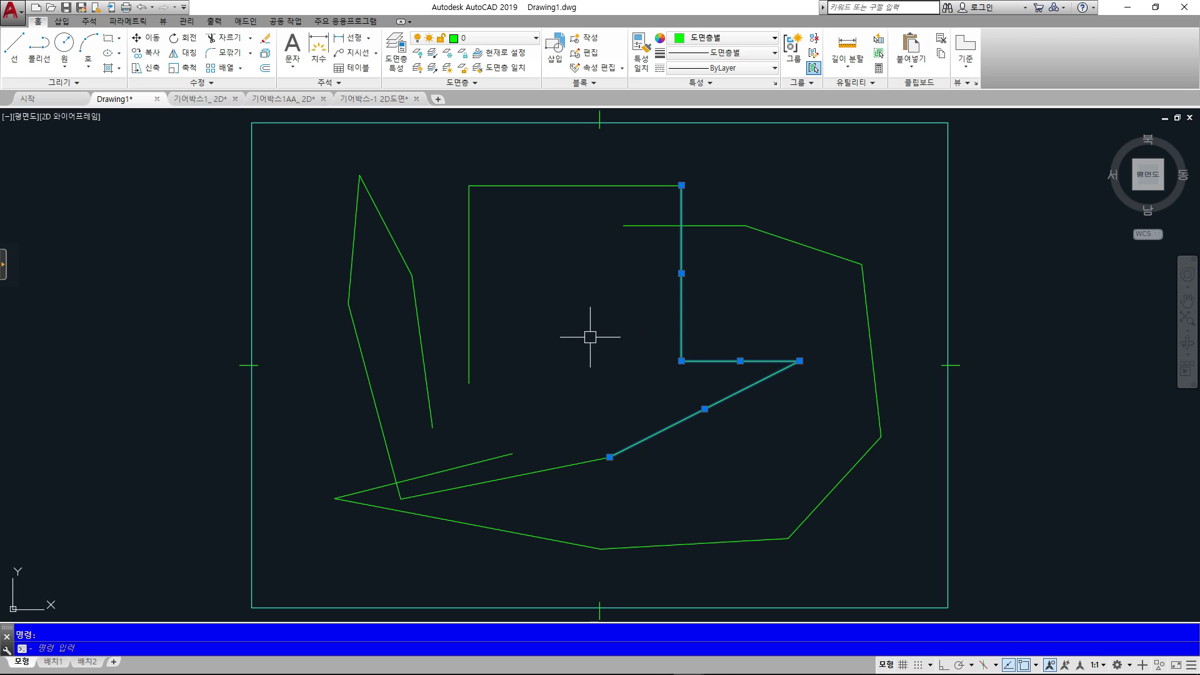
{"action": "key", "text": "Delete"}
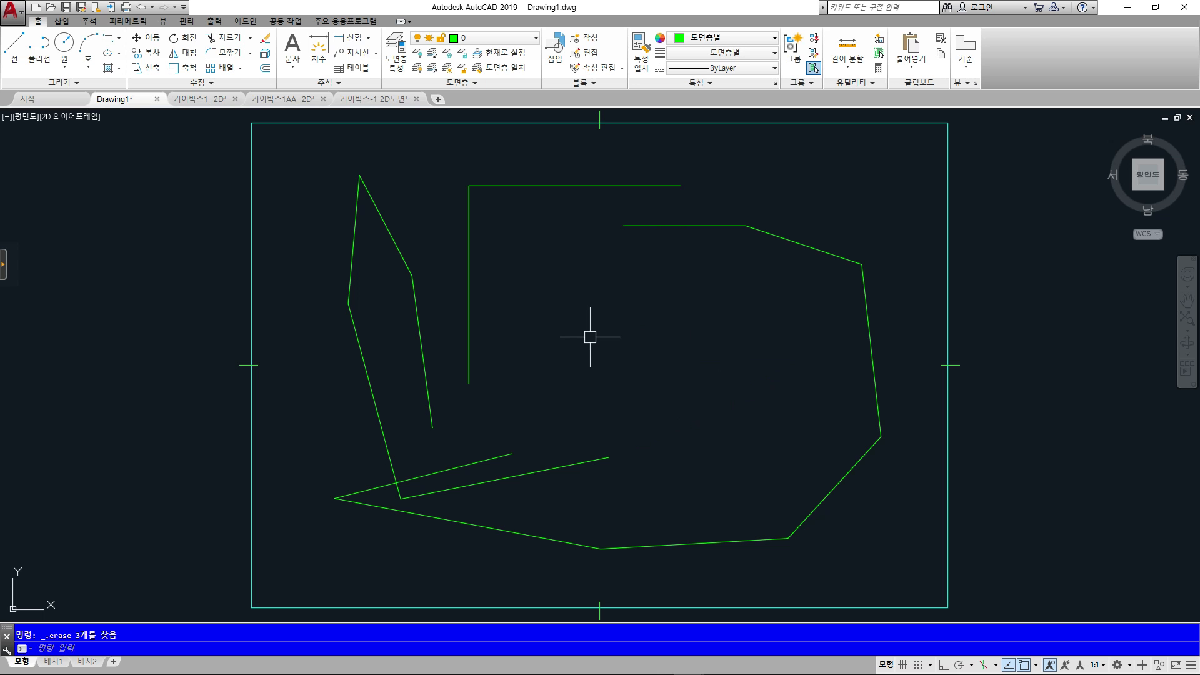
{"action": "left_click", "coordinate": [919, 553]}
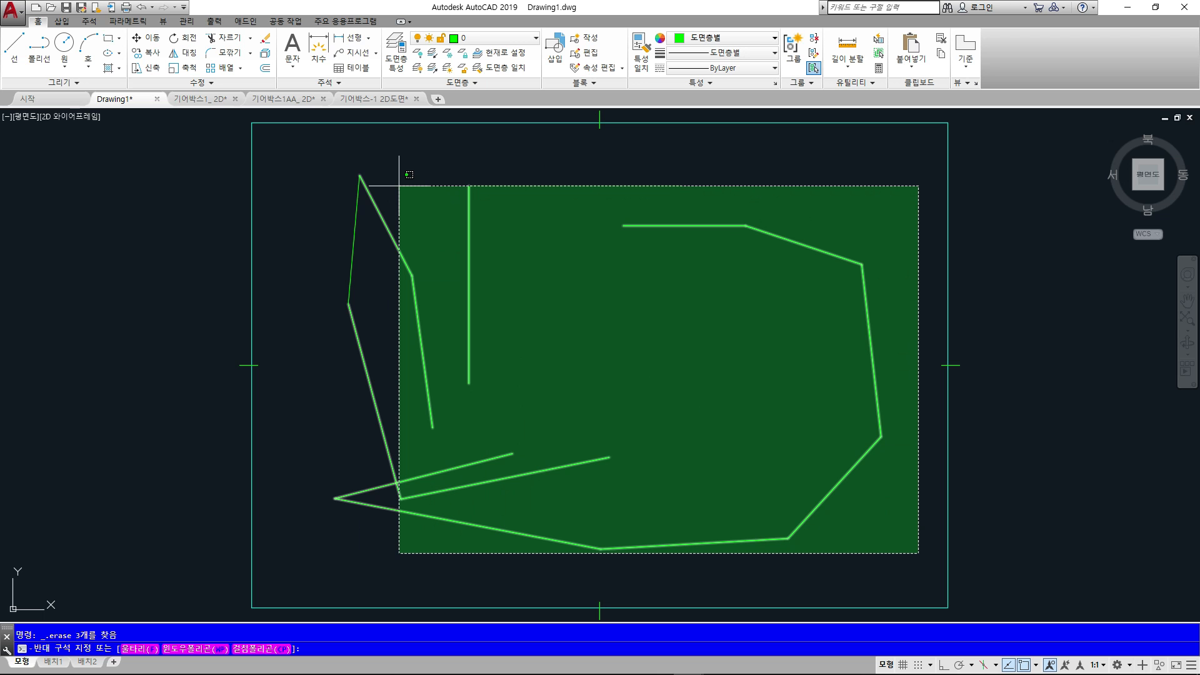
{"action": "left_click_drag", "start_coordinate": [384, 454], "coordinate": [387, 459]}
{"action": "left_click_drag", "start_coordinate": [376, 507], "coordinate": [379, 522]}
{"action": "key", "text": "Escape"}
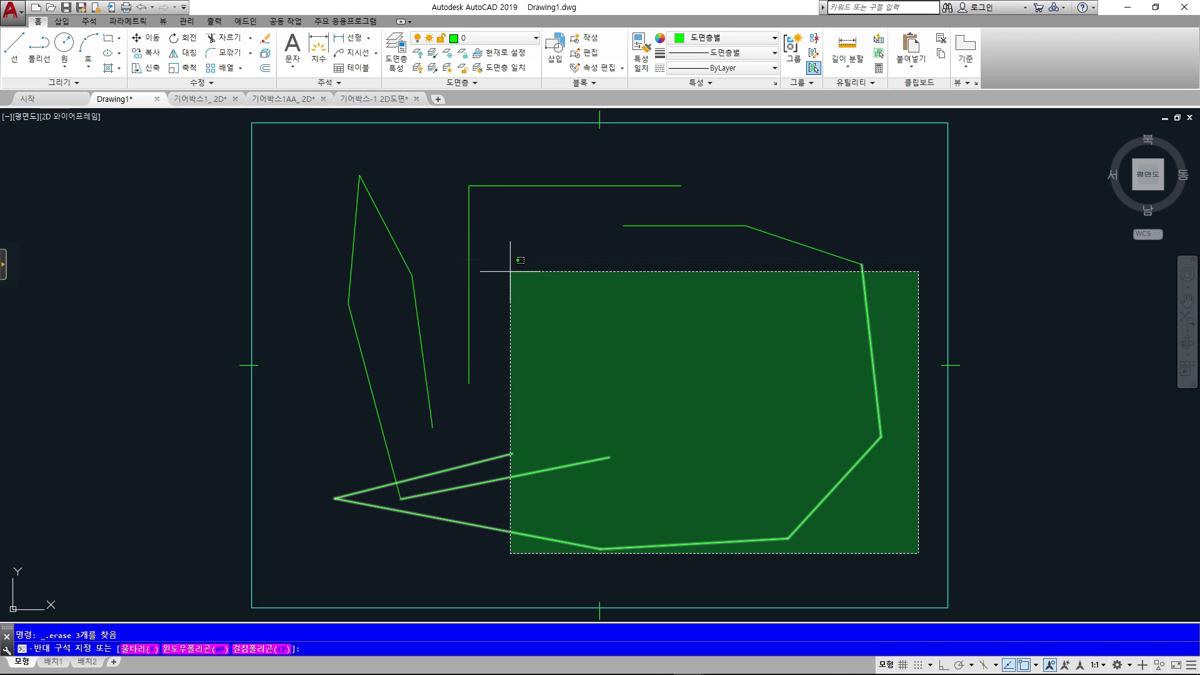
{"action": "key", "text": "Escape"}
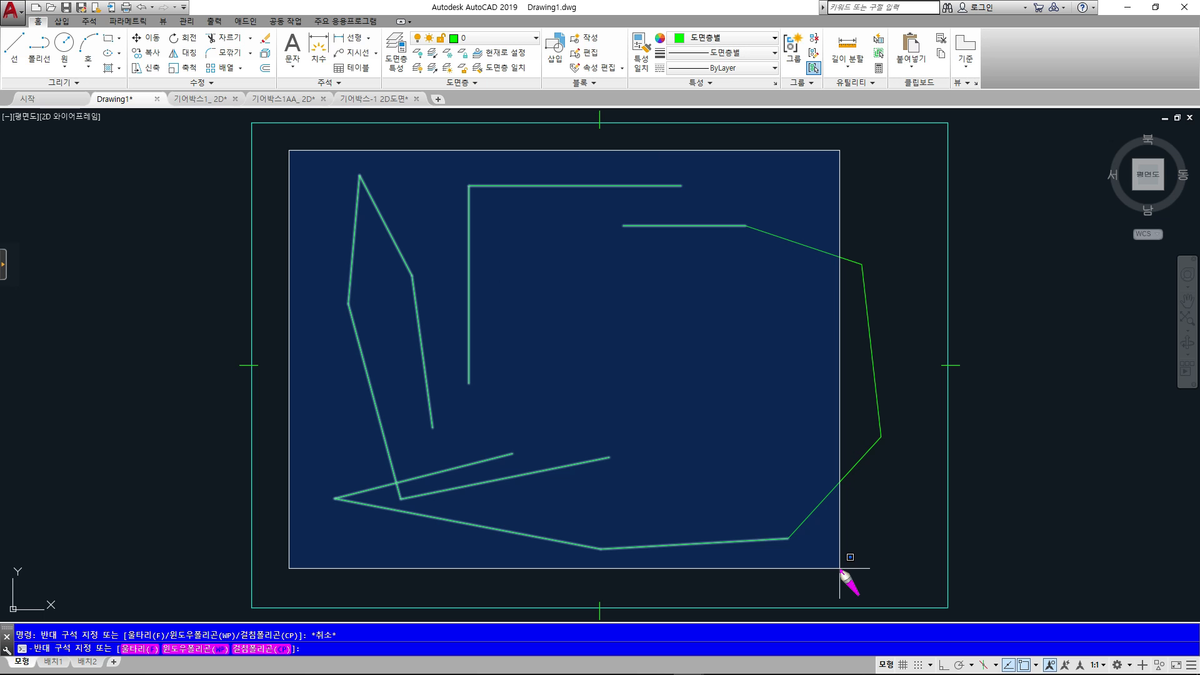
{"action": "left_click_drag", "start_coordinate": [706, 190], "coordinate": [735, 285]}
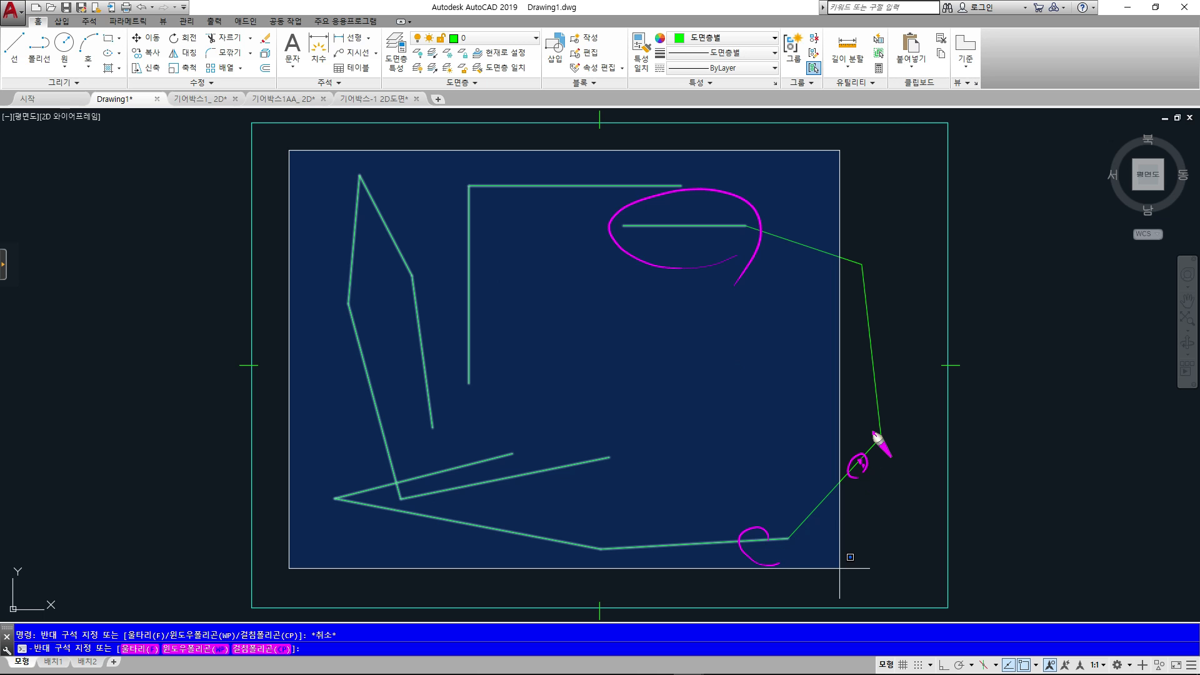
{"action": "key", "text": "Escape"}
{"action": "key", "text": "Escape"}
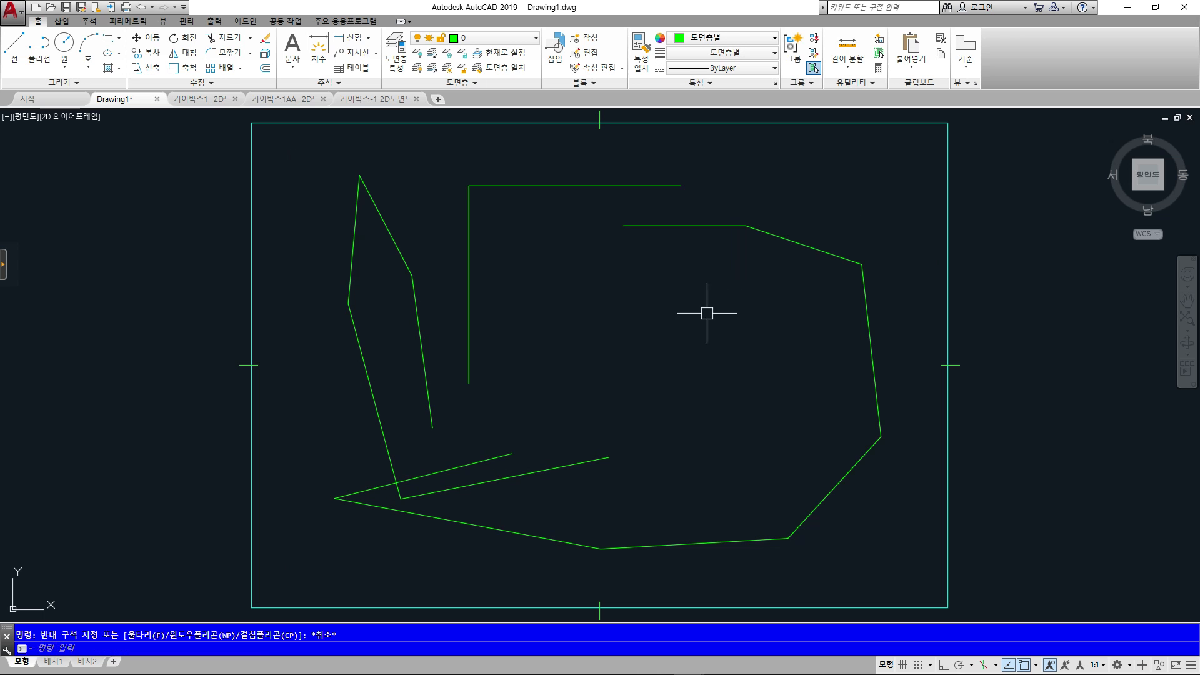
{"action": "left_click", "coordinate": [903, 157]}
{"action": "key", "text": "Escape"}
{"action": "left_click", "coordinate": [330, 573]}
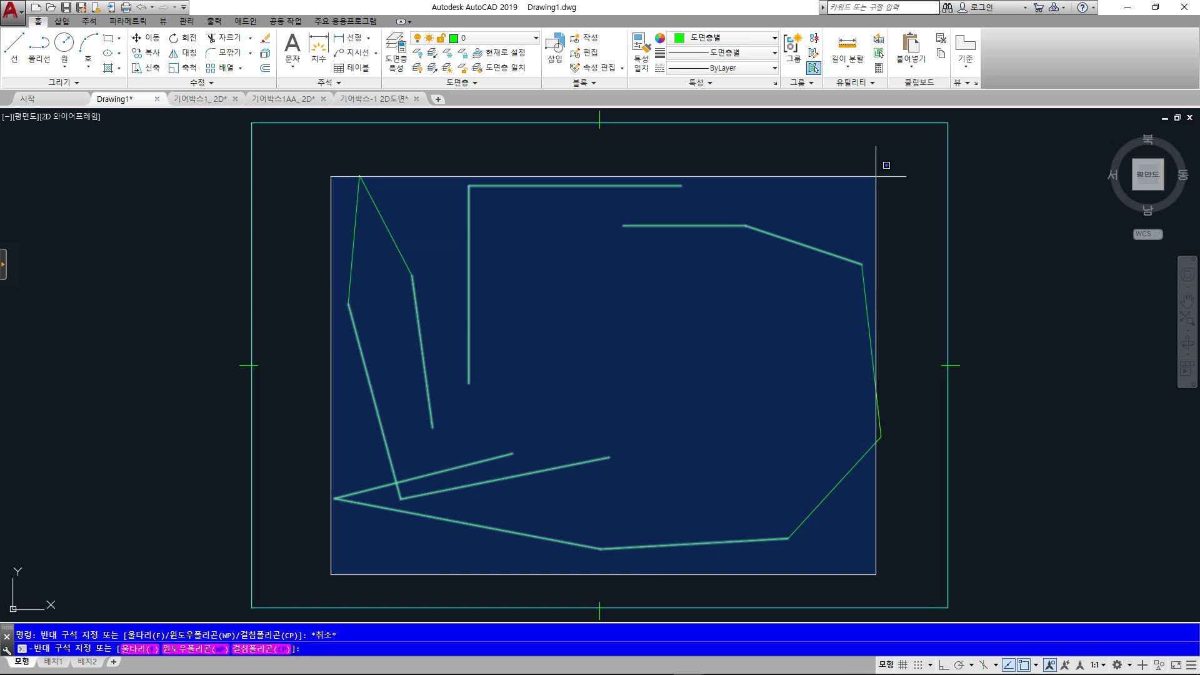
{"action": "key", "text": "Escape"}
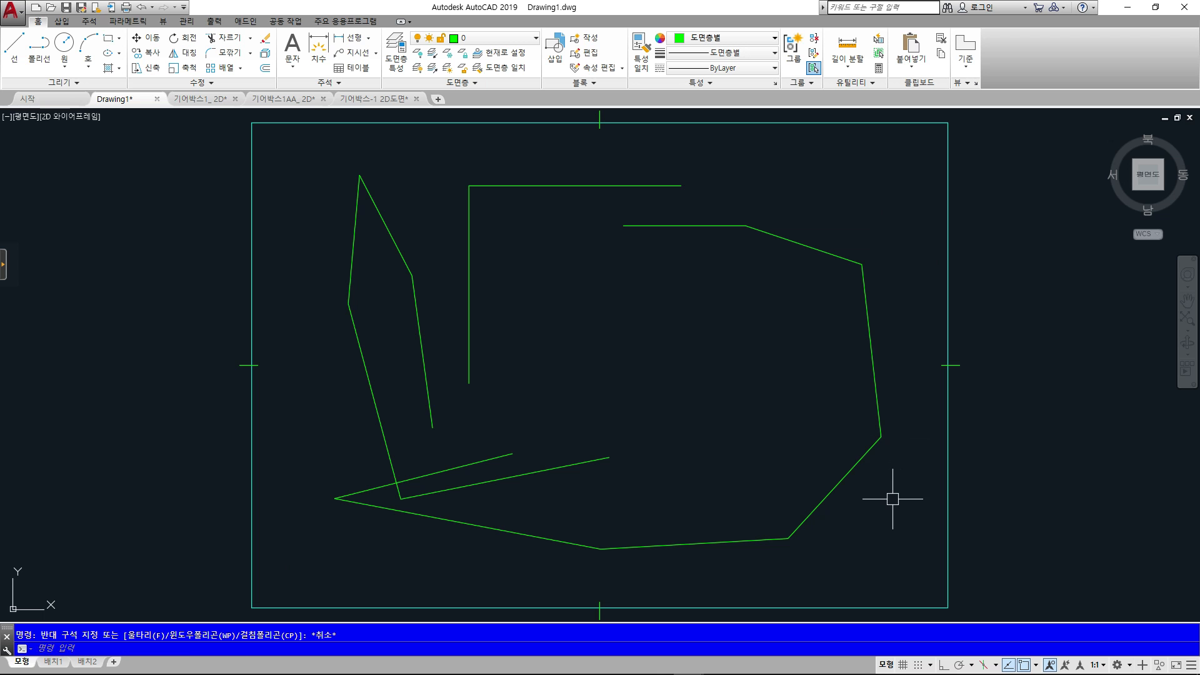
Delete all remaining practice lines inside the border using a crossing selection, leaving out the border and centre marks
{"action": "left_click", "coordinate": [901, 555]}
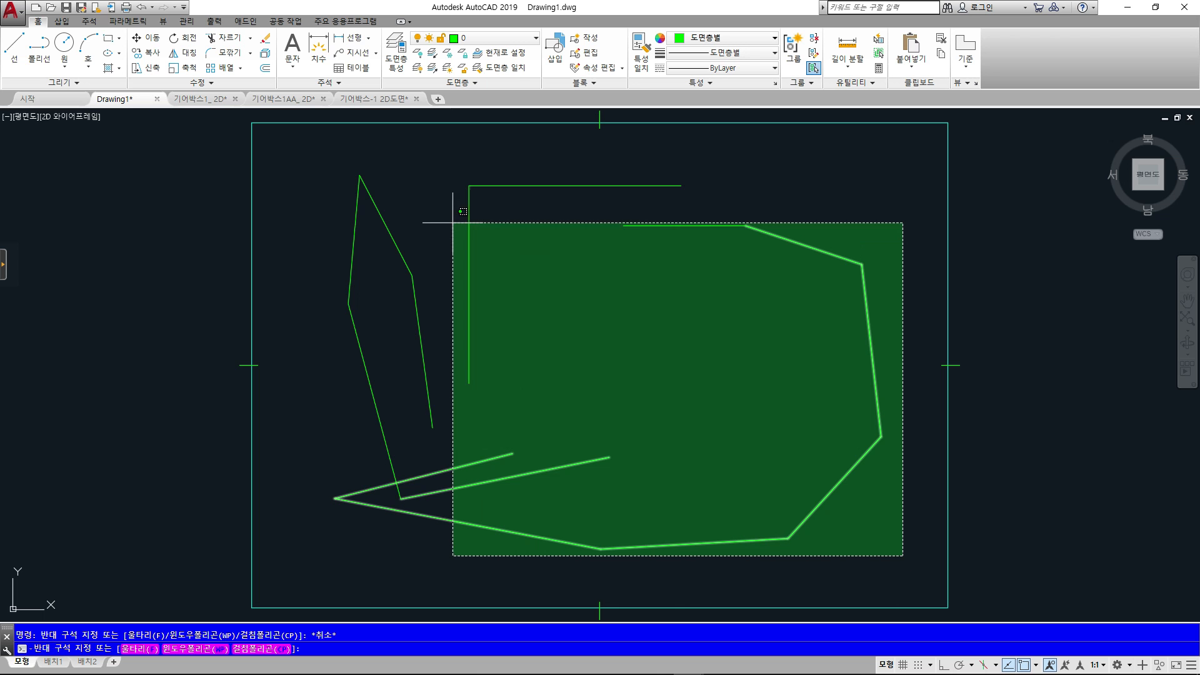
{"action": "left_click", "coordinate": [355, 151]}
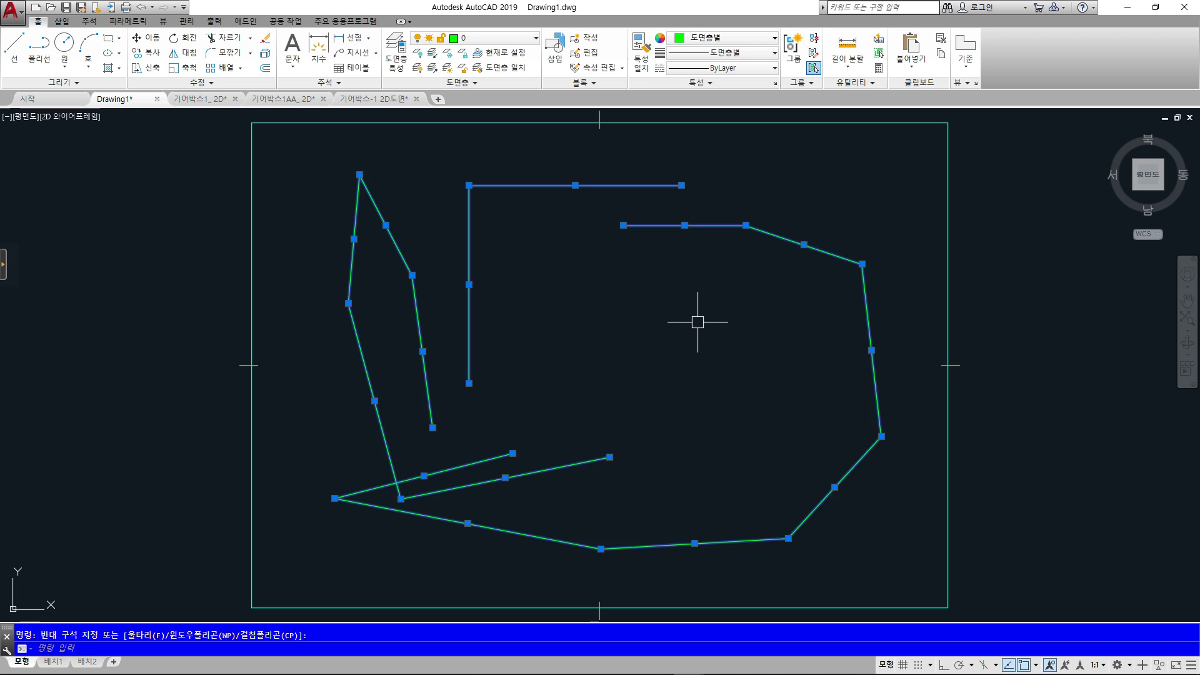
{"action": "key", "text": "Delete"}
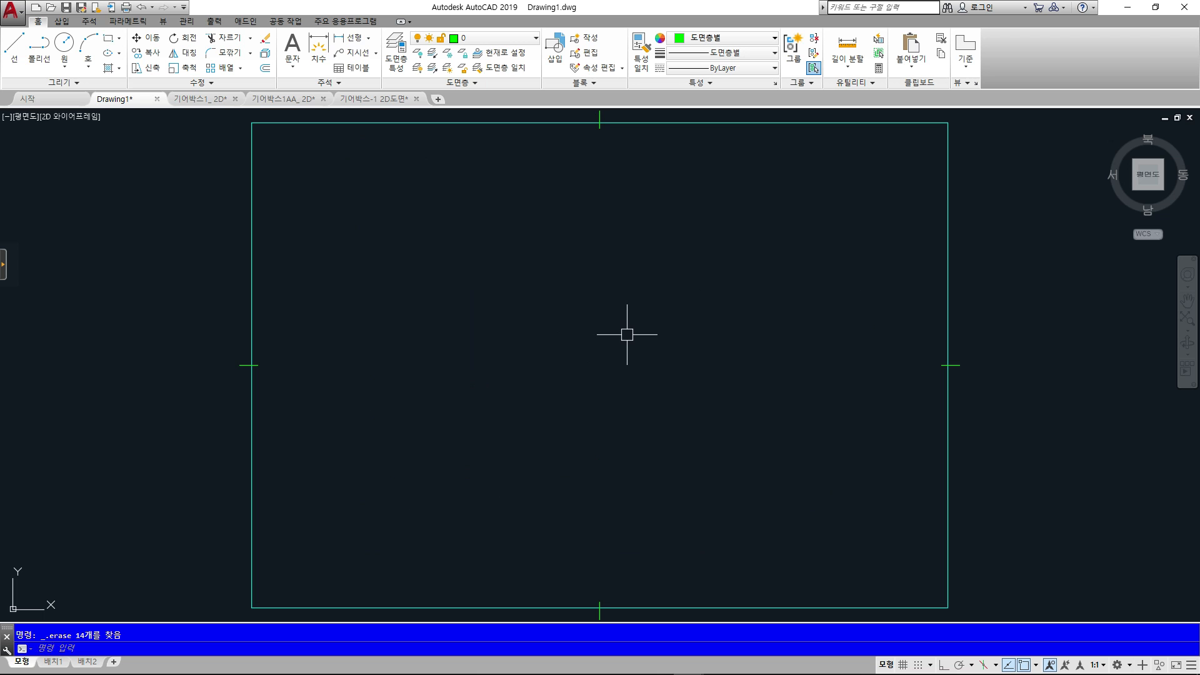
Draw a closed square with 50 mm sides in the left half of the sheet using the Line command with Ortho mode on
{"action": "key", "text": "Return"}
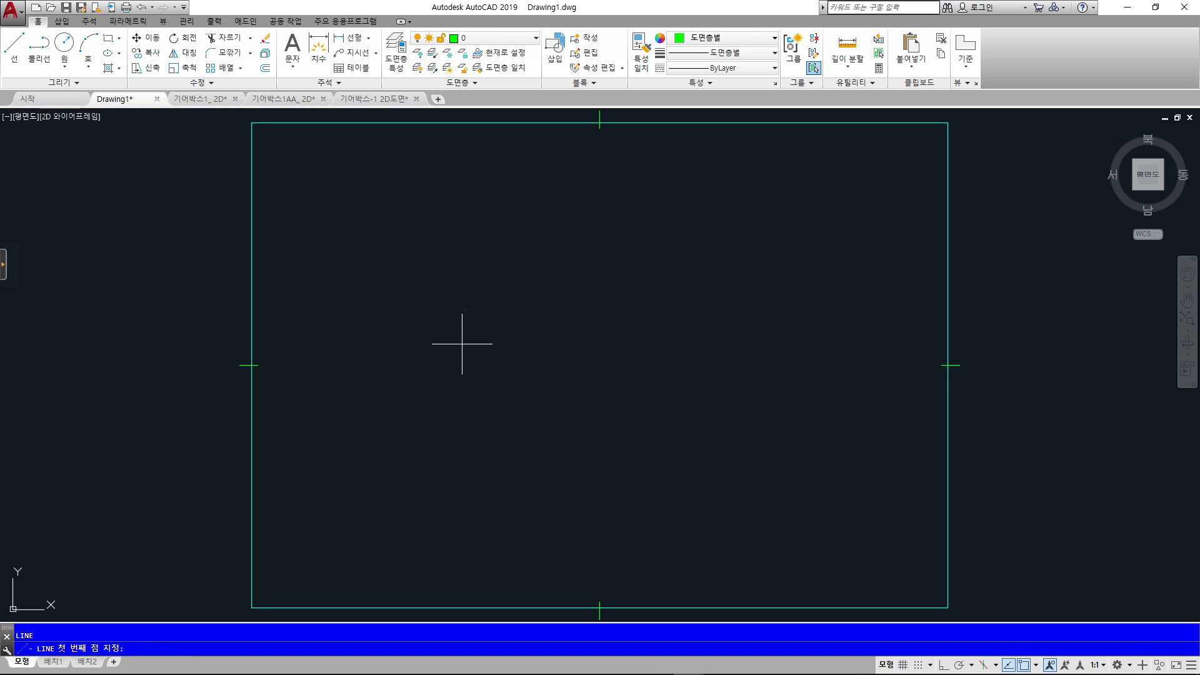
{"action": "left_click", "coordinate": [457, 354]}
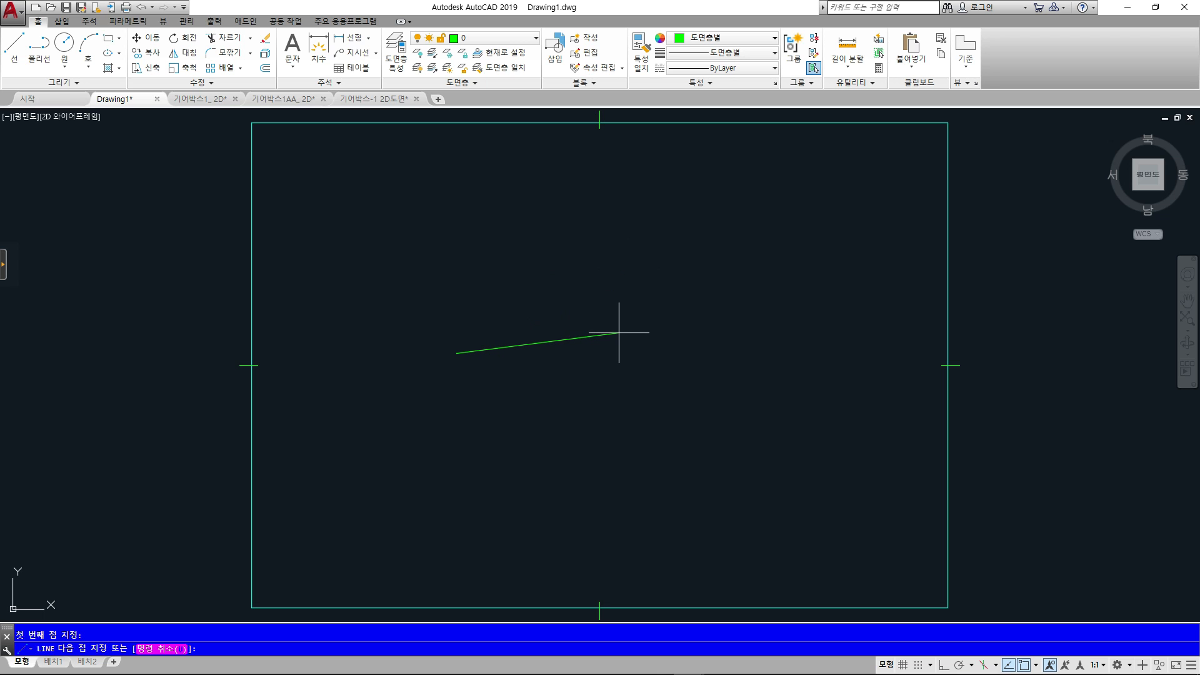
{"action": "key", "text": "F8"}
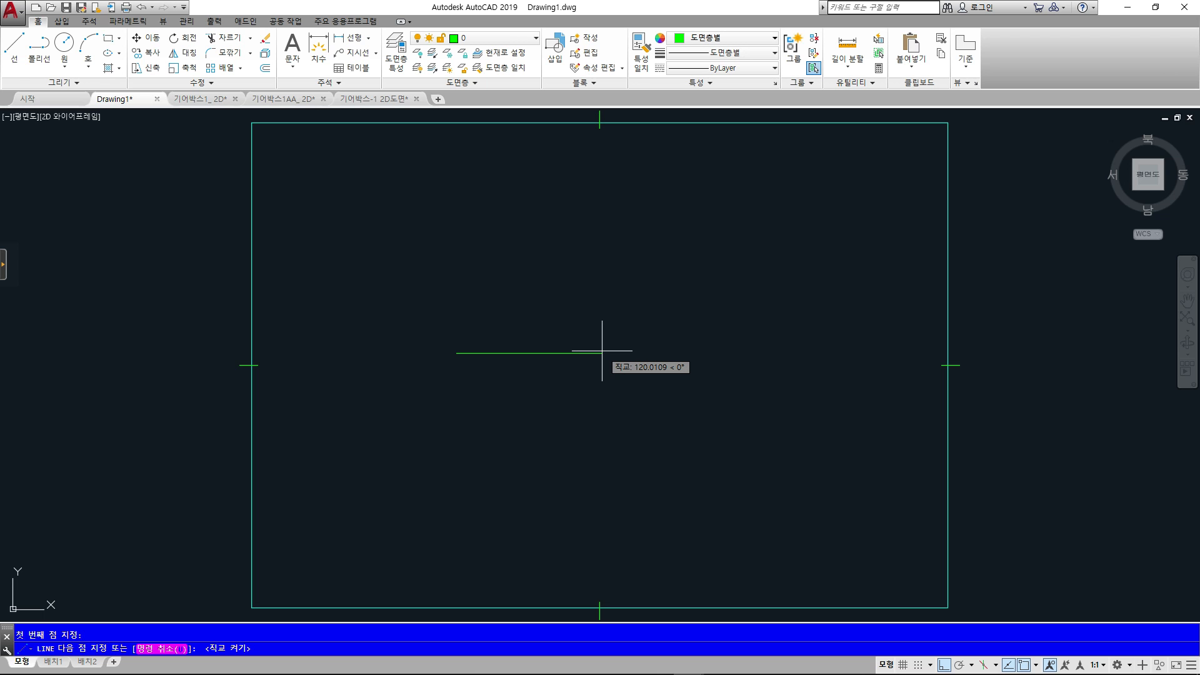
{"action": "type", "text": "50"}
{"action": "key", "text": "Return"}
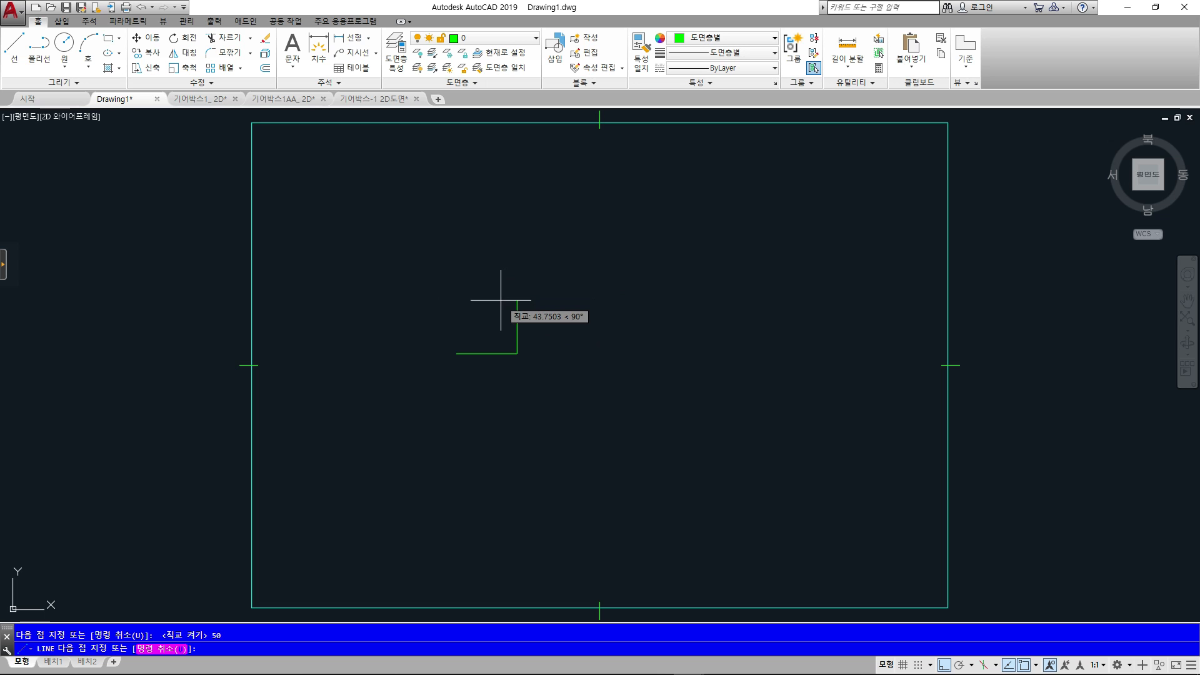
{"action": "scroll", "coordinate": [486, 308], "scroll_direction": "up", "scroll_amount": 4}
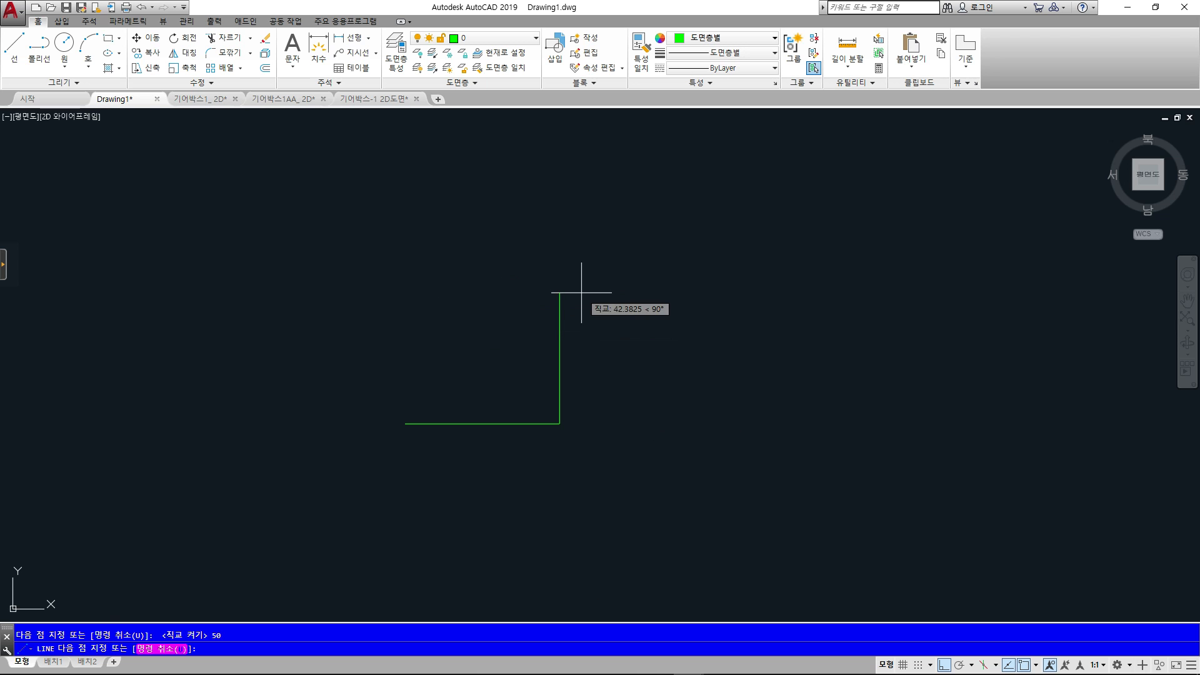
{"action": "key", "text": "Return"}
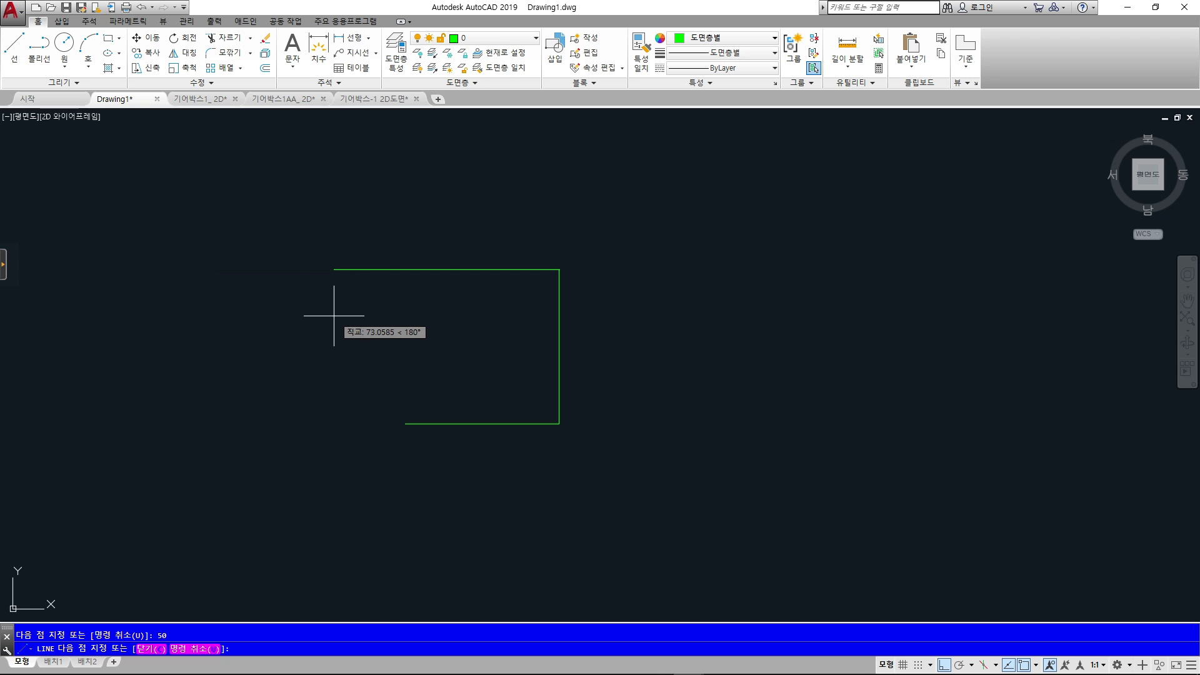
{"action": "type", "text": "50"}
{"action": "key", "text": "Return"}
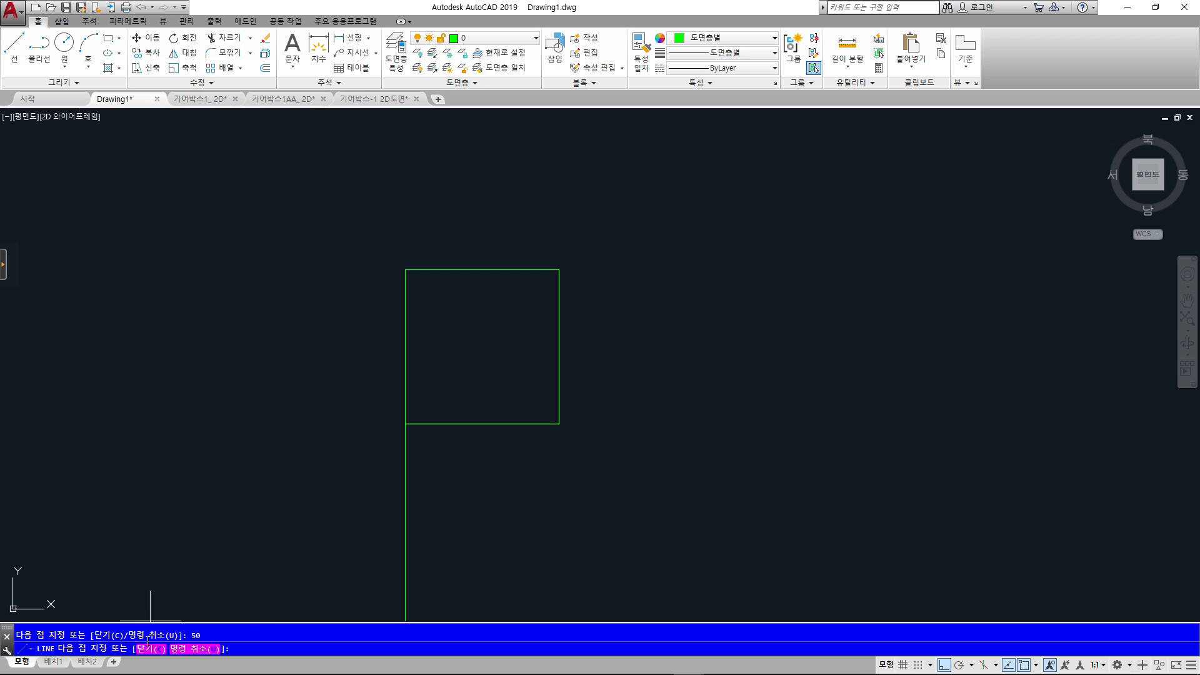
{"action": "type", "text": "50"}
{"action": "key", "text": "Return"}
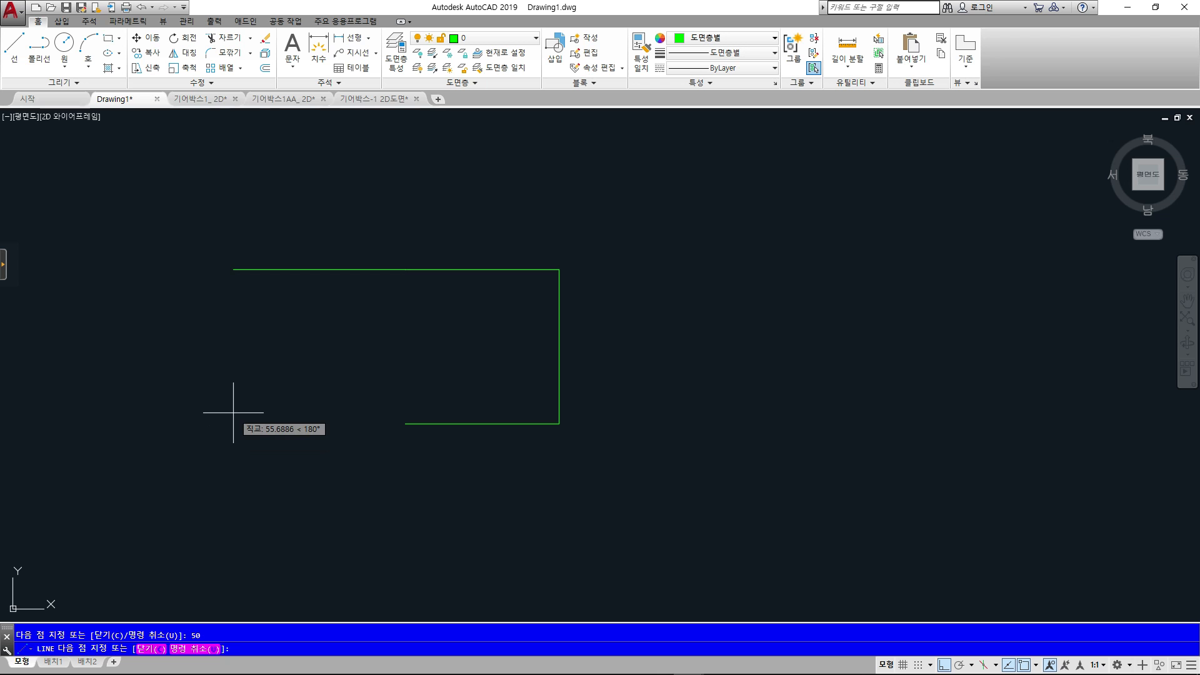
{"action": "type", "text": "c"}
{"action": "key", "text": "Return"}
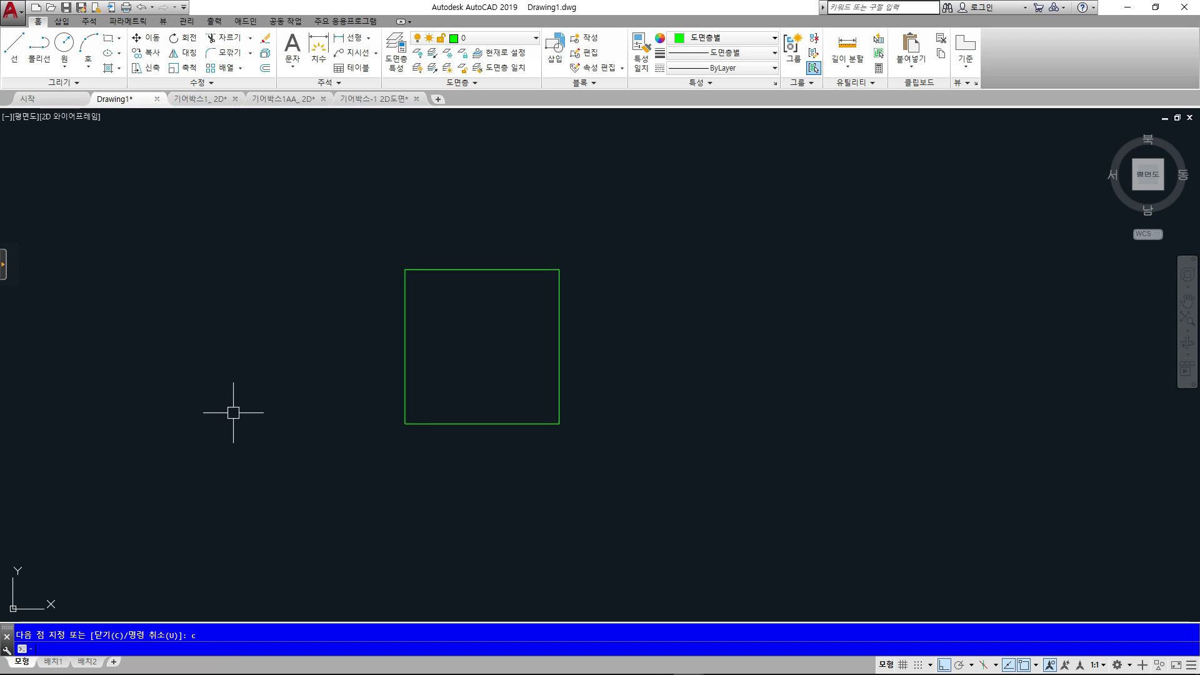
{"action": "scroll", "coordinate": [712, 356], "scroll_direction": "down", "scroll_amount": 2}
{"action": "middle_click_drag", "start_coordinate": [723, 351], "coordinate": [547, 385]}
{"action": "key", "text": "Escape"}
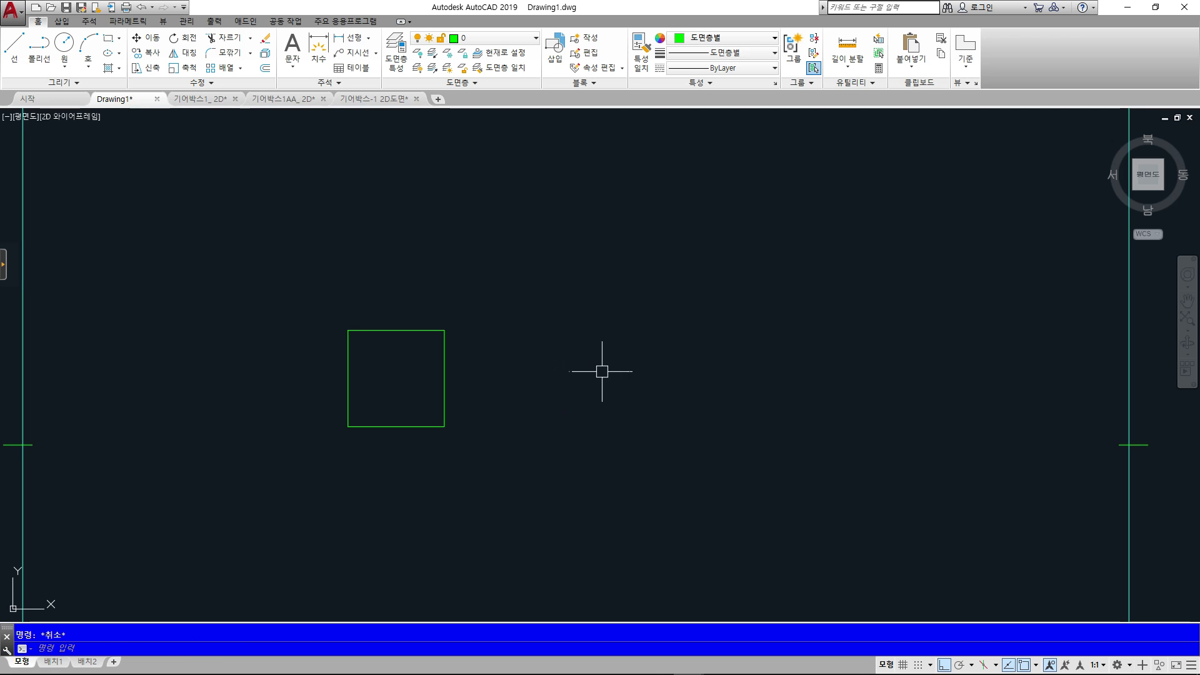
{"action": "key", "text": "Return"}
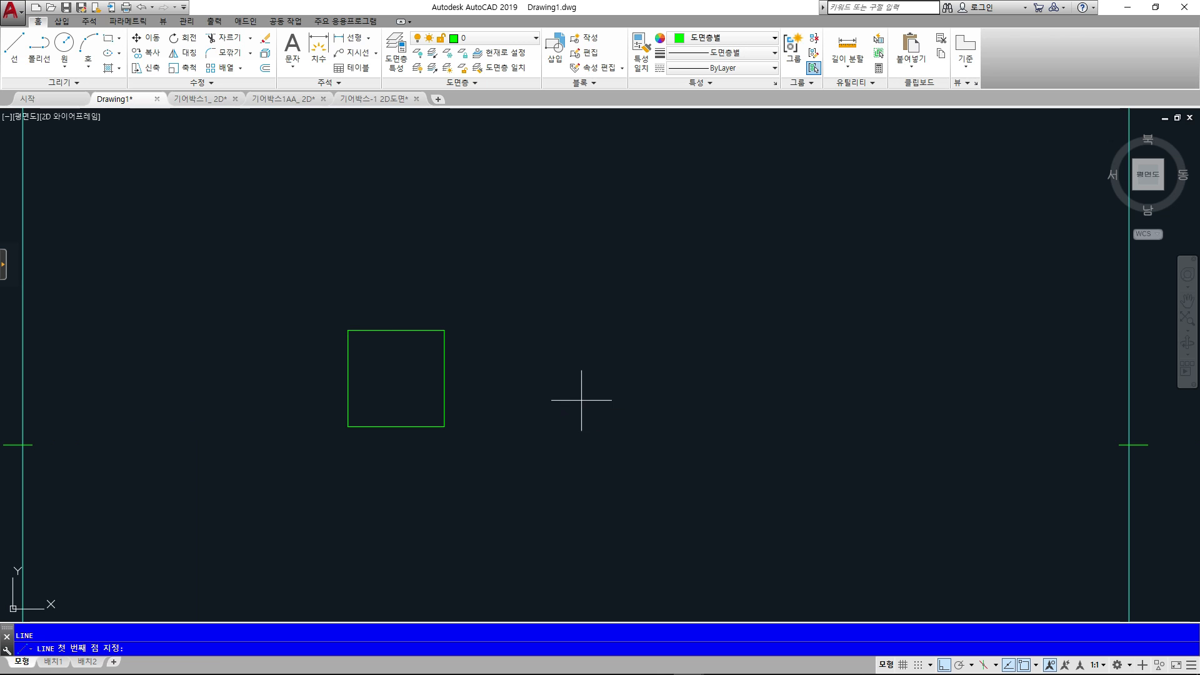
{"action": "left_click", "coordinate": [581, 400]}
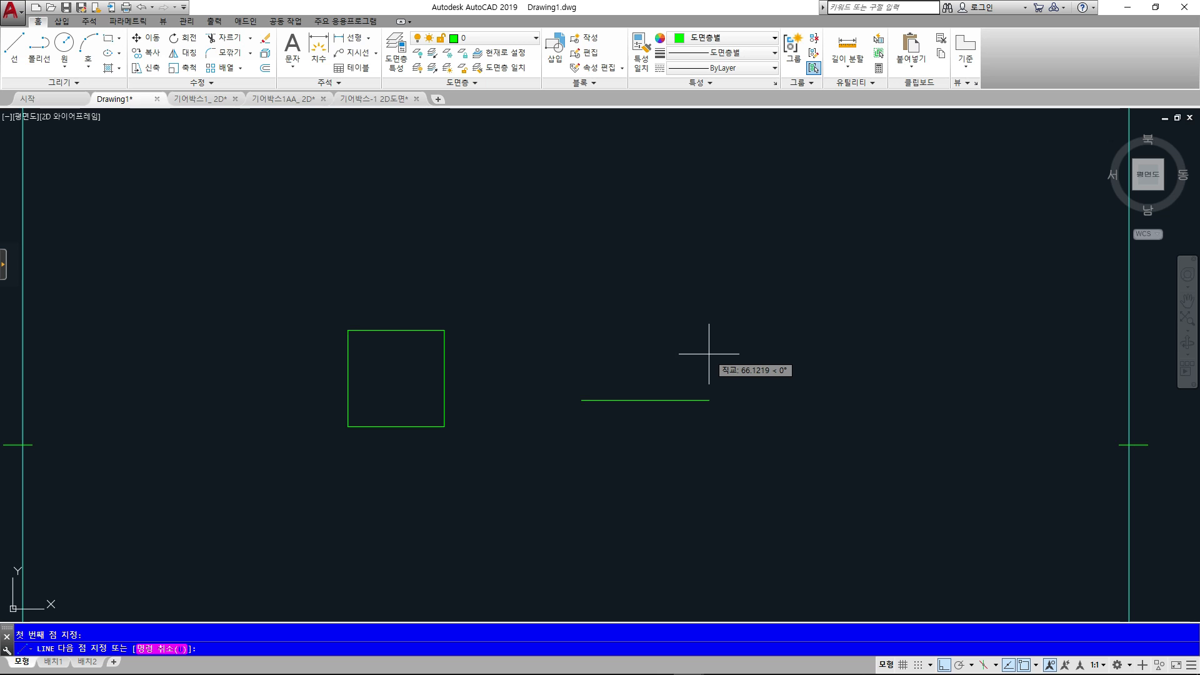
{"action": "key", "text": "F8"}
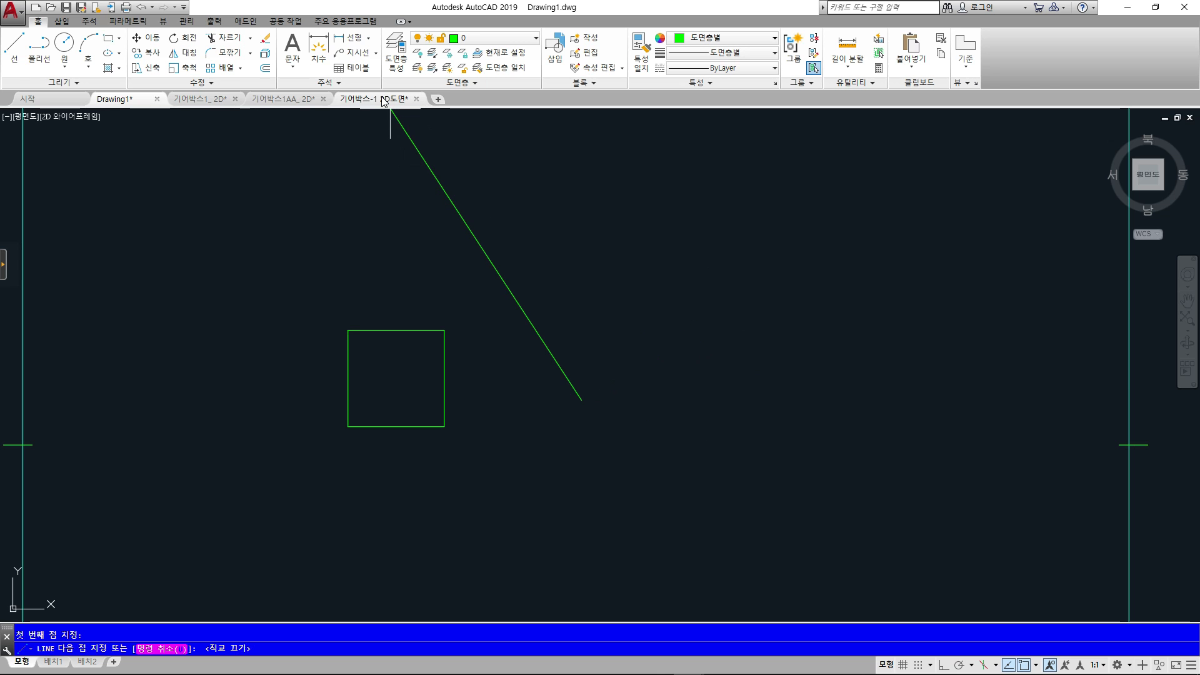
{"action": "key", "text": "Escape"}
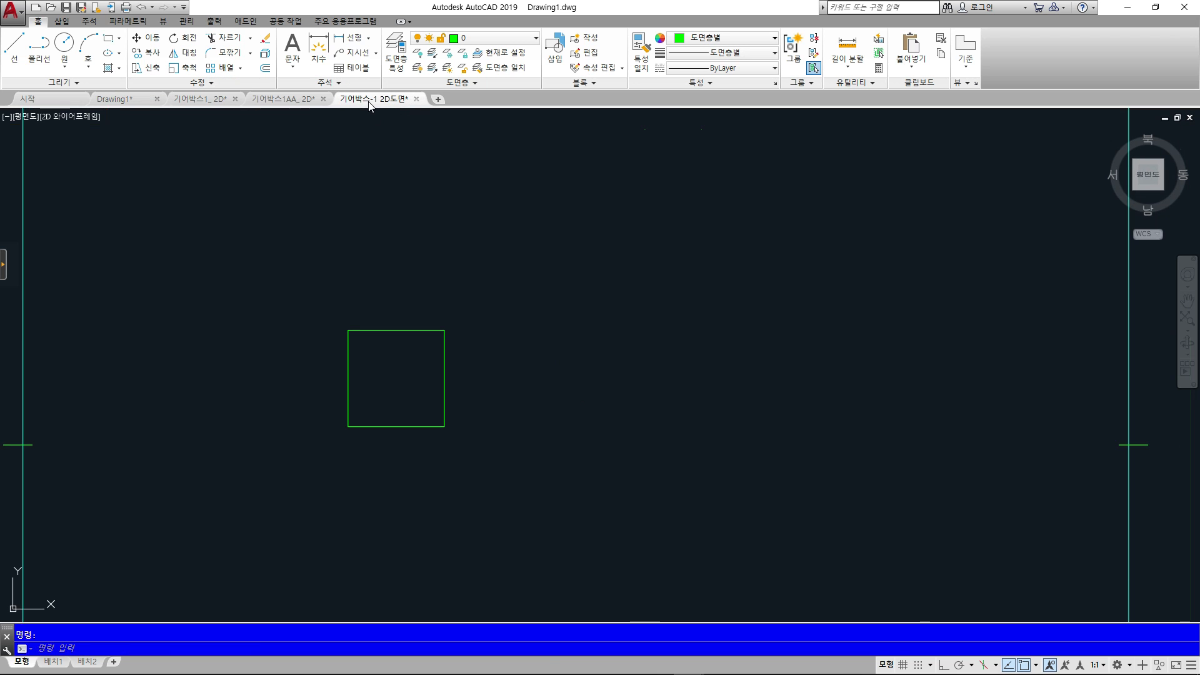
Switch to the 기어박스-1 2D도면 drawing and examine the centre-hole symbol and its KS A ISO 6411-1 leader note at the shaft's right end
{"action": "scroll", "coordinate": [512, 308], "scroll_direction": "down", "scroll_amount": 6}
{"action": "middle_click_drag", "start_coordinate": [512, 298], "coordinate": [442, 187]}
{"action": "scroll", "coordinate": [468, 418], "scroll_direction": "up", "scroll_amount": 6}
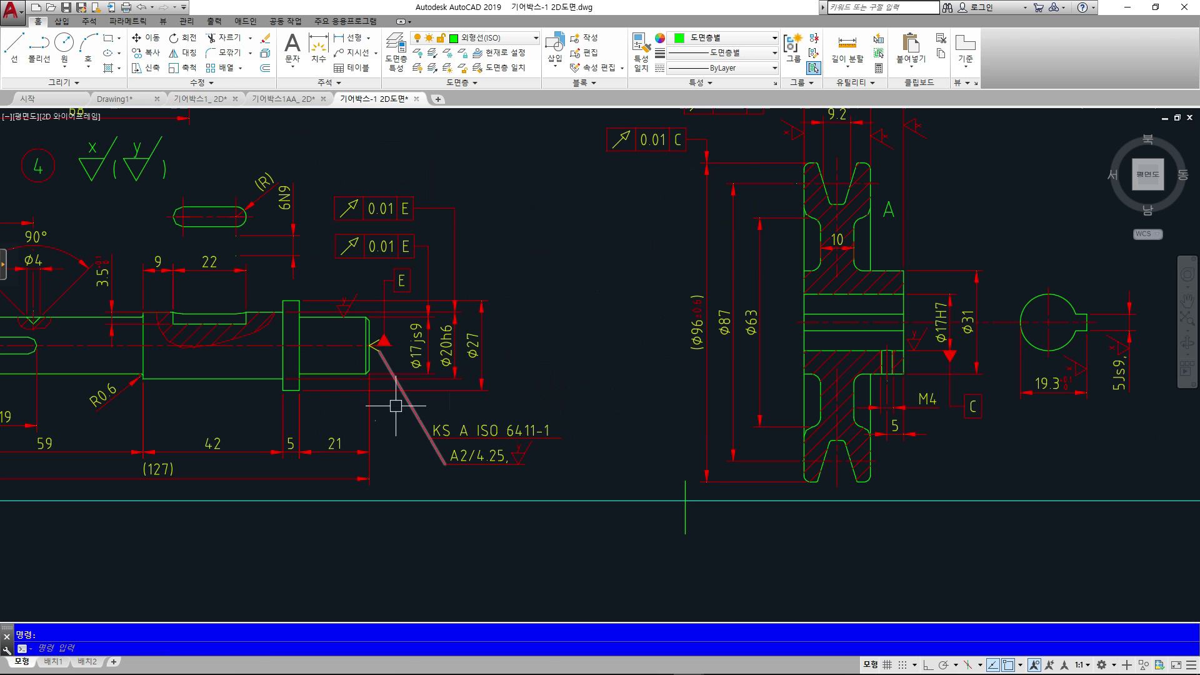
{"action": "scroll", "coordinate": [395, 406], "scroll_direction": "up", "scroll_amount": 6}
{"action": "left_click", "coordinate": [403, 319]}
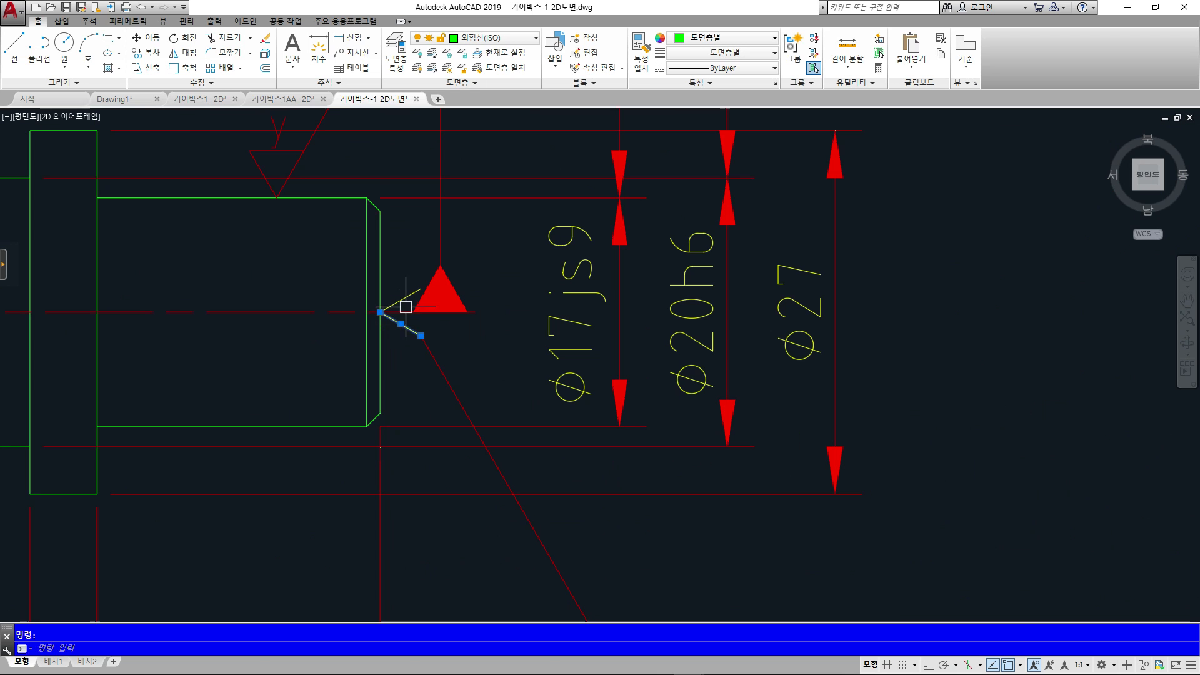
{"action": "scroll", "coordinate": [462, 350], "scroll_direction": "down", "scroll_amount": 4}
{"action": "key", "text": "Escape"}
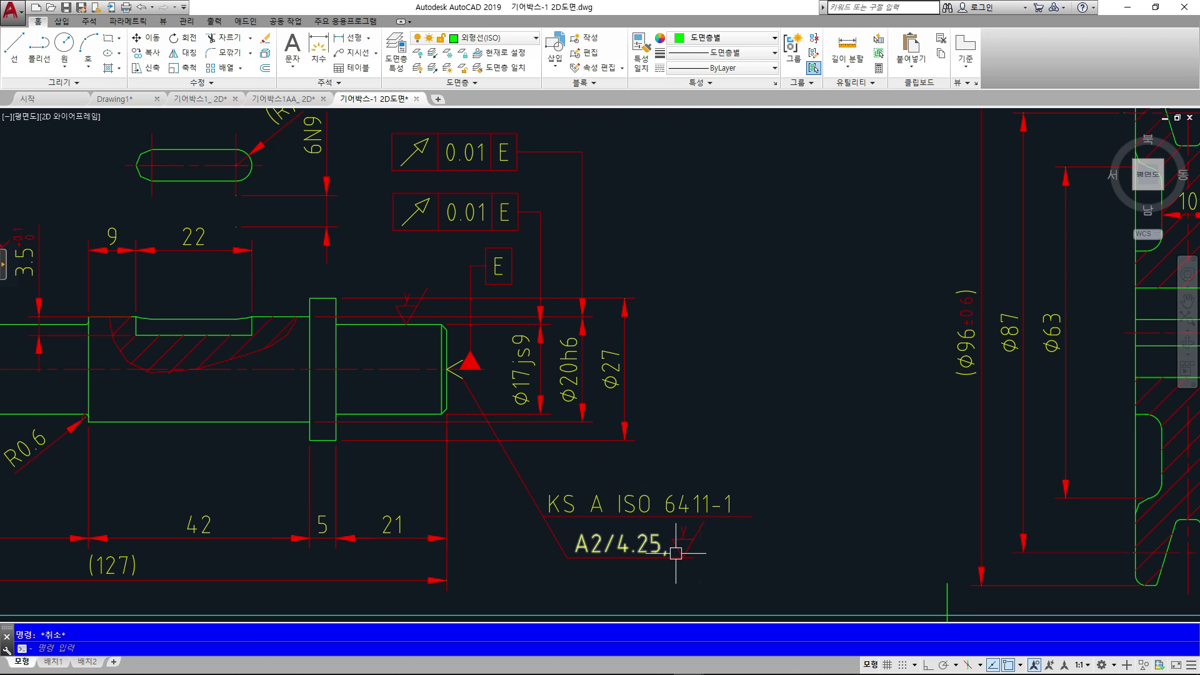
{"action": "scroll", "coordinate": [678, 550], "scroll_direction": "up", "scroll_amount": 2}
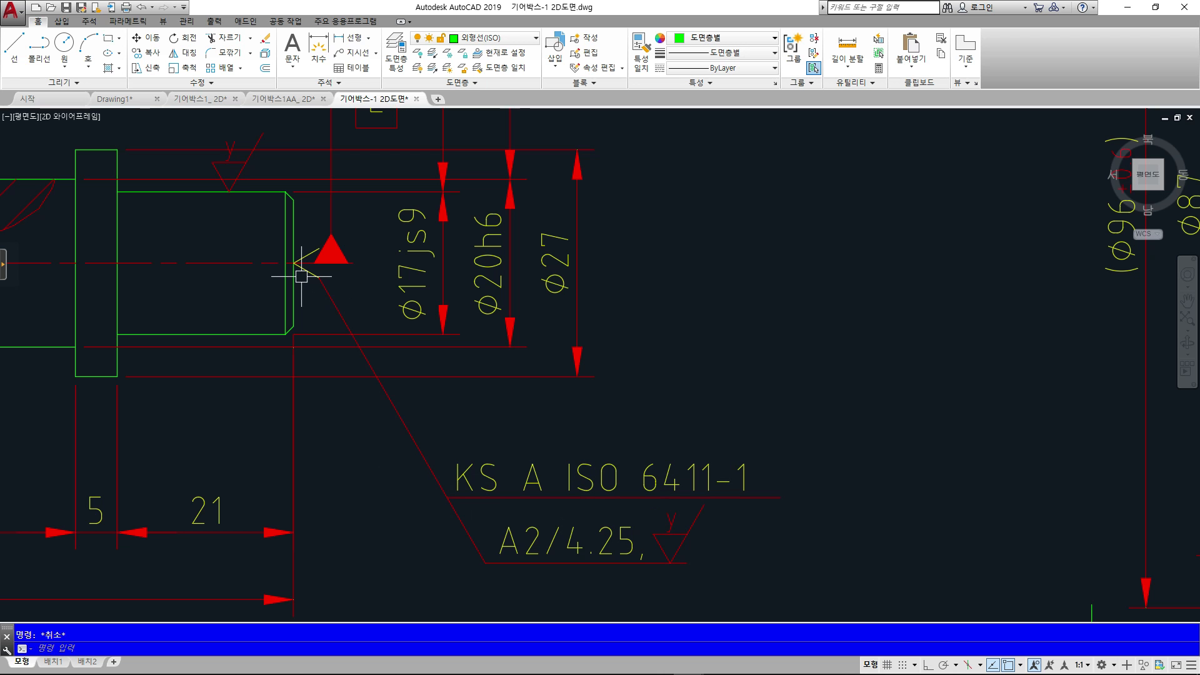
Examine the surface finish symbols next to part number 1 in the gearbox drawing
{"action": "scroll", "coordinate": [341, 302], "scroll_direction": "down", "scroll_amount": 6}
{"action": "middle_click_drag", "start_coordinate": [381, 313], "coordinate": [588, 619]}
{"action": "middle_click_drag", "start_coordinate": [540, 314], "coordinate": [526, 509]}
{"action": "scroll", "coordinate": [550, 375], "scroll_direction": "up", "scroll_amount": 6}
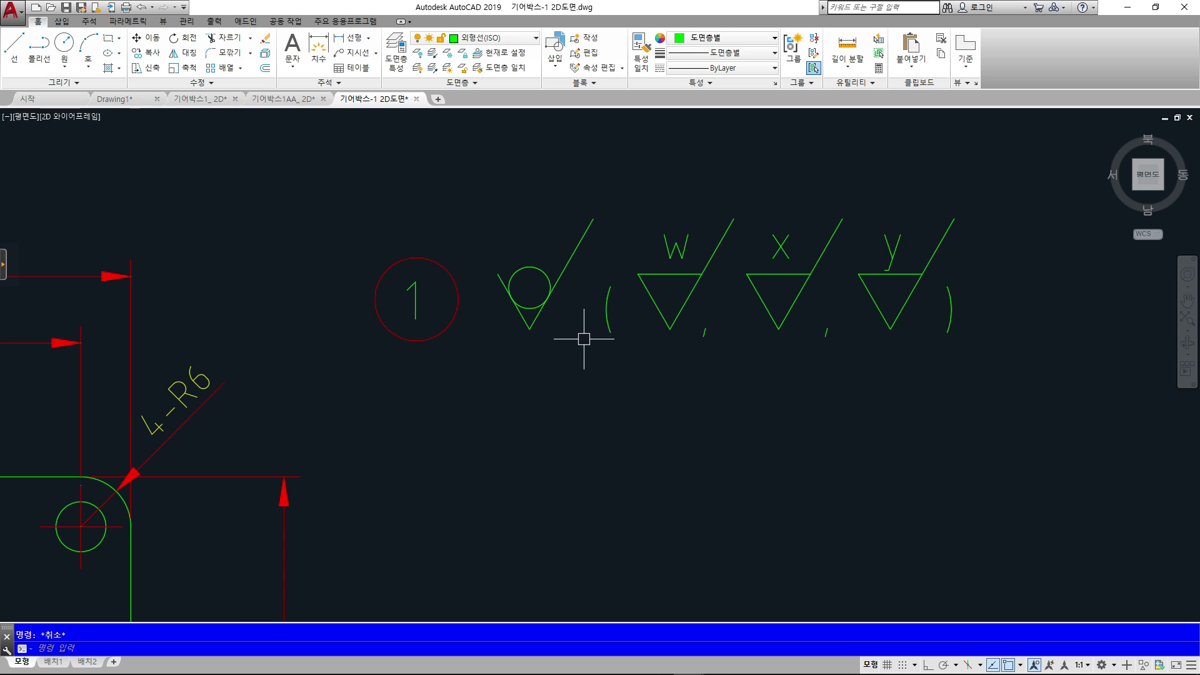
{"action": "left_click_drag", "start_coordinate": [547, 353], "coordinate": [586, 217]}
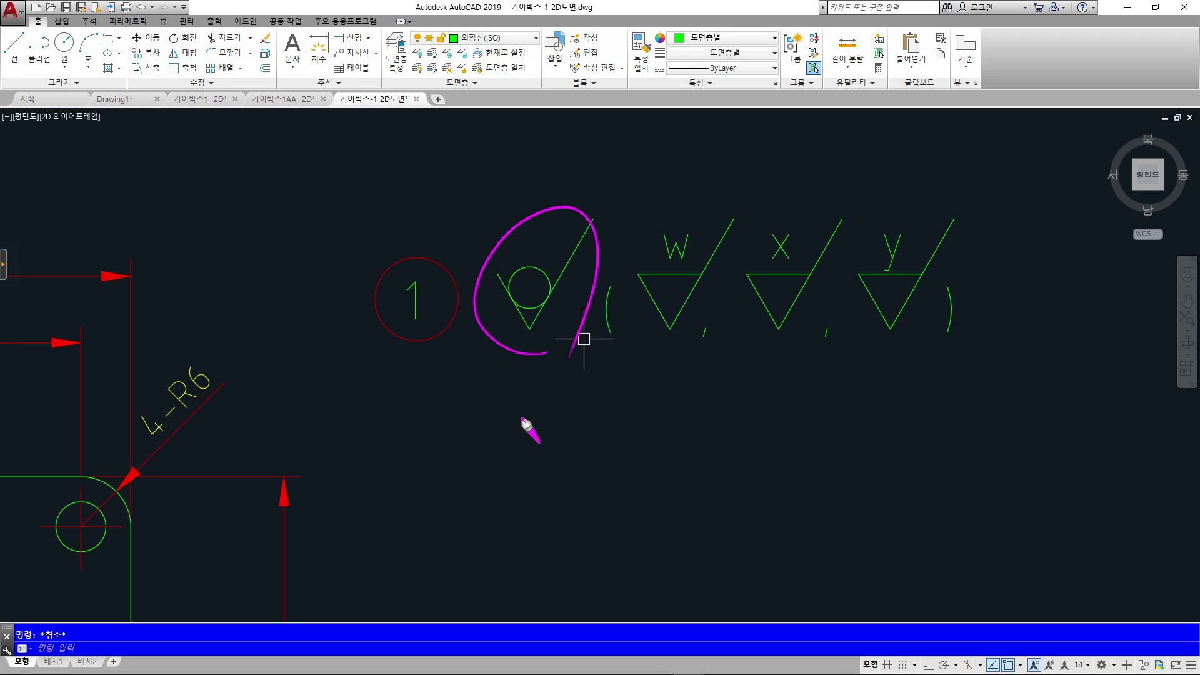
{"action": "key", "text": "Escape"}
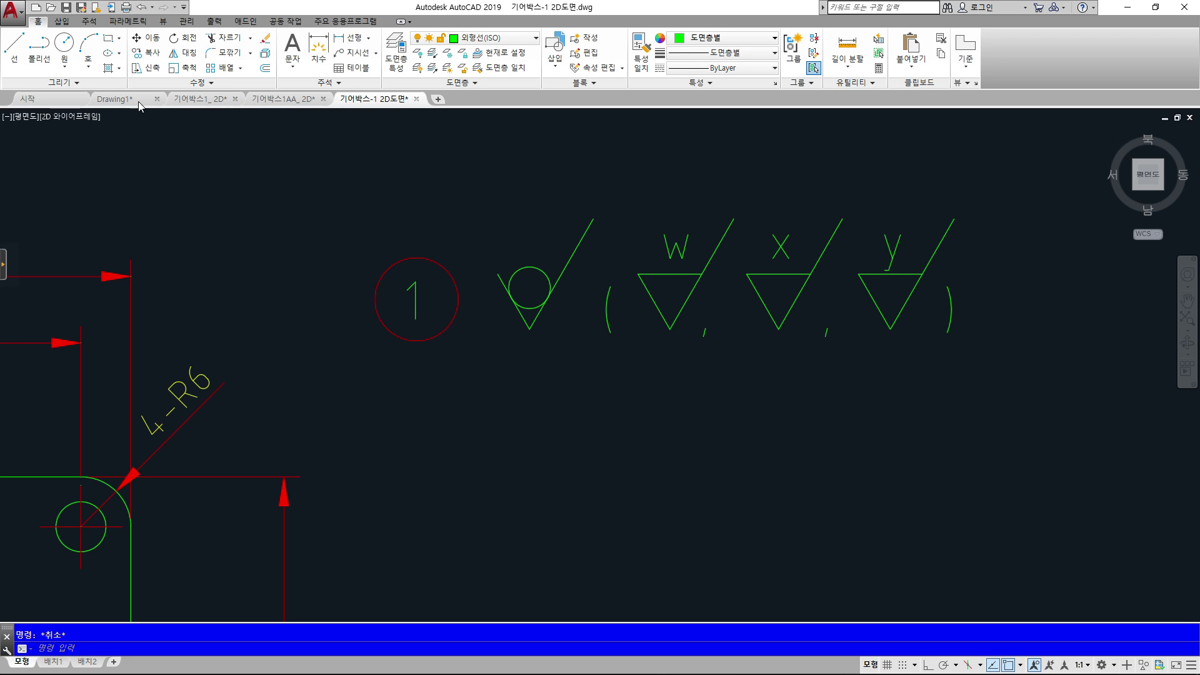
Switch back to Drawing1 and draw a single 3.5 mm line at a 30° angle to the right of the square
{"action": "mouse_move", "coordinate": [134, 104]}
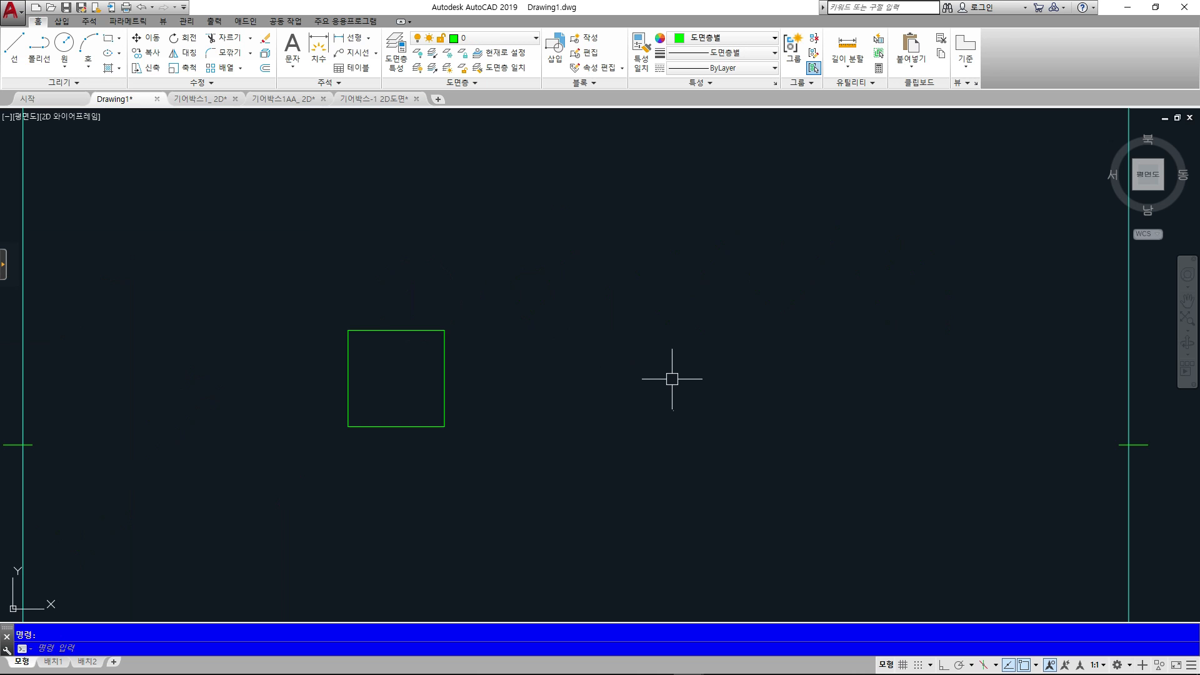
{"action": "scroll", "coordinate": [672, 380], "scroll_direction": "down", "scroll_amount": 2}
{"action": "type", "text": "l"}
{"action": "key", "text": "Return"}
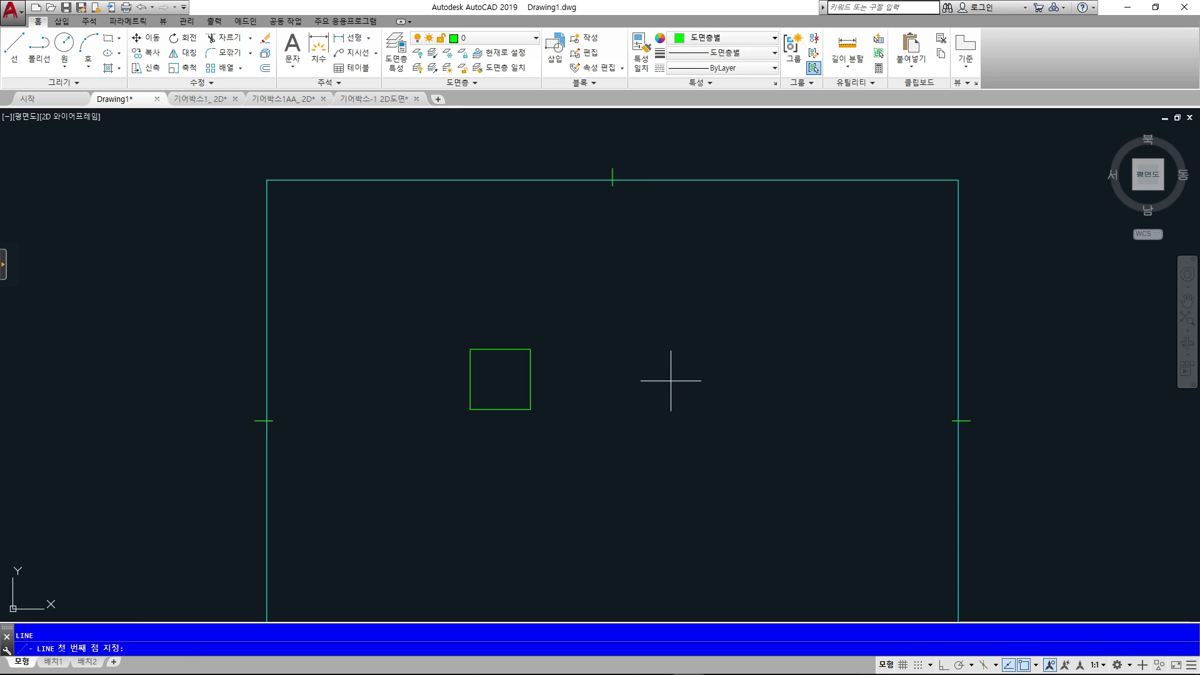
{"action": "left_click", "coordinate": [608, 400]}
{"action": "scroll", "coordinate": [684, 388], "scroll_direction": "up", "scroll_amount": 6}
{"action": "scroll", "coordinate": [550, 265], "scroll_direction": "down", "scroll_amount": 4}
{"action": "scroll", "coordinate": [508, 309], "scroll_direction": "down", "scroll_amount": 2}
{"action": "scroll", "coordinate": [500, 303], "scroll_direction": "up", "scroll_amount": 2}
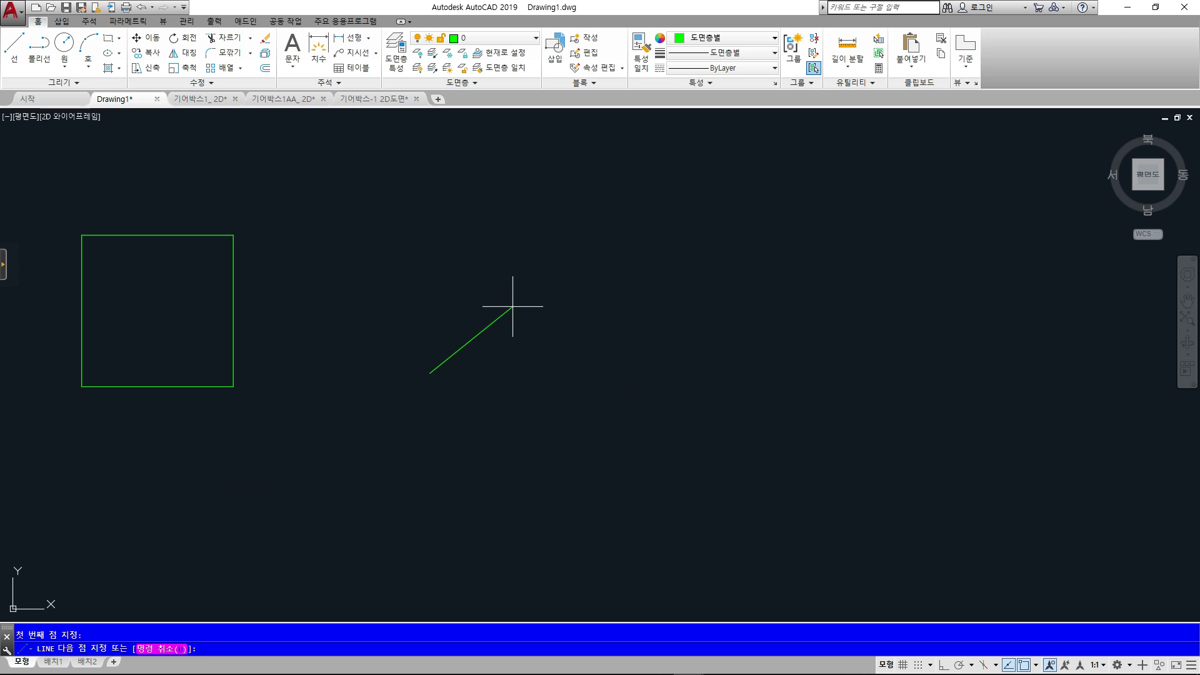
{"action": "type", "text": "<"}
{"action": "type", "text": "30"}
{"action": "type", "text": "3"}
{"action": "type", "text": ".5"}
{"action": "key", "text": "Return"}
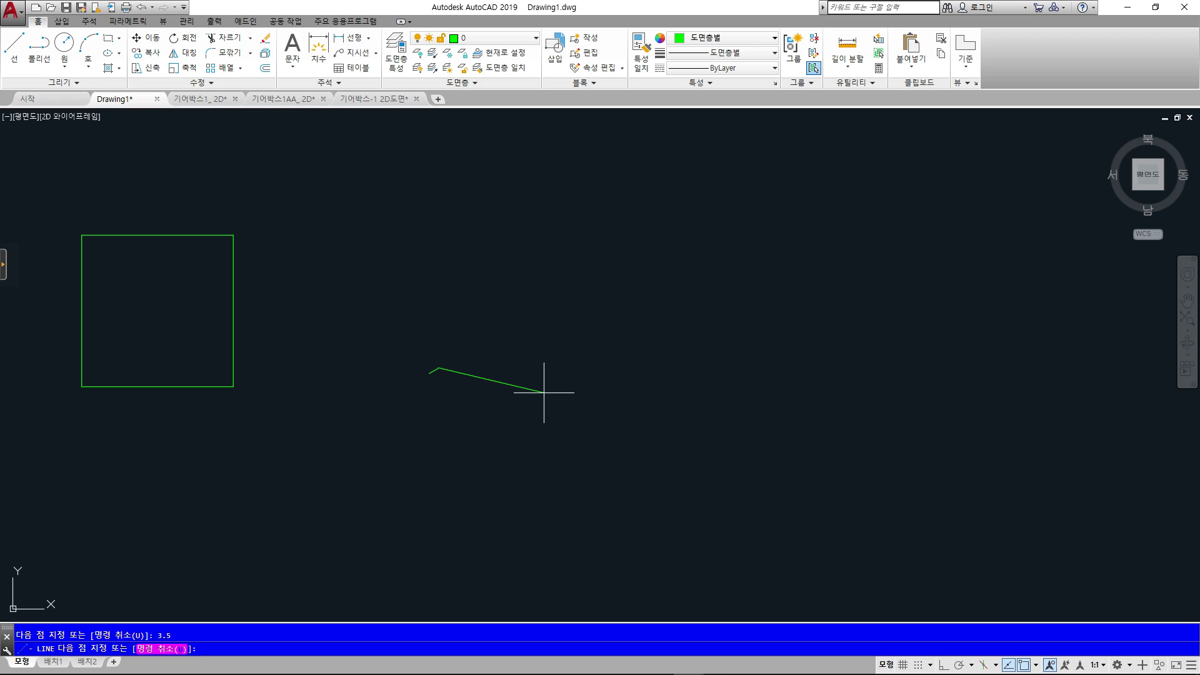
{"action": "key", "text": "Escape"}
Turn on Ortho mode and draw a 3.5 mm line at 330° from the lower-left end of the short line, forming a V
{"action": "type", "text": "l"}
{"action": "key", "text": "Return"}
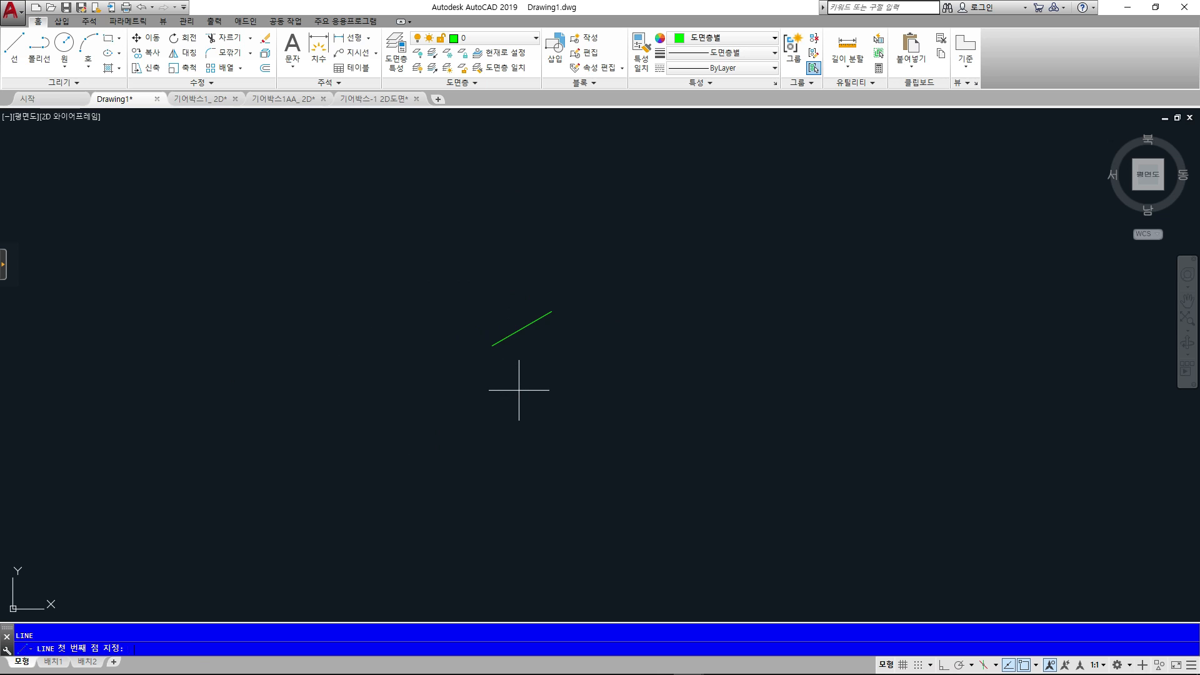
{"action": "left_click", "coordinate": [491, 345]}
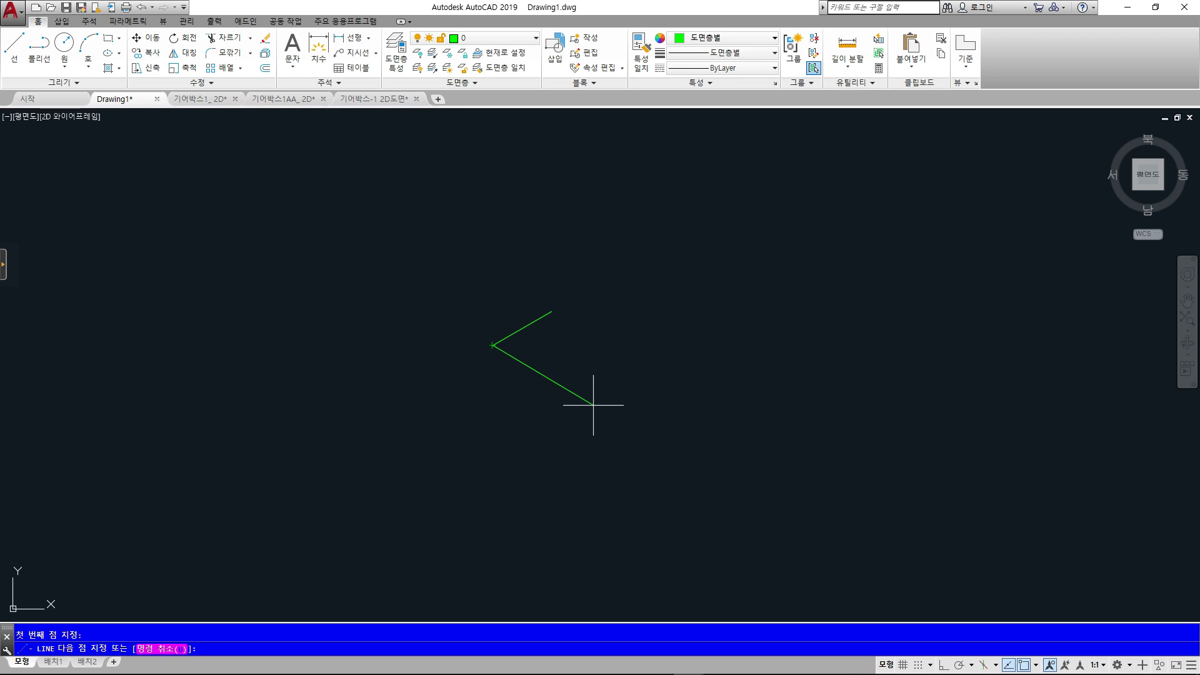
{"action": "key", "text": "F8"}
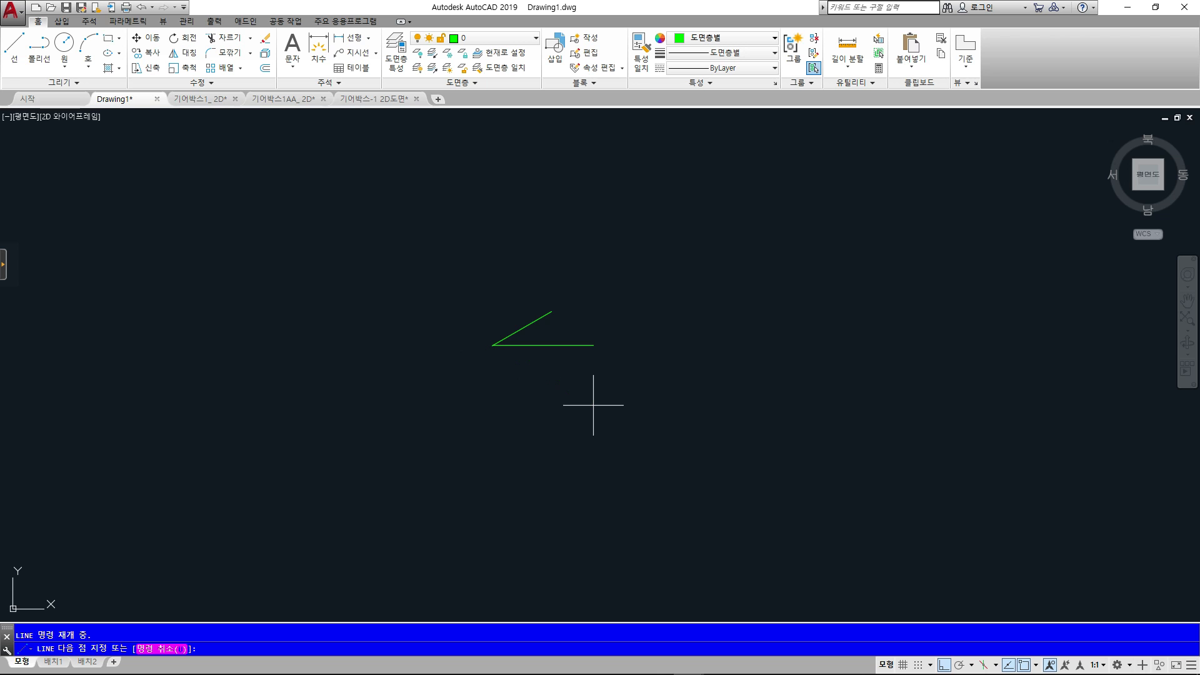
{"action": "type", "text": "<"}
{"action": "type", "text": "330"}
{"action": "key", "text": "Return"}
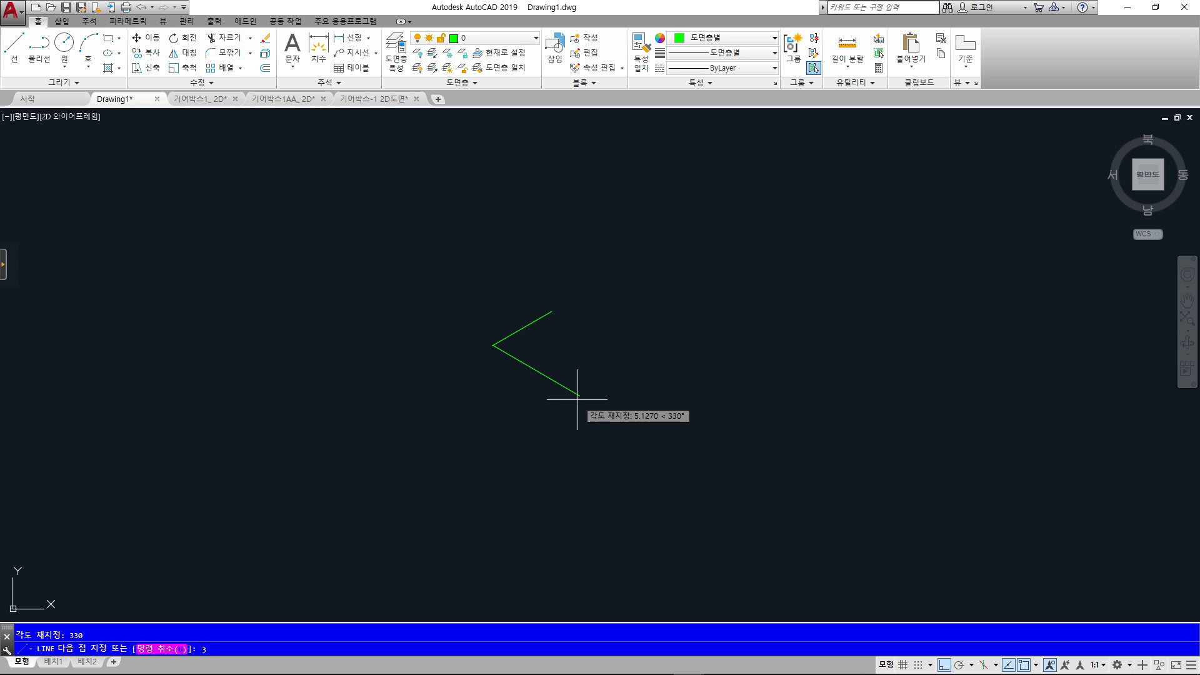
{"action": "type", "text": "5"}
{"action": "key", "text": "Return"}
With Ortho mode off, continue the chain with a long leader segment at -60°, and finish it with a horizontal Ortho segment to the right
{"action": "scroll", "coordinate": [635, 396], "scroll_direction": "down", "scroll_amount": 2}
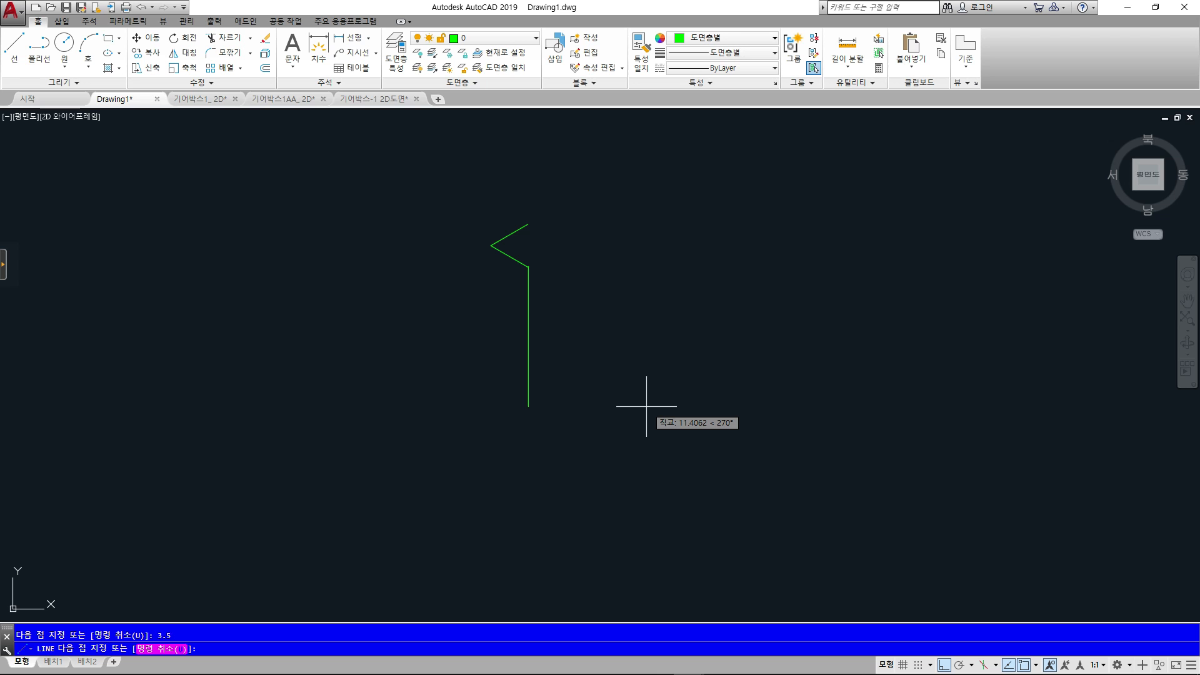
{"action": "key", "text": "F8"}
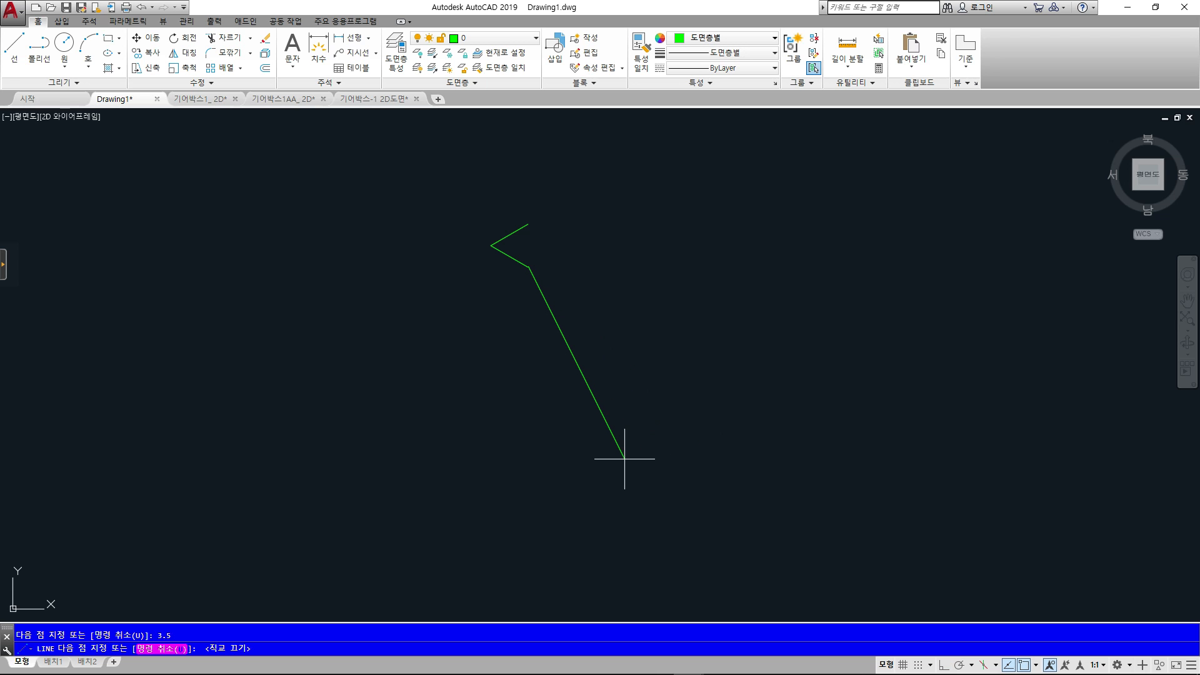
{"action": "type", "text": "<-60"}
{"action": "key", "text": "Return"}
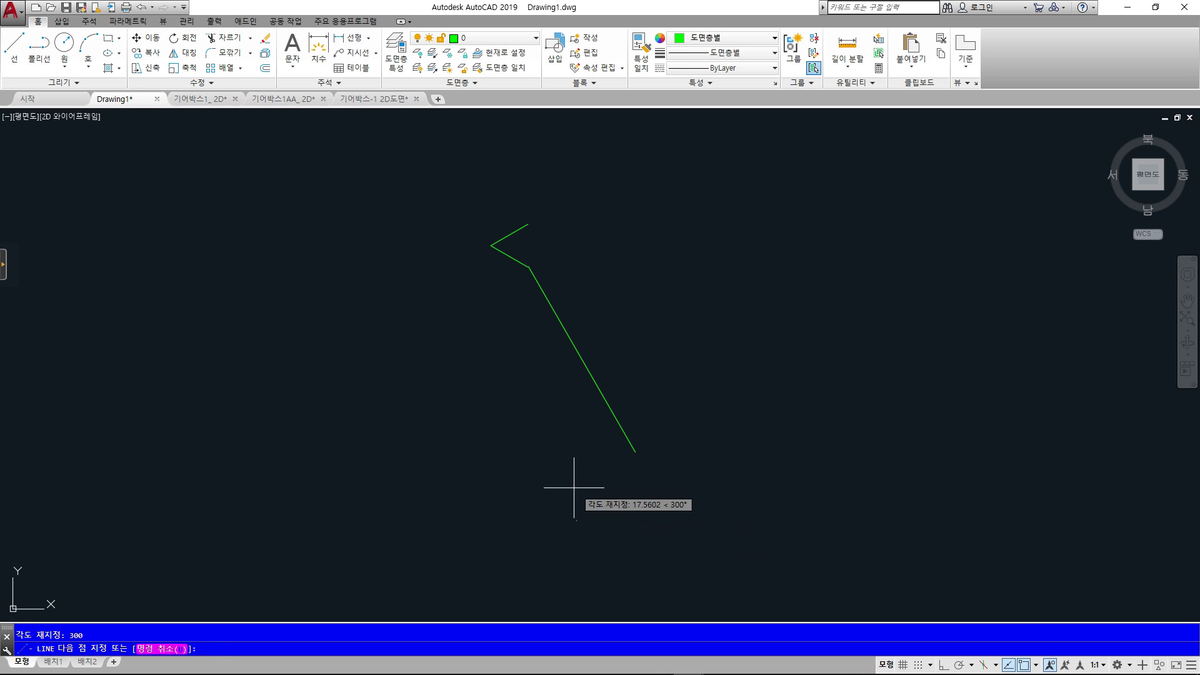
{"action": "left_click", "coordinate": [639, 497]}
{"action": "key", "text": "F8"}
{"action": "left_click", "coordinate": [975, 490]}
{"action": "key", "text": "Escape"}
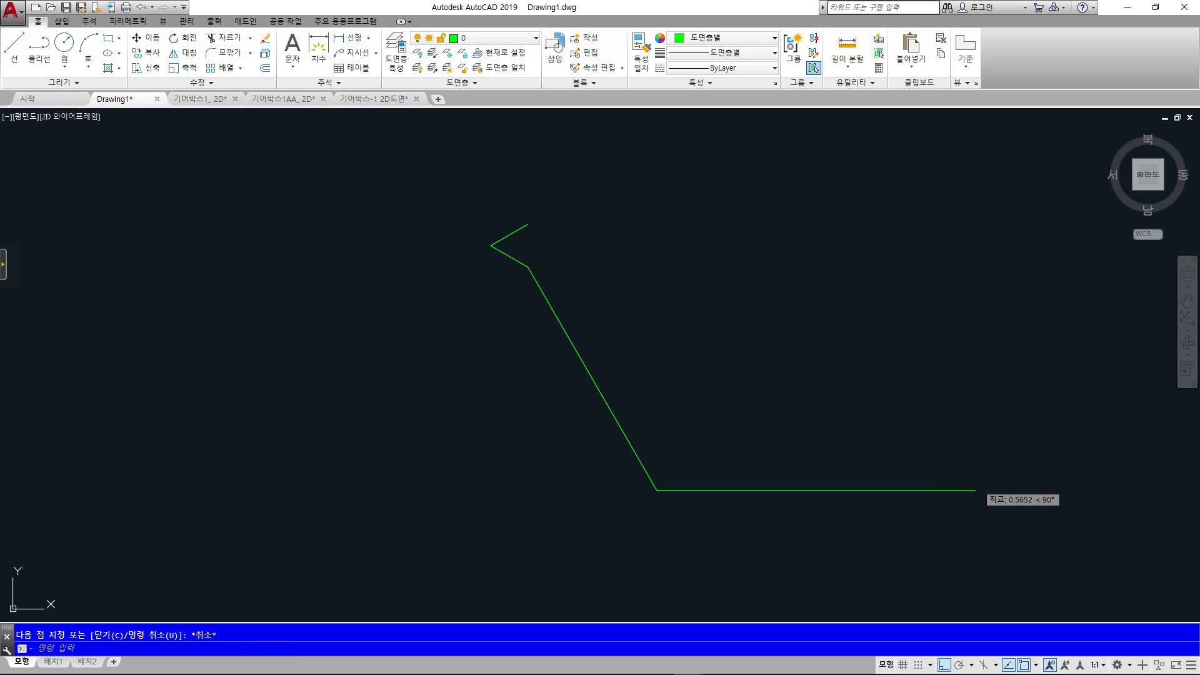
Change the colour of the leader's slanted and horizontal lines to red
{"action": "left_click", "coordinate": [854, 551]}
{"action": "left_click", "coordinate": [621, 421]}
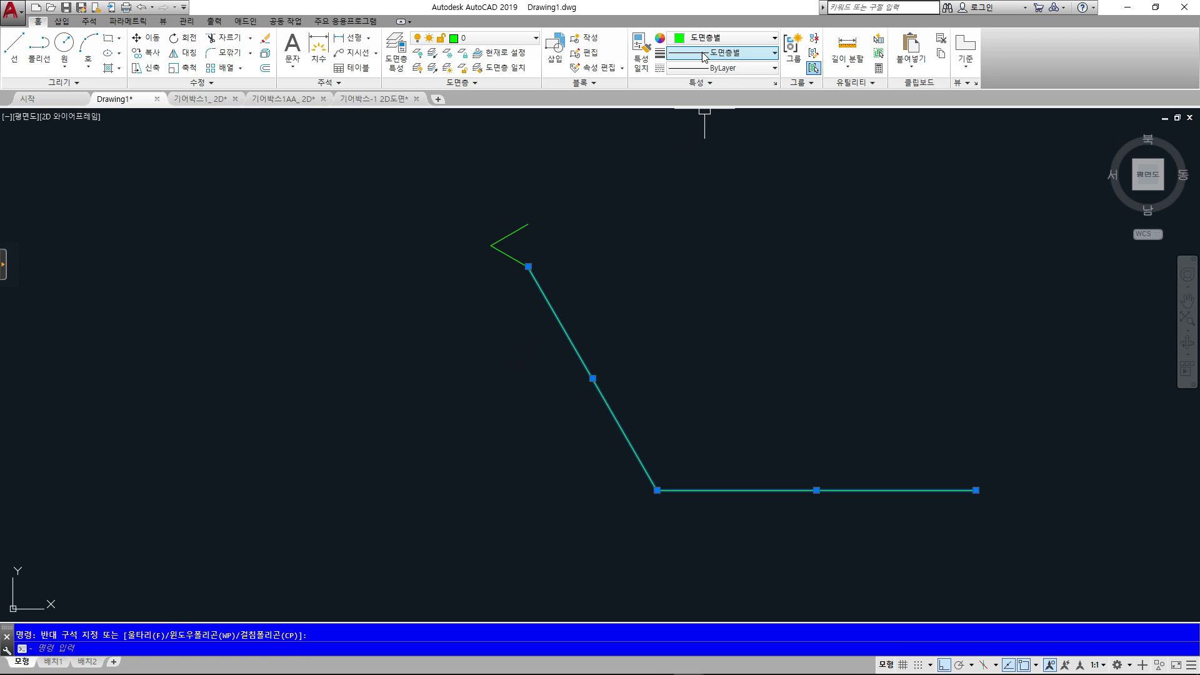
{"action": "left_click", "coordinate": [719, 38]}
{"action": "left_click", "coordinate": [669, 164]}
{"action": "key", "text": "Escape"}
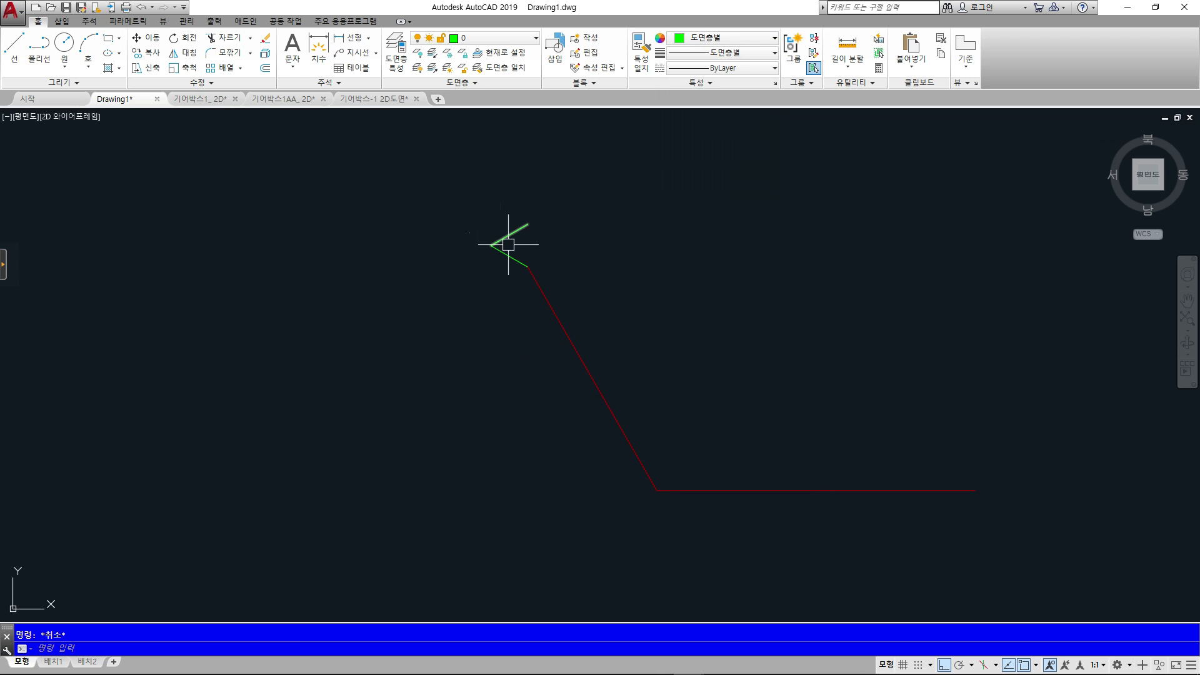
Change the colour of the two short lines forming the V at the leader's upper end to yellow
{"action": "left_click", "coordinate": [504, 285]}
{"action": "left_click", "coordinate": [448, 191]}
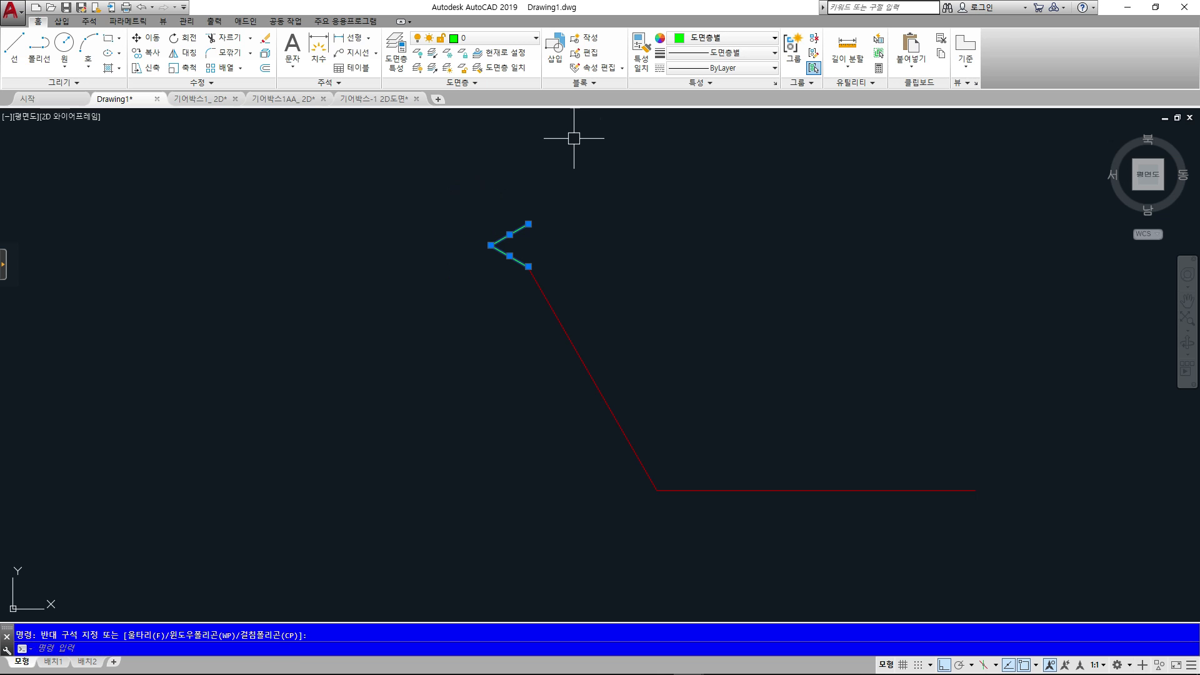
{"action": "left_click", "coordinate": [718, 38]}
{"action": "left_click", "coordinate": [680, 164]}
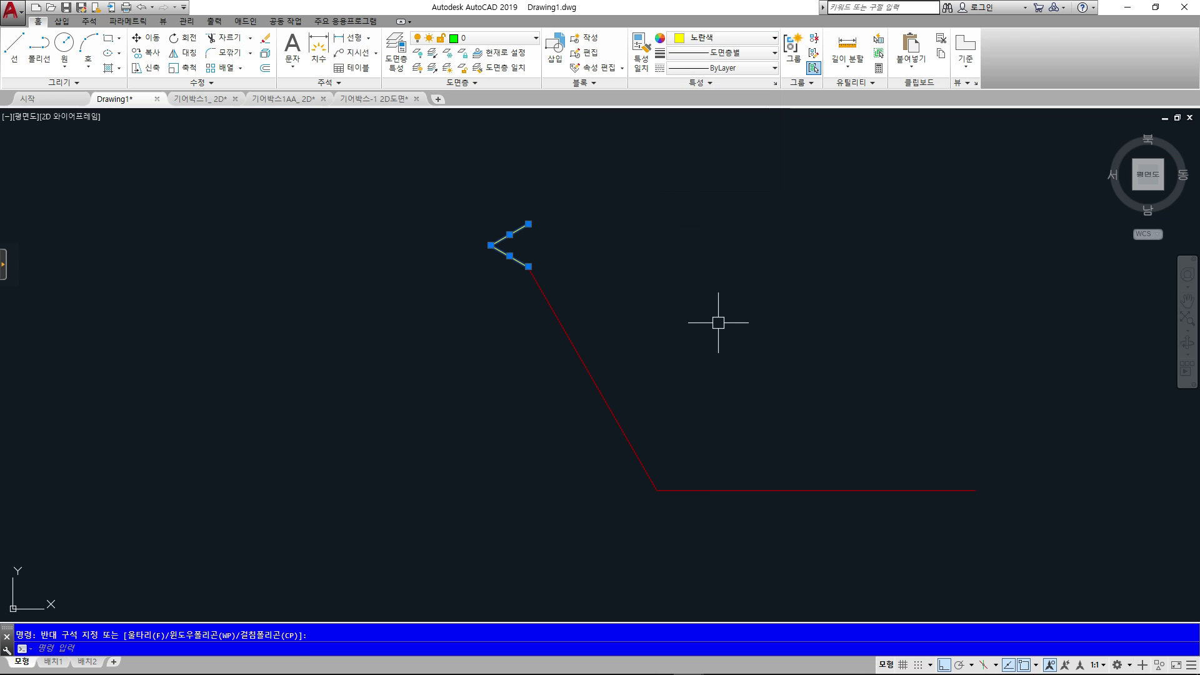
{"action": "key", "text": "Escape"}
{"action": "scroll", "coordinate": [759, 313], "scroll_direction": "down", "scroll_amount": 2}
{"action": "middle_click_drag", "start_coordinate": [766, 303], "coordinate": [741, 354]}
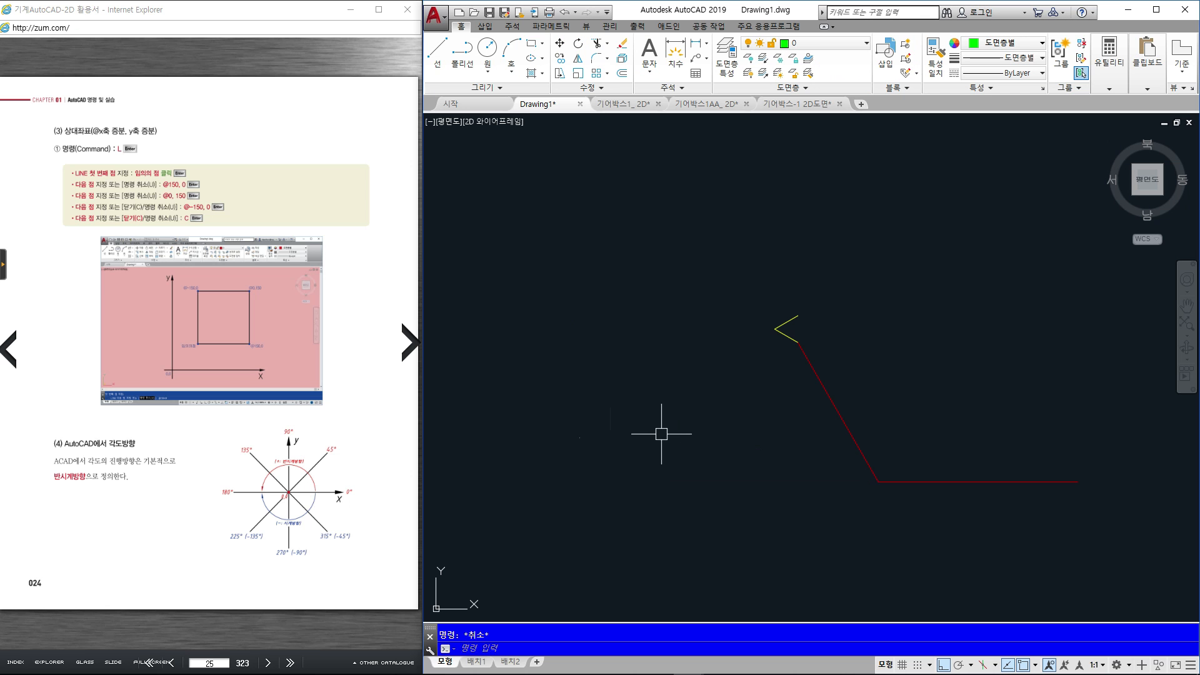
Sketch an angle diagram over the screen with crossed axes, a 30° line, a 0 label, and plus and minus rotation arcs
{"action": "left_click", "coordinate": [366, 552]}
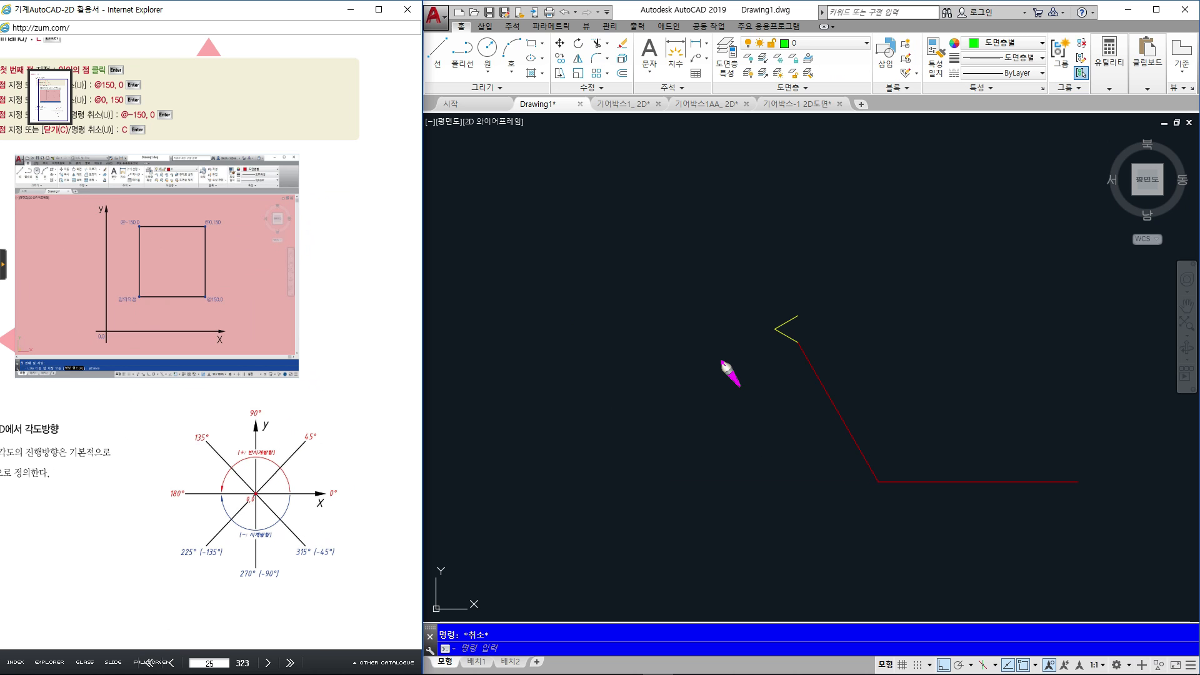
{"action": "left_click_drag", "start_coordinate": [269, 467], "coordinate": [264, 479]}
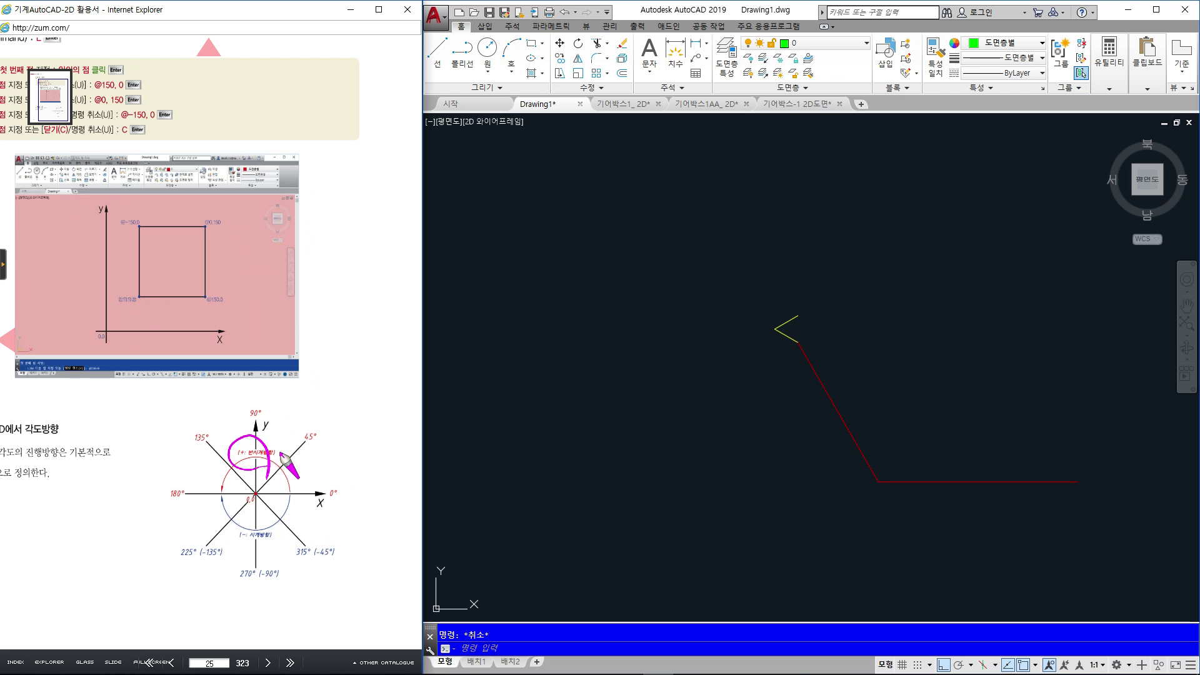
{"action": "left_click_drag", "start_coordinate": [647, 277], "coordinate": [921, 283]}
{"action": "left_click_drag", "start_coordinate": [758, 168], "coordinate": [765, 435]}
{"action": "left_click_drag", "start_coordinate": [876, 249], "coordinate": [843, 180]}
{"action": "mouse_move", "coordinate": [769, 266]}
{"action": "left_mouse_down"}
{"action": "mouse_move", "coordinate": [838, 228]}
{"action": "mouse_move", "coordinate": [934, 231]}
{"action": "left_mouse_up"}
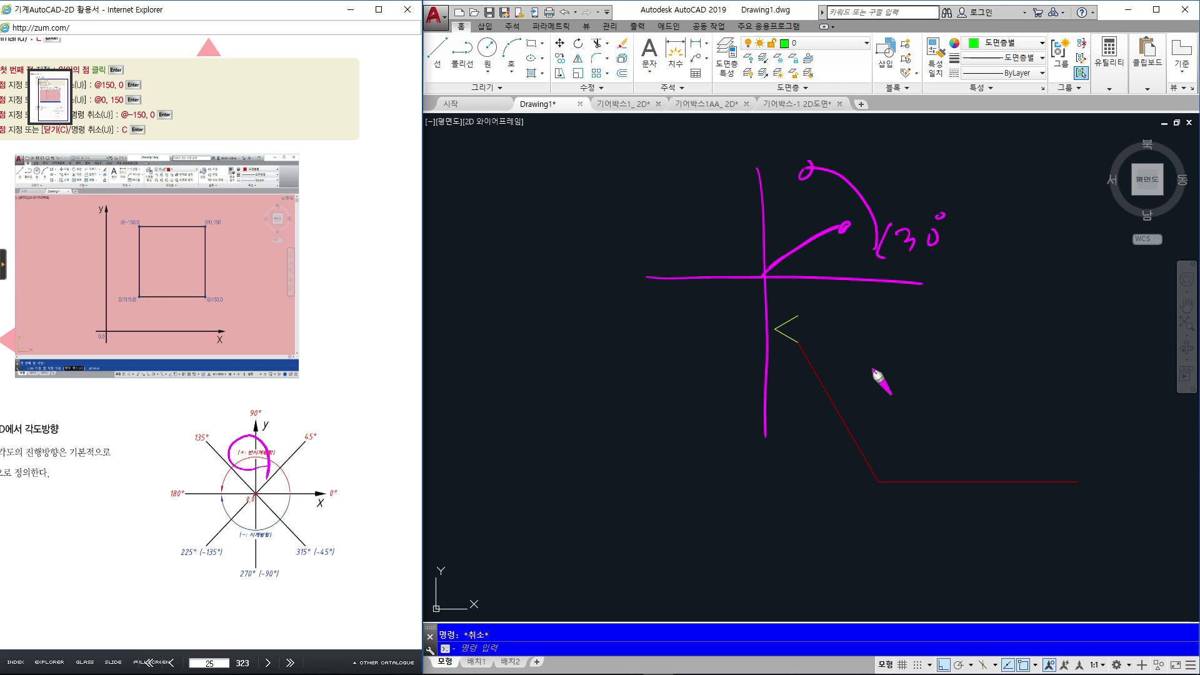
{"action": "left_click_drag", "start_coordinate": [869, 184], "coordinate": [896, 182]}
{"action": "left_click_drag", "start_coordinate": [894, 199], "coordinate": [877, 203]}
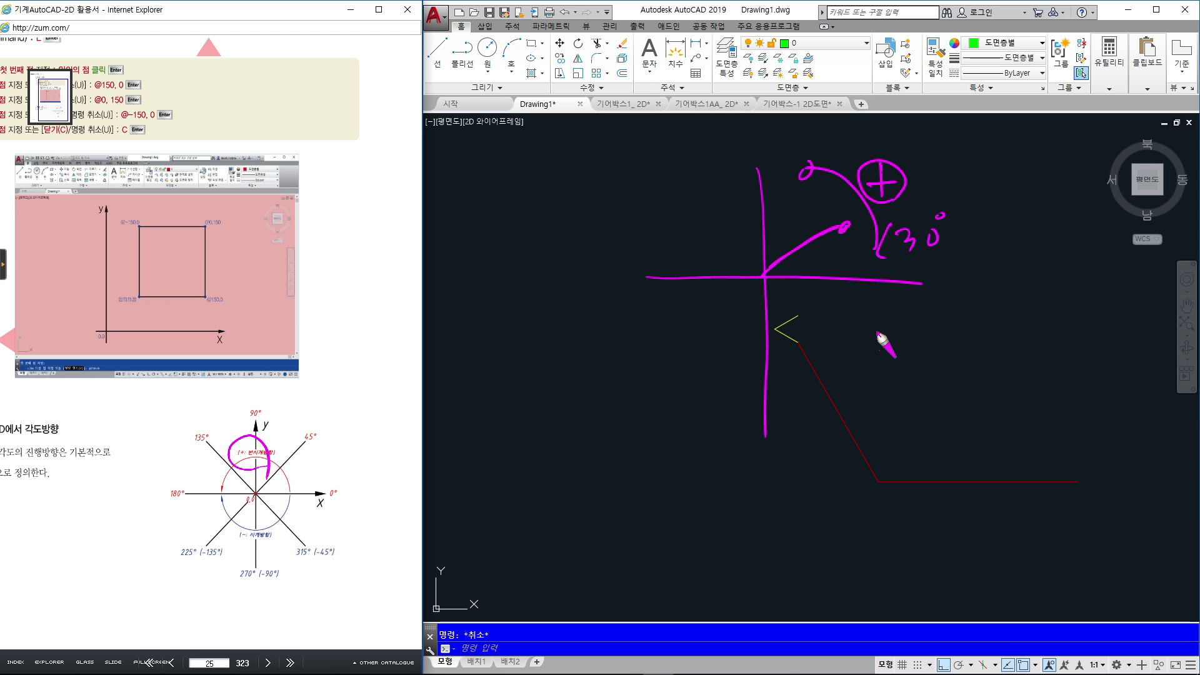
{"action": "left_click_drag", "start_coordinate": [854, 377], "coordinate": [827, 383]}
{"action": "left_click_drag", "start_coordinate": [919, 363], "coordinate": [926, 378]}
{"action": "left_click_drag", "start_coordinate": [957, 273], "coordinate": [962, 290]}
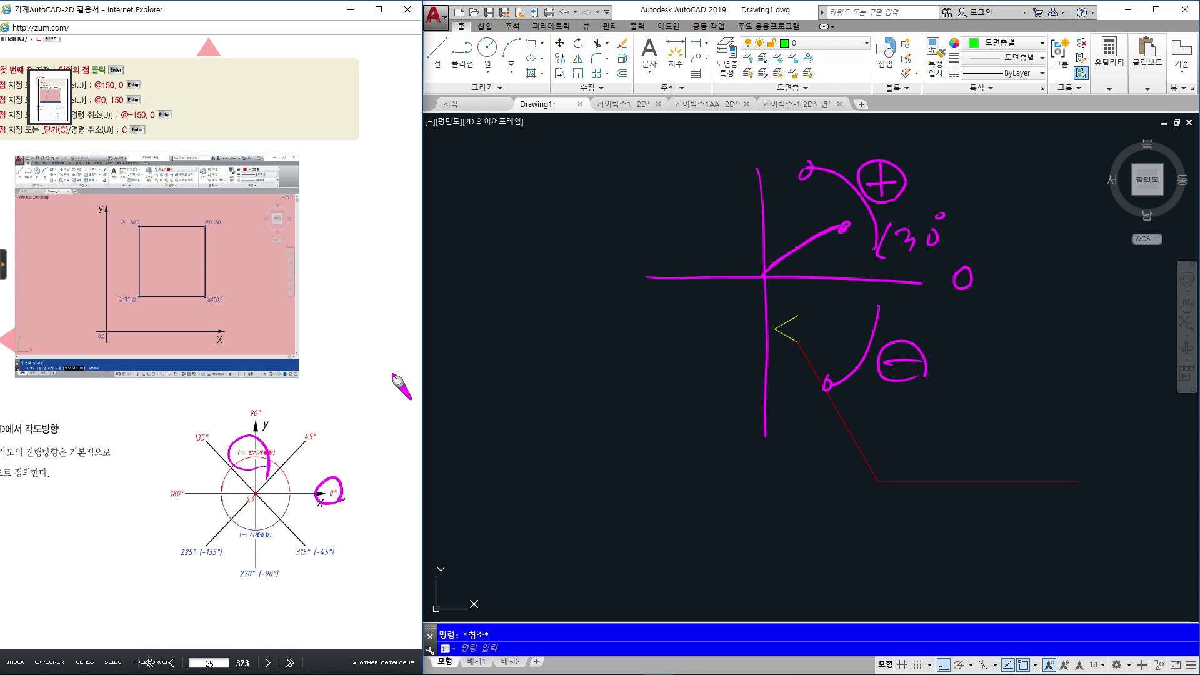
Add 90°, 180° and 270° labels and example slanted lines to the on-screen angle diagram, and clear the markup
{"action": "left_click_drag", "start_coordinate": [763, 136], "coordinate": [729, 145]}
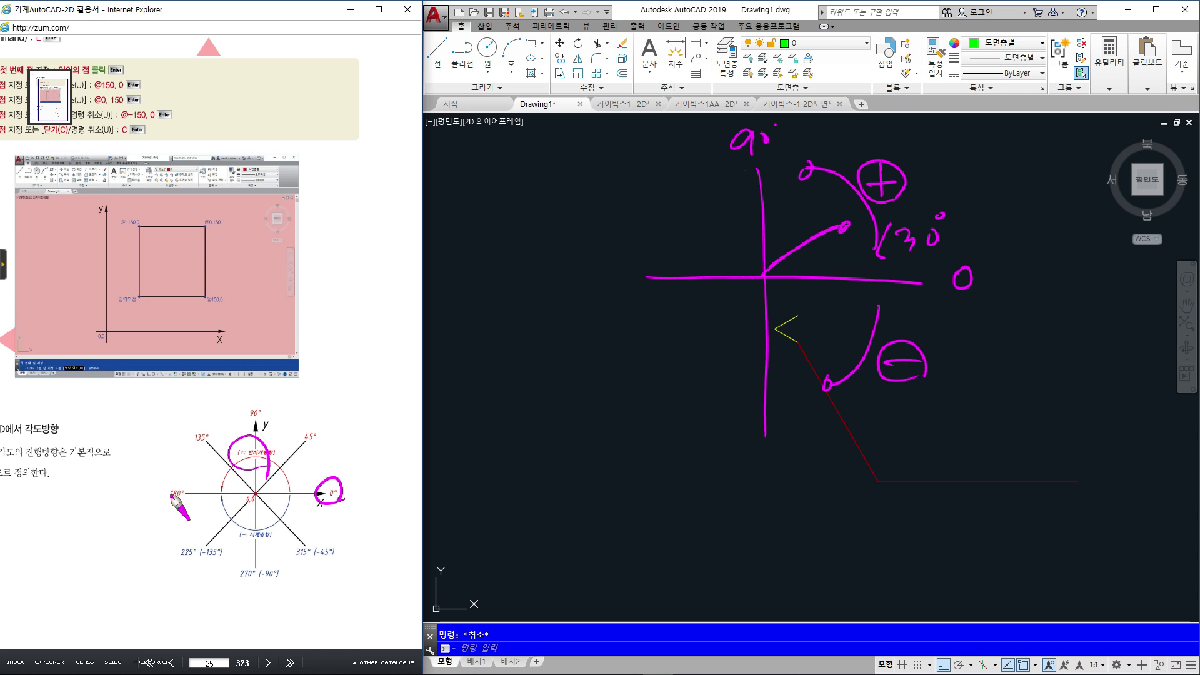
{"action": "mouse_move", "coordinate": [611, 263]}
{"action": "left_mouse_down"}
{"action": "mouse_move", "coordinate": [623, 280]}
{"action": "mouse_move", "coordinate": [565, 297]}
{"action": "left_mouse_up"}
{"action": "mouse_move", "coordinate": [740, 493]}
{"action": "left_mouse_down"}
{"action": "mouse_move", "coordinate": [796, 491]}
{"action": "mouse_move", "coordinate": [796, 462]}
{"action": "left_mouse_up"}
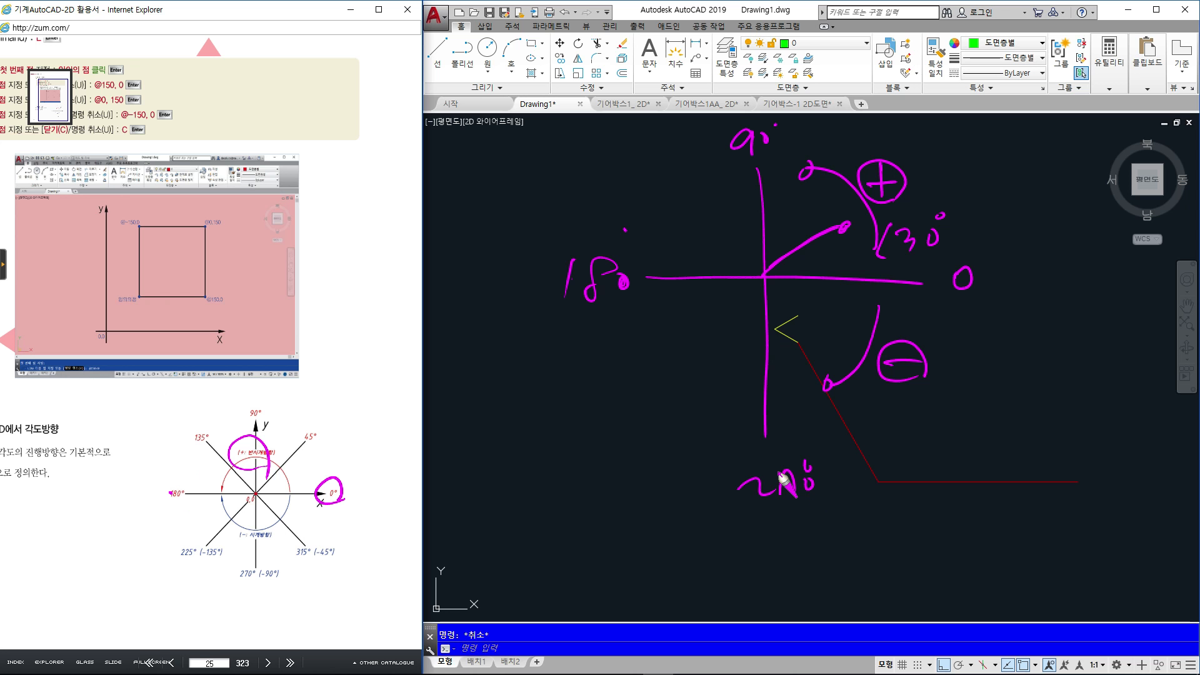
{"action": "left_click_drag", "start_coordinate": [760, 274], "coordinate": [818, 347]}
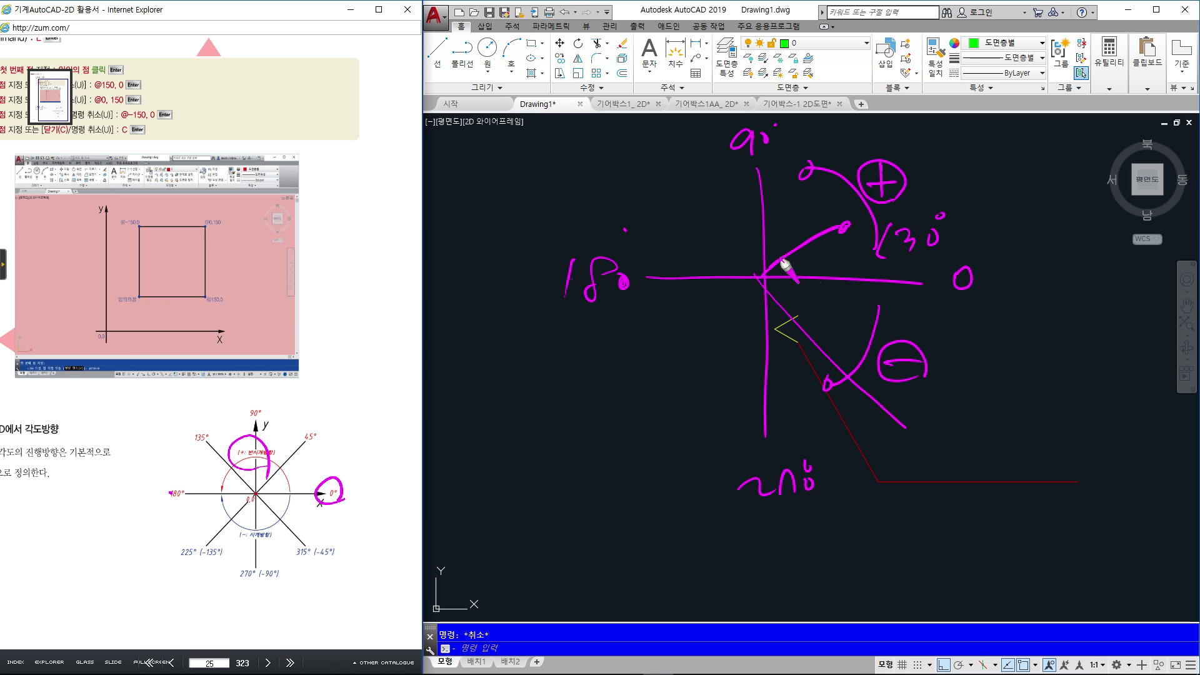
{"action": "left_click_drag", "start_coordinate": [764, 275], "coordinate": [966, 164]}
{"action": "left_click_drag", "start_coordinate": [762, 287], "coordinate": [913, 430]}
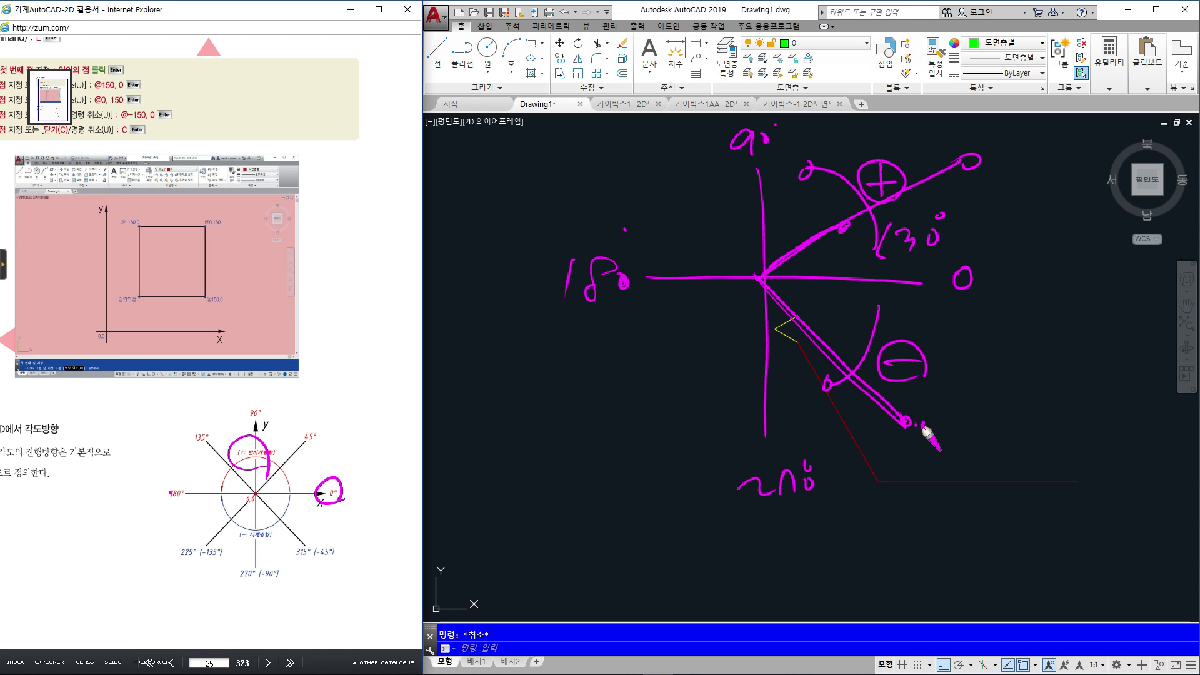
{"action": "left_click_drag", "start_coordinate": [954, 393], "coordinate": [908, 420]}
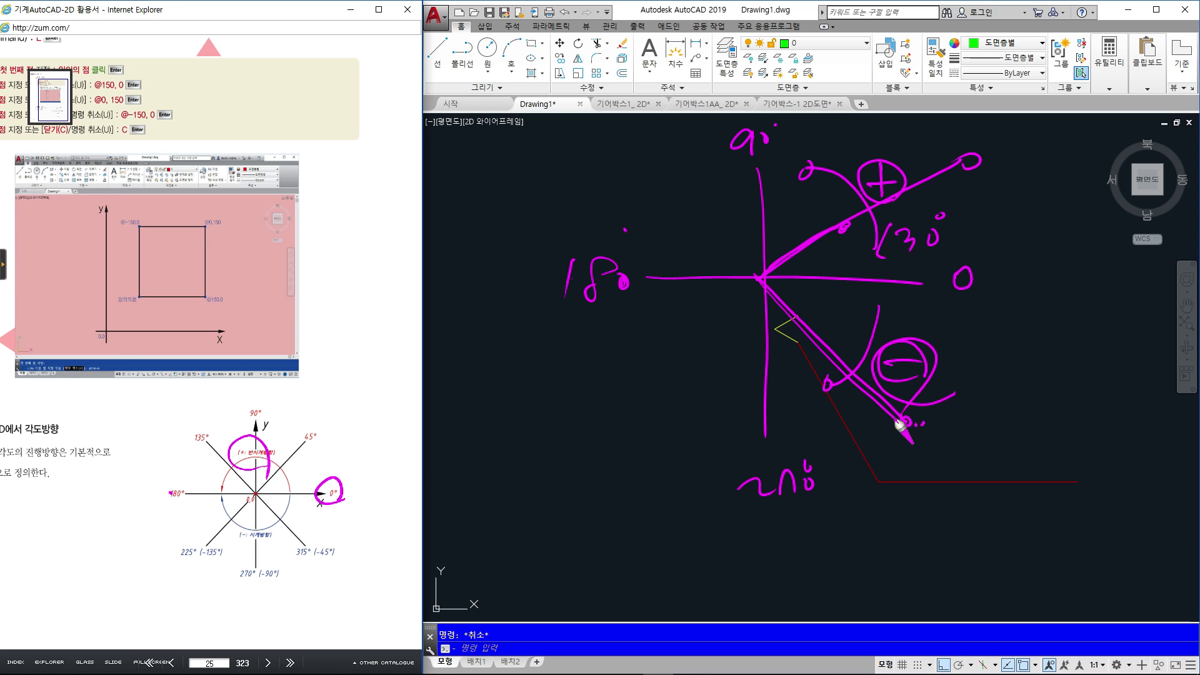
{"action": "key", "text": "Escape"}
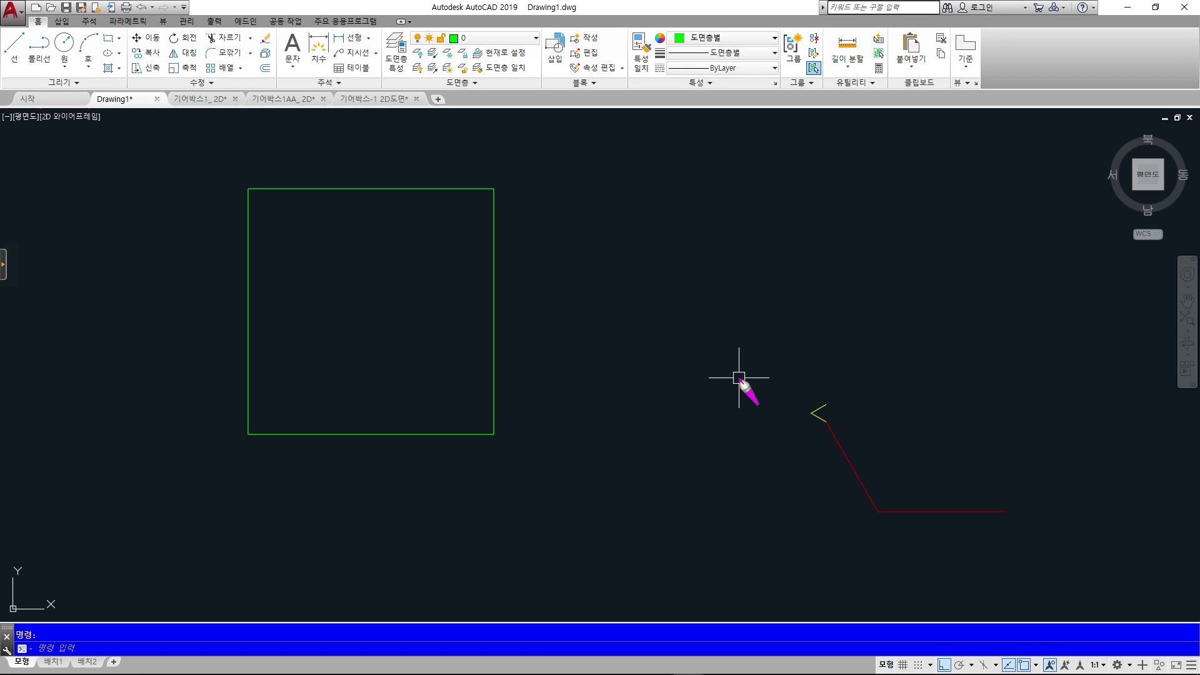
Sketch a freehand grid of crossing lines with trim marks and rounded corners, circle it and the leader, and clear the markup
{"action": "left_click_drag", "start_coordinate": [639, 233], "coordinate": [664, 239]}
{"action": "left_click_drag", "start_coordinate": [634, 173], "coordinate": [657, 446]}
{"action": "left_click_drag", "start_coordinate": [756, 156], "coordinate": [777, 431]}
{"action": "left_click_drag", "start_coordinate": [847, 148], "coordinate": [876, 436]}
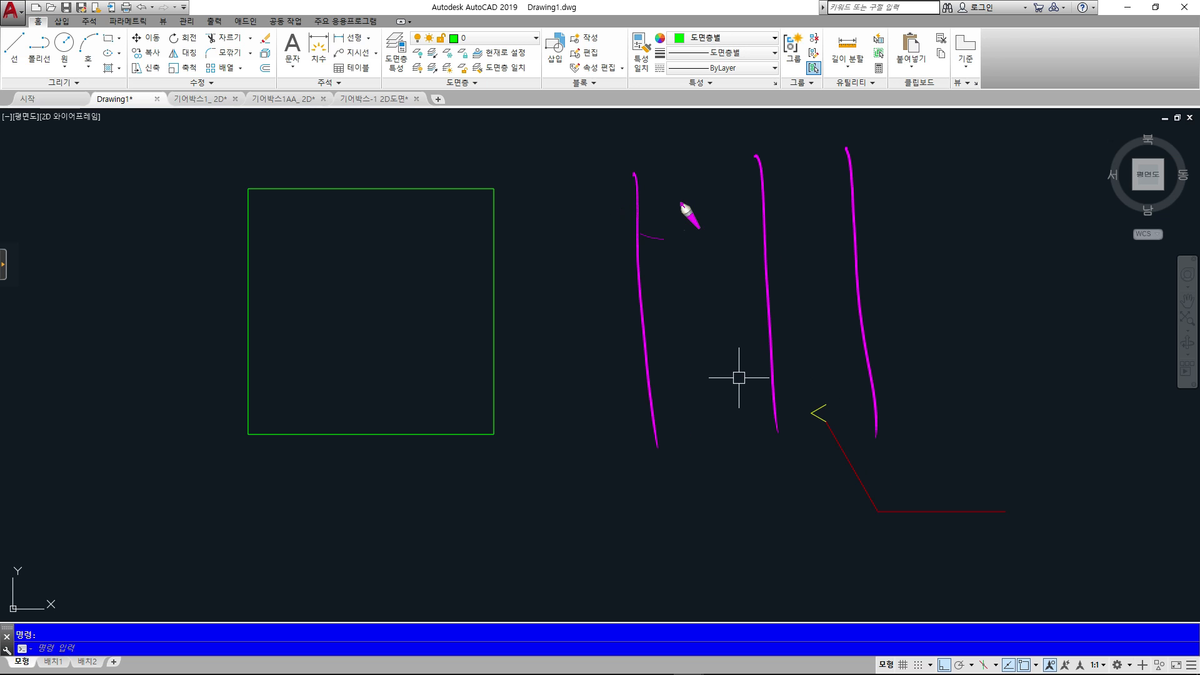
{"action": "left_click_drag", "start_coordinate": [579, 215], "coordinate": [891, 200]}
{"action": "left_click_drag", "start_coordinate": [594, 375], "coordinate": [903, 342]}
{"action": "left_click", "coordinate": [931, 348]}
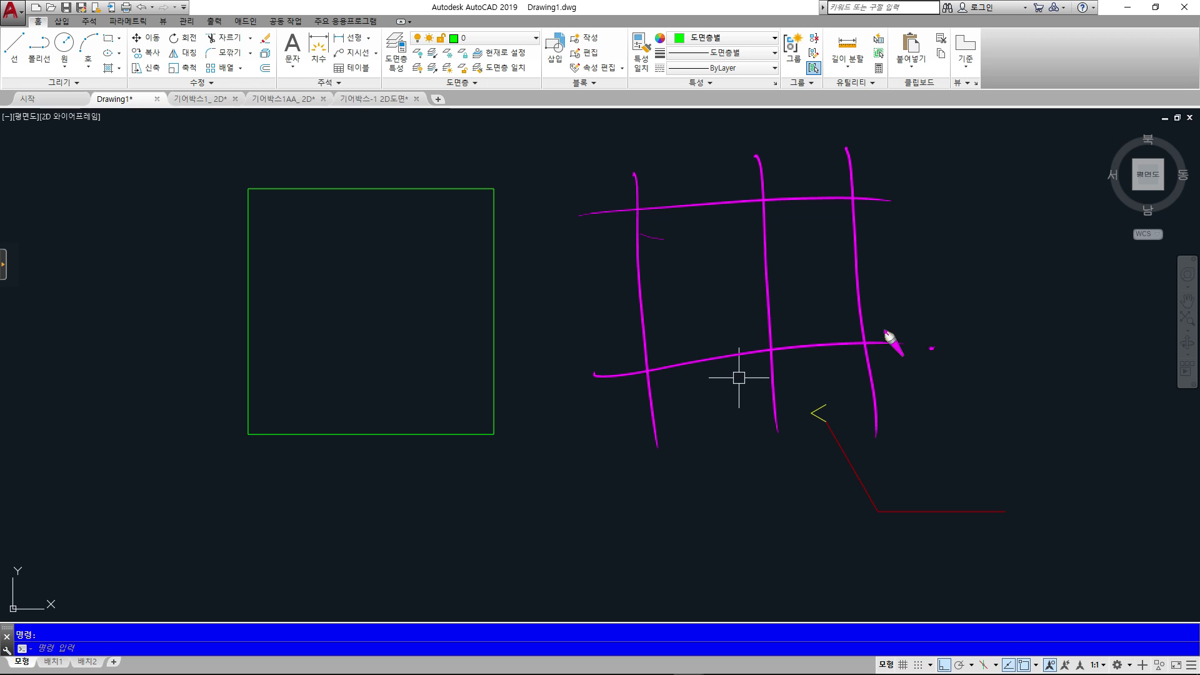
{"action": "left_click_drag", "start_coordinate": [606, 352], "coordinate": [623, 380]}
{"action": "left_click_drag", "start_coordinate": [880, 328], "coordinate": [889, 317]}
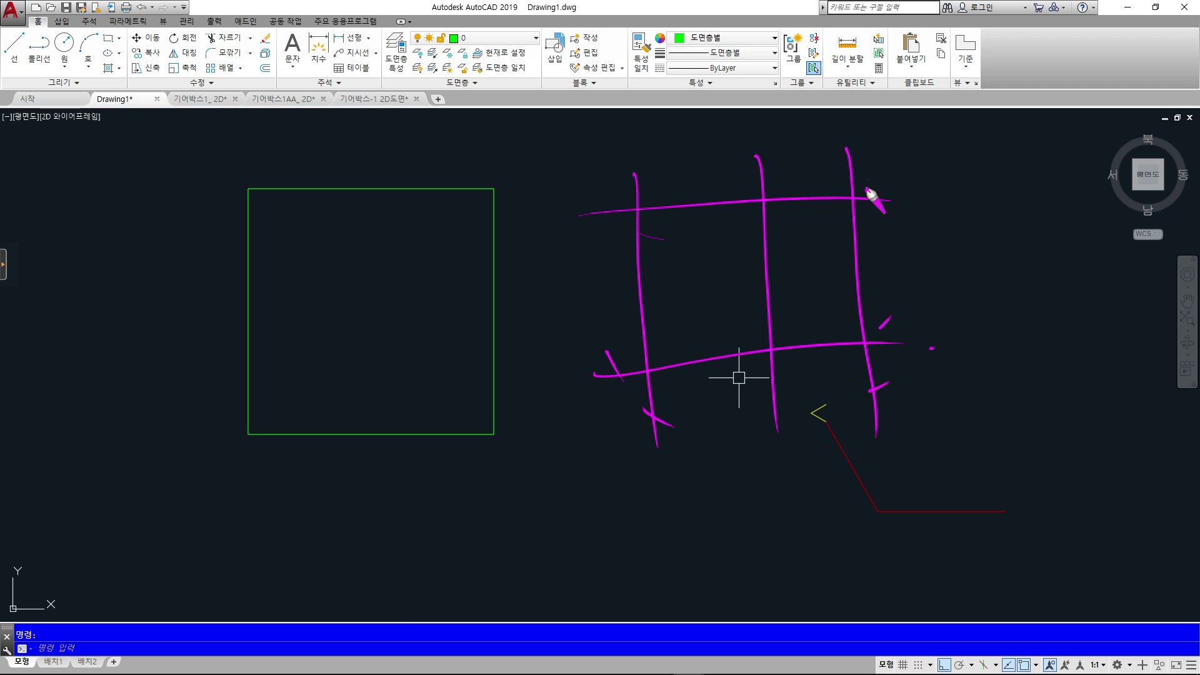
{"action": "left_click_drag", "start_coordinate": [601, 199], "coordinate": [594, 222]}
{"action": "left_click_drag", "start_coordinate": [644, 181], "coordinate": [637, 238]}
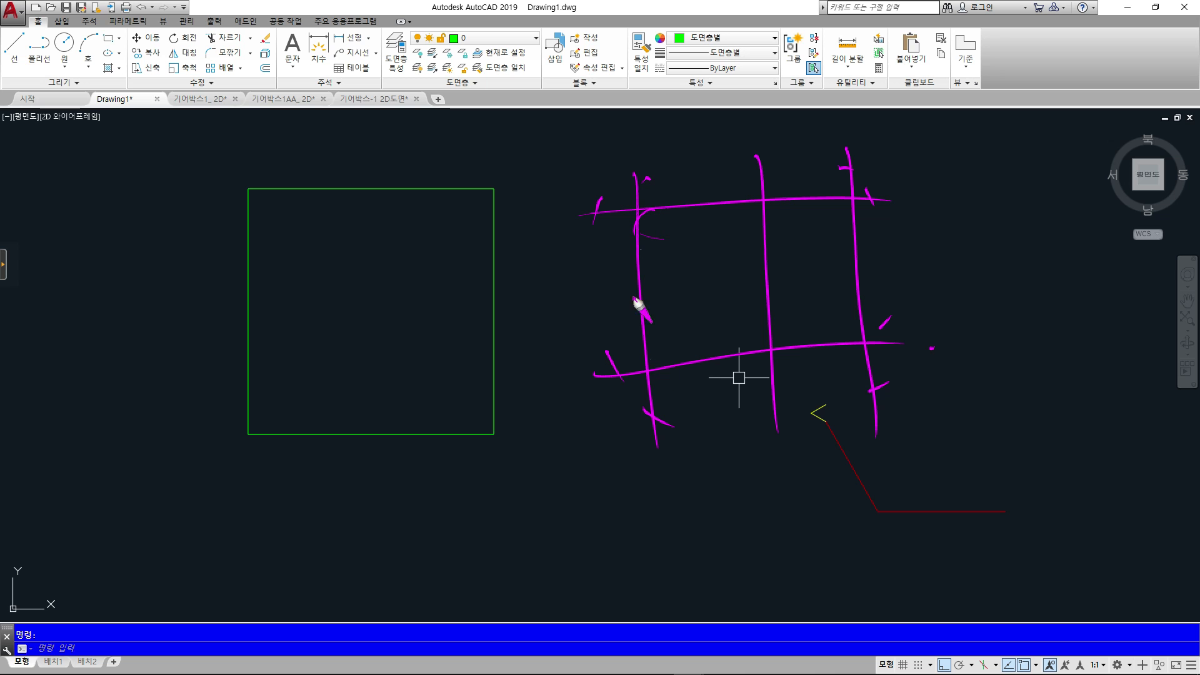
{"action": "left_click_drag", "start_coordinate": [857, 319], "coordinate": [851, 341]}
{"action": "left_click_drag", "start_coordinate": [833, 199], "coordinate": [853, 210]}
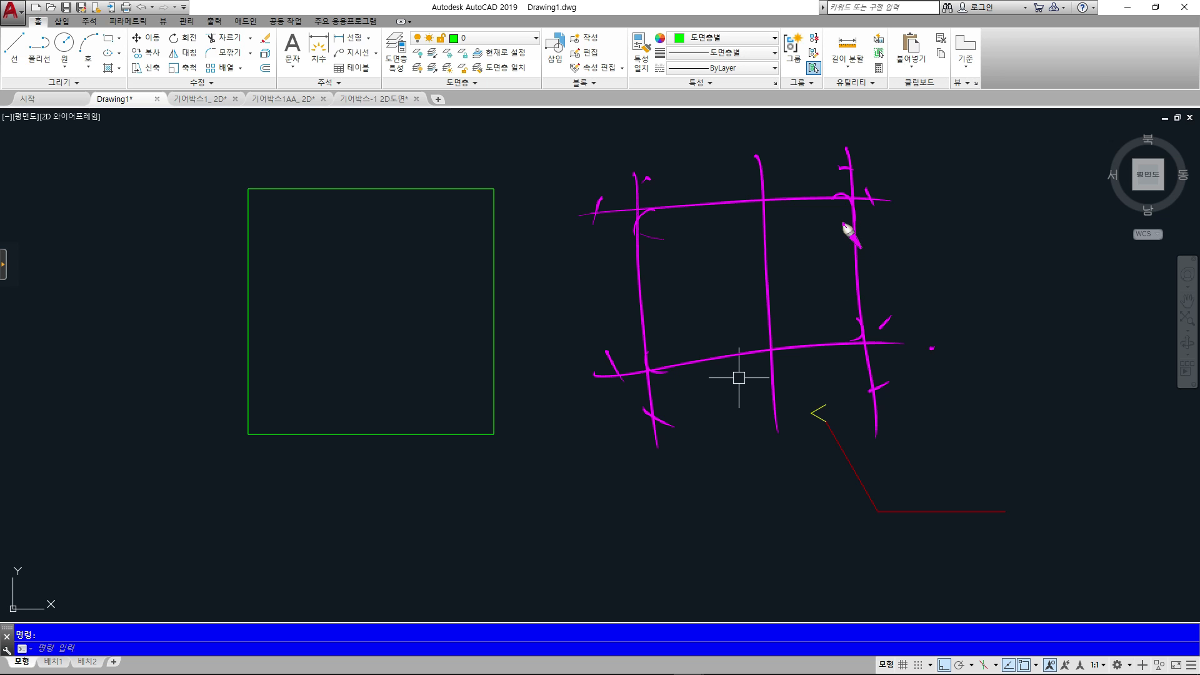
{"action": "mouse_move", "coordinate": [878, 374]}
{"action": "left_mouse_down"}
{"action": "mouse_move", "coordinate": [793, 156]}
{"action": "mouse_move", "coordinate": [886, 366]}
{"action": "left_mouse_up"}
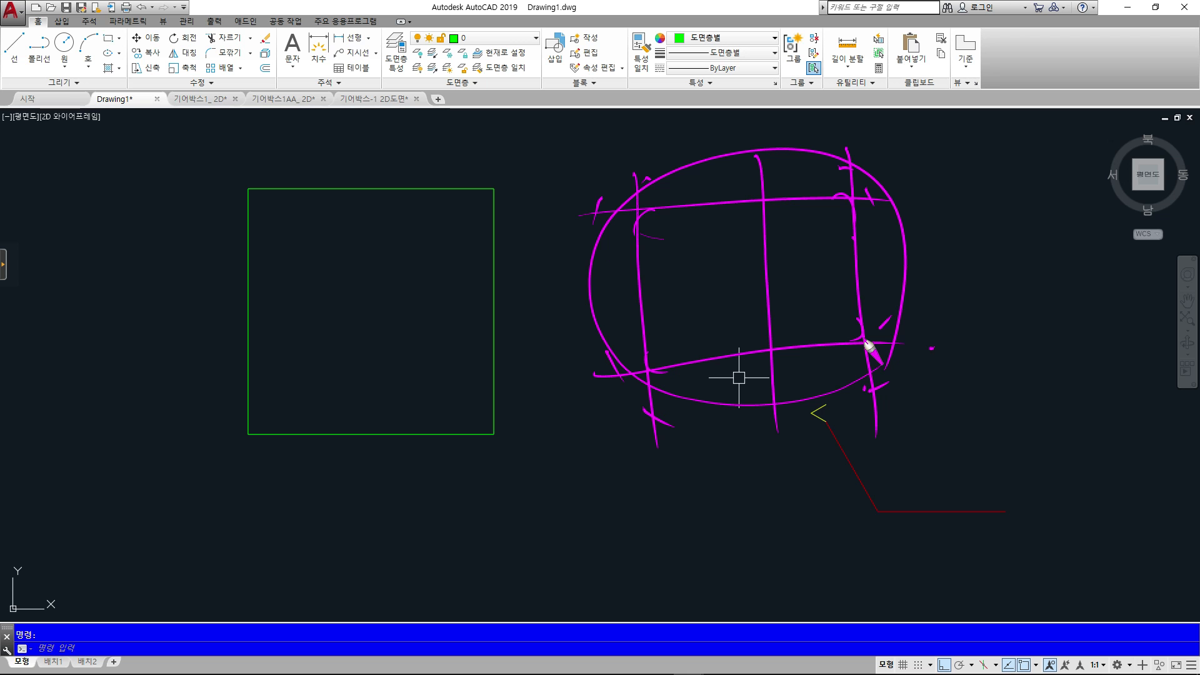
{"action": "mouse_move", "coordinate": [931, 551]}
{"action": "left_mouse_down"}
{"action": "mouse_move", "coordinate": [889, 402]}
{"action": "mouse_move", "coordinate": [930, 553]}
{"action": "left_mouse_up"}
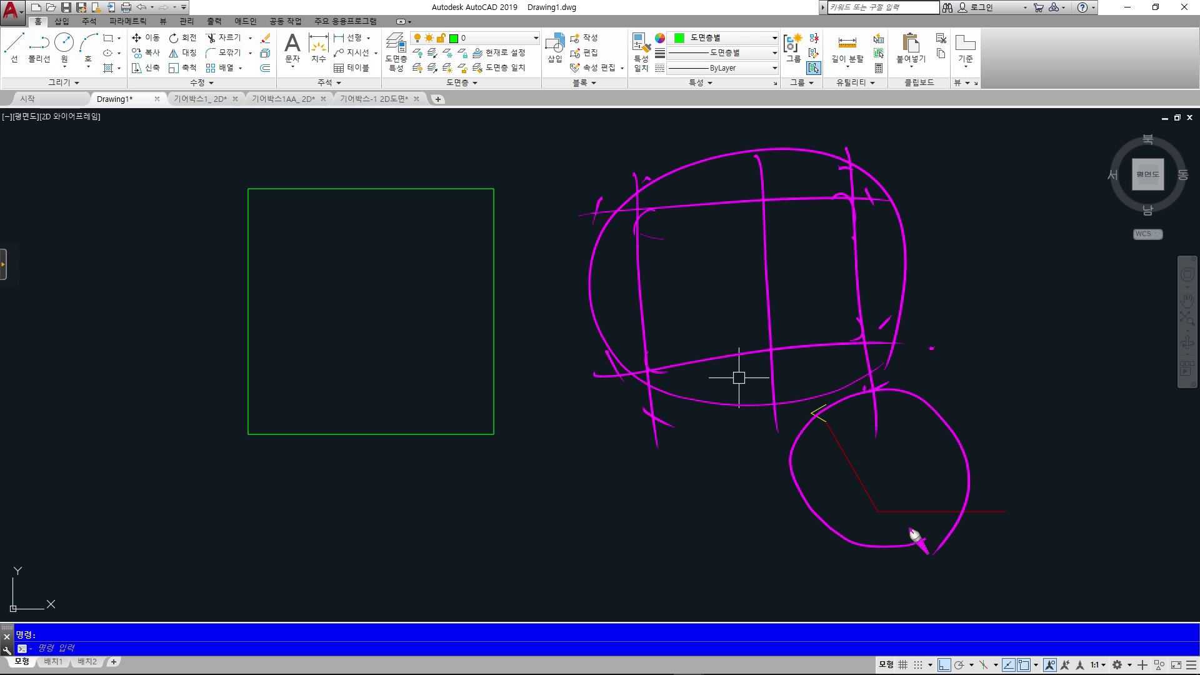
{"action": "key", "text": "Escape"}
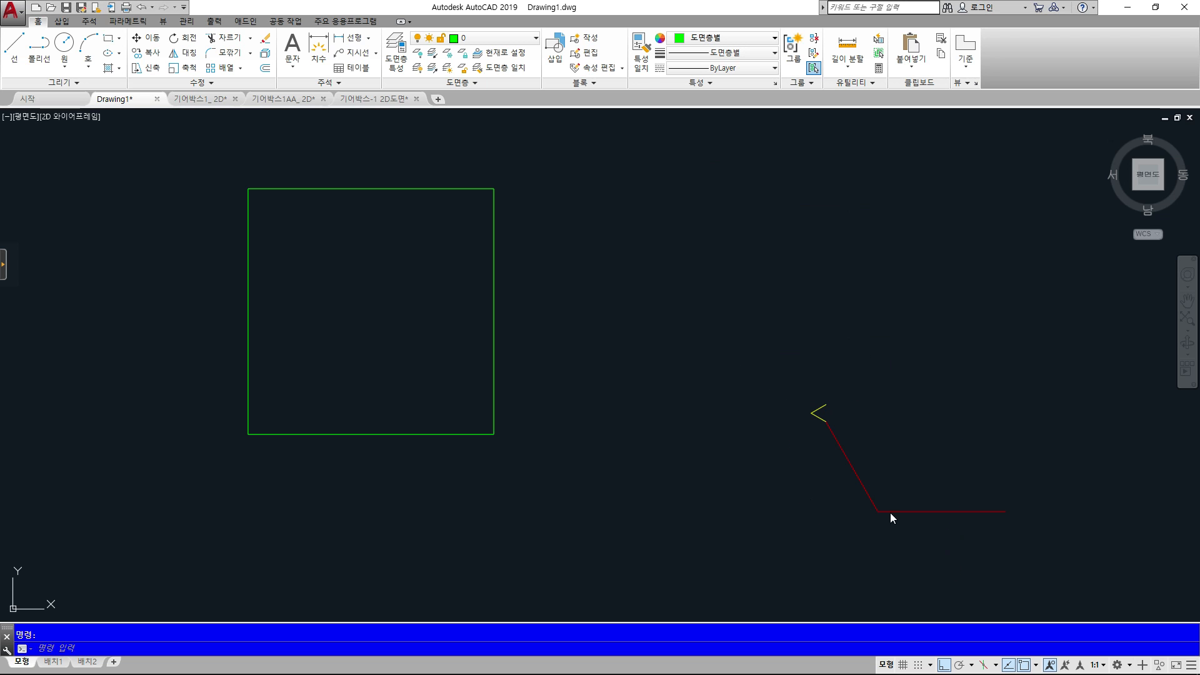
{"action": "scroll", "coordinate": [698, 459], "scroll_direction": "down", "scroll_amount": 2}
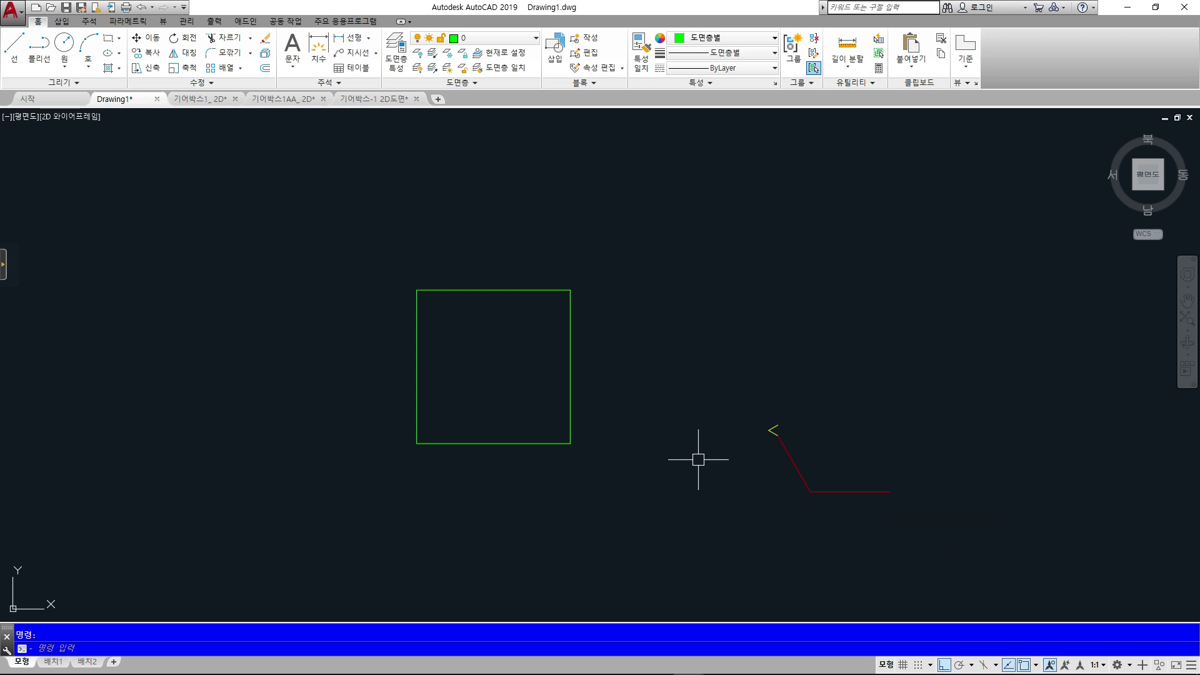
{"action": "left_click", "coordinate": [966, 535]}
{"action": "left_click", "coordinate": [361, 232]}
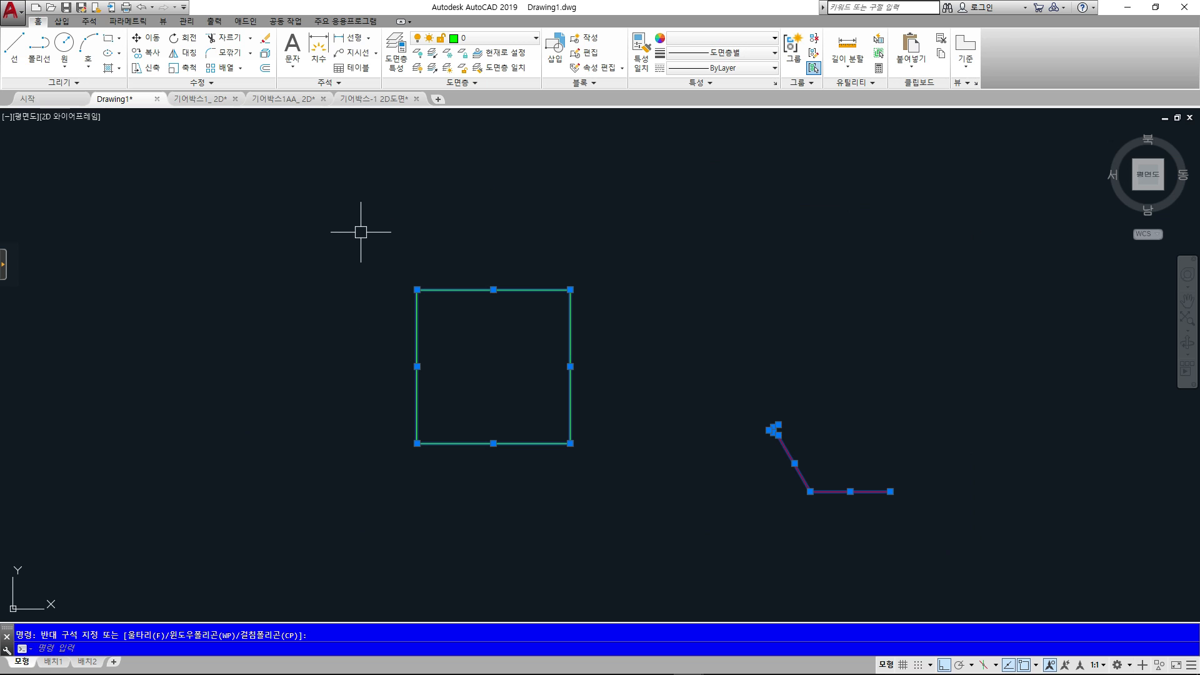
{"action": "key", "text": "Escape"}
{"action": "left_click", "coordinate": [938, 556]}
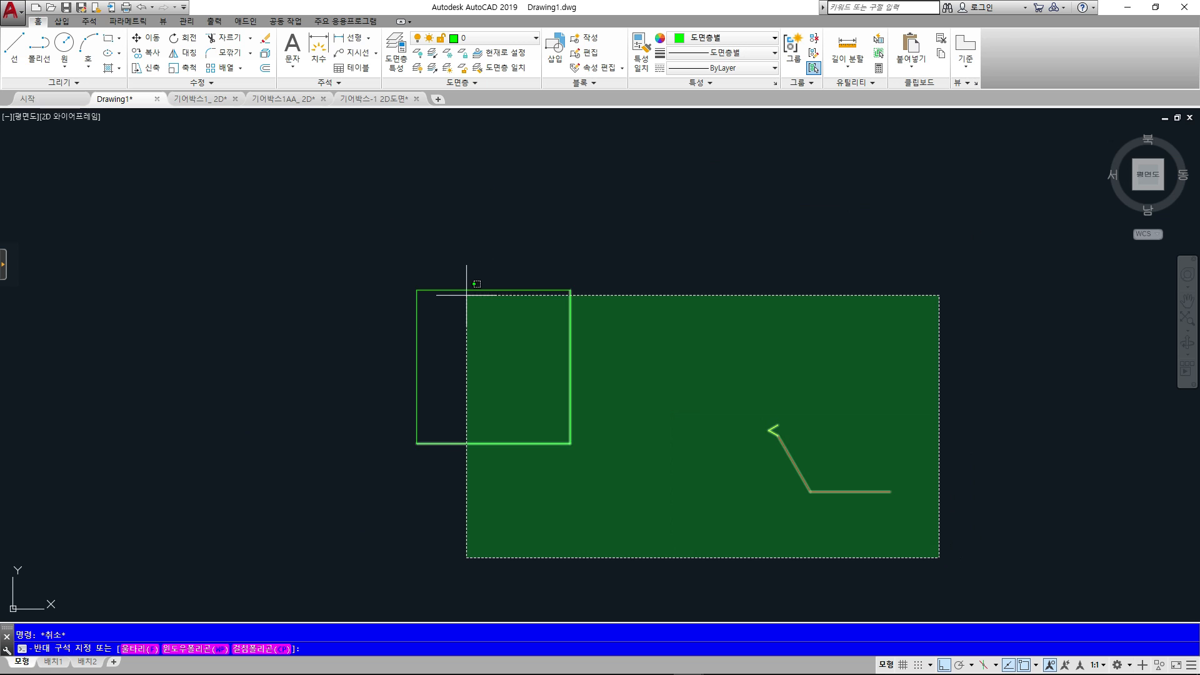
{"action": "left_click", "coordinate": [328, 201]}
{"action": "key", "text": "Escape"}
{"action": "mouse_move", "coordinate": [950, 562]}
{"action": "left_mouse_down"}
{"action": "mouse_move", "coordinate": [846, 463]}
{"action": "mouse_move", "coordinate": [281, 182]}
{"action": "mouse_move", "coordinate": [206, 241]}
{"action": "mouse_move", "coordinate": [831, 287]}
{"action": "mouse_move", "coordinate": [720, 472]}
{"action": "mouse_move", "coordinate": [863, 446]}
{"action": "mouse_move", "coordinate": [557, 429]}
{"action": "left_mouse_up"}
{"action": "key", "text": "Escape"}
{"action": "left_click", "coordinate": [933, 557]}
{"action": "key", "text": "Escape"}
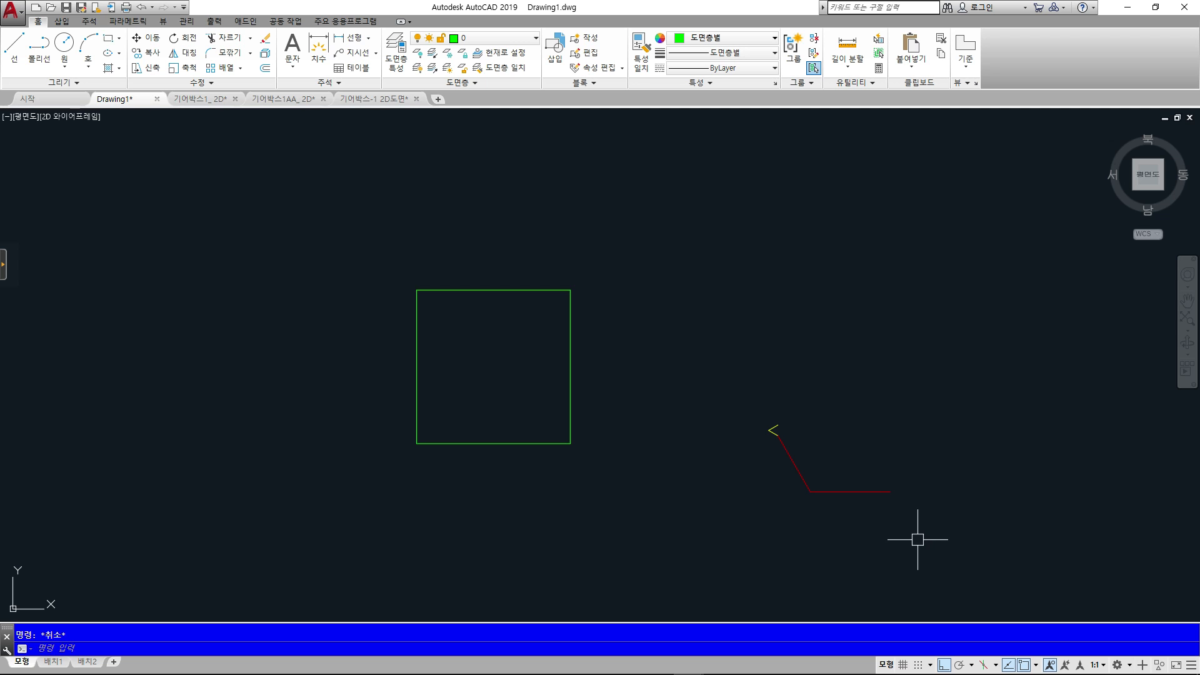
Delete the square and the whole leader together using one crossing selection
{"action": "left_click", "coordinate": [917, 539]}
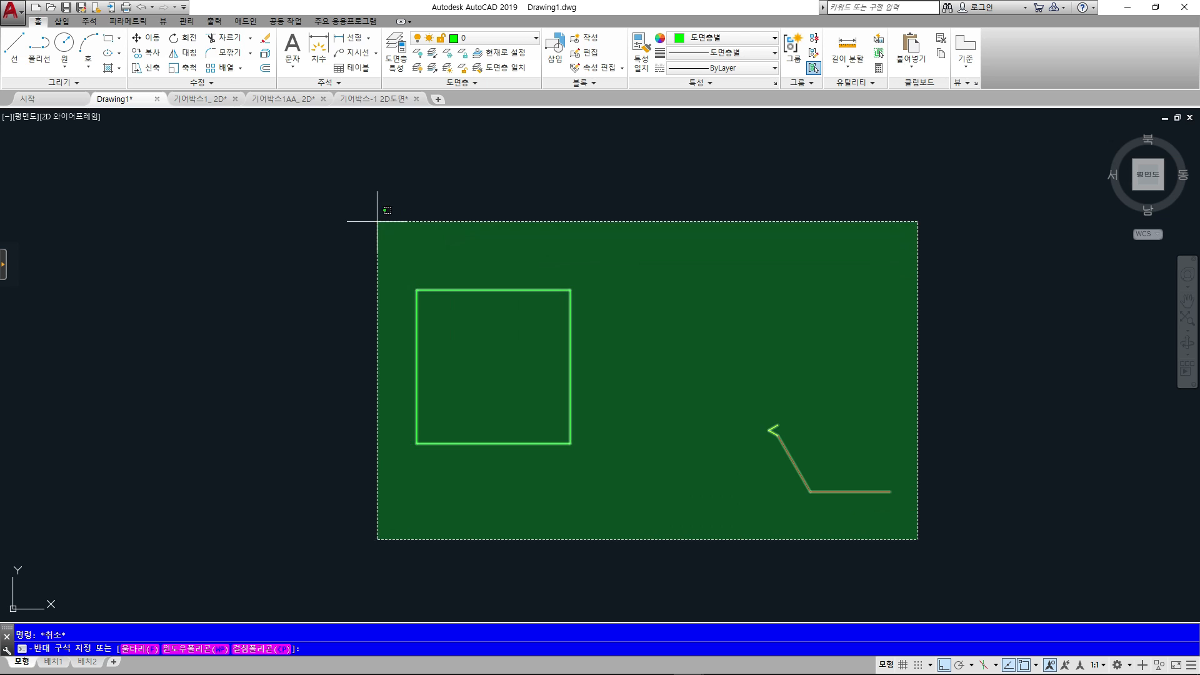
{"action": "left_click", "coordinate": [373, 219]}
{"action": "key", "text": "Delete"}
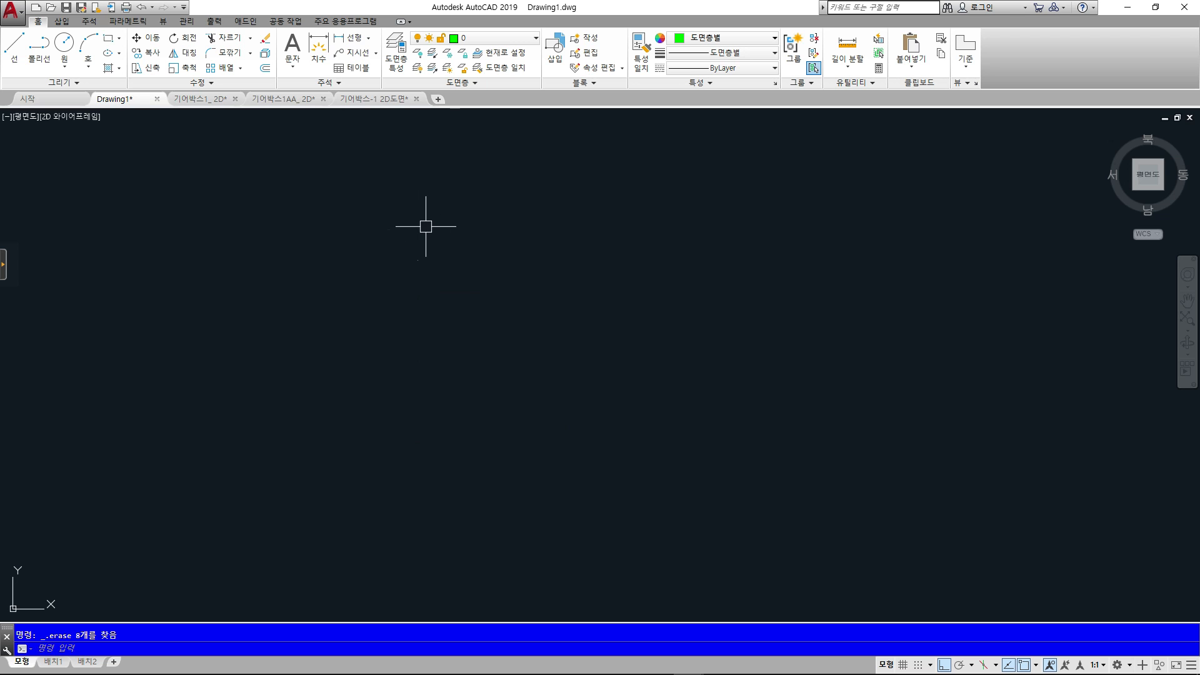
{"action": "left_click", "coordinate": [65, 65]}
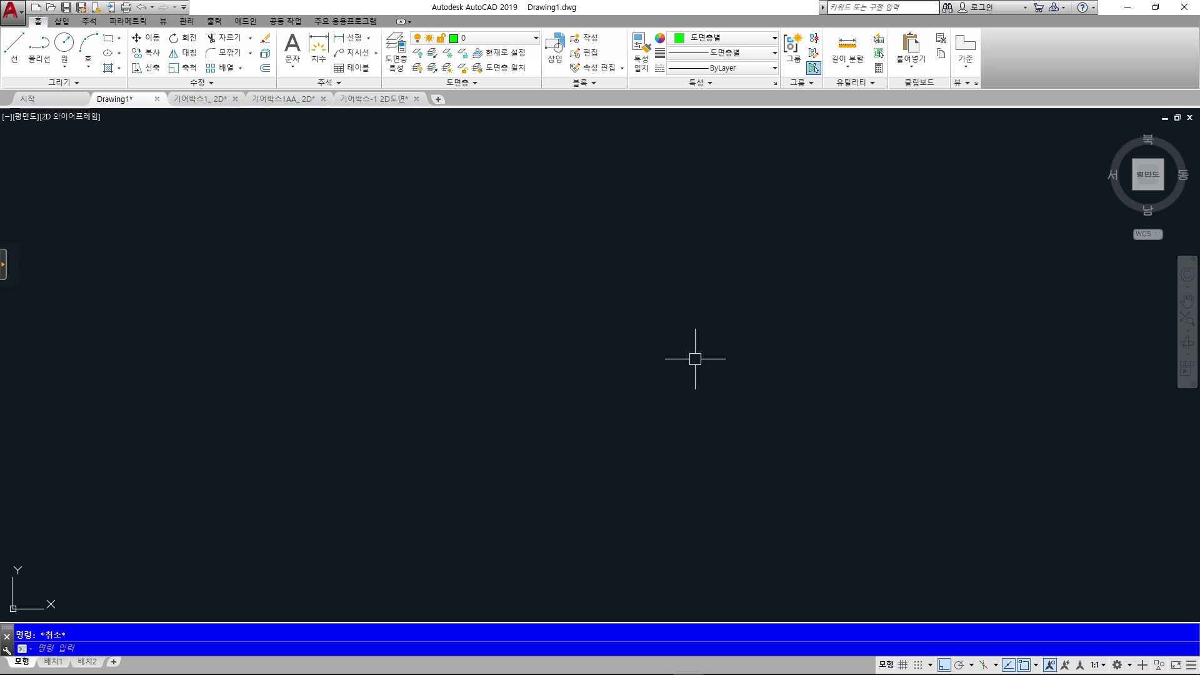
{"action": "left_click", "coordinate": [65, 43]}
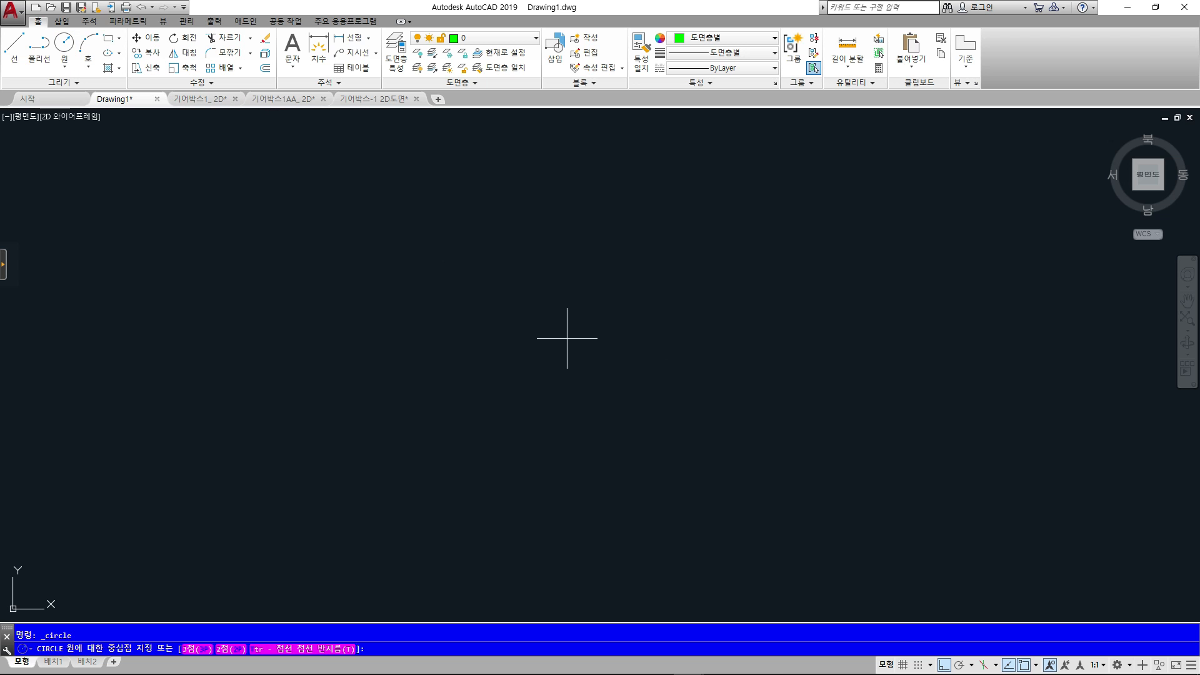
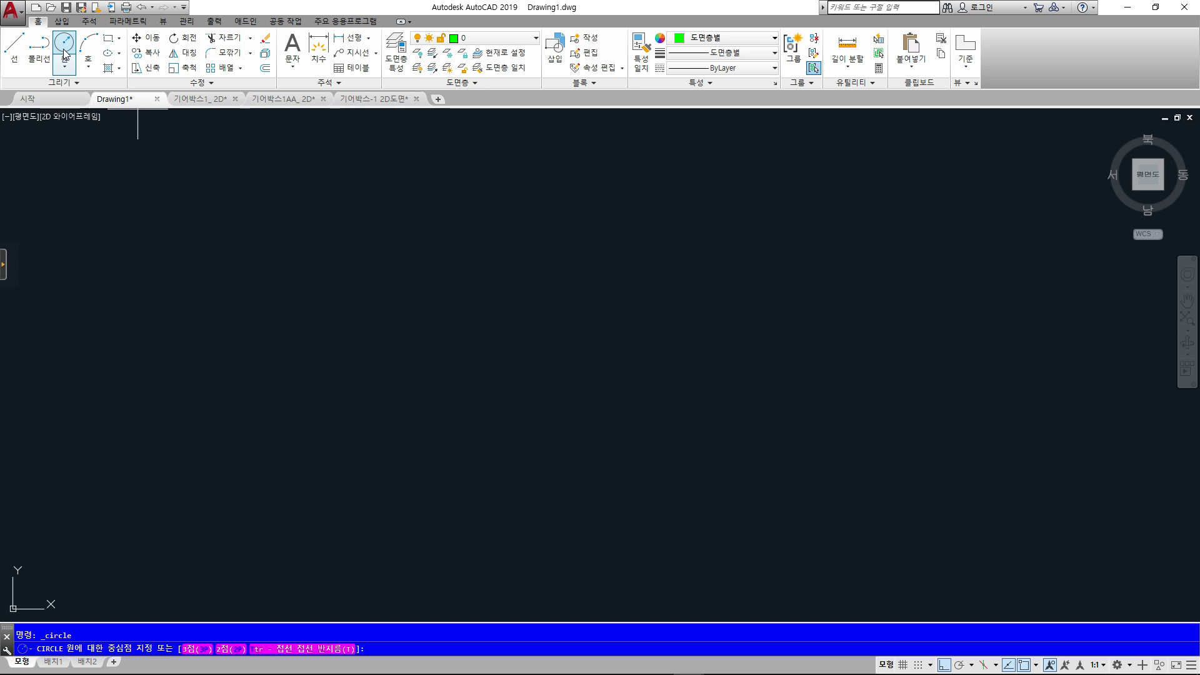
{"action": "key", "text": "Escape"}
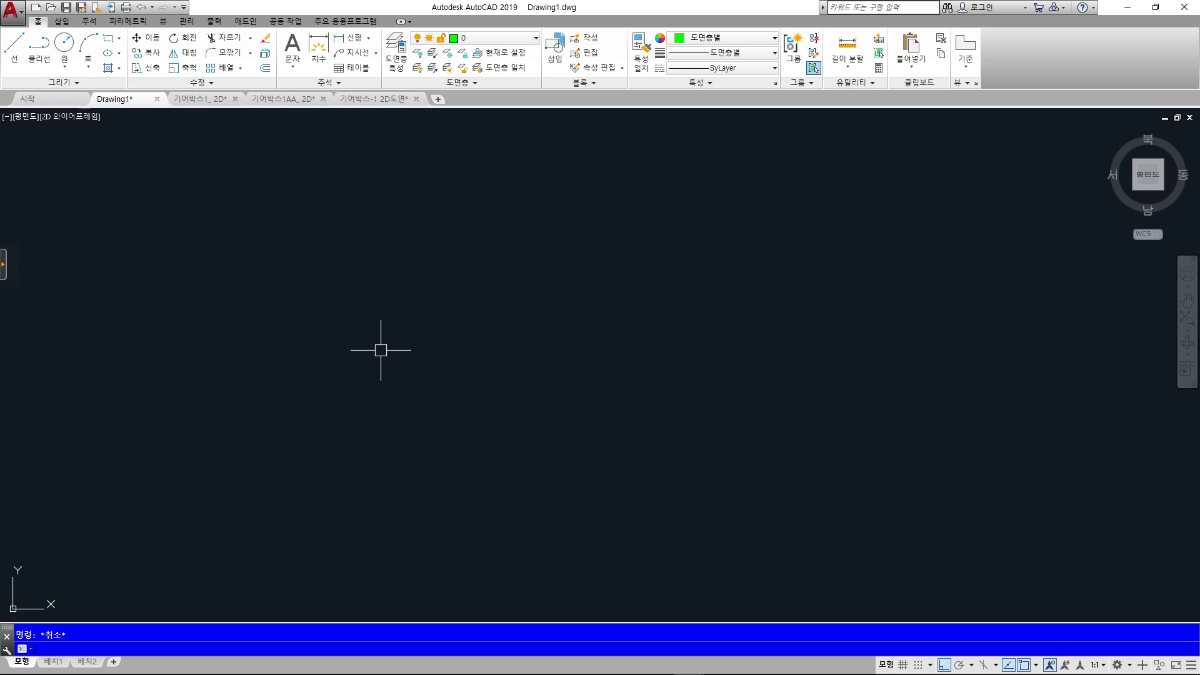
Draw a circle in the empty drawing area by centre point and a diameter of 100
{"action": "key", "text": "Return"}
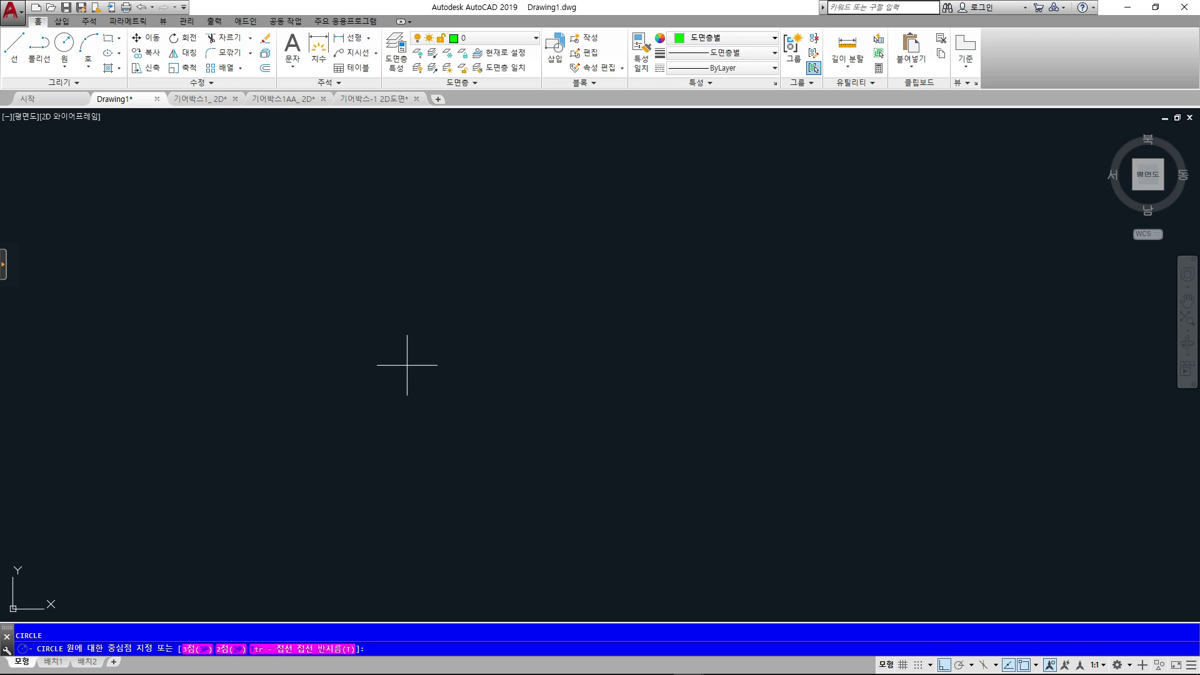
{"action": "left_click", "coordinate": [568, 344]}
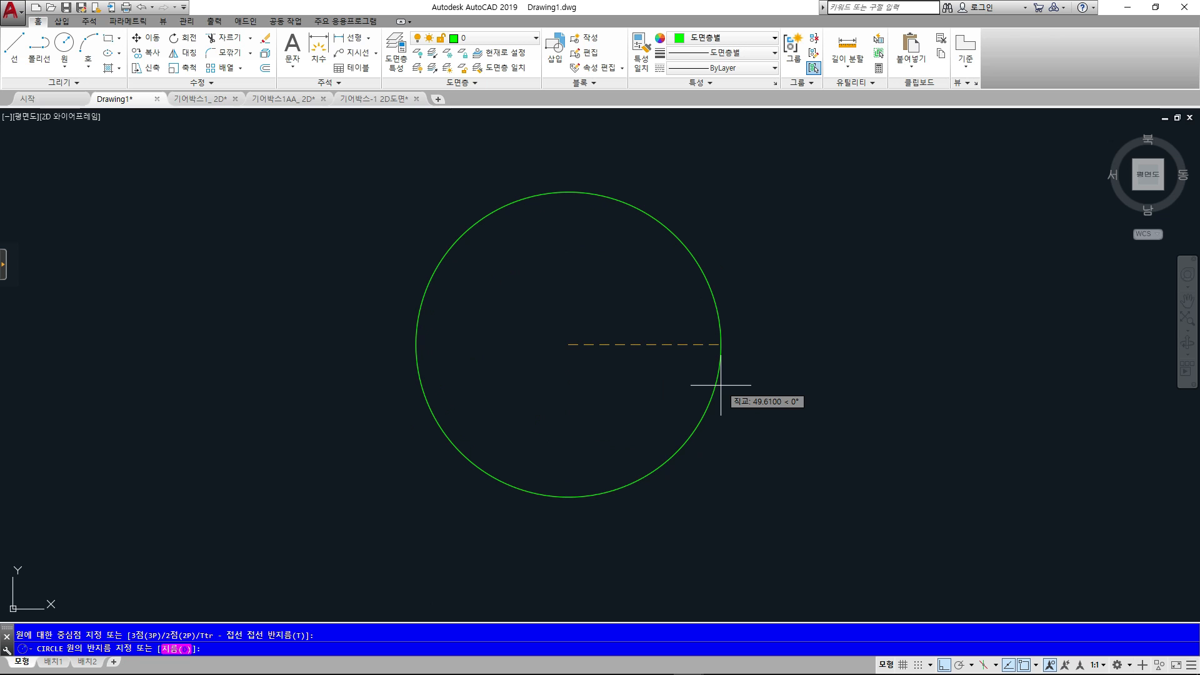
{"action": "type", "text": "d"}
{"action": "key", "text": "Return"}
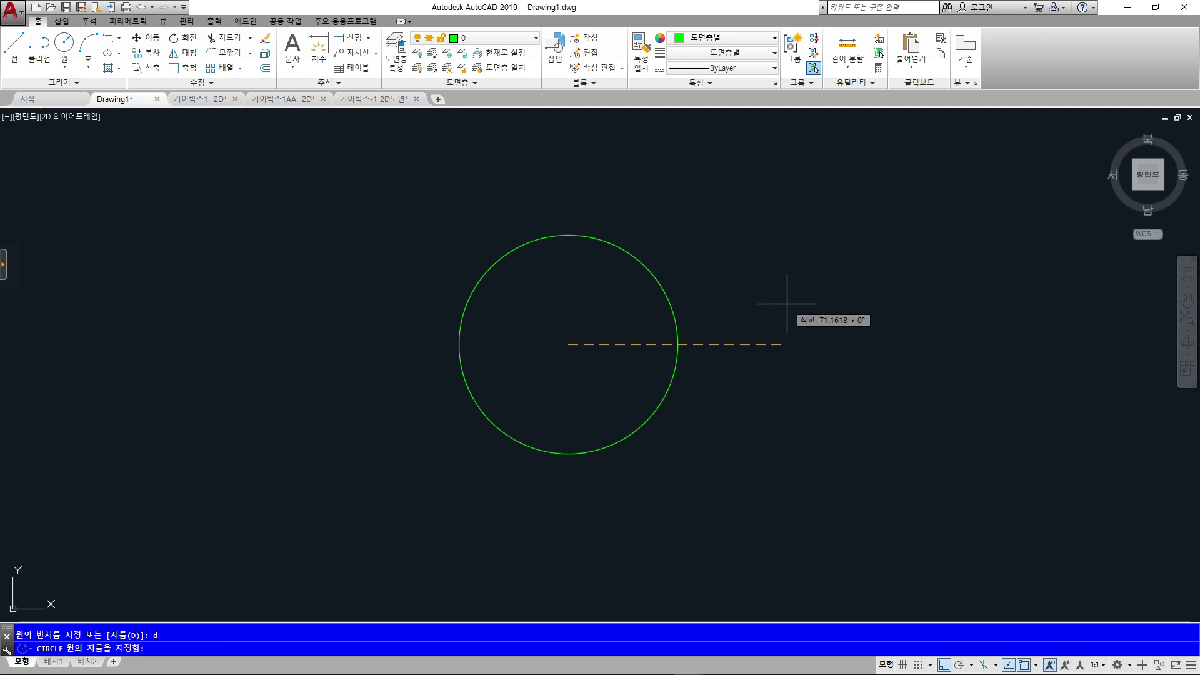
{"action": "type", "text": "100"}
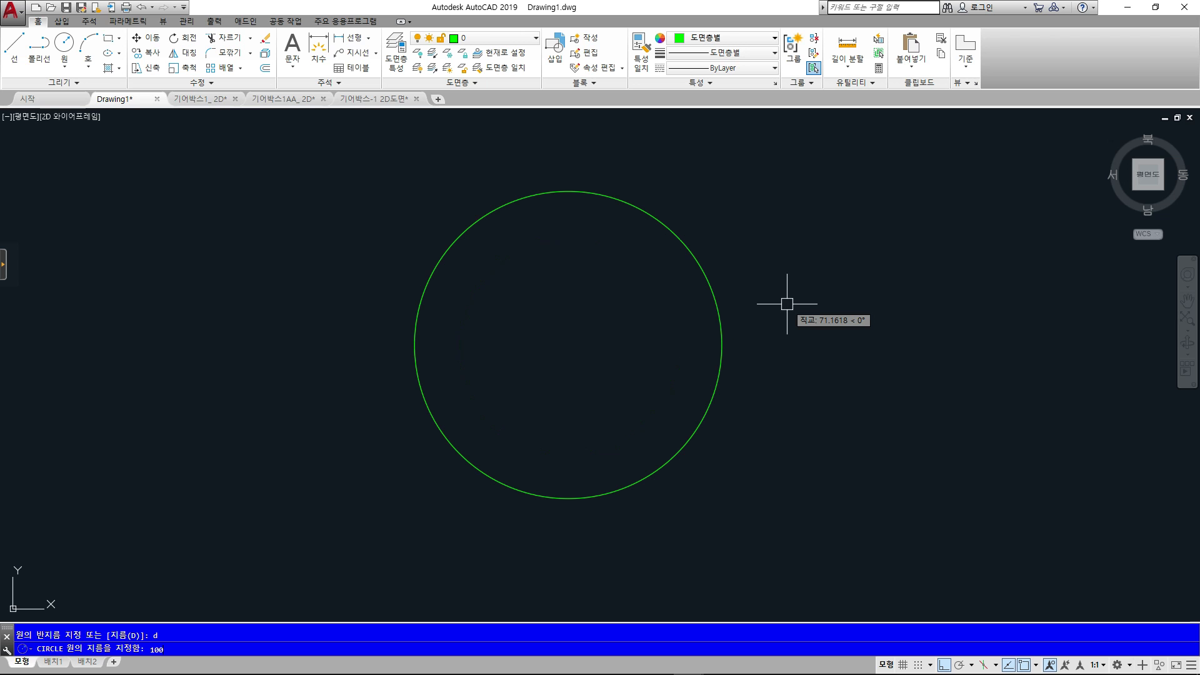
{"action": "key", "text": "Return"}
Add a diameter dimension to the circle, placing its text just outside the upper-right edge
{"action": "mouse_move", "coordinate": [723, 268]}
{"action": "middle_mouse_down"}
{"action": "mouse_move", "coordinate": [715, 290]}
{"action": "mouse_move", "coordinate": [670, 307]}
{"action": "middle_mouse_up"}
{"action": "key", "text": "Return"}
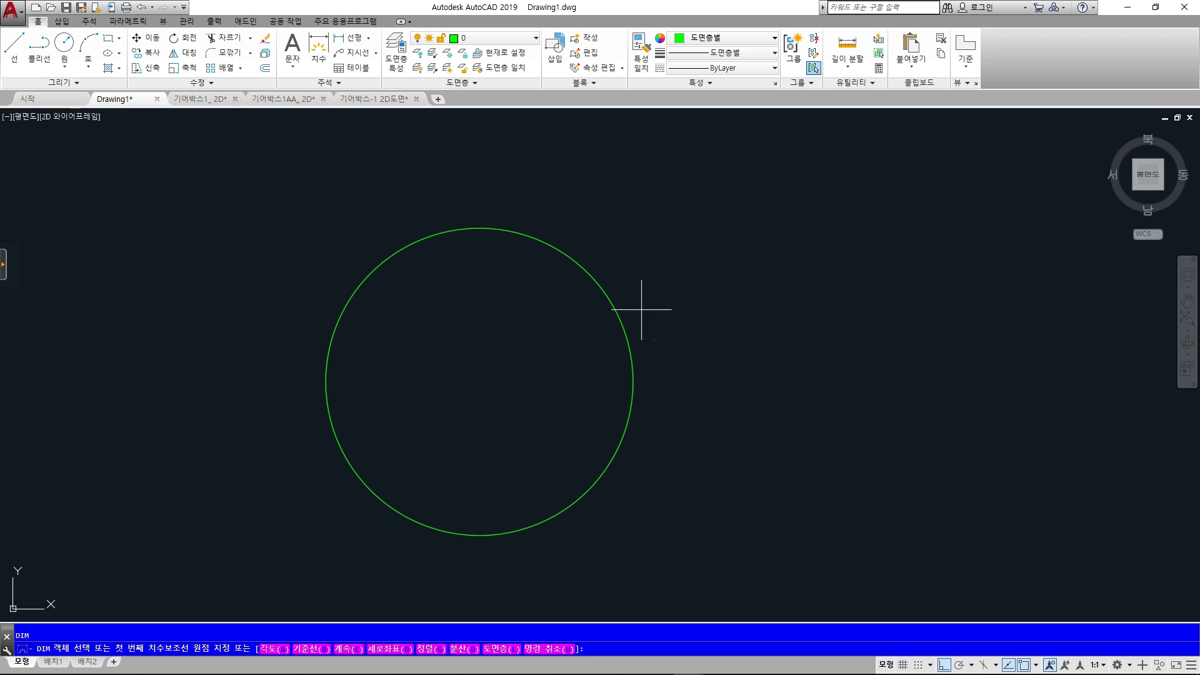
{"action": "left_click", "coordinate": [614, 300]}
{"action": "left_click", "coordinate": [645, 273]}
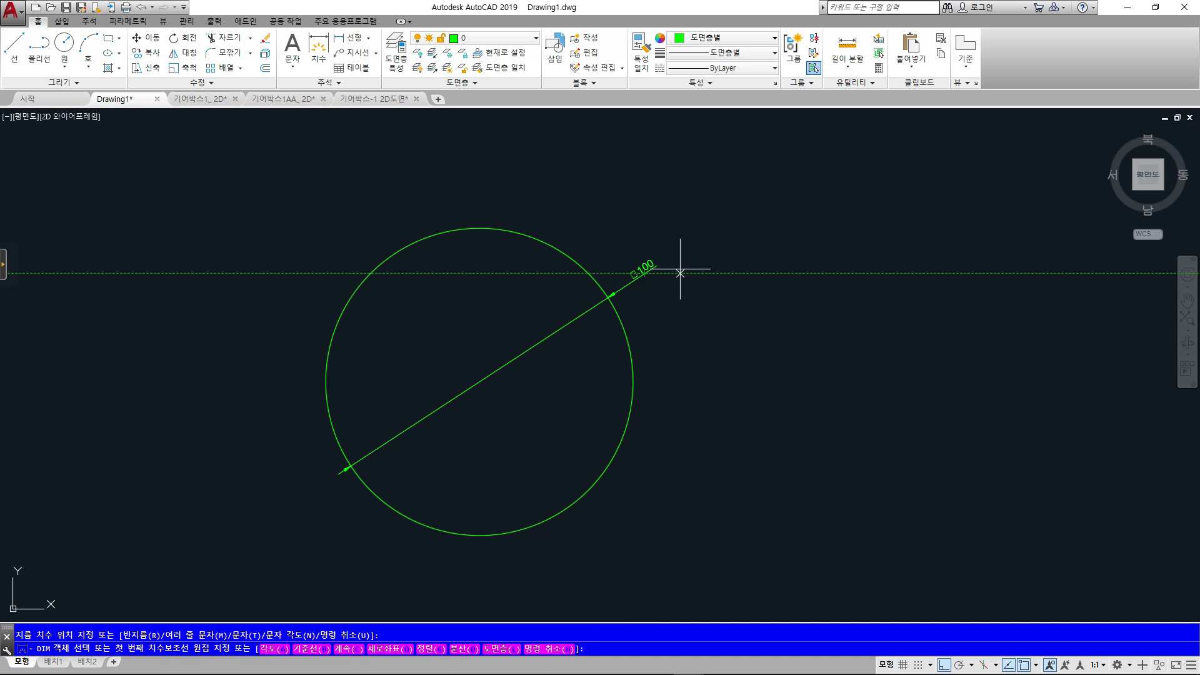
{"action": "key", "text": "Return"}
Examine the circle's diameter dimension text and the symbol in front of the number up close
{"action": "scroll", "coordinate": [631, 278], "scroll_direction": "up", "scroll_amount": 4}
{"action": "scroll", "coordinate": [629, 270], "scroll_direction": "up", "scroll_amount": 3}
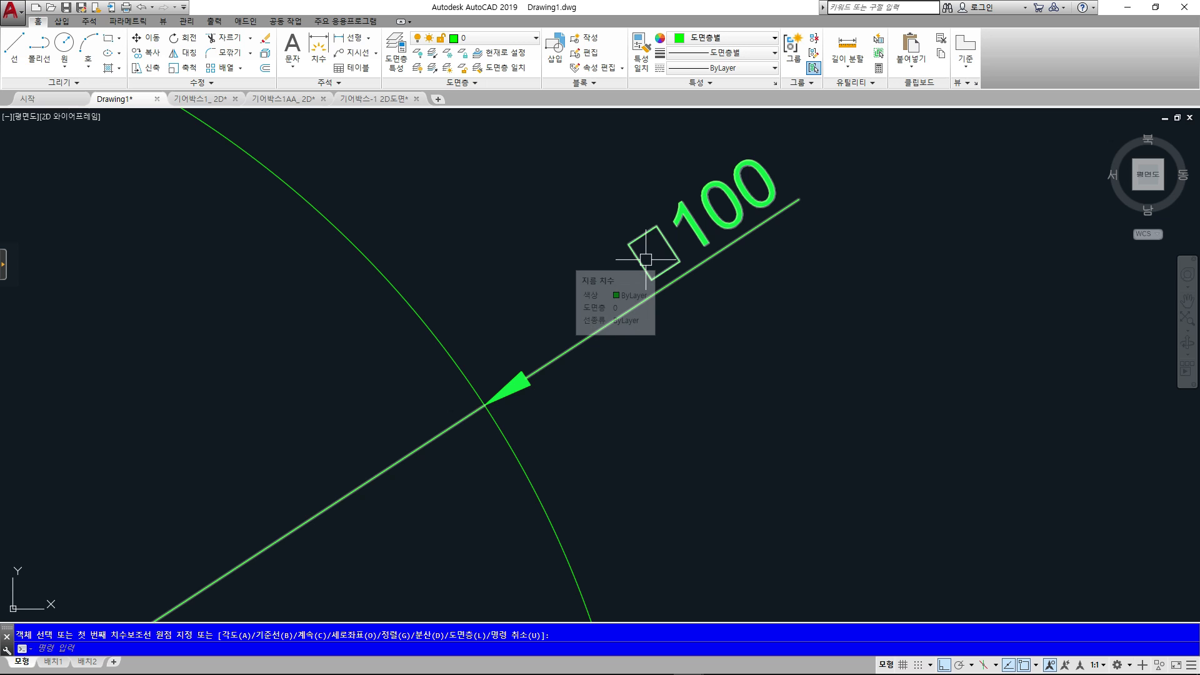
{"action": "scroll", "coordinate": [642, 273], "scroll_direction": "down", "scroll_amount": 2}
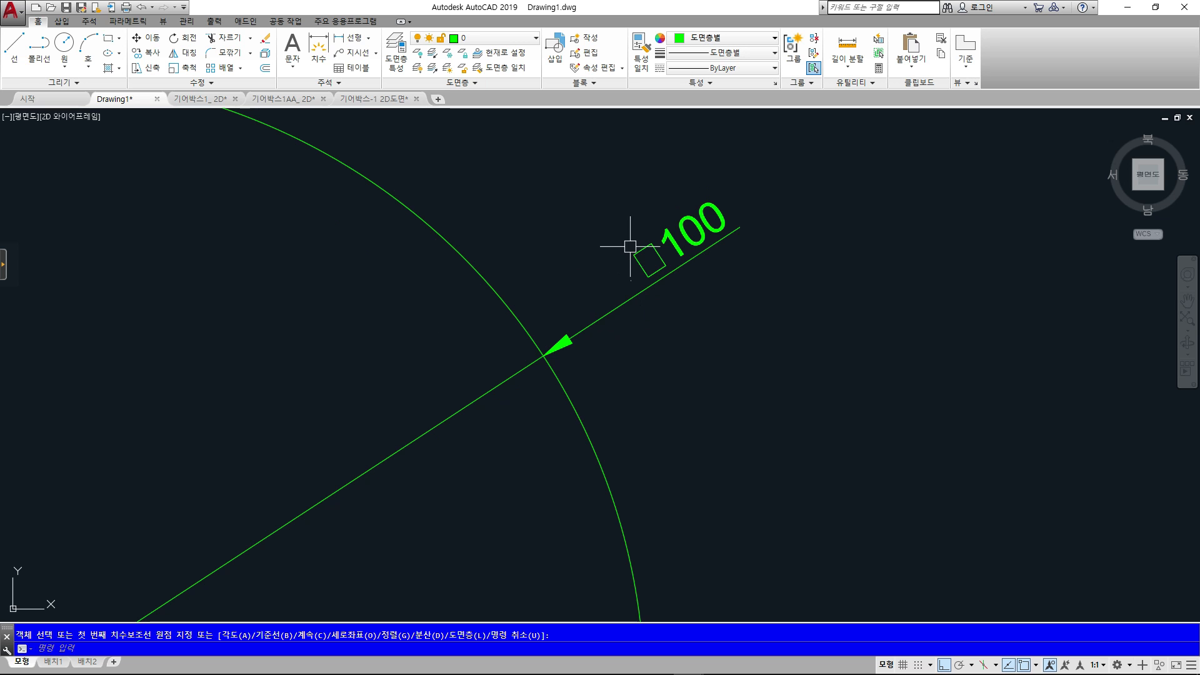
{"action": "scroll", "coordinate": [630, 268], "scroll_direction": "down", "scroll_amount": 5}
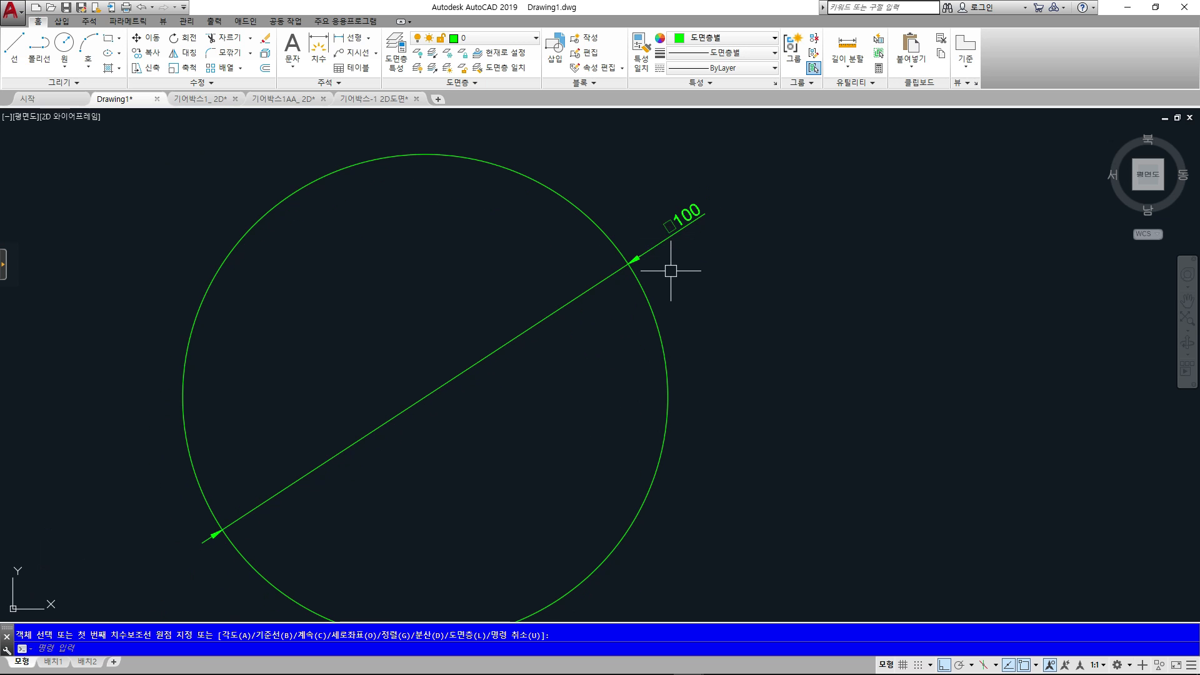
{"action": "scroll", "coordinate": [665, 250], "scroll_direction": "up", "scroll_amount": 3}
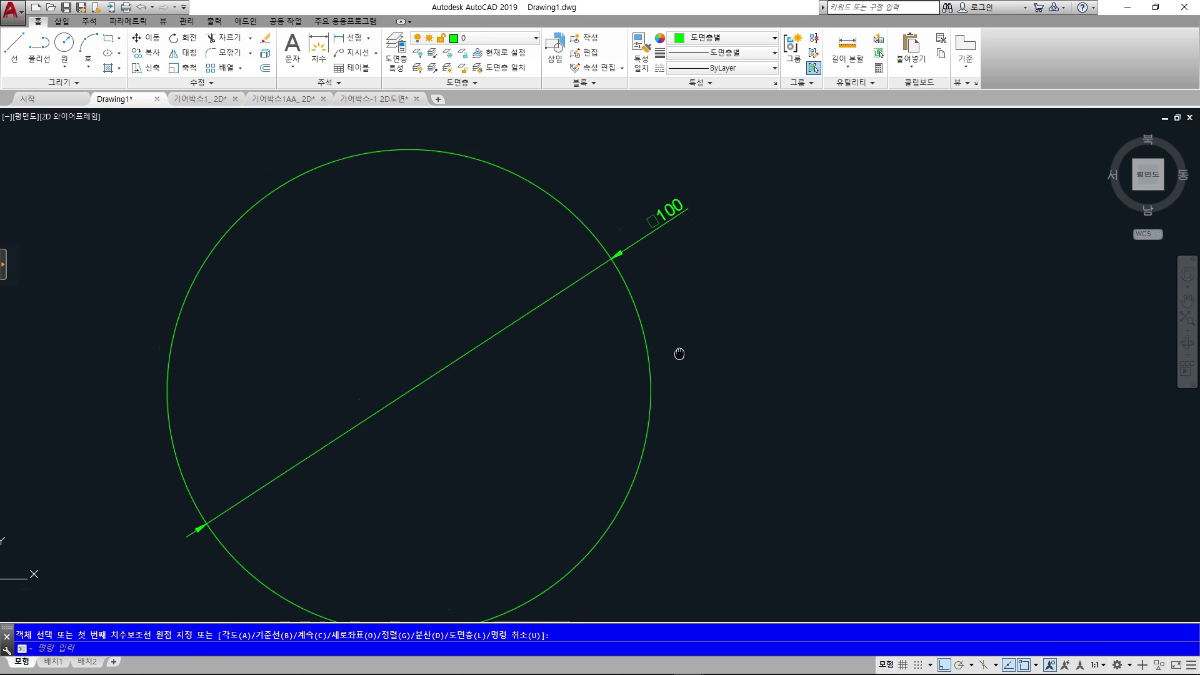
{"action": "scroll", "coordinate": [659, 233], "scroll_direction": "down", "scroll_amount": 3}
{"action": "scroll", "coordinate": [567, 284], "scroll_direction": "up", "scroll_amount": 1}
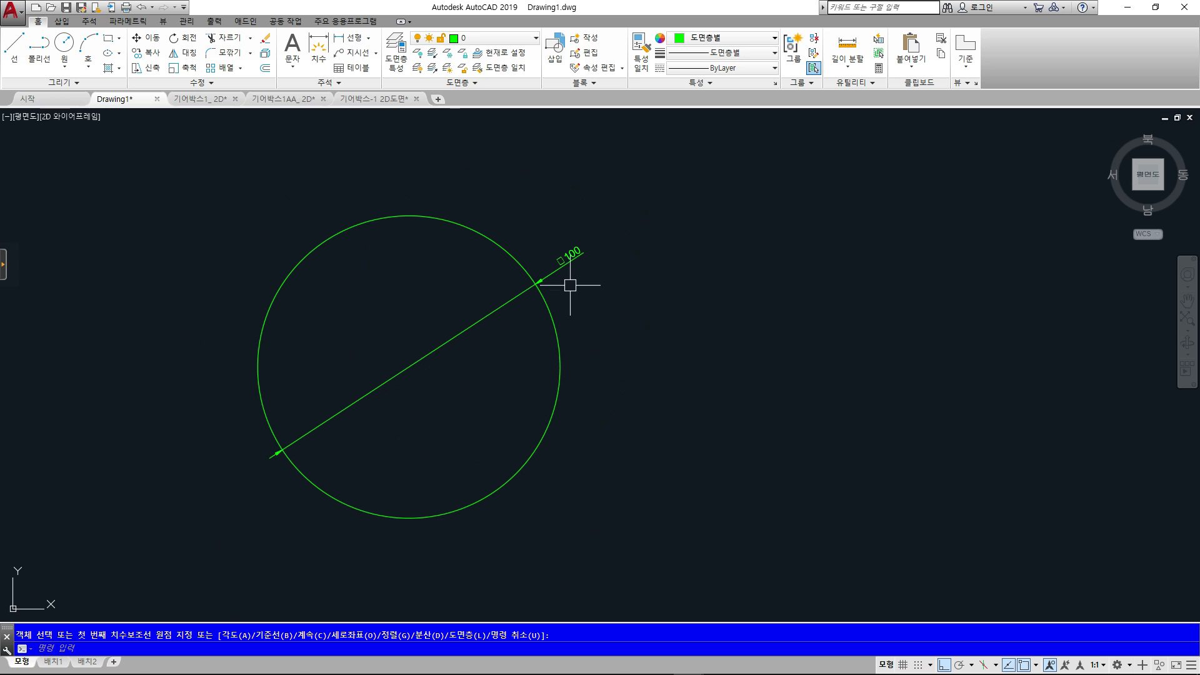
{"action": "key", "text": "Escape"}
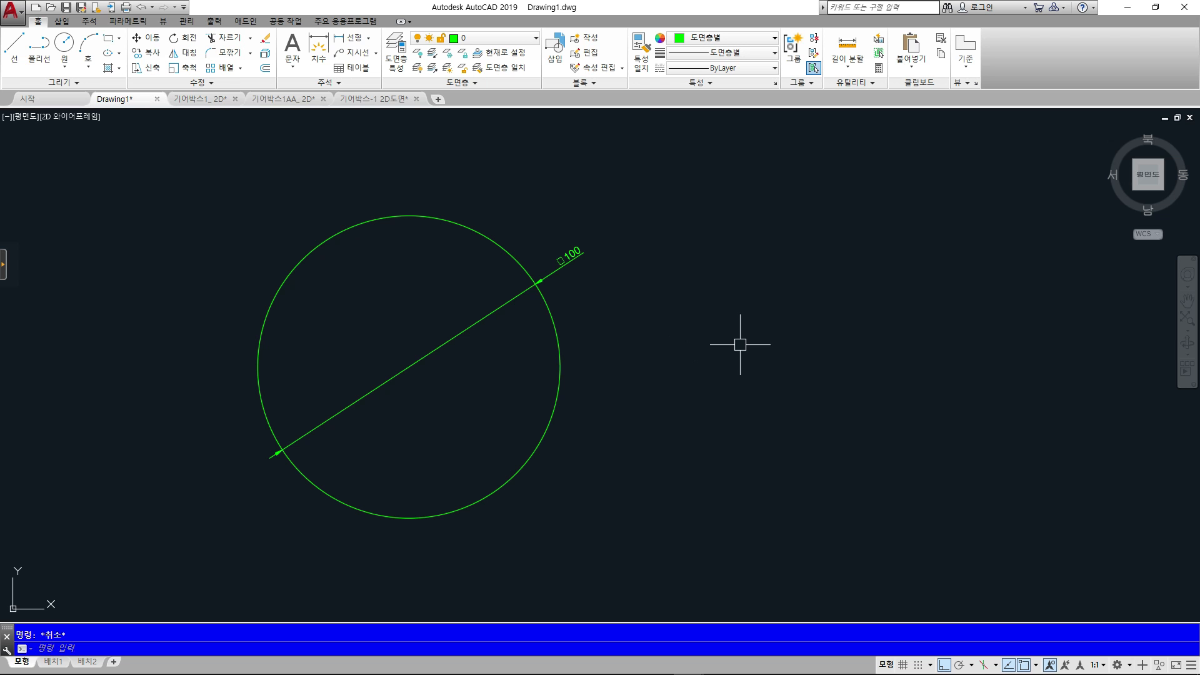
Draw a second circle to the right of the dimensioned one, using a radius of 100
{"action": "type", "text": "c"}
{"action": "key", "text": "Return"}
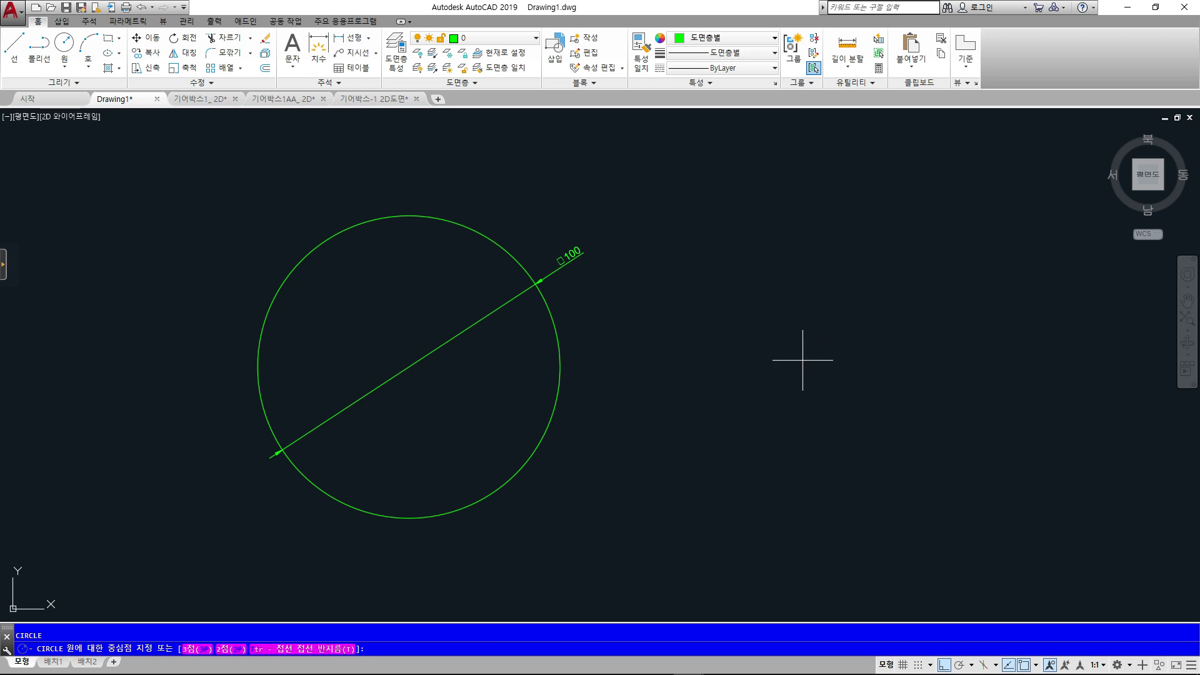
{"action": "left_click", "coordinate": [802, 364]}
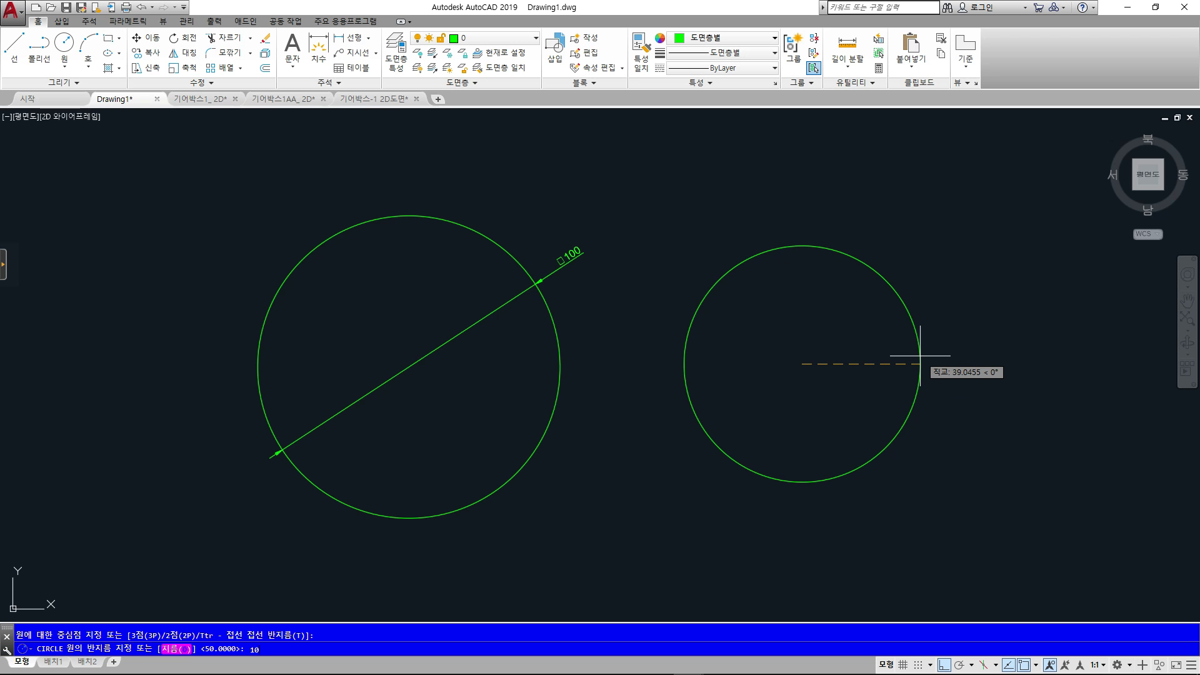
{"action": "key", "text": "Return"}
Add a diameter dimension to the larger circle, with its text outside the upper-right edge
{"action": "scroll", "coordinate": [920, 356], "scroll_direction": "down", "scroll_amount": 4}
{"action": "scroll", "coordinate": [759, 317], "scroll_direction": "up", "scroll_amount": 2}
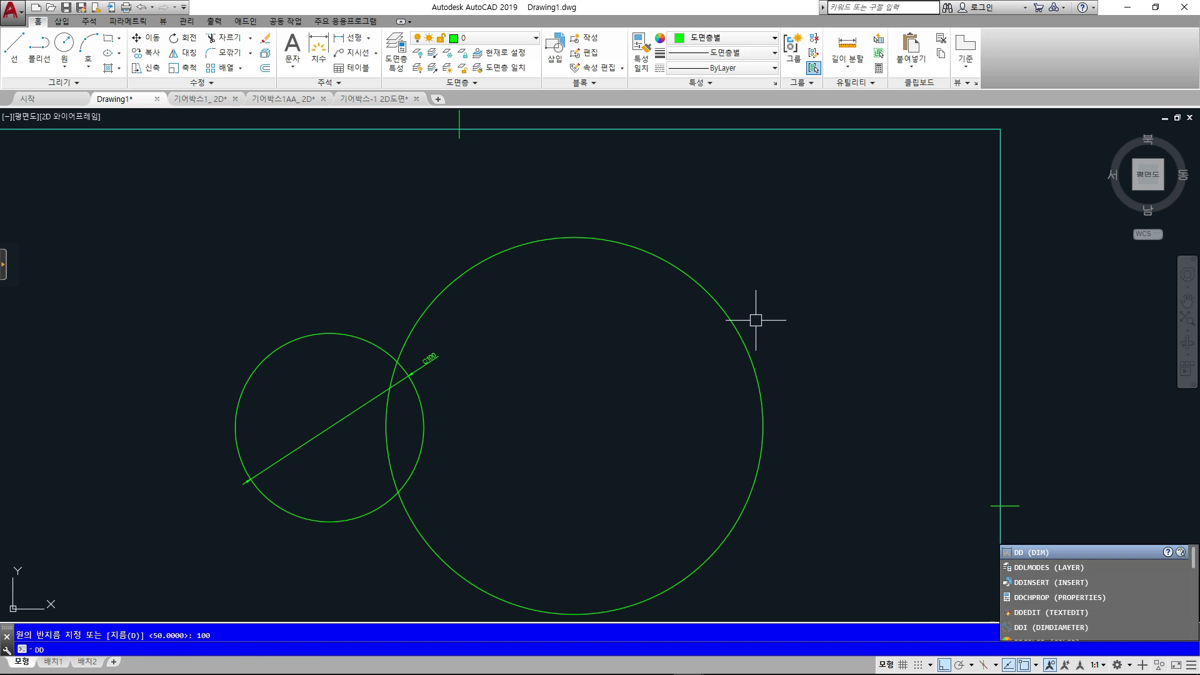
{"action": "type", "text": "dd"}
{"action": "key", "text": "Return"}
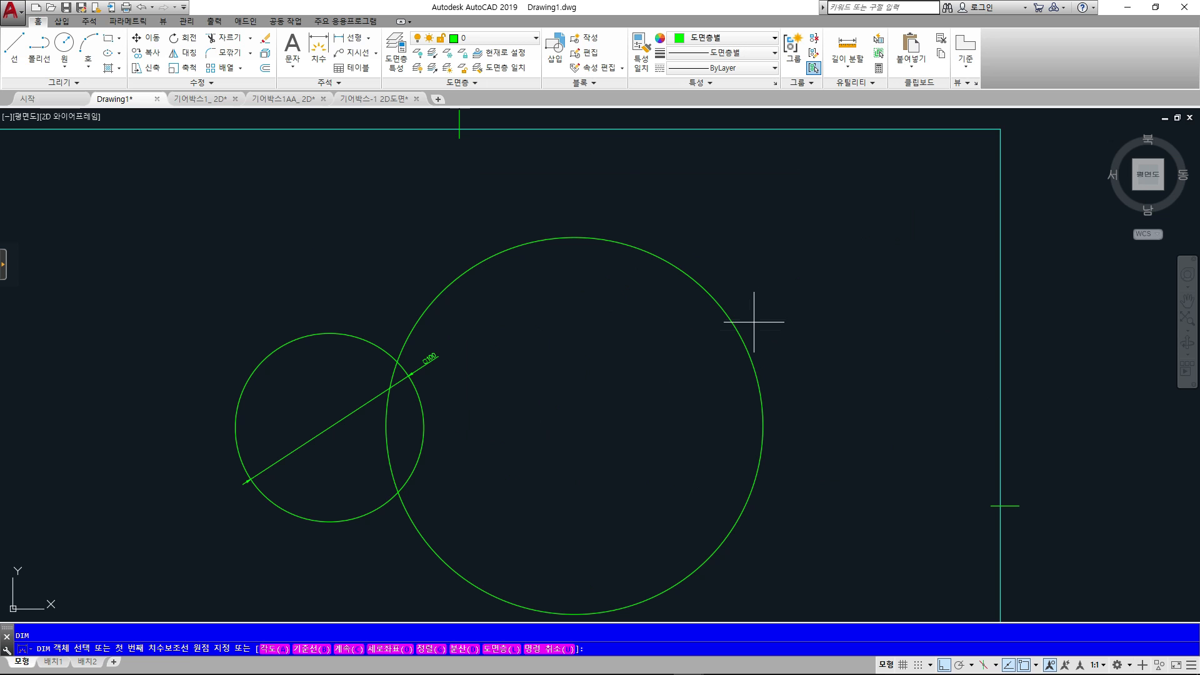
{"action": "left_click", "coordinate": [747, 333]}
{"action": "scroll", "coordinate": [775, 317], "scroll_direction": "up", "scroll_amount": 6}
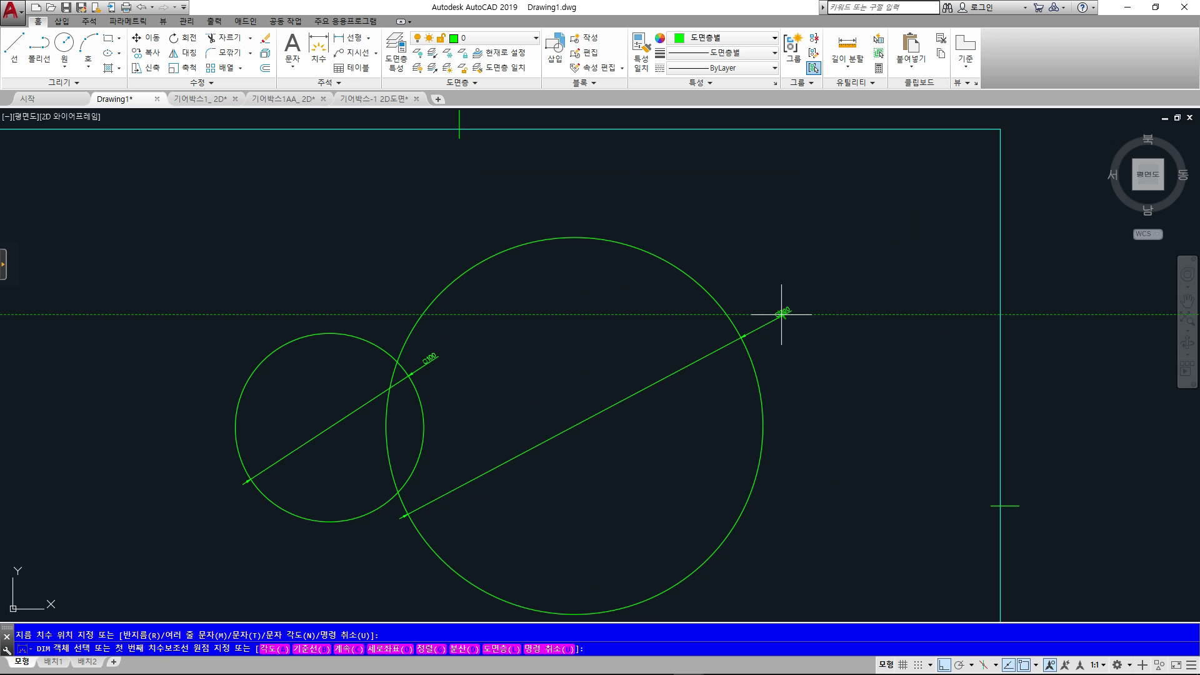
{"action": "scroll", "coordinate": [778, 317], "scroll_direction": "down", "scroll_amount": 5}
{"action": "left_click", "coordinate": [872, 315]}
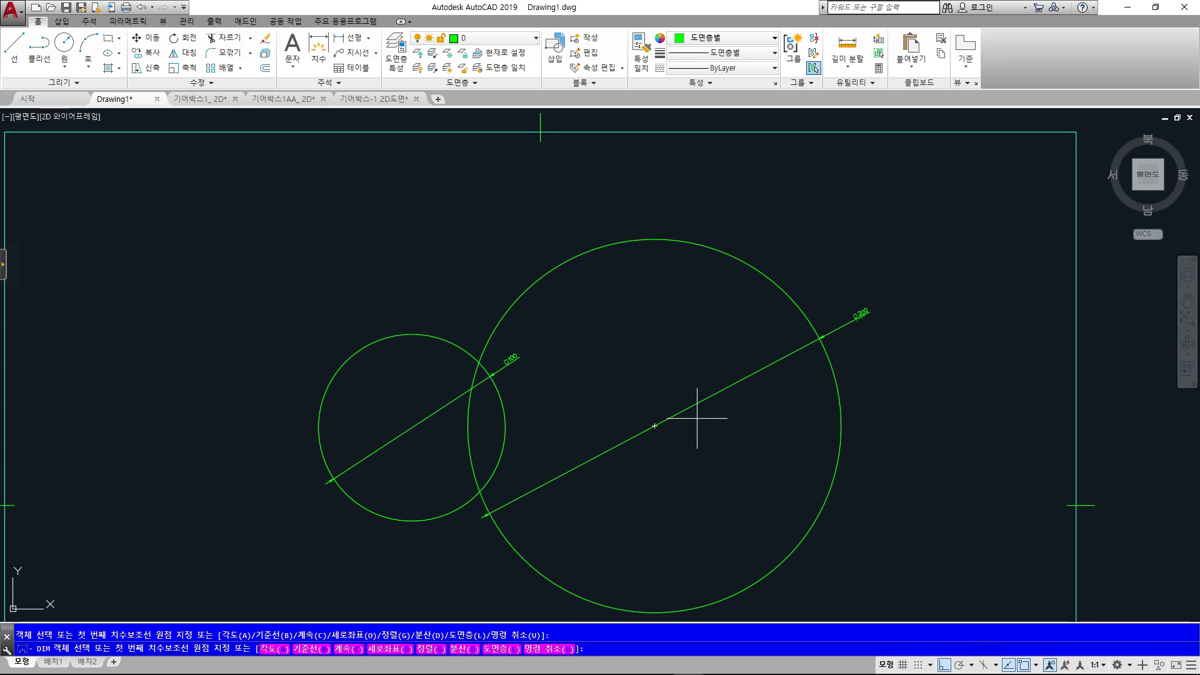
{"action": "key", "text": "Escape"}
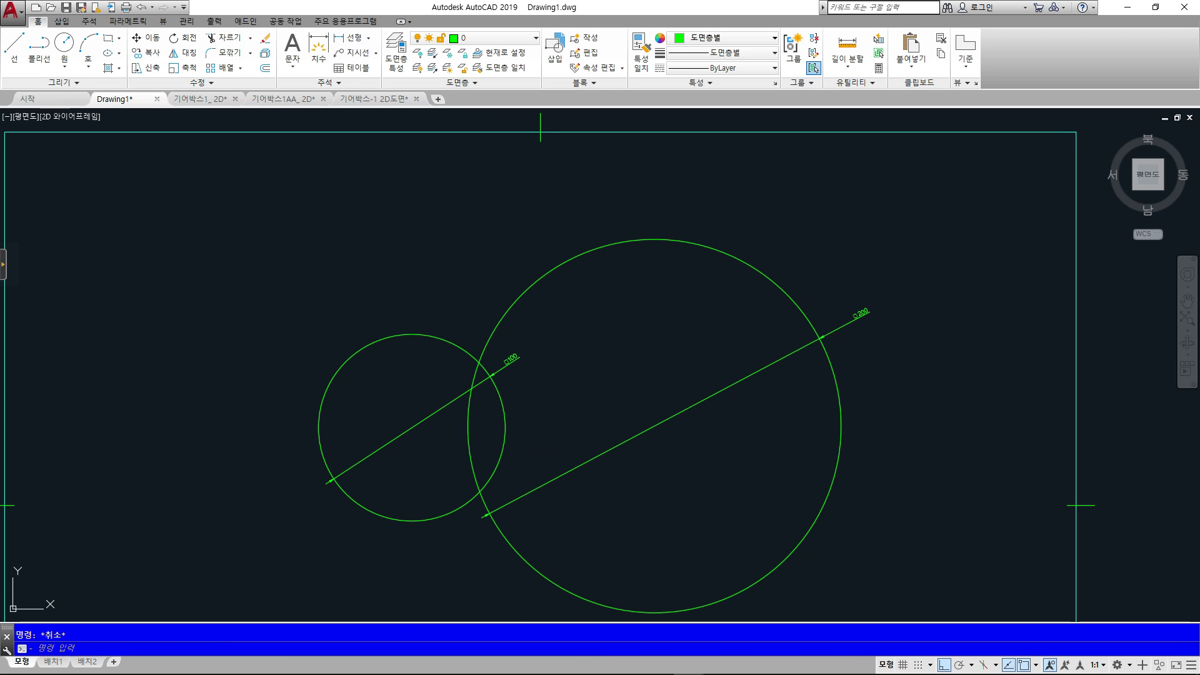
Delete both circles and their diameter dimensions together using one crossing selection
{"action": "left_click", "coordinate": [742, 468]}
{"action": "left_click", "coordinate": [290, 283]}
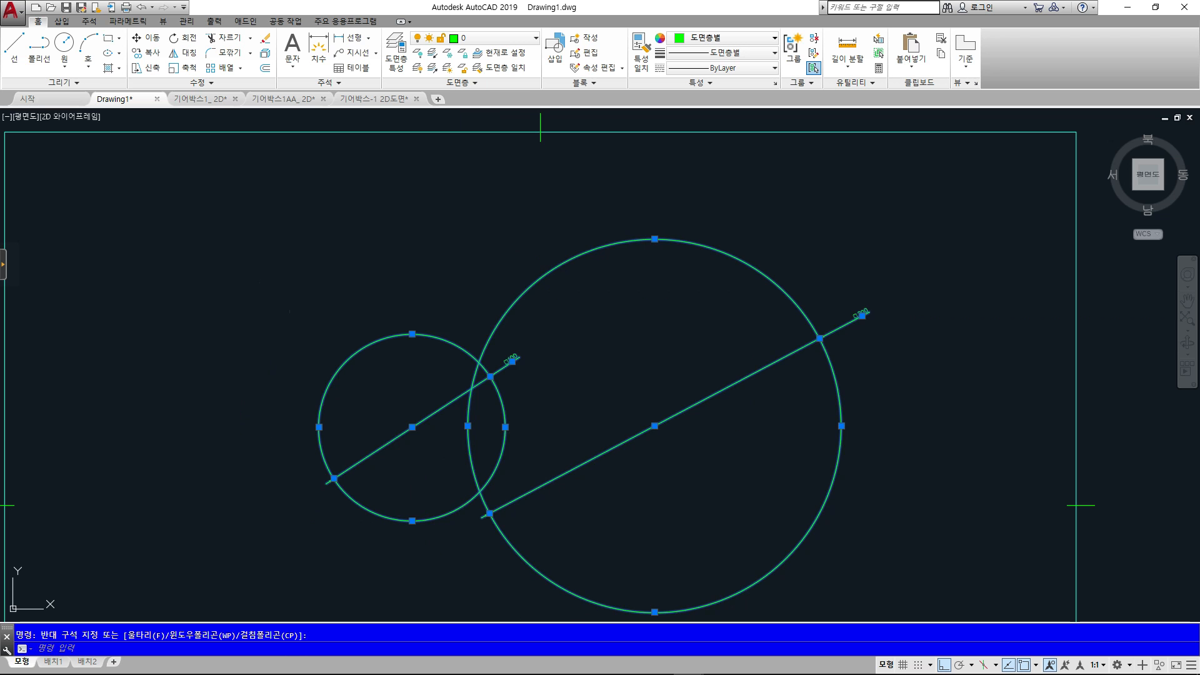
{"action": "key", "text": "Delete"}
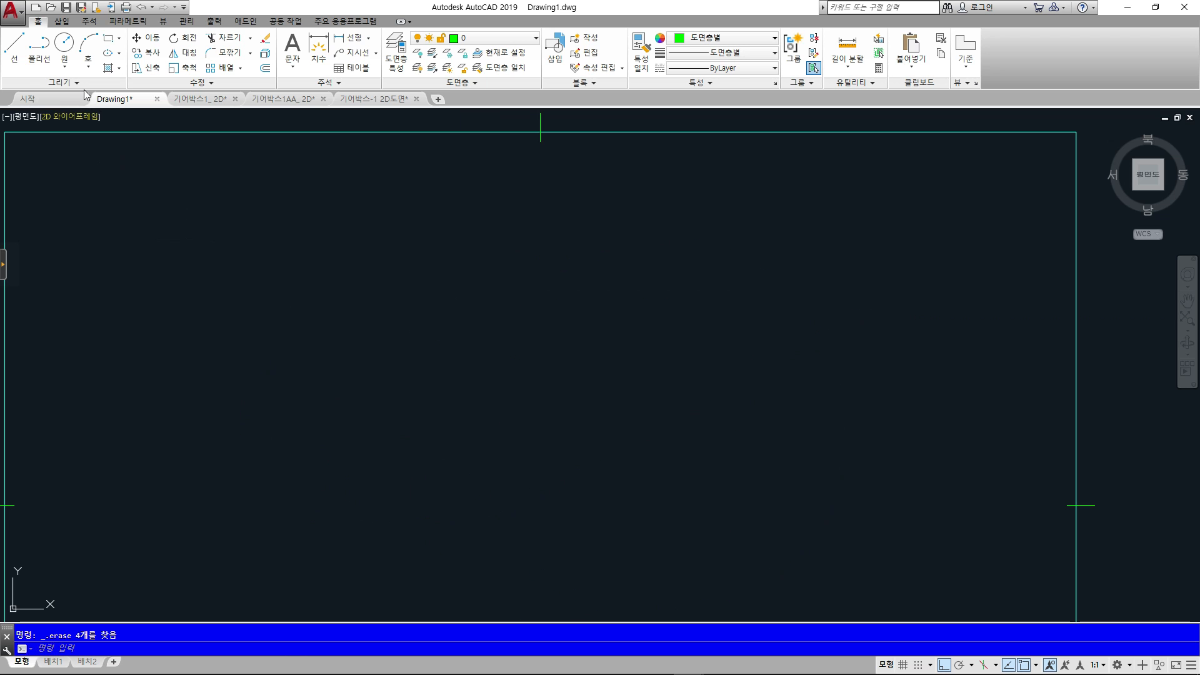
Draw a circle with the 2-Point method inside the frame by picking the two endpoints of its diameter
{"action": "left_click", "coordinate": [64, 66]}
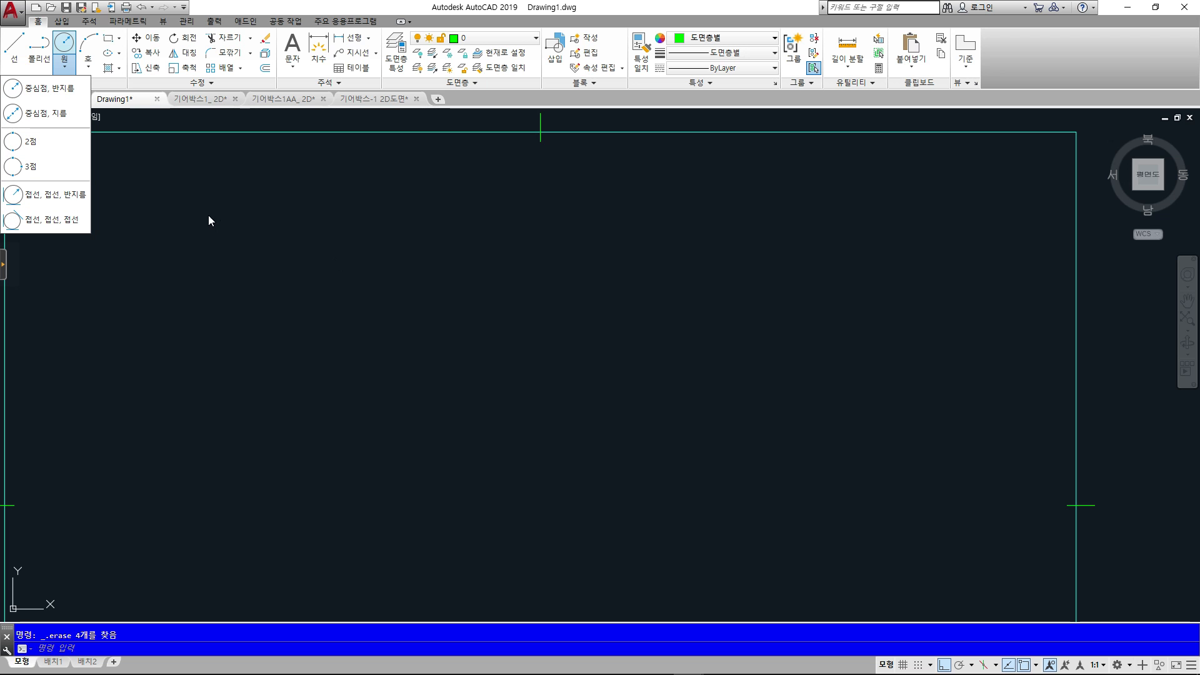
{"action": "left_click", "coordinate": [78, 142]}
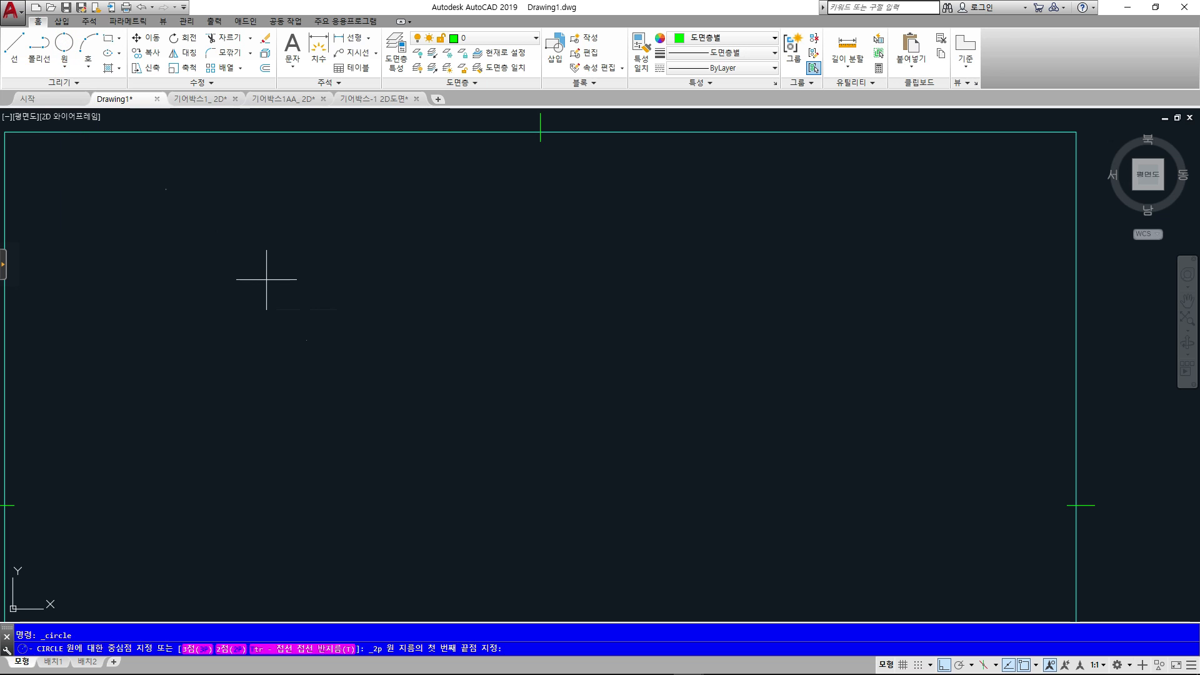
{"action": "left_click", "coordinate": [336, 350]}
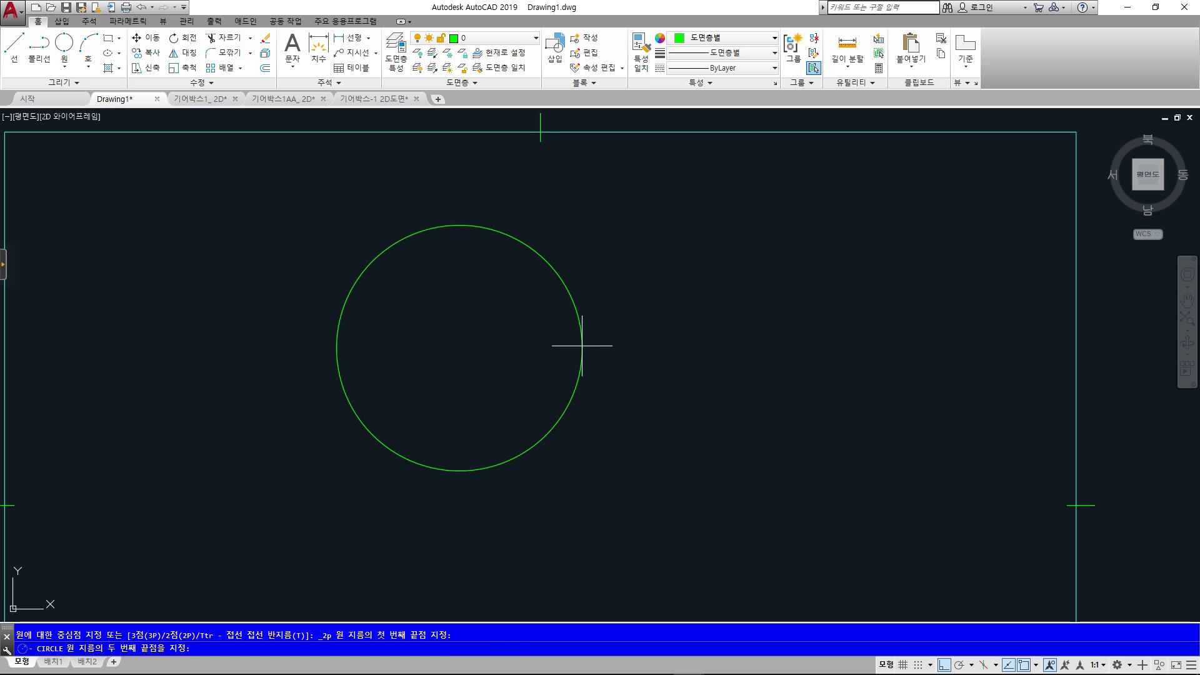
{"action": "left_click_drag", "start_coordinate": [339, 356], "coordinate": [338, 352]}
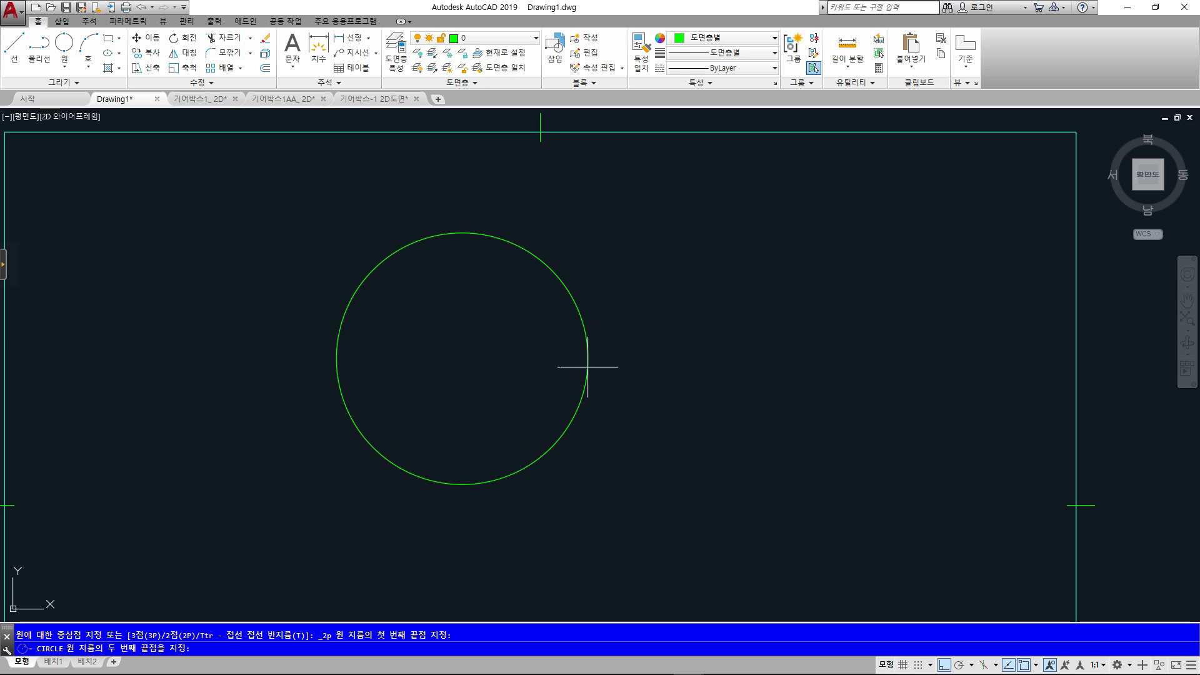
{"action": "left_click", "coordinate": [594, 366]}
Draw two separate vertical lines of similar length, side by side, to the right of the circle
{"action": "middle_click_drag", "start_coordinate": [739, 365], "coordinate": [570, 373]}
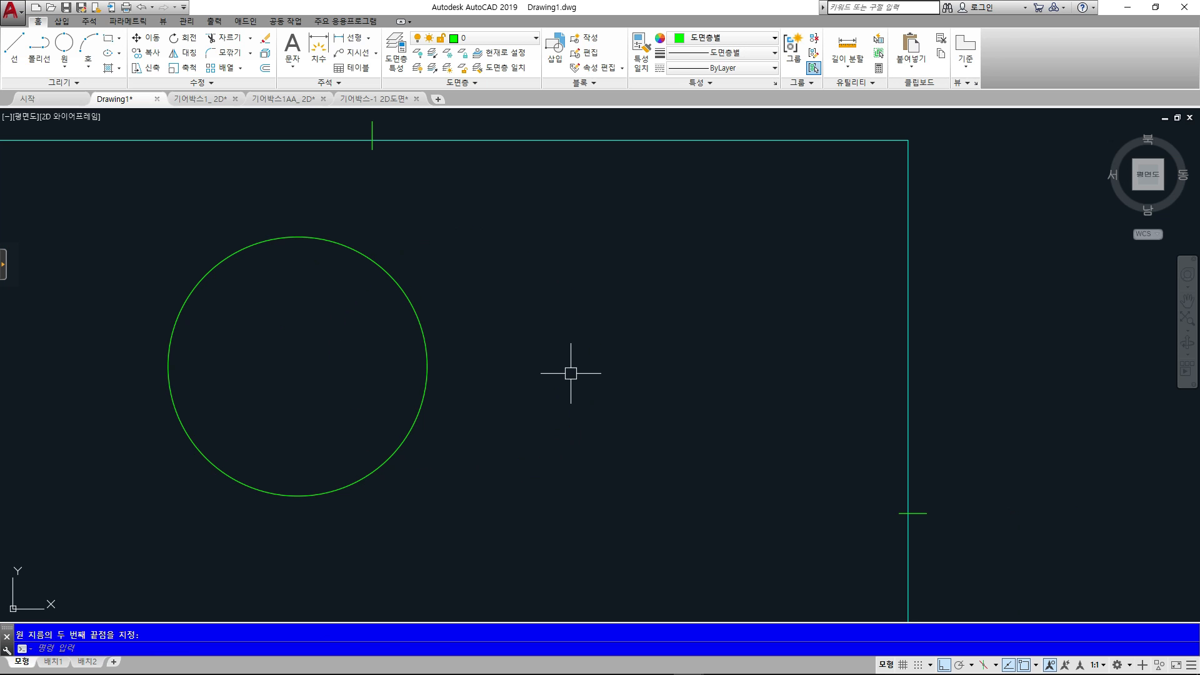
{"action": "key", "text": "l"}
{"action": "key", "text": "Return"}
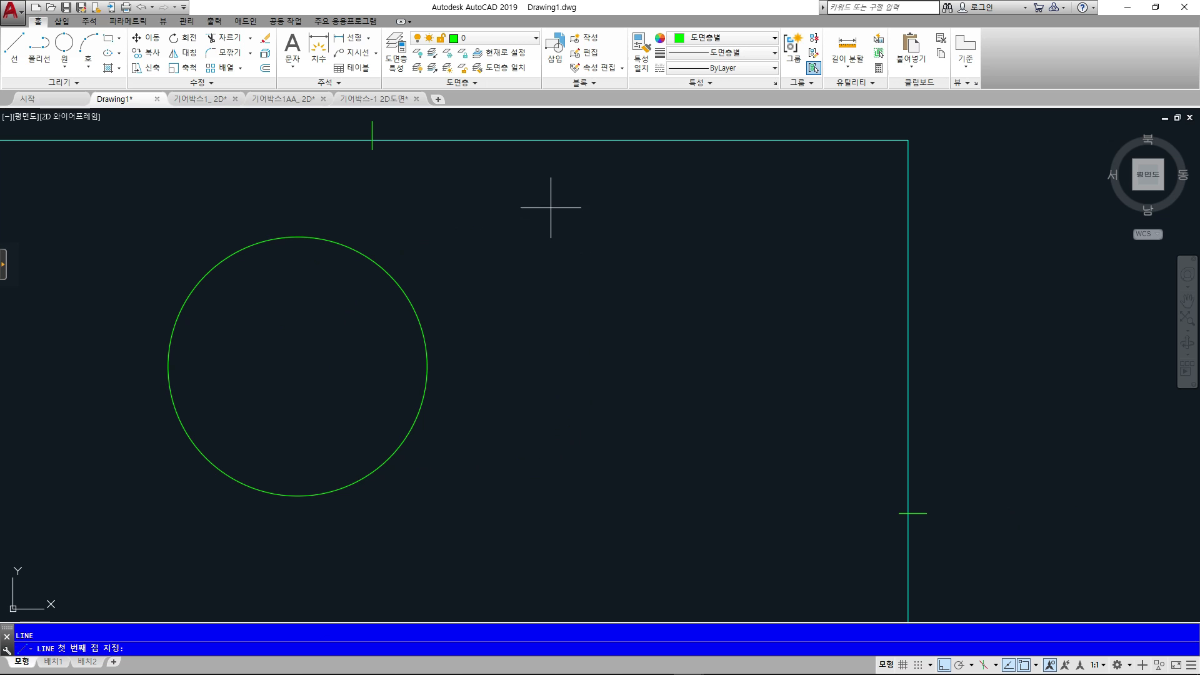
{"action": "left_click", "coordinate": [550, 208]}
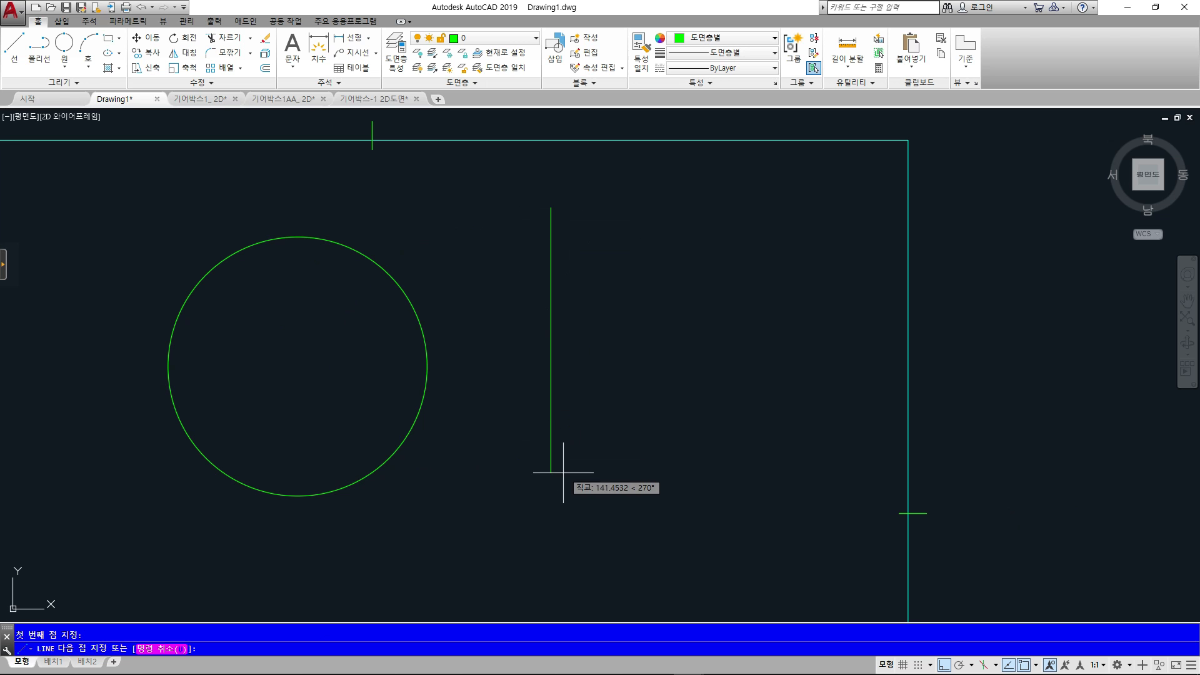
{"action": "left_click", "coordinate": [563, 509]}
{"action": "key", "text": "Return"}
{"action": "key", "text": "Return"}
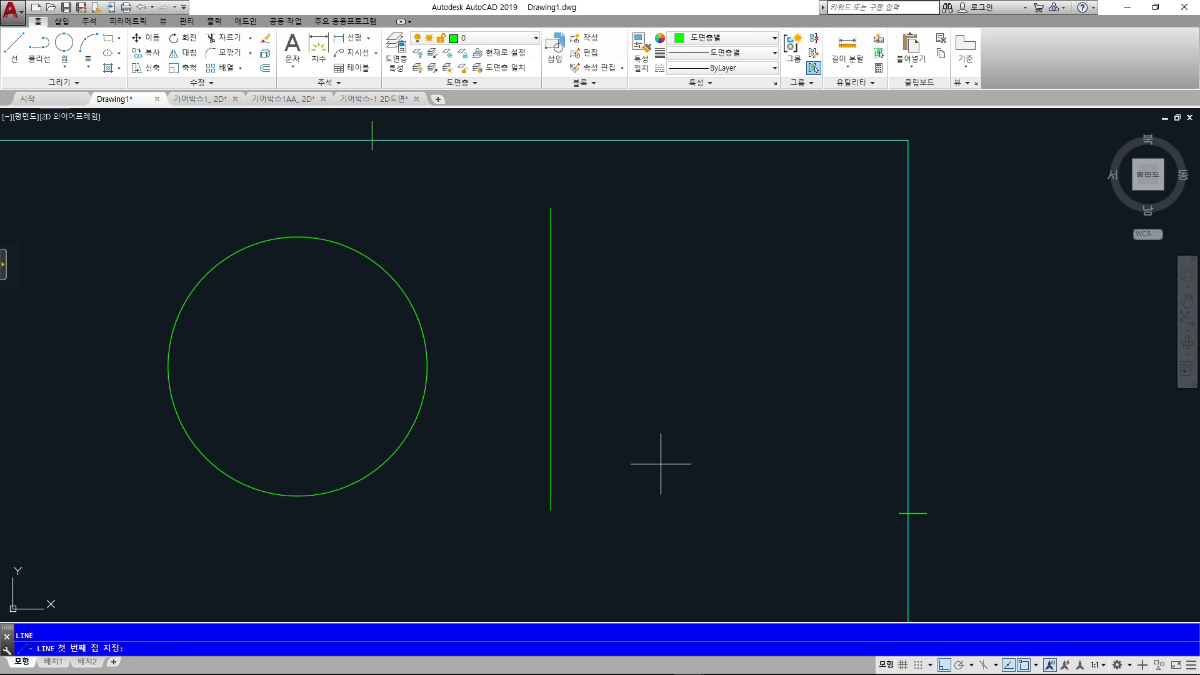
{"action": "left_click", "coordinate": [715, 204]}
{"action": "left_click", "coordinate": [719, 498]}
{"action": "key", "text": "Escape"}
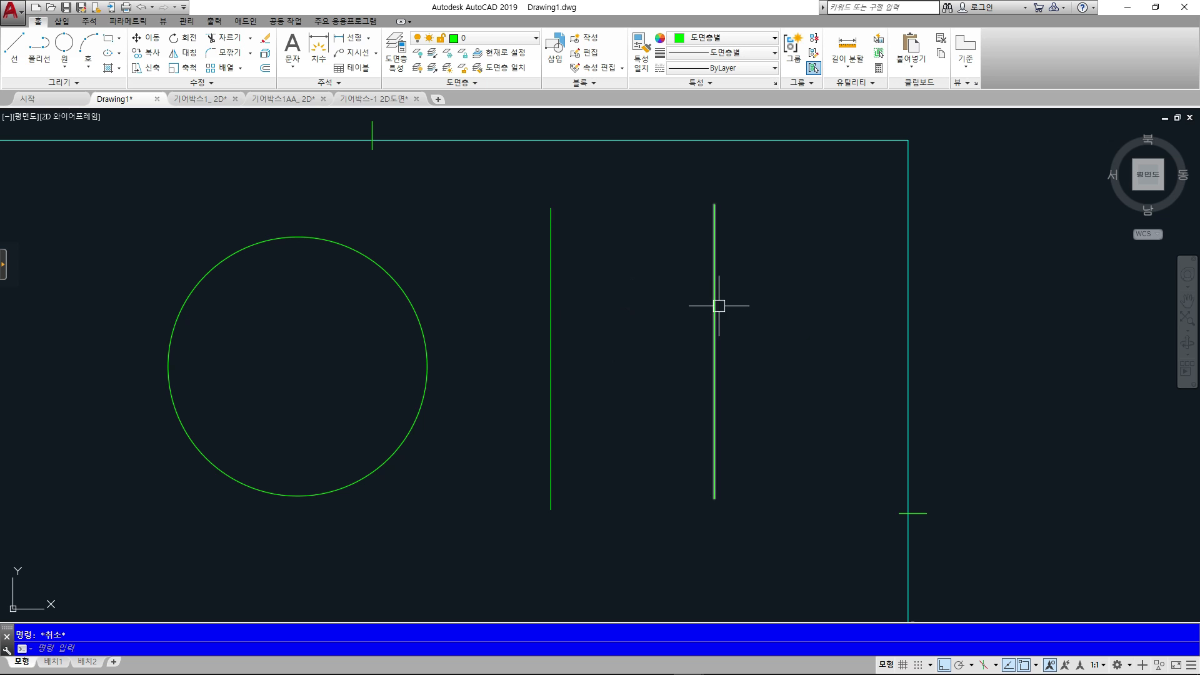
Draw a 2-Point circle between the two vertical lines, with one diameter endpoint on each line at the same height
{"action": "type", "text": "c"}
{"action": "key", "text": "Return"}
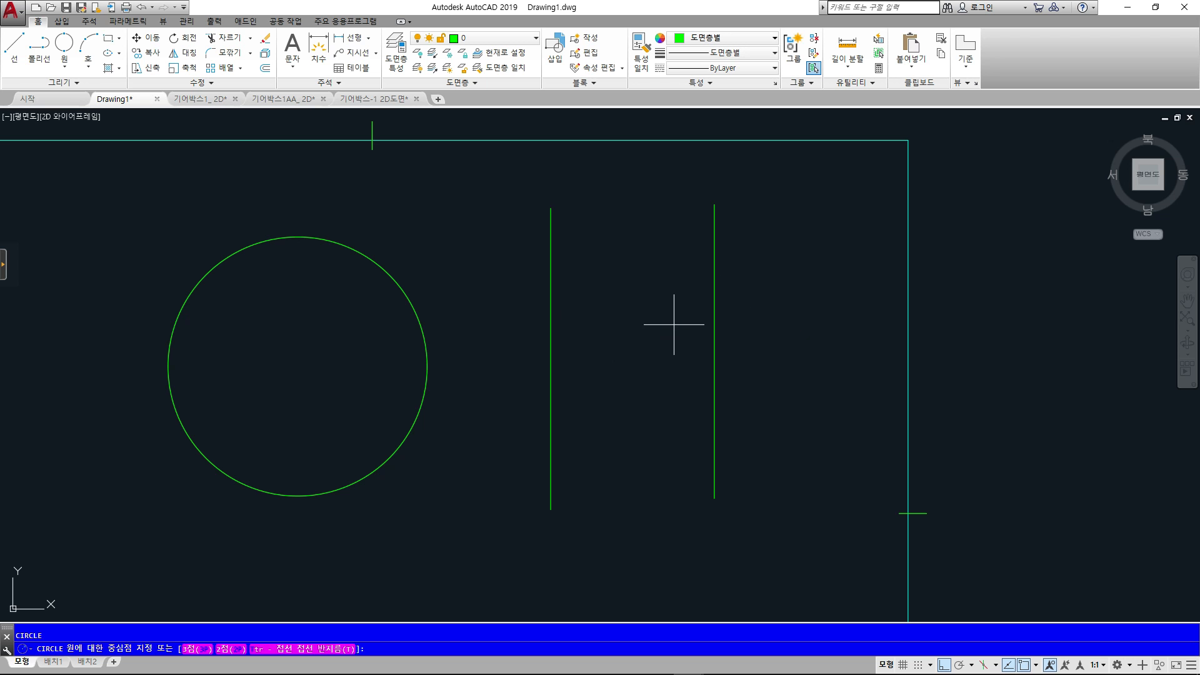
{"action": "left_click", "coordinate": [229, 650]}
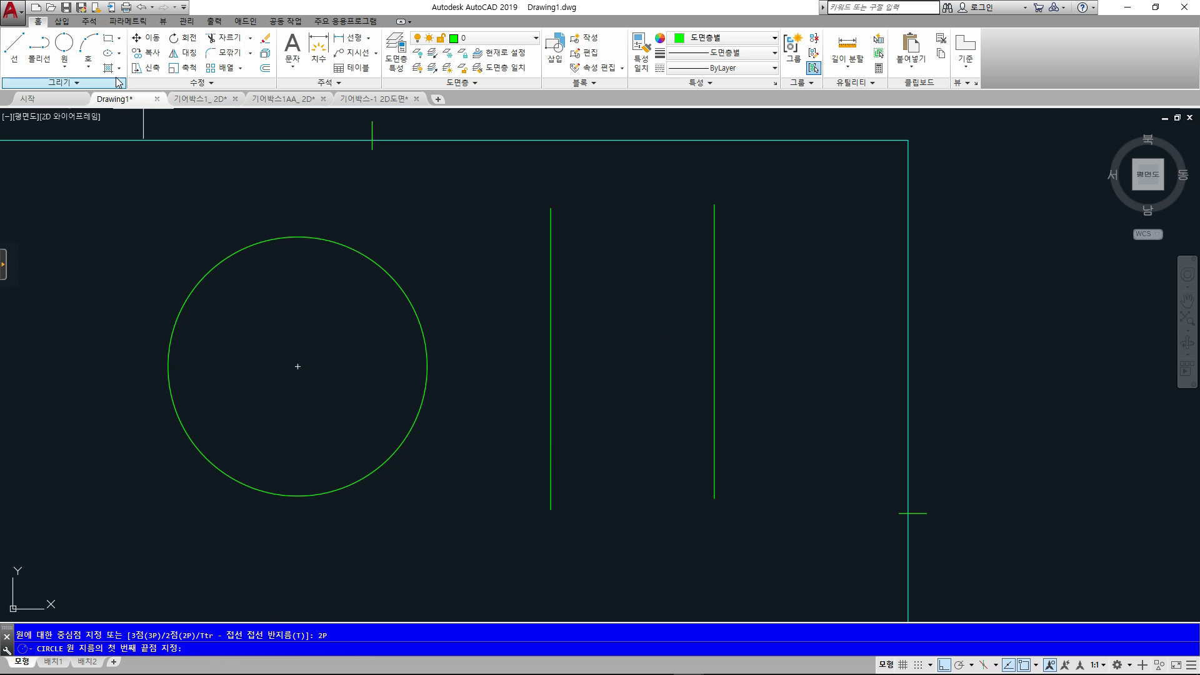
{"action": "left_click", "coordinate": [64, 65]}
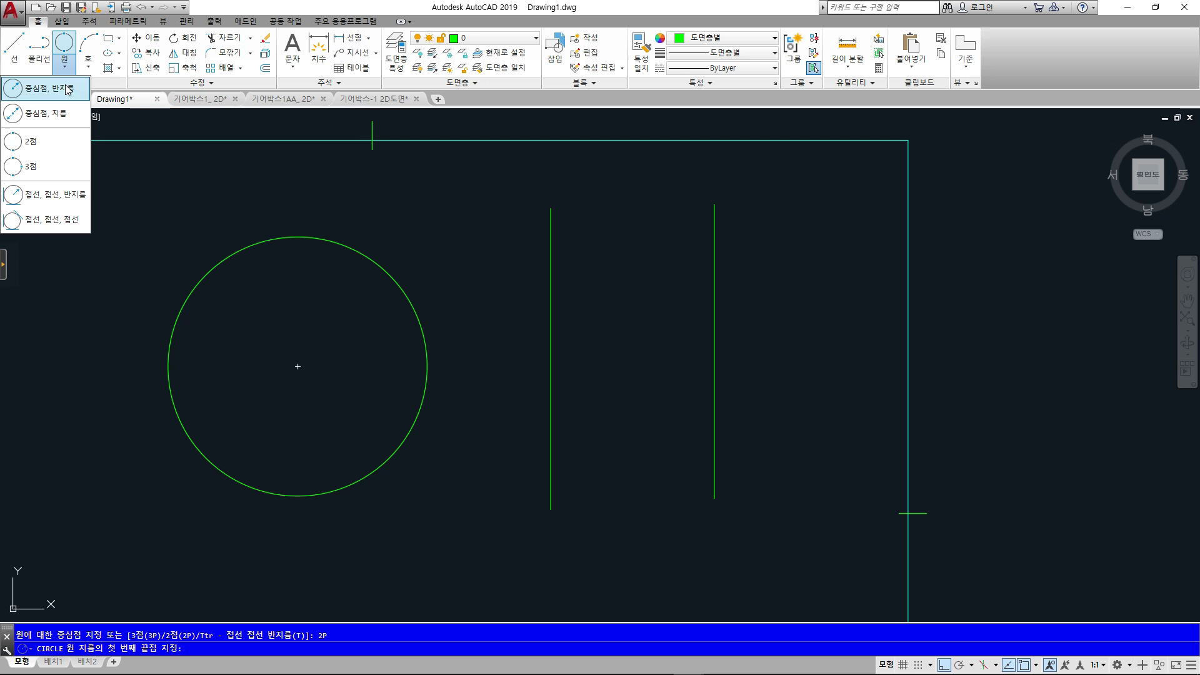
{"action": "left_click", "coordinate": [46, 144]}
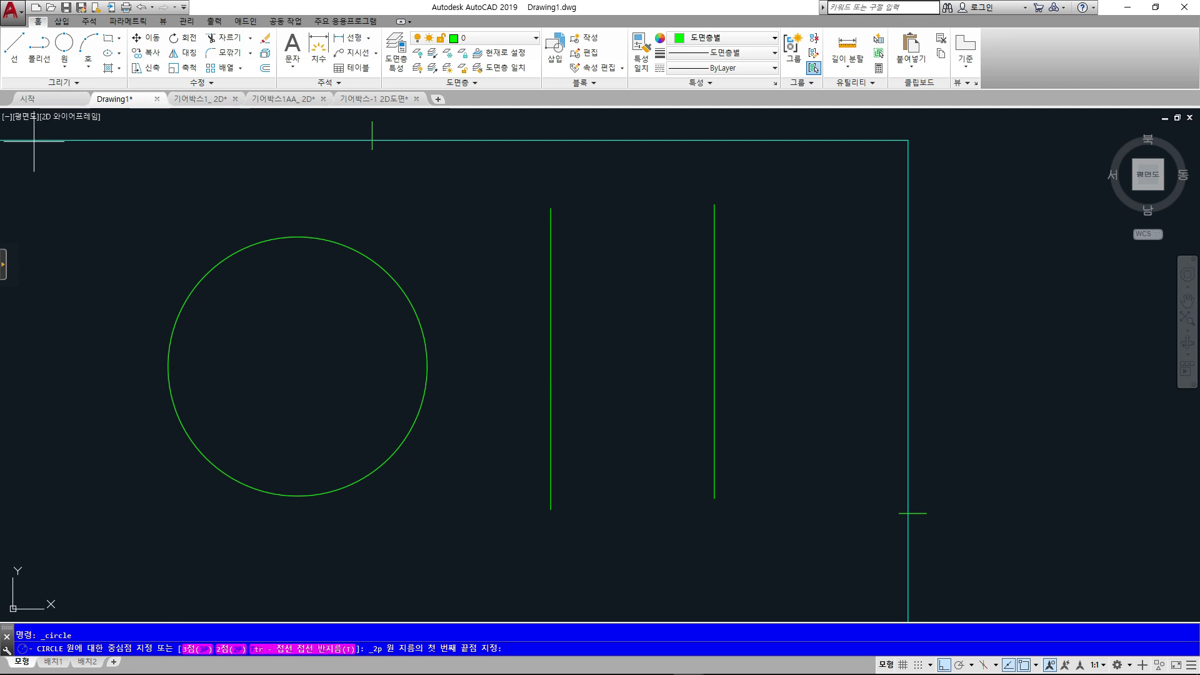
{"action": "left_click", "coordinate": [551, 357]}
{"action": "left_click", "coordinate": [714, 358]}
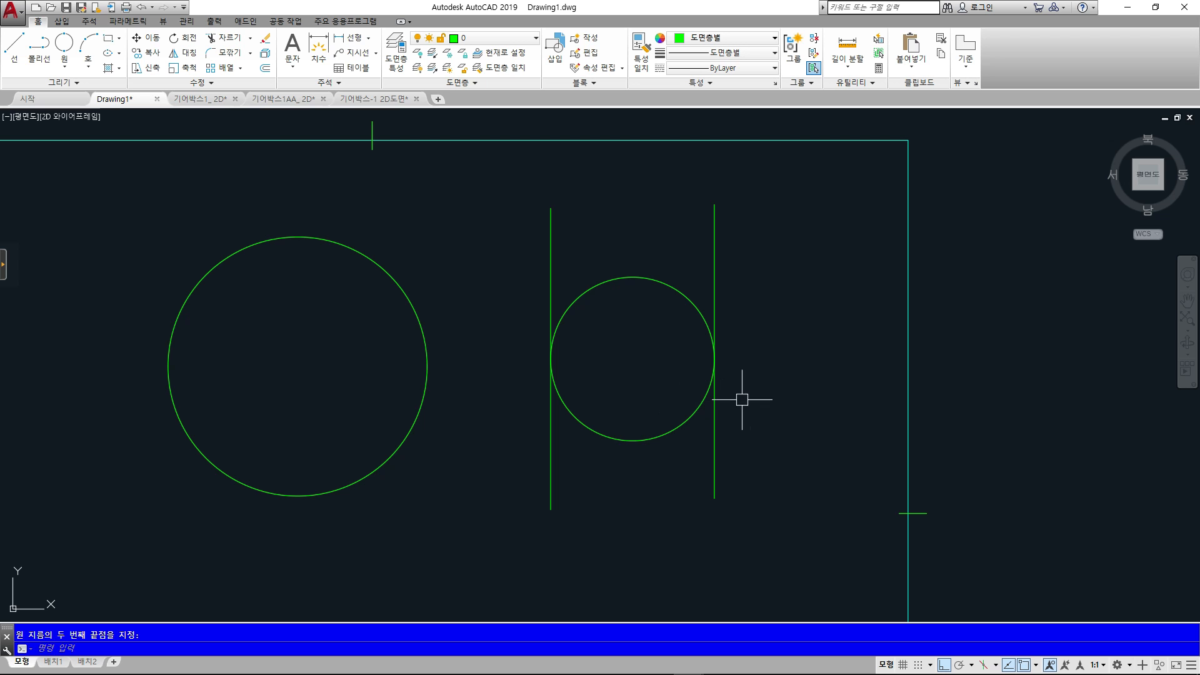
{"action": "left_click", "coordinate": [64, 62]}
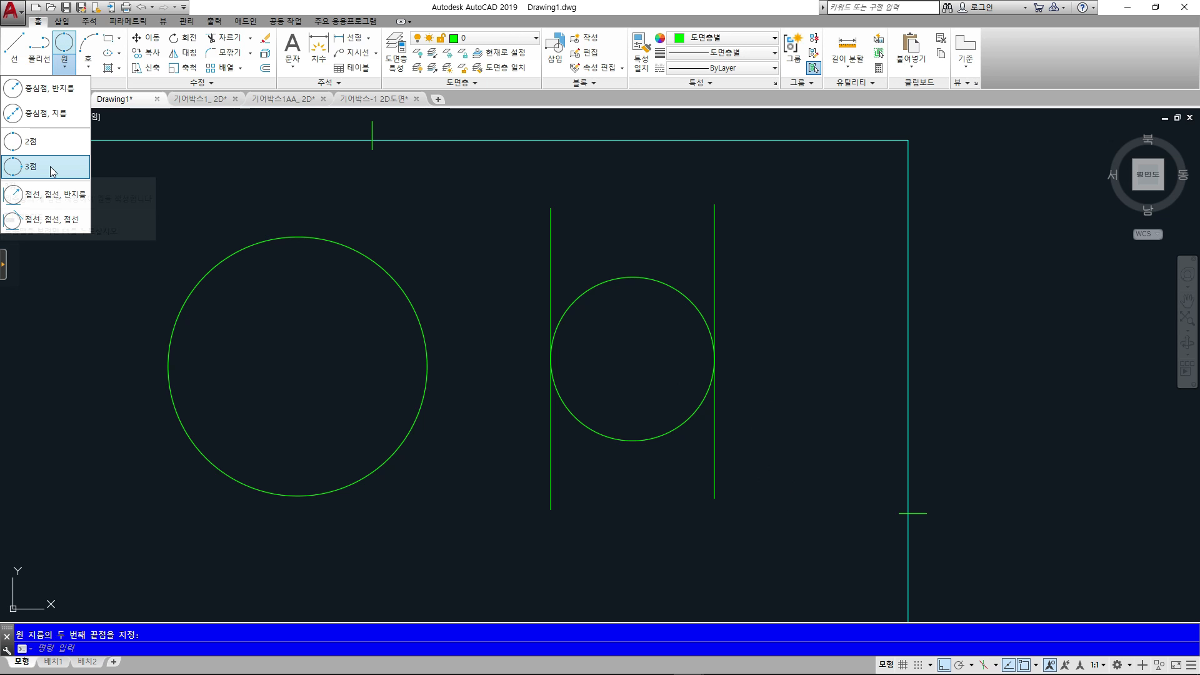
{"action": "key", "text": "Escape"}
{"action": "key", "text": "Escape"}
Delete both circles and the two vertical lines together using one crossing selection
{"action": "left_click", "coordinate": [790, 453]}
{"action": "left_click", "coordinate": [233, 234]}
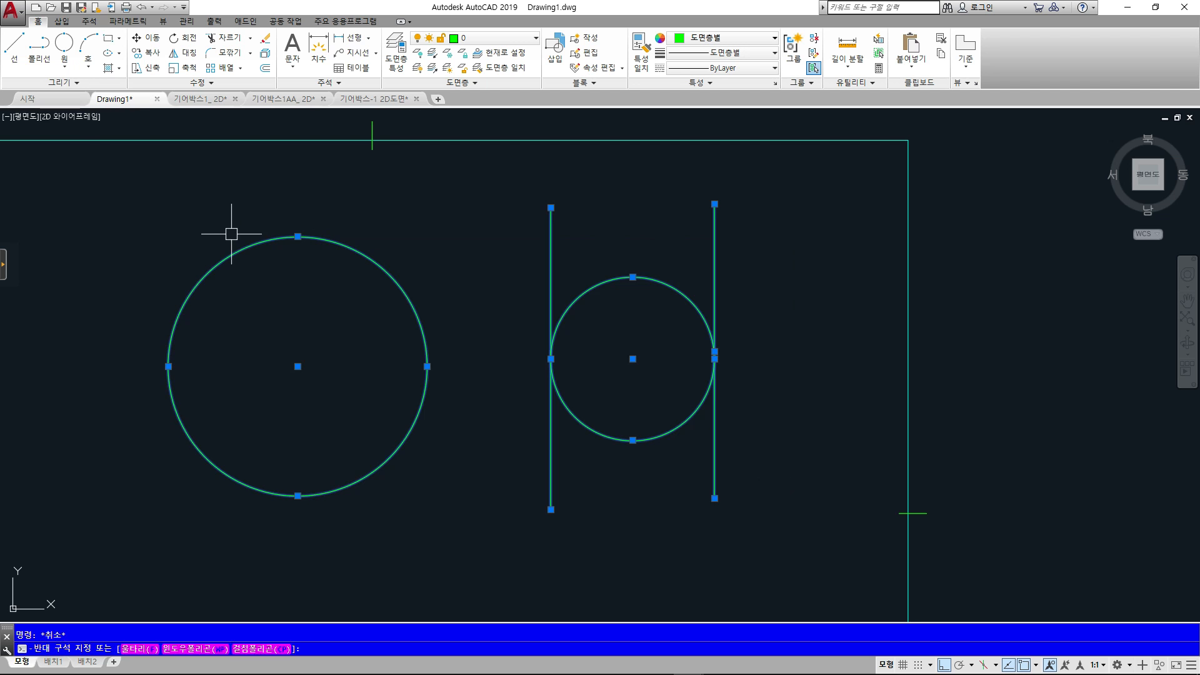
{"action": "key", "text": "Delete"}
Examine the surface finish symbols beside the circled part number 1 in the drawing 기어박스-1 2D도면
{"action": "left_click", "coordinate": [401, 104]}
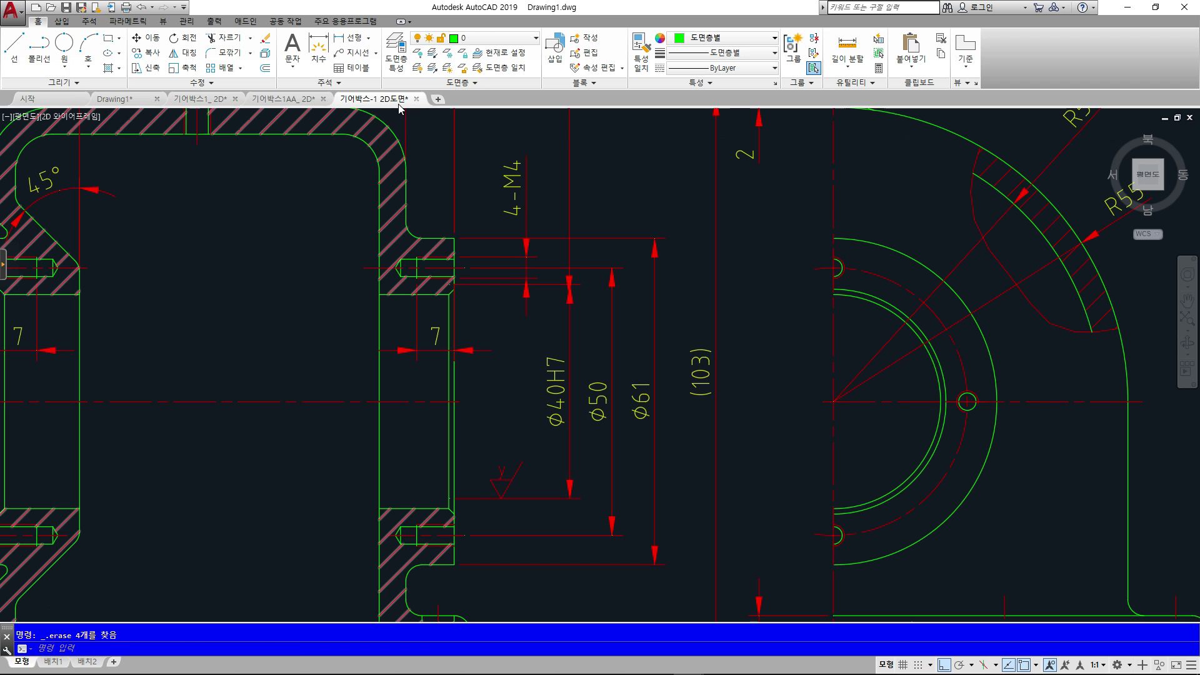
{"action": "scroll", "coordinate": [387, 177], "scroll_direction": "down", "scroll_amount": 3}
{"action": "middle_click_drag", "start_coordinate": [388, 177], "coordinate": [403, 289]}
{"action": "scroll", "coordinate": [451, 134], "scroll_direction": "up", "scroll_amount": 1}
{"action": "middle_click_drag", "start_coordinate": [451, 134], "coordinate": [455, 311]}
{"action": "scroll", "coordinate": [496, 235], "scroll_direction": "up", "scroll_amount": 8}
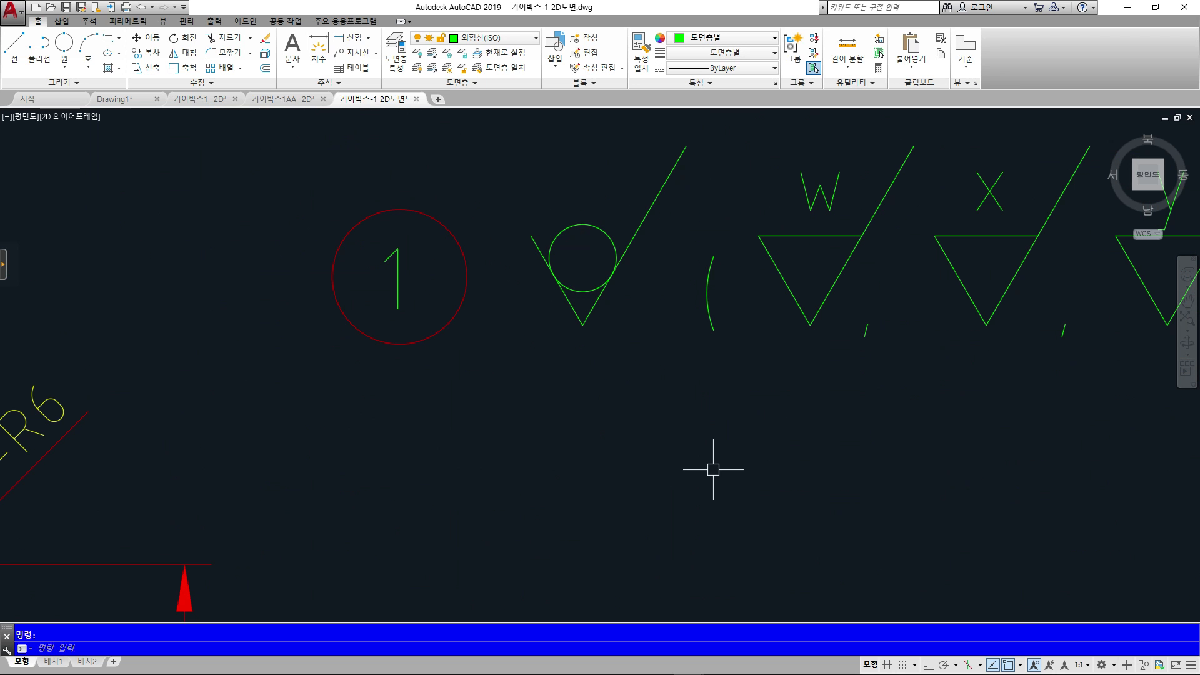
{"action": "left_click_drag", "start_coordinate": [509, 261], "coordinate": [664, 340]}
{"action": "key", "text": "Escape"}
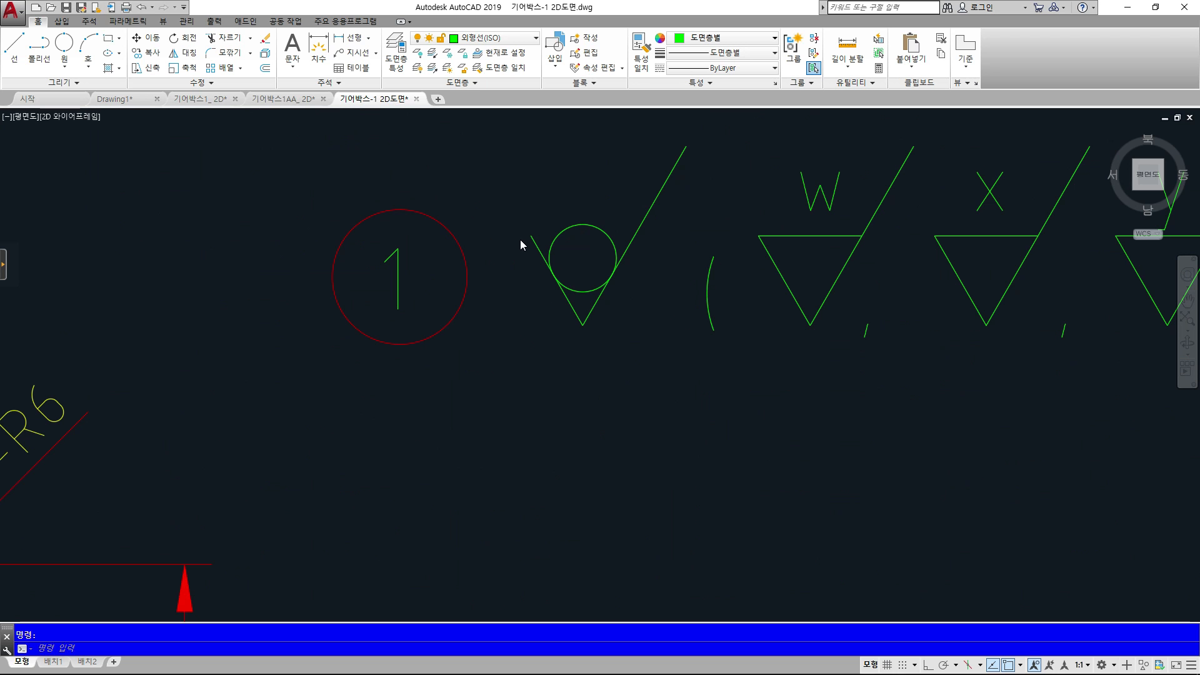
{"action": "mouse_move", "coordinate": [627, 318]}
{"action": "middle_mouse_down"}
{"action": "mouse_move", "coordinate": [494, 452]}
{"action": "mouse_move", "coordinate": [456, 438]}
{"action": "middle_mouse_up"}
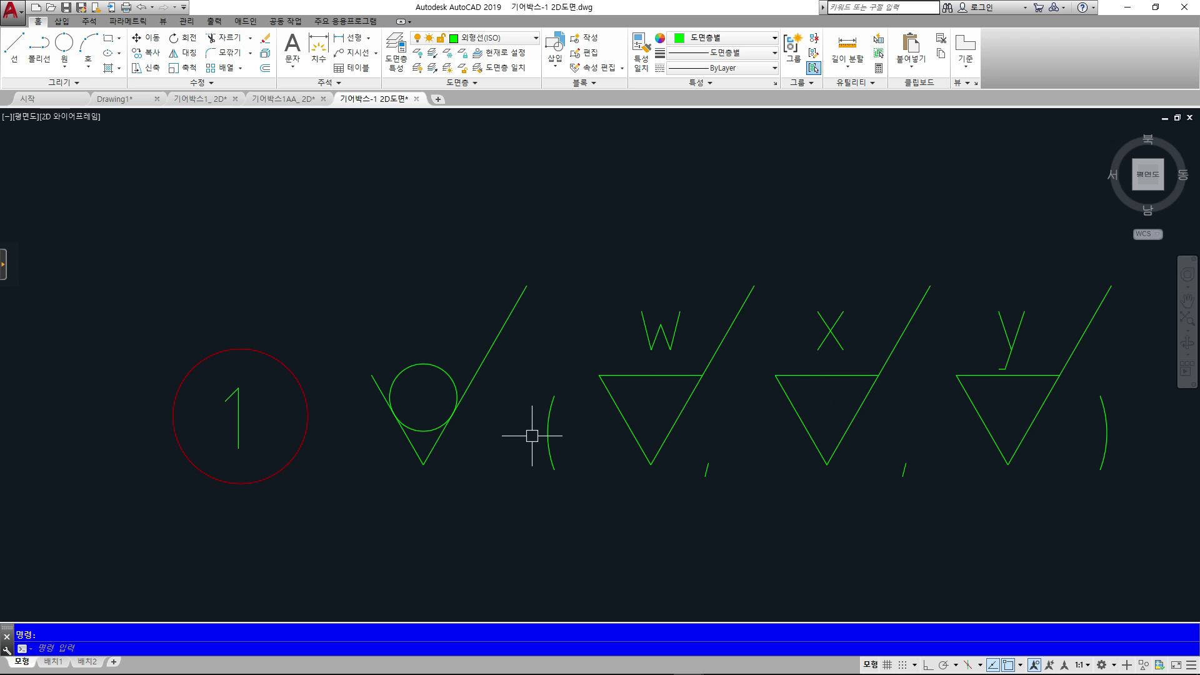
{"action": "scroll", "coordinate": [528, 438], "scroll_direction": "down", "scroll_amount": 2}
{"action": "middle_click_drag", "start_coordinate": [451, 443], "coordinate": [473, 411]}
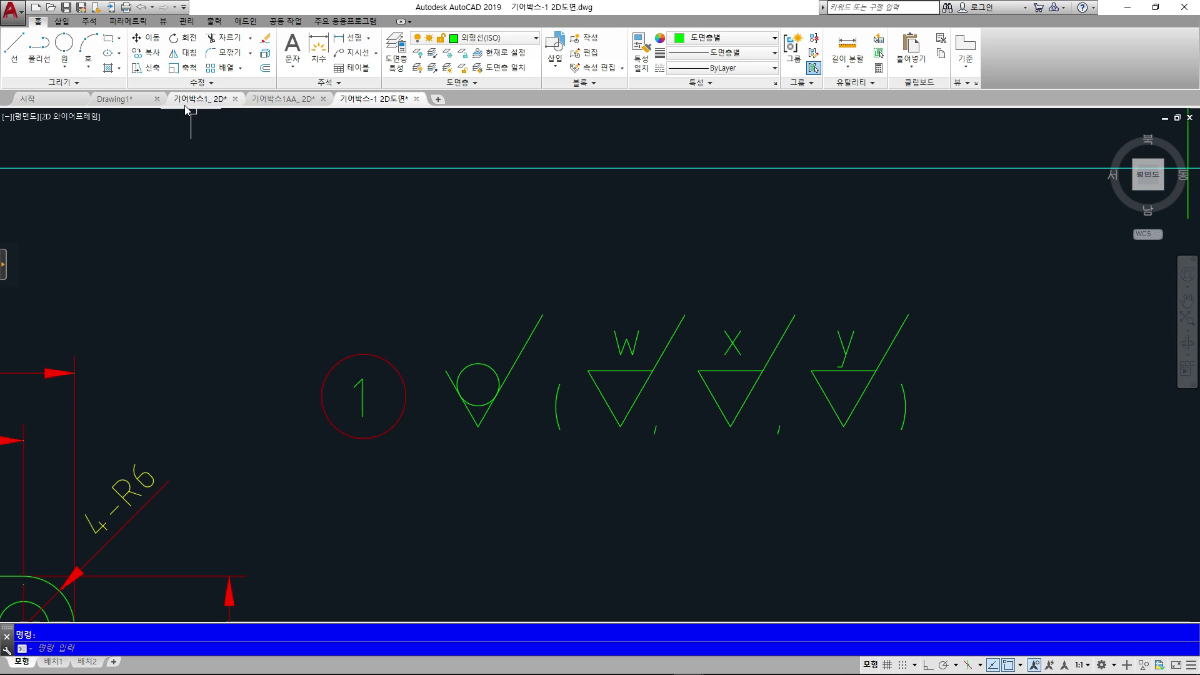
Return to Drawing1 and draw a single horizontal line with Ortho on in the middle of the empty frame
{"action": "left_click", "coordinate": [114, 98]}
{"action": "middle_click_drag", "start_coordinate": [600, 283], "coordinate": [857, 300]}
{"action": "key", "text": "Escape"}
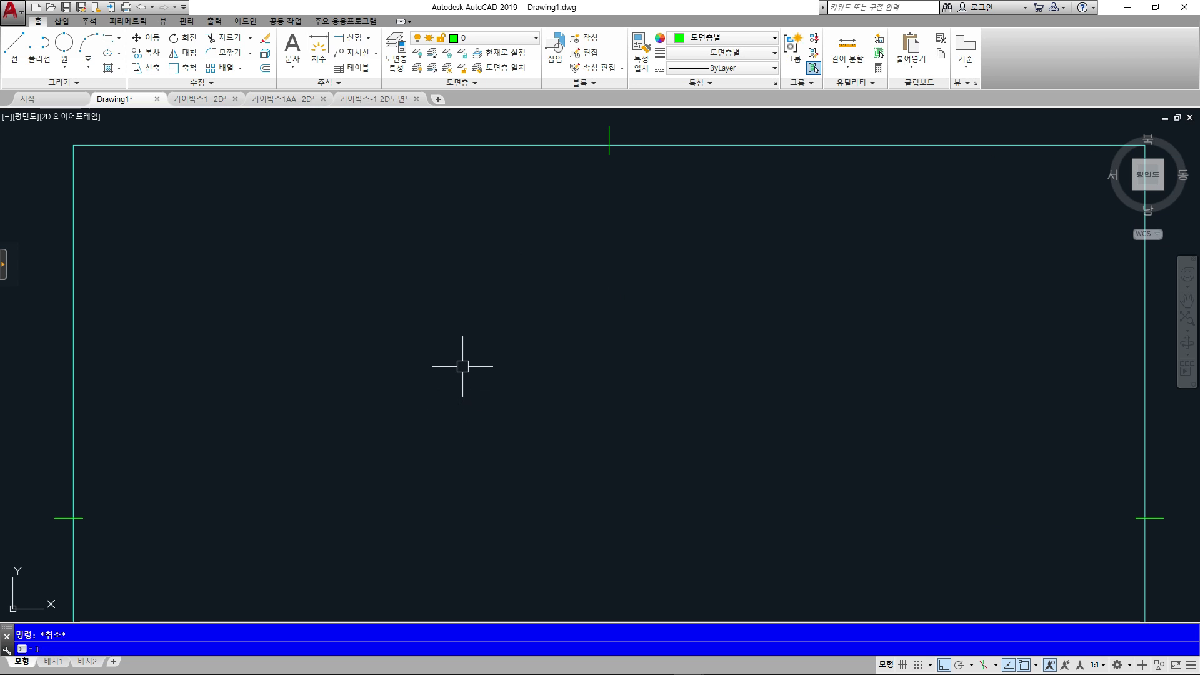
{"action": "type", "text": "l"}
{"action": "key", "text": "Return"}
{"action": "left_click", "coordinate": [445, 382]}
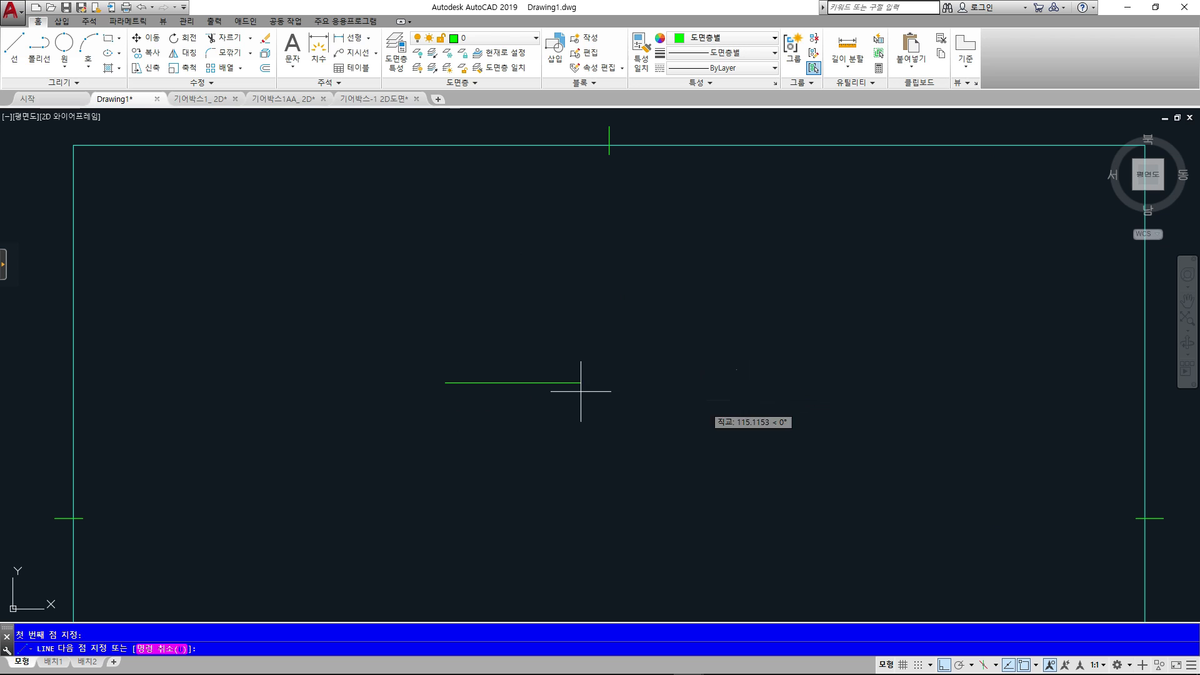
{"action": "left_click", "coordinate": [712, 396]}
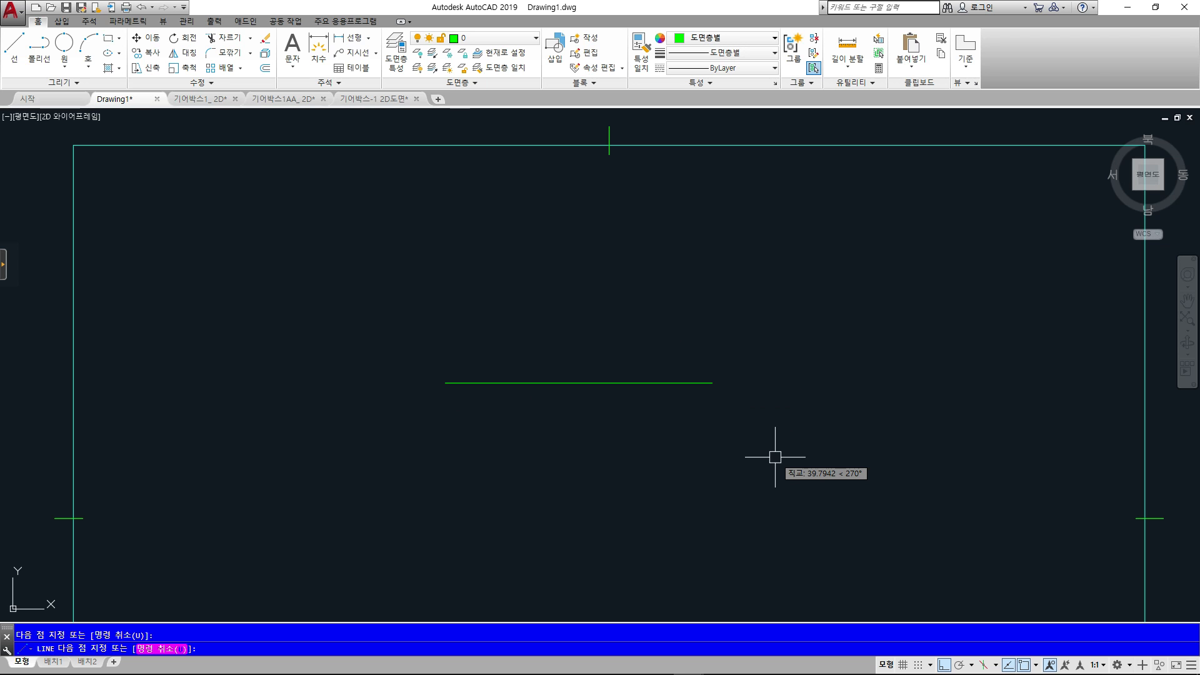
{"action": "key", "text": "Escape"}
{"action": "scroll", "coordinate": [550, 374], "scroll_direction": "up", "scroll_amount": 4}
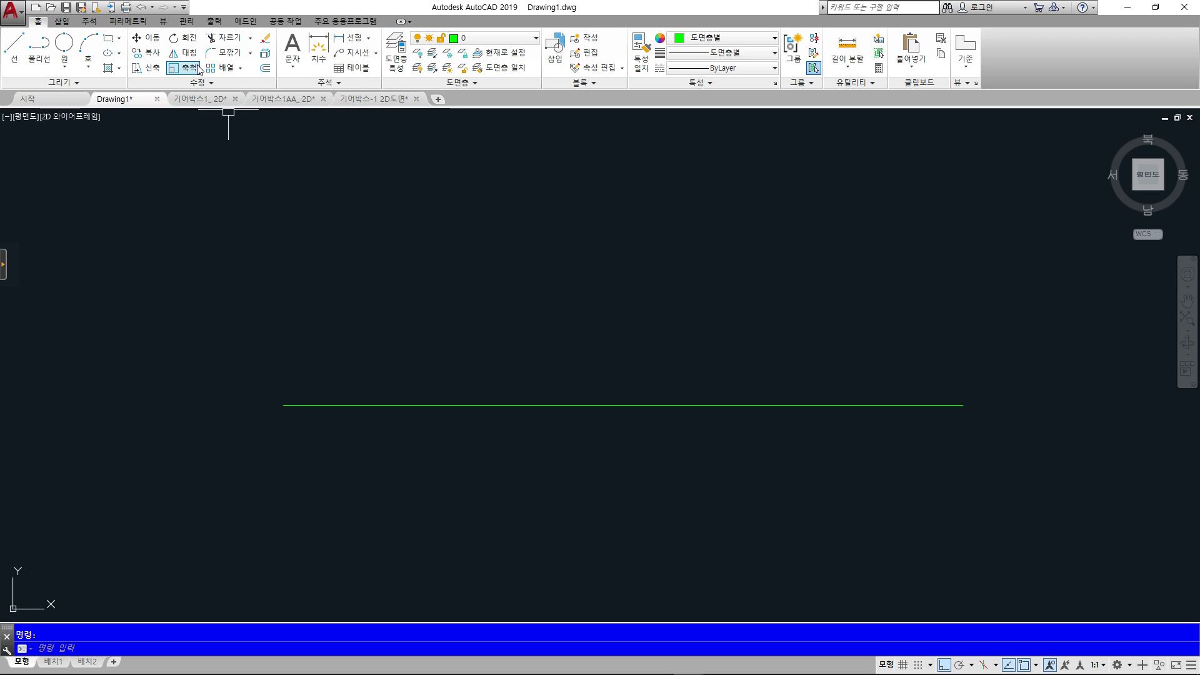
Offset the horizontal line upward twice at a distance of 5 to form three parallel lines
{"action": "left_click", "coordinate": [265, 70]}
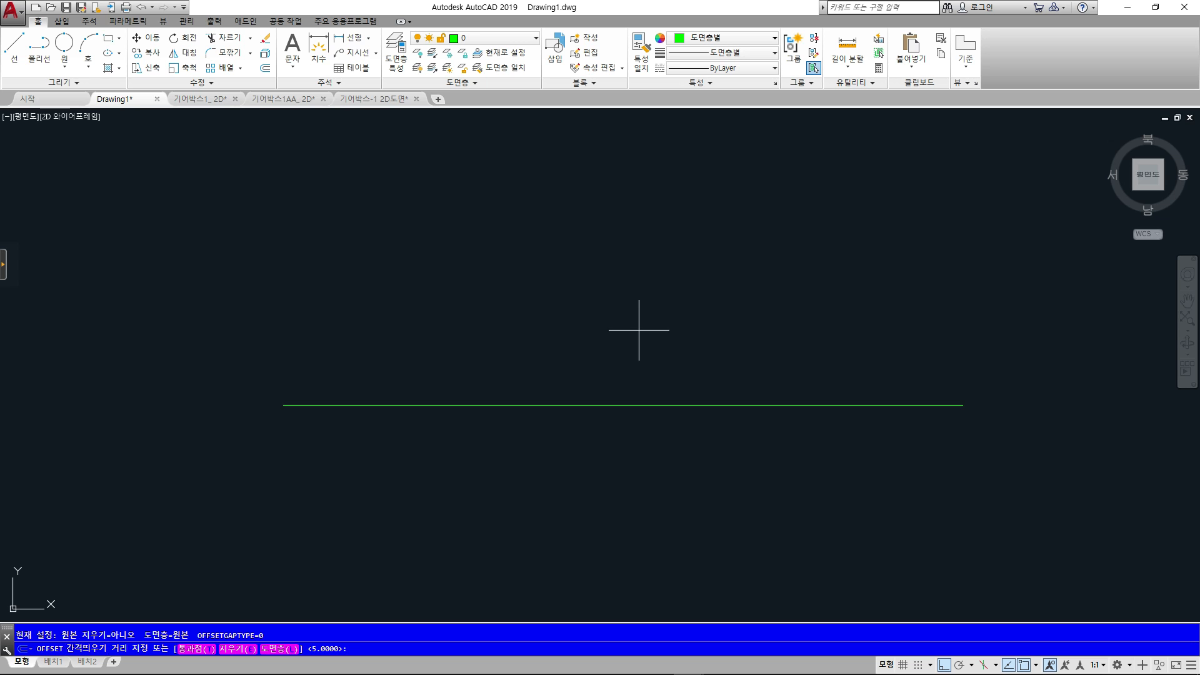
{"action": "key", "text": "Return"}
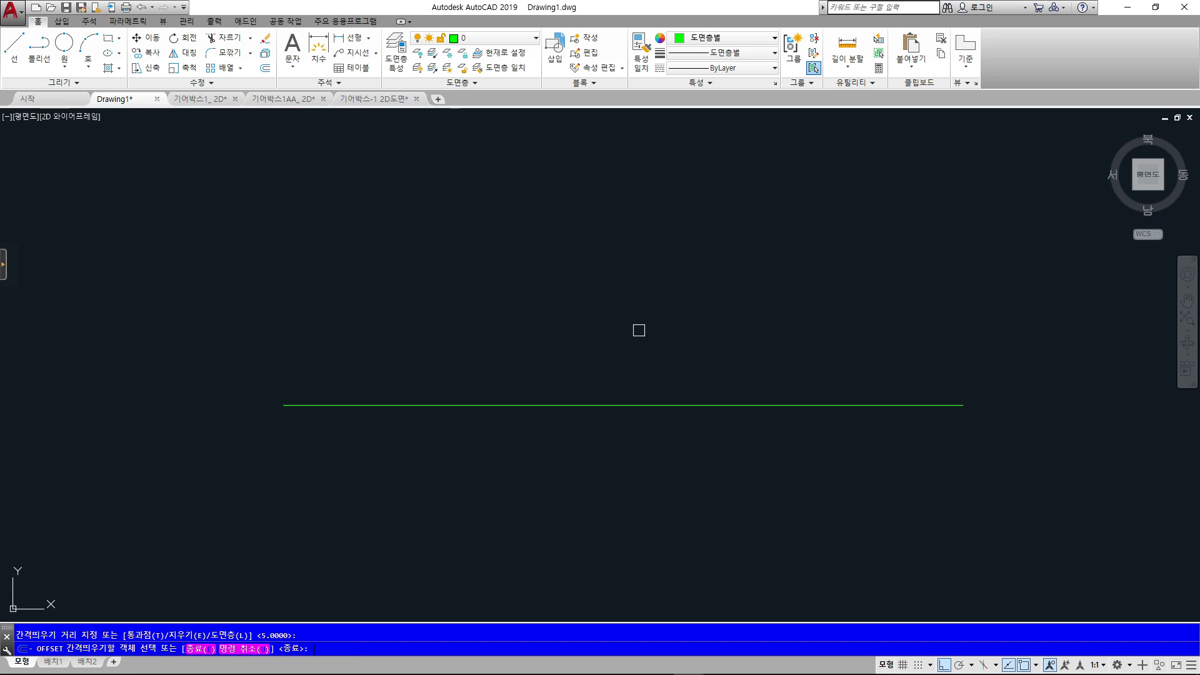
{"action": "left_click", "coordinate": [595, 405]}
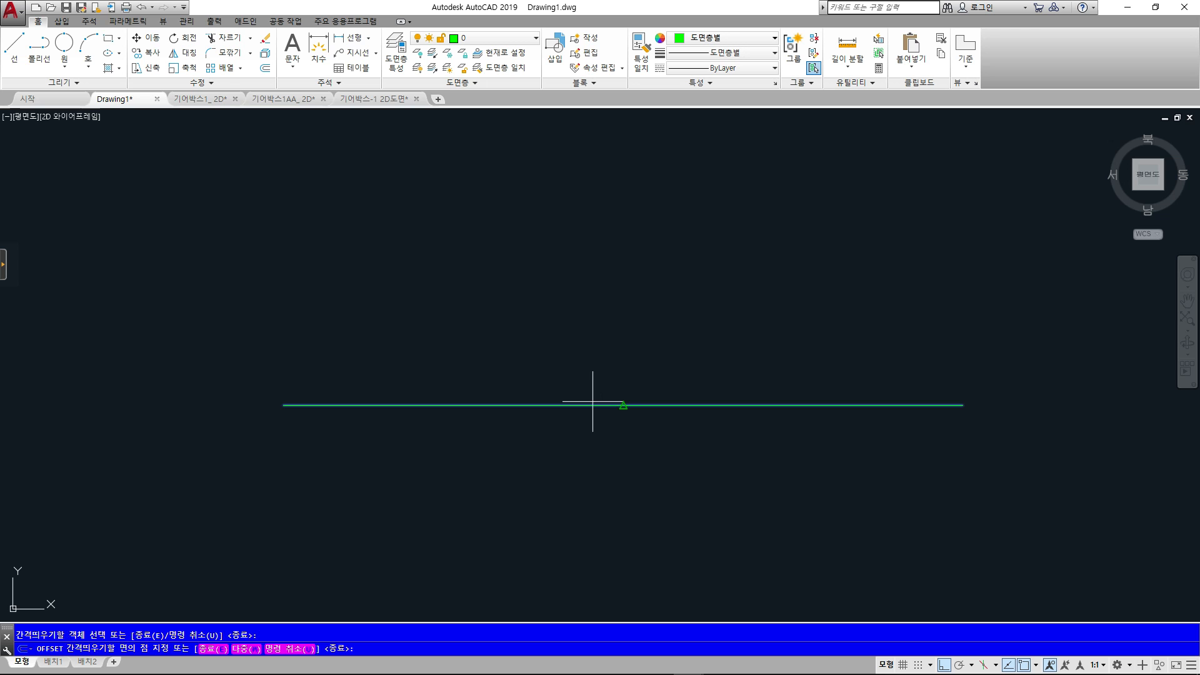
{"action": "left_click", "coordinate": [597, 297]}
{"action": "left_click", "coordinate": [589, 380]}
{"action": "left_click", "coordinate": [600, 280]}
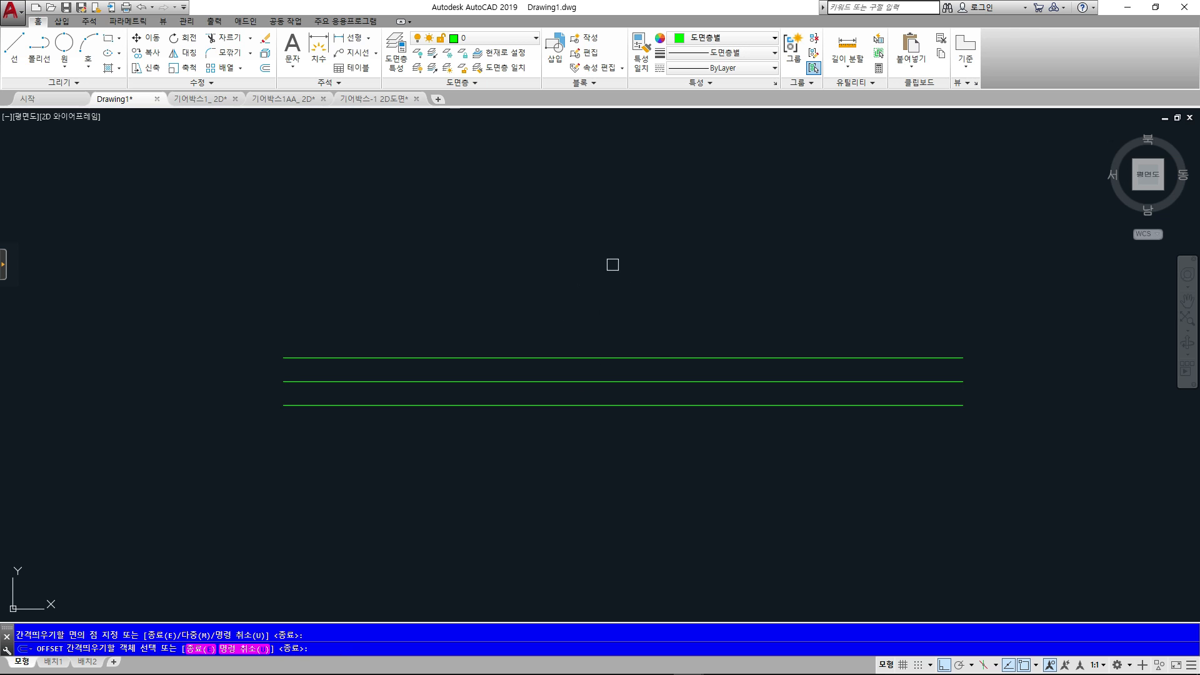
{"action": "key", "text": "Escape"}
Draw a line at 60° from the midpoint of the lowest horizontal line, ending well above the top line, with Ortho off
{"action": "type", "text": "l"}
{"action": "key", "text": "Return"}
{"action": "left_click", "coordinate": [623, 405]}
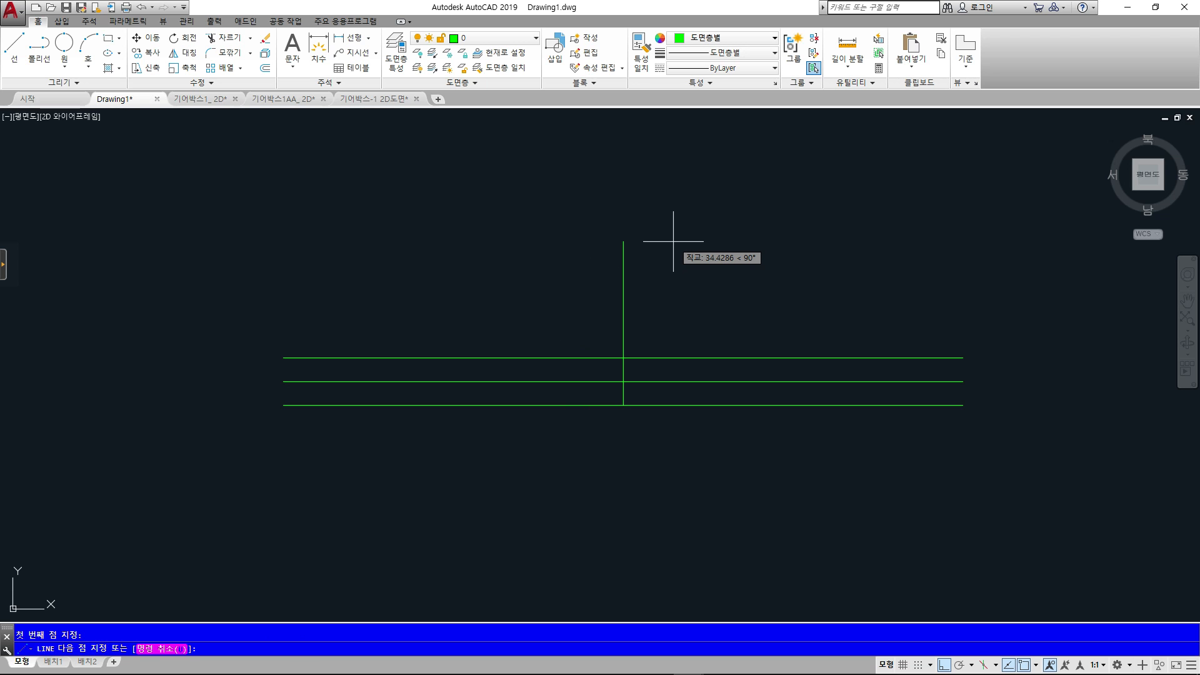
{"action": "key", "text": "F8"}
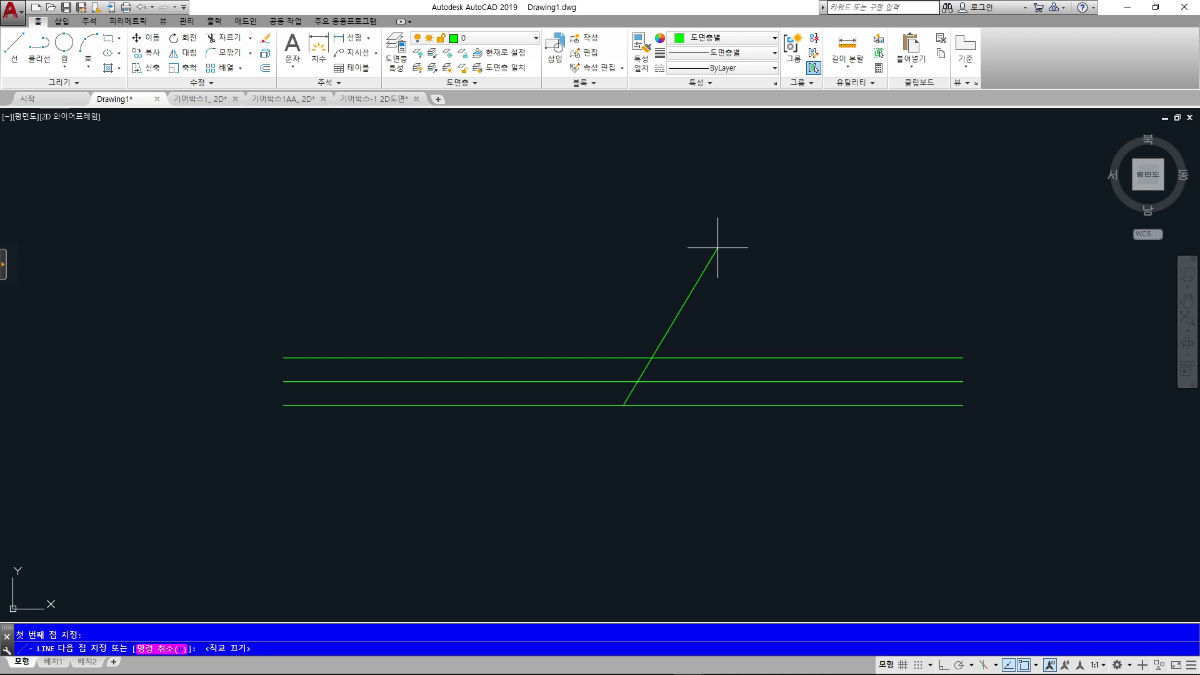
{"action": "type", "text": "< "}
{"action": "type", "text": "60"}
{"action": "key", "text": "Return"}
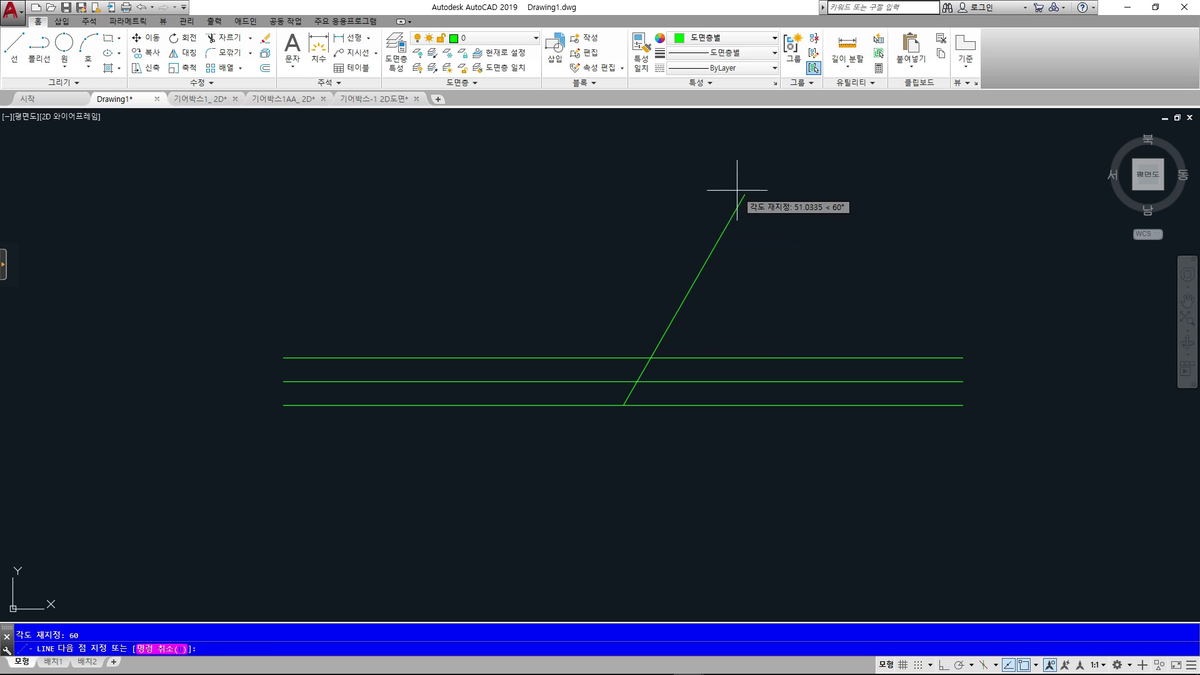
{"action": "left_click", "coordinate": [712, 200]}
{"action": "key", "text": "Escape"}
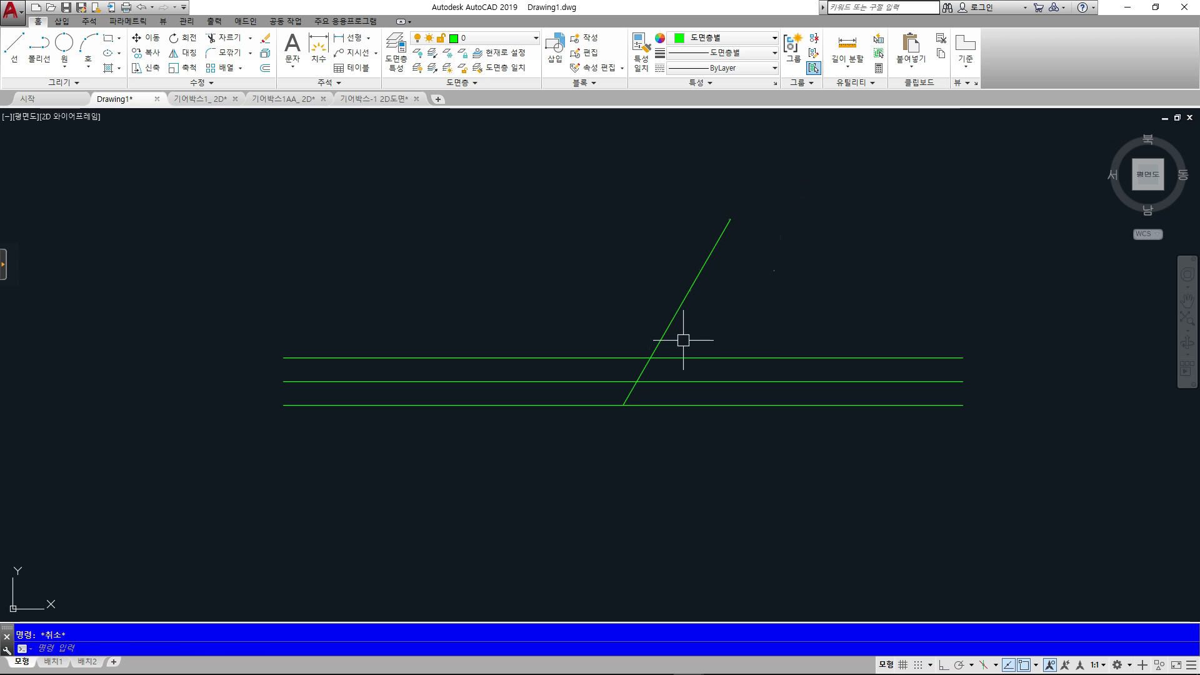
Mirror the 60° line about a vertical axis through its lower endpoint with Ortho on, keeping the original
{"action": "scroll", "coordinate": [656, 347], "scroll_direction": "up", "scroll_amount": 4}
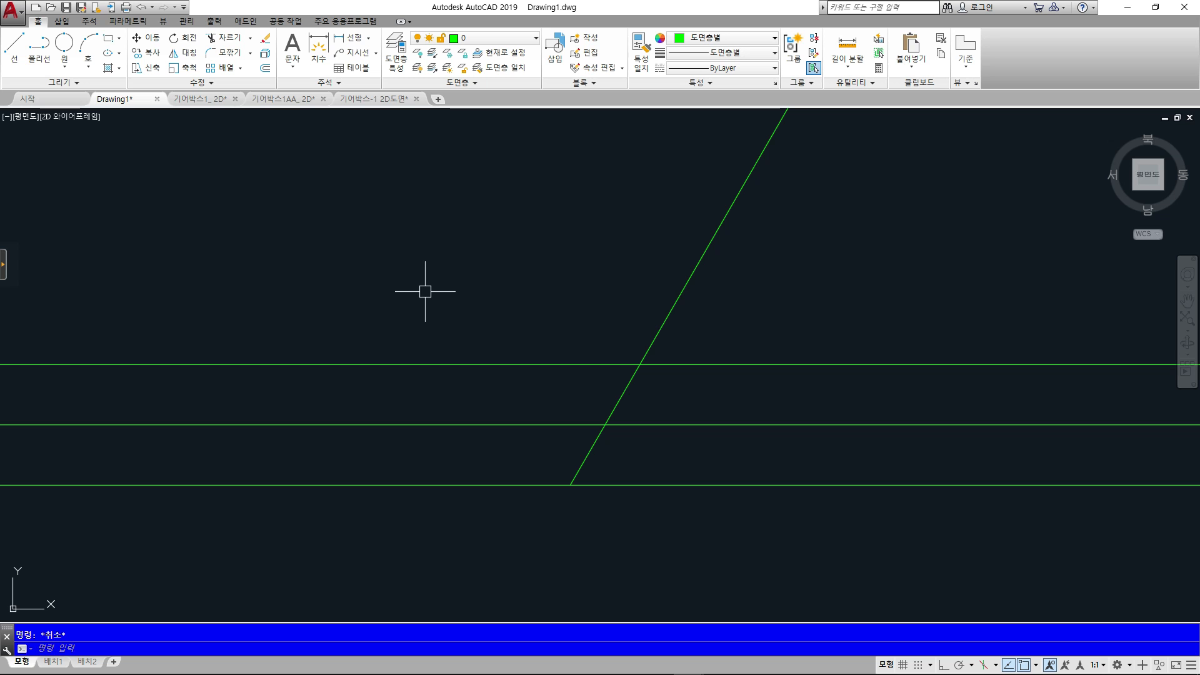
{"action": "left_click", "coordinate": [173, 56]}
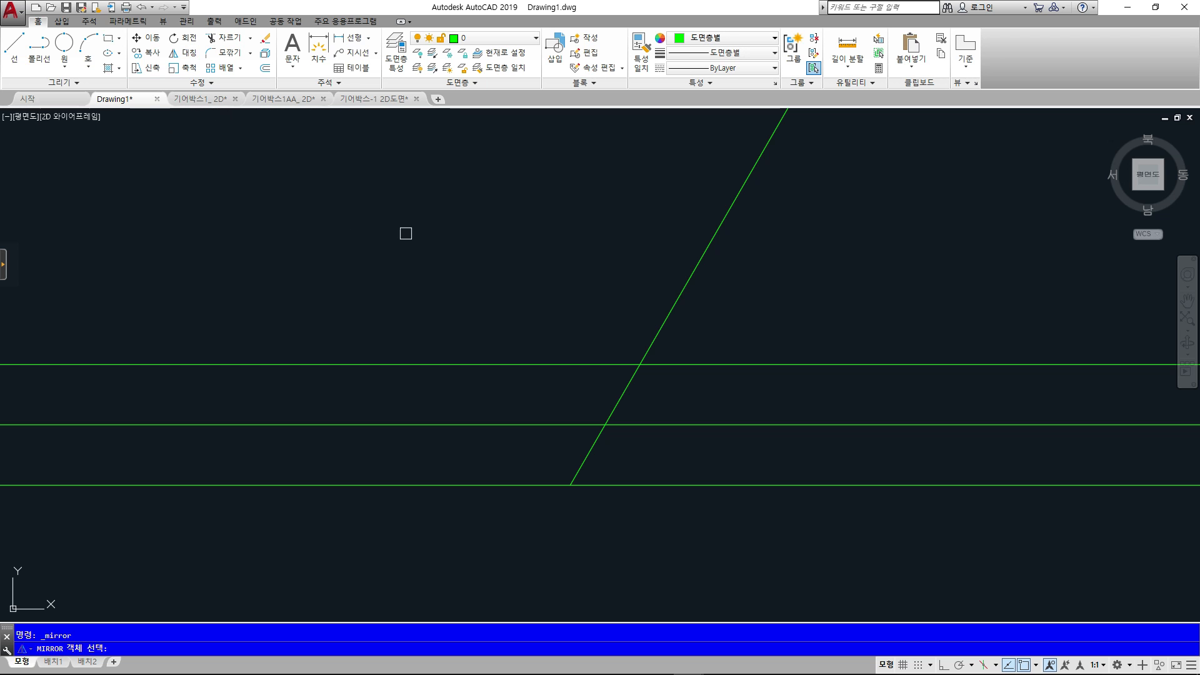
{"action": "left_click", "coordinate": [674, 300]}
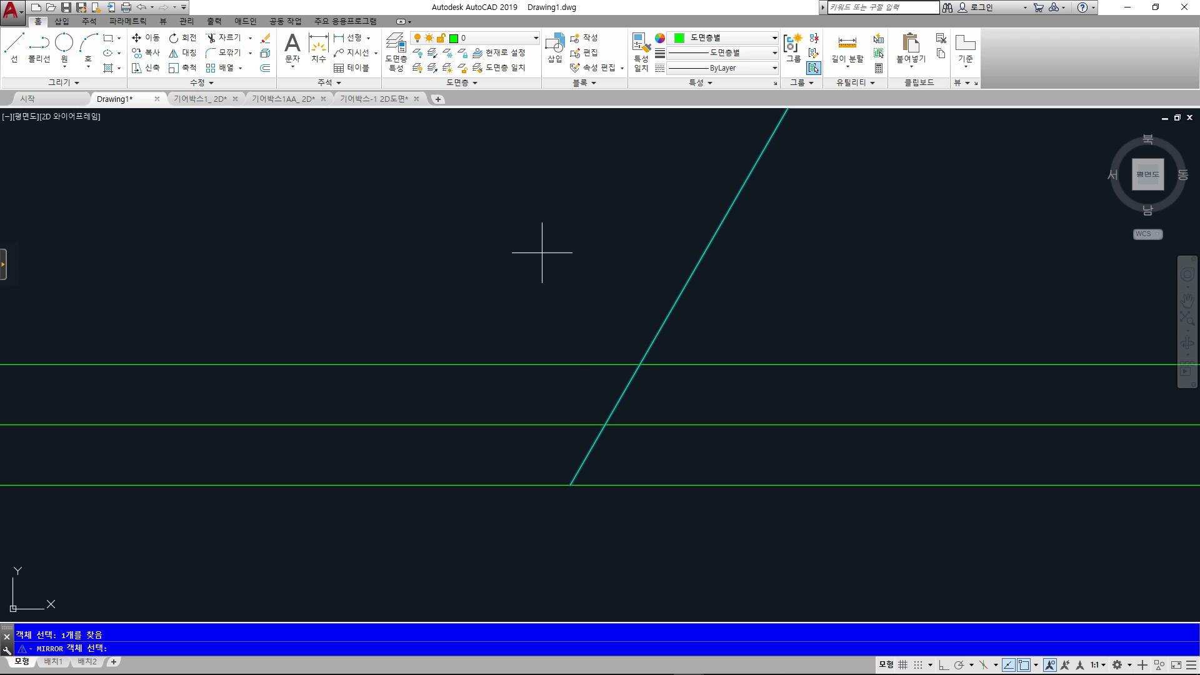
{"action": "key", "text": "Return"}
{"action": "left_click", "coordinate": [569, 485]}
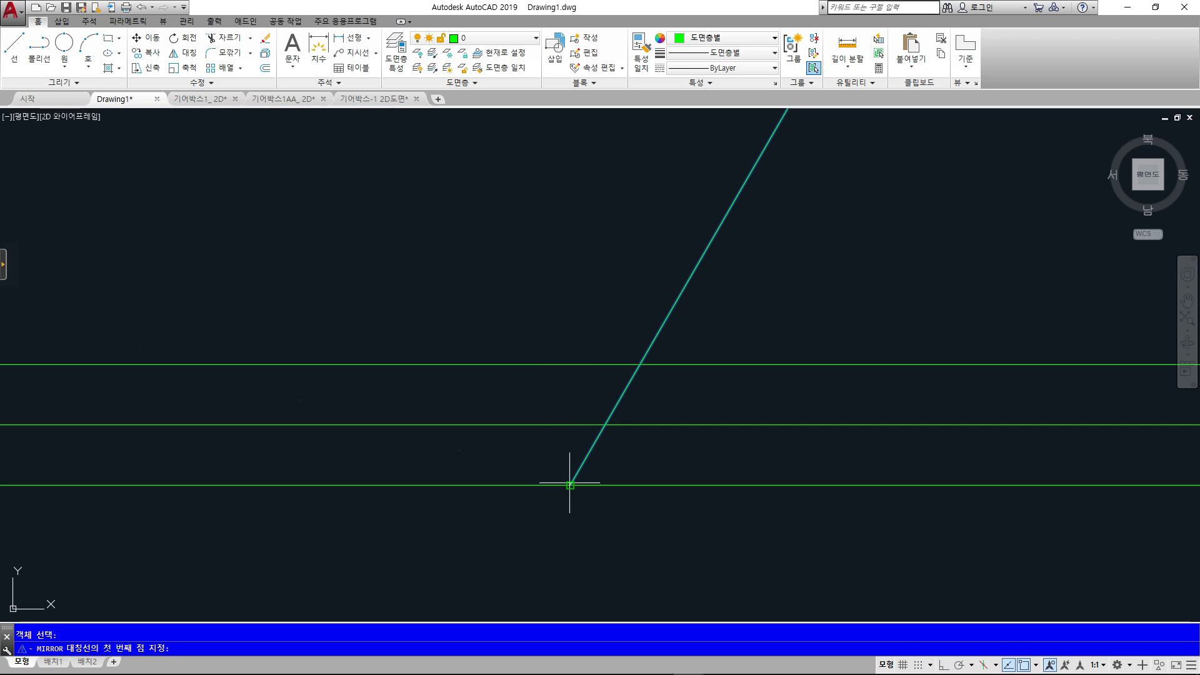
{"action": "mouse_move", "coordinate": [570, 562]}
{"action": "middle_mouse_down"}
{"action": "mouse_move", "coordinate": [595, 525]}
{"action": "mouse_move", "coordinate": [552, 458]}
{"action": "middle_mouse_up"}
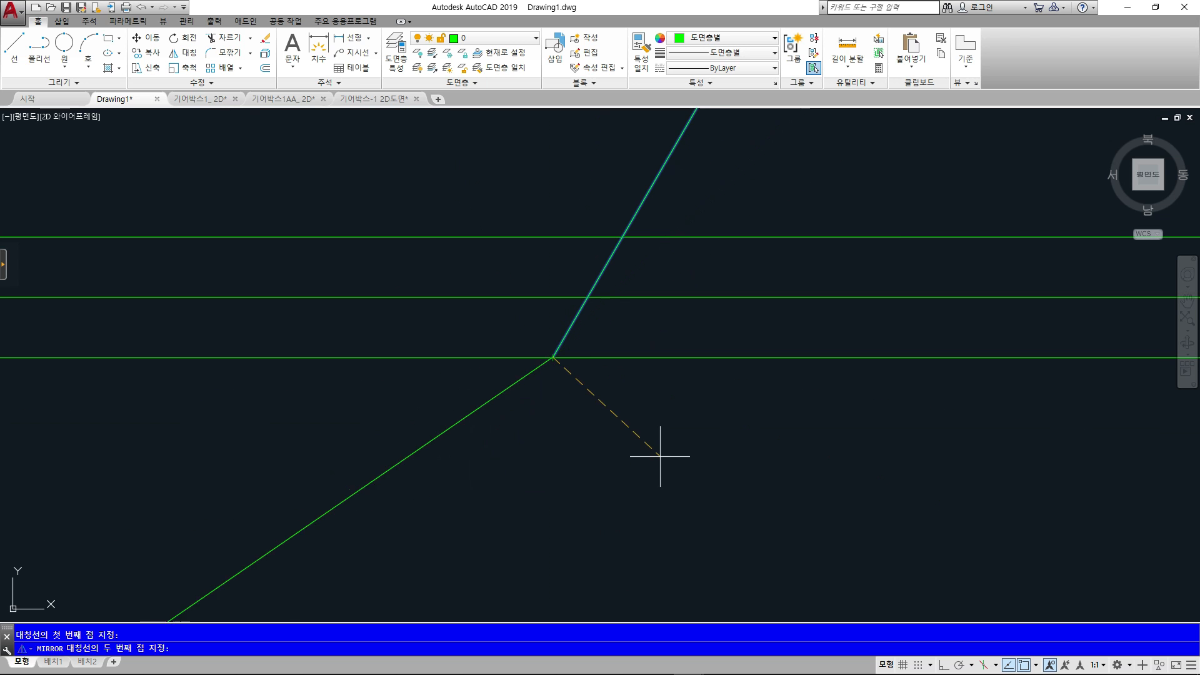
{"action": "scroll", "coordinate": [566, 467], "scroll_direction": "down", "scroll_amount": 2}
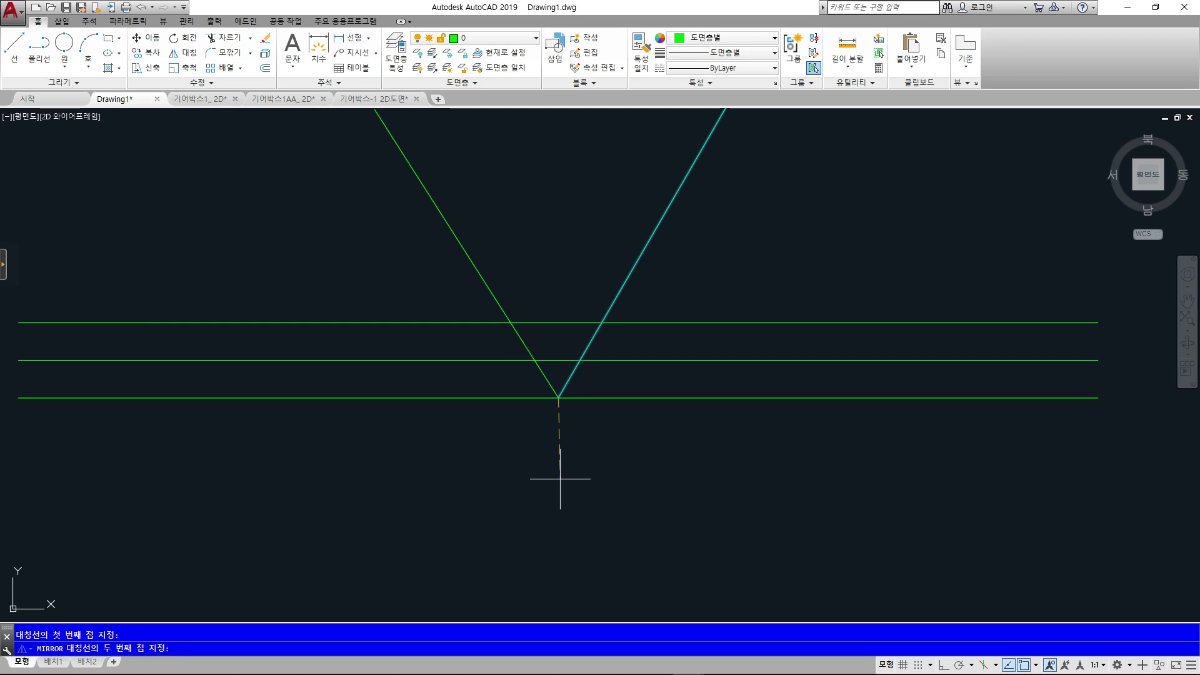
{"action": "key", "text": "F8"}
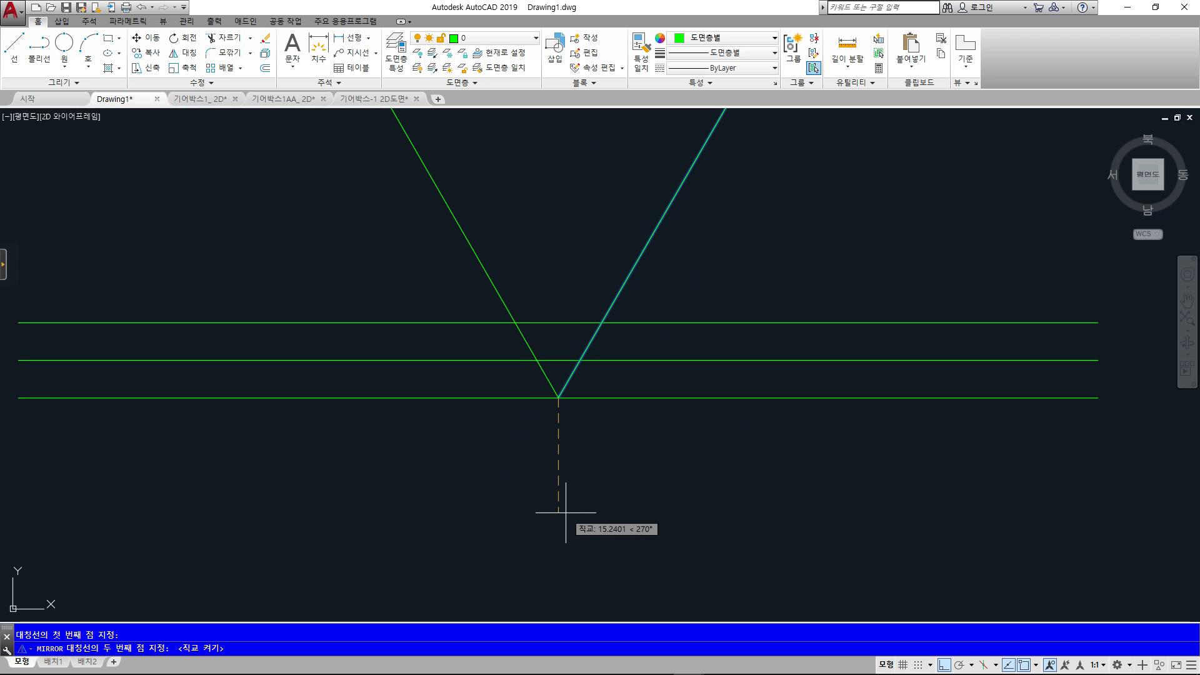
{"action": "left_click", "coordinate": [565, 512]}
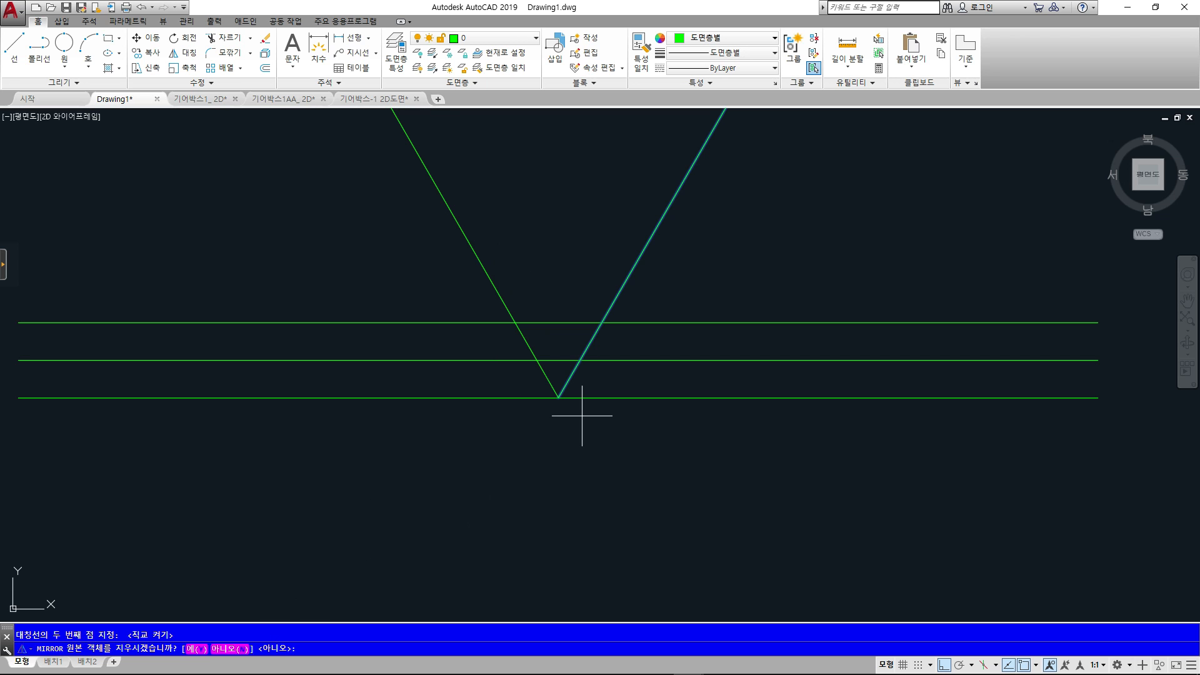
{"action": "key", "text": "Return"}
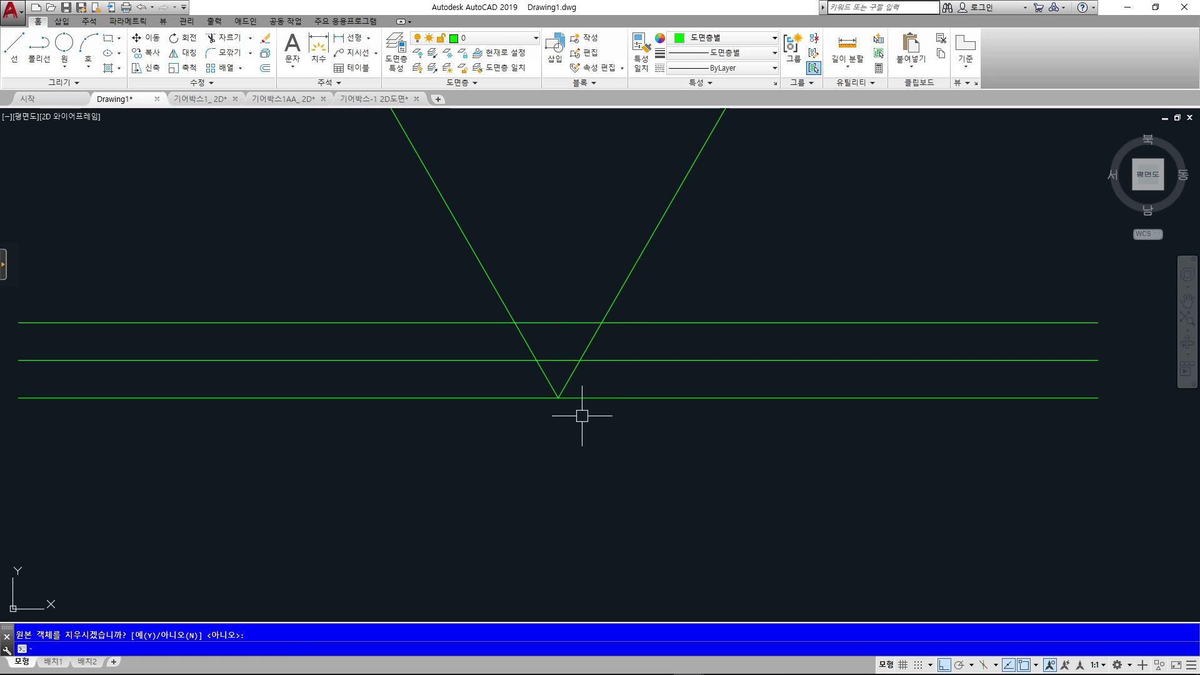
{"action": "scroll", "coordinate": [603, 394], "scroll_direction": "down", "scroll_amount": 4}
{"action": "scroll", "coordinate": [600, 394], "scroll_direction": "up", "scroll_amount": 4}
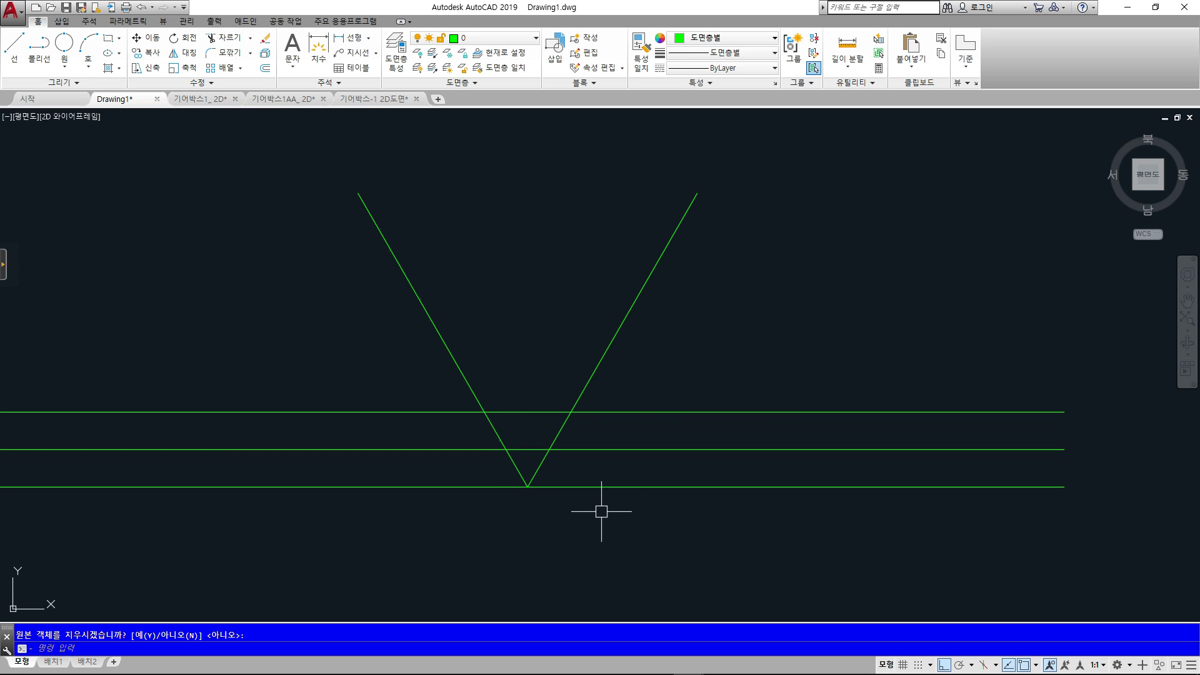
{"action": "left_click", "coordinate": [232, 39]}
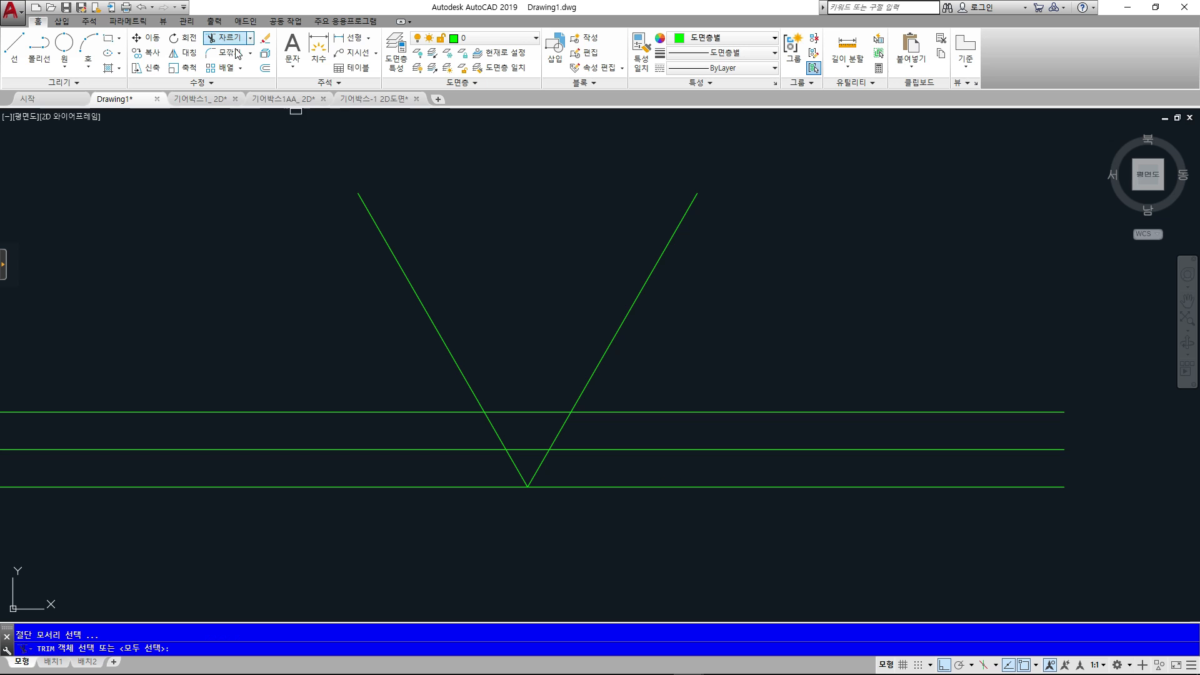
{"action": "key", "text": "Escape"}
{"action": "key", "text": "Escape"}
Trim the lines against each other, using all five as cutting edges, to leave a triangle whose right leg extends up to the top line
{"action": "type", "text": "t"}
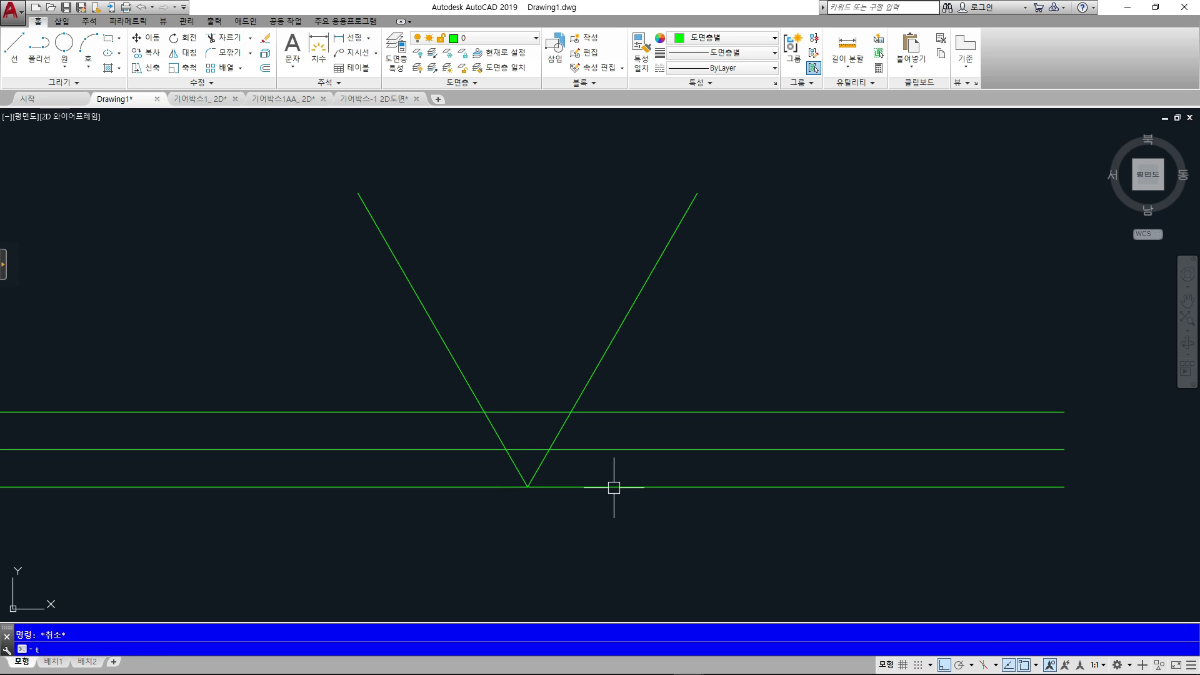
{"action": "type", "text": "r"}
{"action": "key", "text": "Return"}
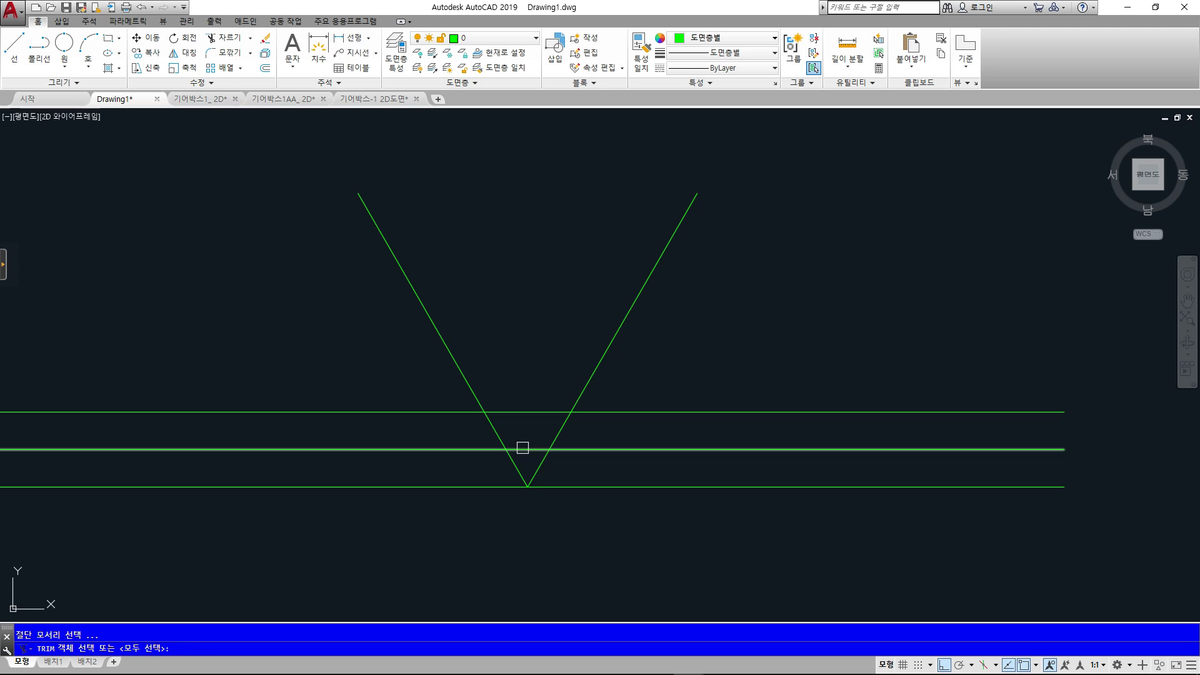
{"action": "left_click", "coordinate": [624, 523]}
{"action": "left_click", "coordinate": [421, 346]}
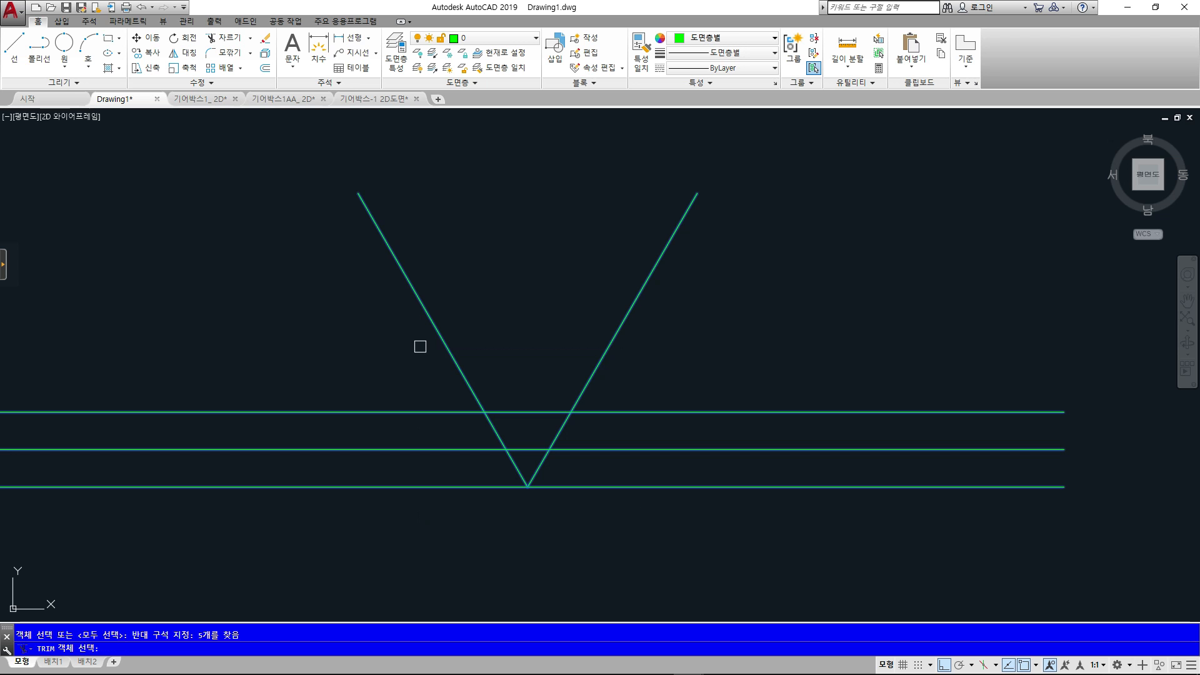
{"action": "key", "text": "Return"}
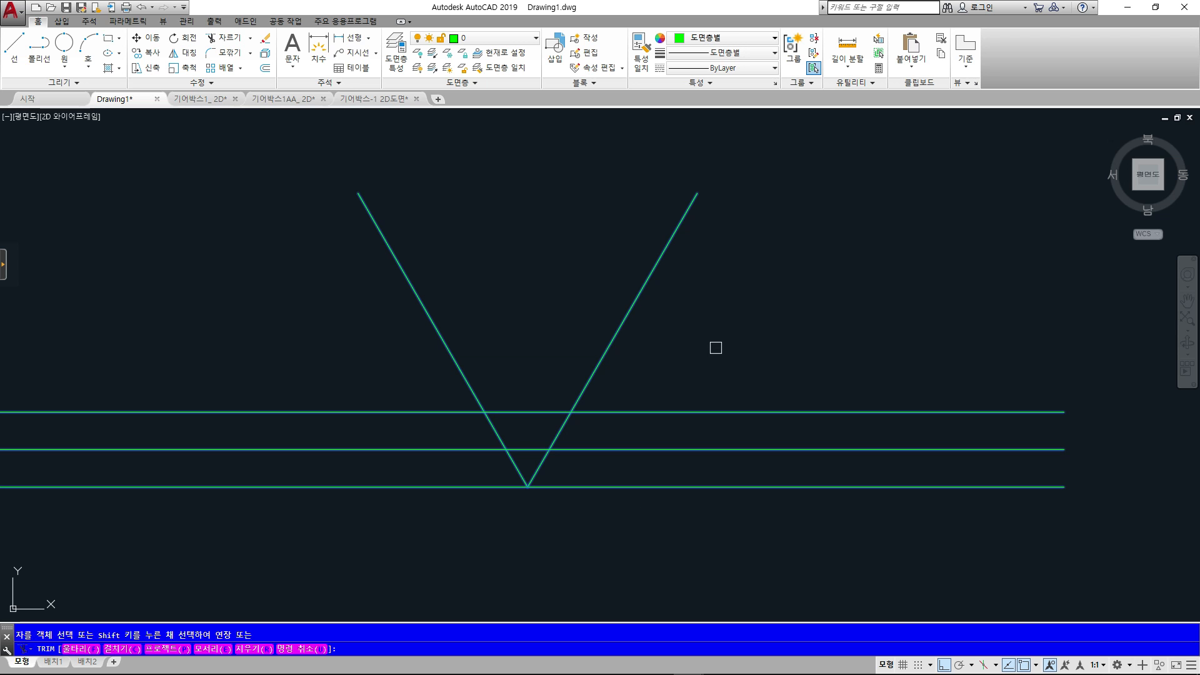
{"action": "left_click", "coordinate": [623, 411]}
{"action": "left_click", "coordinate": [595, 369]}
{"action": "left_click", "coordinate": [505, 411]}
{"action": "left_click", "coordinate": [465, 384]}
{"action": "left_click", "coordinate": [492, 423]}
{"action": "left_click", "coordinate": [481, 448]}
{"action": "left_click", "coordinate": [472, 484]}
{"action": "left_click", "coordinate": [582, 449]}
{"action": "left_click", "coordinate": [637, 484]}
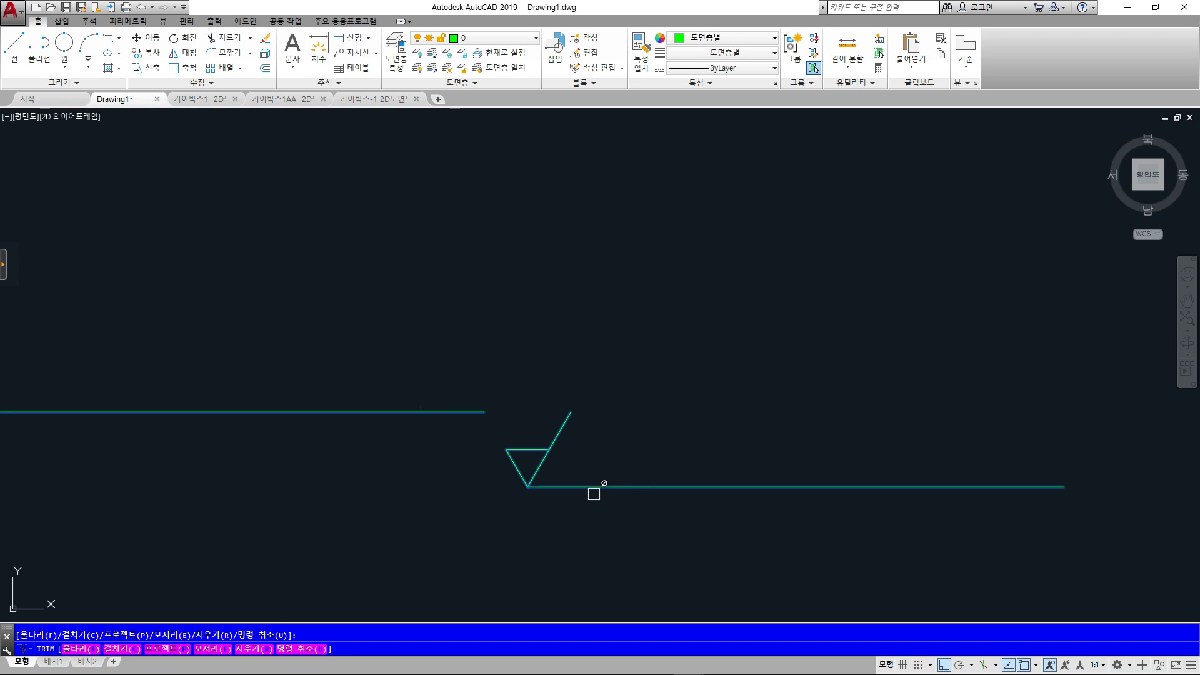
{"action": "key", "text": "Escape"}
Delete the leftover top line segment on the left and the leftover bottom line segment on the right of the symbol
{"action": "left_click", "coordinate": [418, 476]}
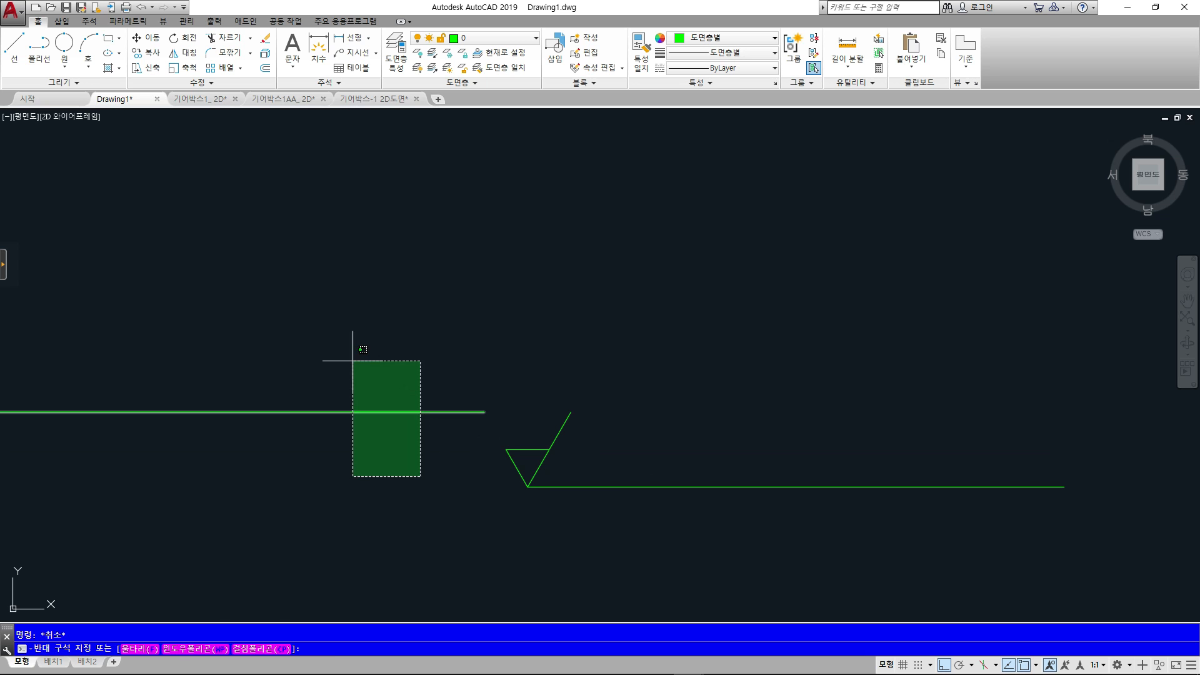
{"action": "left_click", "coordinate": [352, 360]}
{"action": "key", "text": "Delete"}
{"action": "left_click", "coordinate": [610, 485]}
{"action": "key", "text": "Delete"}
{"action": "scroll", "coordinate": [515, 505], "scroll_direction": "up", "scroll_amount": 5}
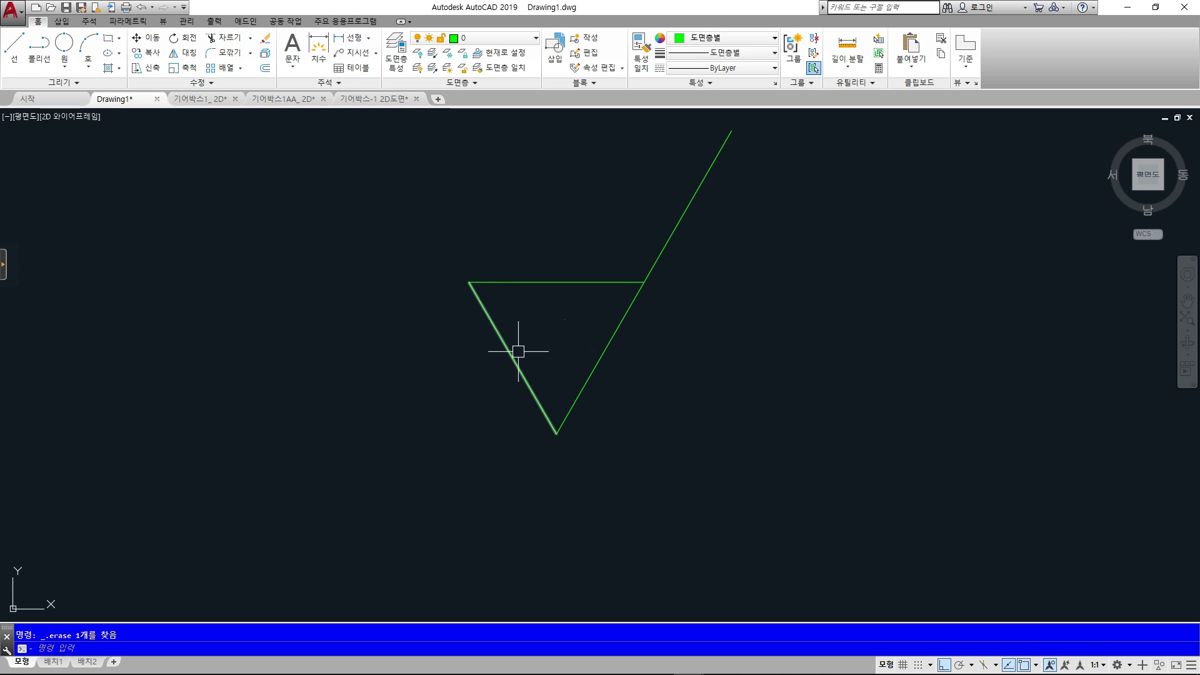
{"action": "scroll", "coordinate": [562, 226], "scroll_direction": "down", "scroll_amount": 2}
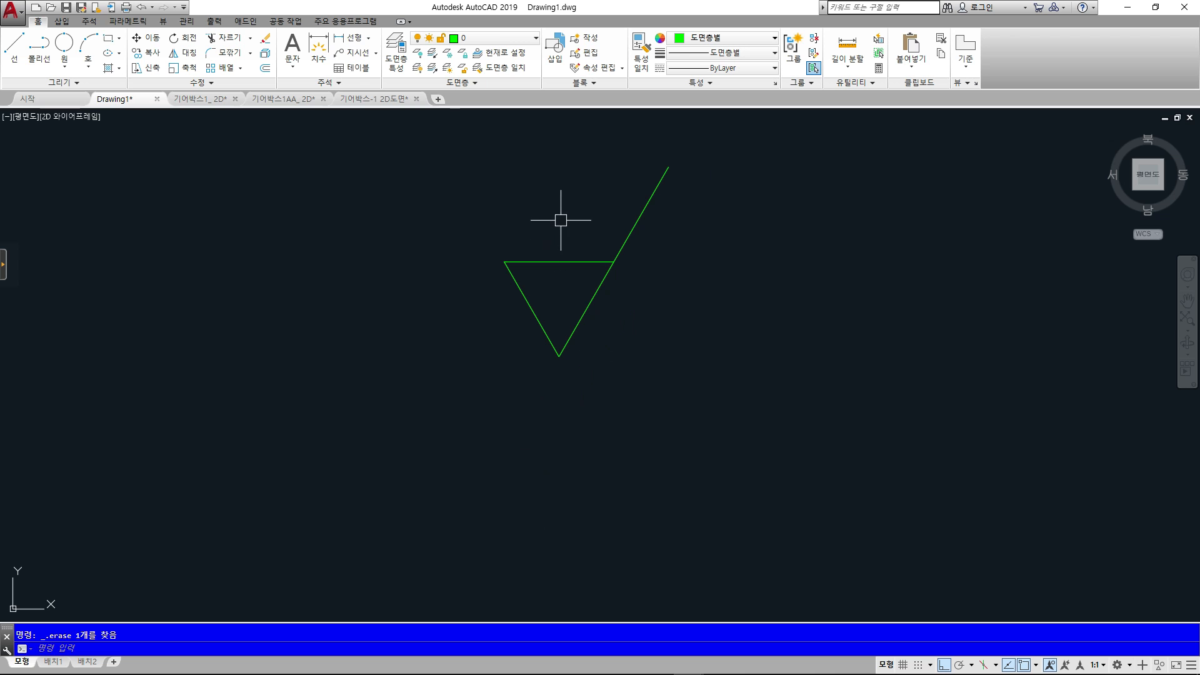
Examine the surface finish symbols in the 기어박스-1 2D도면 drawing and return to the finished triangle in Drawing1
{"action": "left_click", "coordinate": [372, 99]}
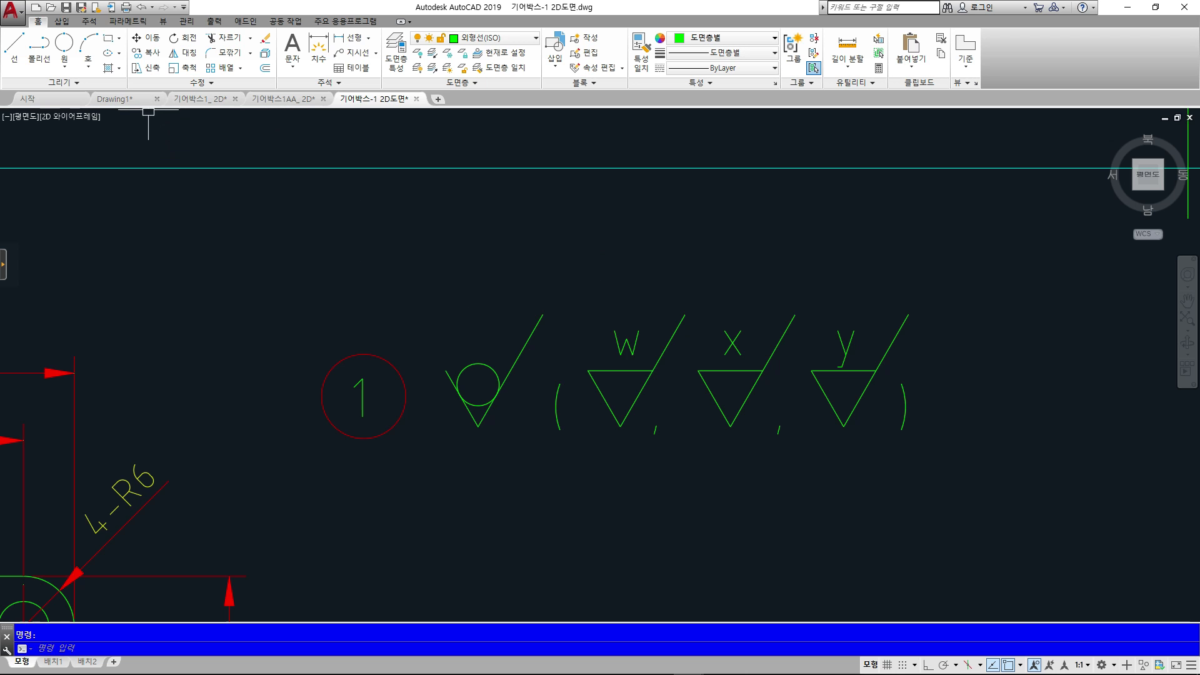
{"action": "left_click", "coordinate": [116, 99]}
{"action": "mouse_move", "coordinate": [525, 257]}
{"action": "middle_mouse_down"}
{"action": "mouse_move", "coordinate": [541, 287]}
{"action": "mouse_move", "coordinate": [525, 339]}
{"action": "middle_mouse_up"}
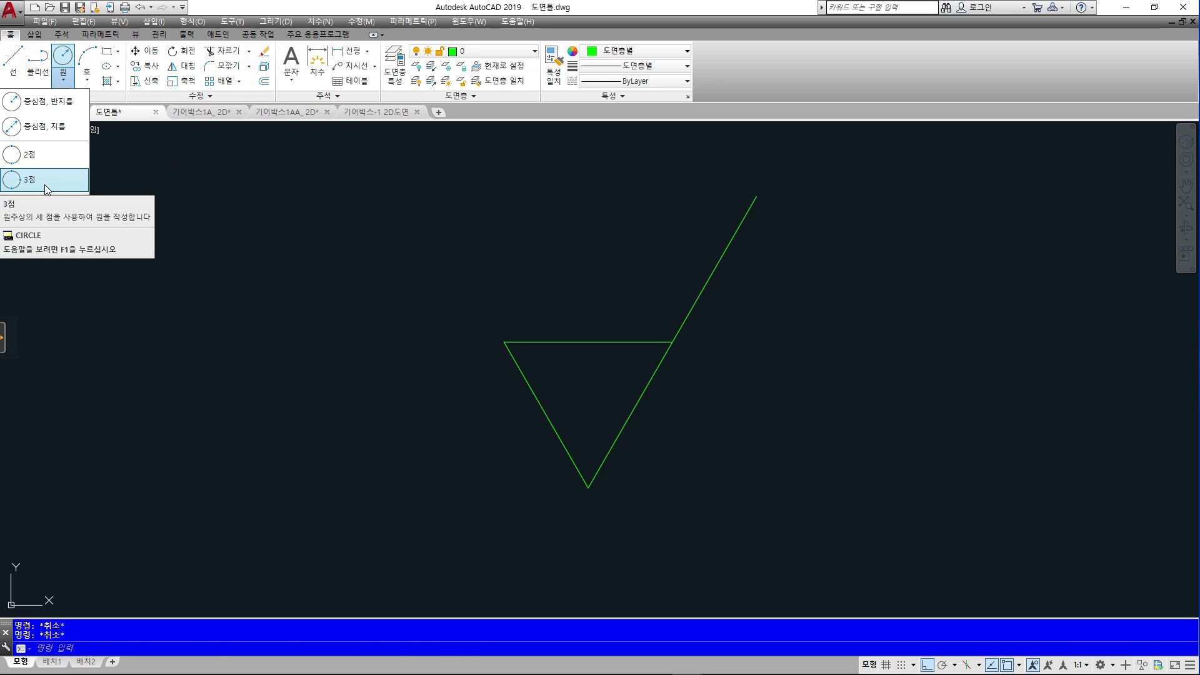
Draw a three-point circle inside the triangle, touching its sides from the midpoints of the top edge and left leg
{"action": "left_click", "coordinate": [43, 181]}
{"action": "left_click", "coordinate": [588, 341]}
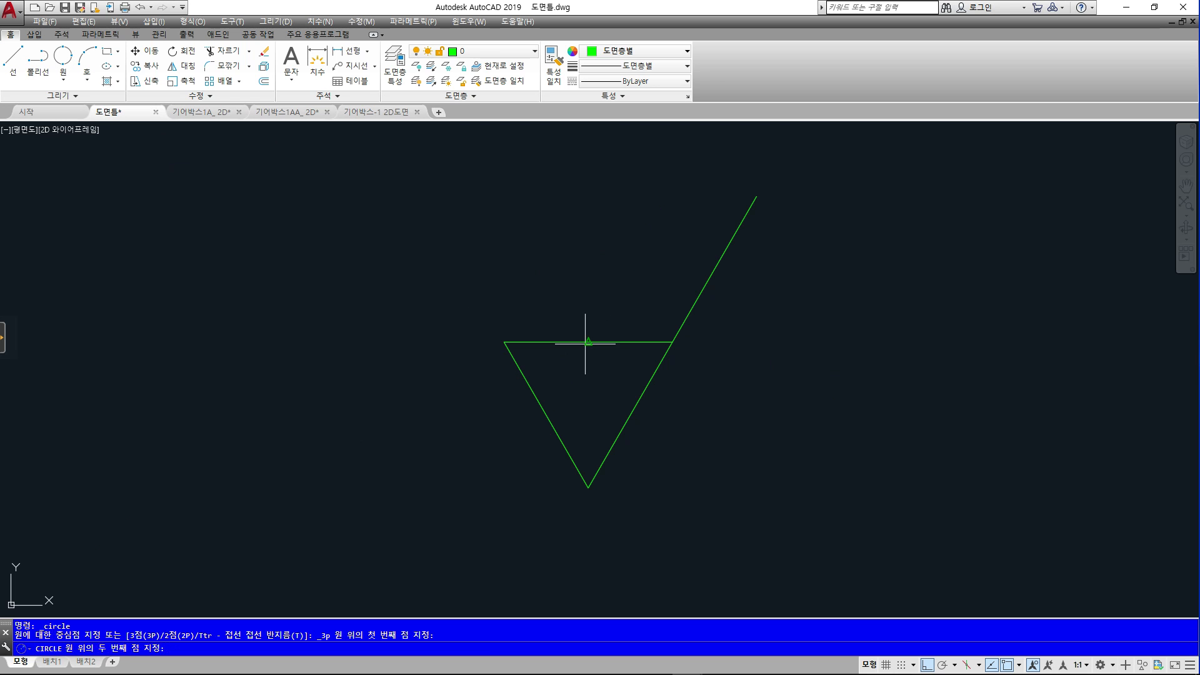
{"action": "left_click", "coordinate": [546, 413]}
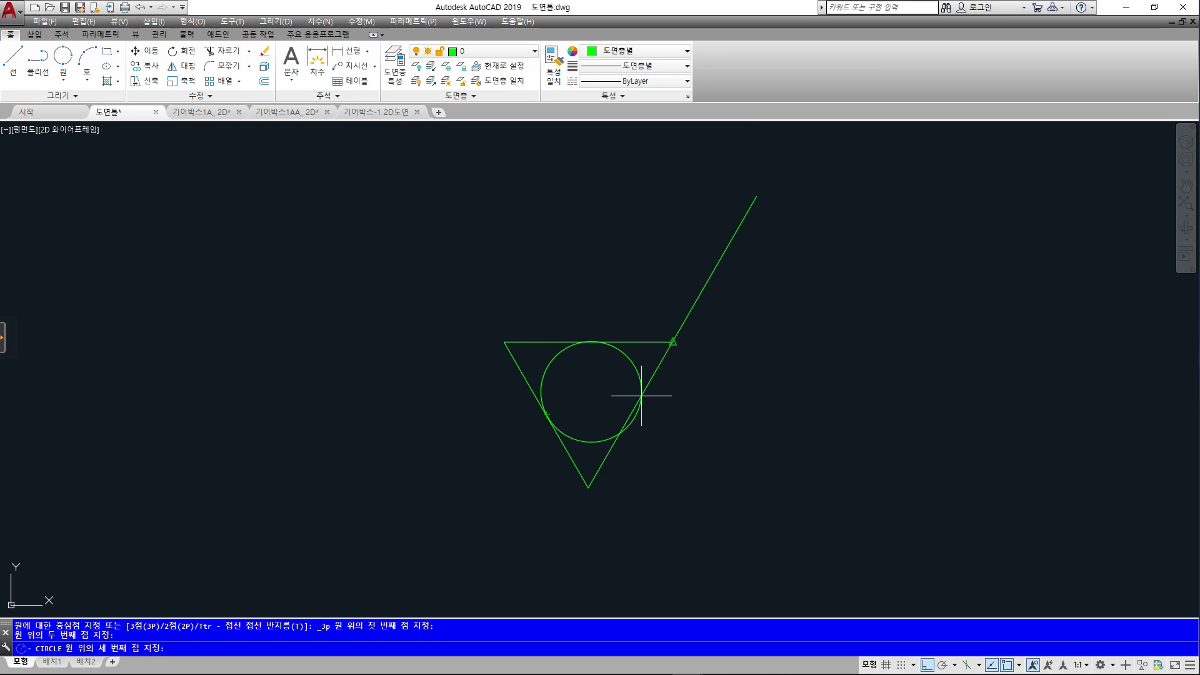
Finish the three-point circle with a tangent point on the long slanted line, and erase the triangle's horizontal line
{"action": "right_click", "coordinate": [641, 395], "text": "shift"}
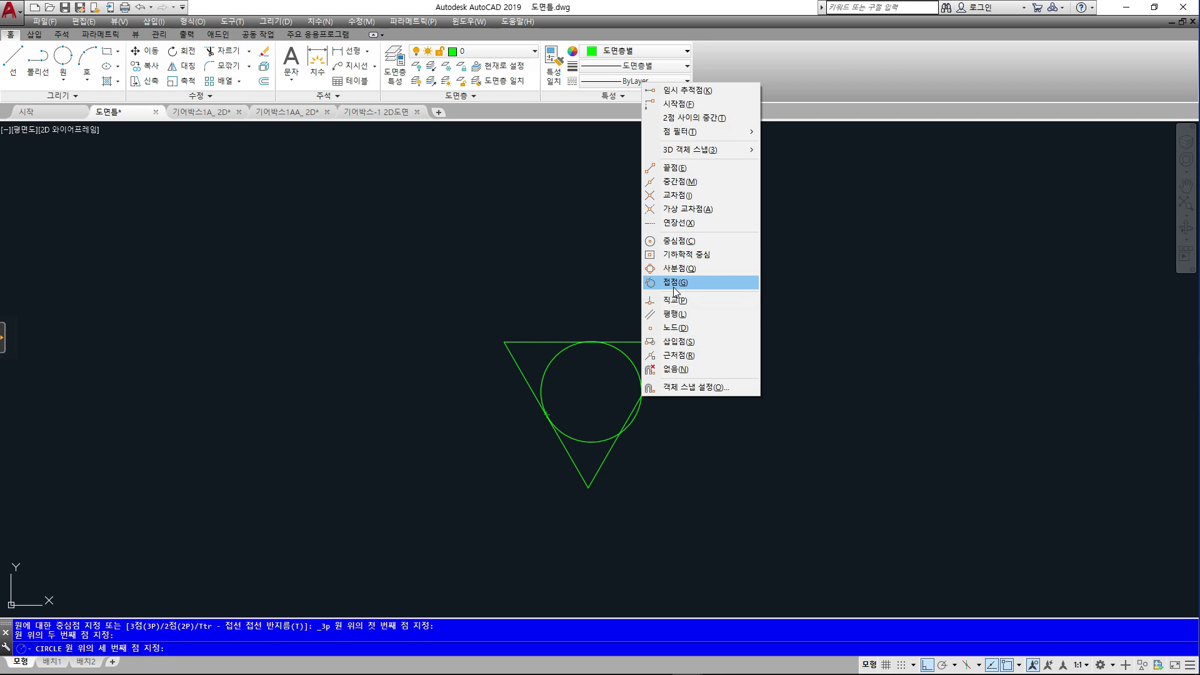
{"action": "left_click", "coordinate": [675, 291]}
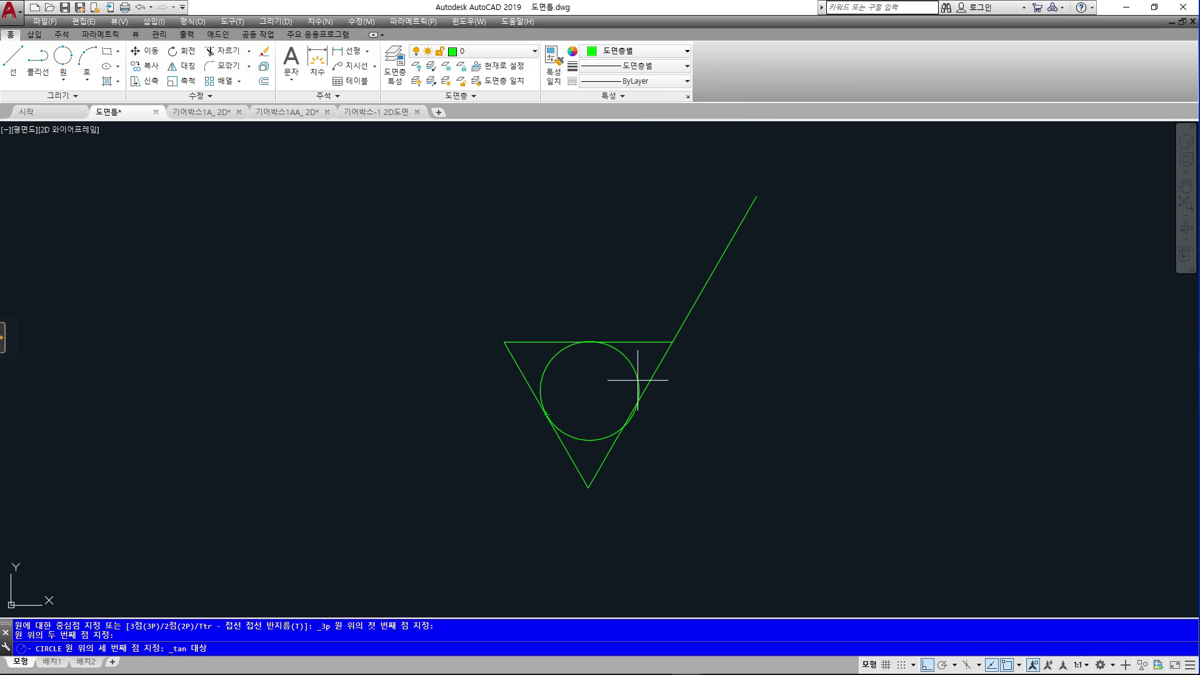
{"action": "left_click", "coordinate": [642, 396]}
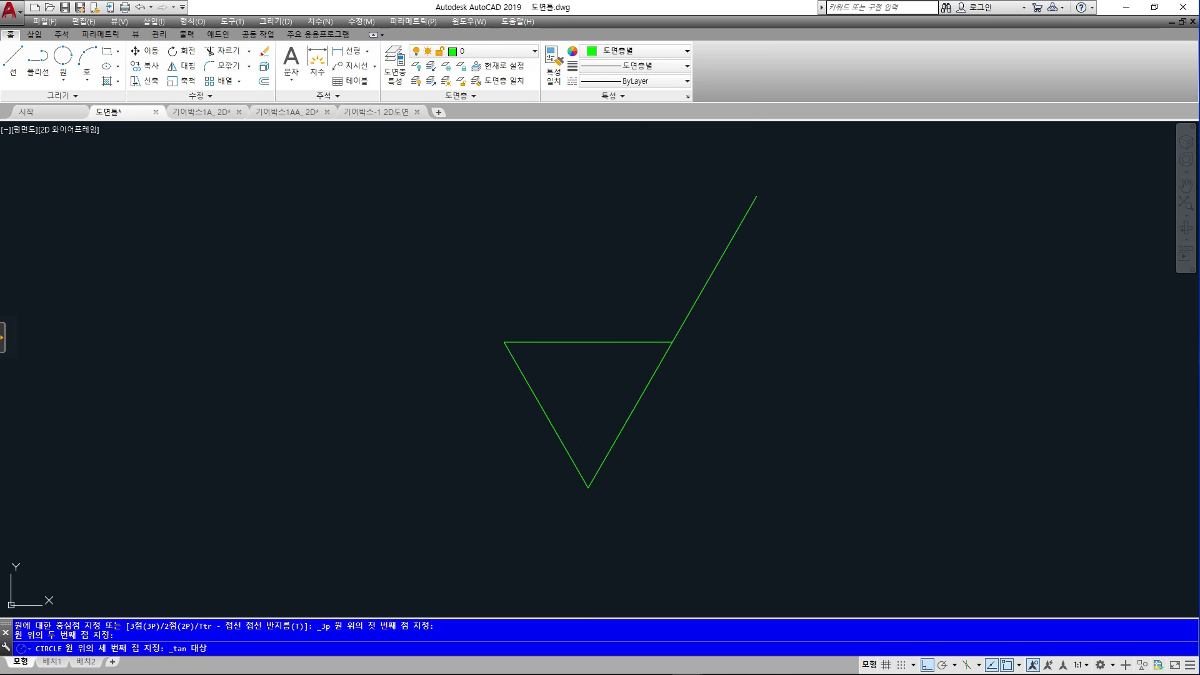
{"action": "left_click", "coordinate": [647, 343]}
{"action": "key", "text": "Delete"}
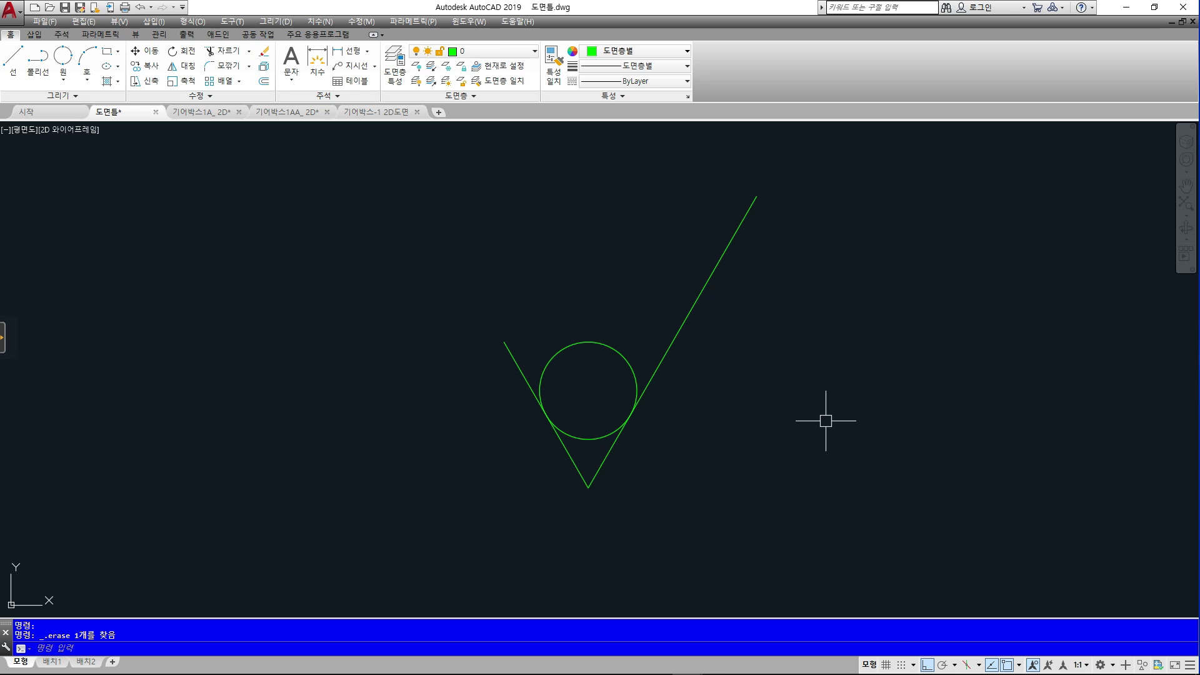
Examine the running object snap modes in the drafting settings, including endpoint, midpoint, center, intersection, extension and tangent, and accept them as they are
{"action": "type", "text": "os"}
{"action": "key", "text": "Return"}
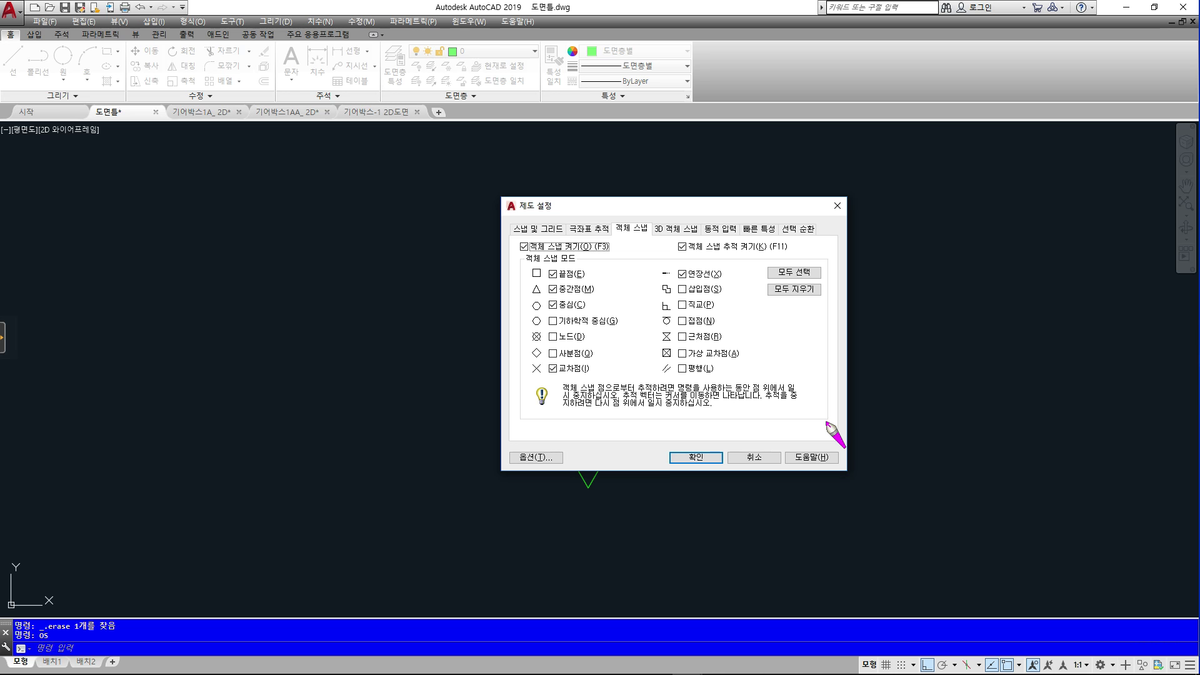
{"action": "left_click_drag", "start_coordinate": [524, 261], "coordinate": [522, 269]}
{"action": "left_click_drag", "start_coordinate": [587, 241], "coordinate": [606, 260]}
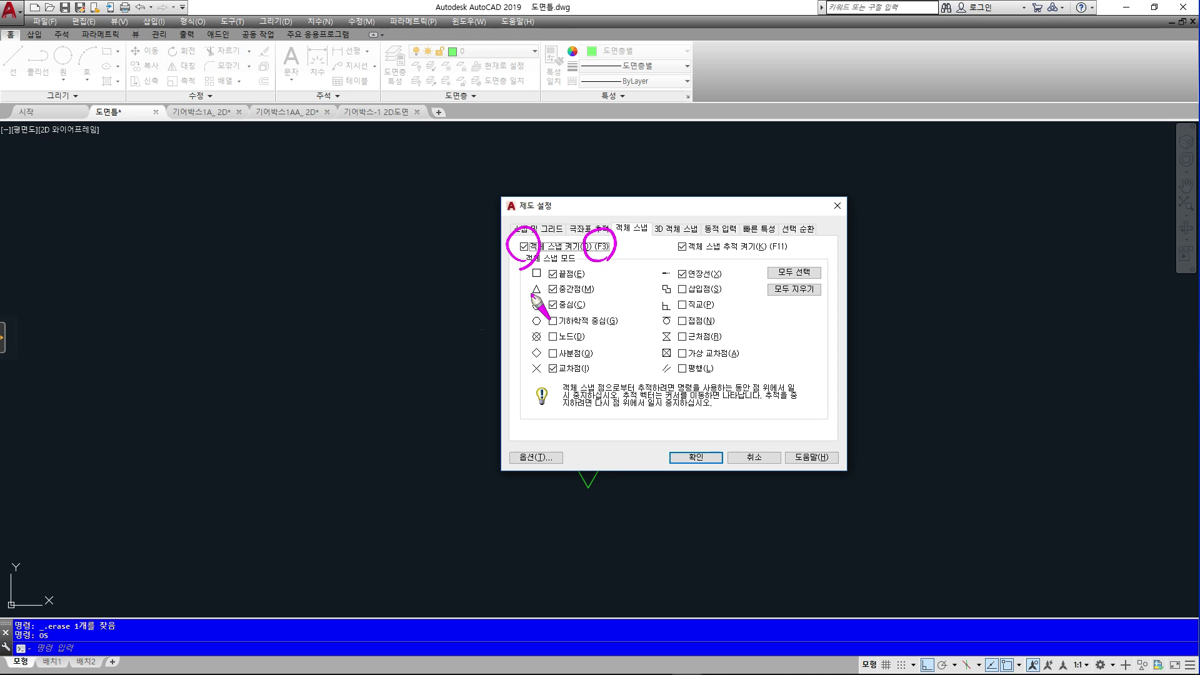
{"action": "left_click_drag", "start_coordinate": [324, 252], "coordinate": [331, 502]}
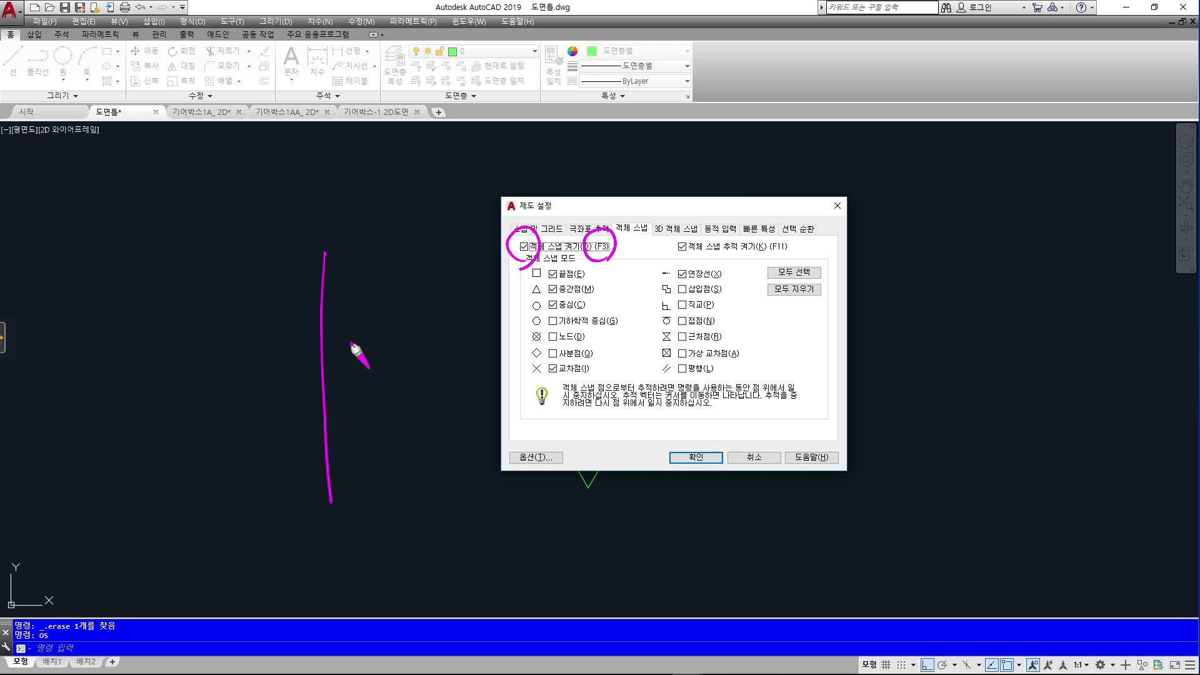
{"action": "left_click_drag", "start_coordinate": [544, 270], "coordinate": [546, 268]}
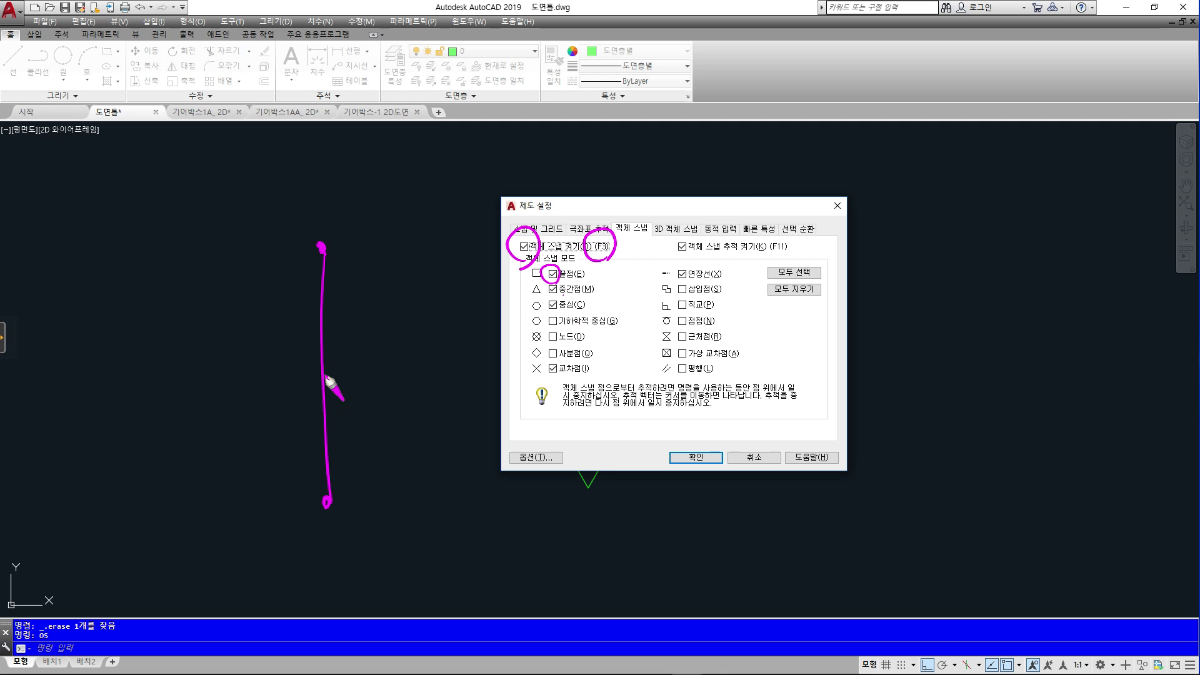
{"action": "mouse_move", "coordinate": [400, 274]}
{"action": "left_mouse_down"}
{"action": "mouse_move", "coordinate": [420, 270]}
{"action": "mouse_move", "coordinate": [382, 309]}
{"action": "left_mouse_up"}
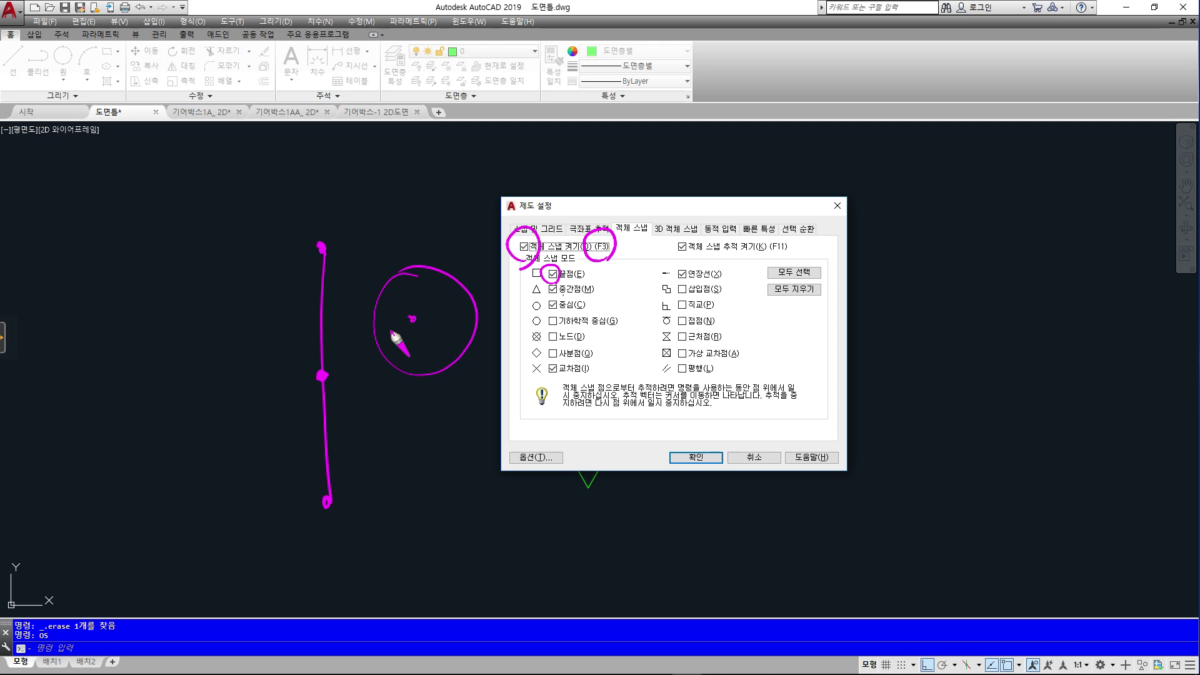
{"action": "left_click_drag", "start_coordinate": [267, 437], "coordinate": [478, 431]}
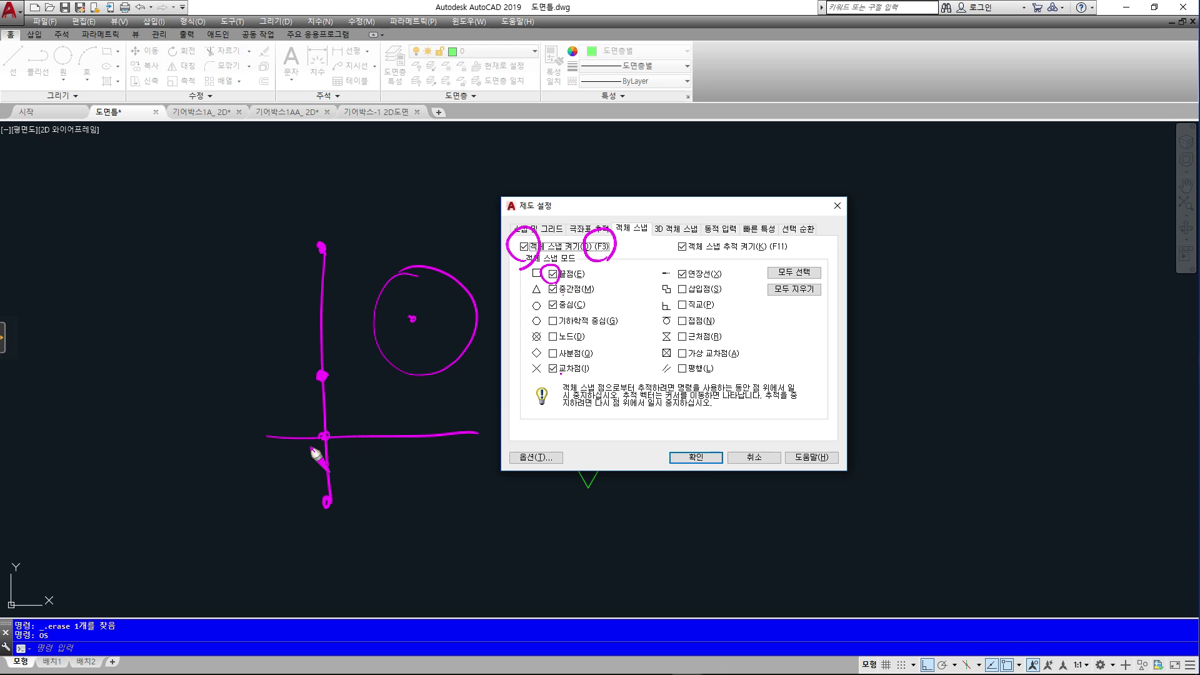
{"action": "left_click_drag", "start_coordinate": [678, 277], "coordinate": [713, 271]}
{"action": "mouse_move", "coordinate": [676, 285]}
{"action": "left_mouse_down"}
{"action": "mouse_move", "coordinate": [675, 382]}
{"action": "mouse_move", "coordinate": [712, 286]}
{"action": "mouse_move", "coordinate": [710, 319]}
{"action": "mouse_move", "coordinate": [749, 323]}
{"action": "left_mouse_up"}
{"action": "left_click_drag", "start_coordinate": [933, 220], "coordinate": [861, 295]}
{"action": "mouse_move", "coordinate": [920, 255]}
{"action": "left_mouse_down"}
{"action": "mouse_move", "coordinate": [902, 255]}
{"action": "mouse_move", "coordinate": [901, 307]}
{"action": "left_mouse_up"}
{"action": "left_click", "coordinate": [922, 272]}
{"action": "left_click", "coordinate": [913, 256]}
{"action": "left_click", "coordinate": [881, 248]}
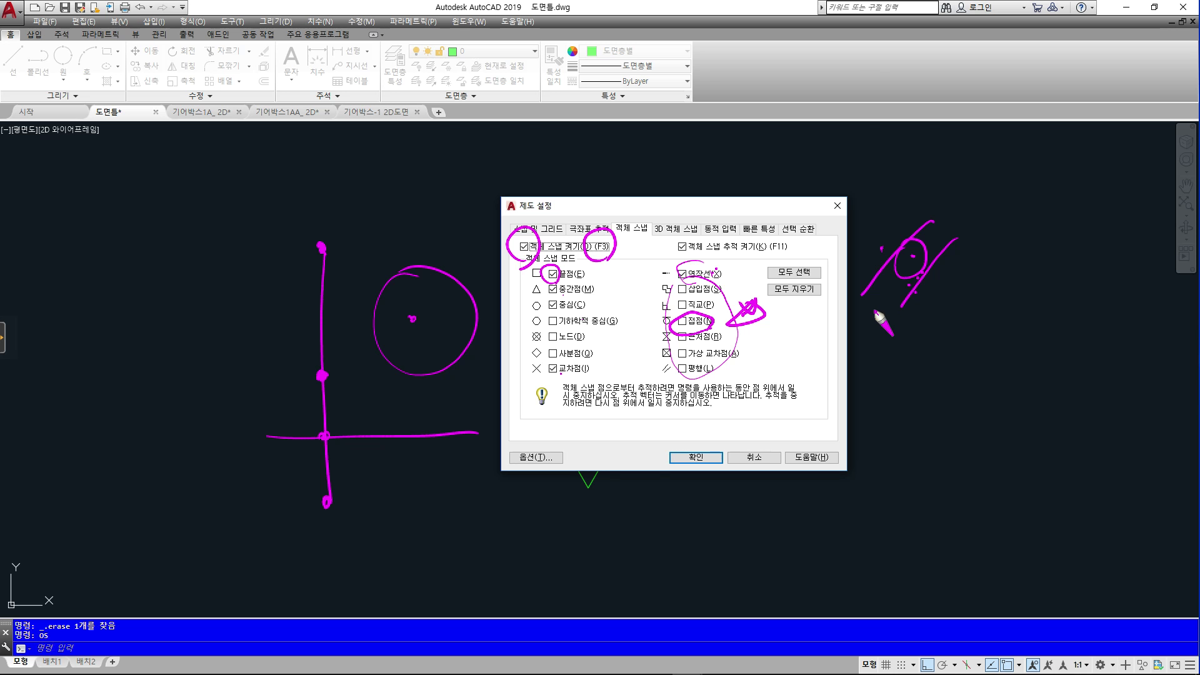
{"action": "key", "text": "Escape"}
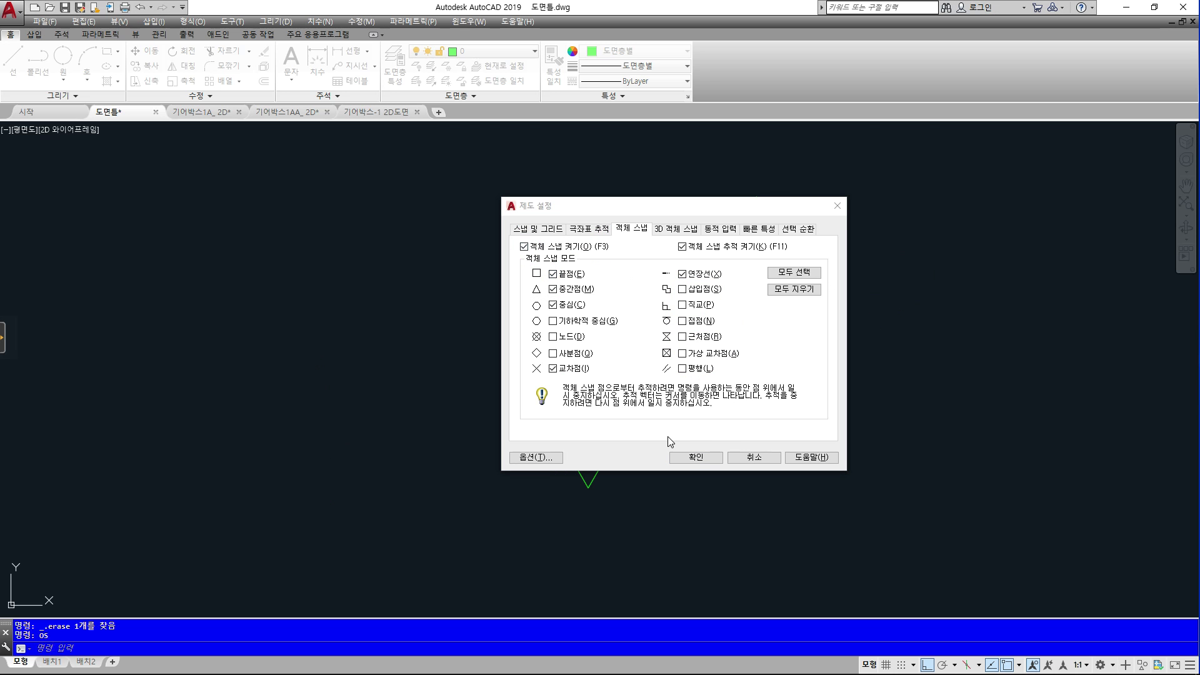
{"action": "left_click", "coordinate": [694, 458]}
{"action": "key", "text": "Escape"}
{"action": "key", "text": "Escape"}
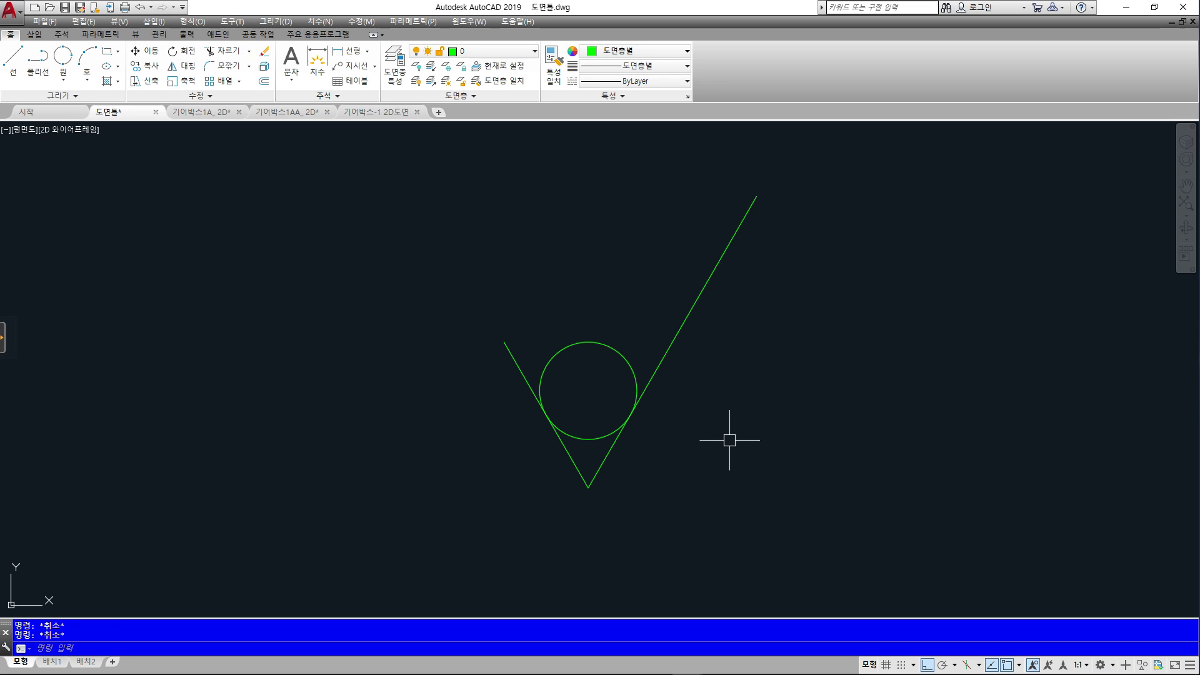
Turn object snap off, try starting a line at the upper end of the long slanted line, and inspect that pick closely
{"action": "key", "text": "F3"}
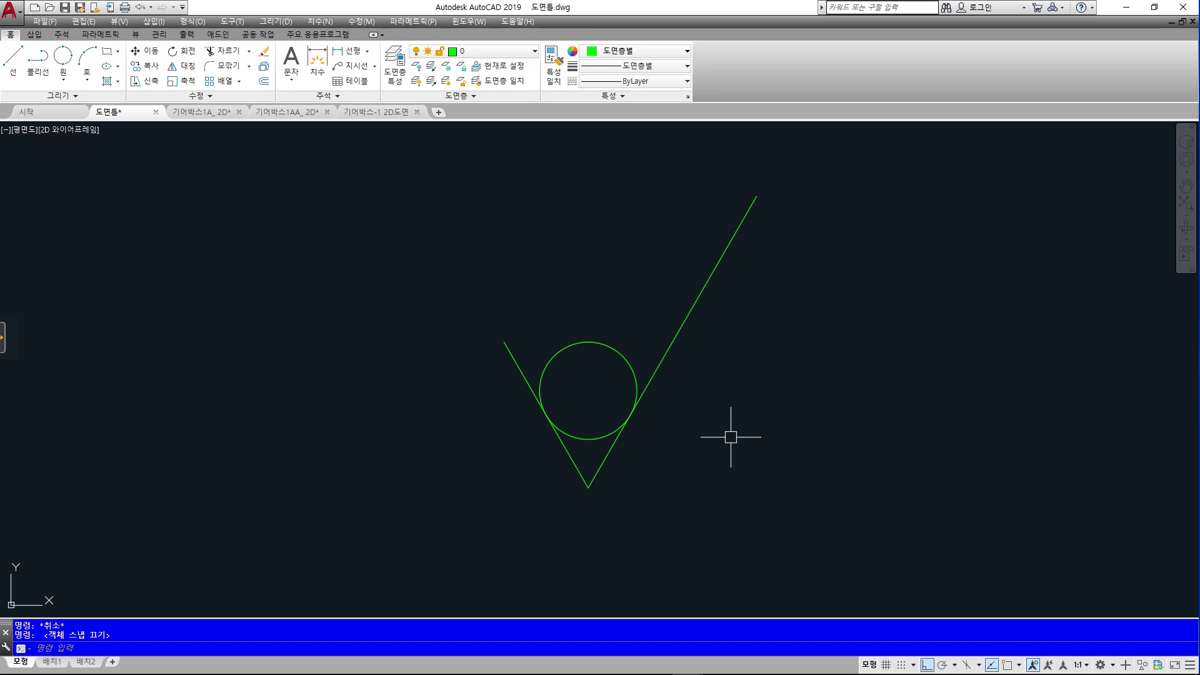
{"action": "key", "text": "Escape"}
{"action": "key", "text": "Return"}
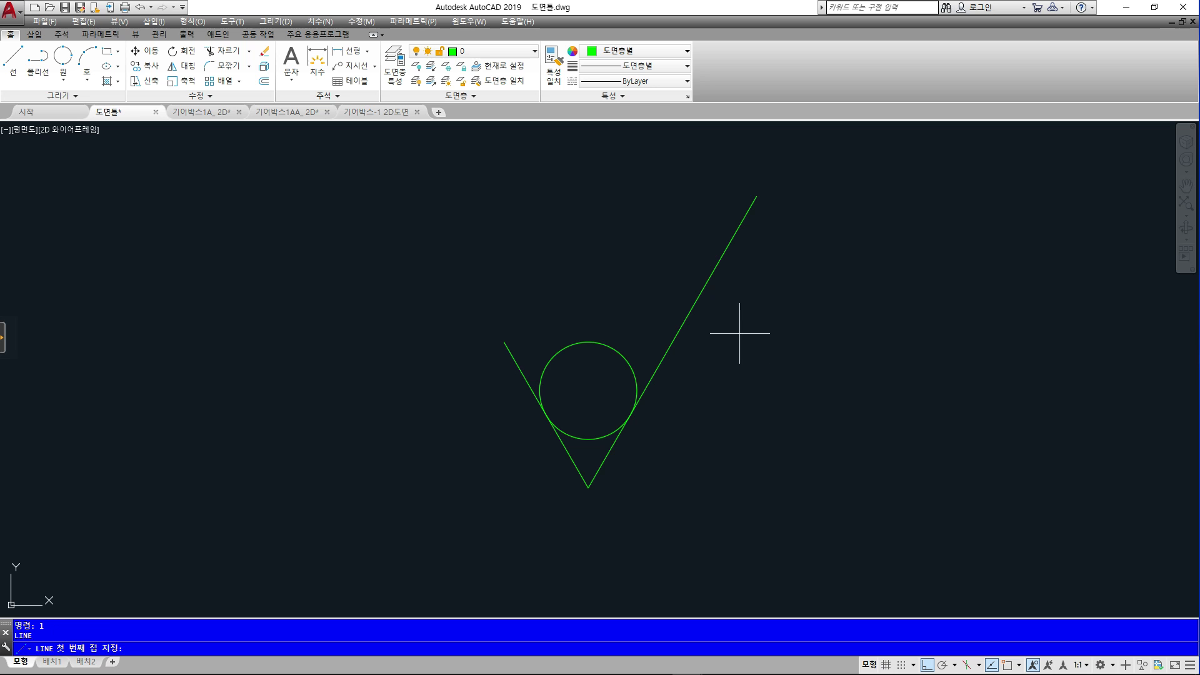
{"action": "scroll", "coordinate": [771, 179], "scroll_direction": "up", "scroll_amount": 4}
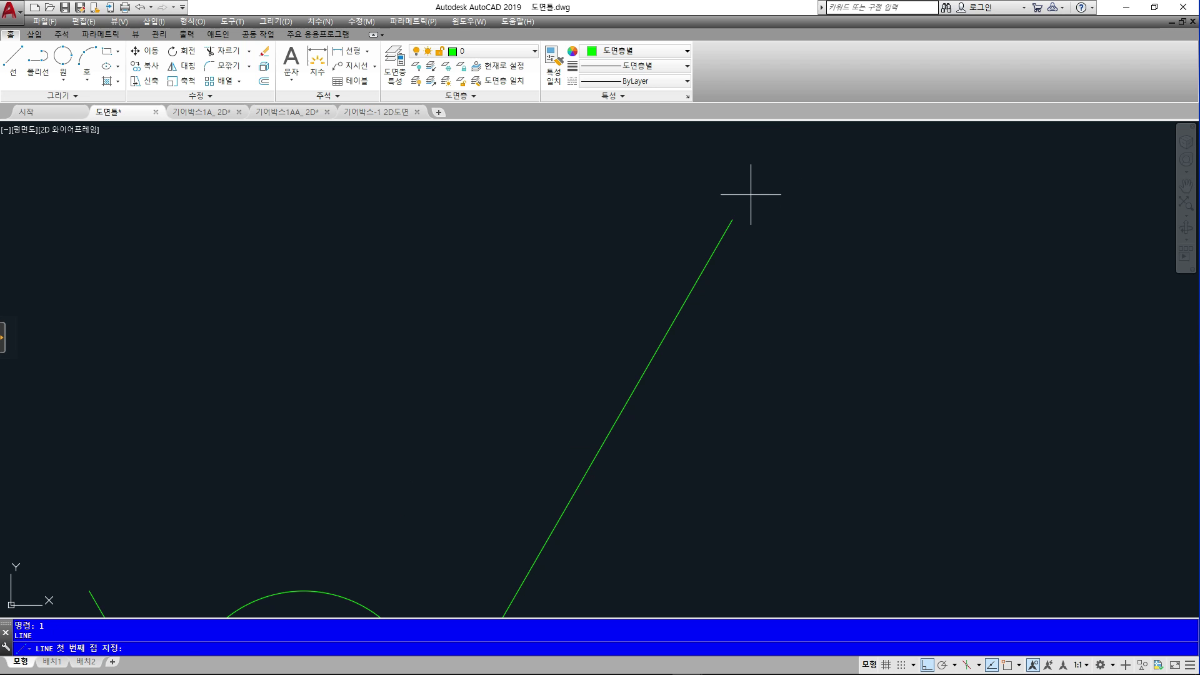
{"action": "left_click", "coordinate": [732, 220]}
{"action": "scroll", "coordinate": [736, 204], "scroll_direction": "up", "scroll_amount": 6}
{"action": "scroll", "coordinate": [674, 383], "scroll_direction": "up", "scroll_amount": 4}
{"action": "middle_click_drag", "start_coordinate": [625, 316], "coordinate": [686, 554]}
{"action": "scroll", "coordinate": [715, 315], "scroll_direction": "up", "scroll_amount": 4}
{"action": "key", "text": "Escape"}
{"action": "scroll", "coordinate": [715, 316], "scroll_direction": "down", "scroll_amount": 6}
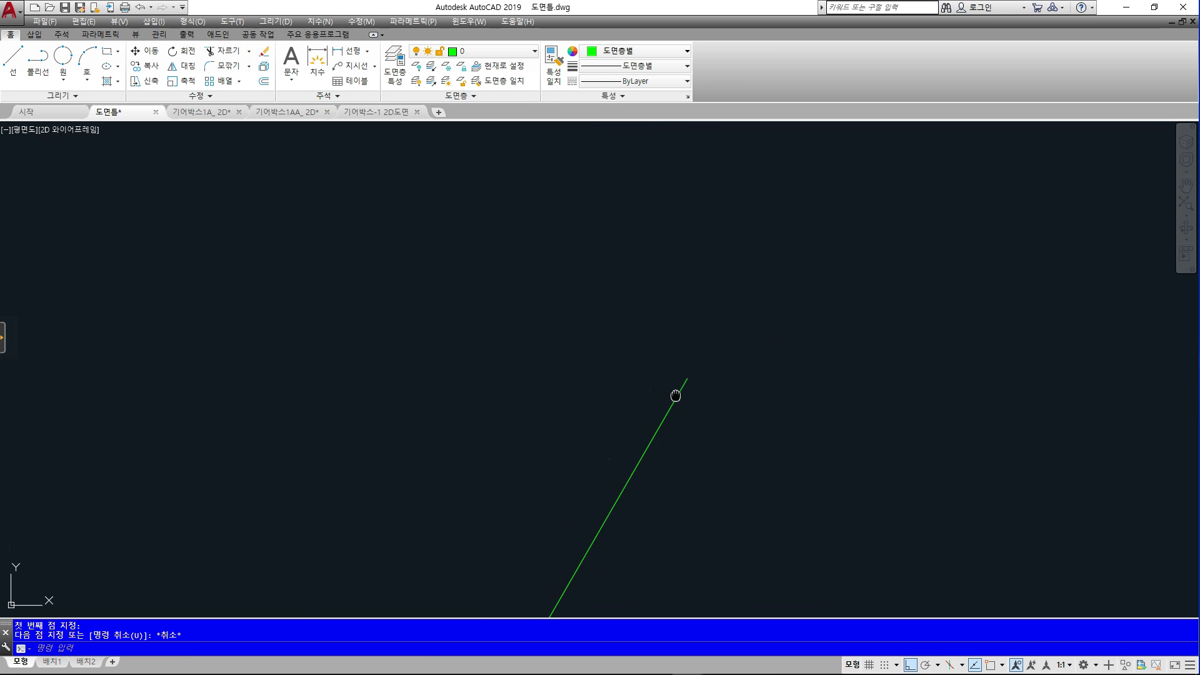
Turn object snap back on and try starting a line from the circle's center
{"action": "middle_click_drag", "start_coordinate": [633, 395], "coordinate": [670, 347]}
{"action": "type", "text": "l"}
{"action": "key", "text": "Return"}
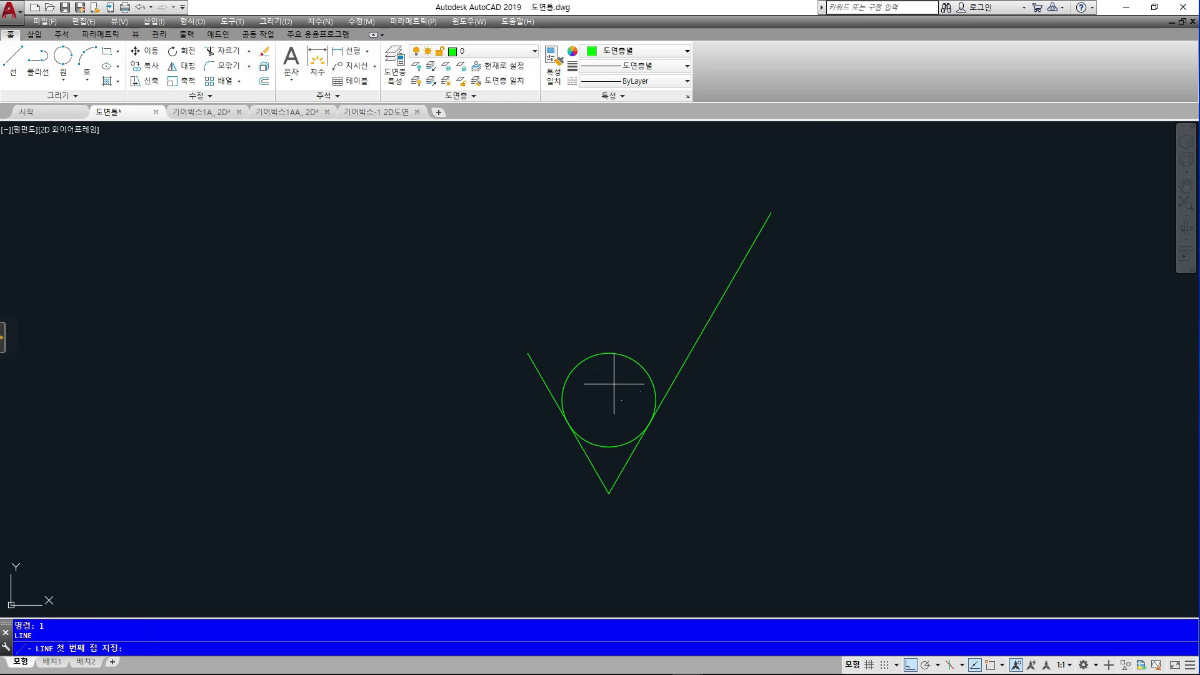
{"action": "key", "text": "F3"}
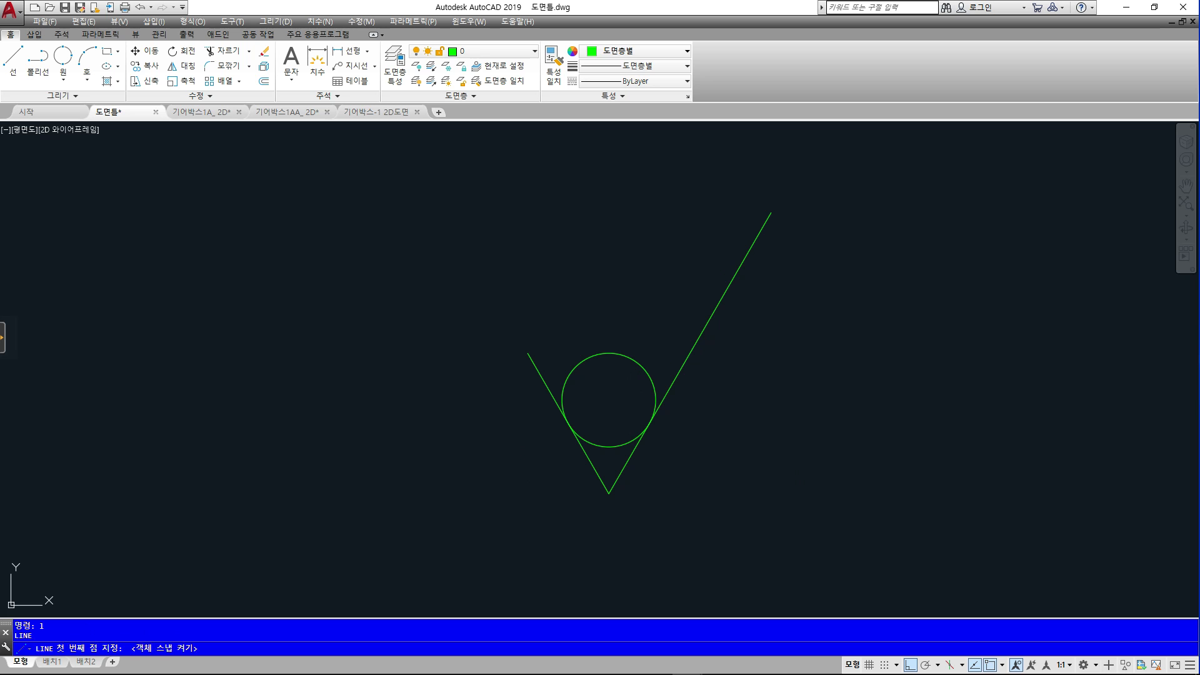
{"action": "left_click", "coordinate": [634, 366]}
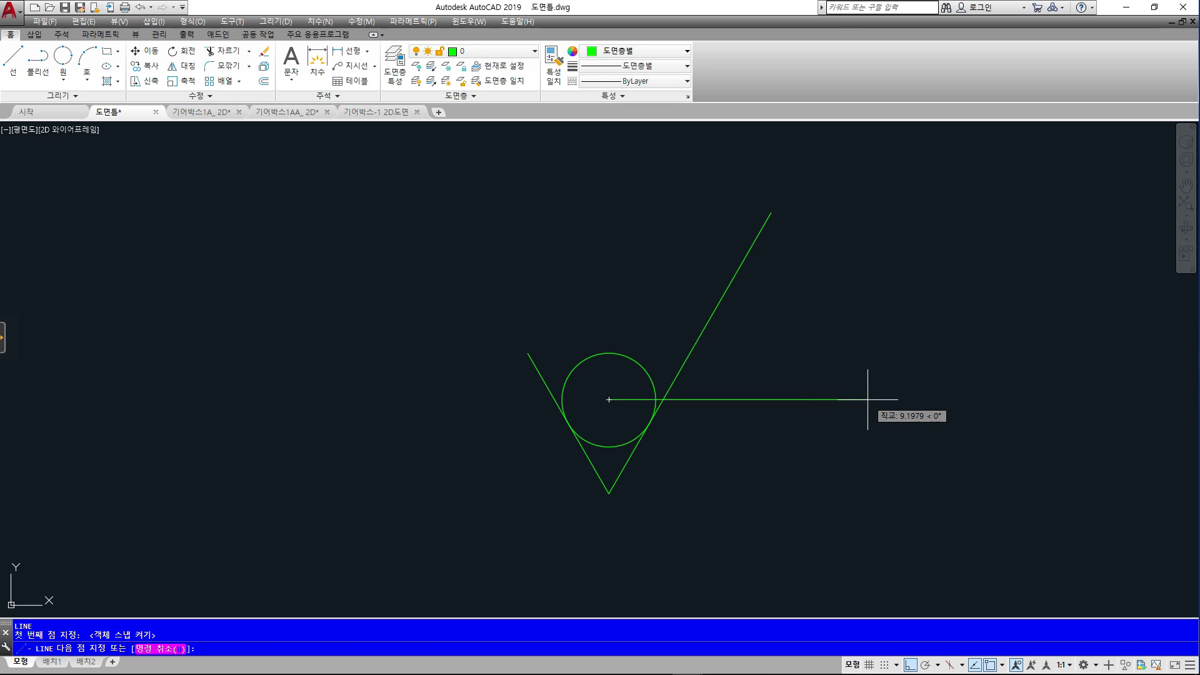
{"action": "key", "text": "Escape"}
Draw a short horizontal line crossing the long slanted line near its upper end
{"action": "key", "text": "space"}
{"action": "left_click", "coordinate": [676, 264]}
{"action": "left_click", "coordinate": [793, 264]}
{"action": "key", "text": "Escape"}
{"action": "key", "text": "Escape"}
Draw a longer separate horizontal line beside the figure, to the right of the long slanted line
{"action": "type", "text": "1"}
{"action": "key", "text": "space"}
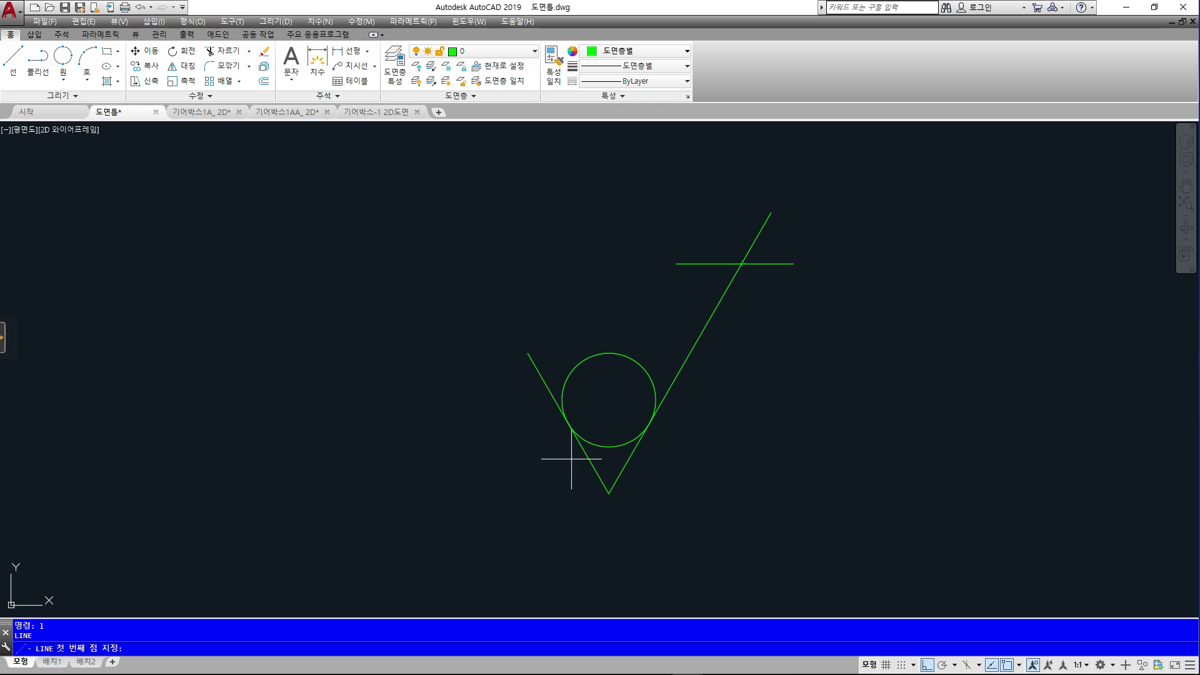
{"action": "left_click", "coordinate": [568, 428]}
{"action": "left_click", "coordinate": [1064, 350]}
{"action": "key", "text": "Return"}
Erase the long separate horizontal line and the short horizontal line crossing the slanted line
{"action": "type", "text": "l"}
{"action": "key", "text": "Return"}
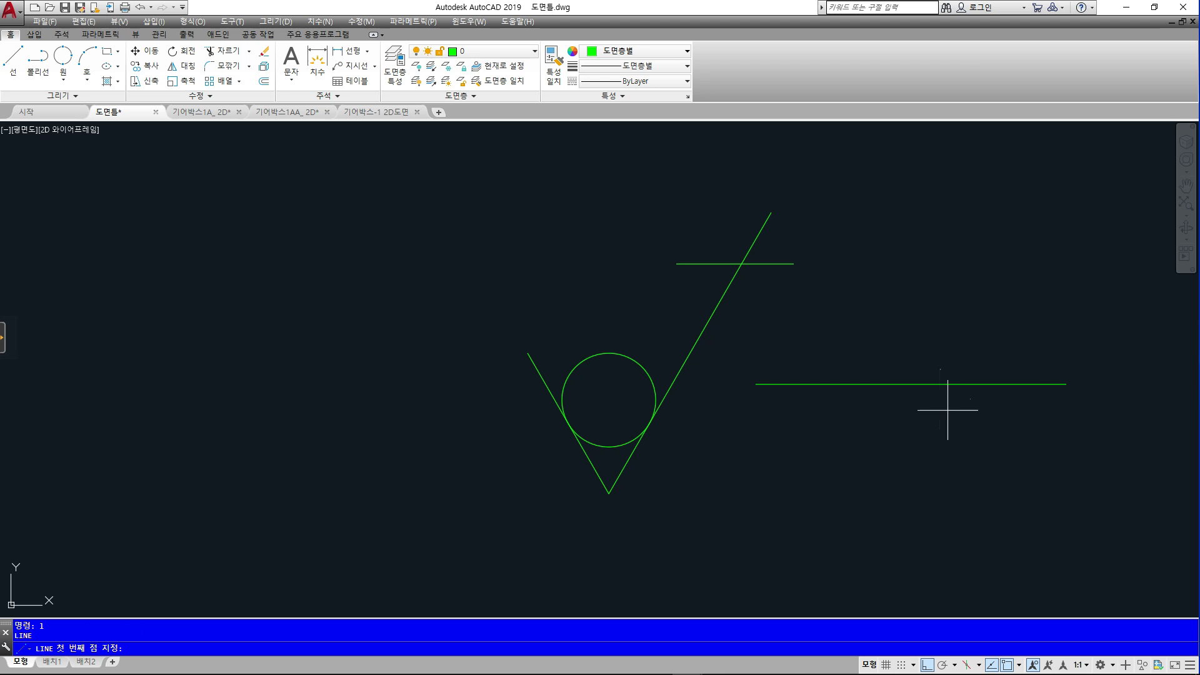
{"action": "key", "text": "Escape"}
{"action": "left_click", "coordinate": [976, 414]}
{"action": "left_click", "coordinate": [920, 357]}
{"action": "key", "text": "Delete"}
{"action": "left_click", "coordinate": [778, 265]}
{"action": "key", "text": "Delete"}
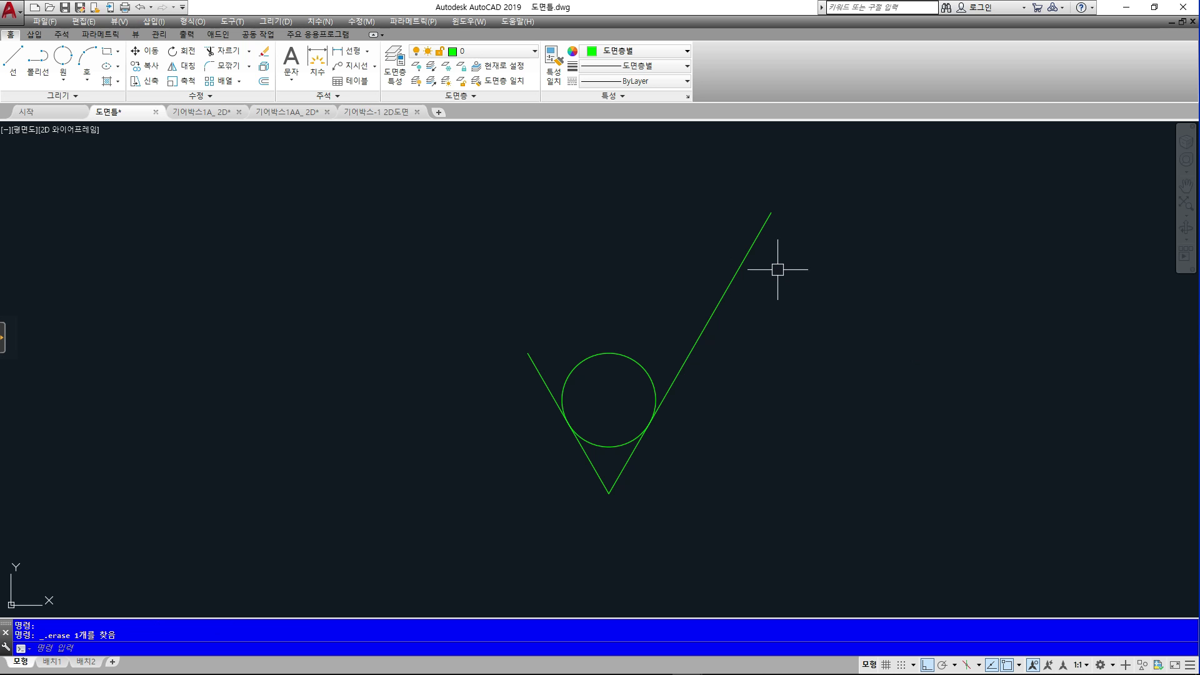
Draw a horizontal line from the upper end of the short slanted line past the long slanted line
{"action": "type", "text": "l"}
{"action": "key", "text": "Return"}
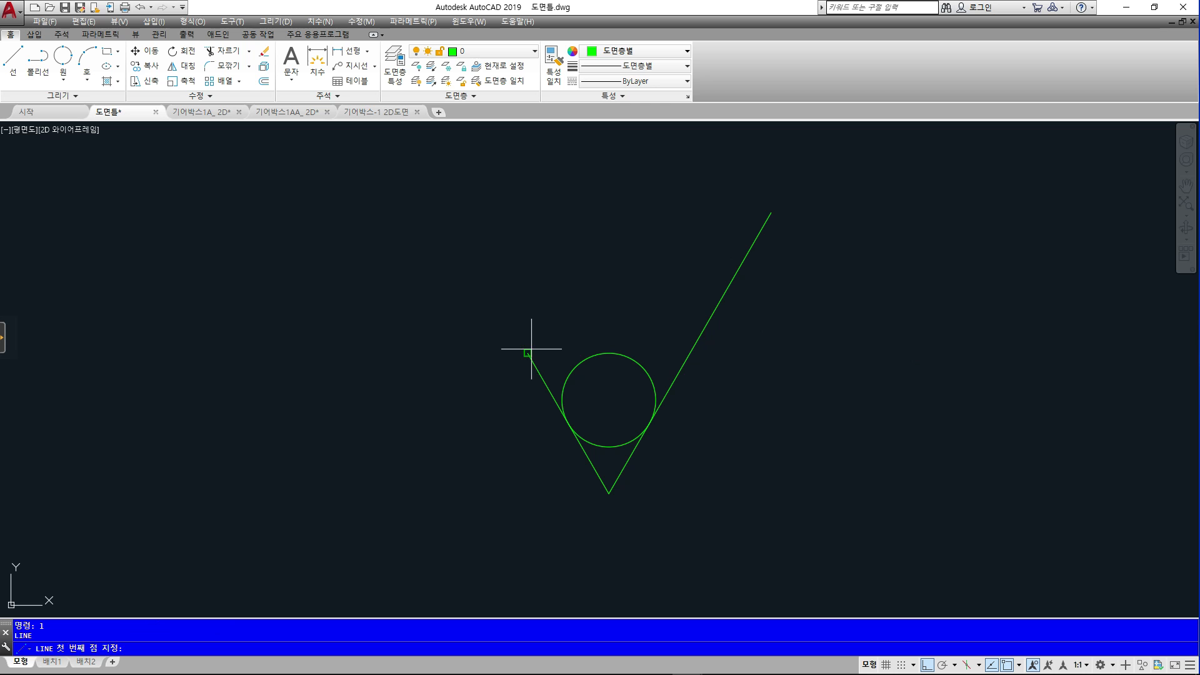
{"action": "left_click", "coordinate": [530, 352]}
{"action": "left_click", "coordinate": [828, 352]}
{"action": "key", "text": "Escape"}
{"action": "key", "text": "Escape"}
Trim the part of the horizontal line that extends beyond the long slanted line
{"action": "type", "text": "tr"}
{"action": "key", "text": "Return"}
{"action": "left_click", "coordinate": [797, 391]}
{"action": "left_click", "coordinate": [688, 308]}
{"action": "key", "text": "Return"}
{"action": "left_click", "coordinate": [734, 353]}
{"action": "key", "text": "Escape"}
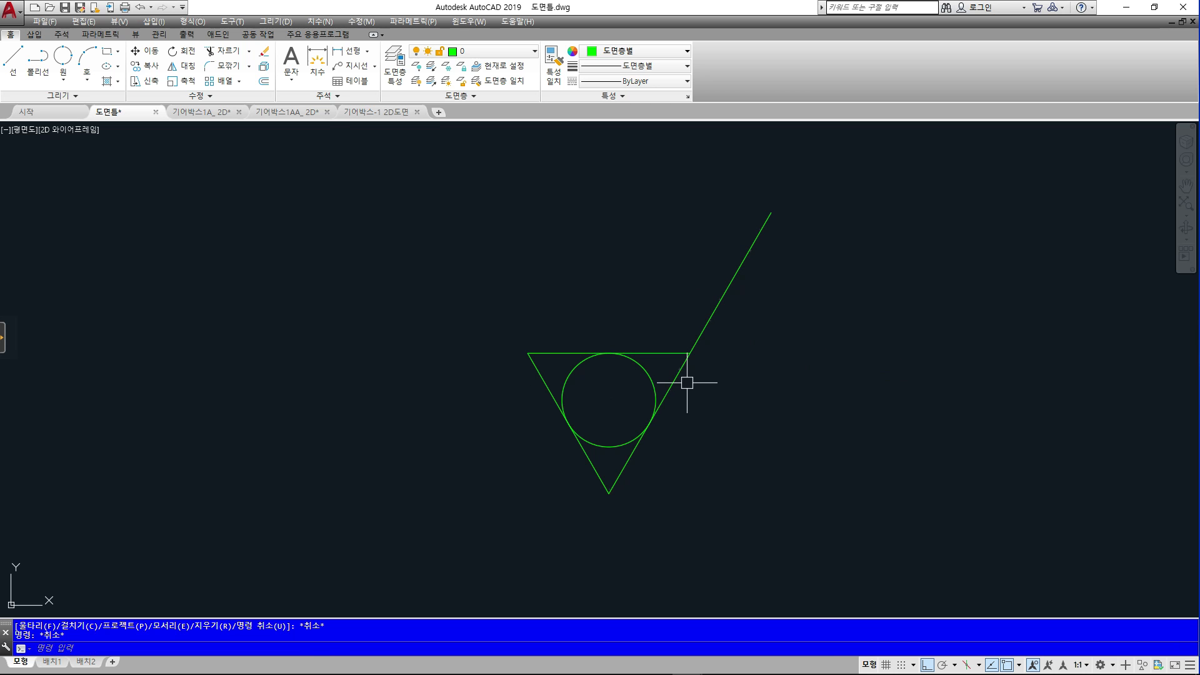
Turn off the endpoint, midpoint, center and intersection snaps, leaving only tangent and extension enabled, and erase the inscribed circle
{"action": "key", "text": "Return"}
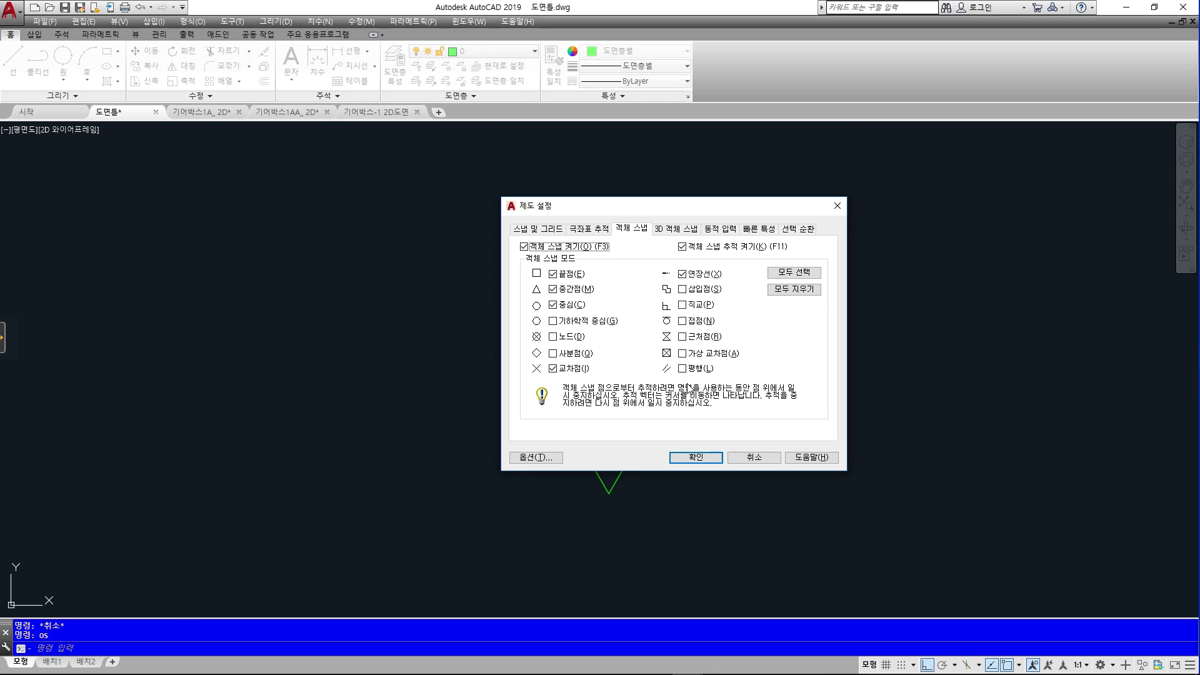
{"action": "left_click", "coordinate": [552, 273]}
{"action": "left_click", "coordinate": [685, 458]}
{"action": "left_click", "coordinate": [651, 376]}
{"action": "key", "text": "Delete"}
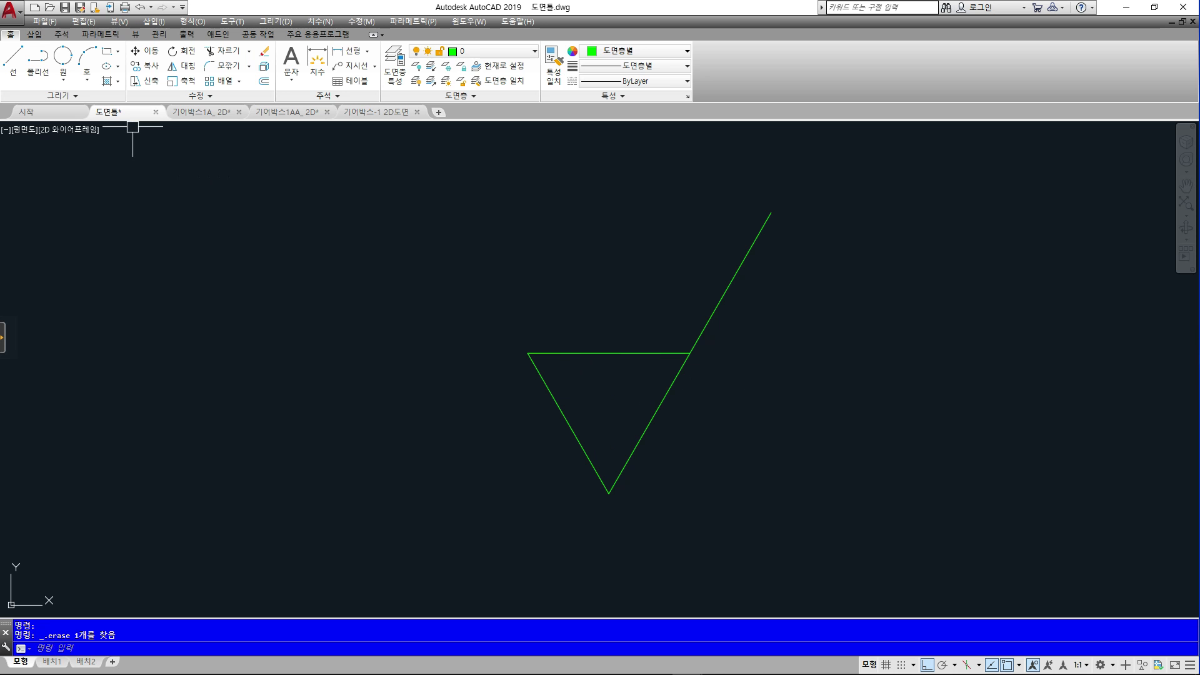
Draw a three-point circle inside the triangle, tangent to the horizontal line and both slanted sides
{"action": "left_click", "coordinate": [63, 79]}
{"action": "left_click", "coordinate": [38, 183]}
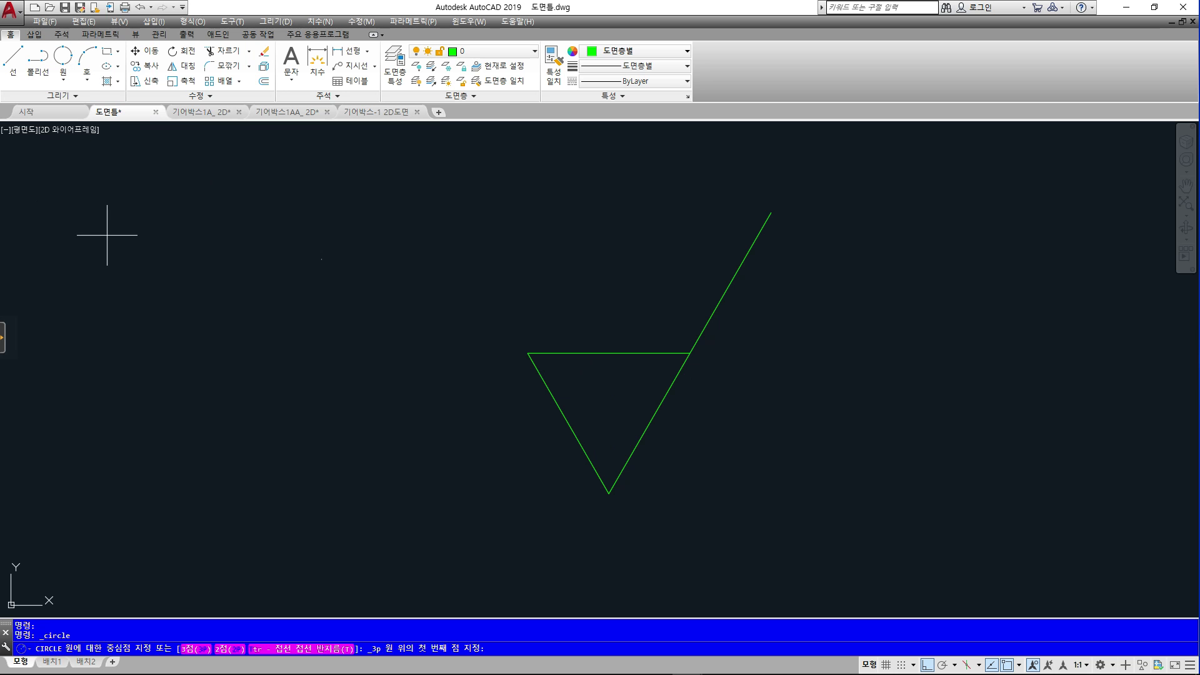
{"action": "left_click", "coordinate": [609, 352]}
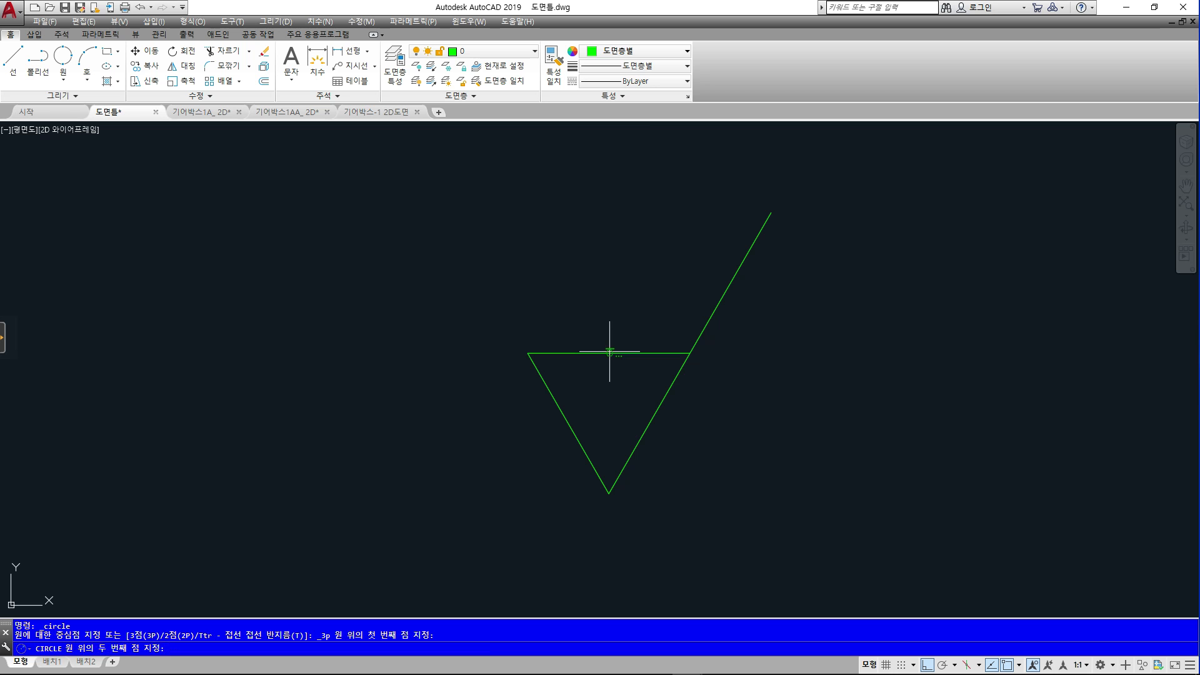
{"action": "left_click", "coordinate": [541, 373]}
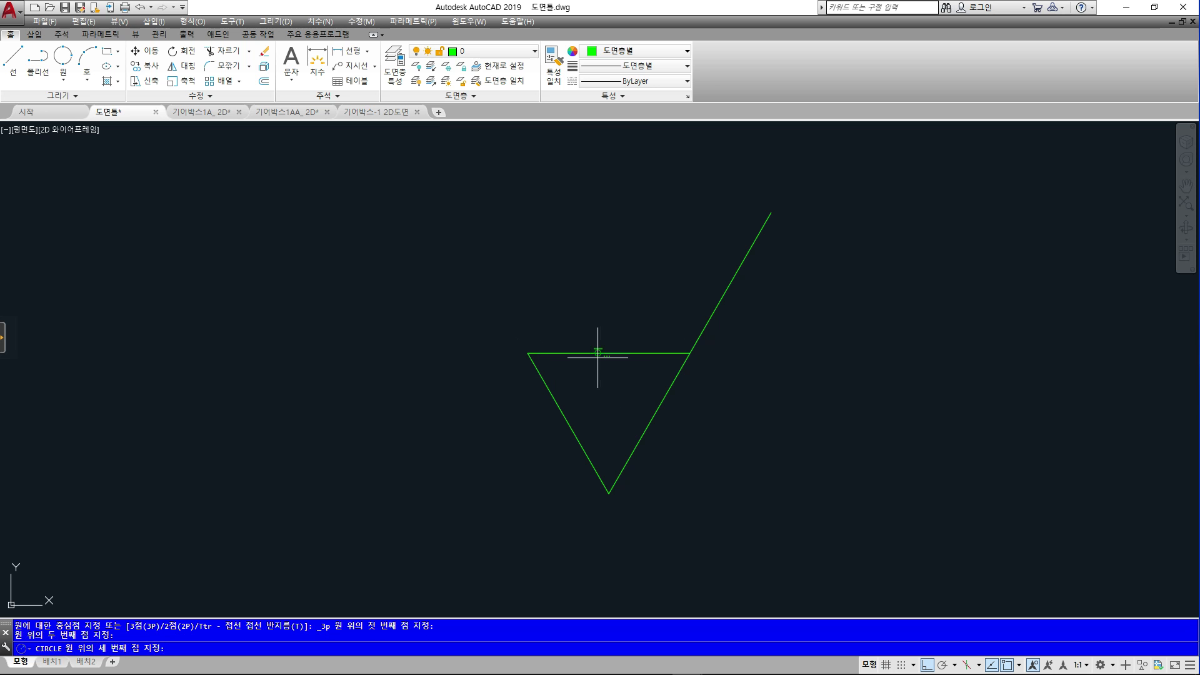
{"action": "left_click", "coordinate": [650, 419]}
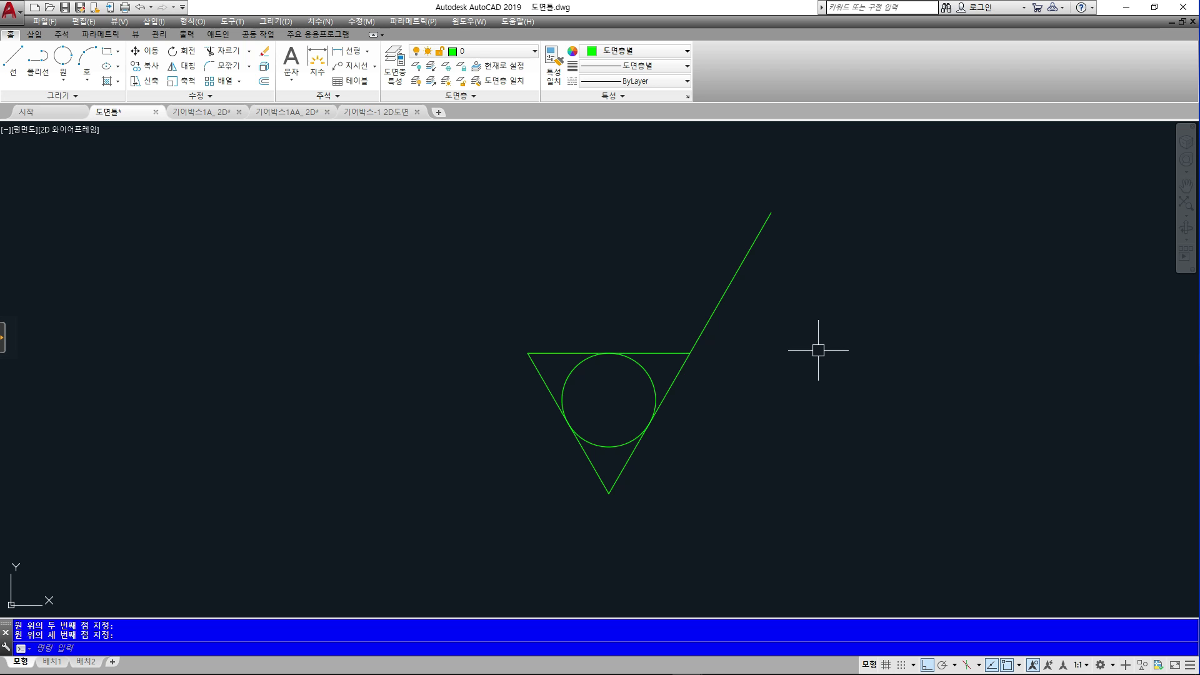
Turn off the tangent snap, re-enable the endpoint, midpoint, center and intersection snaps, and erase the circle inside the triangle
{"action": "key", "text": "Return"}
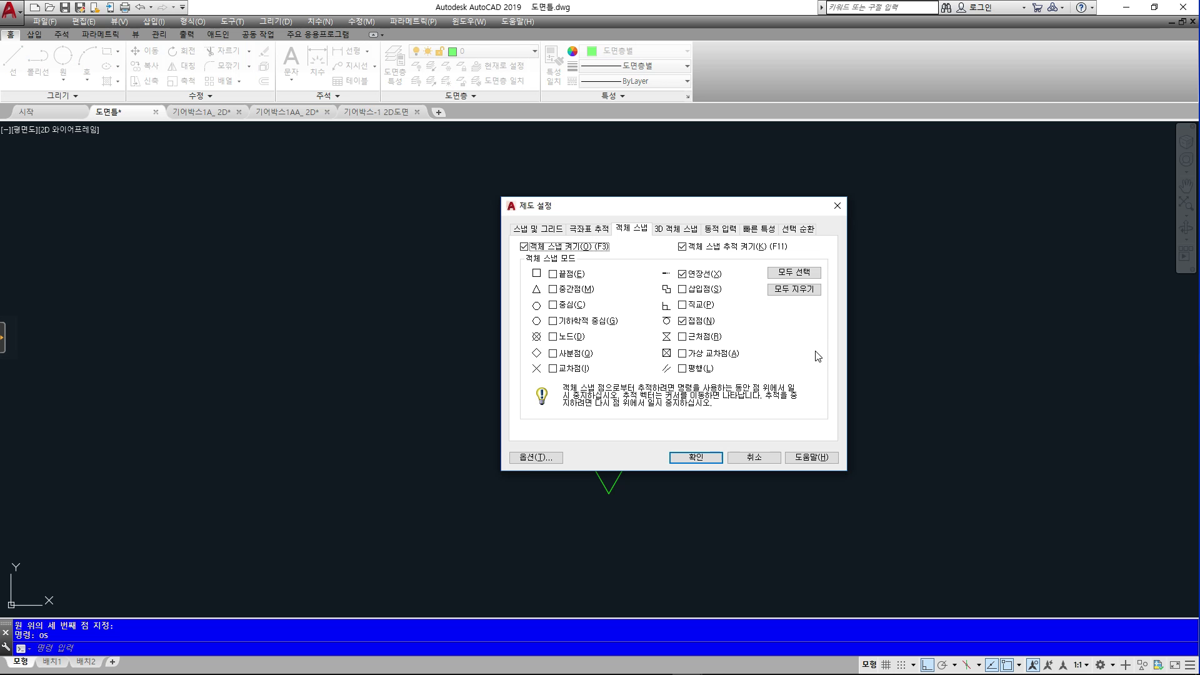
{"action": "left_click", "coordinate": [698, 325]}
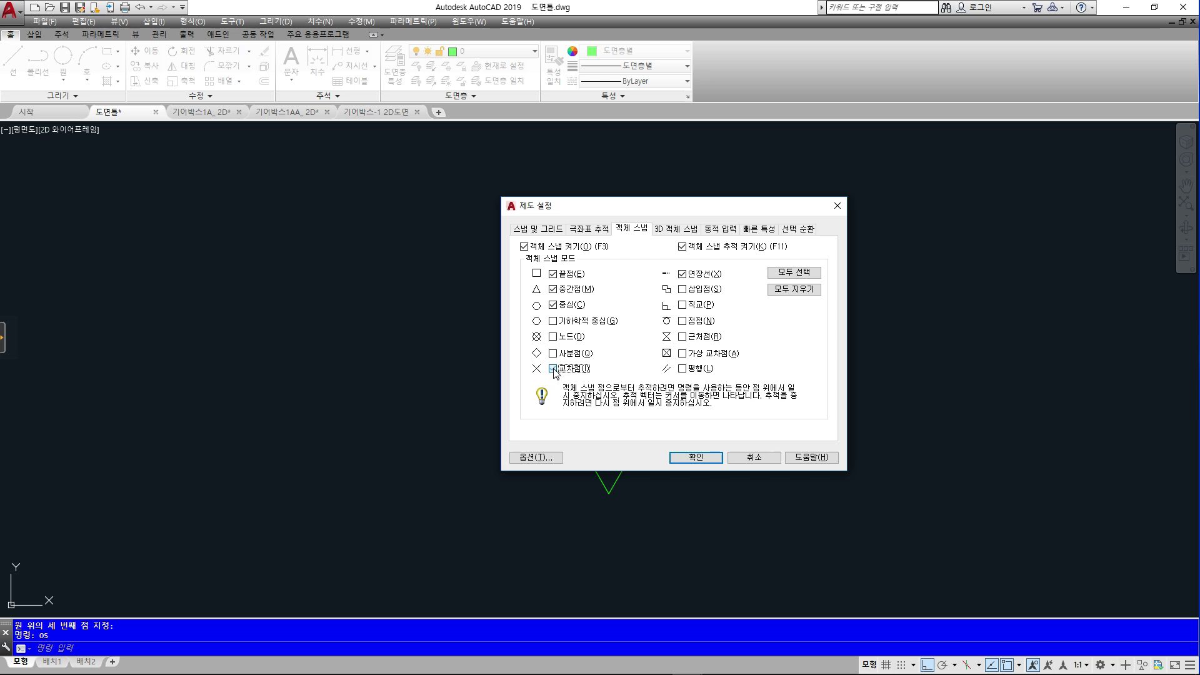
{"action": "left_click", "coordinate": [696, 458]}
{"action": "left_click", "coordinate": [645, 384]}
{"action": "key", "text": "Delete"}
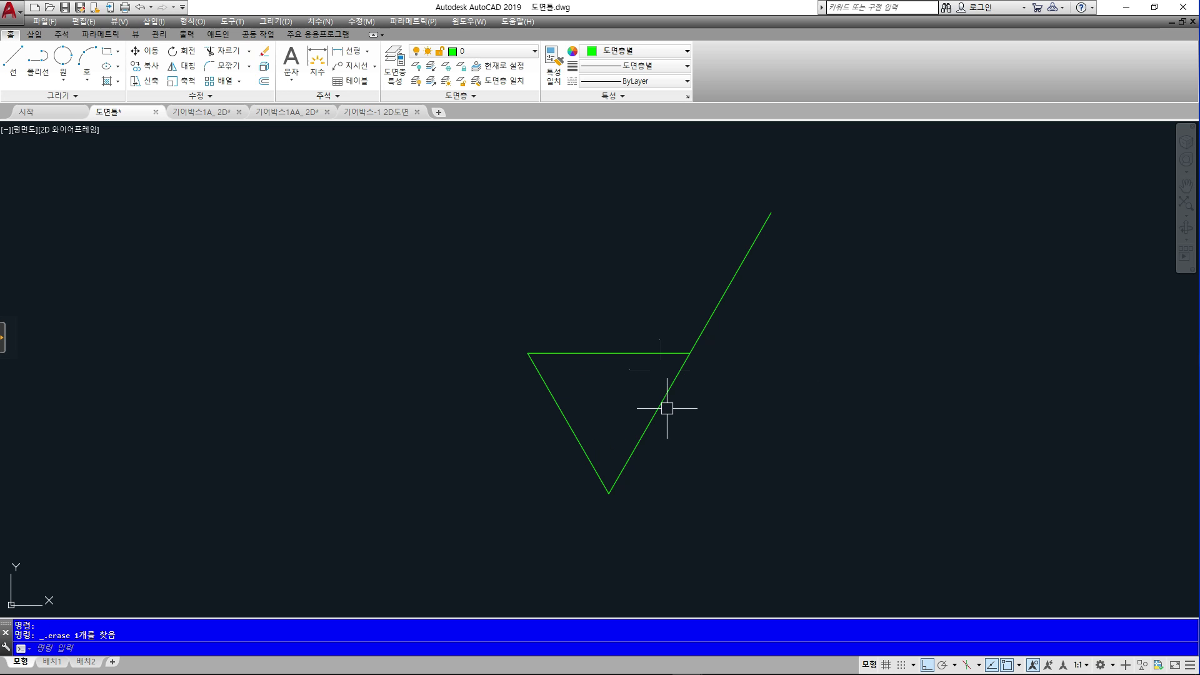
Draw a three-point circle inside the triangle through two side midpoints, using a one-time tangent snap on the long slanted line
{"action": "left_click", "coordinate": [65, 65]}
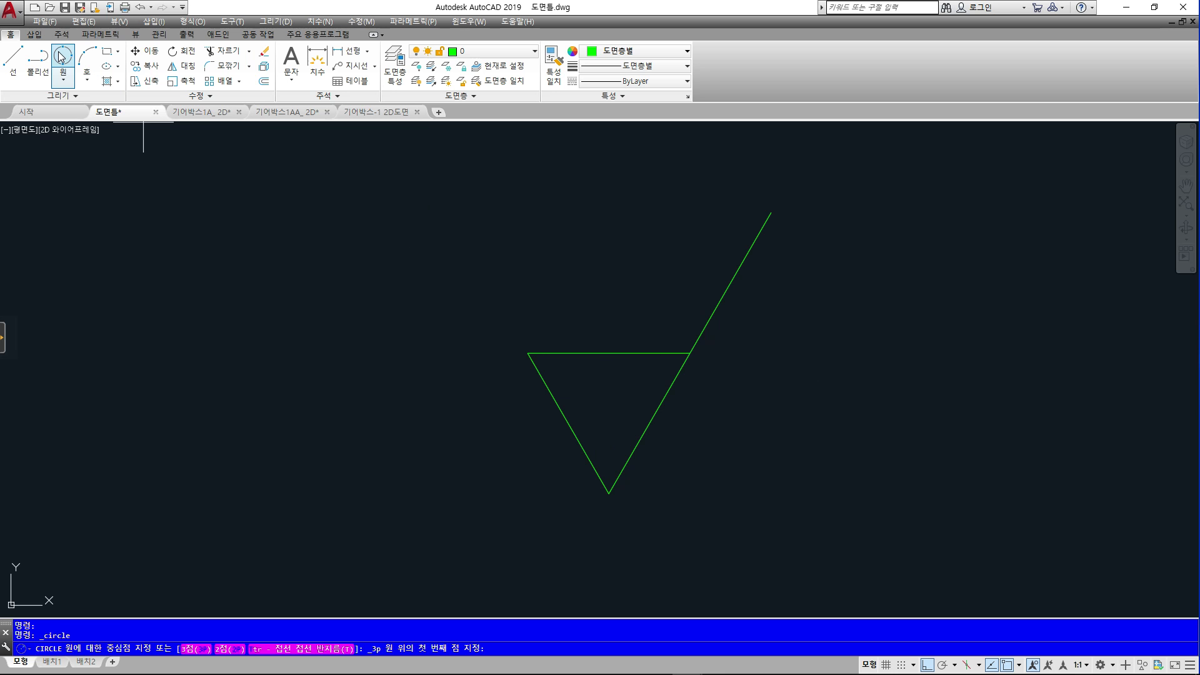
{"action": "left_click", "coordinate": [609, 353]}
{"action": "left_click", "coordinate": [568, 423]}
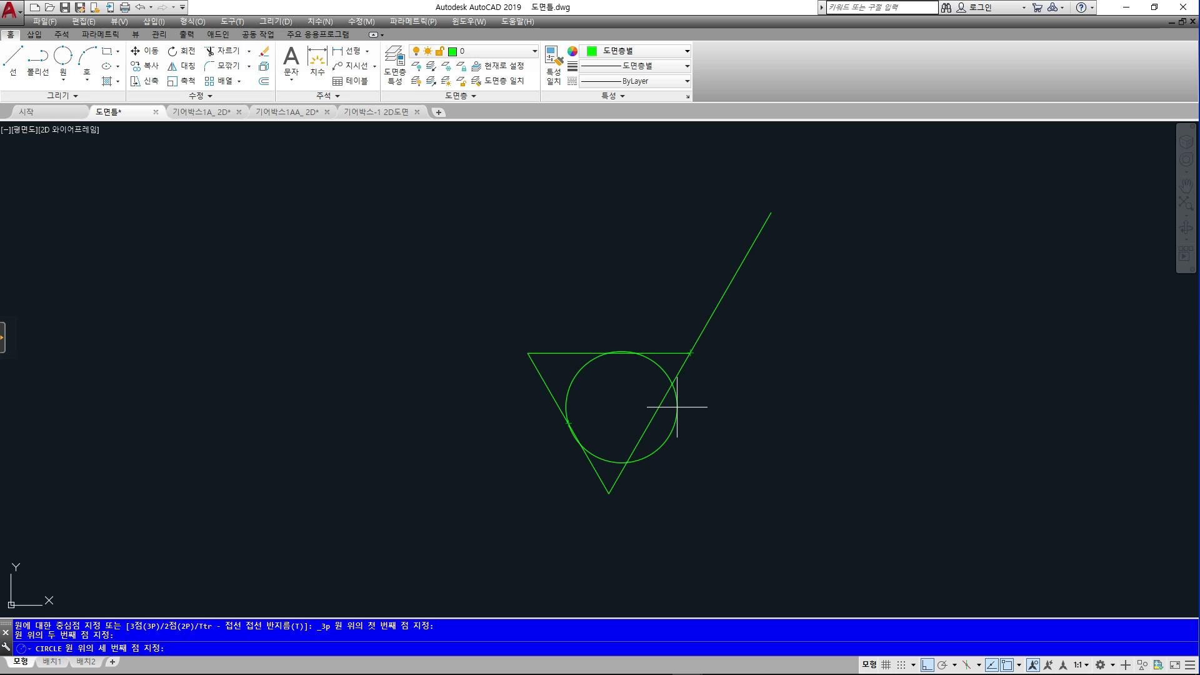
{"action": "right_click", "coordinate": [677, 407], "text": "shift"}
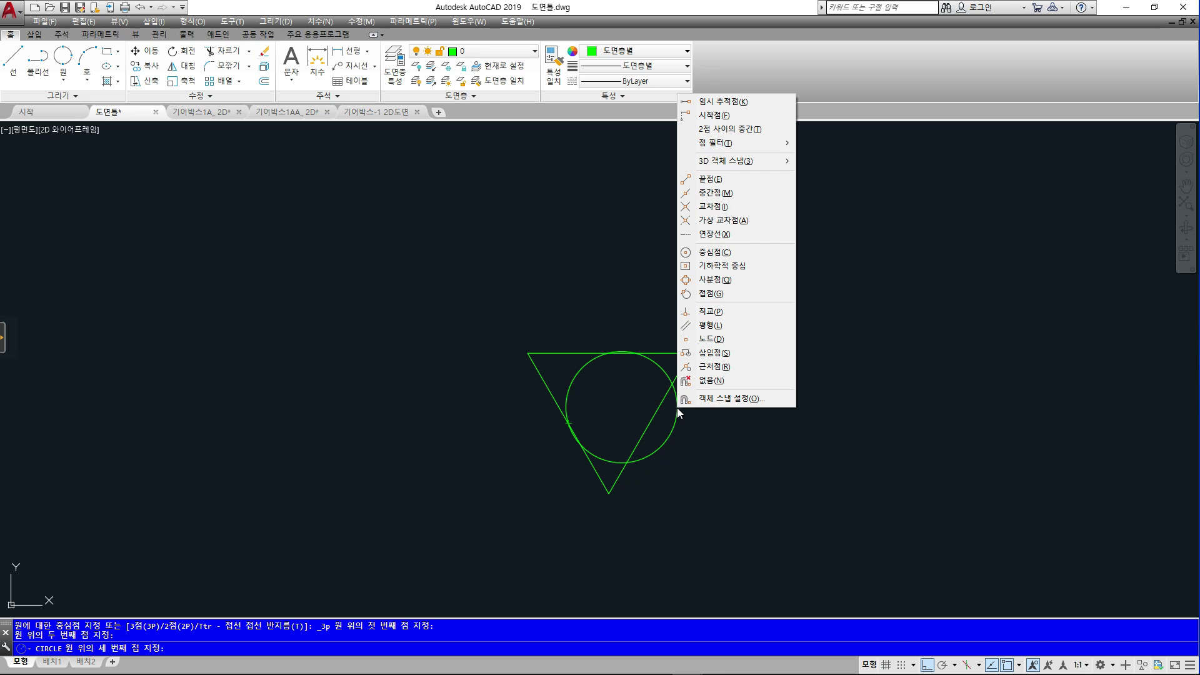
{"action": "left_click", "coordinate": [721, 291]}
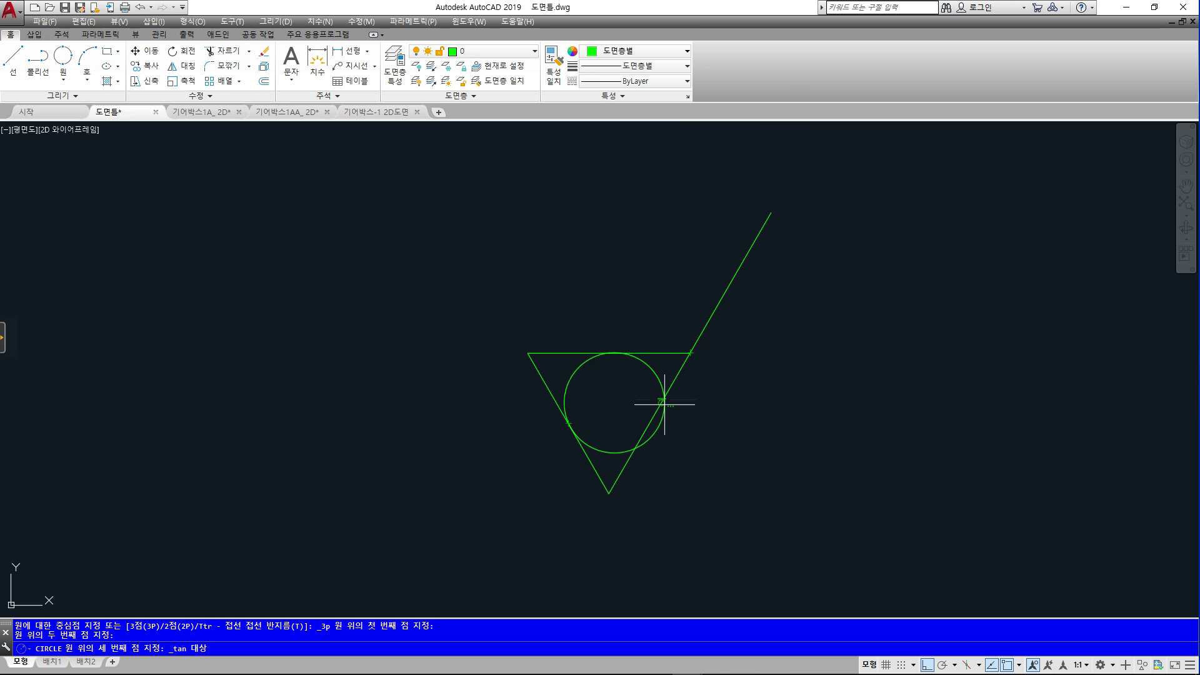
{"action": "left_click", "coordinate": [723, 291]}
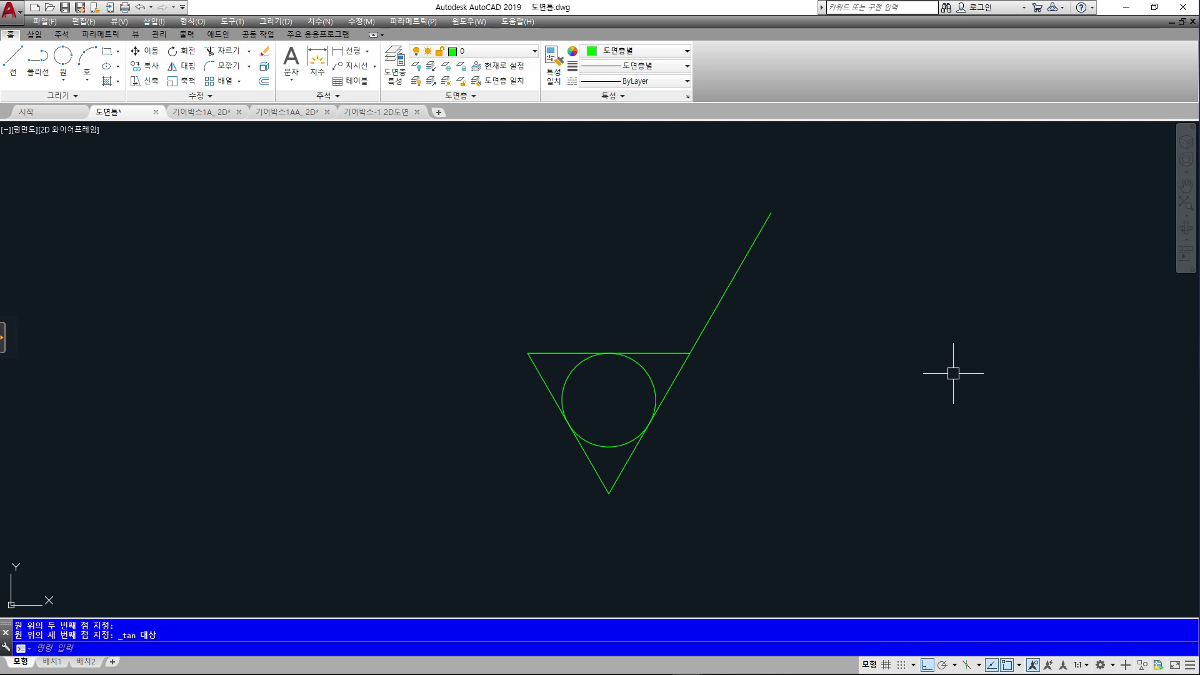
Erase the horizontal line at the top of the triangle, keeping the circle and both slanted lines
{"action": "left_click", "coordinate": [669, 353]}
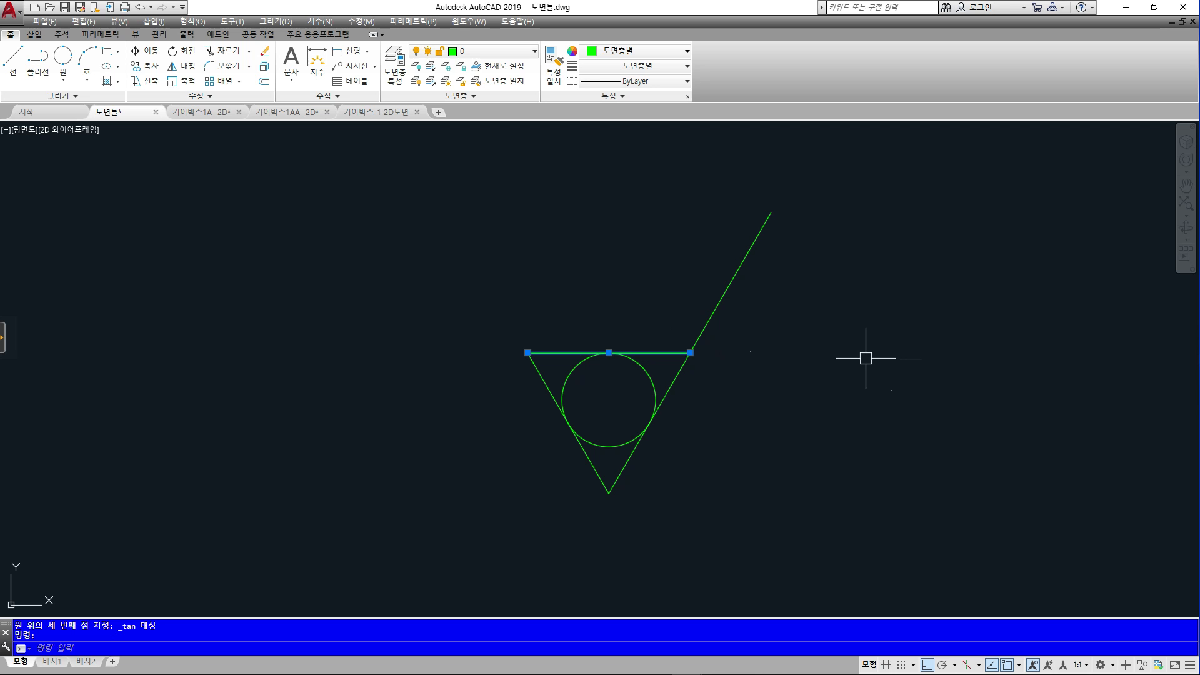
{"action": "key", "text": "Delete"}
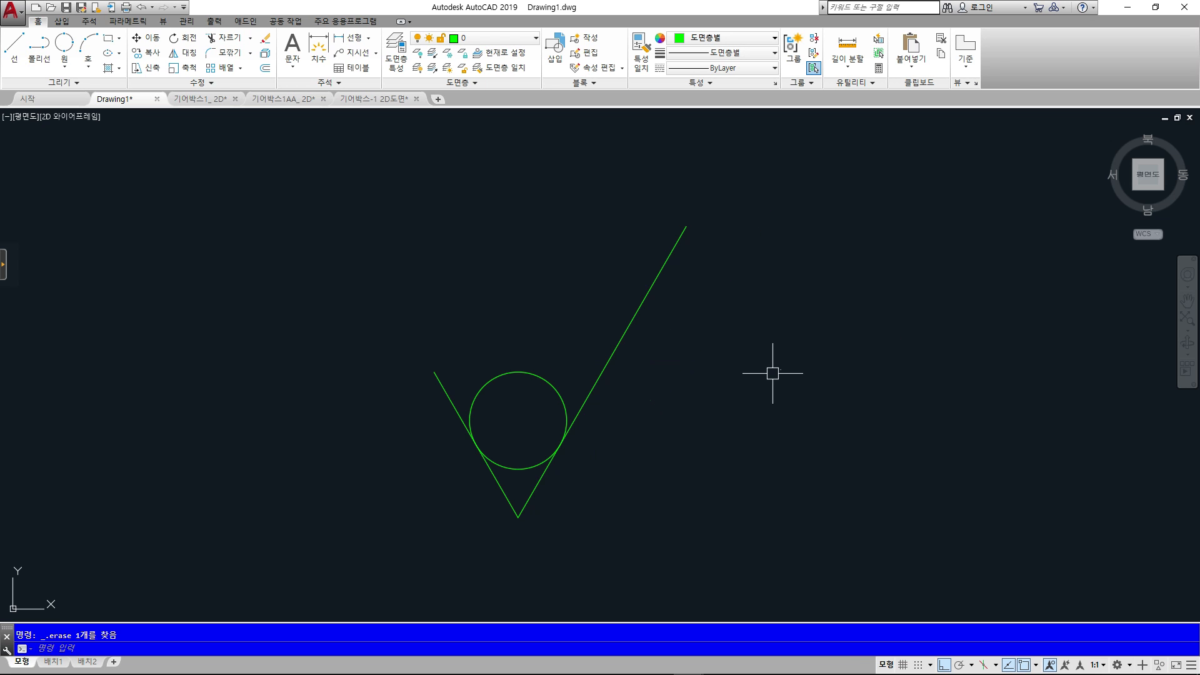
{"action": "scroll", "coordinate": [772, 373], "scroll_direction": "down", "scroll_amount": 2}
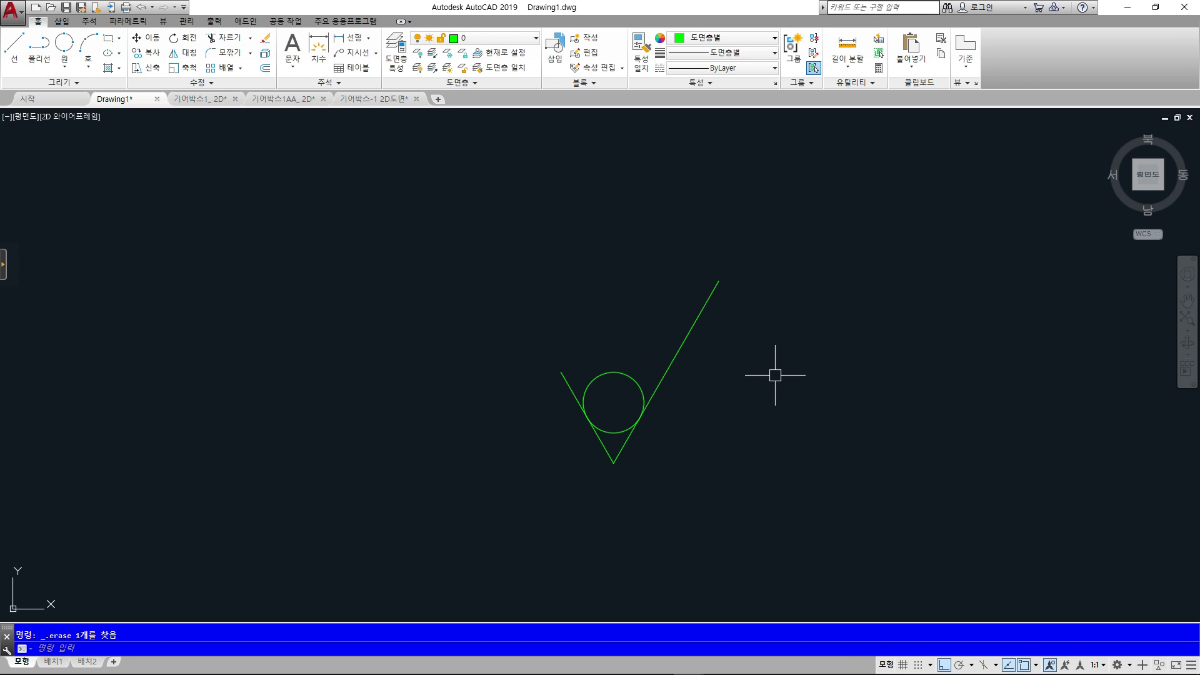
{"action": "double_click", "coordinate": [841, 386]}
{"action": "scroll", "coordinate": [559, 229], "scroll_direction": "up", "scroll_amount": 6}
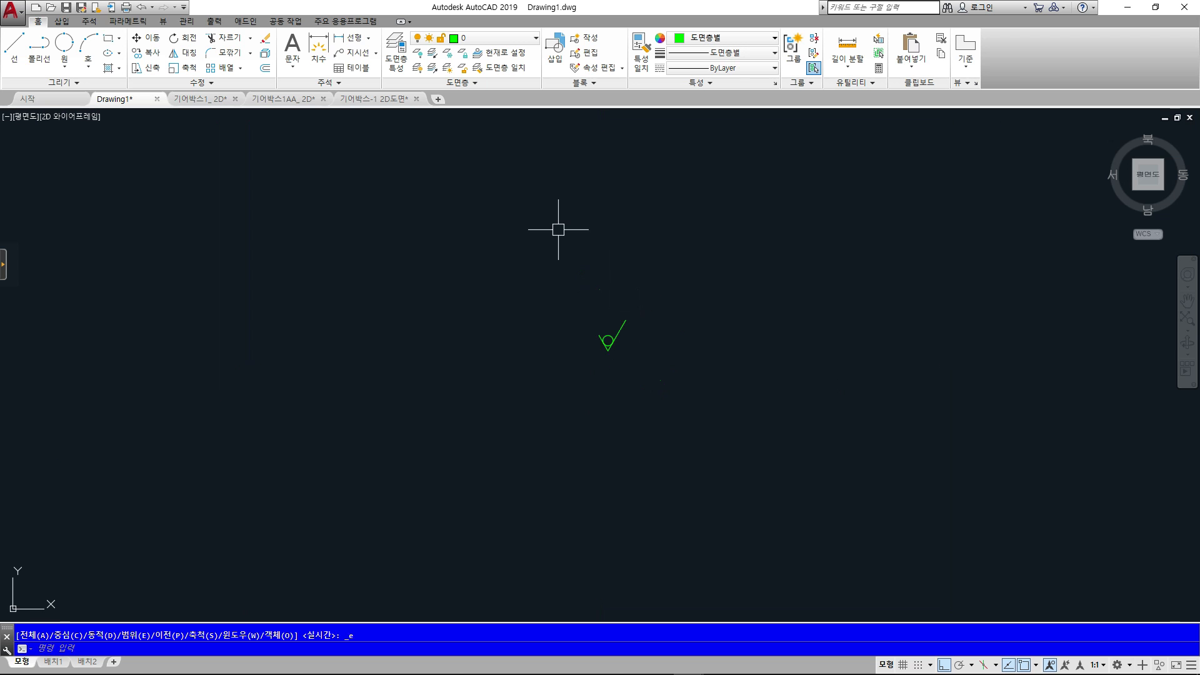
Switch to the 기어박스-1 2D도면 drawing and examine the housing side view around the R50 and R55 arcs
{"action": "left_click", "coordinate": [369, 100]}
{"action": "scroll", "coordinate": [428, 369], "scroll_direction": "down", "scroll_amount": 5}
{"action": "middle_click_drag", "start_coordinate": [428, 415], "coordinate": [699, 250]}
{"action": "middle_click_drag", "start_coordinate": [686, 418], "coordinate": [593, 210]}
{"action": "scroll", "coordinate": [725, 348], "scroll_direction": "up", "scroll_amount": 5}
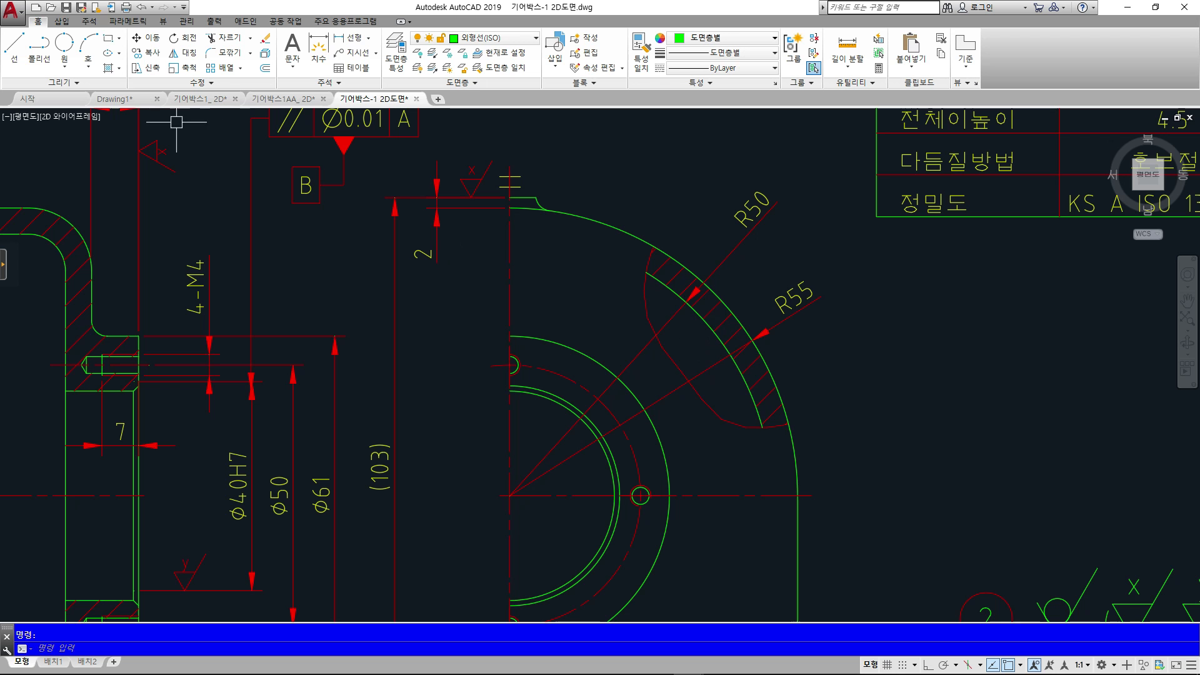
Switch to the 기어박스1_ 2D drawing and erase the oversized hatch running across the housing's side view
{"action": "left_click", "coordinate": [200, 101]}
{"action": "scroll", "coordinate": [562, 288], "scroll_direction": "up", "scroll_amount": 8}
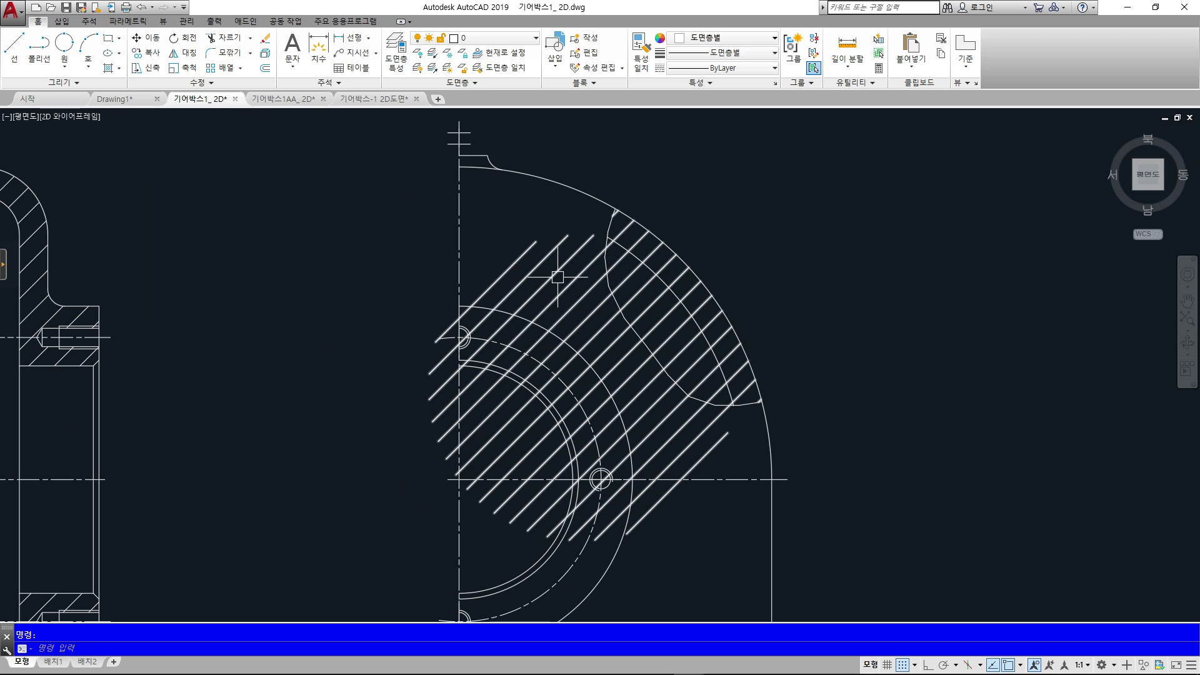
{"action": "left_click", "coordinate": [558, 277]}
{"action": "key", "text": "Delete"}
Erase the three arc segments that form the outer contour of the housing's side view
{"action": "left_click", "coordinate": [670, 249]}
{"action": "left_click", "coordinate": [775, 427]}
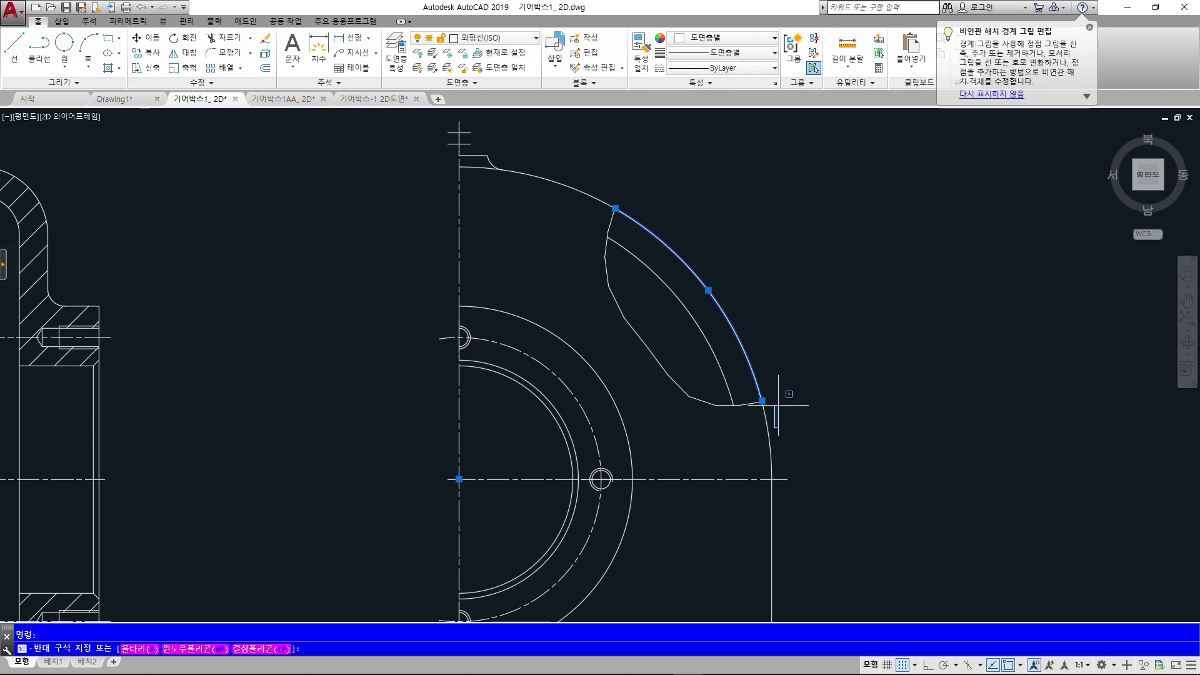
{"action": "left_click", "coordinate": [758, 422]}
{"action": "left_click", "coordinate": [543, 177]}
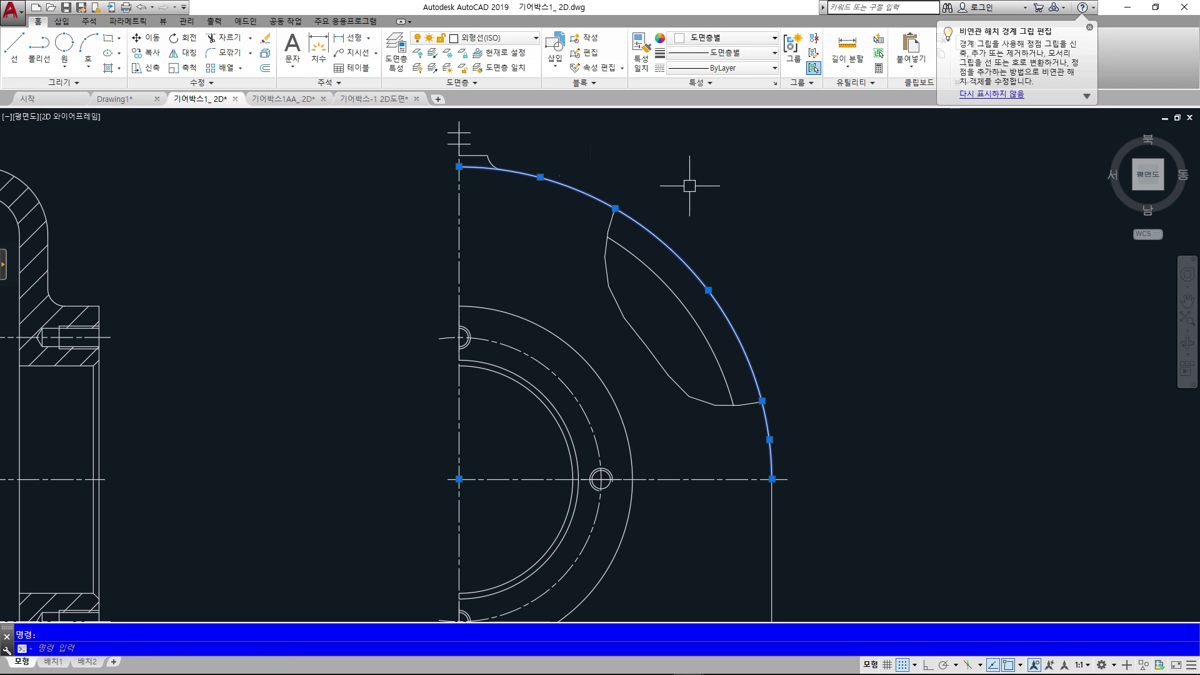
{"action": "key", "text": "Delete"}
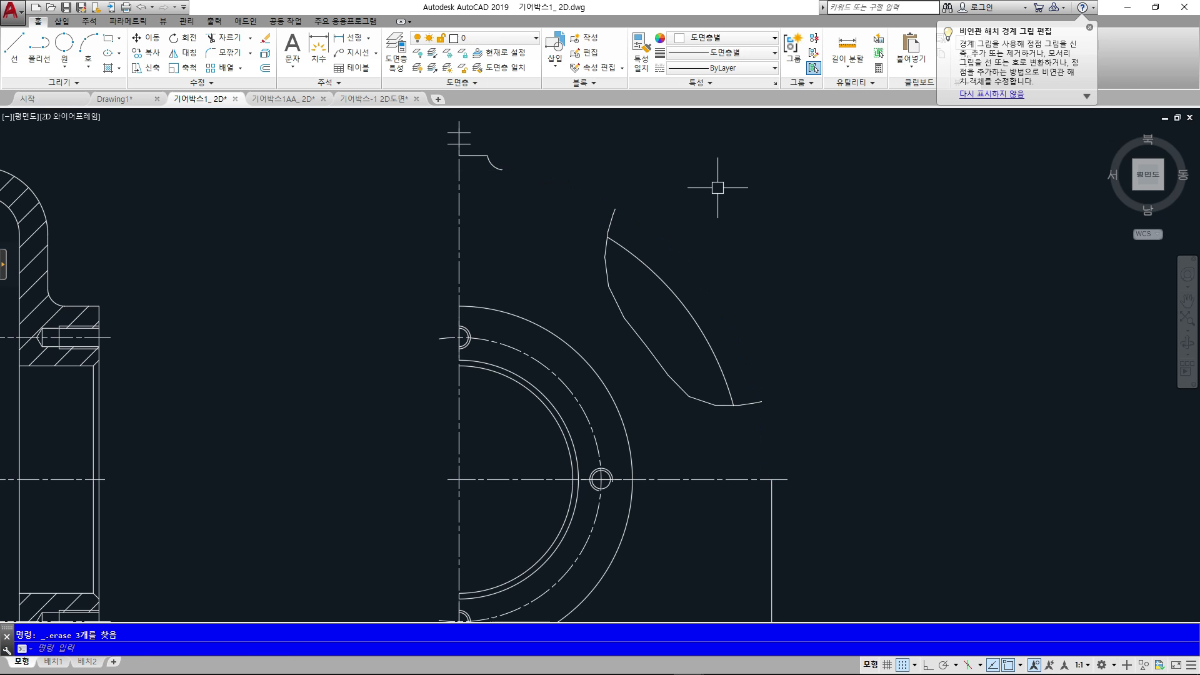
Draw a circle centred on the side view's centerline intersection, reaching the upper end of the vertical outer edge
{"action": "left_click", "coordinate": [64, 65]}
{"action": "key", "text": "Escape"}
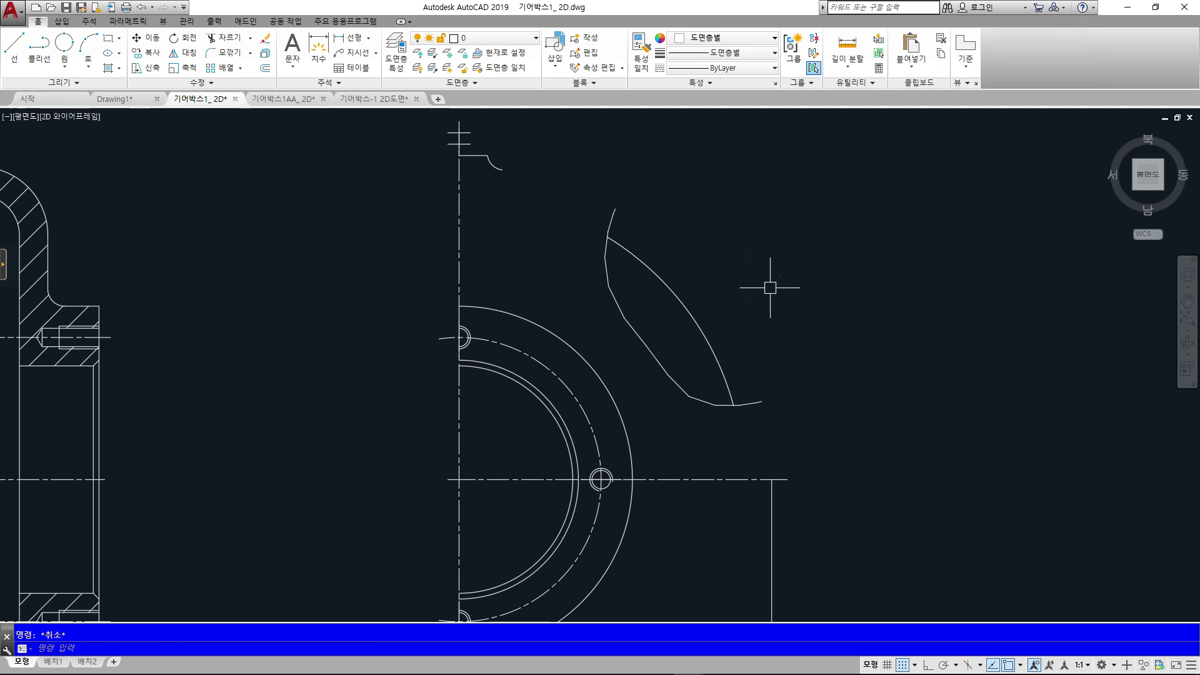
{"action": "type", "text": "c"}
{"action": "key", "text": "Return"}
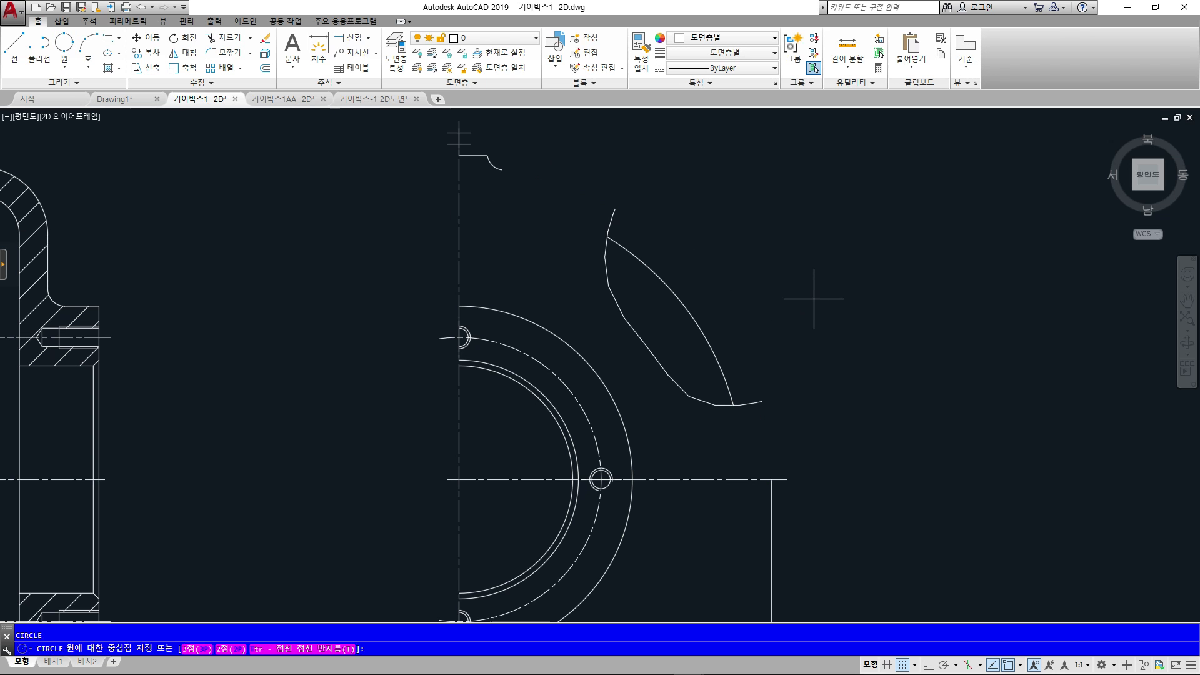
{"action": "left_click", "coordinate": [459, 479]}
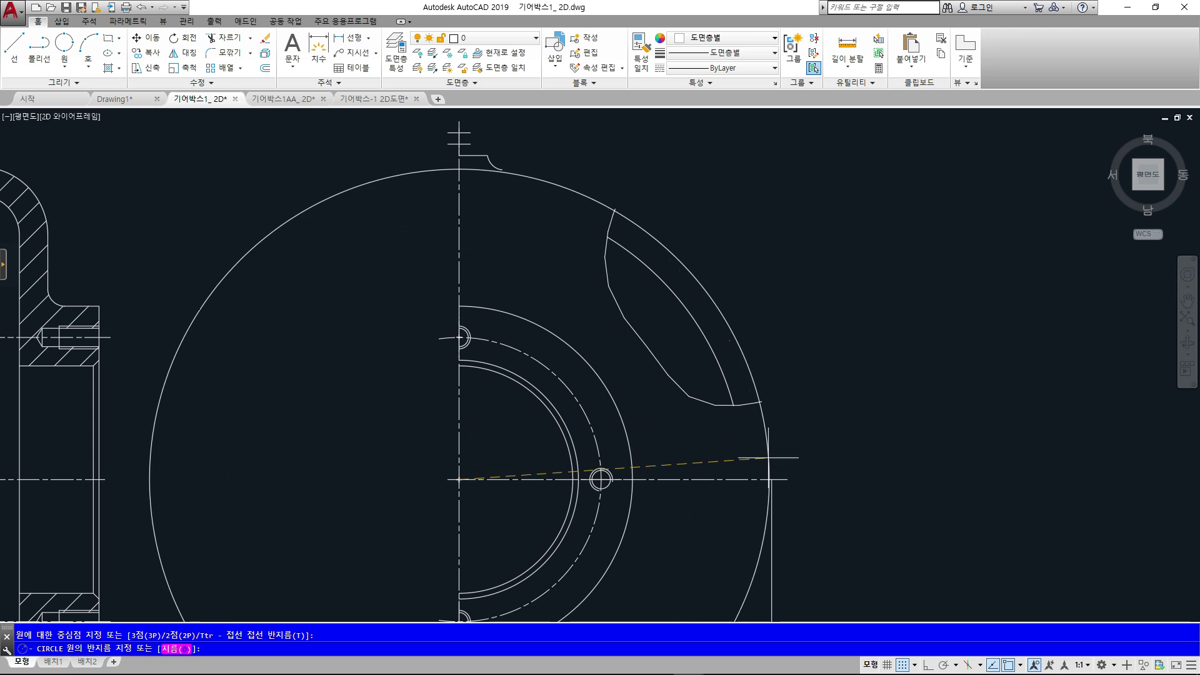
{"action": "left_click", "coordinate": [770, 480]}
{"action": "key", "text": "Escape"}
Trim the large circle to its upper-right quarter, using the vertical centerline and the vertical outer edge as cutting edges
{"action": "scroll", "coordinate": [855, 376], "scroll_direction": "down", "scroll_amount": 4}
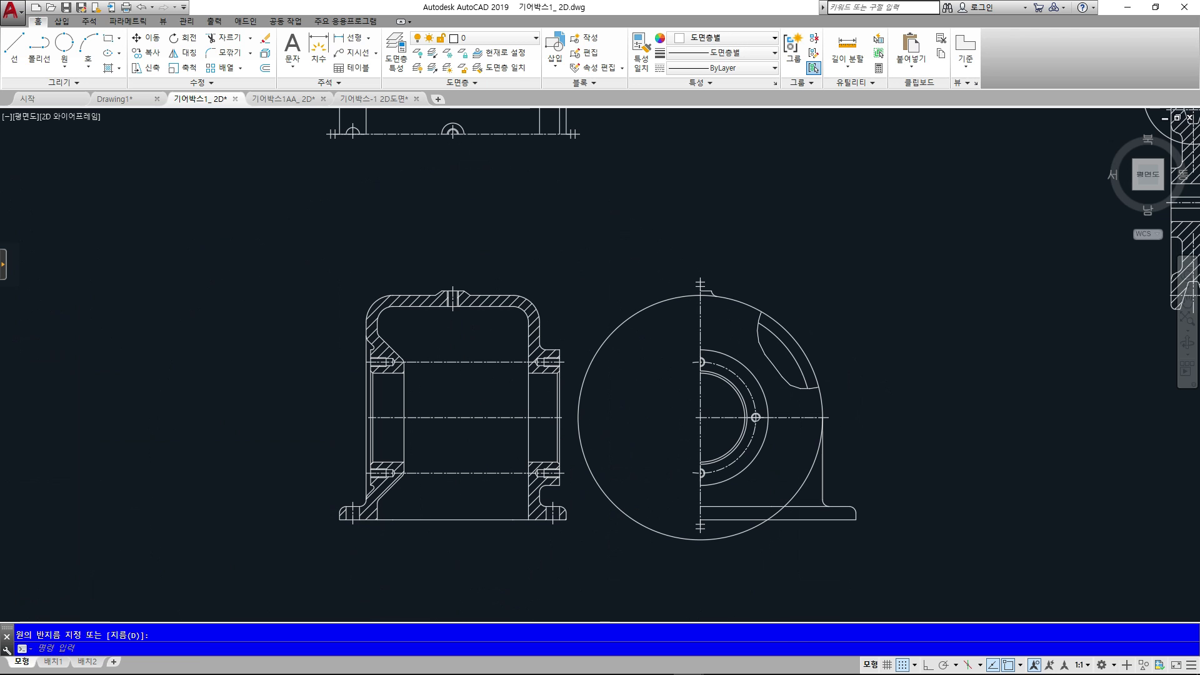
{"action": "type", "text": "tr"}
{"action": "key", "text": "Return"}
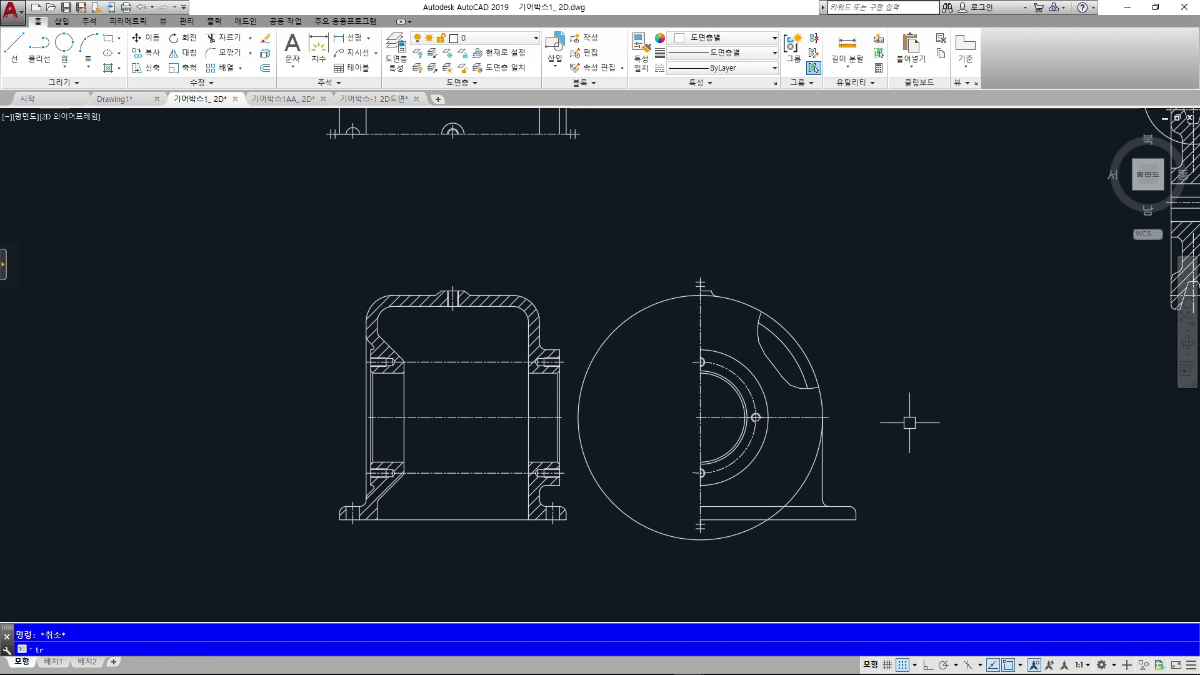
{"action": "left_click", "coordinate": [822, 469]}
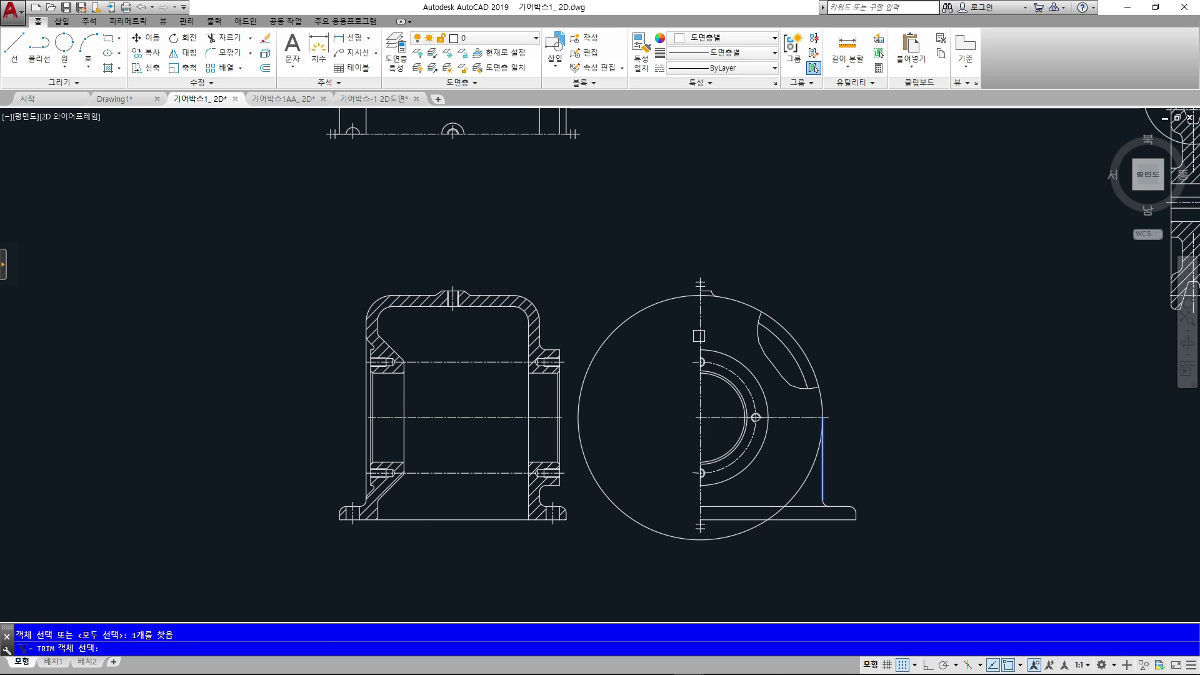
{"action": "left_click", "coordinate": [700, 322]}
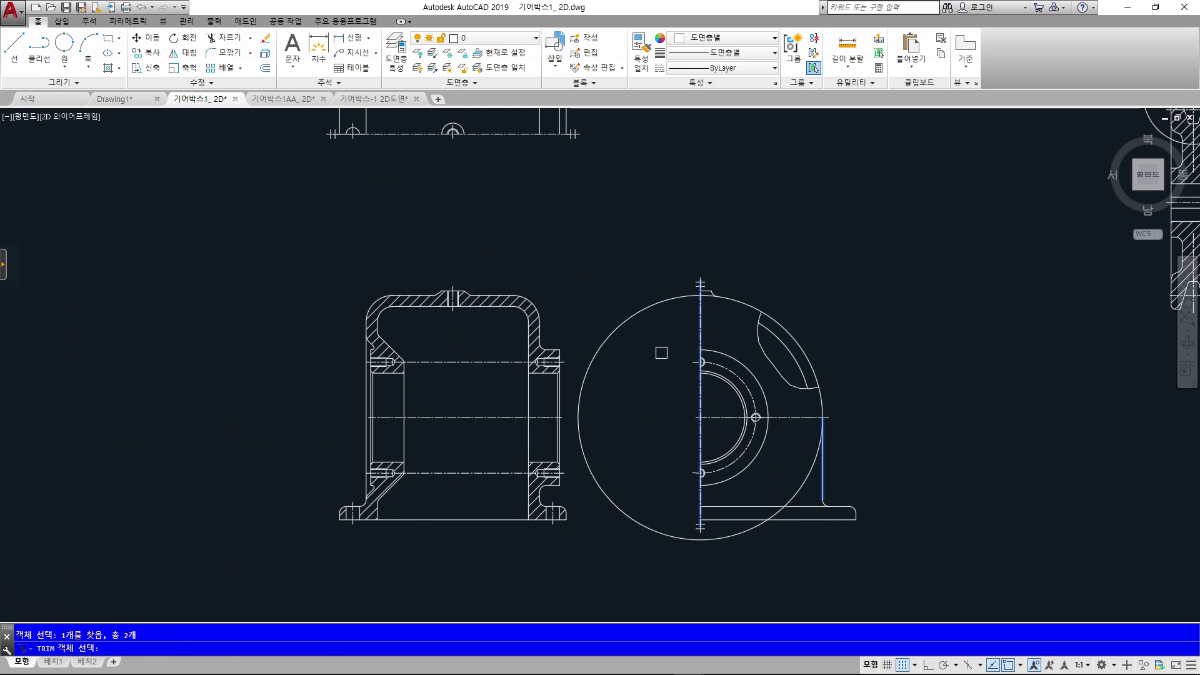
{"action": "key", "text": "Return"}
{"action": "left_click", "coordinate": [657, 302]}
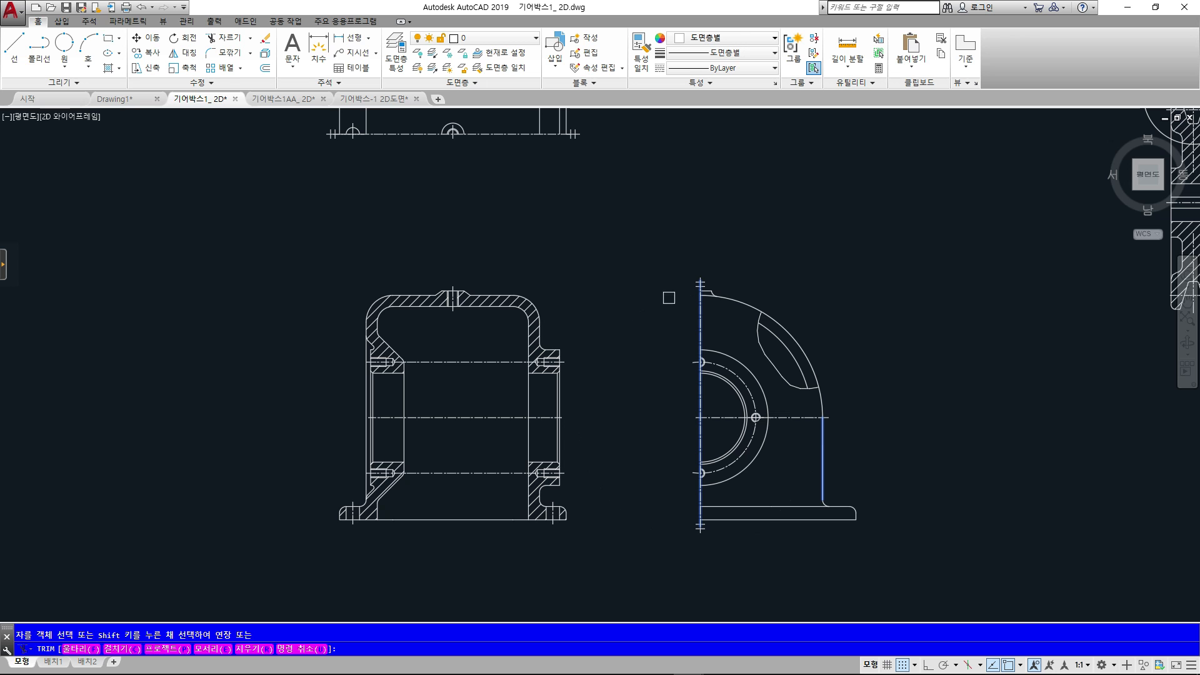
{"action": "scroll", "coordinate": [896, 288], "scroll_direction": "up", "scroll_amount": 4}
{"action": "key", "text": "Escape"}
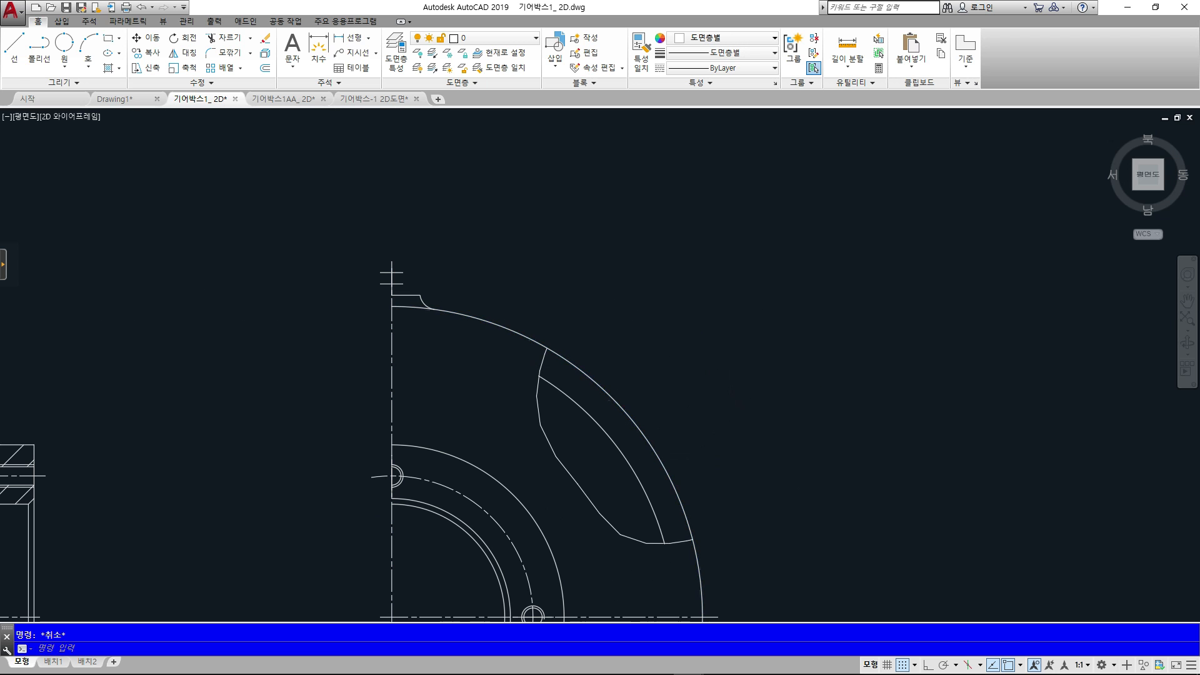
Erase all pieces of the old break line around the partial section in the housing's side view
{"action": "middle_click_drag", "start_coordinate": [802, 349], "coordinate": [882, 268]}
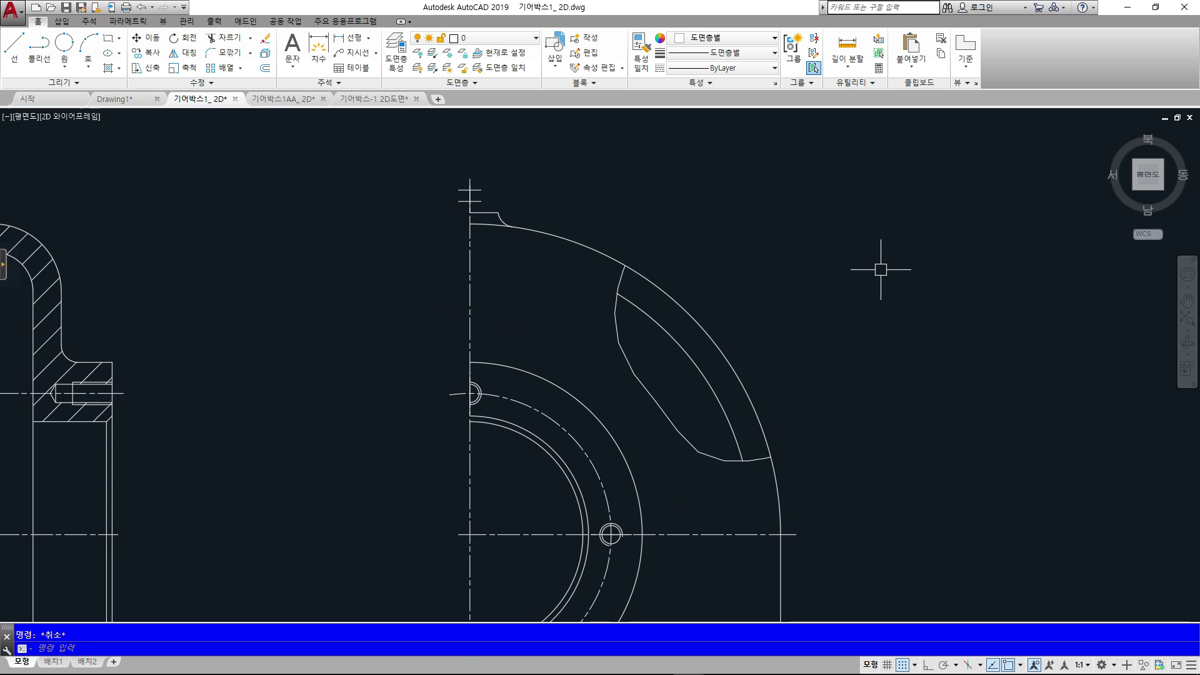
{"action": "left_click", "coordinate": [709, 453]}
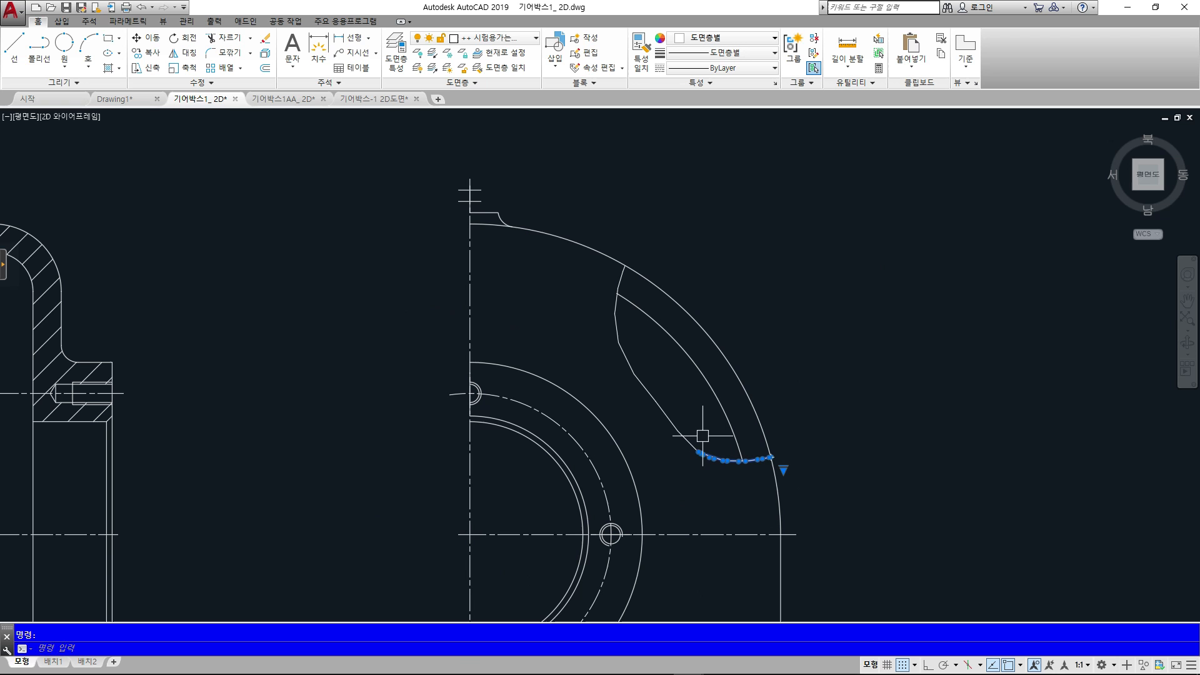
{"action": "key", "text": "Delete"}
{"action": "left_click", "coordinate": [704, 438]}
{"action": "left_click", "coordinate": [682, 475]}
{"action": "key", "text": "Delete"}
{"action": "left_click", "coordinate": [634, 378]}
{"action": "left_click", "coordinate": [594, 335]}
{"action": "key", "text": "Delete"}
Draw a fit-point spline as a new break line around the inner arc, starting and ending outside the outer arc
{"action": "left_click", "coordinate": [47, 82]}
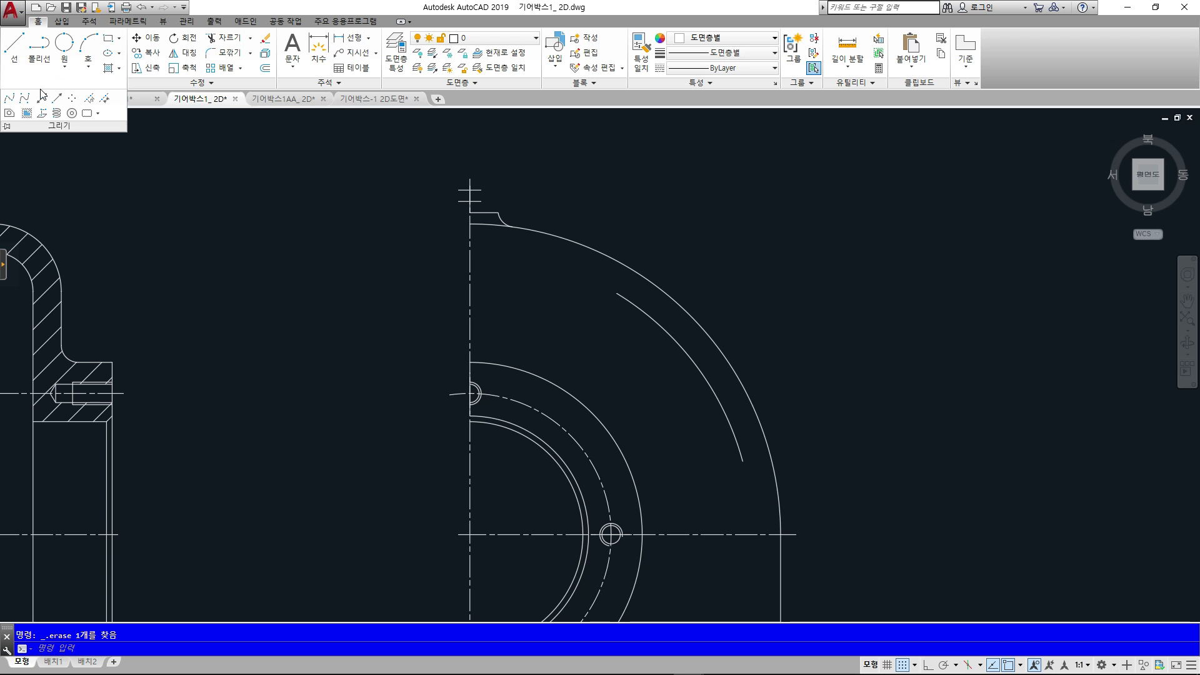
{"action": "left_click", "coordinate": [10, 99]}
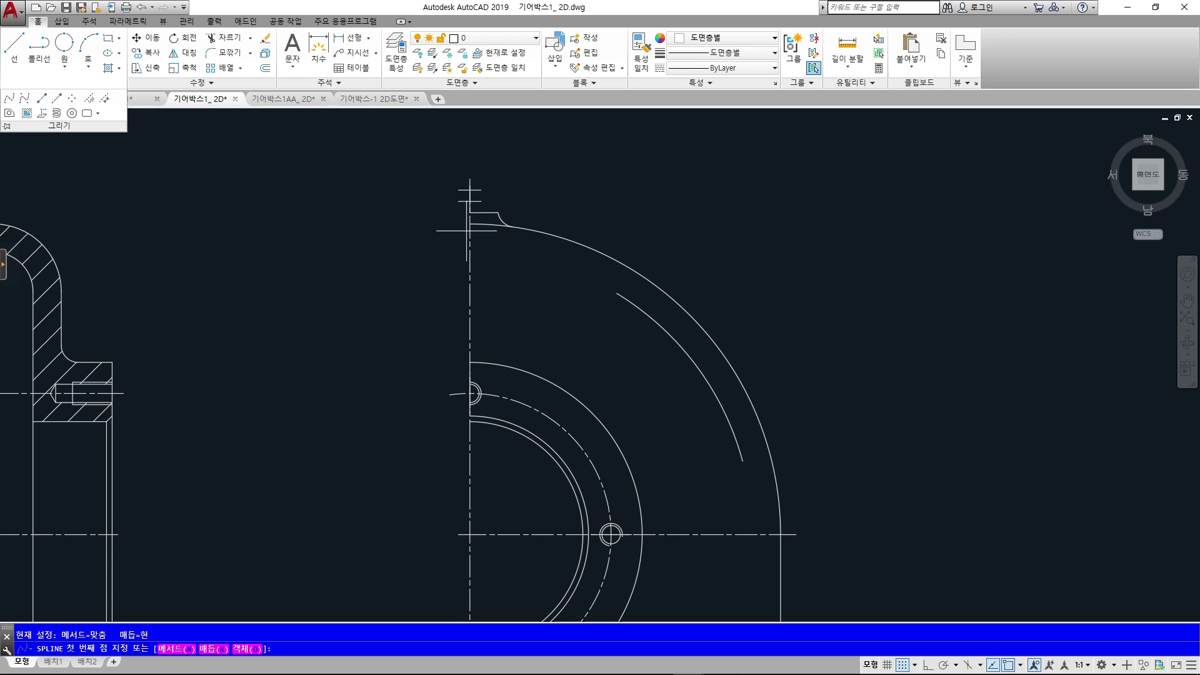
{"action": "left_click", "coordinate": [602, 321]}
{"action": "left_click", "coordinate": [747, 472]}
{"action": "left_click", "coordinate": [889, 429]}
{"action": "key", "text": "Return"}
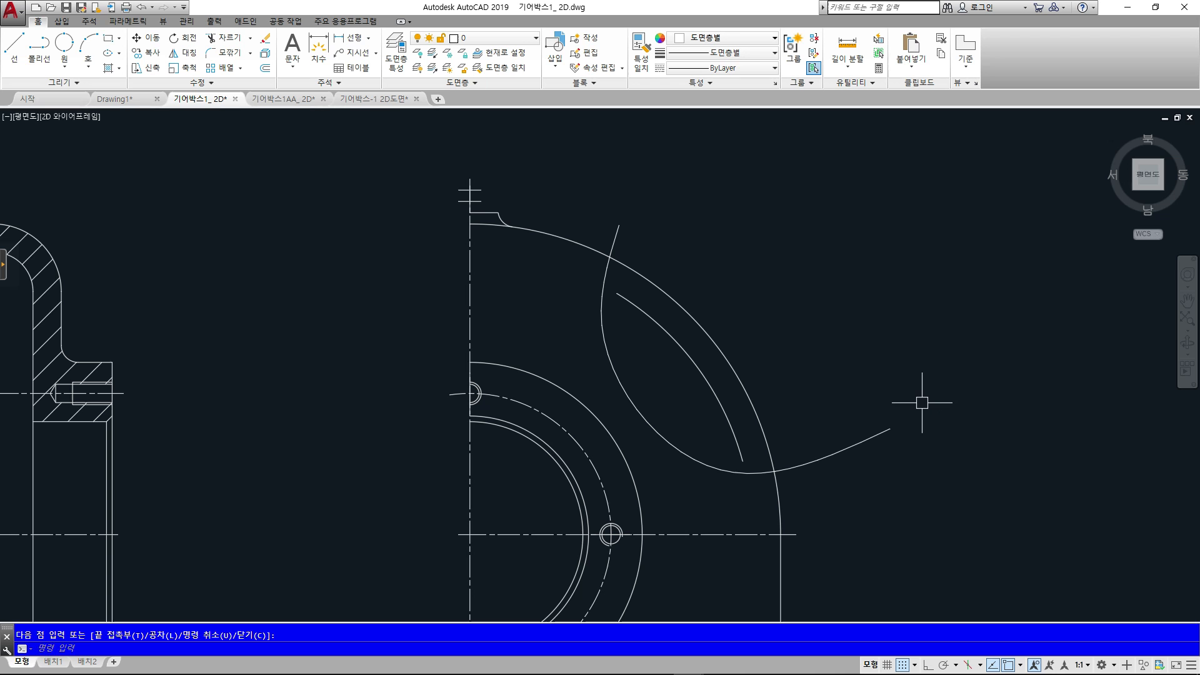
Trim the spline ends that extend beyond the outer arc of the side view
{"action": "type", "text": "tr"}
{"action": "key", "text": "Return"}
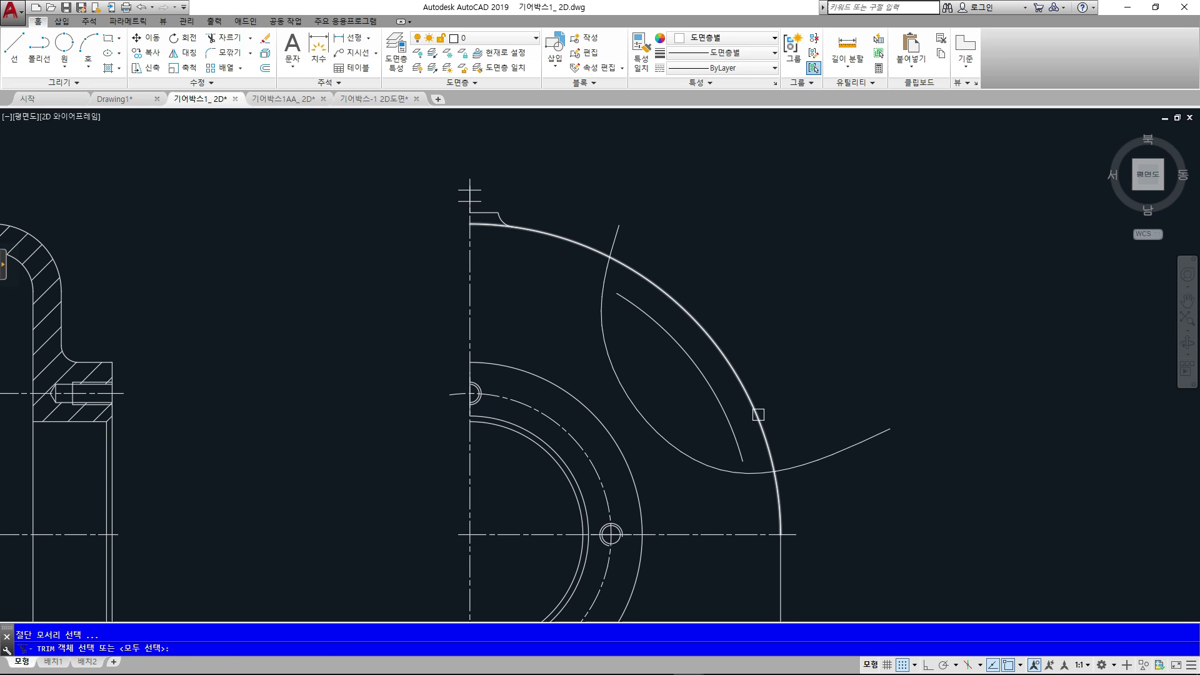
{"action": "left_click", "coordinate": [758, 414]}
{"action": "key", "text": "Return"}
{"action": "left_click", "coordinate": [616, 234]}
{"action": "key", "text": "Escape"}
Extend both ends of the inner arc to meet the spline break line
{"action": "type", "text": "ex"}
{"action": "key", "text": "Return"}
{"action": "left_click", "coordinate": [681, 441]}
{"action": "key", "text": "Return"}
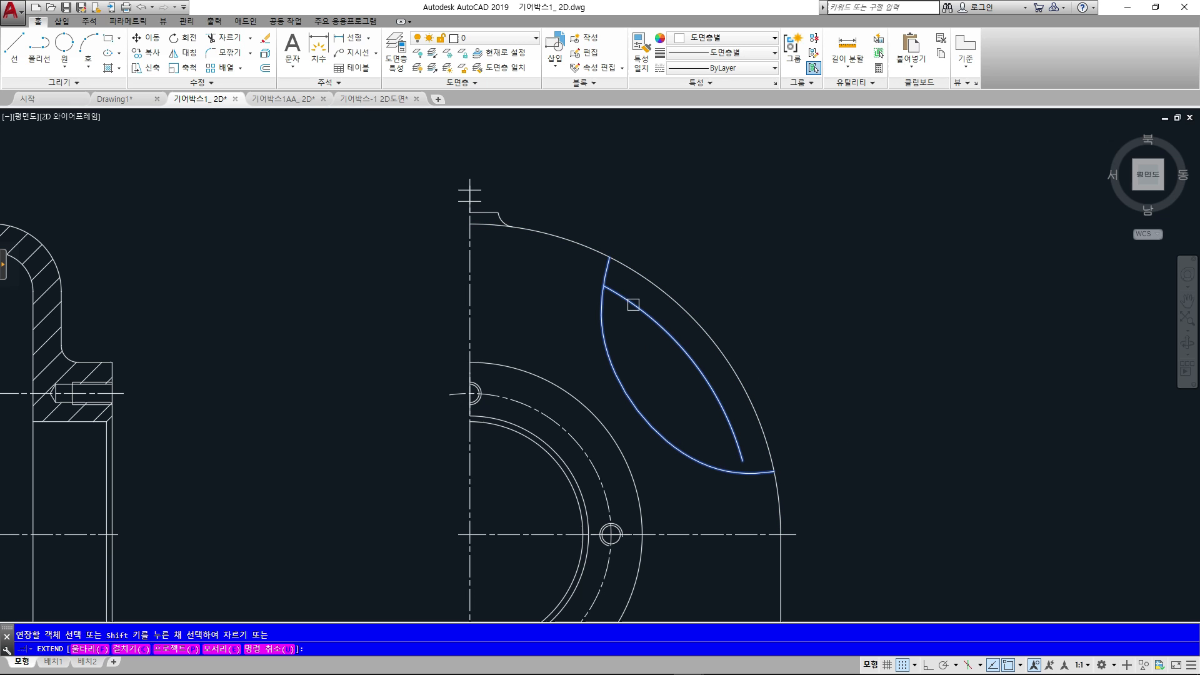
{"action": "left_click", "coordinate": [633, 300]}
{"action": "left_click", "coordinate": [723, 406]}
{"action": "key", "text": "Escape"}
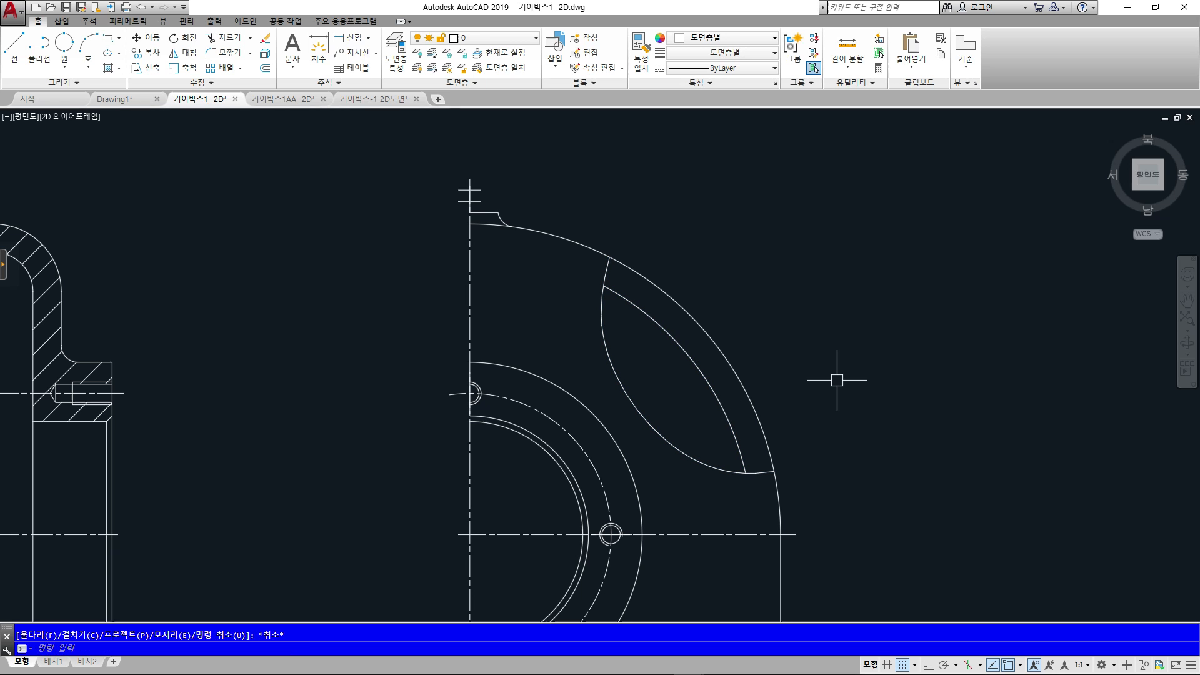
Hatch the area between the inner and outer arcs inside the break line with the ANSI31 pattern
{"action": "type", "text": "b"}
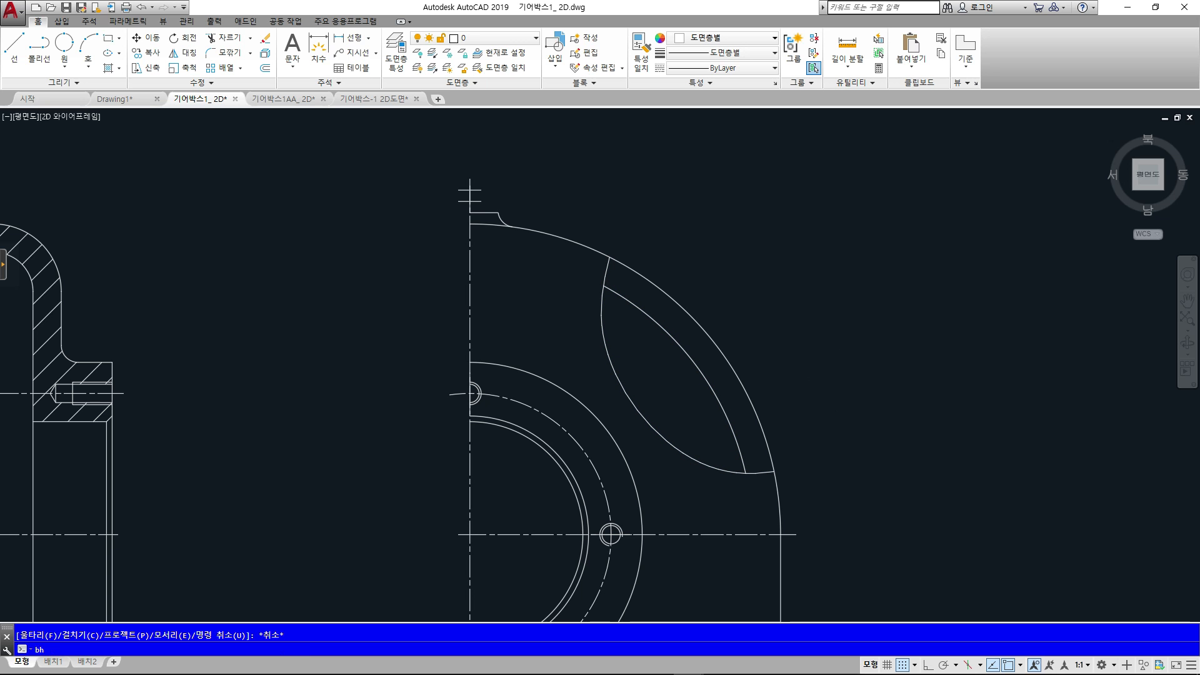
{"action": "type", "text": "h"}
{"action": "key", "text": "Return"}
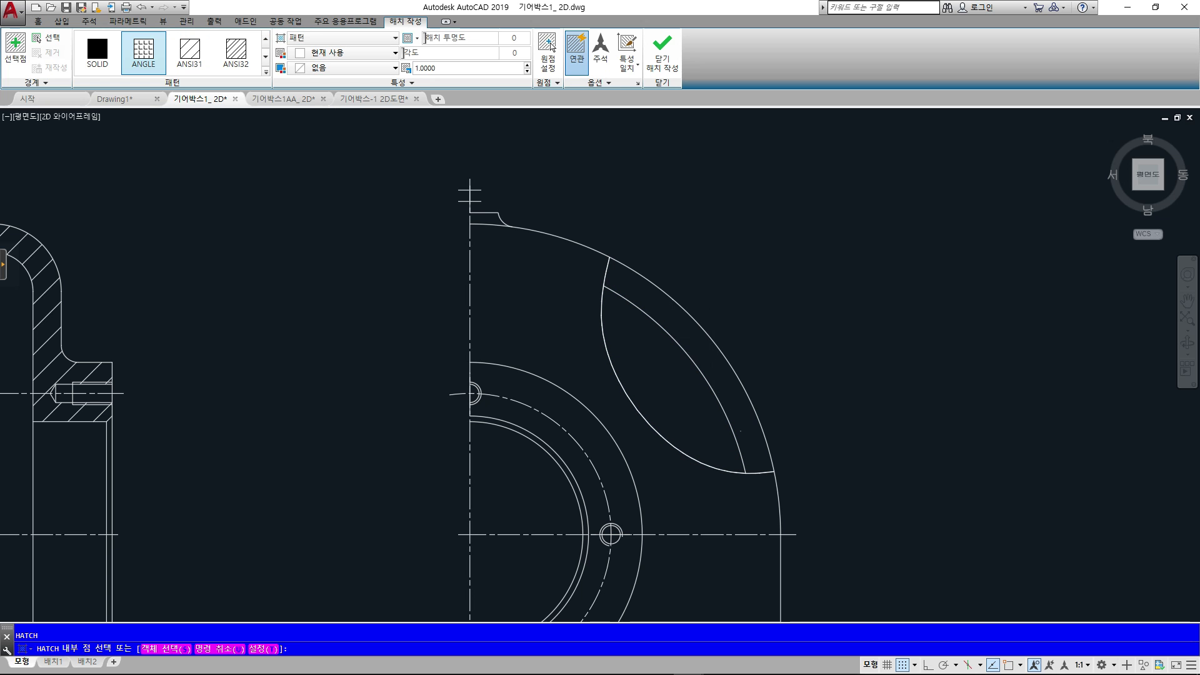
{"action": "left_click", "coordinate": [698, 338]}
{"action": "left_click", "coordinate": [189, 53]}
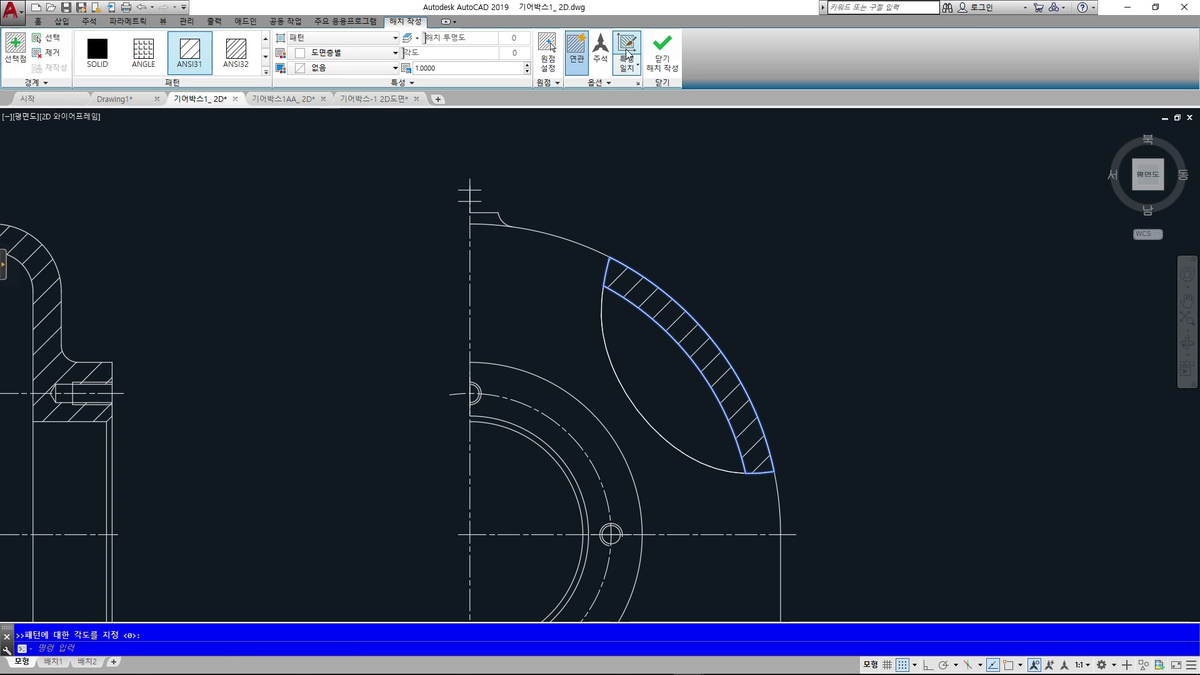
{"action": "key", "text": "Escape"}
{"action": "scroll", "coordinate": [922, 277], "scroll_direction": "down", "scroll_amount": 5}
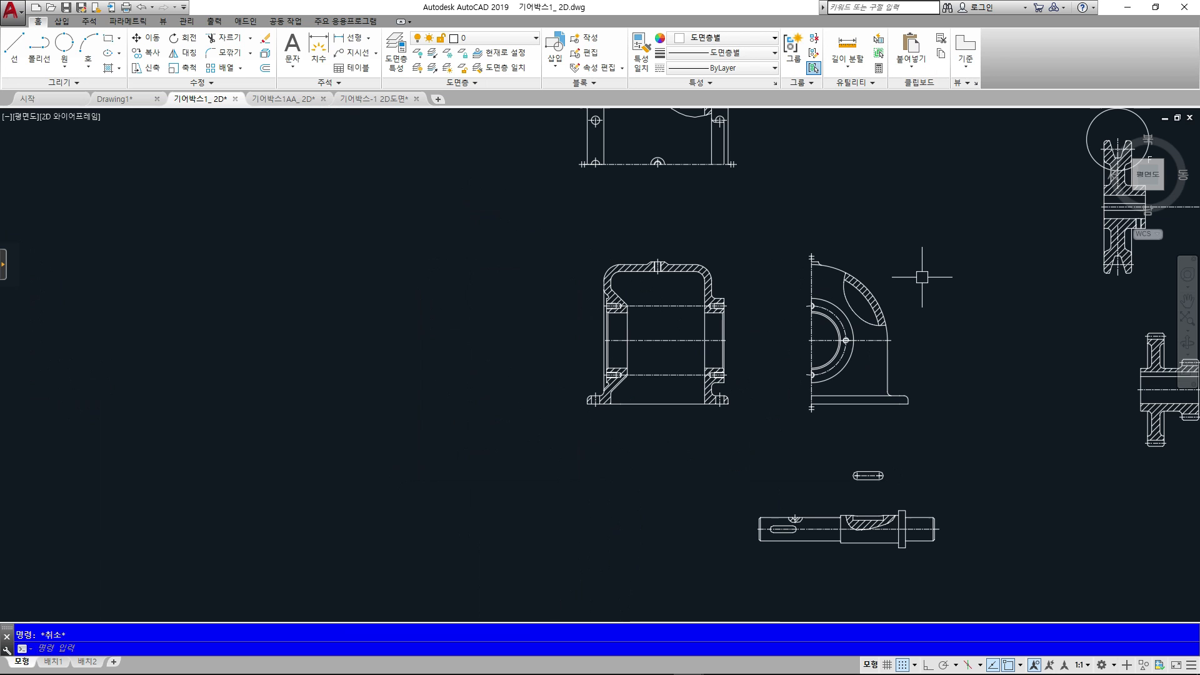
Switch to the Drawing1 drawing
{"action": "scroll", "coordinate": [922, 277], "scroll_direction": "up", "scroll_amount": 4}
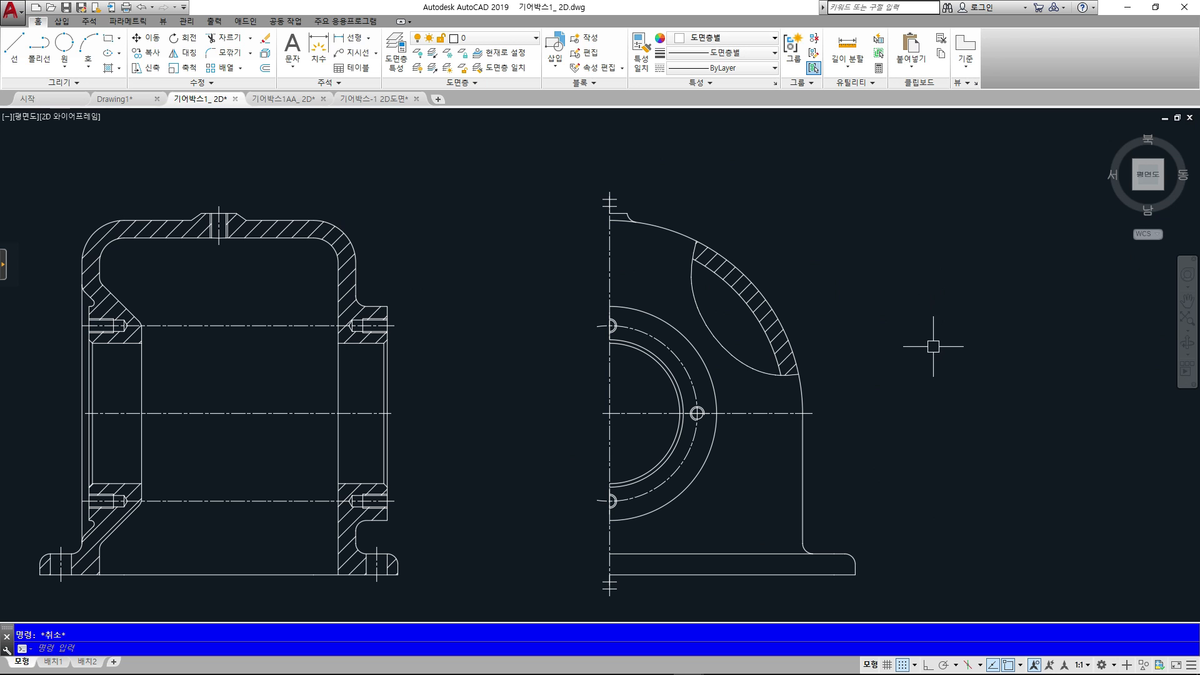
{"action": "scroll", "coordinate": [841, 322], "scroll_direction": "down", "scroll_amount": 2}
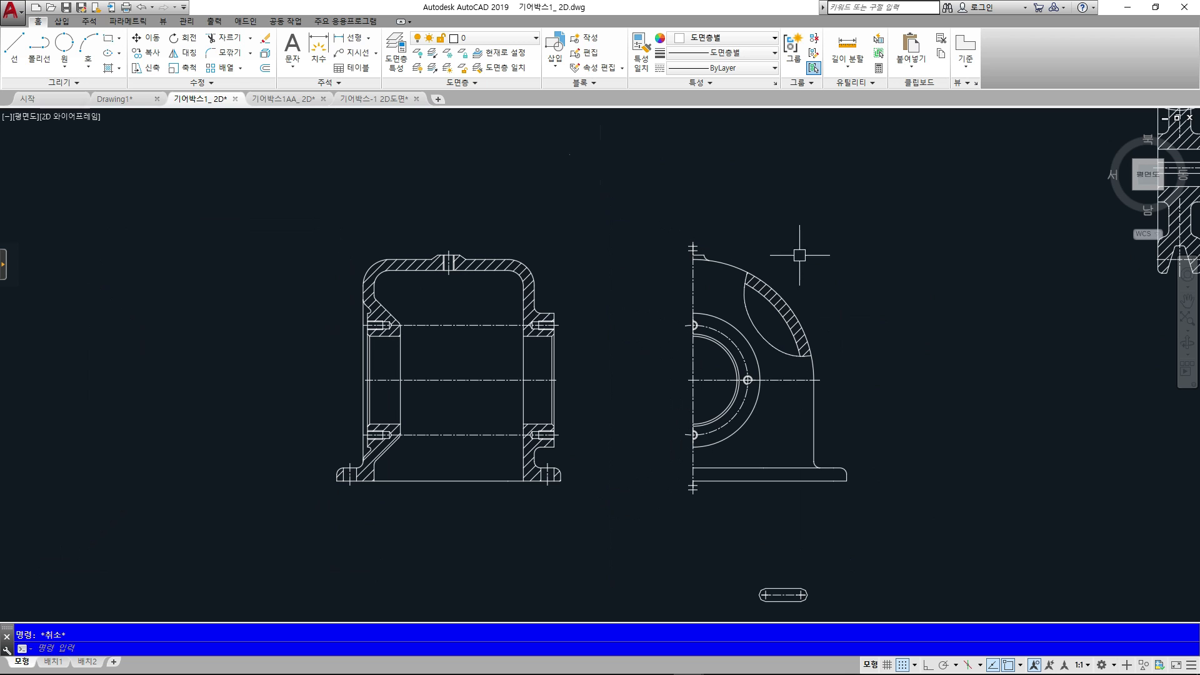
{"action": "left_click", "coordinate": [122, 98]}
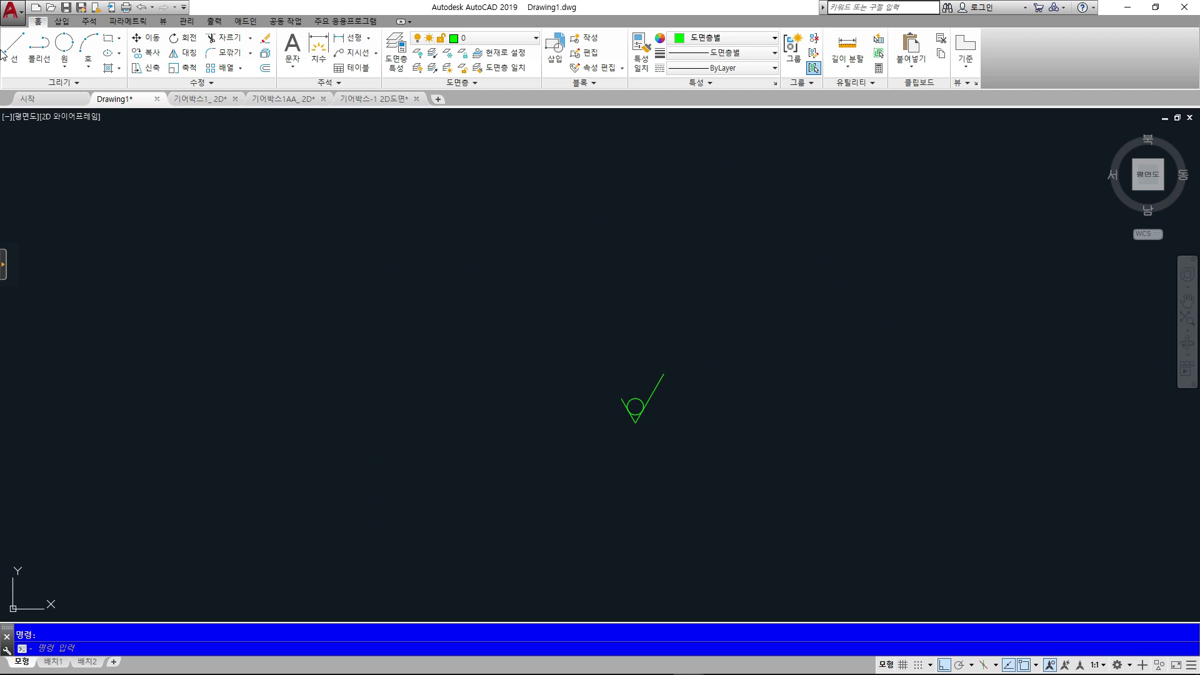
Draw a free-form fit-point spline looping around the check-mark symbol, turning ortho off partway, and erase the spline
{"action": "left_click", "coordinate": [44, 83]}
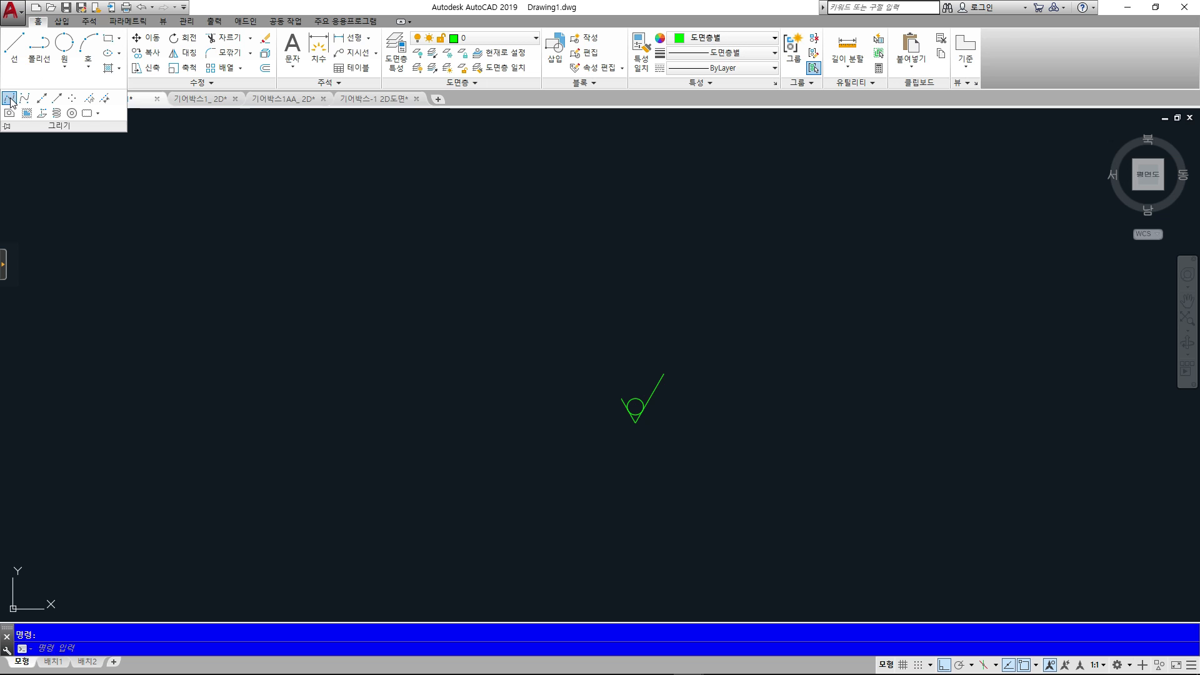
{"action": "left_click", "coordinate": [11, 100]}
{"action": "left_click", "coordinate": [323, 245]}
{"action": "left_click", "coordinate": [323, 375]}
{"action": "left_click", "coordinate": [525, 375]}
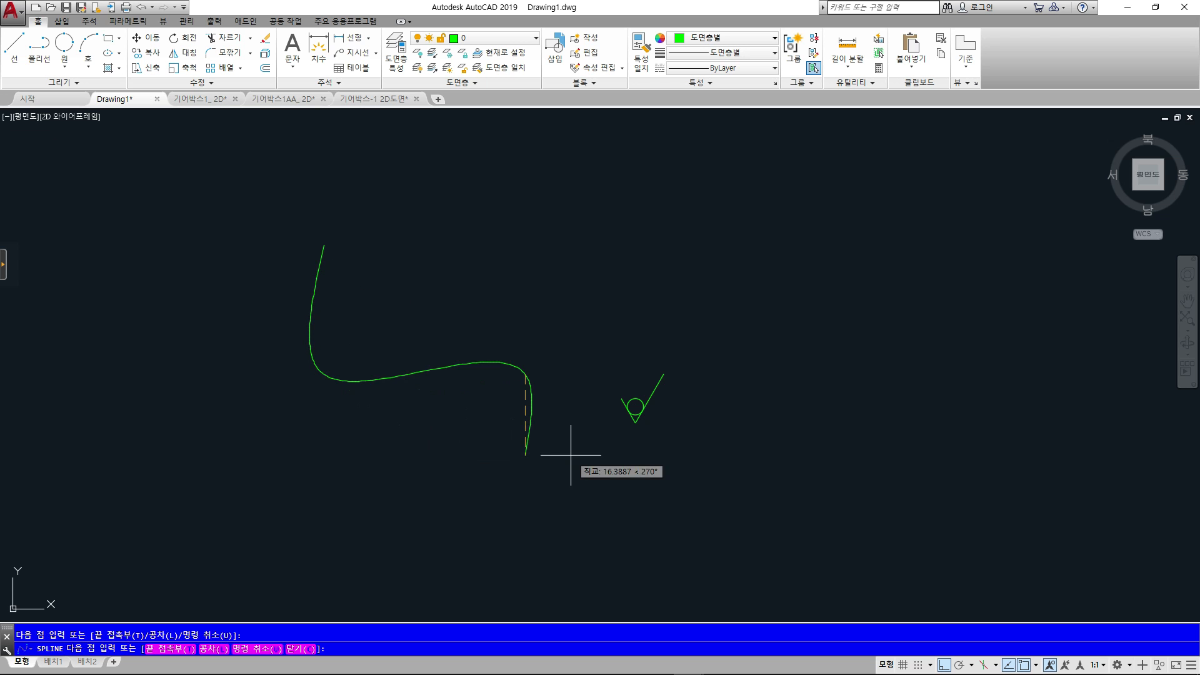
{"action": "key", "text": "F8"}
{"action": "left_click", "coordinate": [710, 506]}
{"action": "left_click", "coordinate": [890, 341]}
{"action": "left_click", "coordinate": [772, 228]}
{"action": "left_click", "coordinate": [519, 275]}
{"action": "left_click", "coordinate": [428, 223]}
{"action": "left_click", "coordinate": [443, 166]}
{"action": "left_click", "coordinate": [331, 175]}
{"action": "key", "text": "Return"}
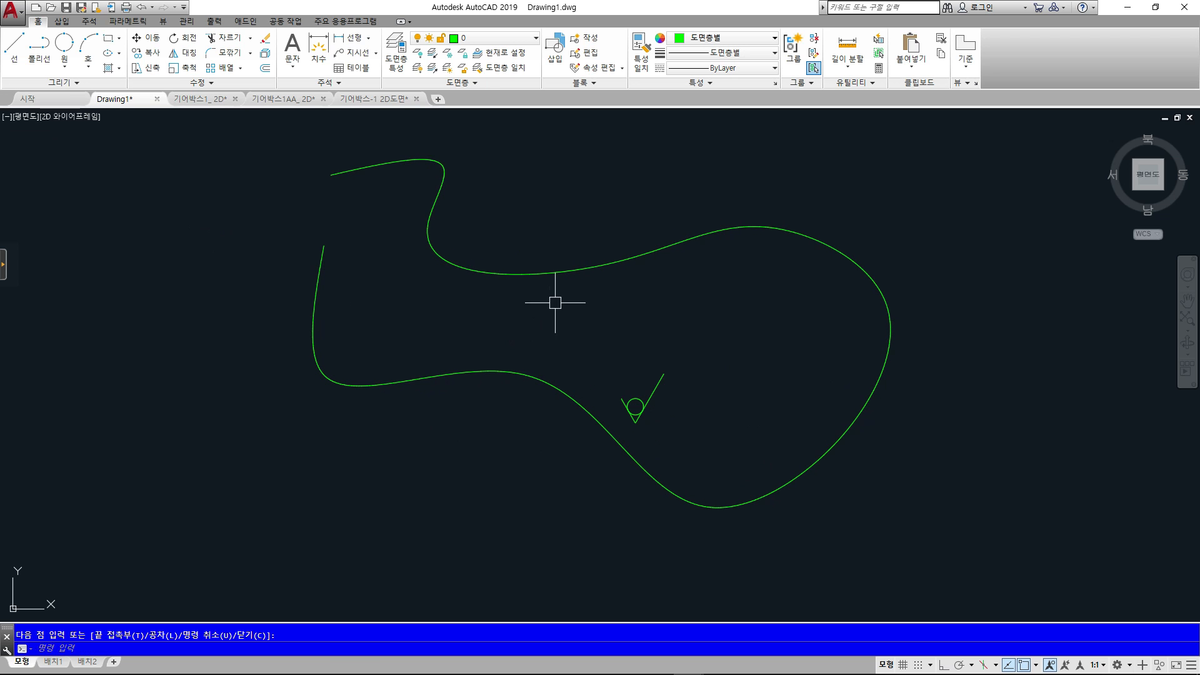
{"action": "left_click", "coordinate": [555, 270]}
{"action": "key", "text": "Delete"}
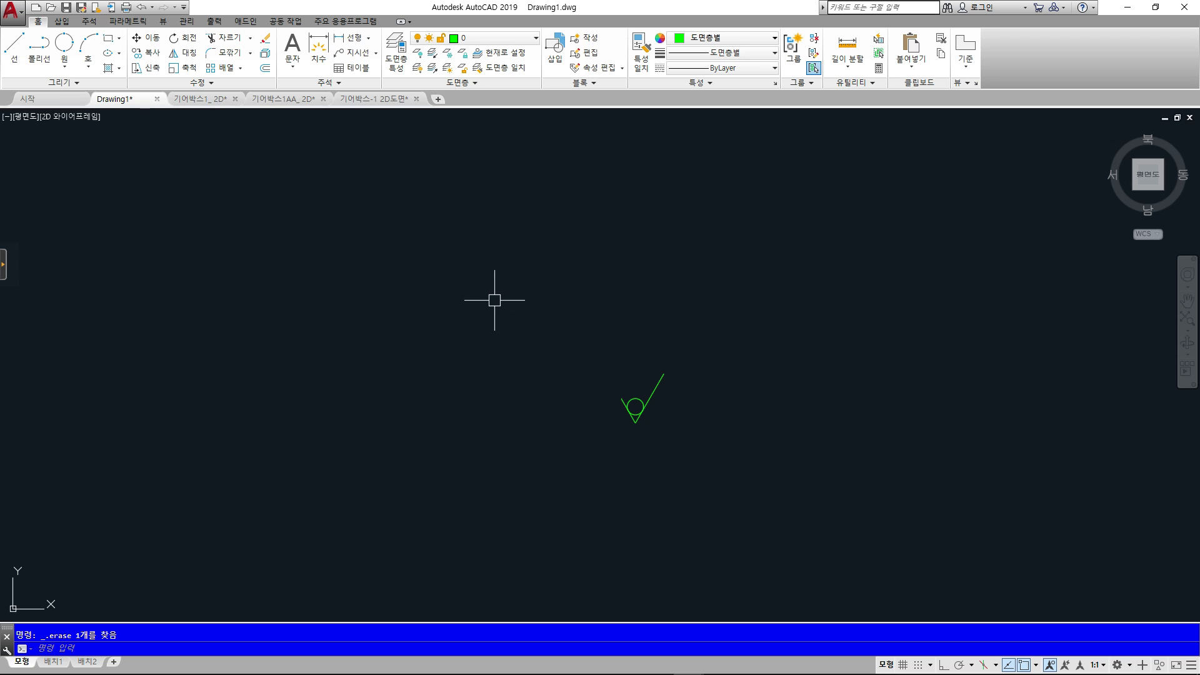
{"action": "left_click", "coordinate": [37, 85]}
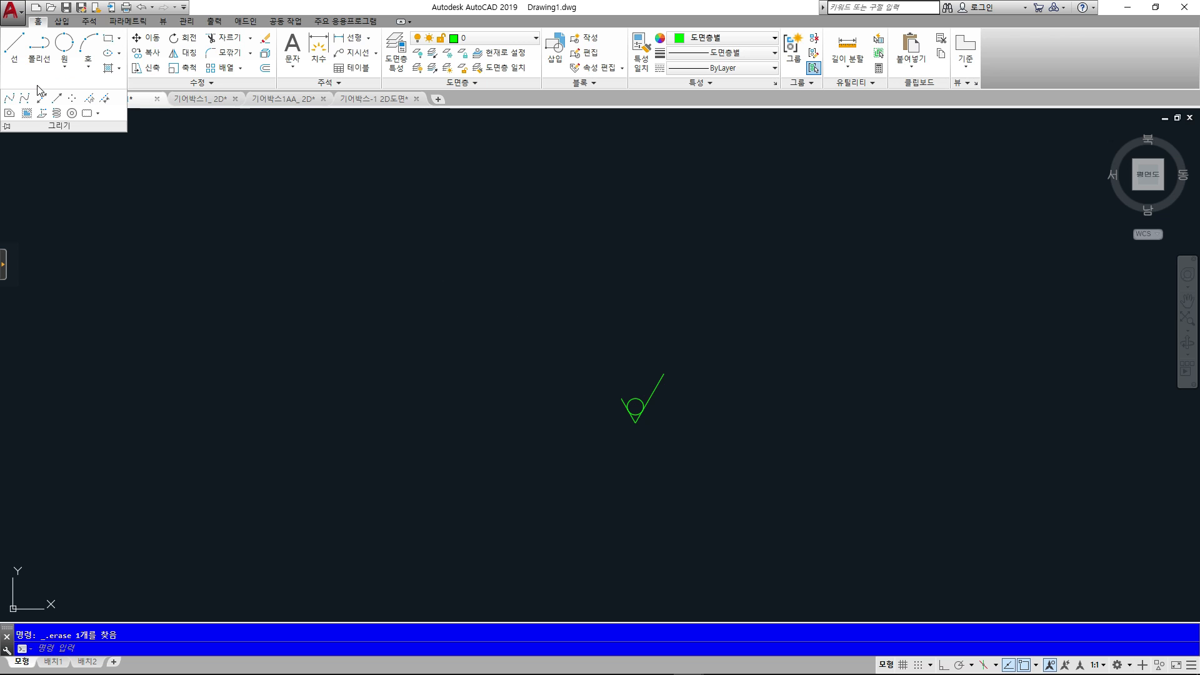
{"action": "left_click", "coordinate": [10, 100]}
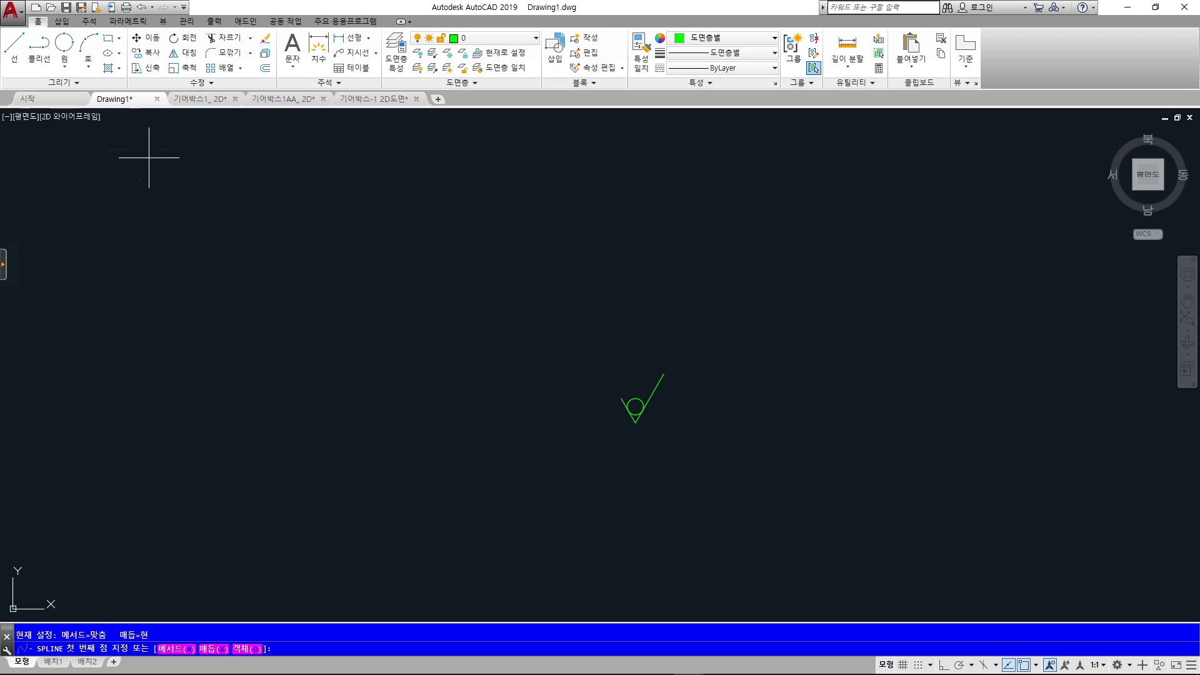
{"action": "left_click", "coordinate": [60, 82]}
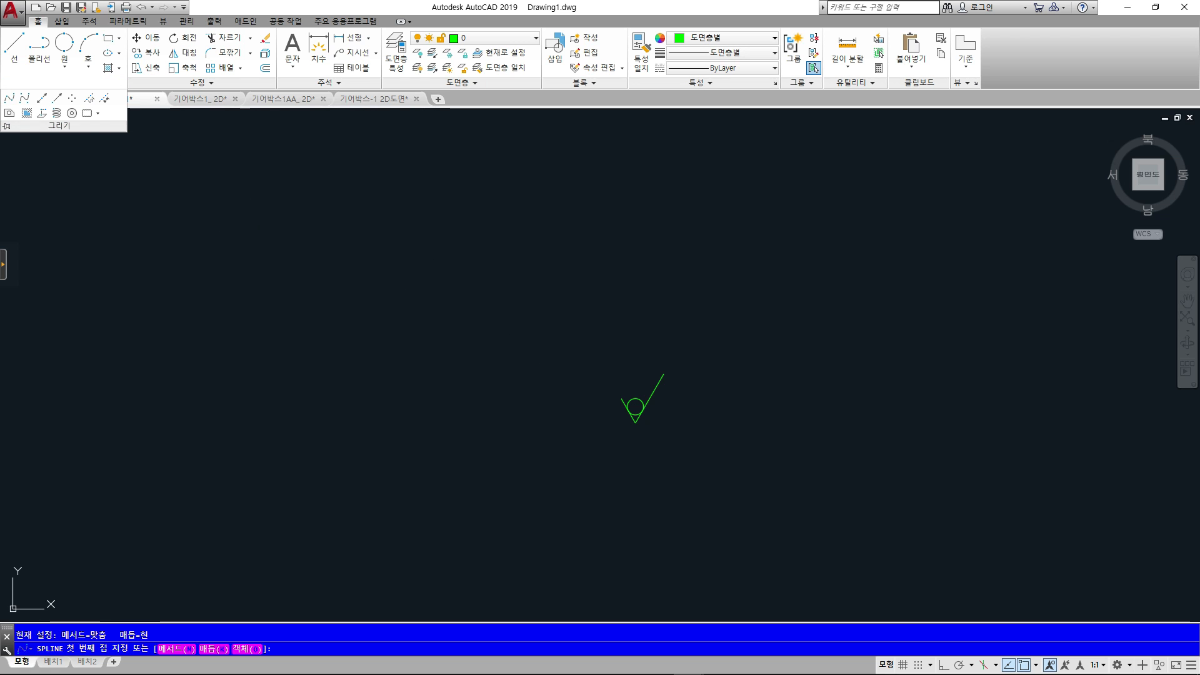
{"action": "left_click", "coordinate": [490, 240]}
{"action": "left_click", "coordinate": [437, 407]}
{"action": "left_click", "coordinate": [775, 428]}
{"action": "left_click", "coordinate": [899, 540]}
{"action": "left_click", "coordinate": [950, 327]}
{"action": "left_click", "coordinate": [782, 184]}
{"action": "left_click", "coordinate": [576, 308]}
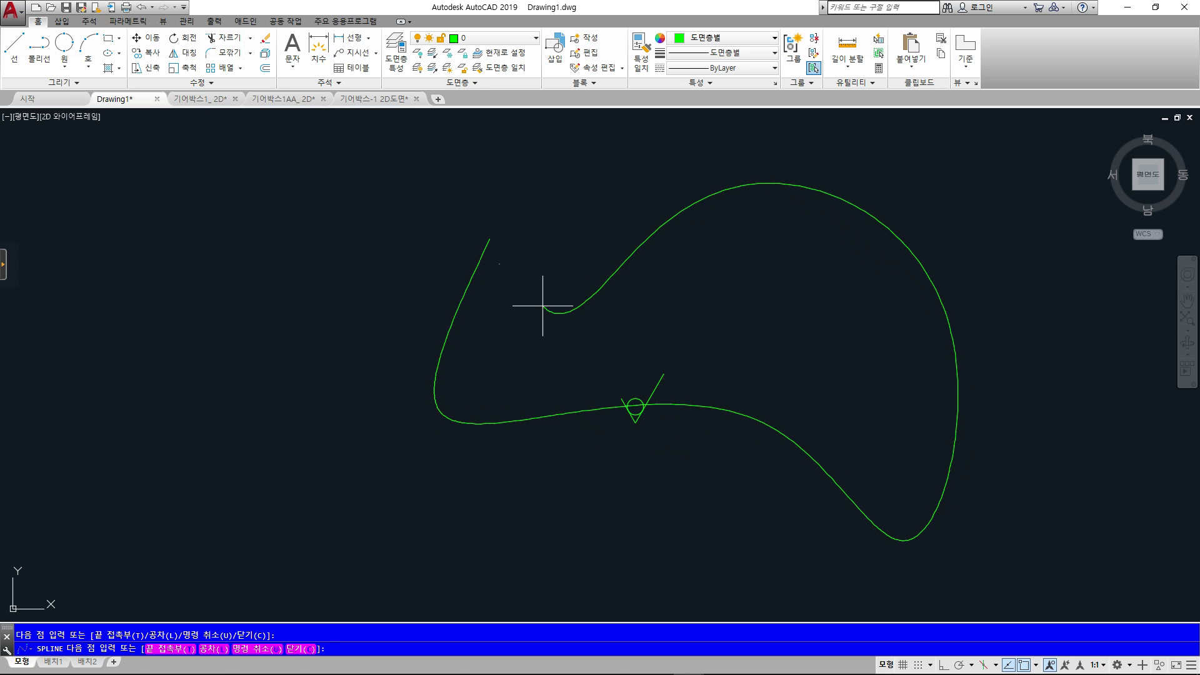
{"action": "key", "text": "Escape"}
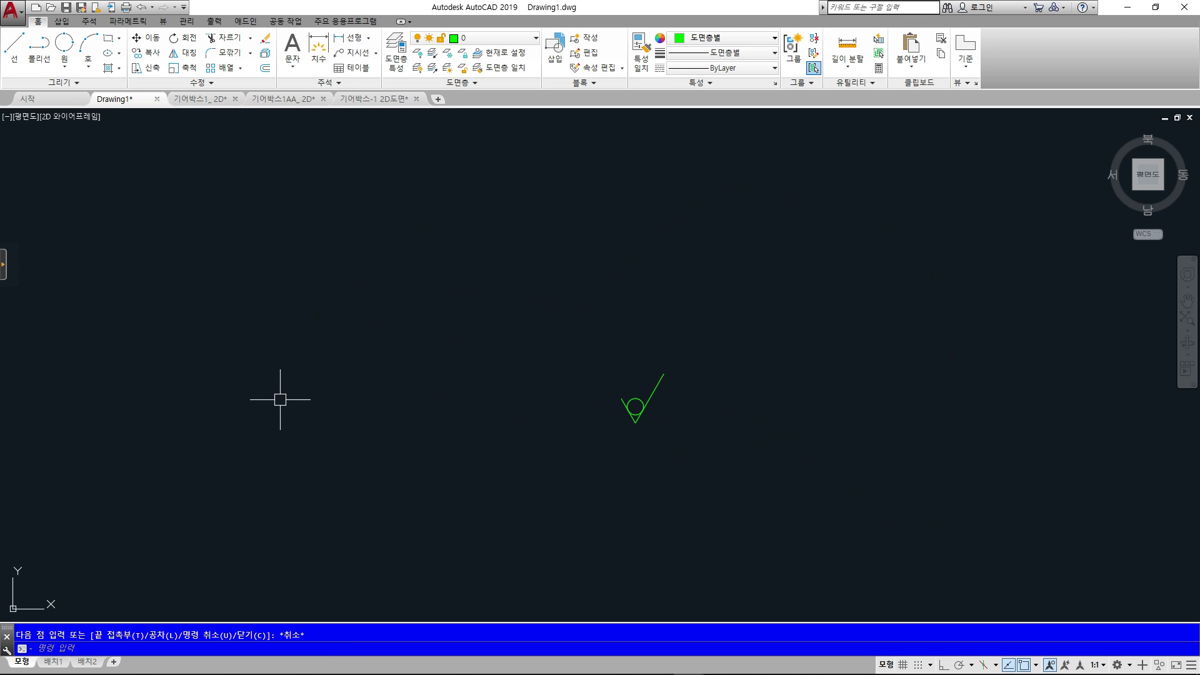
{"action": "key", "text": "Escape"}
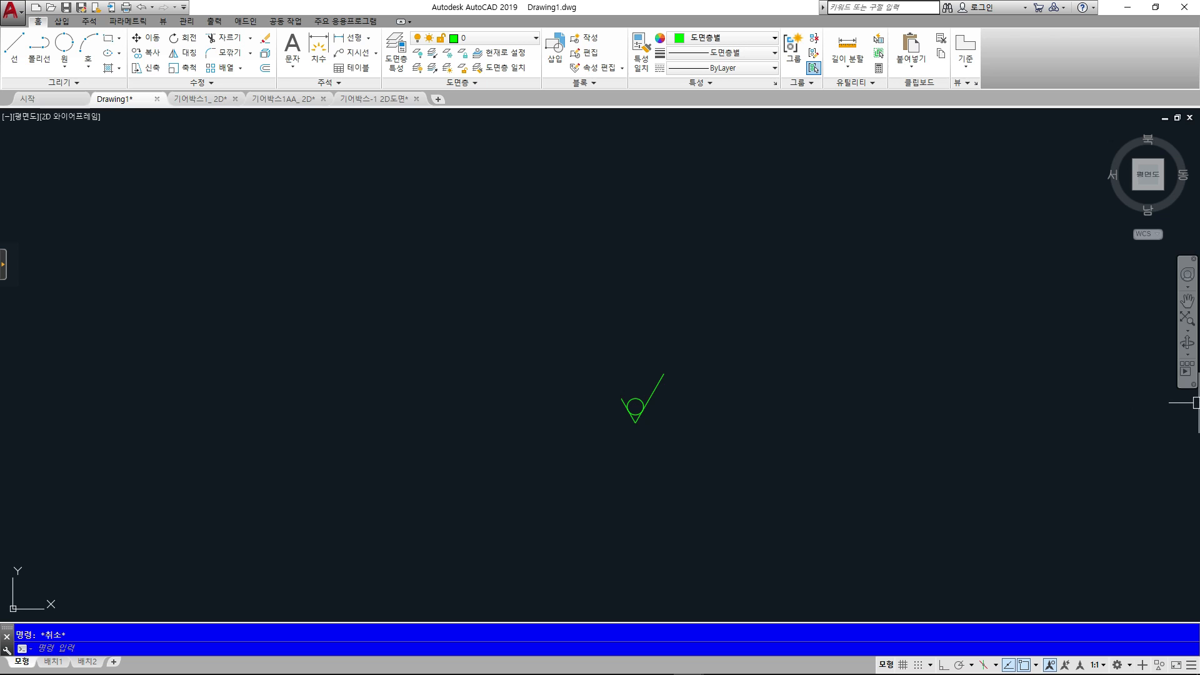
Erase the green check-mark symbol inside the drawing frame
{"action": "middle_click", "coordinate": [642, 418]}
{"action": "middle_click", "coordinate": [643, 418]}
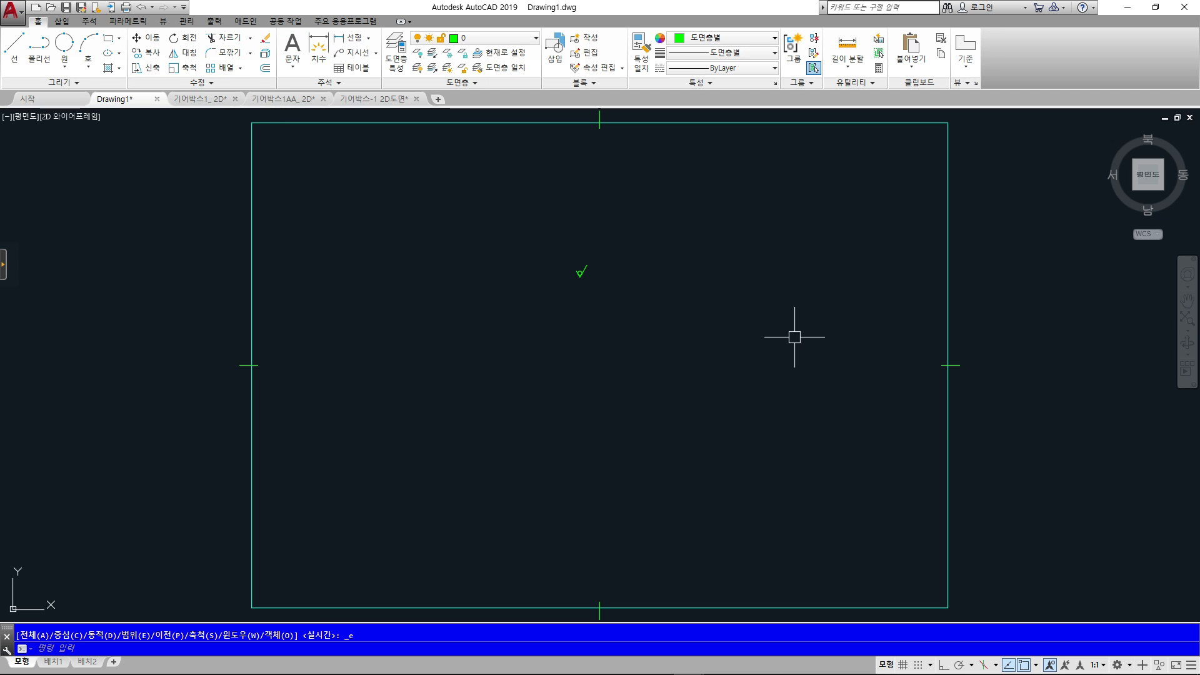
{"action": "left_click", "coordinate": [1035, 664]}
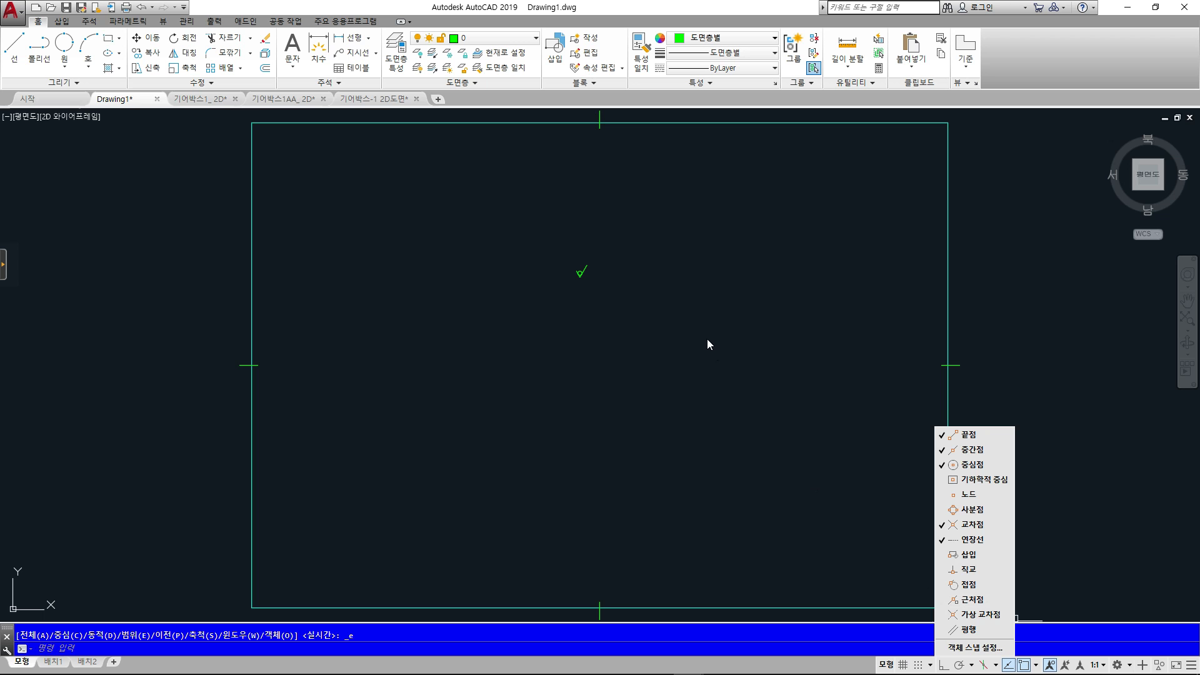
{"action": "left_click", "coordinate": [636, 322]}
{"action": "left_click", "coordinate": [672, 330]}
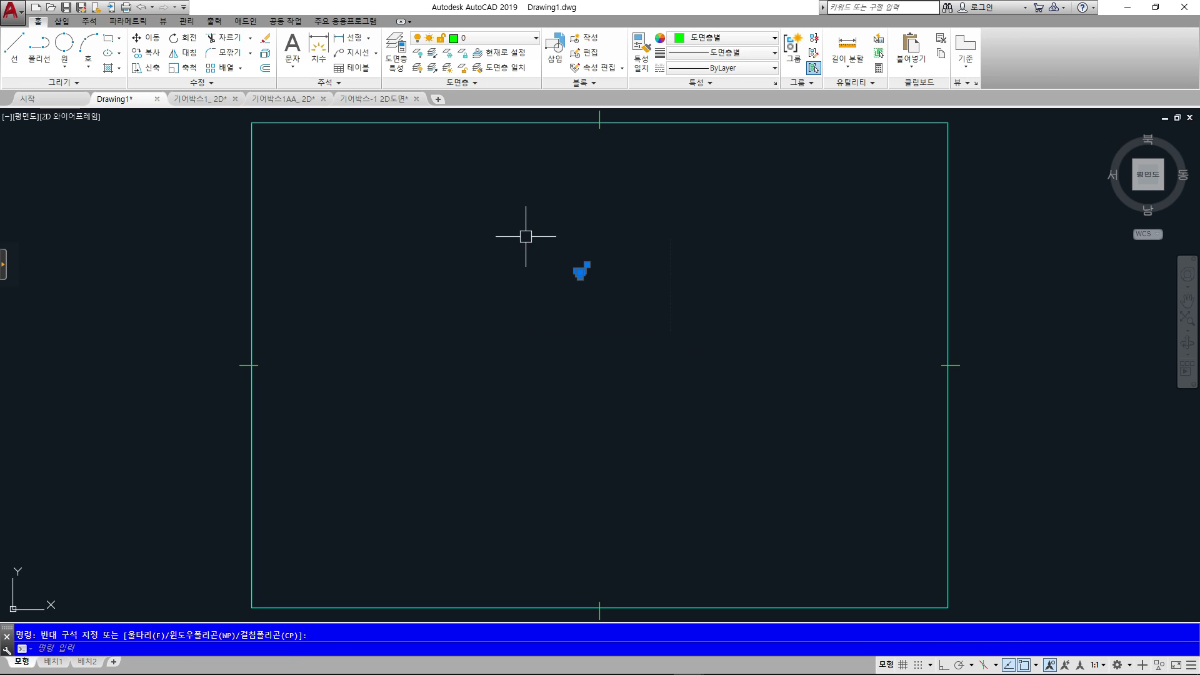
{"action": "left_click", "coordinate": [526, 237]}
{"action": "key", "text": "Delete"}
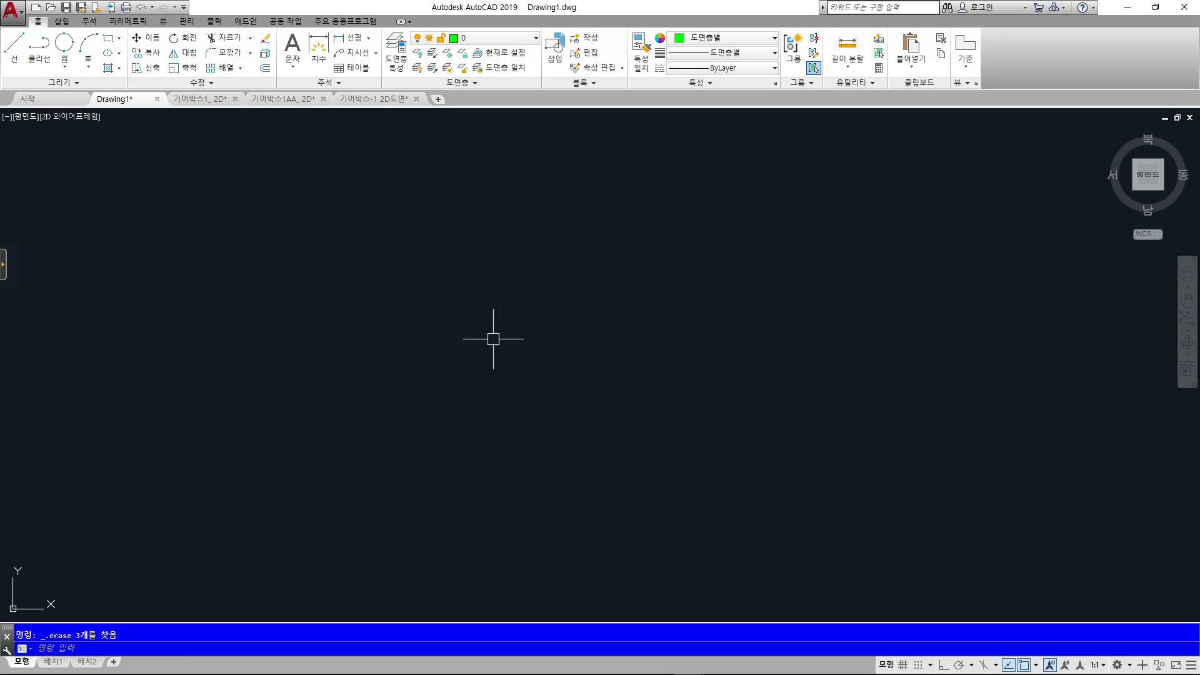
Draw two separate freehand lines, one nearly vertical and one sloping diagonally up to the right beside it
{"action": "left_click", "coordinate": [441, 222]}
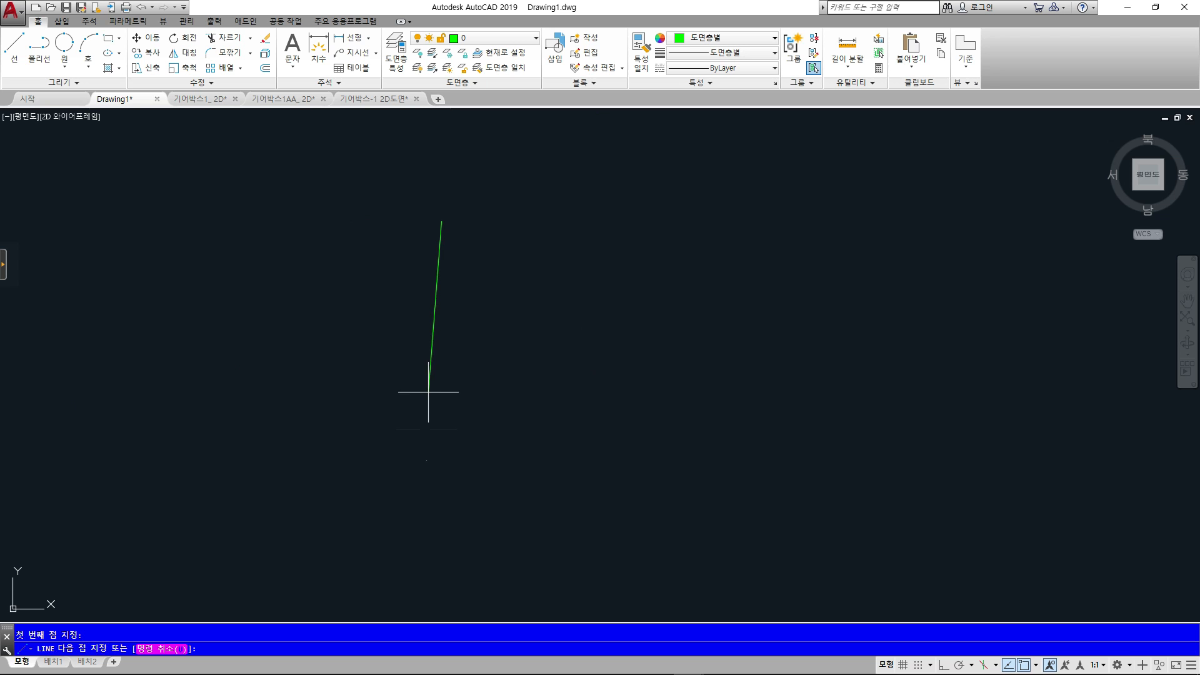
{"action": "left_click", "coordinate": [422, 493]}
{"action": "key", "text": "Return"}
{"action": "key", "text": "Return"}
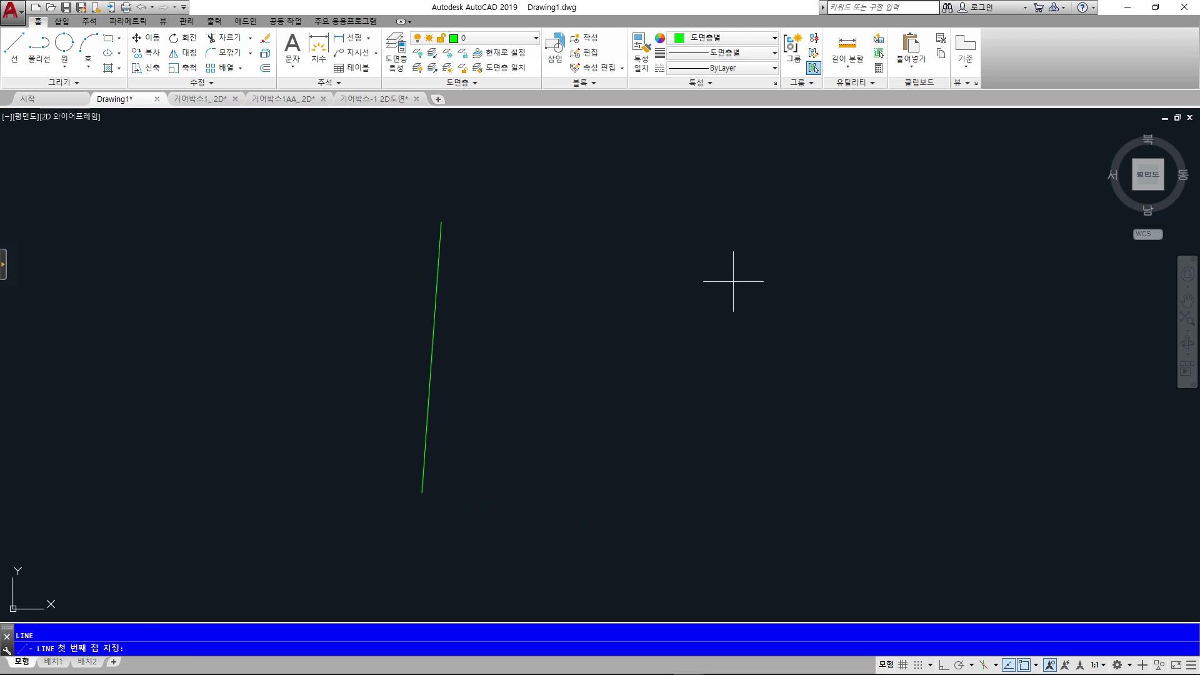
{"action": "left_click", "coordinate": [795, 204]}
{"action": "left_click", "coordinate": [571, 478]}
{"action": "key", "text": "Return"}
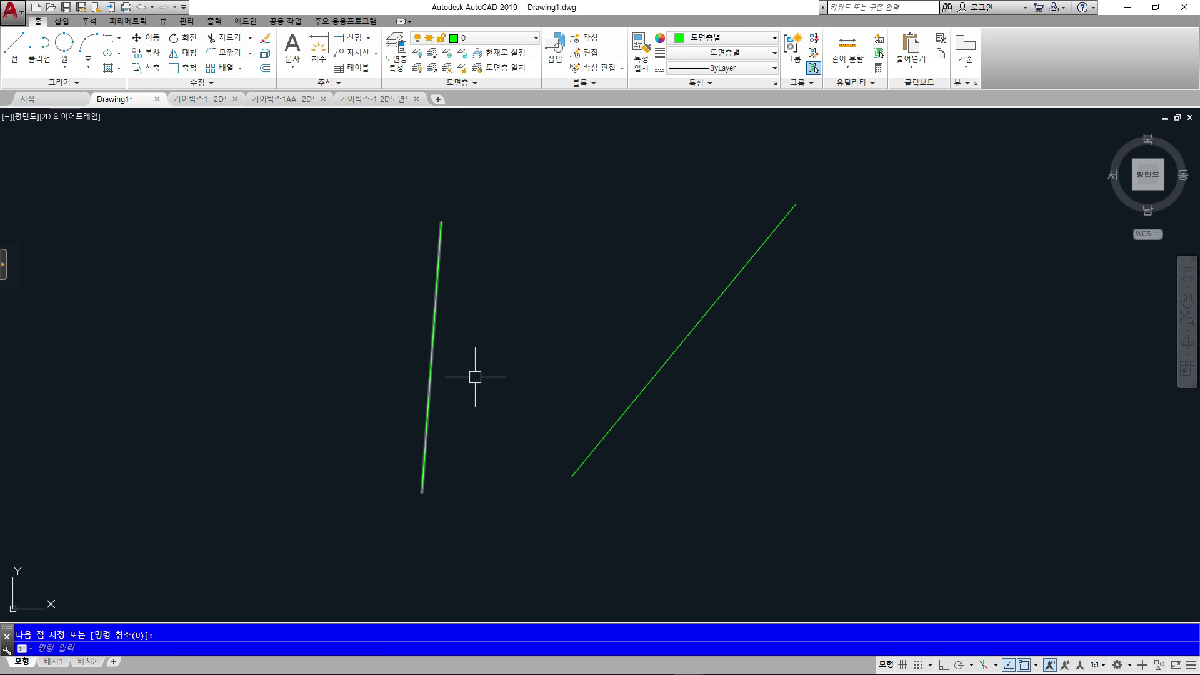
Draw a separate horizontal line to the lower right of the diagonal line with ortho mode on
{"action": "key", "text": "Return"}
{"action": "key", "text": "Return"}
{"action": "left_click", "coordinate": [731, 479]}
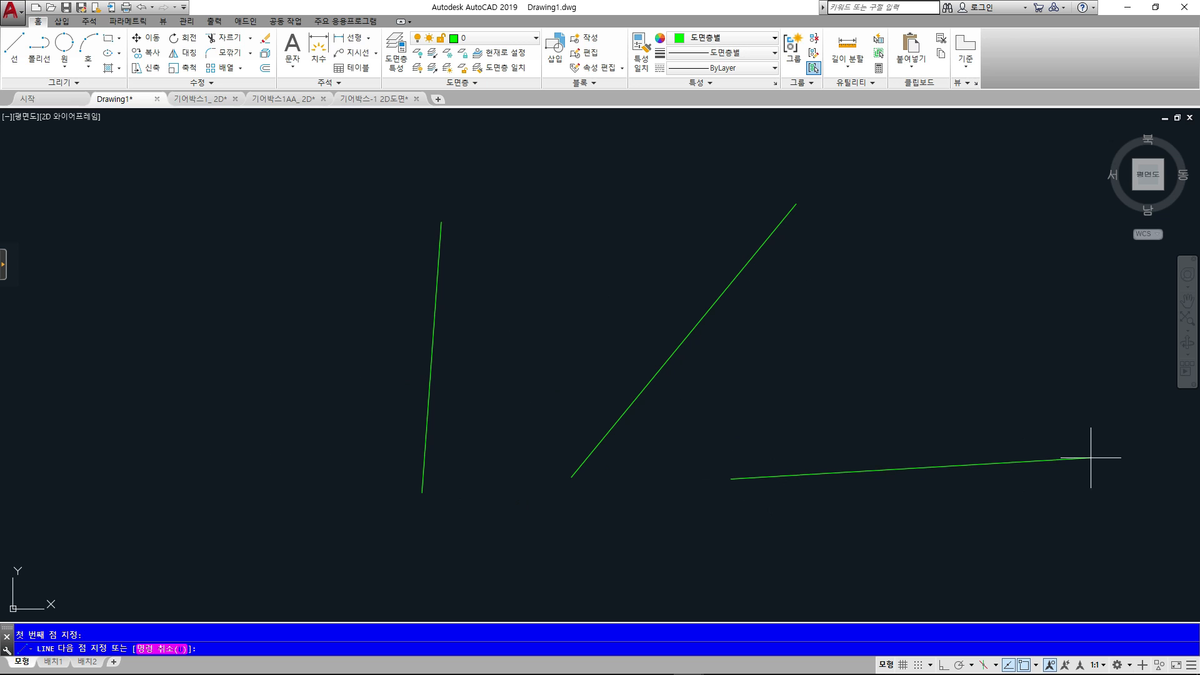
{"action": "key", "text": "F8"}
{"action": "left_click", "coordinate": [1046, 478]}
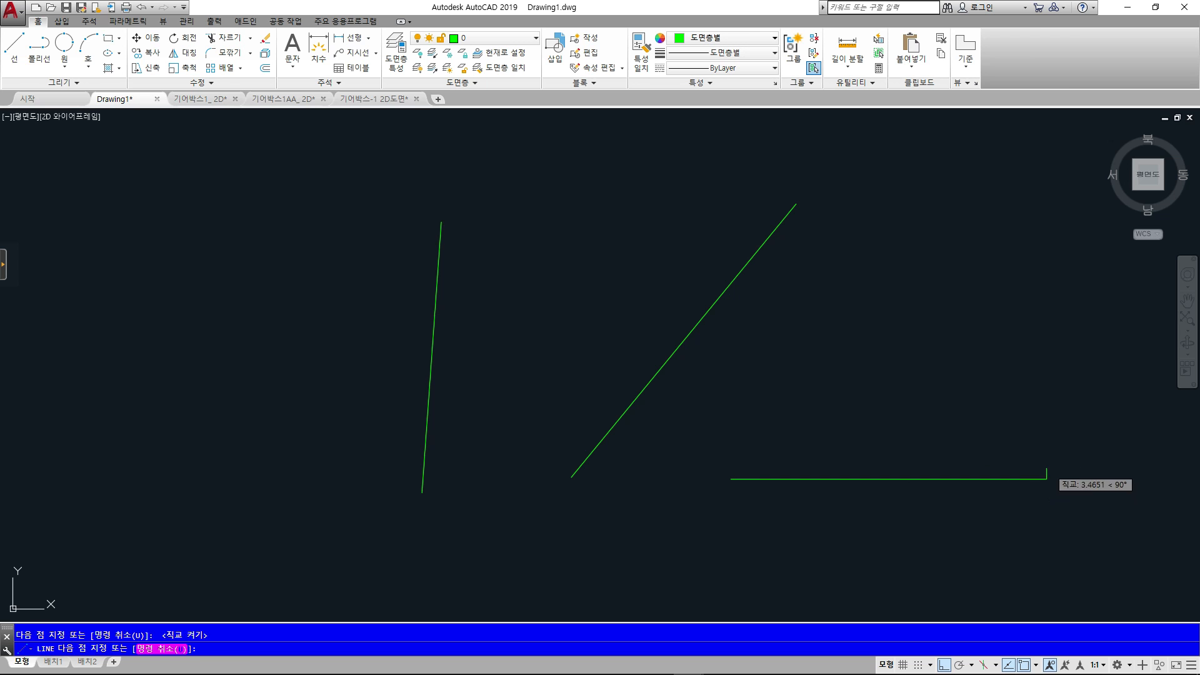
{"action": "key", "text": "Escape"}
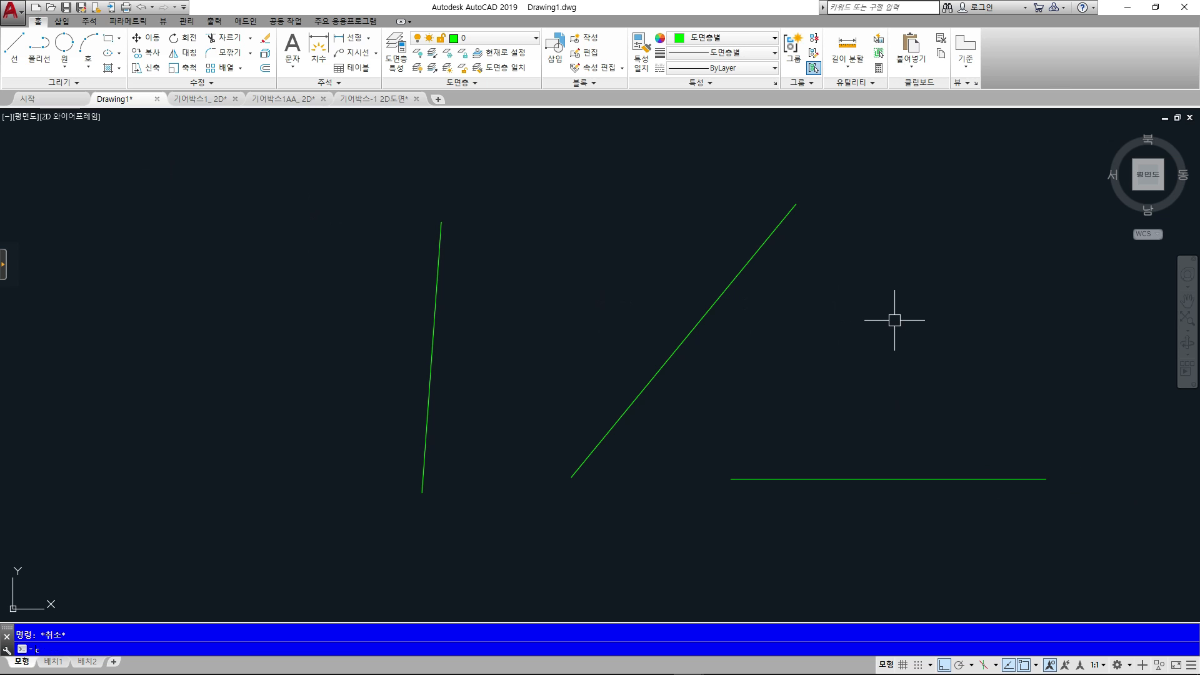
Draw a circle of about 21.6 radius above the horizontal line and a smaller circle to its upper right
{"action": "type", "text": "c"}
{"action": "key", "text": "Return"}
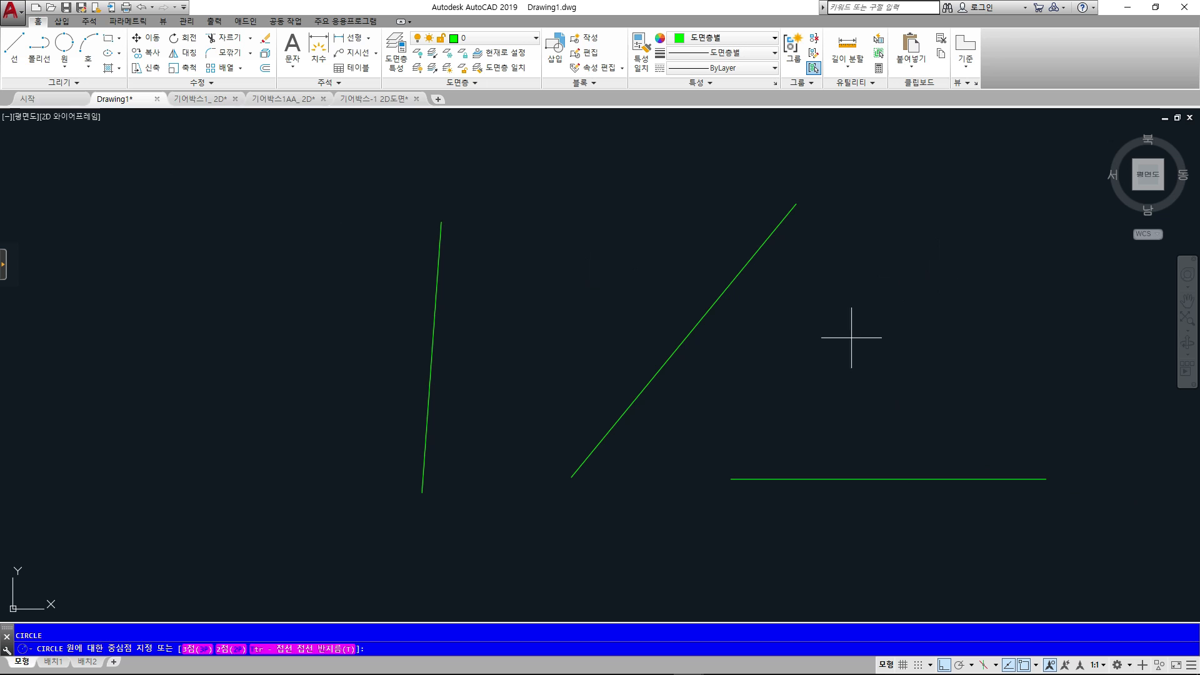
{"action": "left_click", "coordinate": [894, 339]}
{"action": "left_click", "coordinate": [965, 355]}
{"action": "middle_click_drag", "start_coordinate": [1020, 367], "coordinate": [628, 426]}
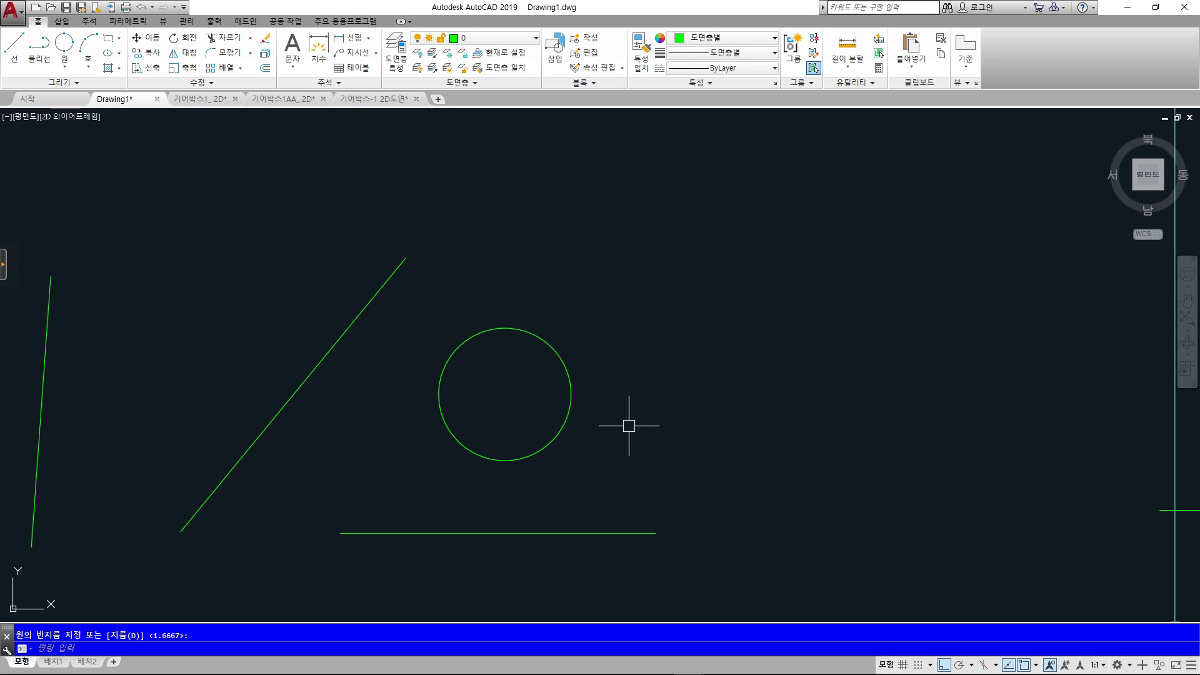
{"action": "key", "text": "space"}
{"action": "left_click", "coordinate": [706, 340]}
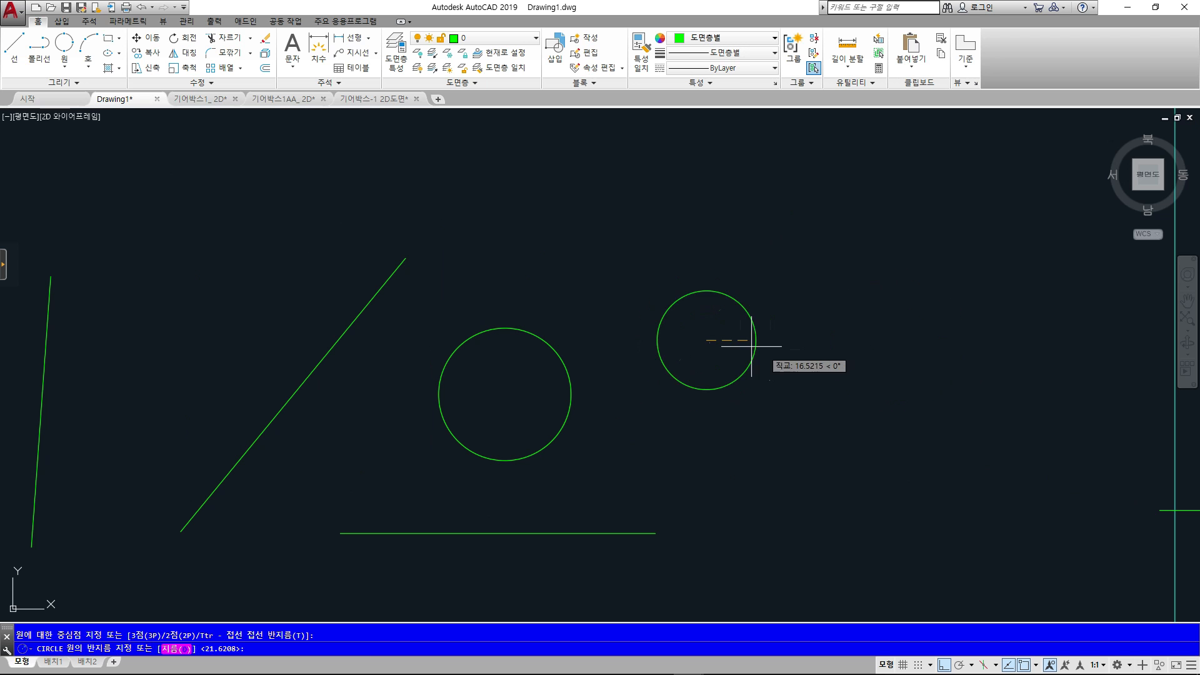
{"action": "left_click", "coordinate": [729, 341]}
{"action": "middle_click_drag", "start_coordinate": [817, 351], "coordinate": [1048, 321]}
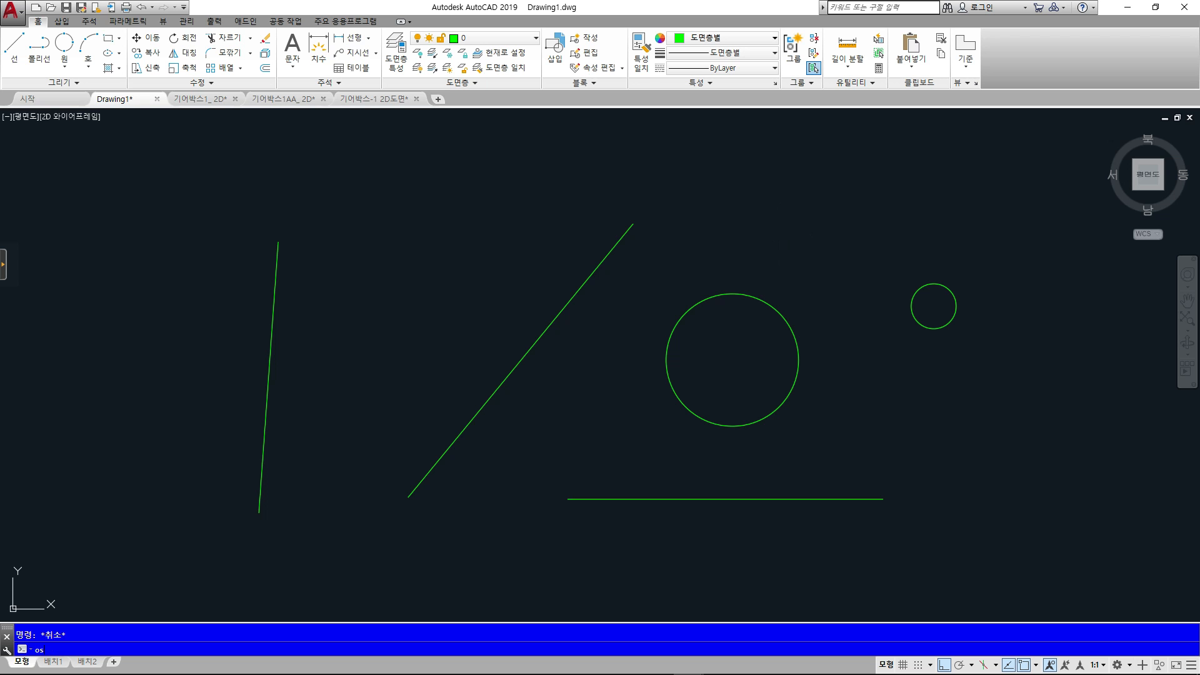
Turn off the Midpoint, Center and Intersection object snap modes
{"action": "key", "text": "Return"}
{"action": "left_click", "coordinate": [565, 309]}
{"action": "left_click", "coordinate": [558, 368]}
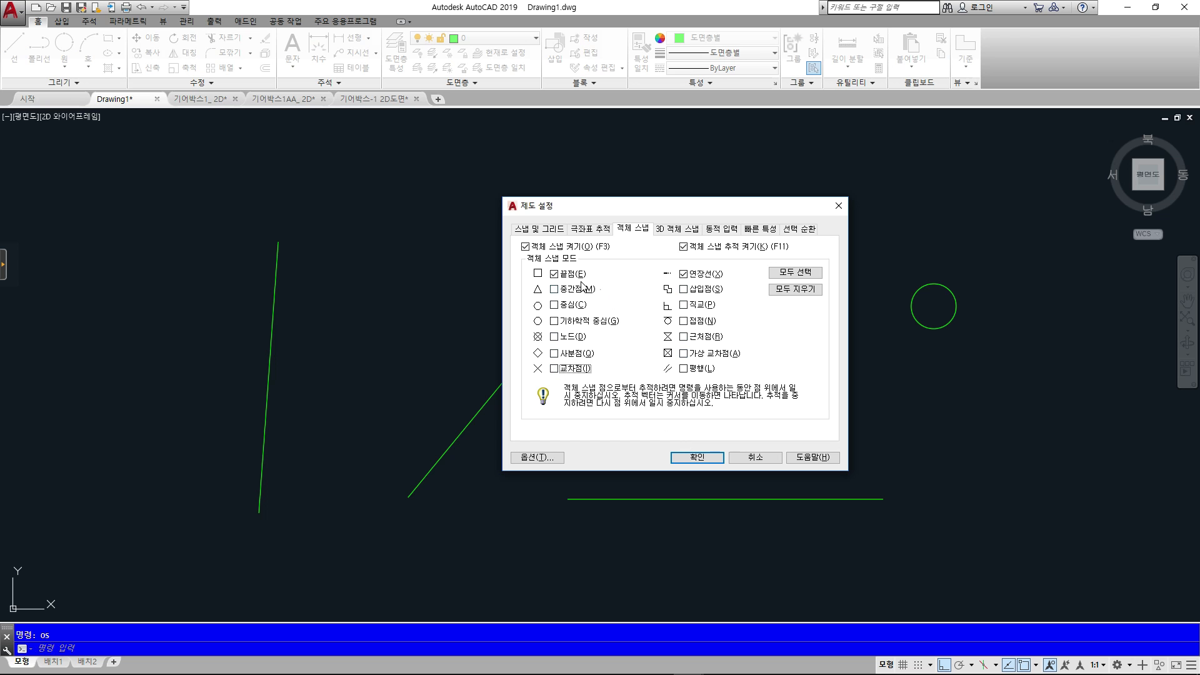
{"action": "left_click", "coordinate": [710, 459]}
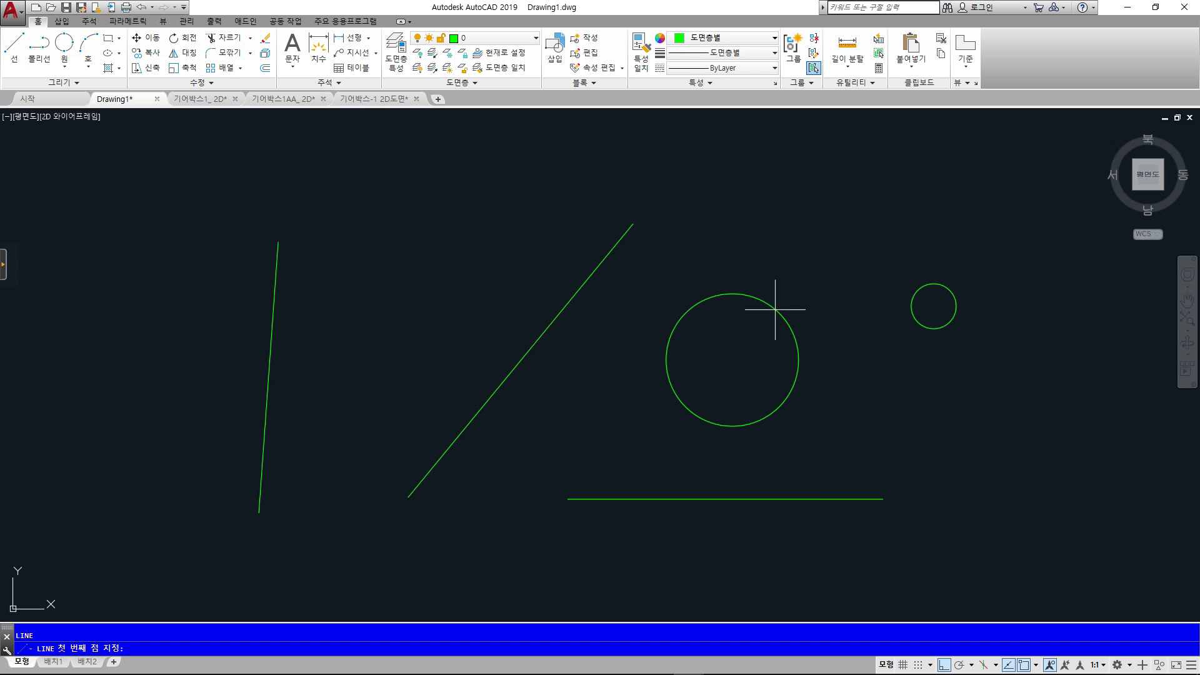
With ortho mode off, draw connected lines between the endpoints of the near-vertical, diagonal and horizontal lines, finishing at the near-vertical line's upper end
{"action": "scroll", "coordinate": [735, 295], "scroll_direction": "up", "scroll_amount": 2}
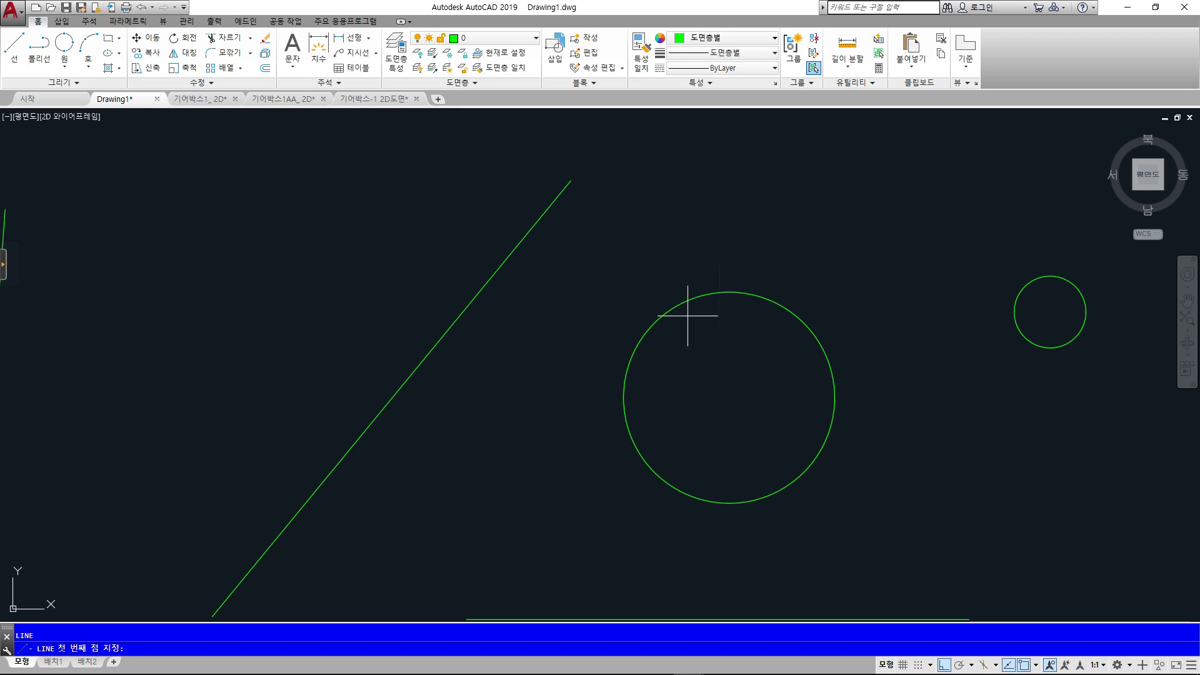
{"action": "scroll", "coordinate": [604, 327], "scroll_direction": "down", "scroll_amount": 2}
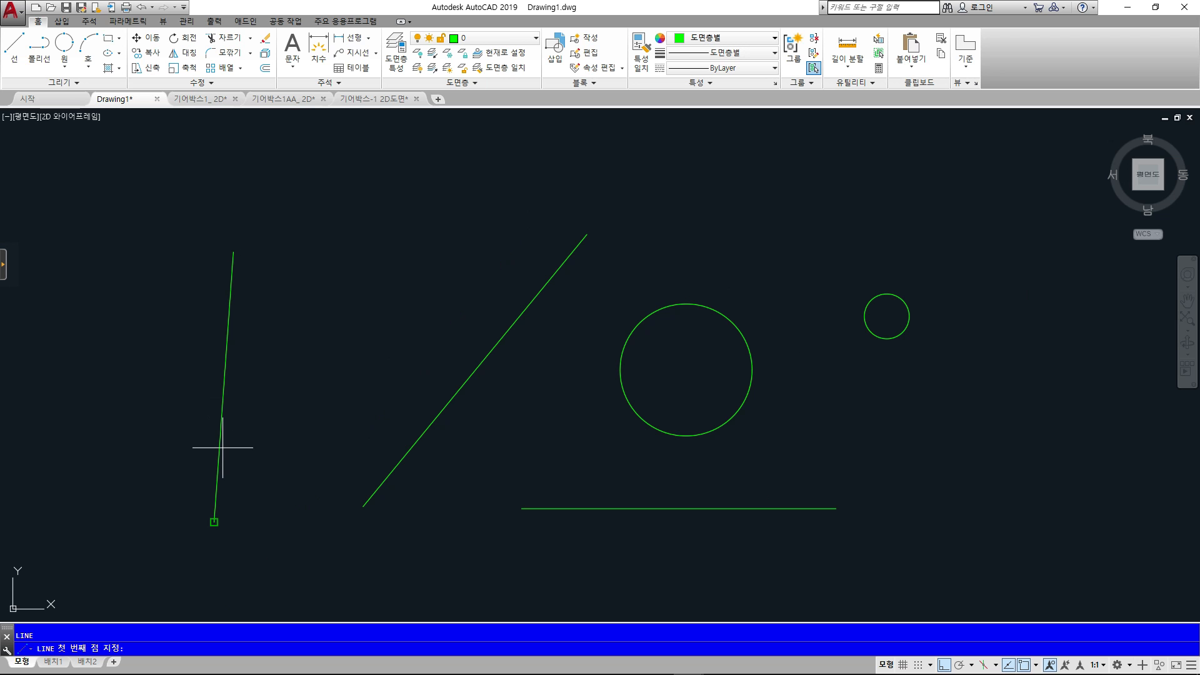
{"action": "left_click", "coordinate": [579, 249]}
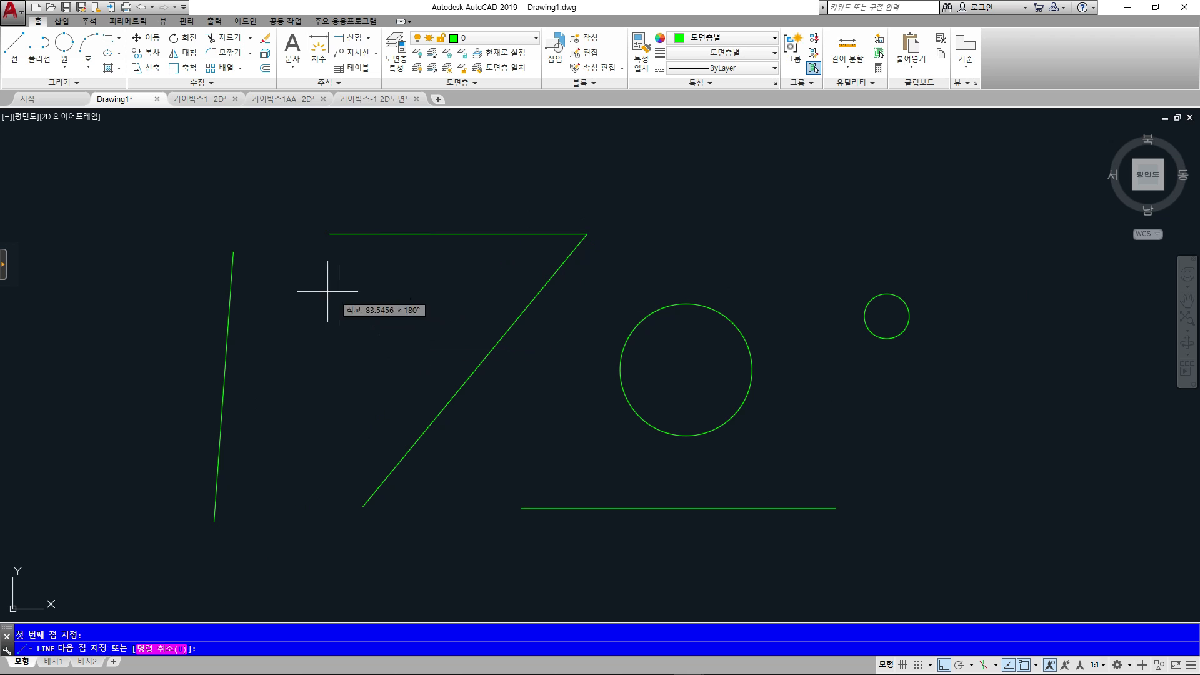
{"action": "key", "text": "F8"}
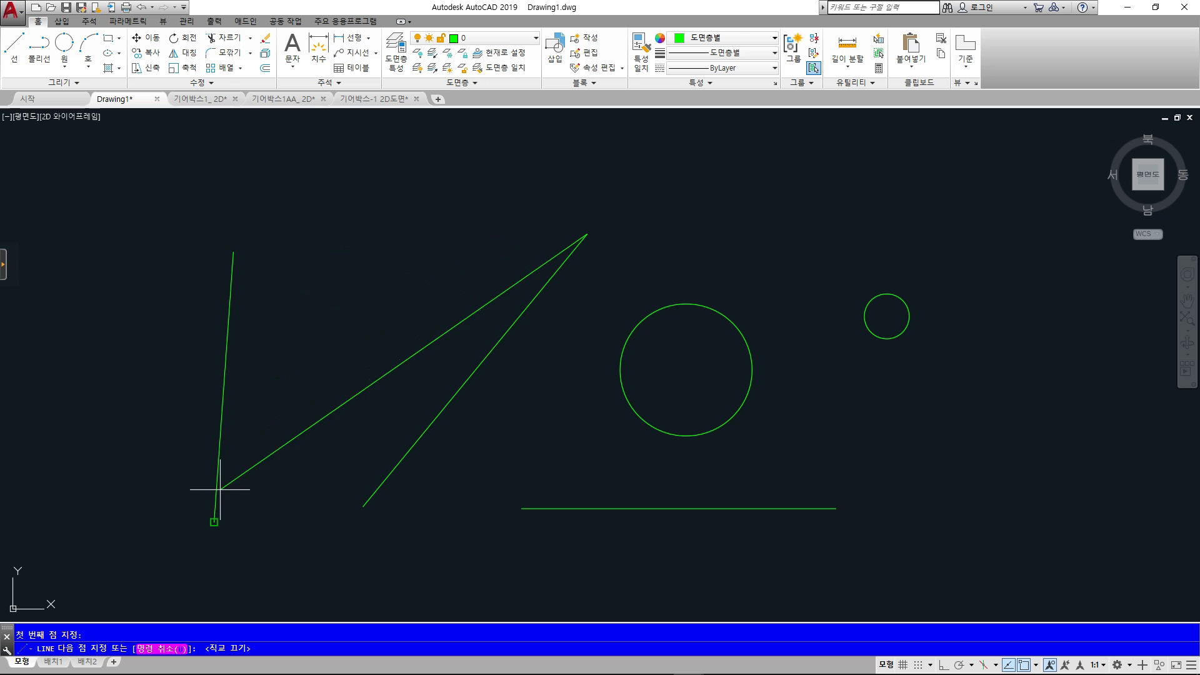
{"action": "left_click", "coordinate": [214, 521]}
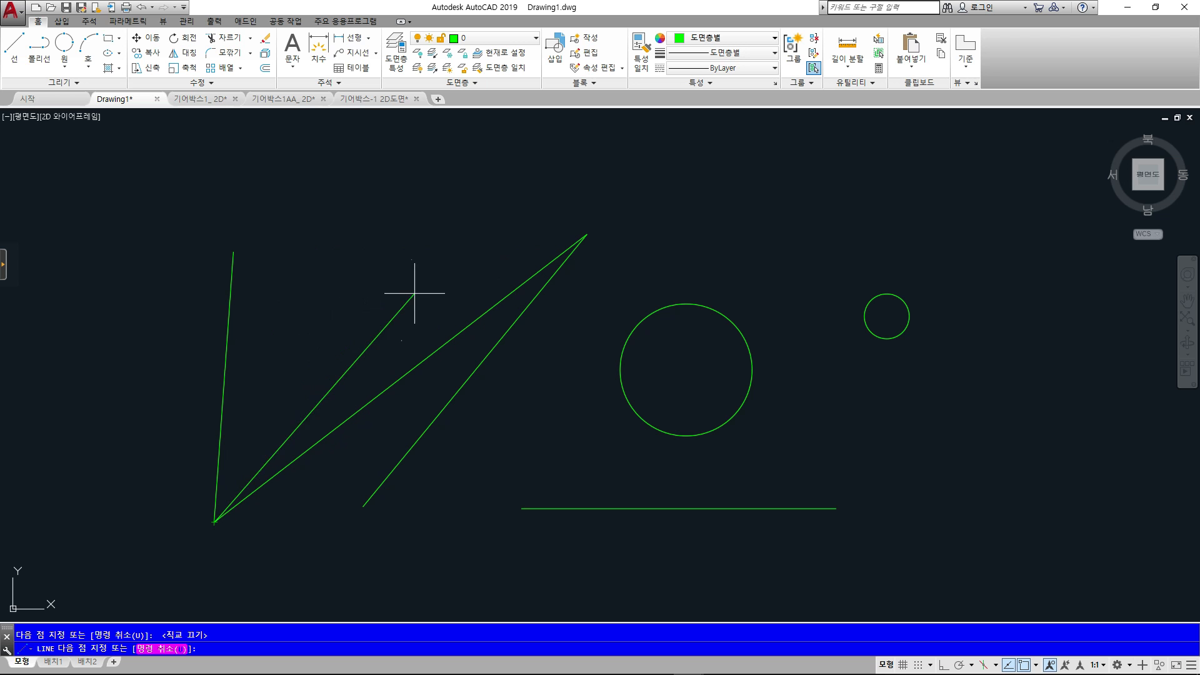
{"action": "left_click", "coordinate": [361, 506]}
{"action": "left_click", "coordinate": [522, 508]}
{"action": "left_click", "coordinate": [587, 234]}
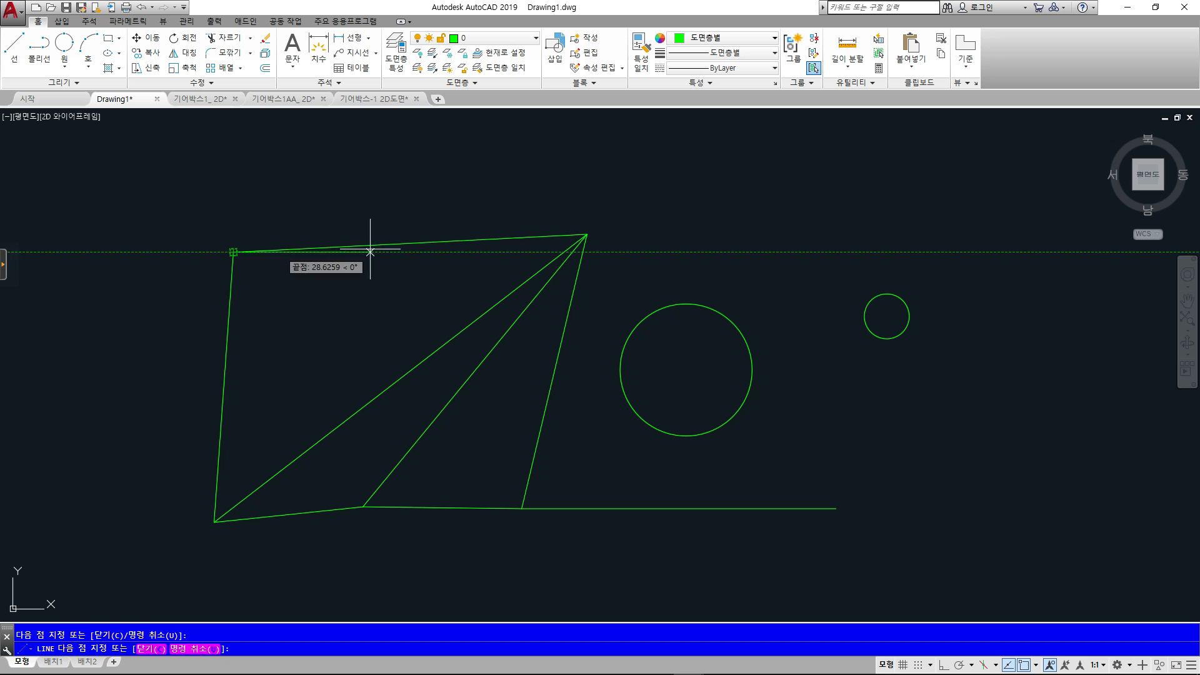
{"action": "key", "text": "Escape"}
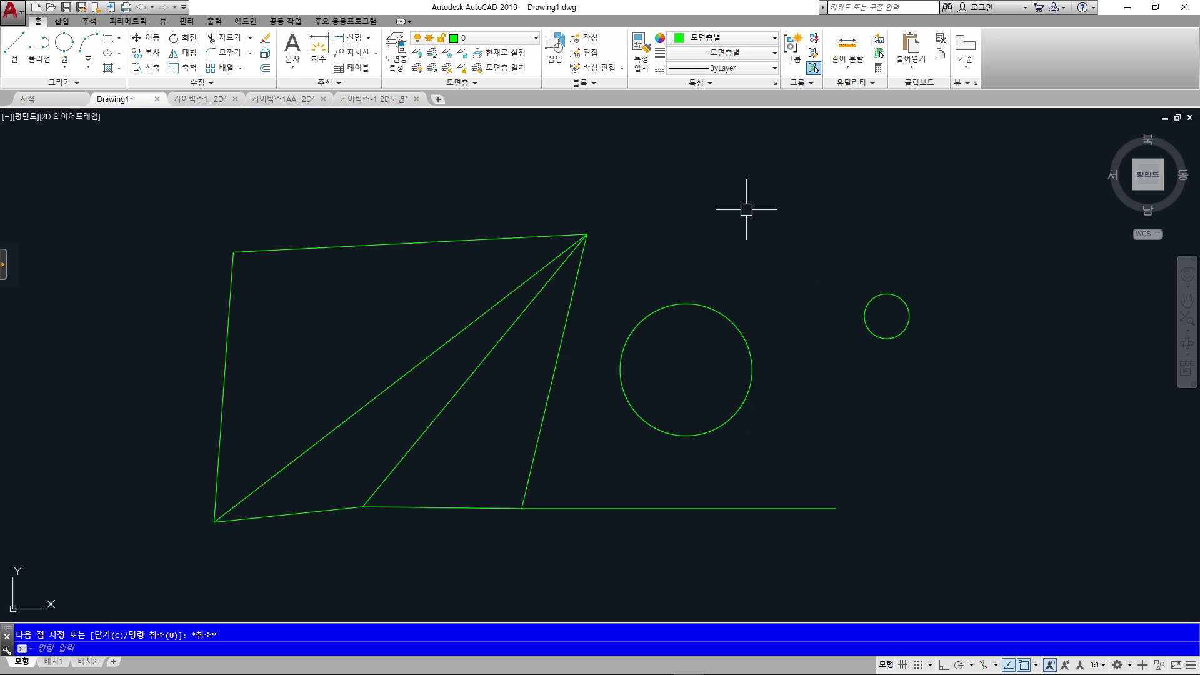
Turn off the Endpoint object snap mode and turn on Midpoint
{"action": "key", "text": "Return"}
{"action": "left_click", "coordinate": [580, 275]}
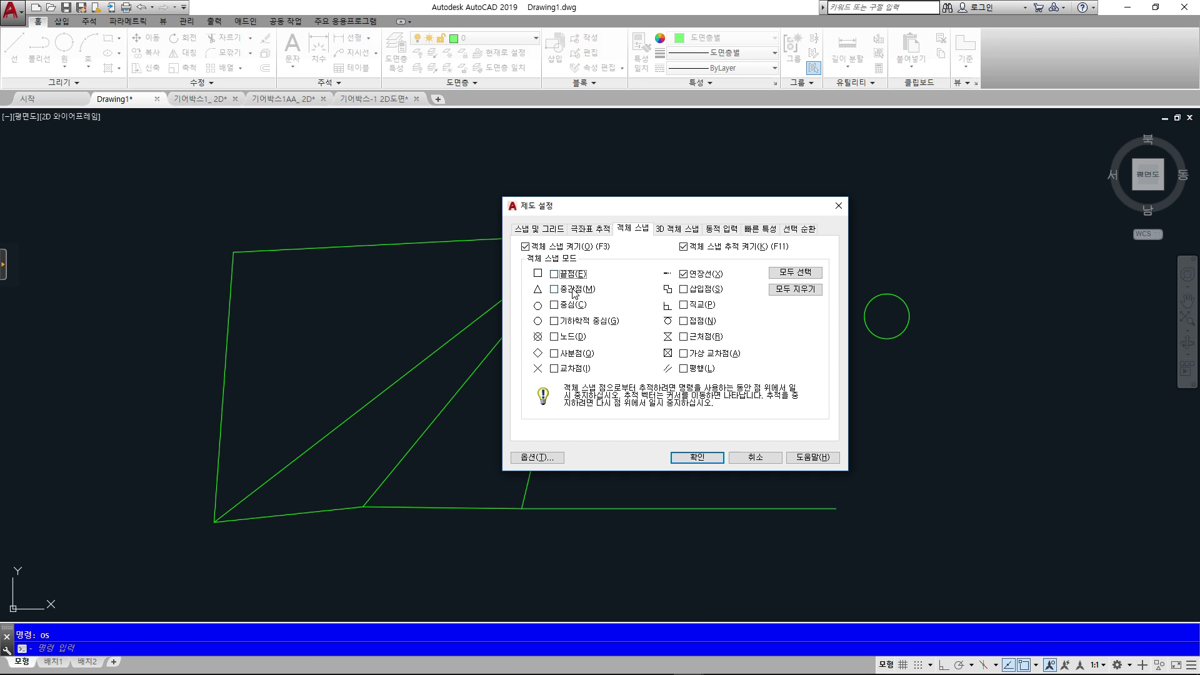
{"action": "left_click", "coordinate": [697, 458]}
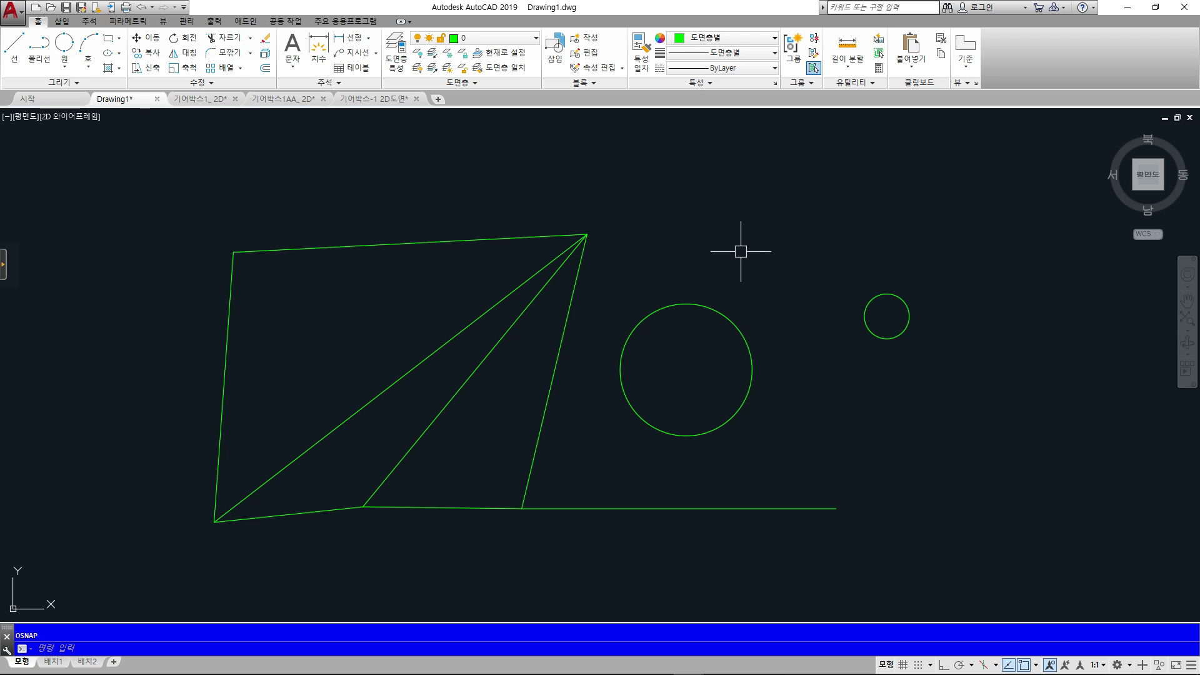
Draw a chain of lines through the midpoints of the existing lines, ending at the midpoint of the long horizontal line
{"action": "type", "text": "l"}
{"action": "key", "text": "Return"}
{"action": "left_click", "coordinate": [466, 330]}
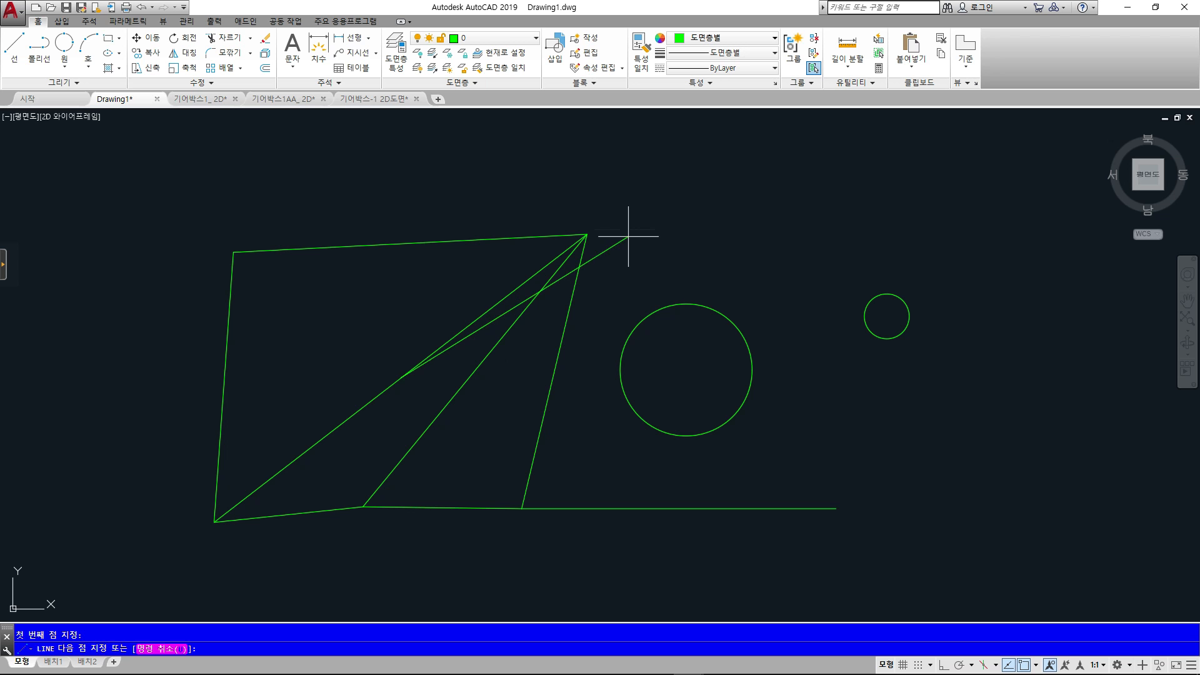
{"action": "left_click", "coordinate": [410, 243]}
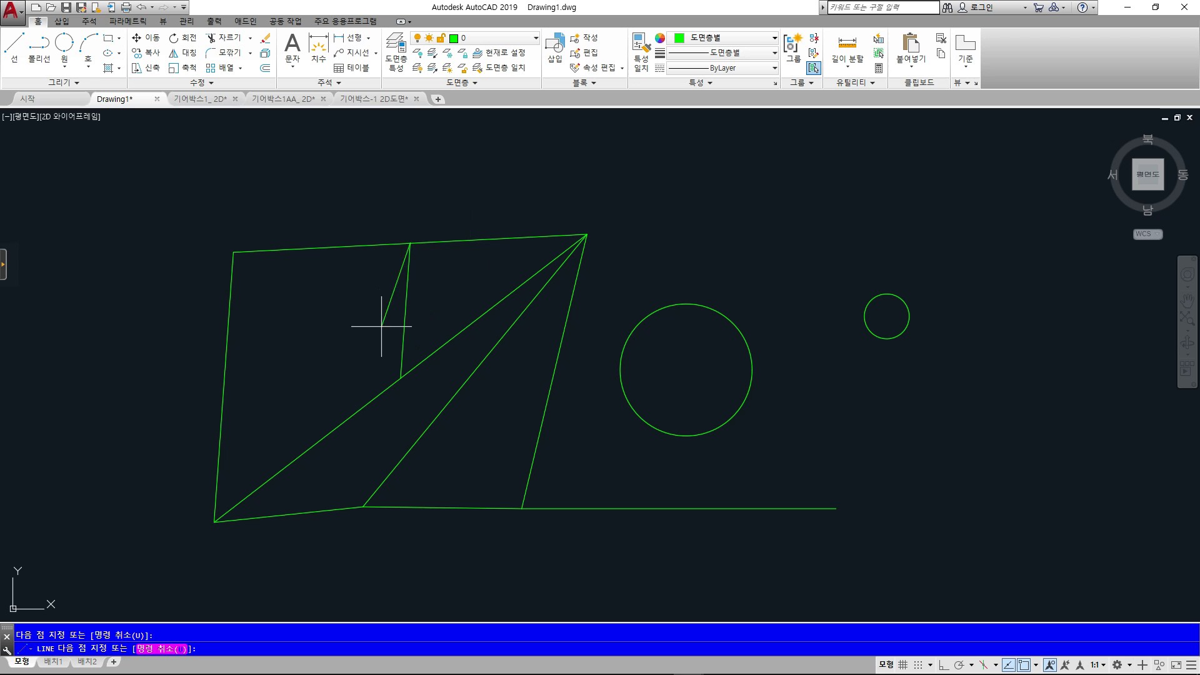
{"action": "left_click", "coordinate": [227, 402]}
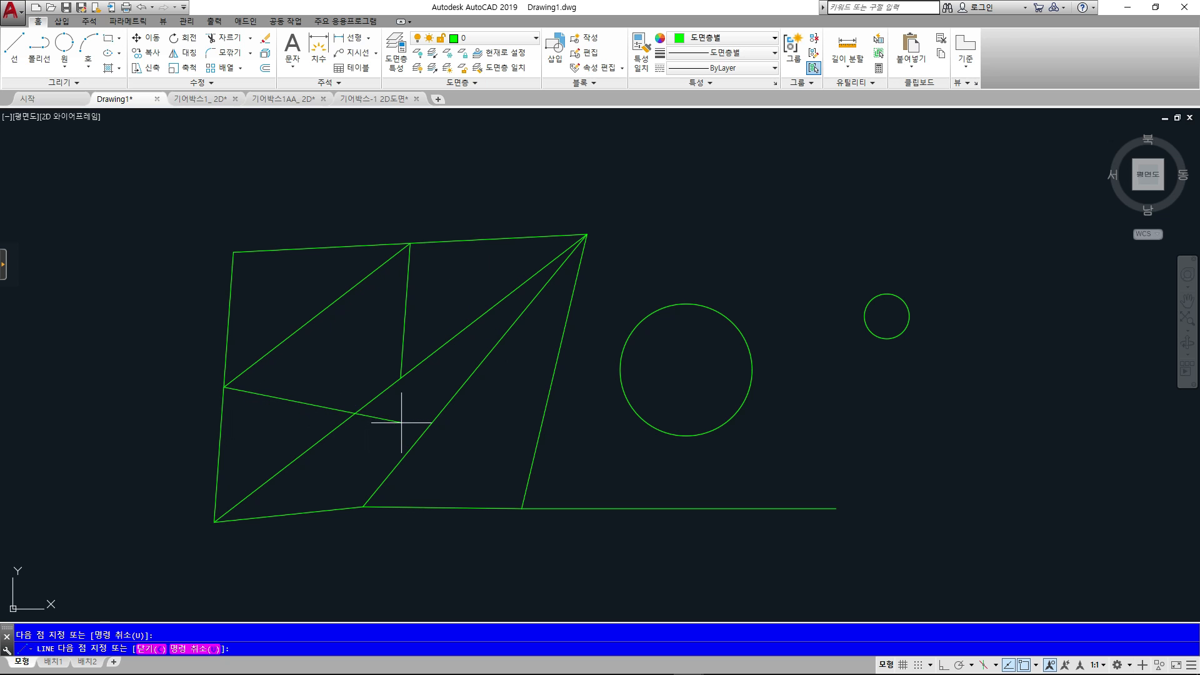
{"action": "left_click", "coordinate": [425, 426]}
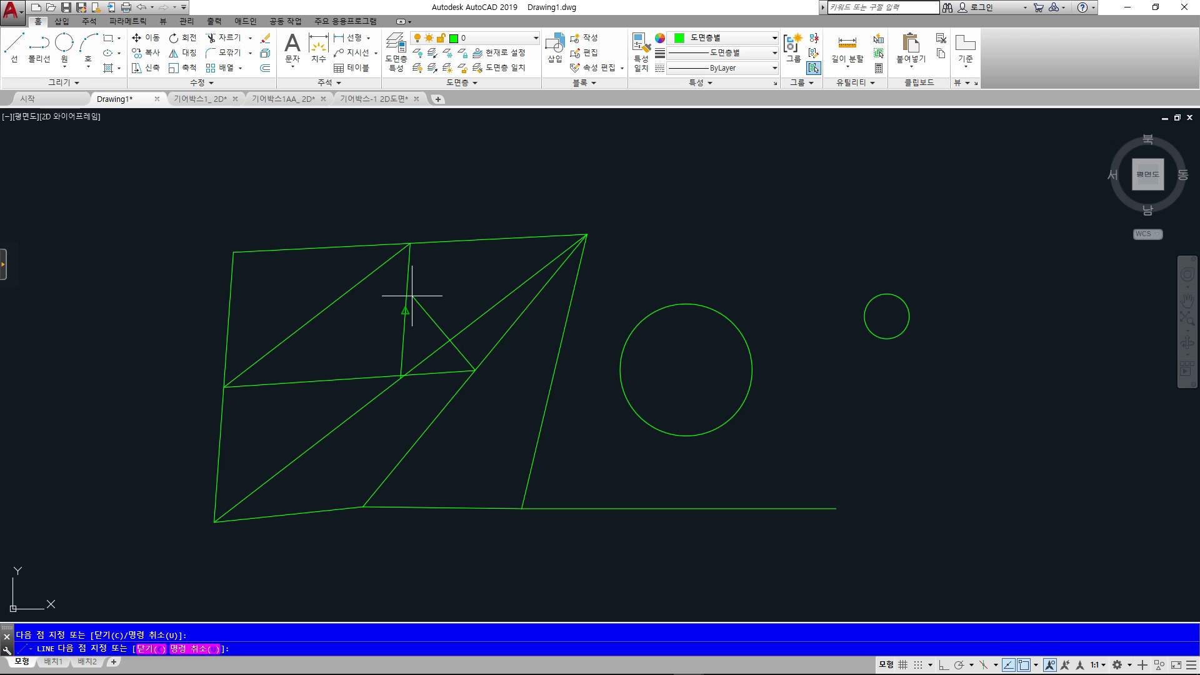
{"action": "left_click", "coordinate": [412, 295]}
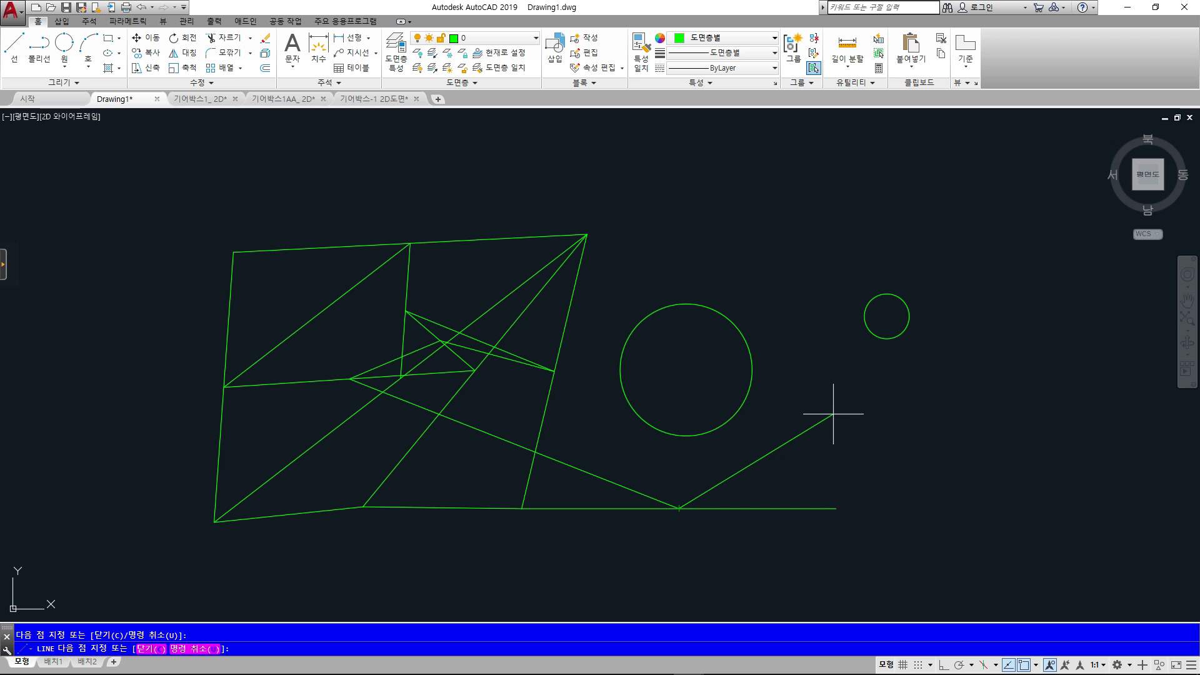
{"action": "key", "text": "Escape"}
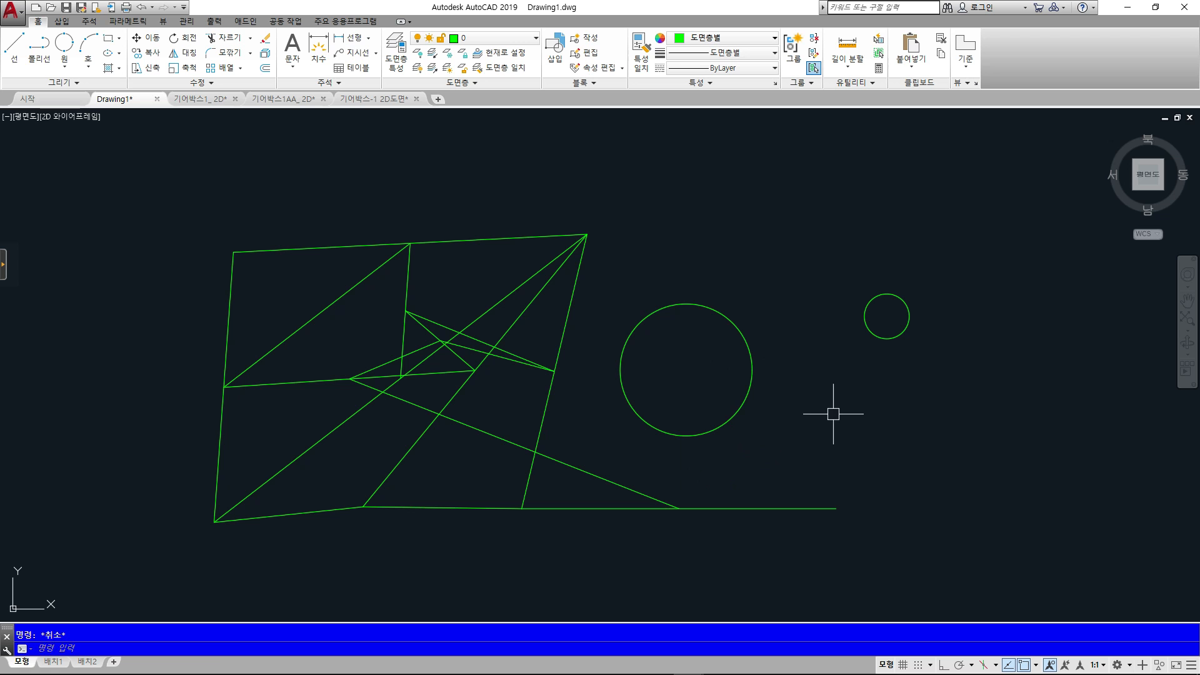
Switch the object snap mode from Midpoint to Center and draw a line between the centers of the two circles
{"action": "key", "text": "Return"}
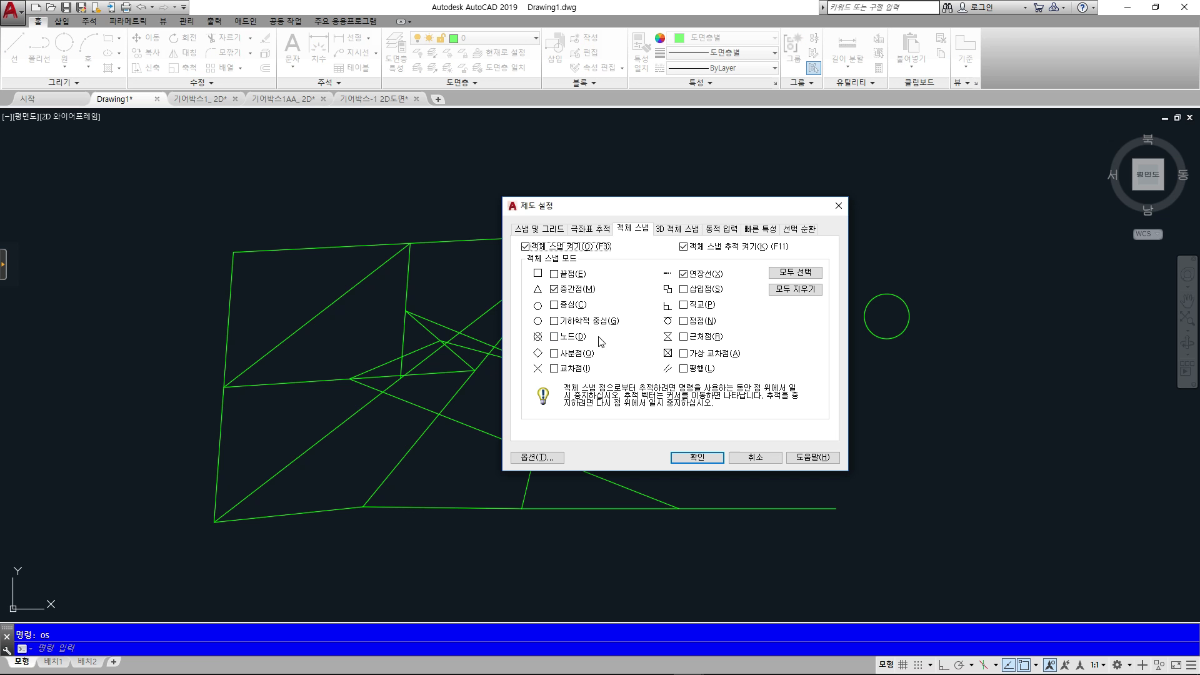
{"action": "left_click", "coordinate": [703, 461]}
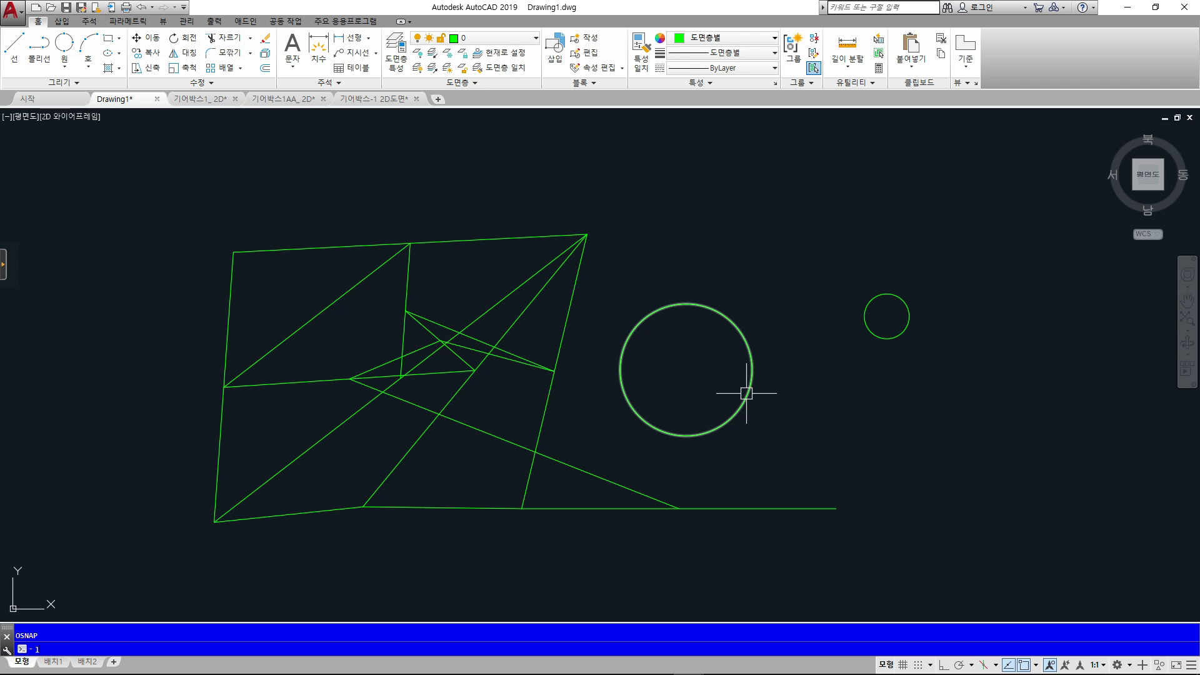
{"action": "key", "text": "Return"}
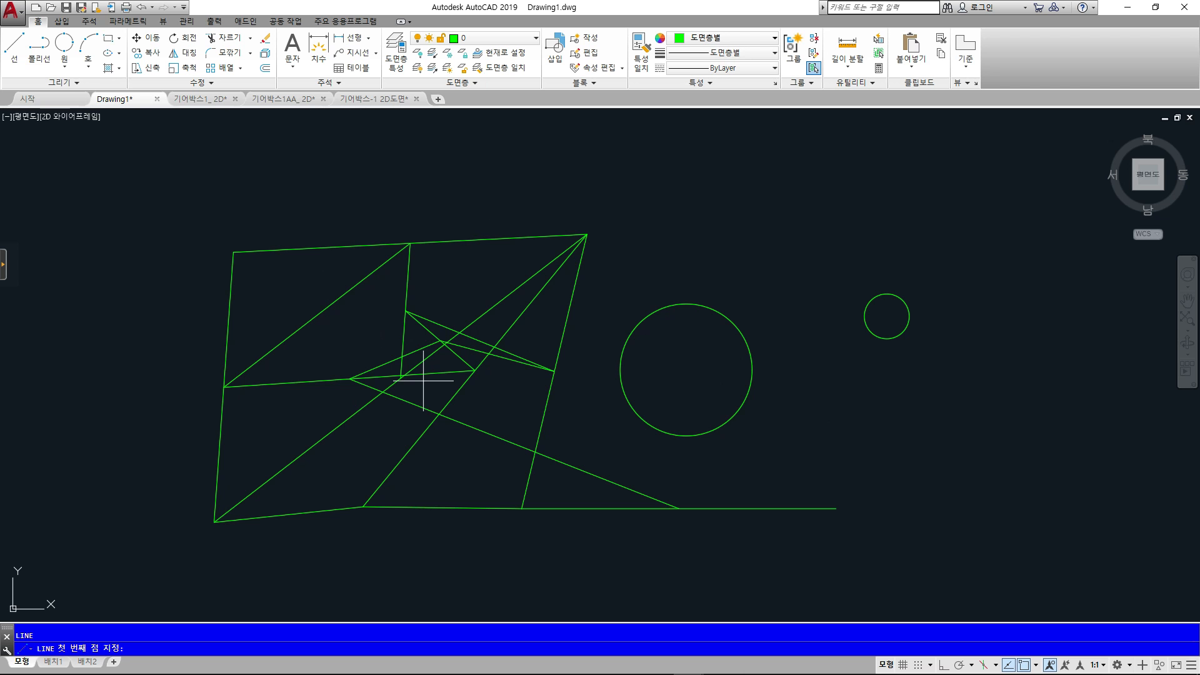
{"action": "left_click", "coordinate": [753, 368]}
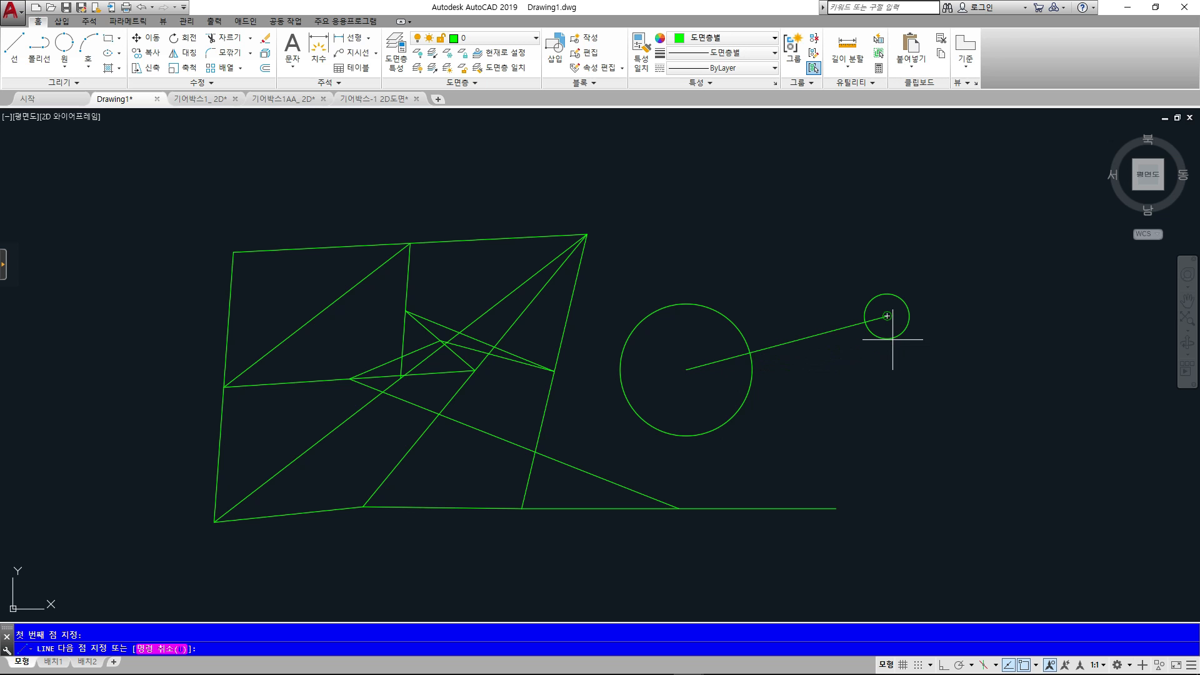
{"action": "left_click", "coordinate": [886, 316]}
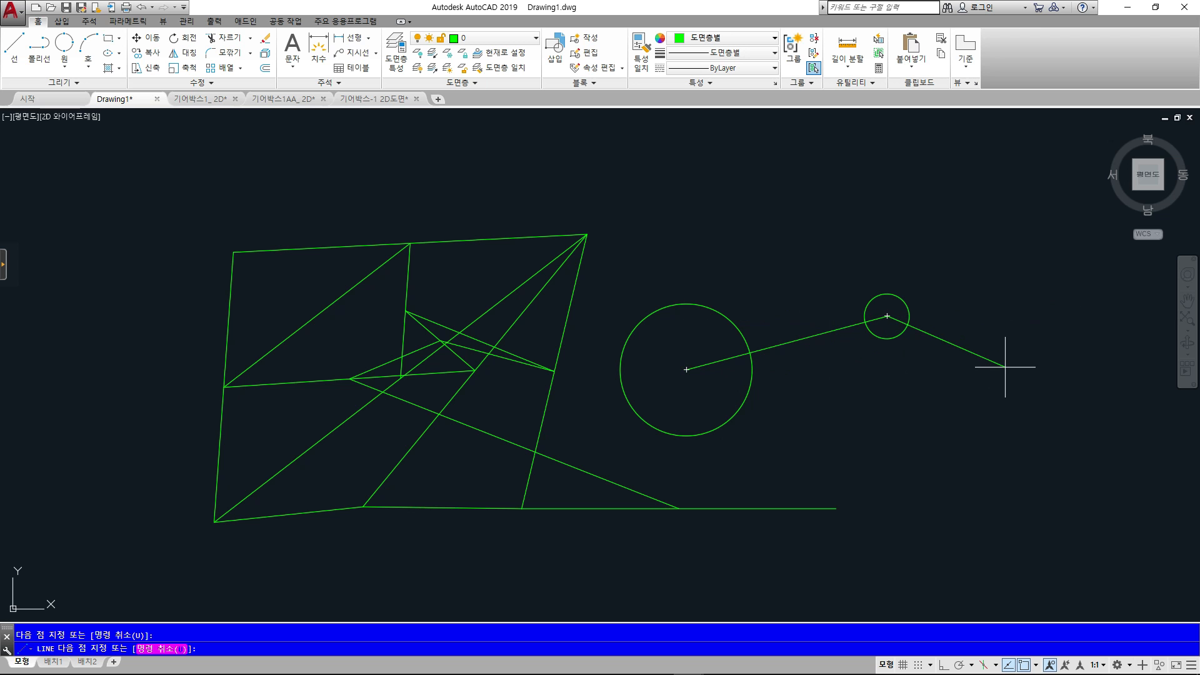
{"action": "key", "text": "Escape"}
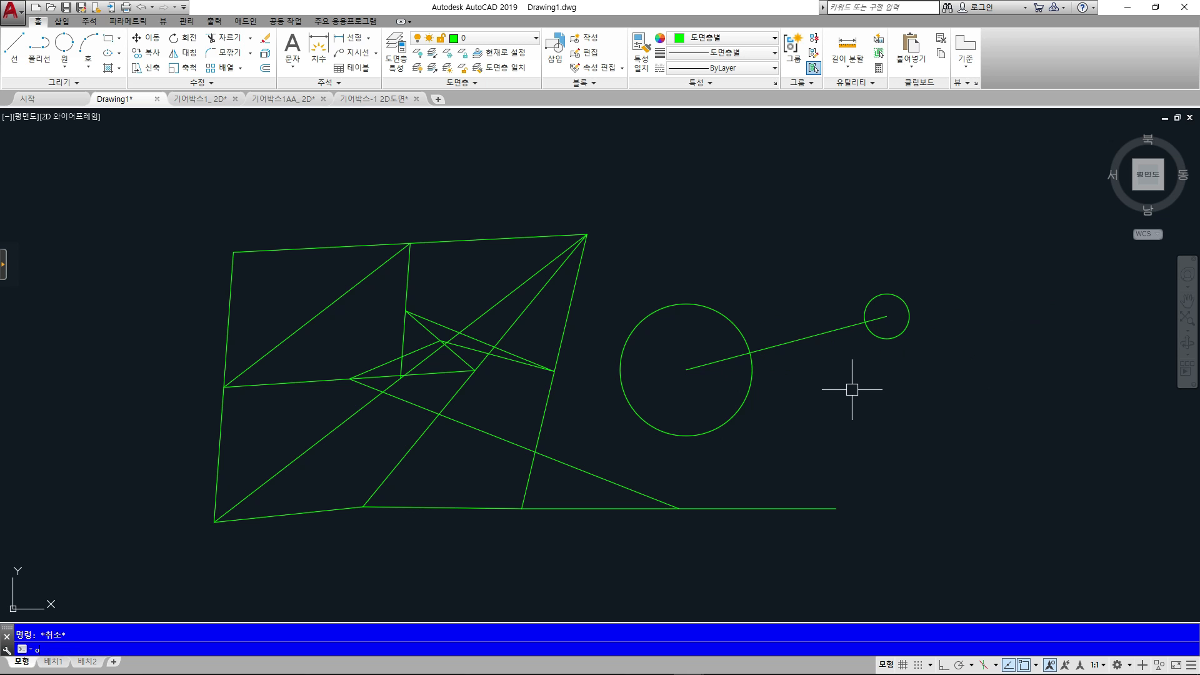
Turn off the Center object snap mode and turn on Quadrant
{"action": "type", "text": "os"}
{"action": "key", "text": "Return"}
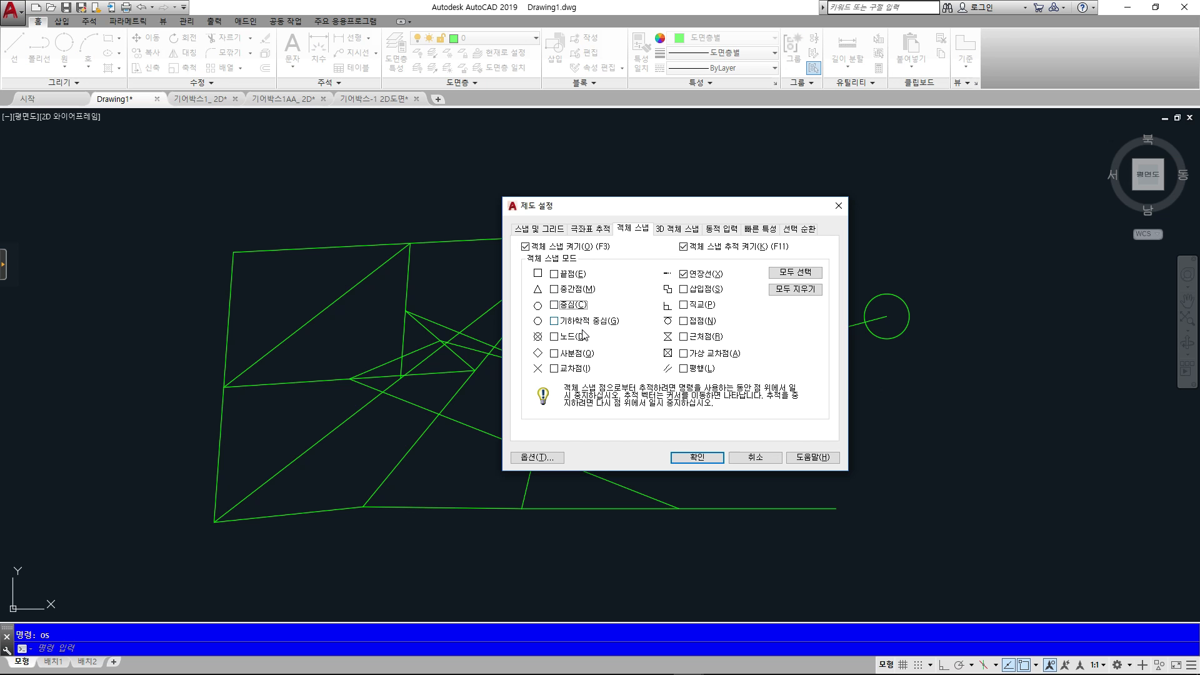
{"action": "left_click", "coordinate": [697, 458]}
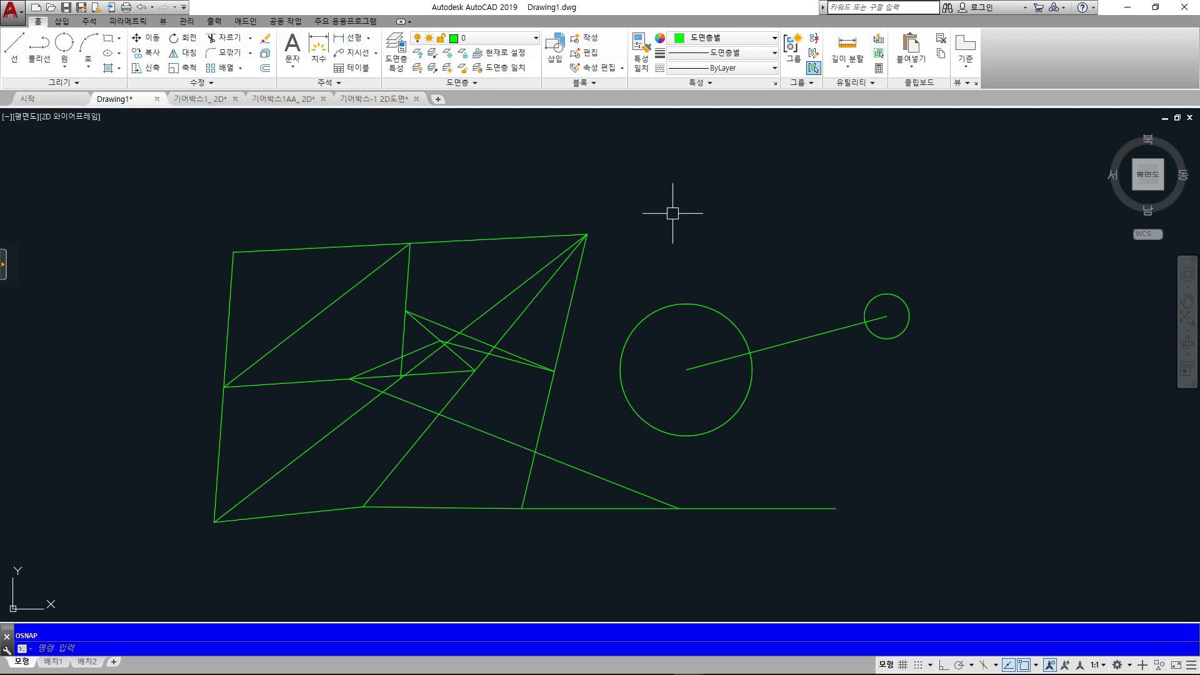
Draw a line from the large circle's top quadrant to the small circle's top quadrant
{"action": "type", "text": "l"}
{"action": "key", "text": "Return"}
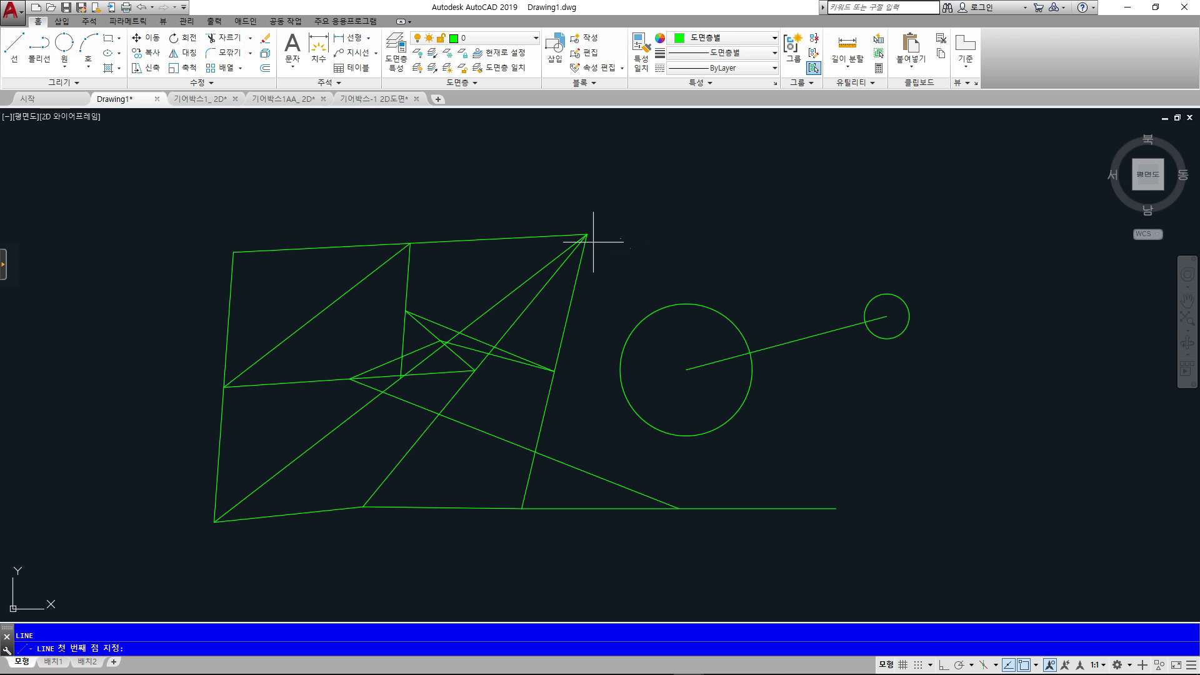
{"action": "left_click", "coordinate": [684, 304]}
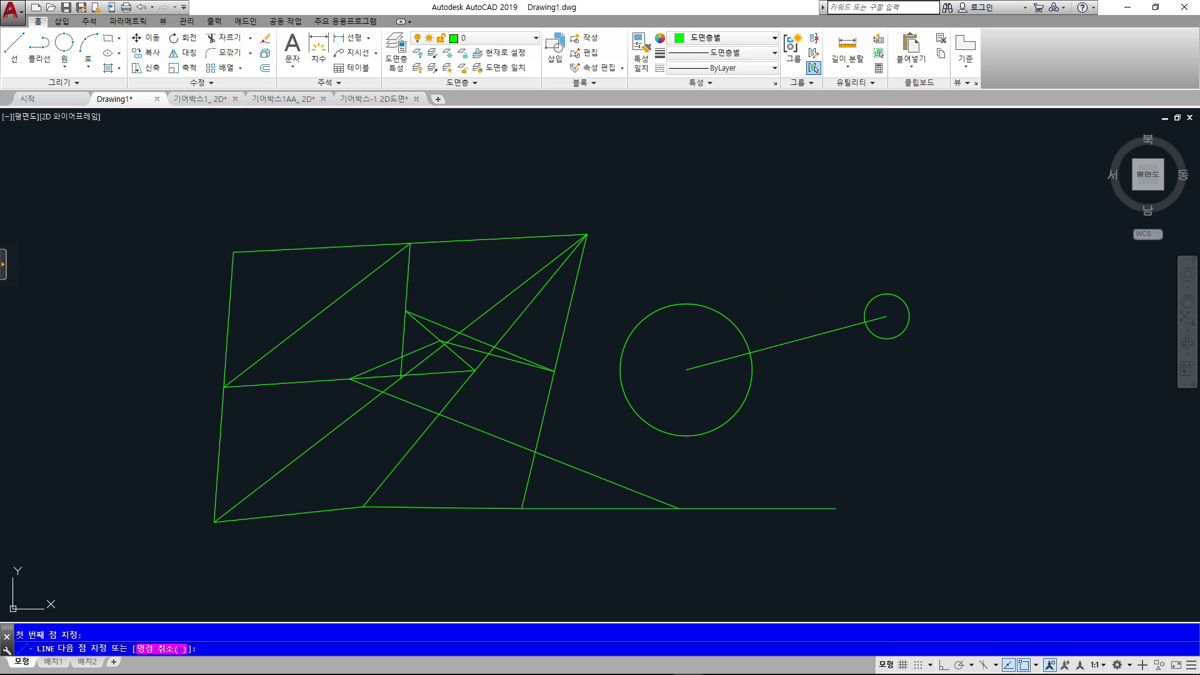
{"action": "left_click", "coordinate": [887, 294]}
{"action": "key", "text": "Return"}
{"action": "key", "text": "Return"}
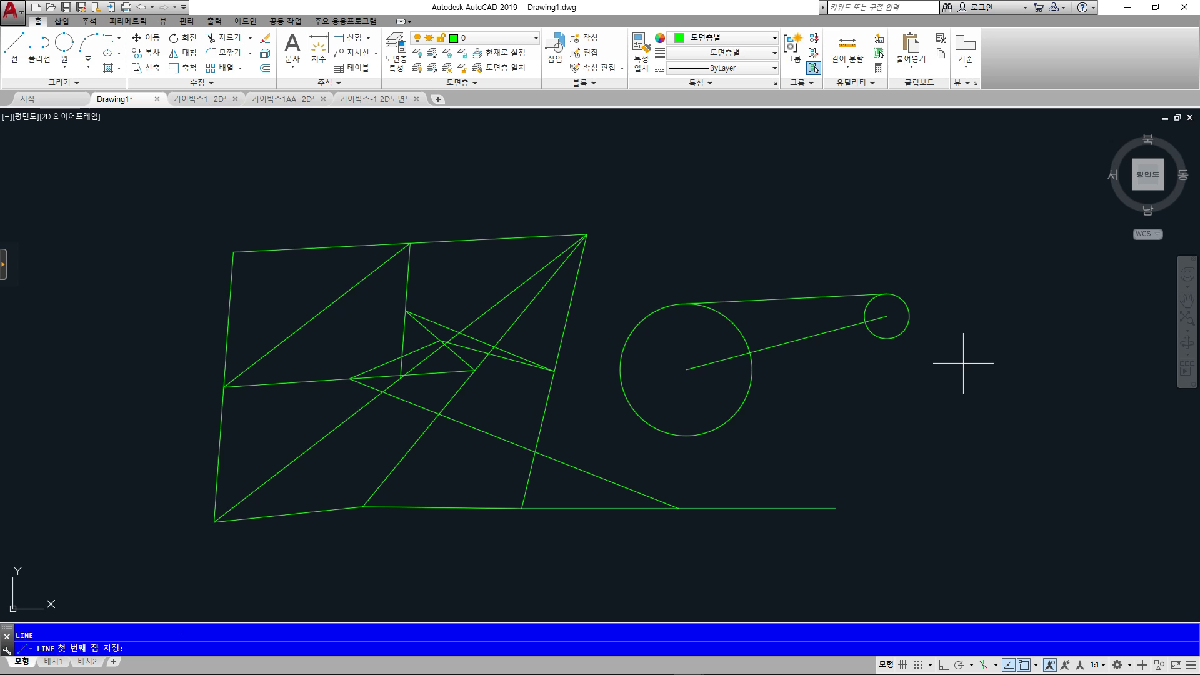
Draw a line between the circles' bottom quadrants and continue it as a diamond through the large circle's four quadrants
{"action": "left_click", "coordinate": [886, 338]}
{"action": "left_click", "coordinate": [686, 436]}
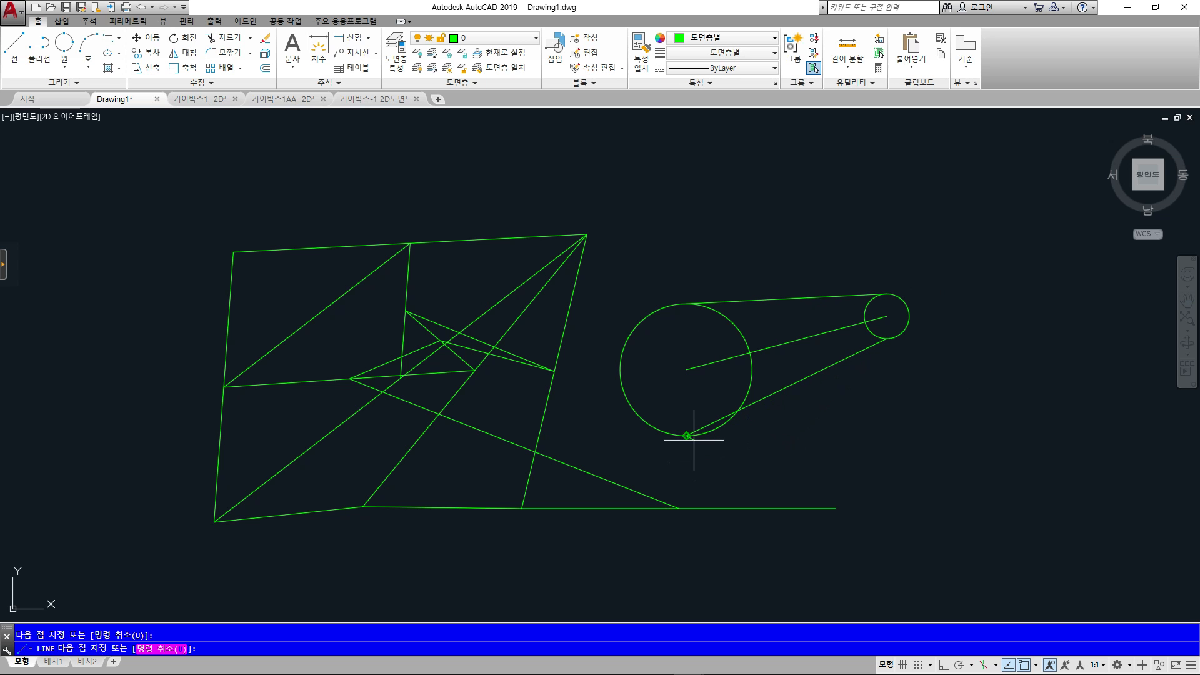
{"action": "left_click", "coordinate": [625, 379]}
{"action": "left_click", "coordinate": [686, 305]}
{"action": "left_click", "coordinate": [750, 364]}
{"action": "left_click", "coordinate": [687, 437]}
{"action": "key", "text": "Escape"}
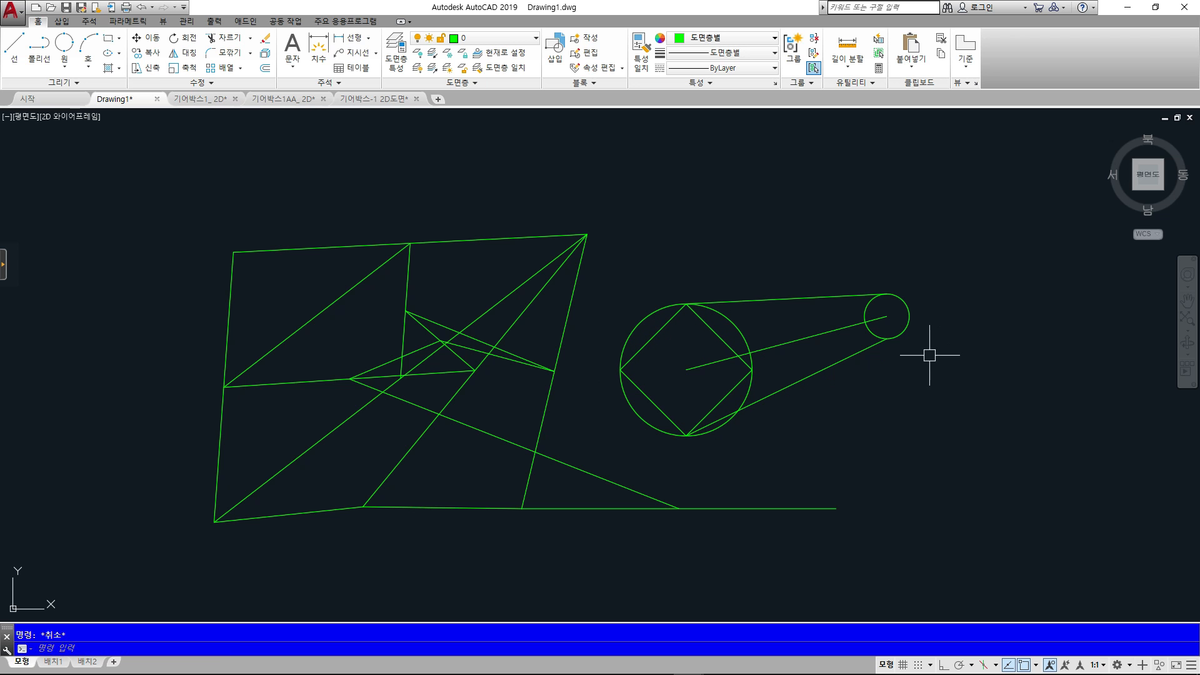
Turn off the Quadrant object snap mode and turn on Intersection
{"action": "scroll", "coordinate": [735, 311], "scroll_direction": "up", "scroll_amount": 6}
{"action": "scroll", "coordinate": [782, 319], "scroll_direction": "down", "scroll_amount": 6}
{"action": "middle_click_drag", "start_coordinate": [850, 317], "coordinate": [762, 322]}
{"action": "type", "text": "os"}
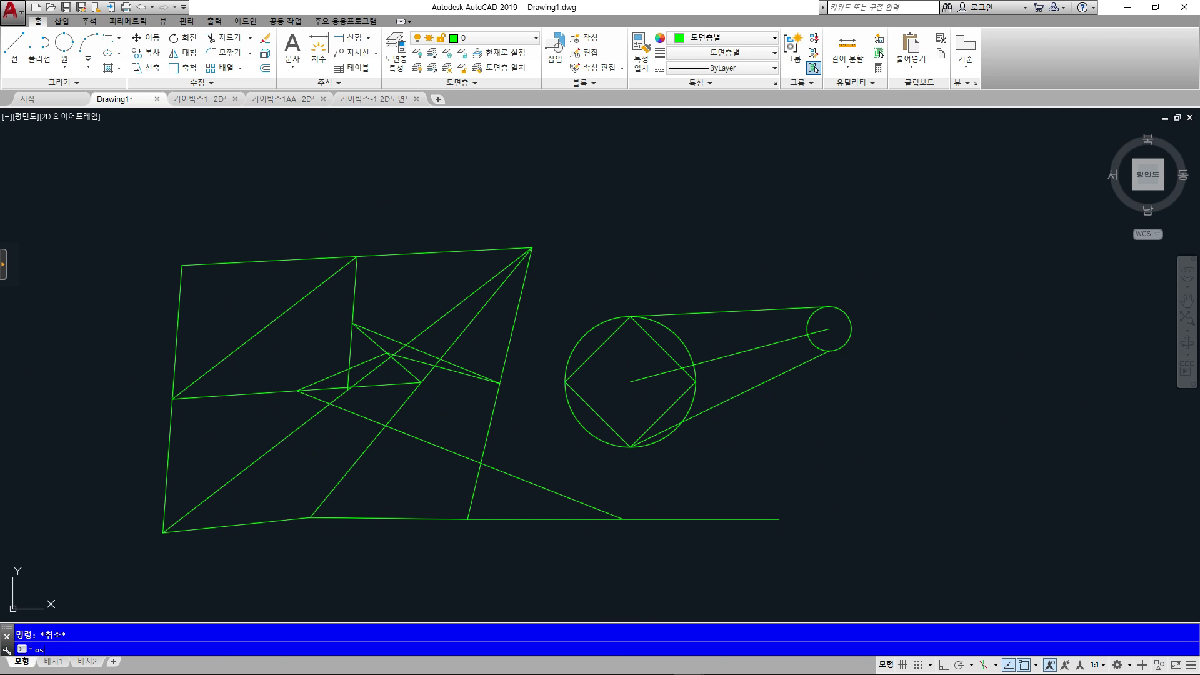
{"action": "key", "text": "Return"}
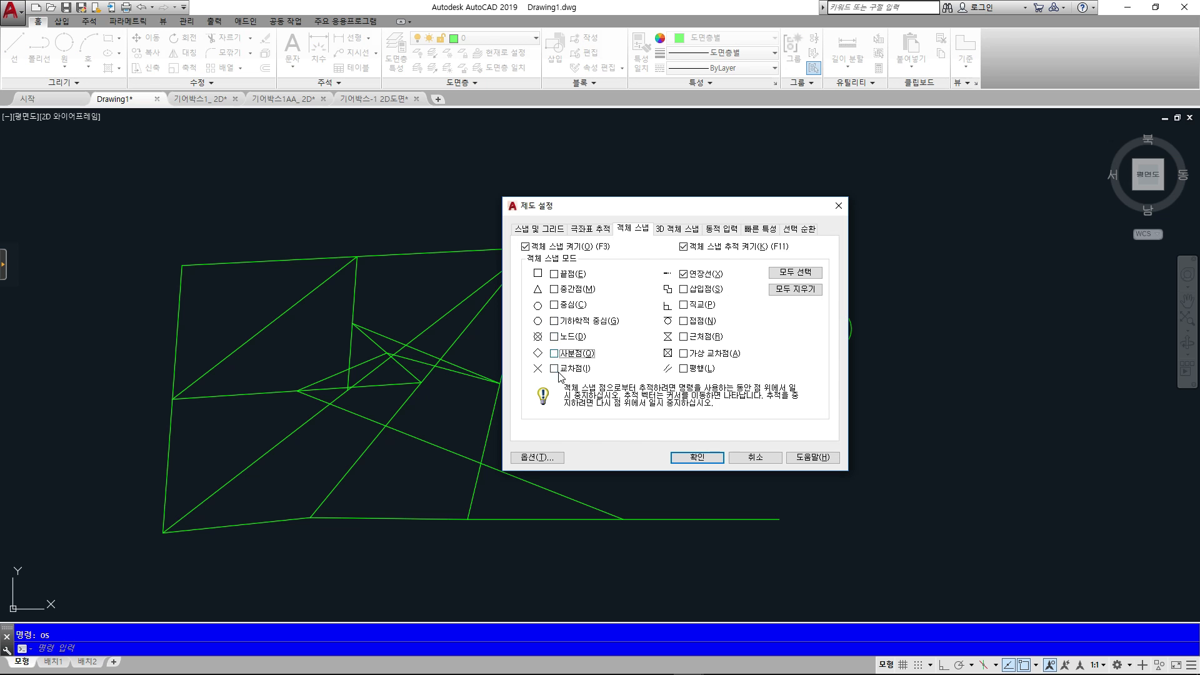
{"action": "left_click", "coordinate": [694, 455]}
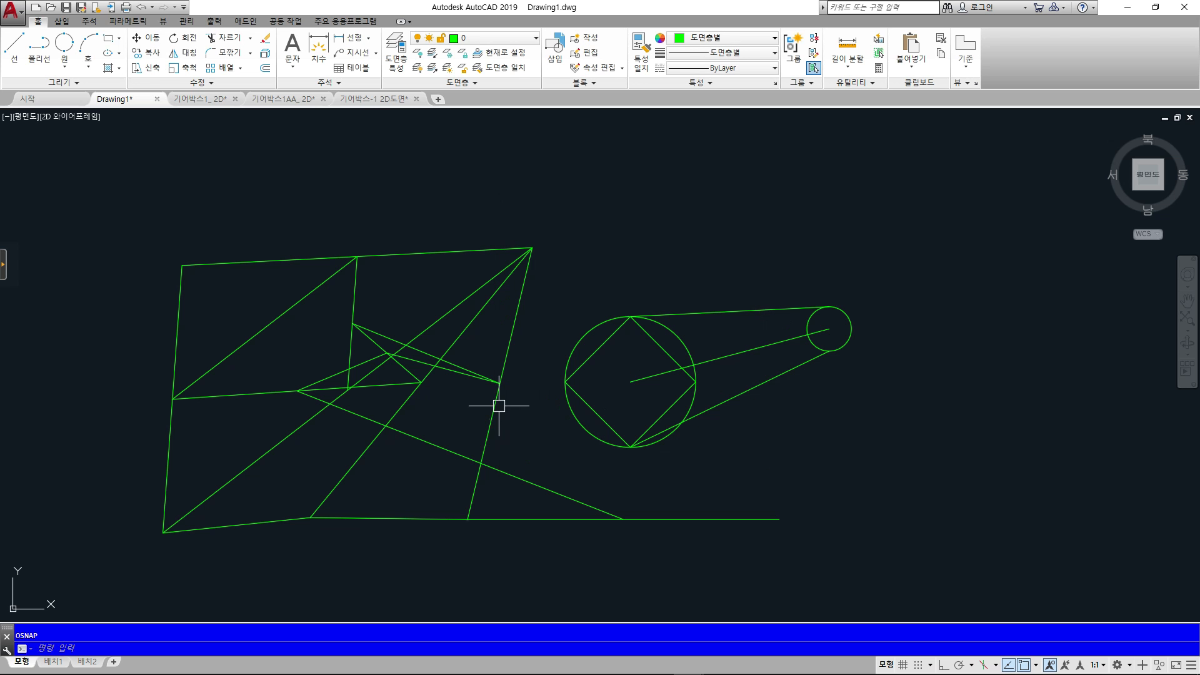
Draw a line from the intersection of the centre line and the large circle to the quadrilateral's upper-right corner
{"action": "type", "text": "l"}
{"action": "key", "text": "space"}
{"action": "scroll", "coordinate": [657, 280], "scroll_direction": "up", "scroll_amount": 6}
{"action": "mouse_move", "coordinate": [452, 359]}
{"action": "middle_mouse_down"}
{"action": "mouse_move", "coordinate": [595, 305]}
{"action": "mouse_move", "coordinate": [643, 271]}
{"action": "mouse_move", "coordinate": [399, 254]}
{"action": "middle_mouse_up"}
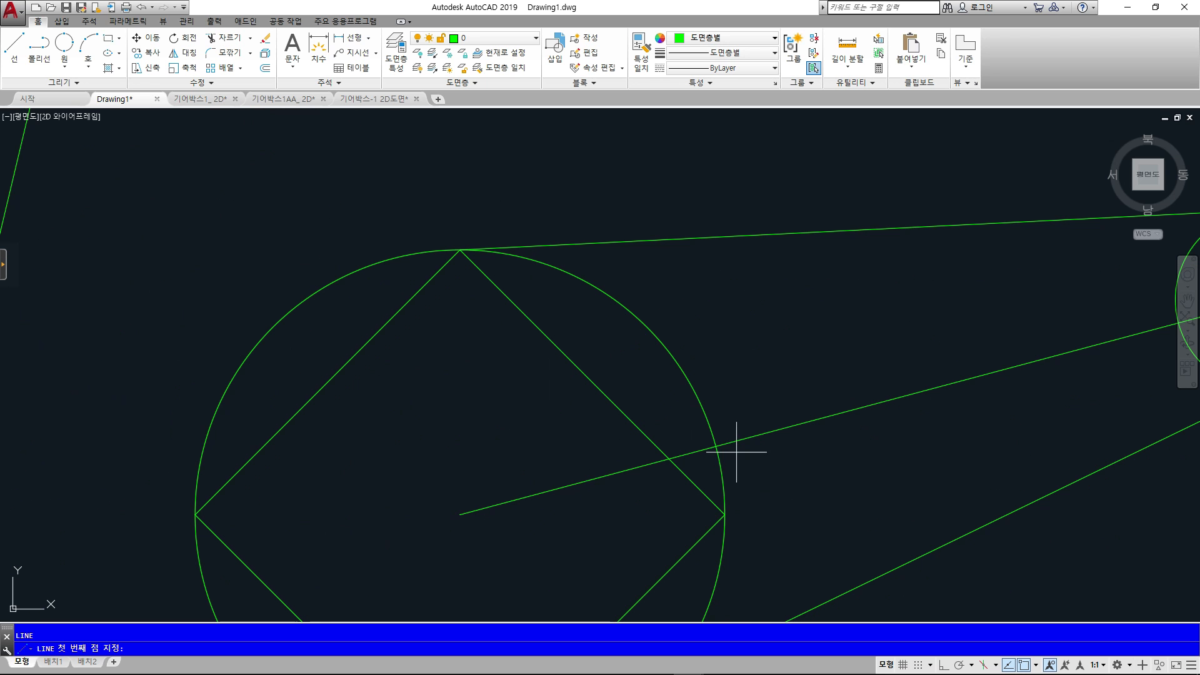
{"action": "left_click", "coordinate": [716, 445]}
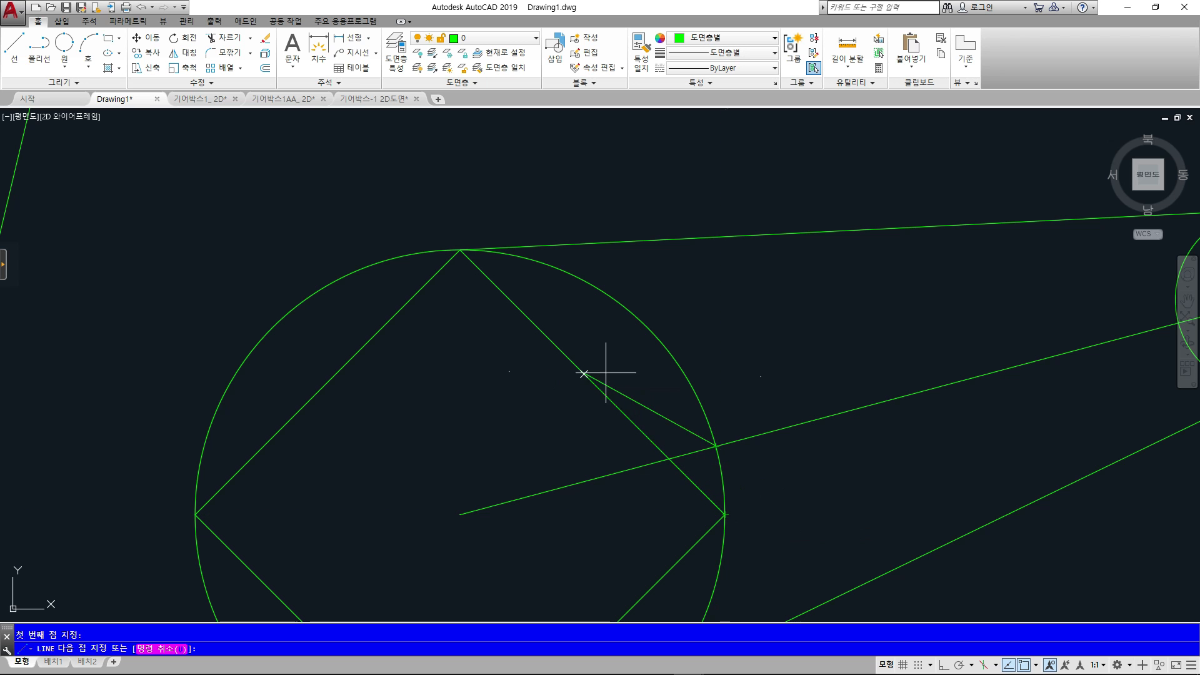
{"action": "scroll", "coordinate": [824, 381], "scroll_direction": "down", "scroll_amount": 3}
{"action": "scroll", "coordinate": [956, 353], "scroll_direction": "up", "scroll_amount": 4}
{"action": "scroll", "coordinate": [906, 432], "scroll_direction": "down", "scroll_amount": 1}
{"action": "scroll", "coordinate": [801, 447], "scroll_direction": "down", "scroll_amount": 3}
{"action": "middle_click_drag", "start_coordinate": [572, 426], "coordinate": [960, 358]}
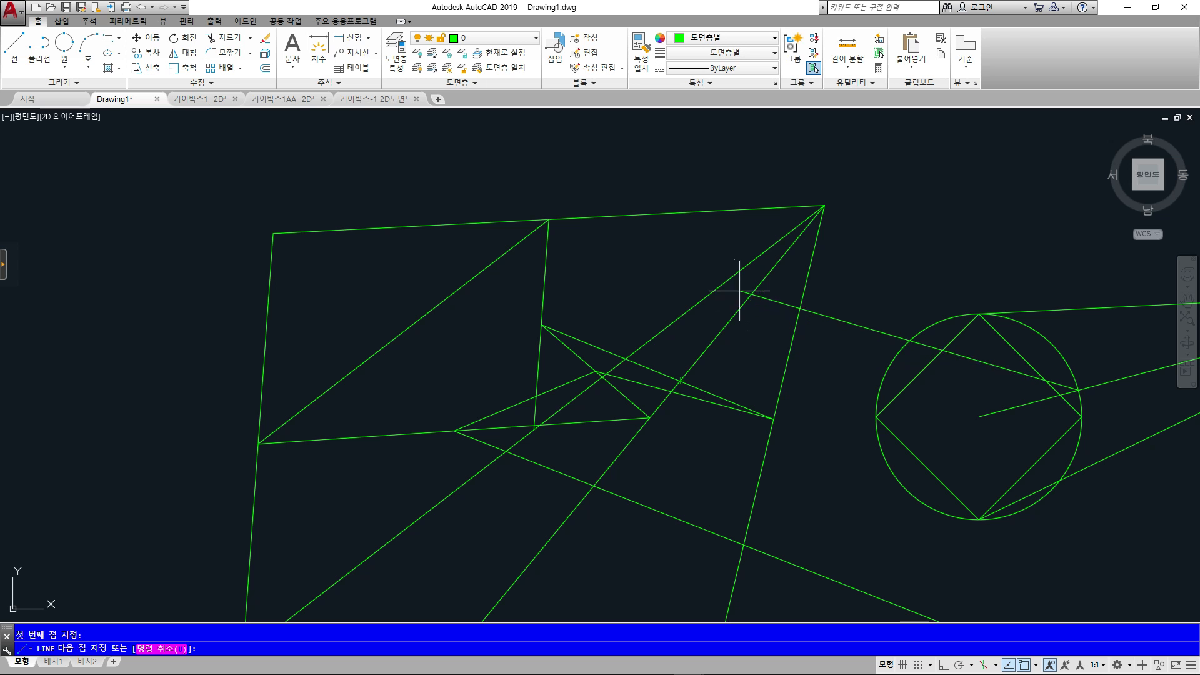
{"action": "scroll", "coordinate": [817, 206], "scroll_direction": "up", "scroll_amount": 3}
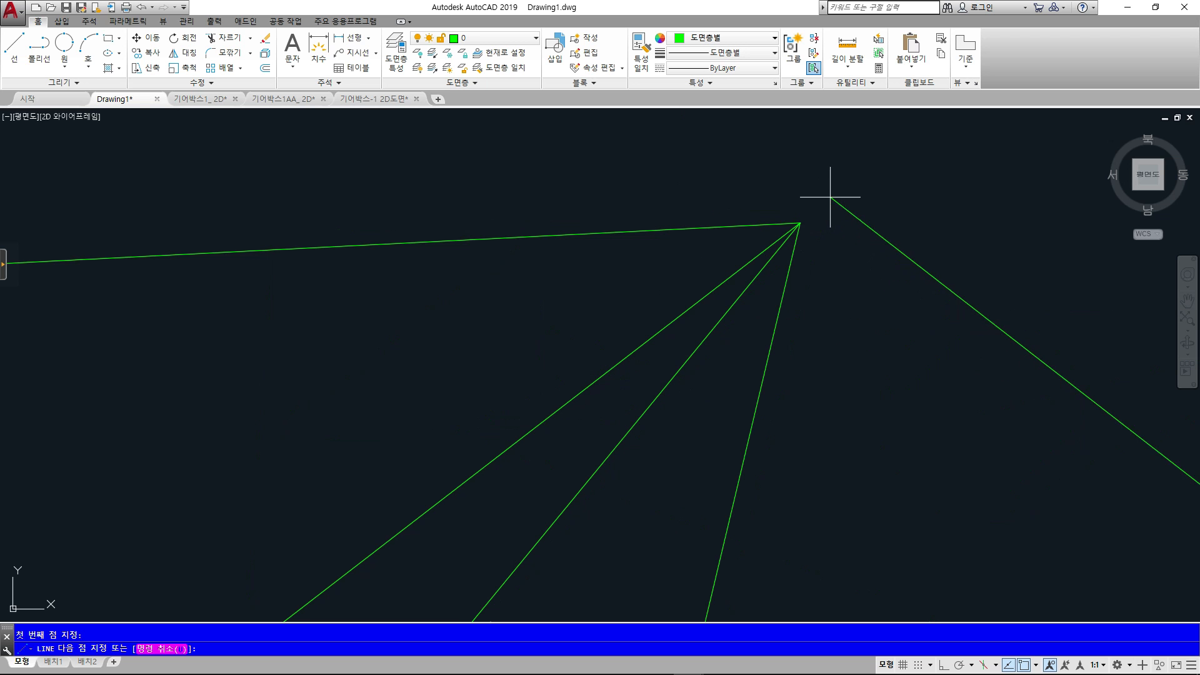
{"action": "left_click", "coordinate": [799, 223]}
{"action": "scroll", "coordinate": [656, 482], "scroll_direction": "down", "scroll_amount": 3}
{"action": "scroll", "coordinate": [729, 326], "scroll_direction": "down", "scroll_amount": 1}
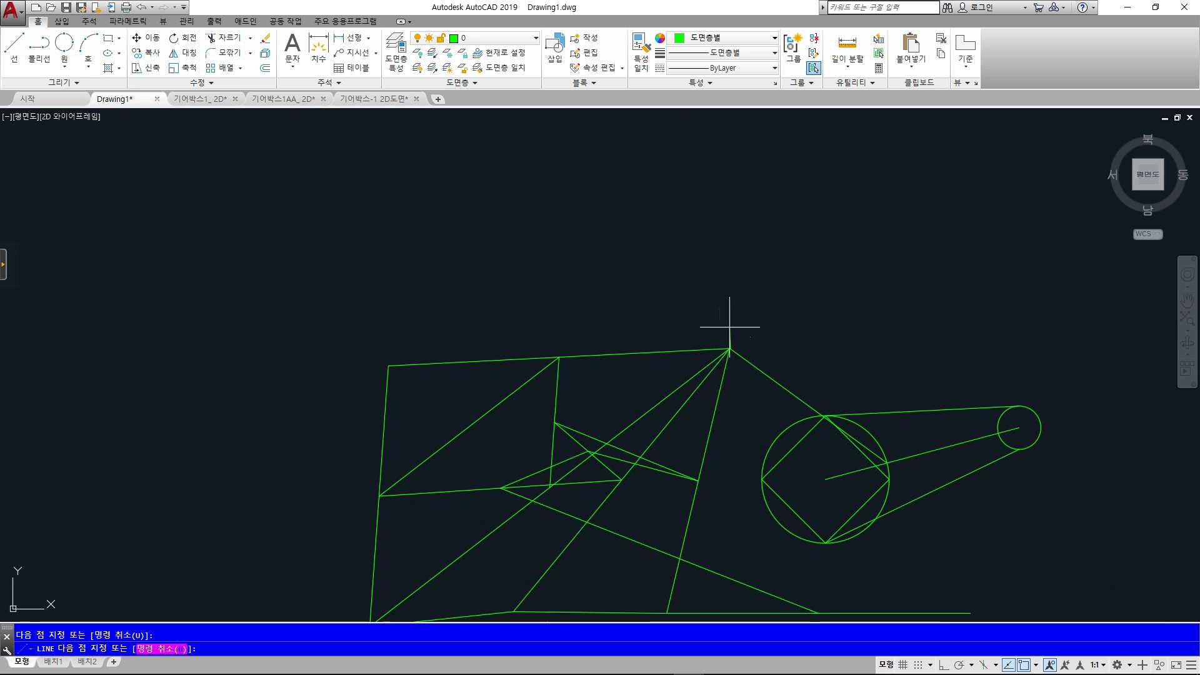
{"action": "key", "text": "Escape"}
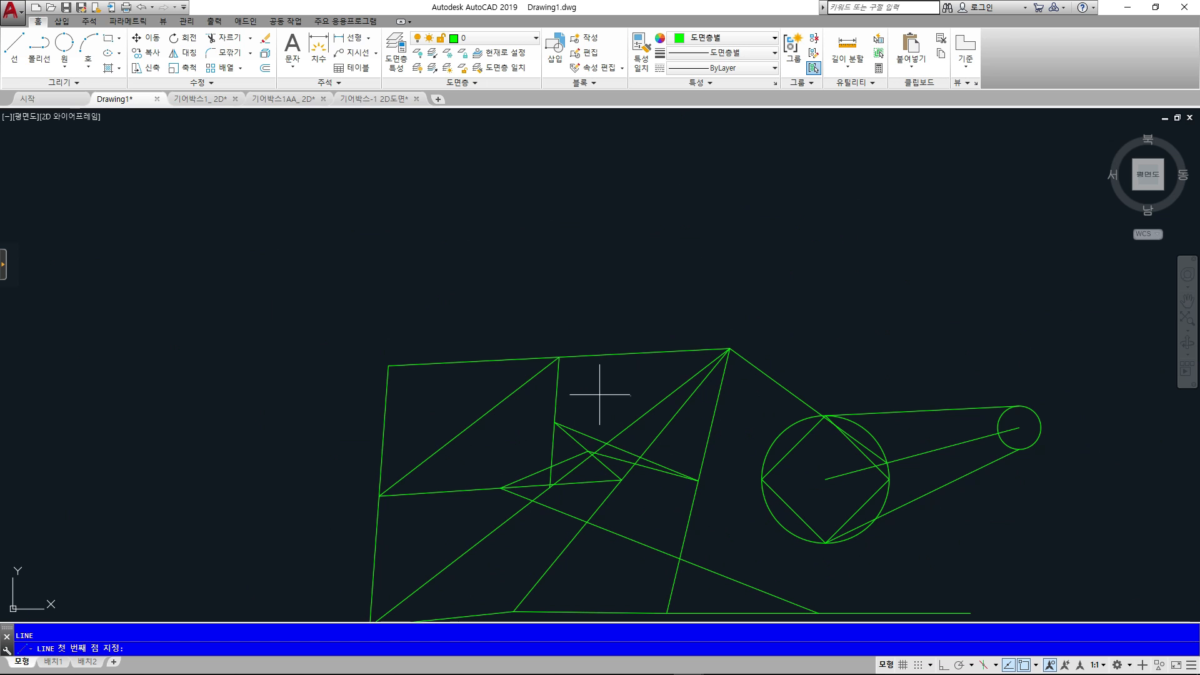
Draw connected line segments through three intersections of the crossing lines inside the quadrilateral
{"action": "scroll", "coordinate": [594, 397], "scroll_direction": "up", "scroll_amount": 4}
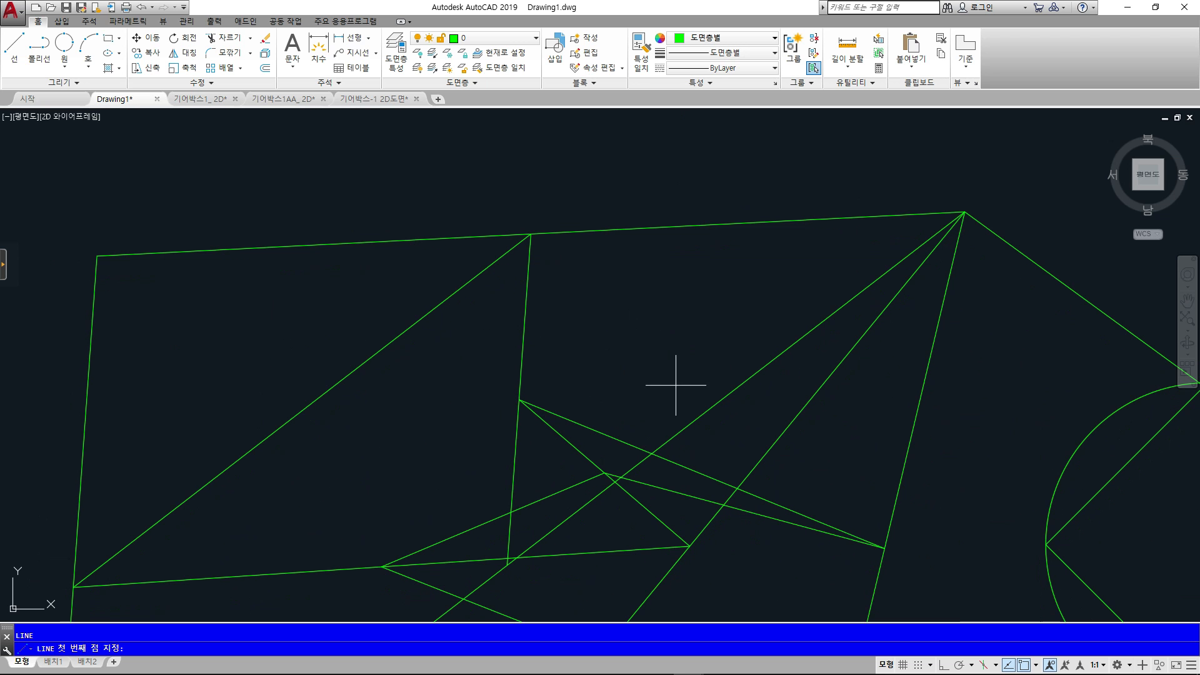
{"action": "left_click", "coordinate": [652, 452]}
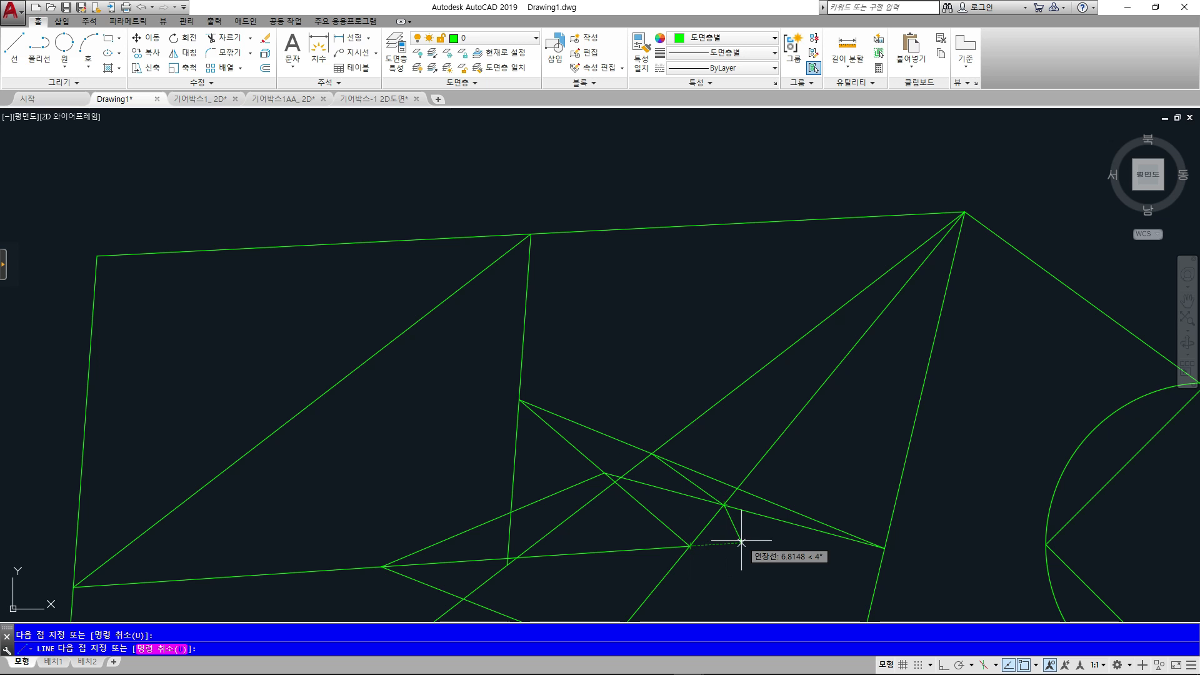
{"action": "scroll", "coordinate": [515, 559], "scroll_direction": "up", "scroll_amount": 6}
{"action": "left_click", "coordinate": [386, 406]}
{"action": "key", "text": "Escape"}
{"action": "scroll", "coordinate": [614, 486], "scroll_direction": "down", "scroll_amount": 6}
{"action": "middle_click_drag", "start_coordinate": [652, 455], "coordinate": [627, 422]}
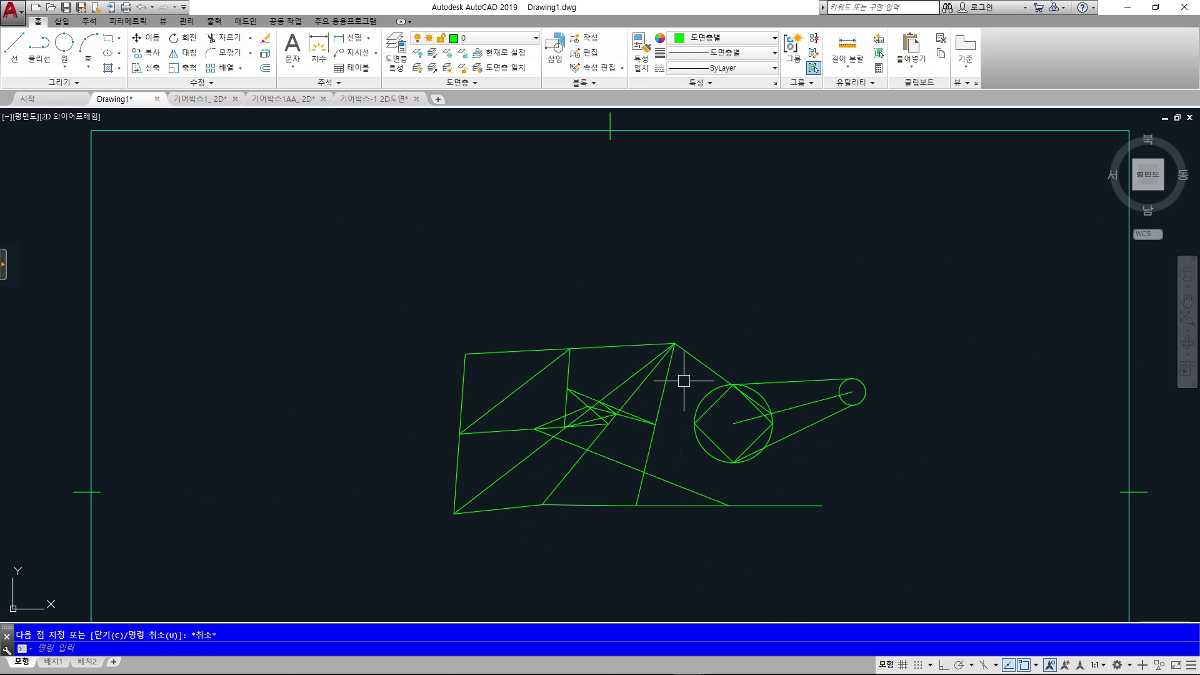
Turn off the Intersection object snap mode and turn on Perpendicular
{"action": "scroll", "coordinate": [709, 338], "scroll_direction": "up", "scroll_amount": 2}
{"action": "type", "text": "o"}
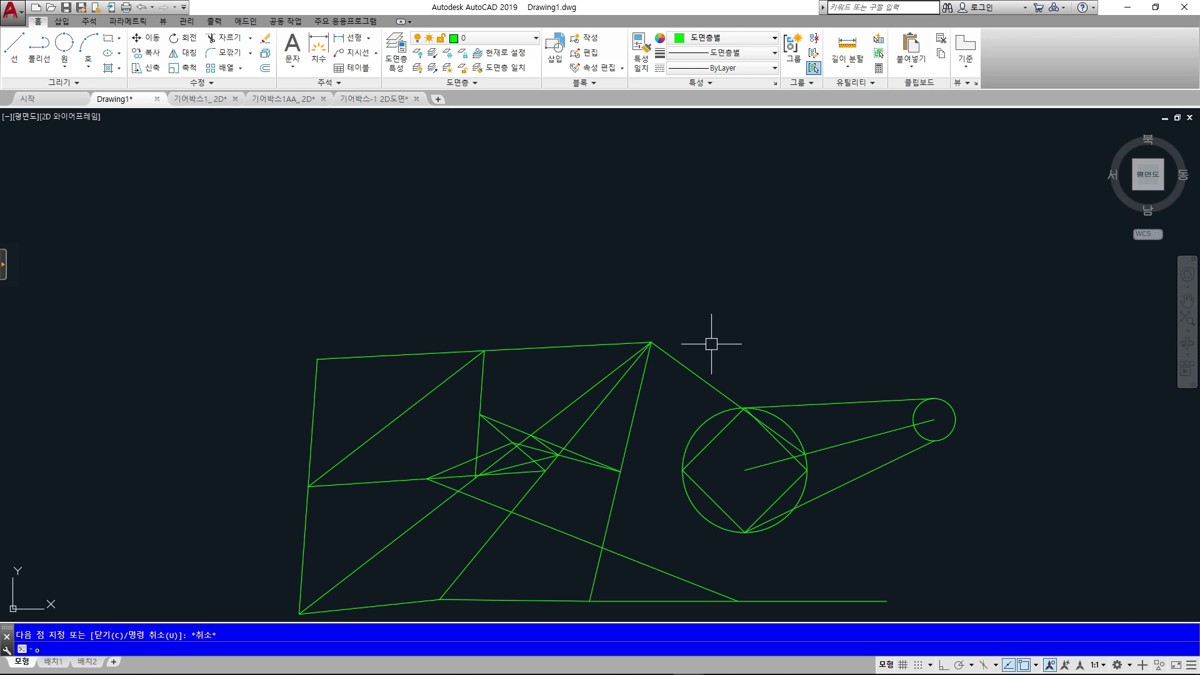
{"action": "type", "text": "s"}
{"action": "key", "text": "Return"}
{"action": "left_click", "coordinate": [575, 370]}
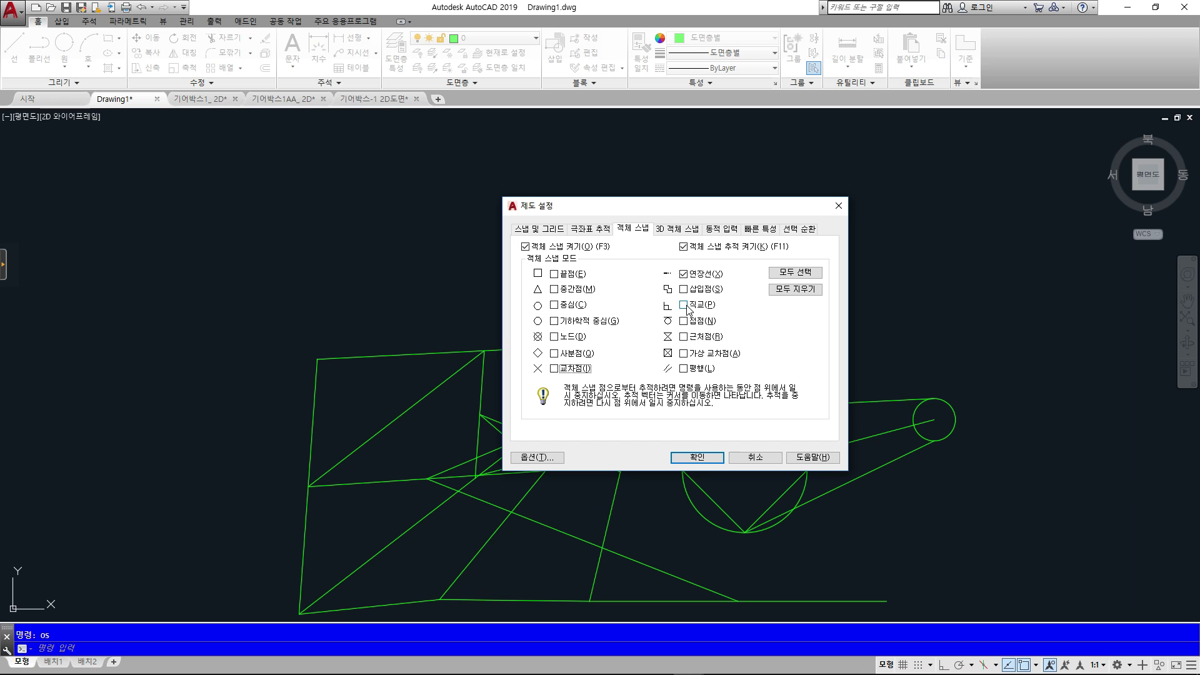
{"action": "left_click", "coordinate": [686, 306]}
{"action": "left_click", "coordinate": [698, 458]}
{"action": "left_click", "coordinate": [698, 457]}
Draw a line from a free point below the quadrilateral perpendicular to its long diagonal
{"action": "middle_click_drag", "start_coordinate": [541, 346], "coordinate": [694, 269]}
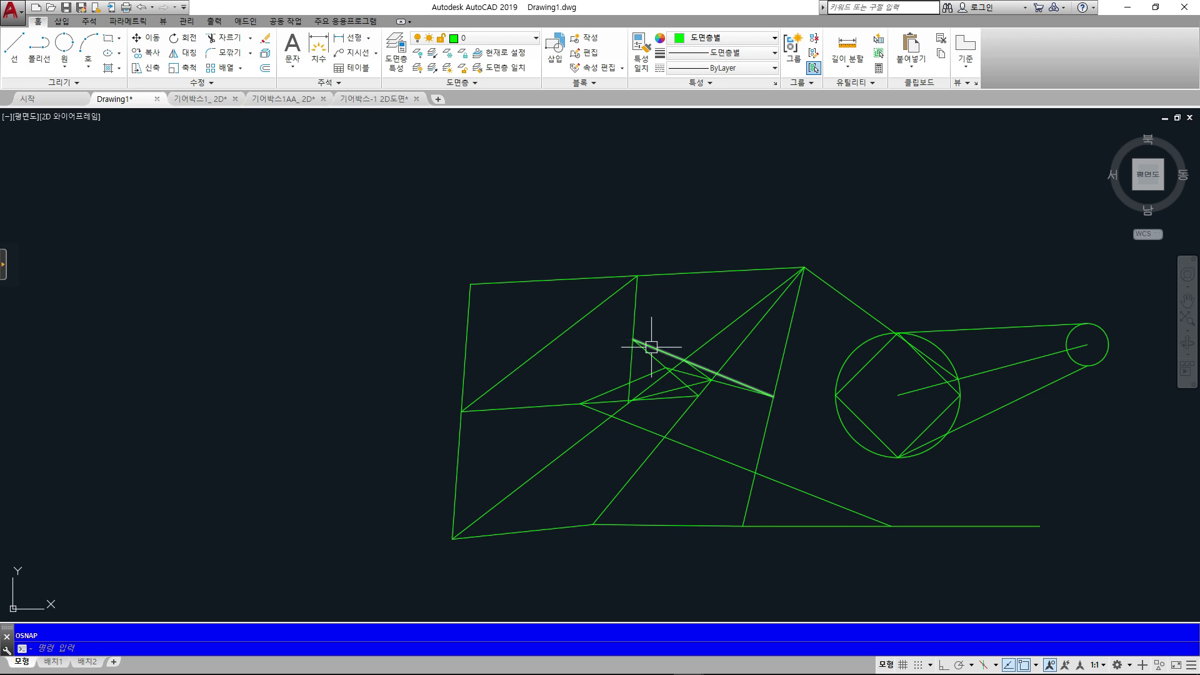
{"action": "middle_click_drag", "start_coordinate": [1121, 419], "coordinate": [838, 400]}
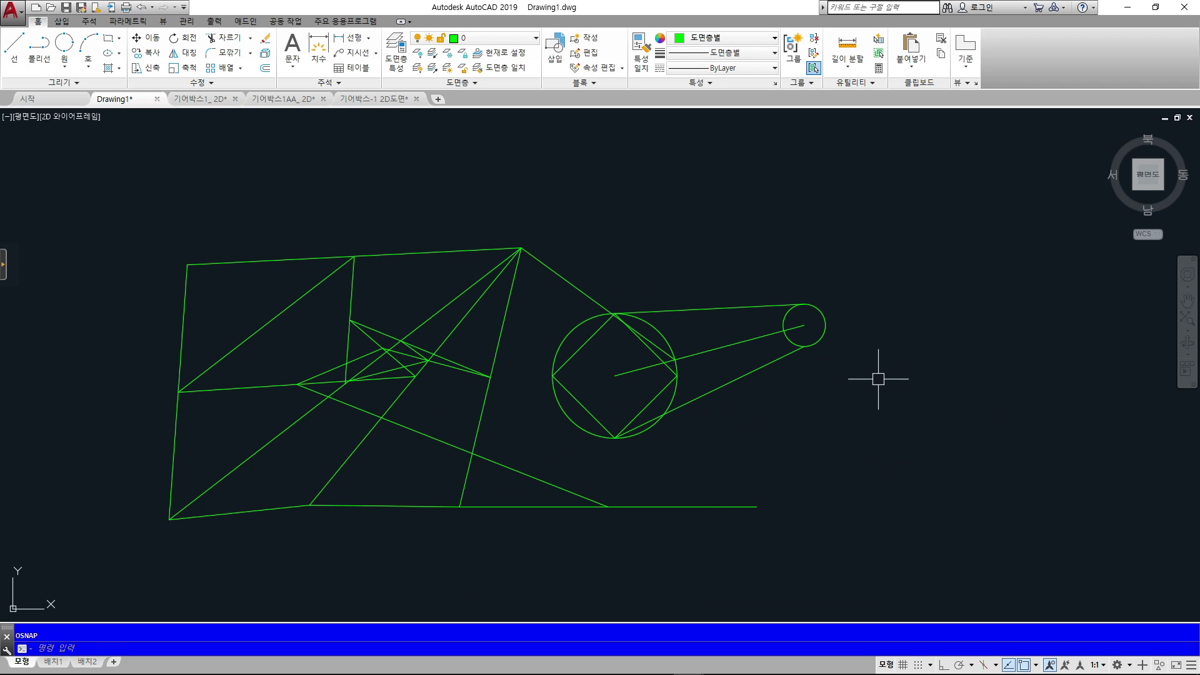
{"action": "middle_click_drag", "start_coordinate": [339, 428], "coordinate": [642, 329]}
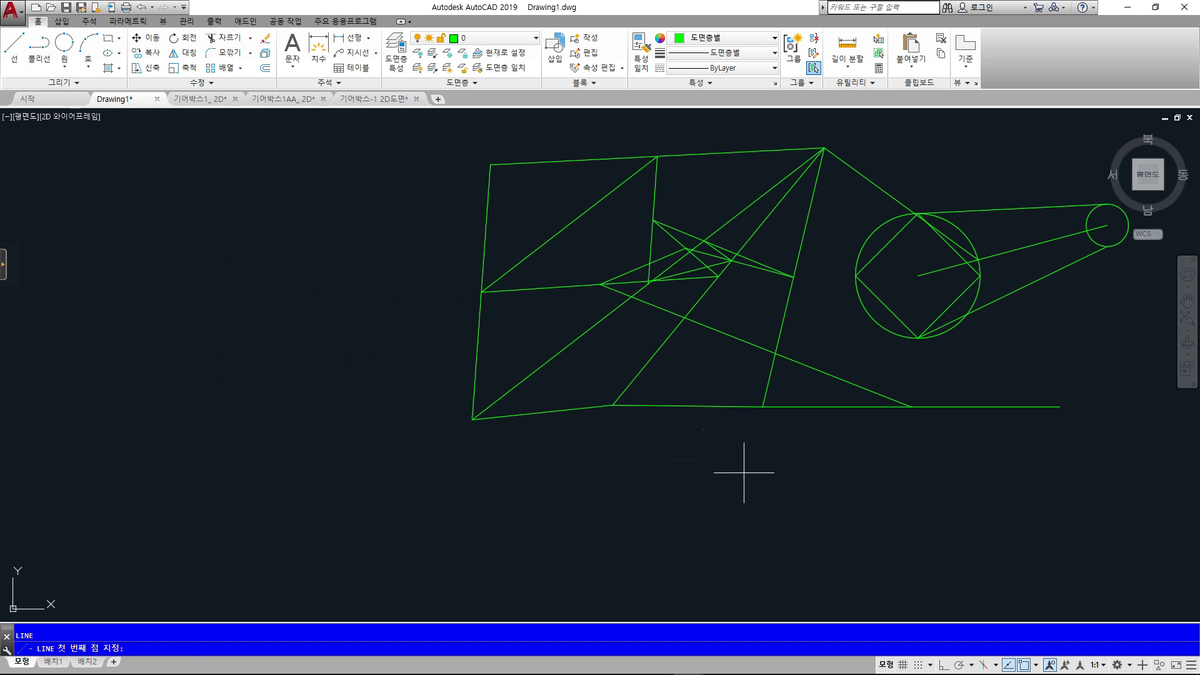
{"action": "left_click", "coordinate": [785, 522]}
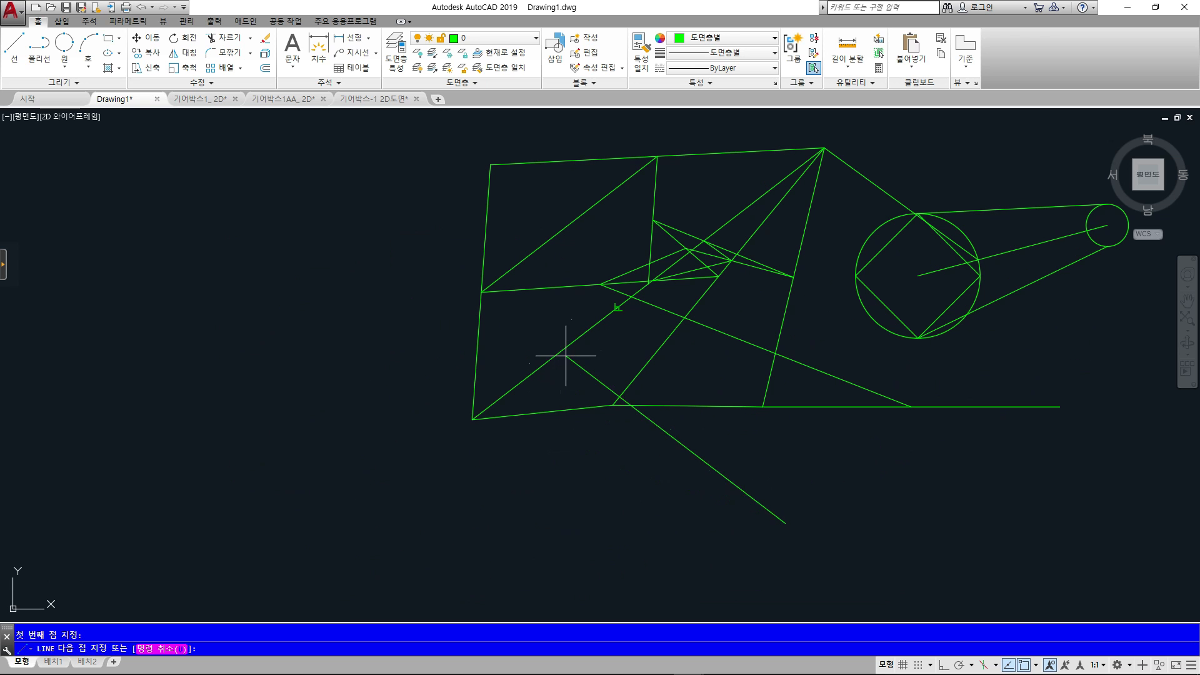
{"action": "left_click", "coordinate": [618, 307]}
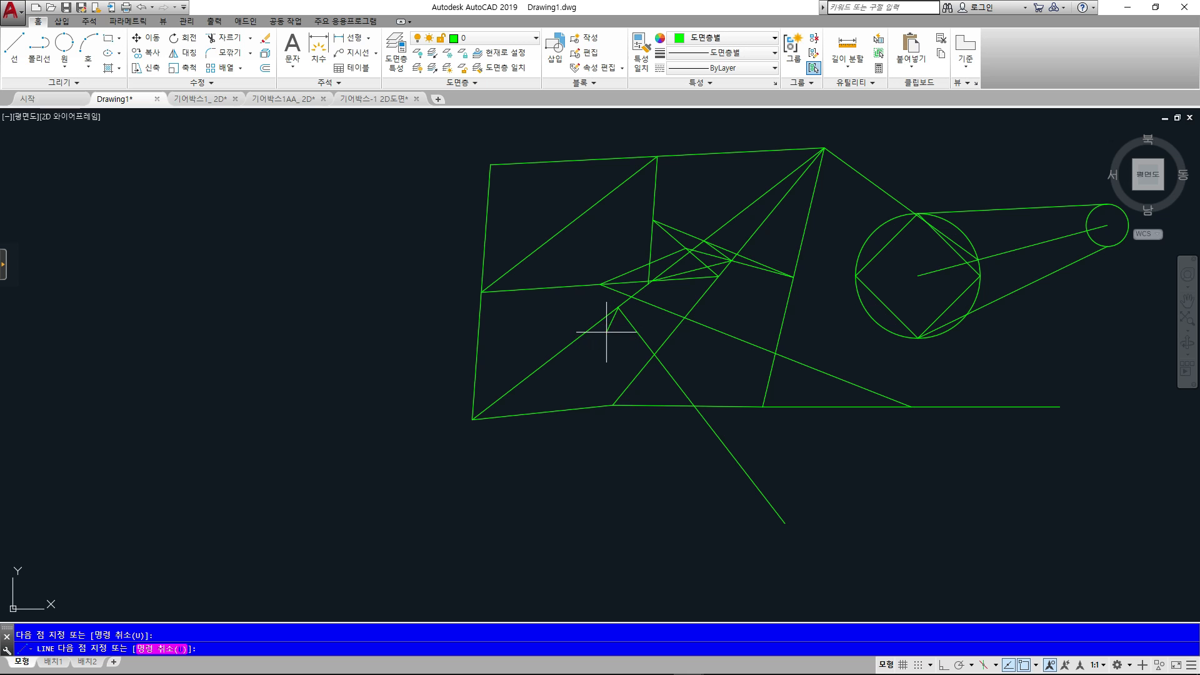
{"action": "left_click_drag", "start_coordinate": [571, 336], "coordinate": [580, 358]}
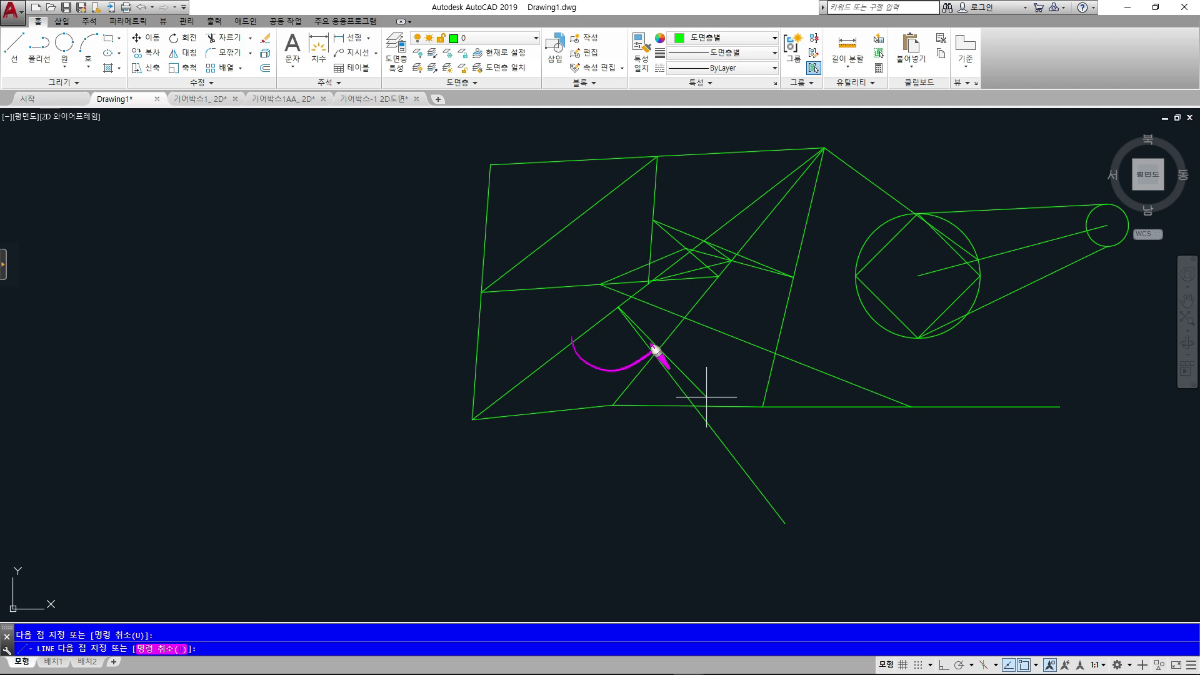
{"action": "key", "text": "Escape"}
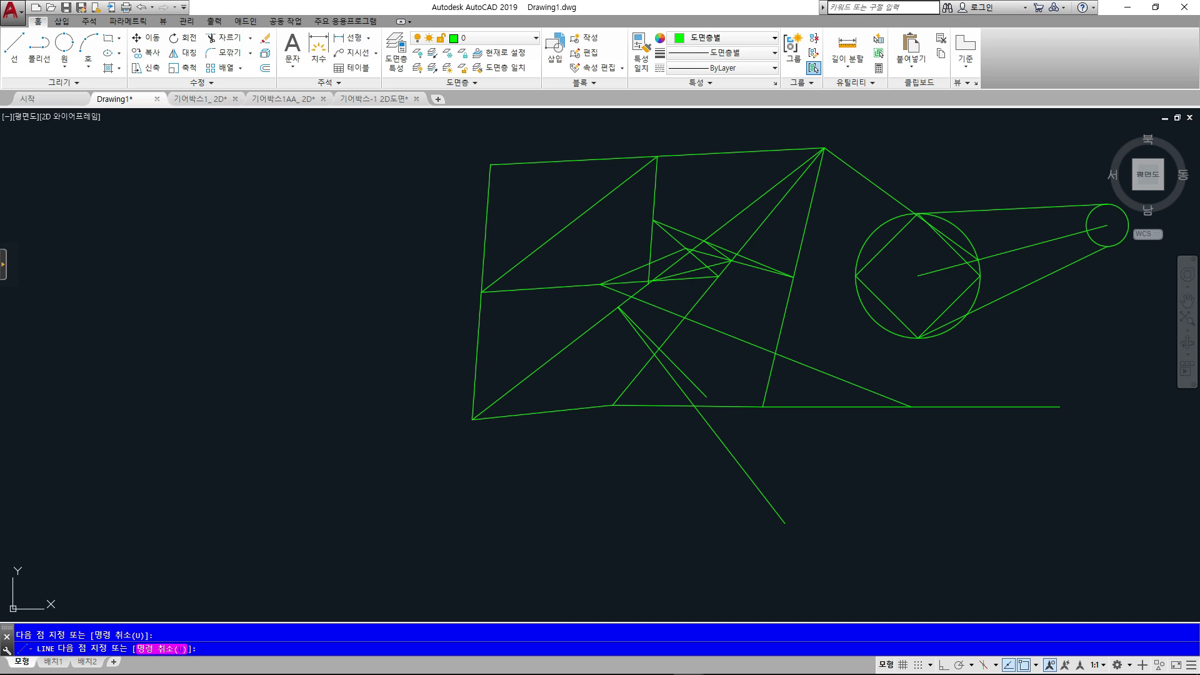
{"action": "key", "text": "Escape"}
Draw a free line sloping down to the right in the empty area left of the quadrilateral
{"action": "middle_click_drag", "start_coordinate": [445, 402], "coordinate": [661, 481]}
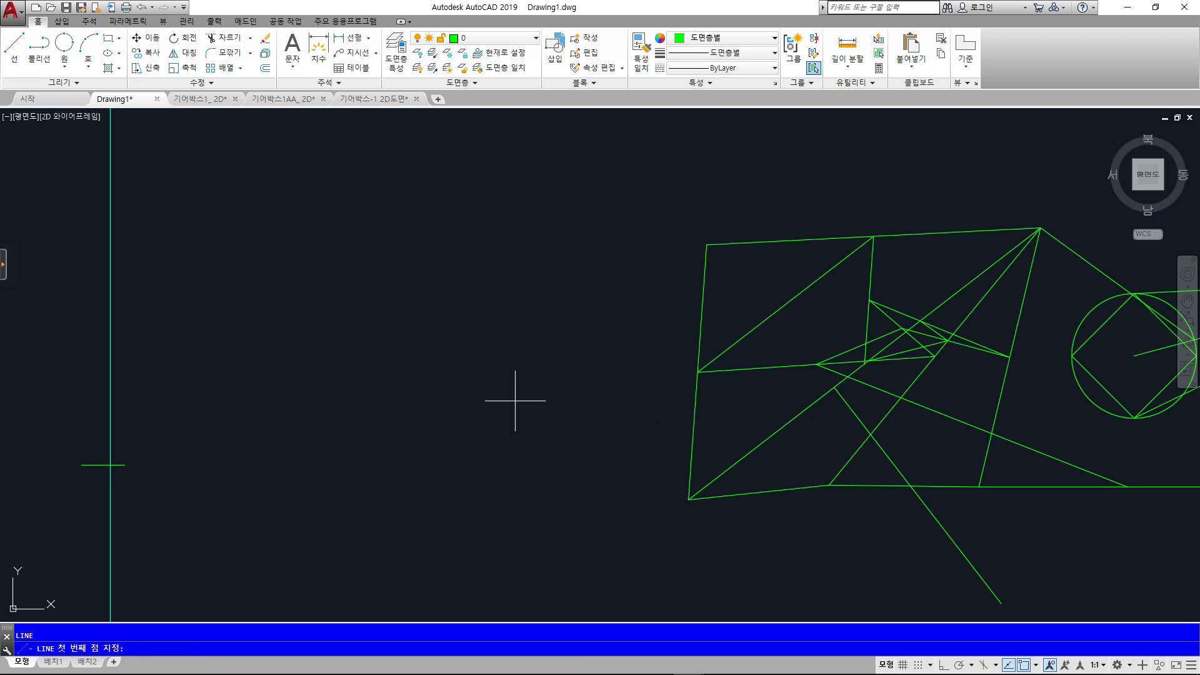
{"action": "key", "text": "space"}
{"action": "left_click", "coordinate": [400, 225]}
{"action": "left_click", "coordinate": [636, 550]}
{"action": "key", "text": "Escape"}
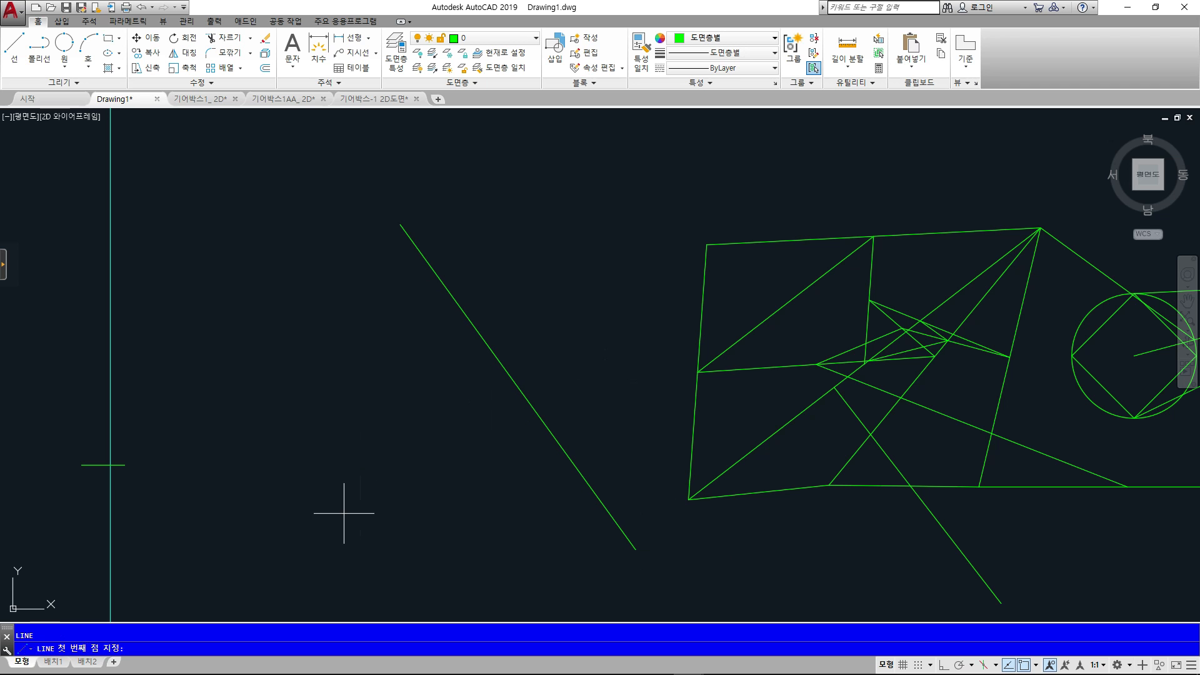
Draw a line from a free point at the lower left perpendicular to the new sloping line
{"action": "key", "text": "Return"}
{"action": "left_click", "coordinate": [402, 498]}
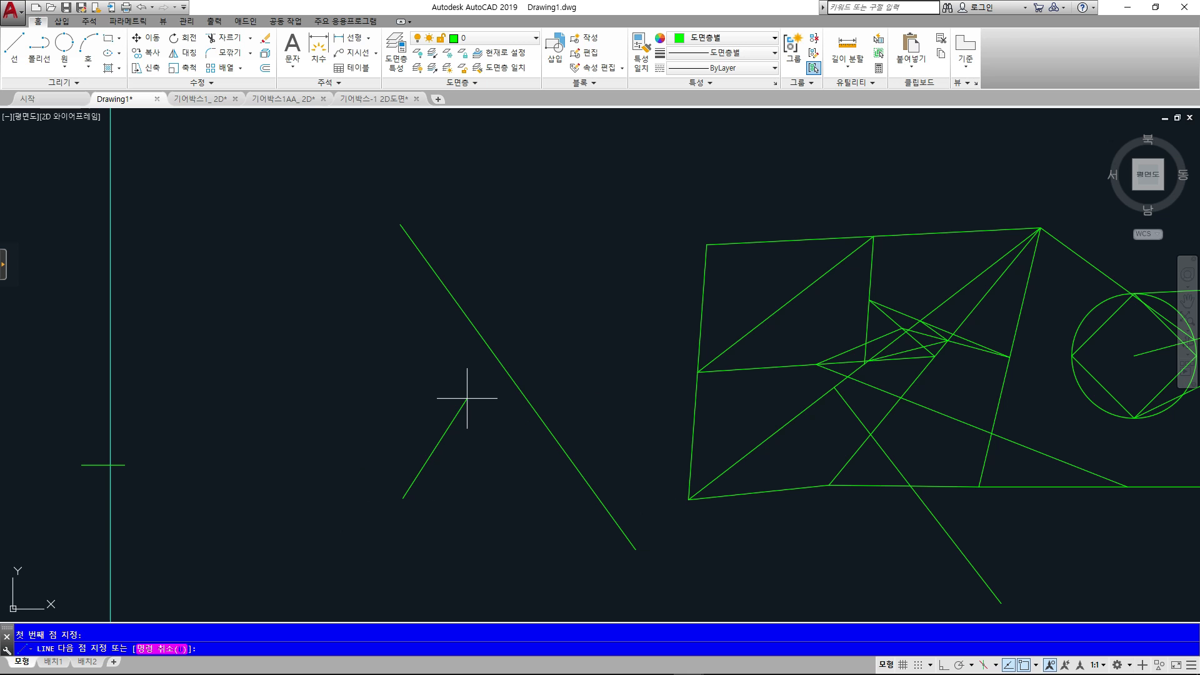
{"action": "left_click", "coordinate": [498, 368]}
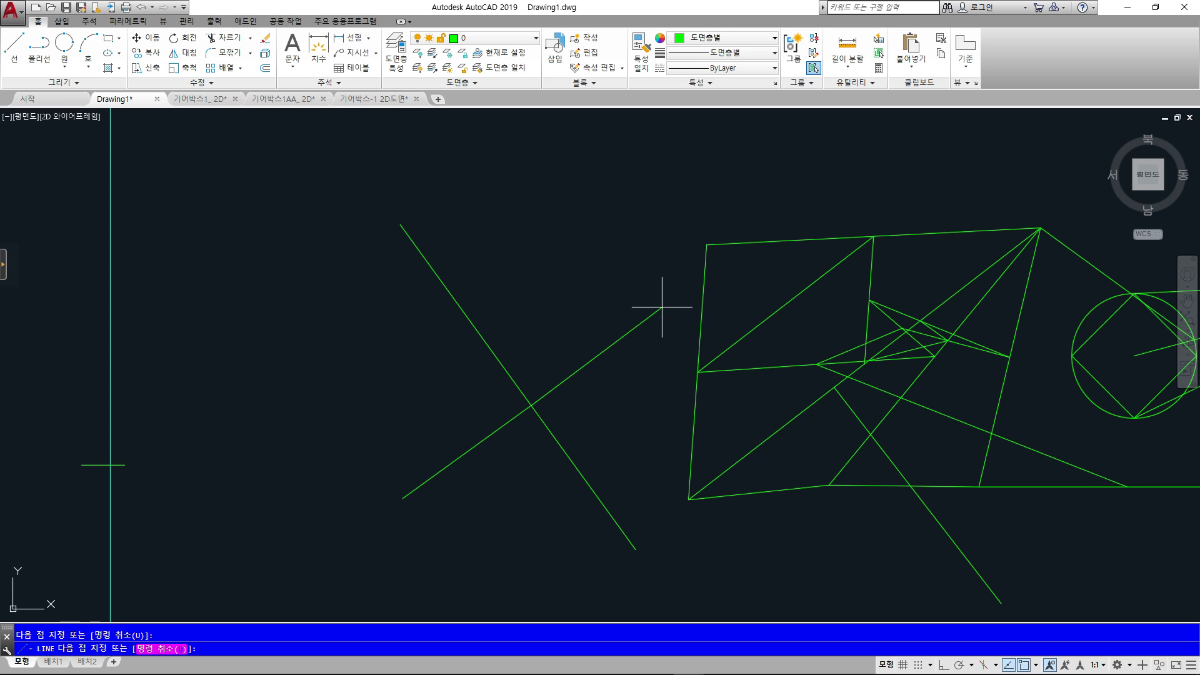
{"action": "key", "text": "Return"}
Offset the perpendicular line by 5 to both of its sides
{"action": "type", "text": "o"}
{"action": "key", "text": "Return"}
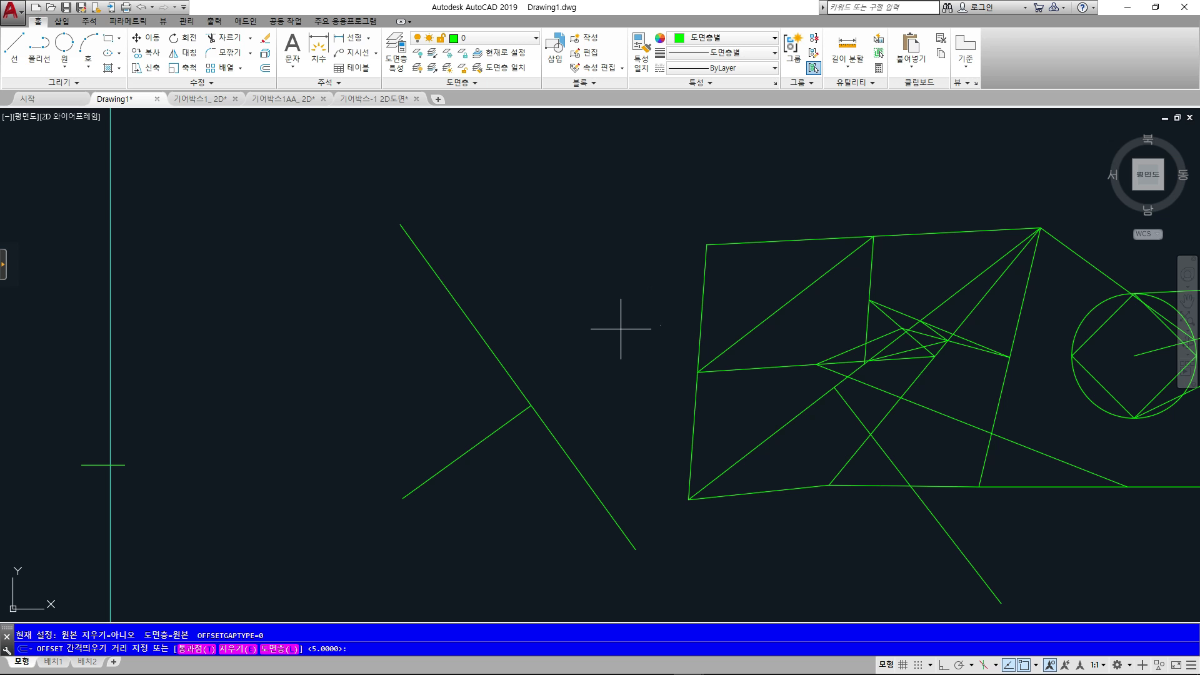
{"action": "key", "text": "Return"}
{"action": "left_click", "coordinate": [488, 437]}
{"action": "left_click", "coordinate": [449, 397]}
{"action": "left_click", "coordinate": [481, 443]}
{"action": "left_click", "coordinate": [525, 488]}
{"action": "scroll", "coordinate": [544, 412], "scroll_direction": "up", "scroll_amount": 6}
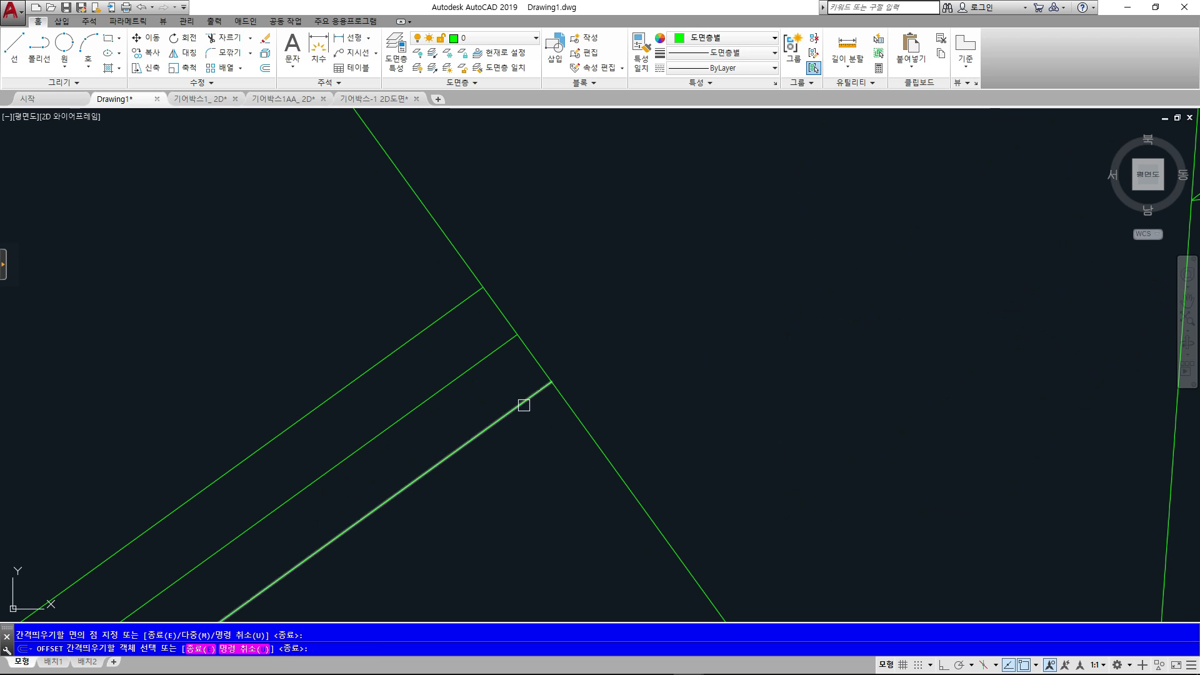
{"action": "key", "text": "Escape"}
Fillet the two outer offset lines with the sloping line using a radius of 3
{"action": "type", "text": "f"}
{"action": "key", "text": "Return"}
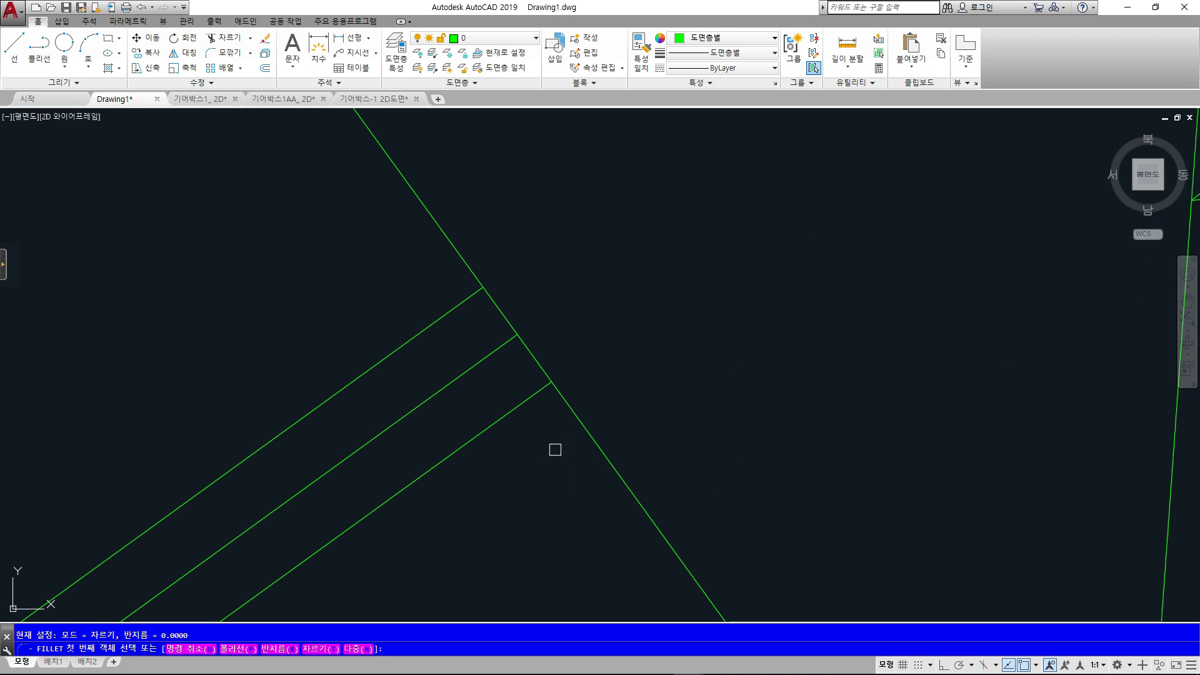
{"action": "type", "text": "r"}
{"action": "key", "text": "Return"}
{"action": "type", "text": "3"}
{"action": "key", "text": "Return"}
{"action": "left_click", "coordinate": [517, 408]}
{"action": "left_click", "coordinate": [527, 348]}
{"action": "key", "text": "Return"}
{"action": "left_click", "coordinate": [509, 321]}
{"action": "left_click", "coordinate": [457, 310]}
{"action": "key", "text": "Escape"}
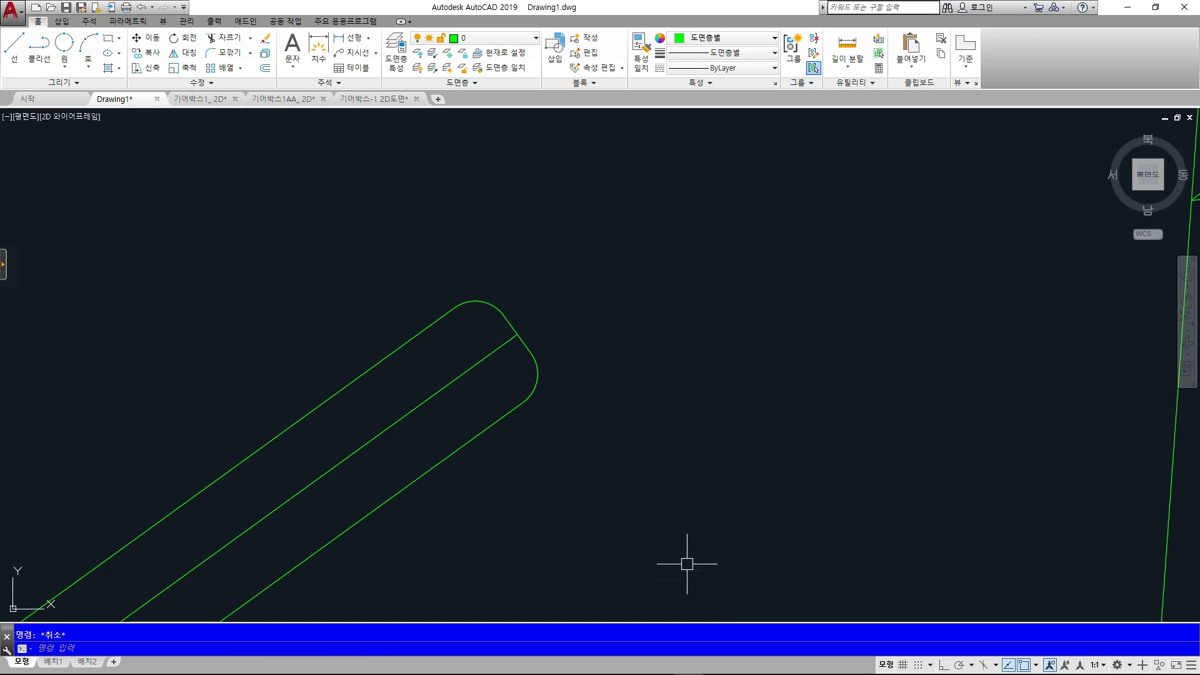
Examine the rounded end of the offset lines and the rest of the drawing
{"action": "scroll", "coordinate": [631, 502], "scroll_direction": "down", "scroll_amount": 3}
{"action": "scroll", "coordinate": [510, 490], "scroll_direction": "up", "scroll_amount": 3}
{"action": "scroll", "coordinate": [778, 490], "scroll_direction": "down", "scroll_amount": 3}
{"action": "middle_click_drag", "start_coordinate": [778, 491], "coordinate": [470, 440]}
{"action": "scroll", "coordinate": [560, 421], "scroll_direction": "down", "scroll_amount": 2}
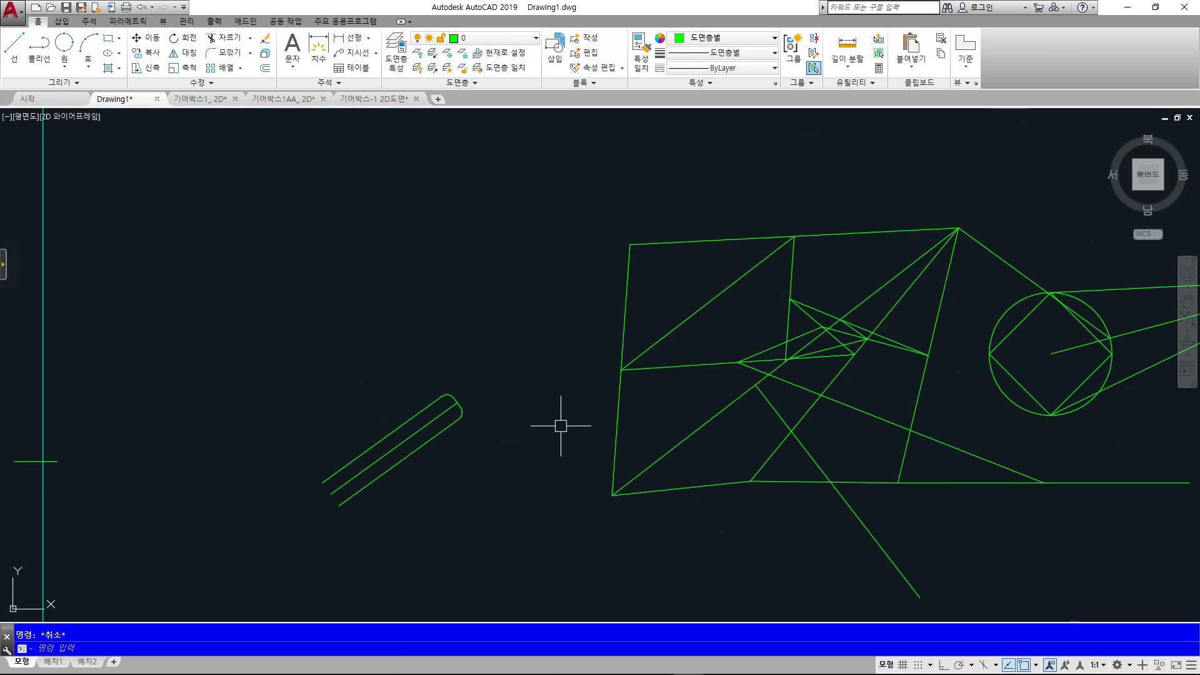
{"action": "middle_click_drag", "start_coordinate": [560, 420], "coordinate": [426, 432]}
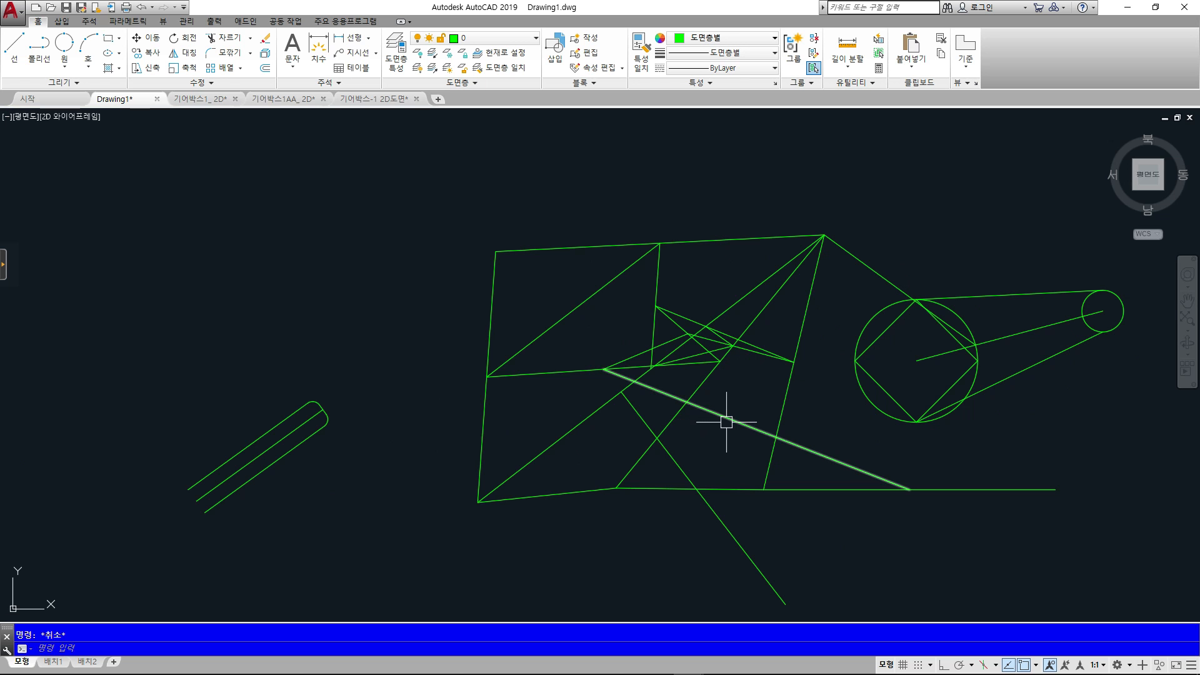
{"action": "scroll", "coordinate": [723, 415], "scroll_direction": "down", "scroll_amount": 2}
{"action": "middle_click_drag", "start_coordinate": [723, 419], "coordinate": [662, 429]}
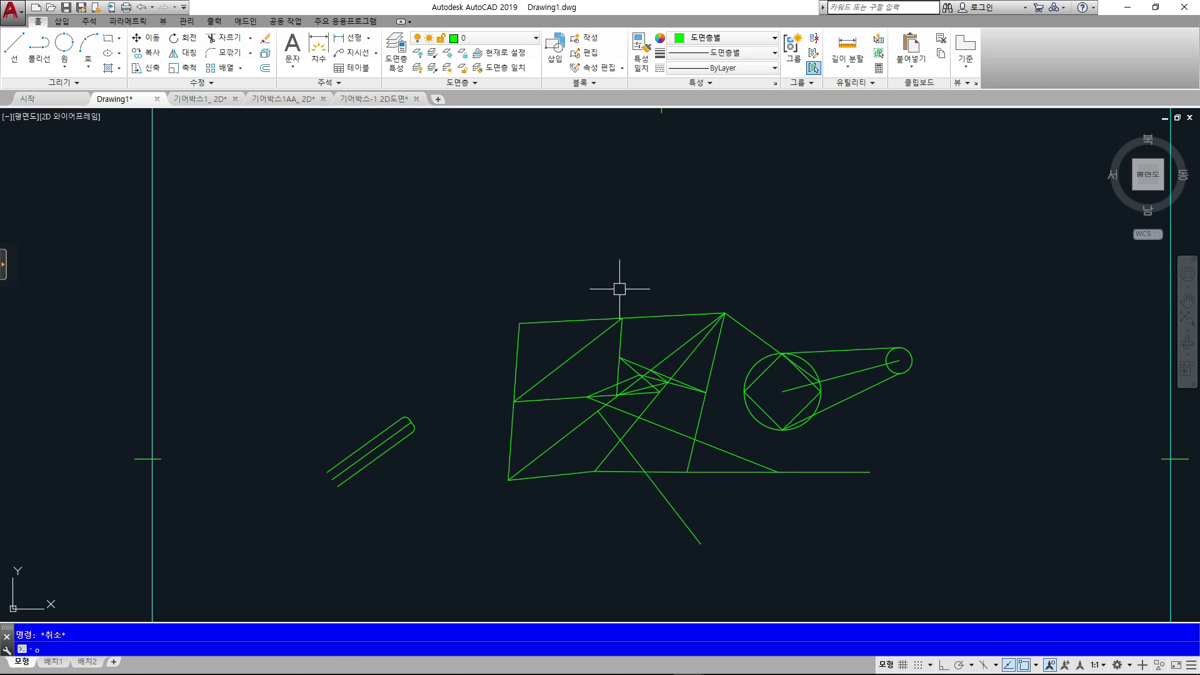
Turn off the Perpendicular object snap mode
{"action": "type", "text": "o"}
{"action": "key", "text": "Return"}
{"action": "key", "text": "Escape"}
{"action": "type", "text": "os"}
{"action": "key", "text": "Return"}
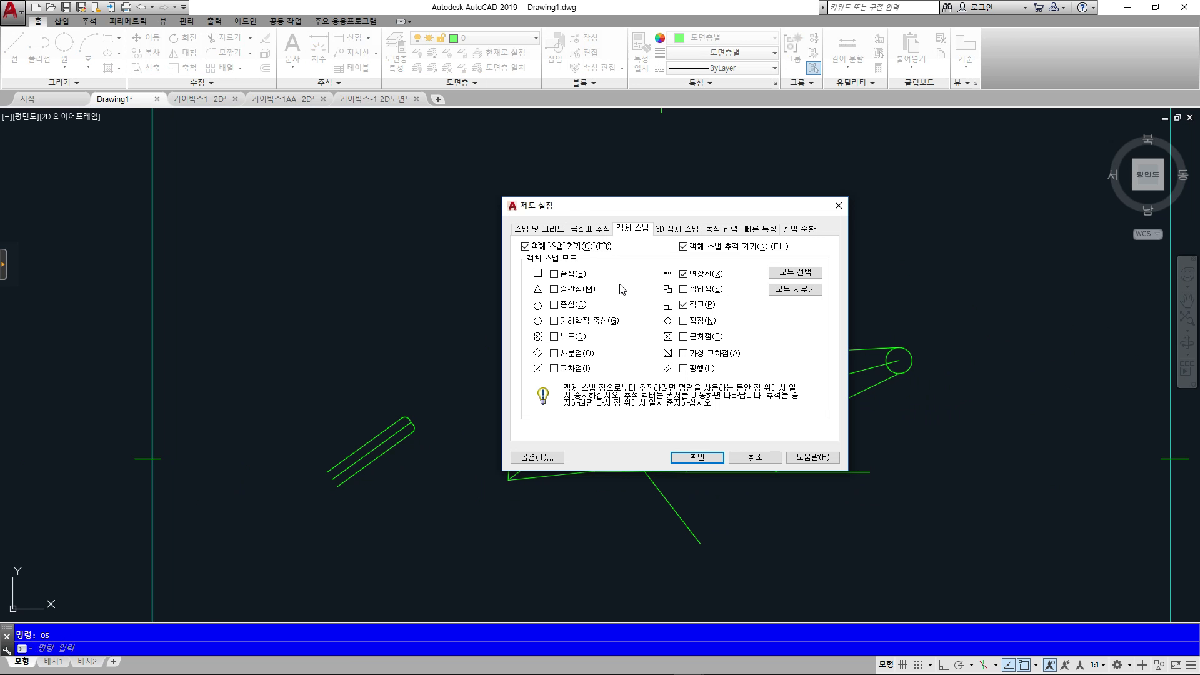
{"action": "left_click", "coordinate": [683, 304]}
{"action": "left_click", "coordinate": [696, 457]}
Examine up close how the upper connecting line meets the top of the small circle
{"action": "scroll", "coordinate": [764, 383], "scroll_direction": "up", "scroll_amount": 5}
{"action": "scroll", "coordinate": [893, 247], "scroll_direction": "up", "scroll_amount": 5}
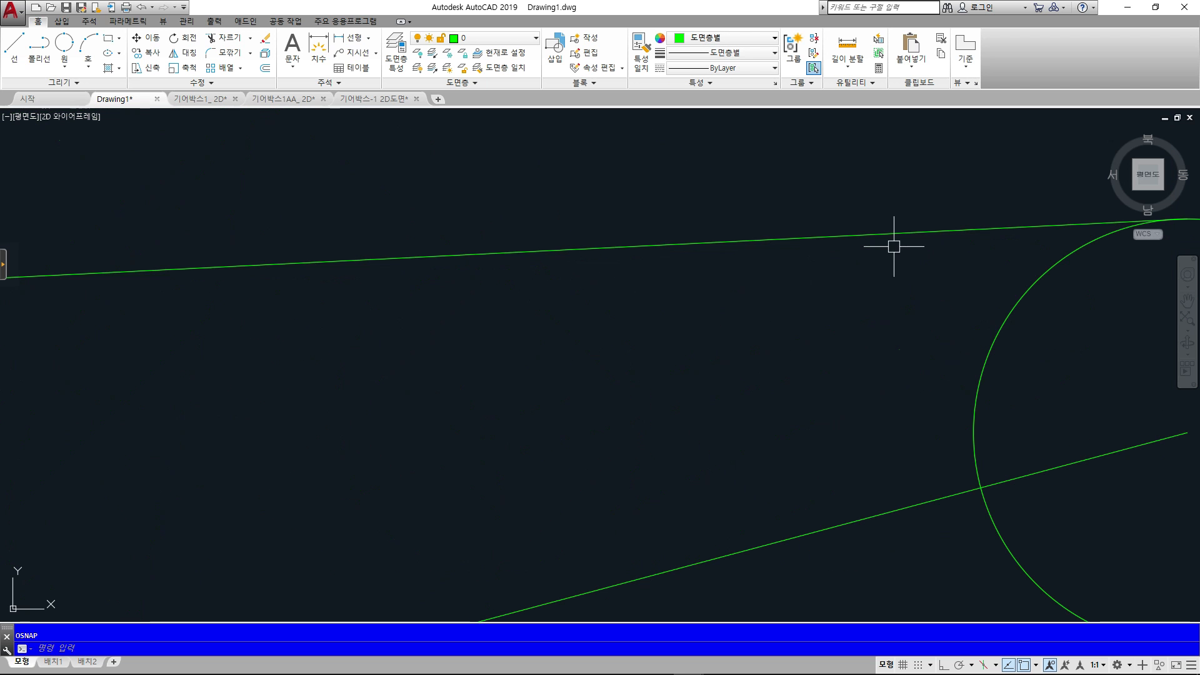
{"action": "middle_click_drag", "start_coordinate": [1021, 232], "coordinate": [549, 337]}
{"action": "scroll", "coordinate": [707, 328], "scroll_direction": "up", "scroll_amount": 6}
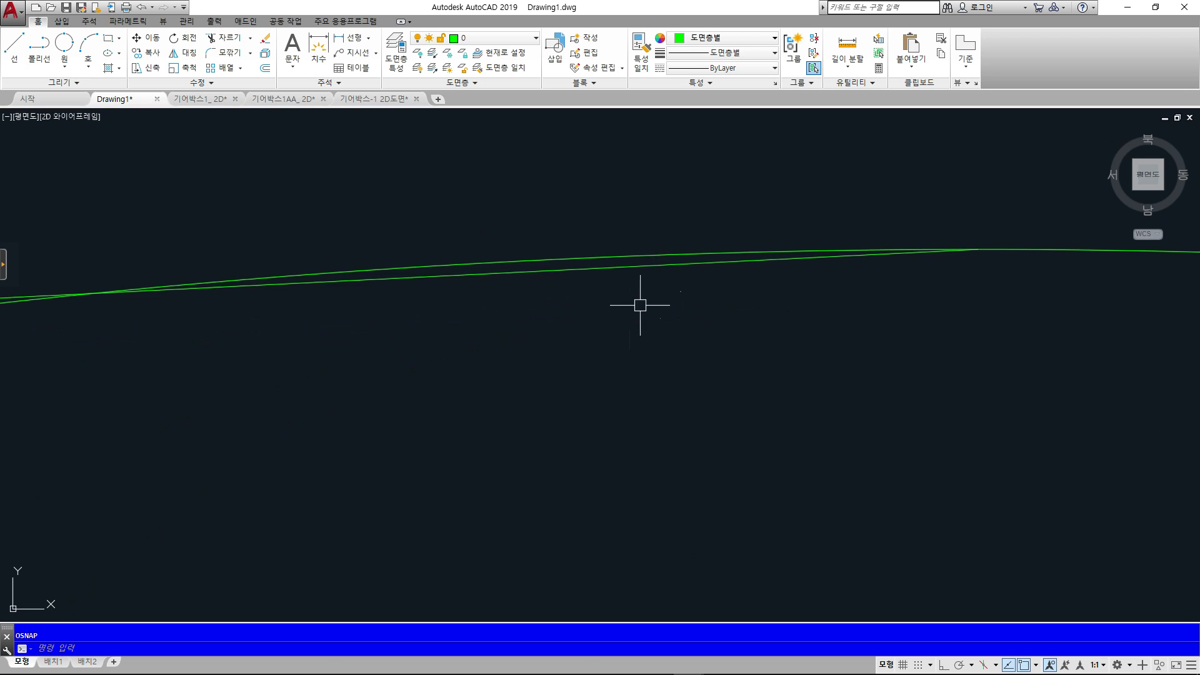
{"action": "key", "text": "Escape"}
{"action": "scroll", "coordinate": [651, 290], "scroll_direction": "down", "scroll_amount": 12}
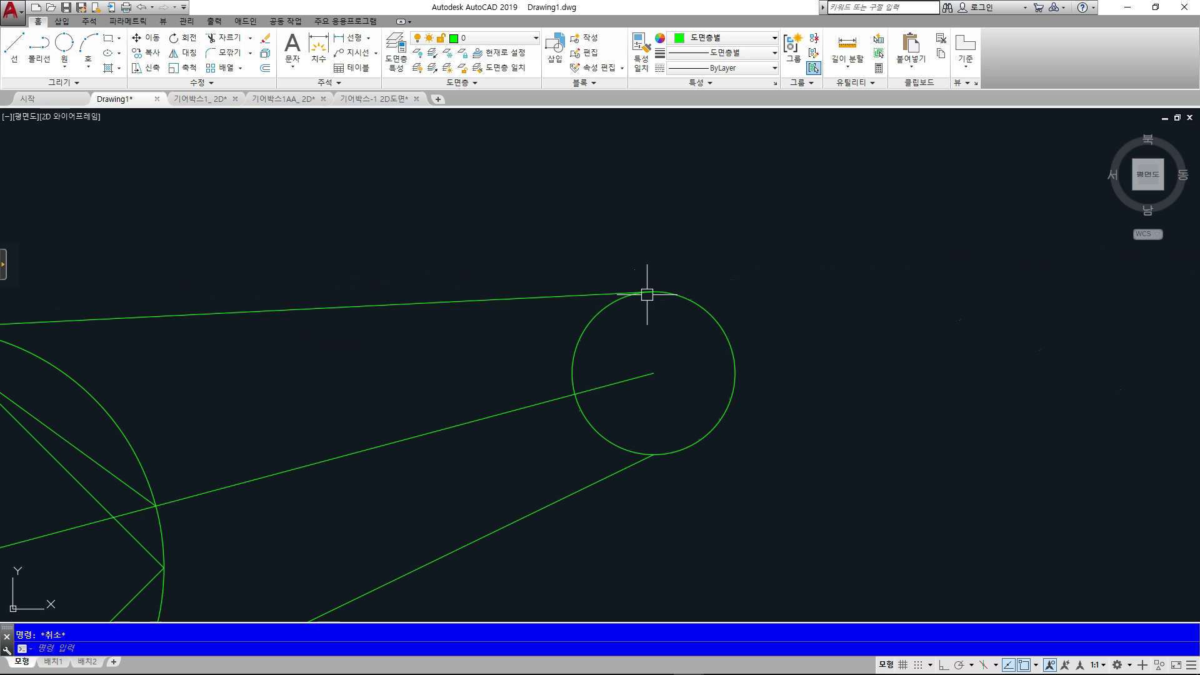
Erase the line joining the top quadrants of the two circles
{"action": "middle_click_drag", "start_coordinate": [491, 321], "coordinate": [626, 316]}
{"action": "scroll", "coordinate": [626, 317], "scroll_direction": "up", "scroll_amount": 1}
{"action": "scroll", "coordinate": [625, 316], "scroll_direction": "up", "scroll_amount": 2}
{"action": "middle_click_drag", "start_coordinate": [651, 271], "coordinate": [683, 217]}
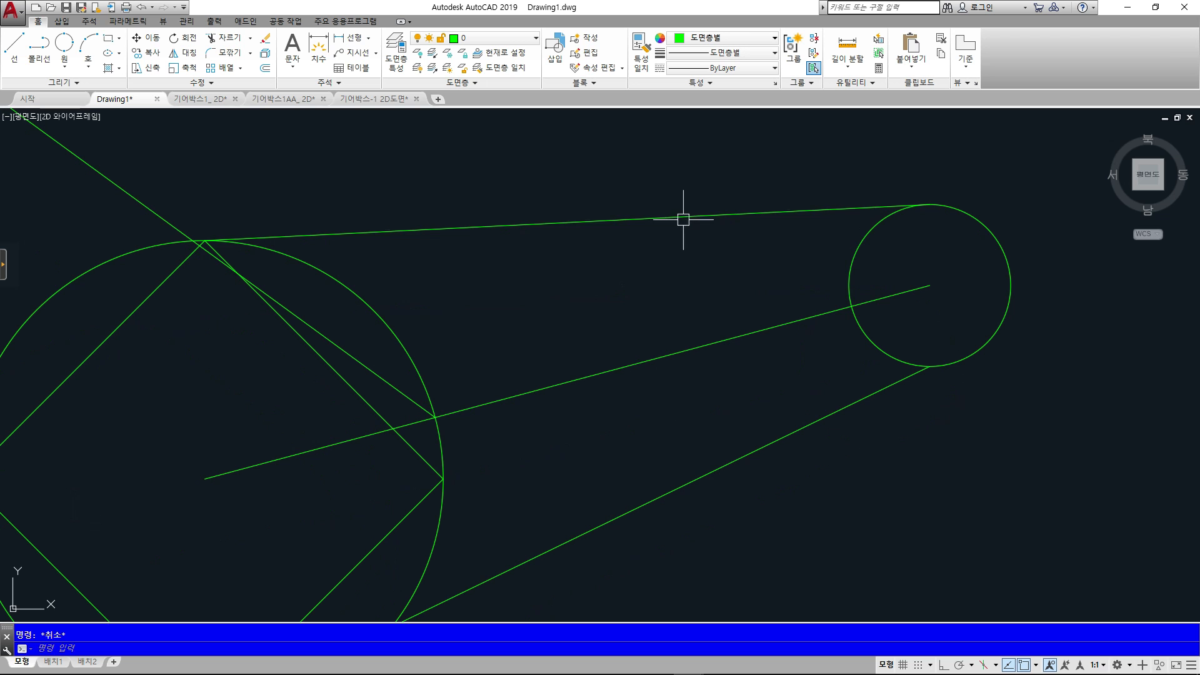
{"action": "left_click", "coordinate": [679, 214]}
{"action": "key", "text": "Delete"}
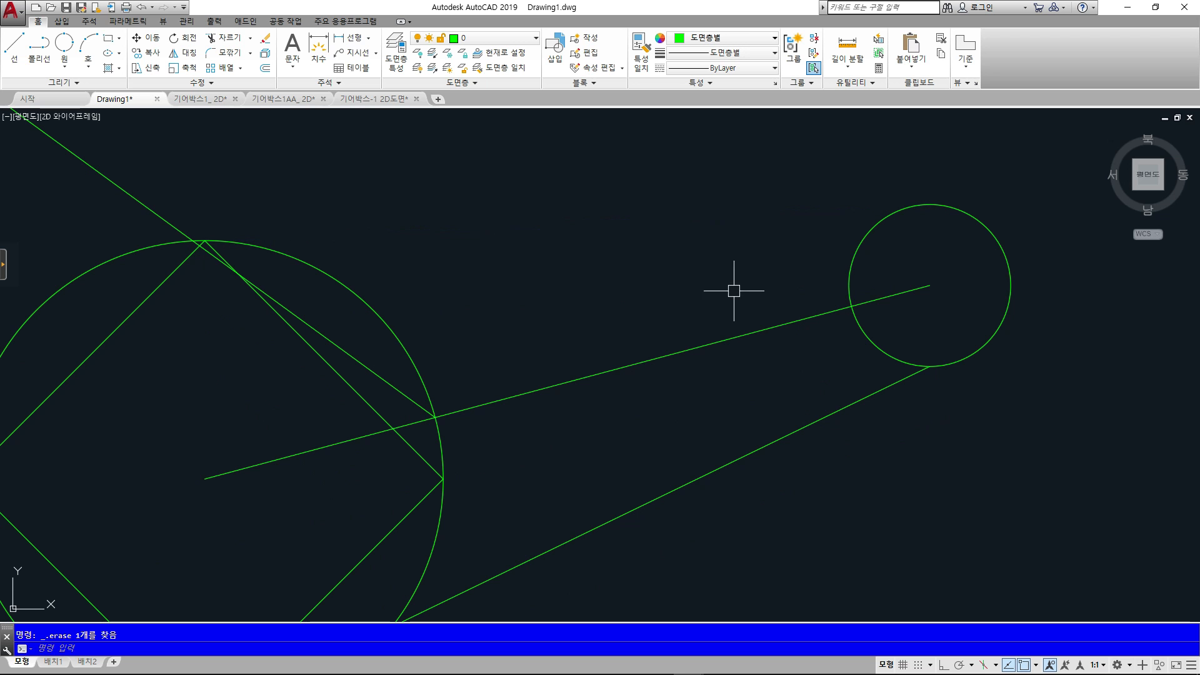
Erase the lower line joining the bottoms of the two circles
{"action": "left_click", "coordinate": [817, 430]}
{"action": "middle_click_drag", "start_coordinate": [683, 360], "coordinate": [795, 383]}
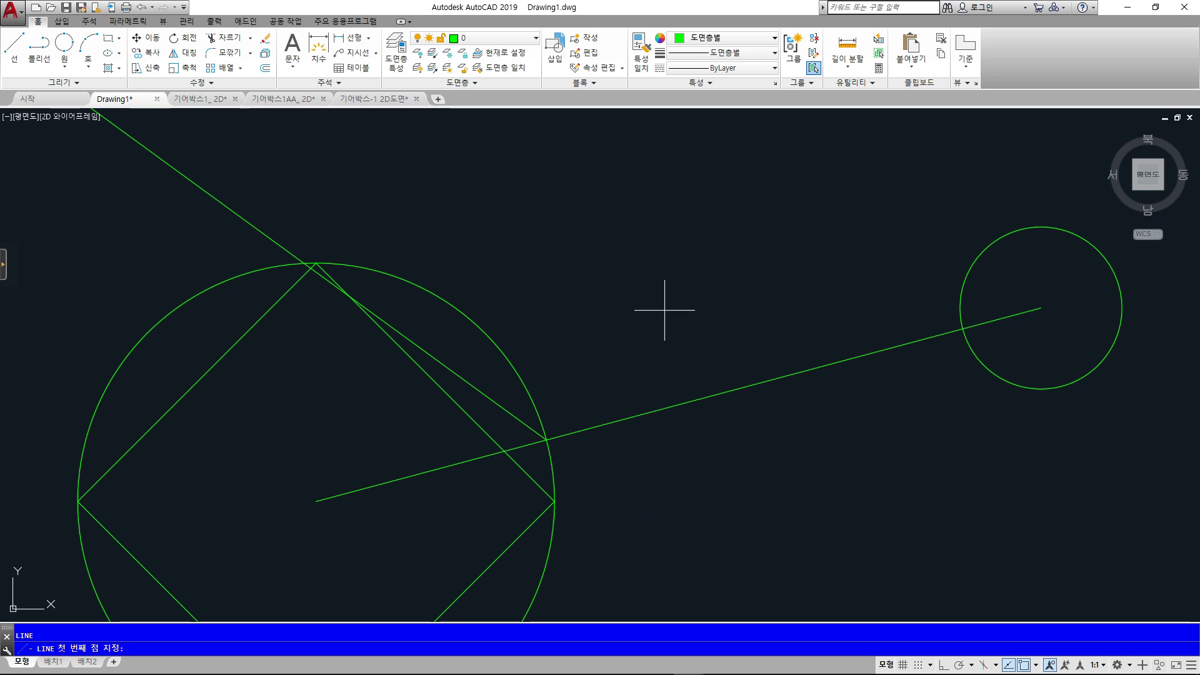
Try a crossing tangent line from the large circle's upper arc to the small circle's underside with Tangent snap, and erase it
{"action": "key", "text": "Return"}
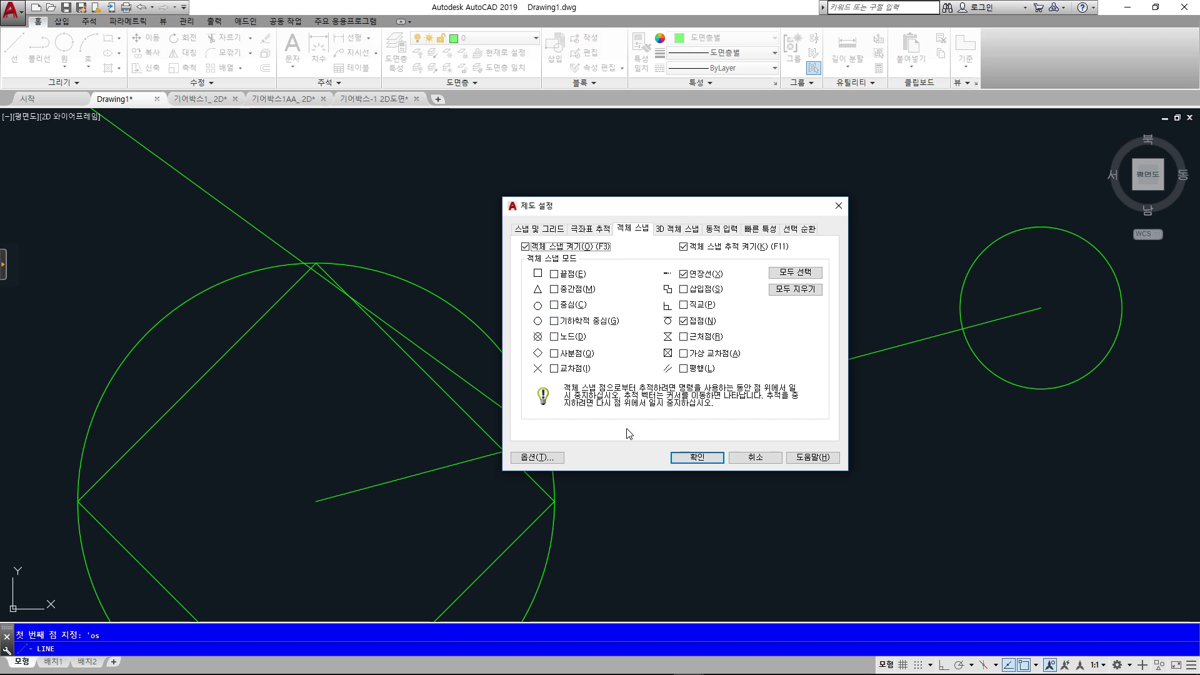
{"action": "left_click", "coordinate": [694, 458]}
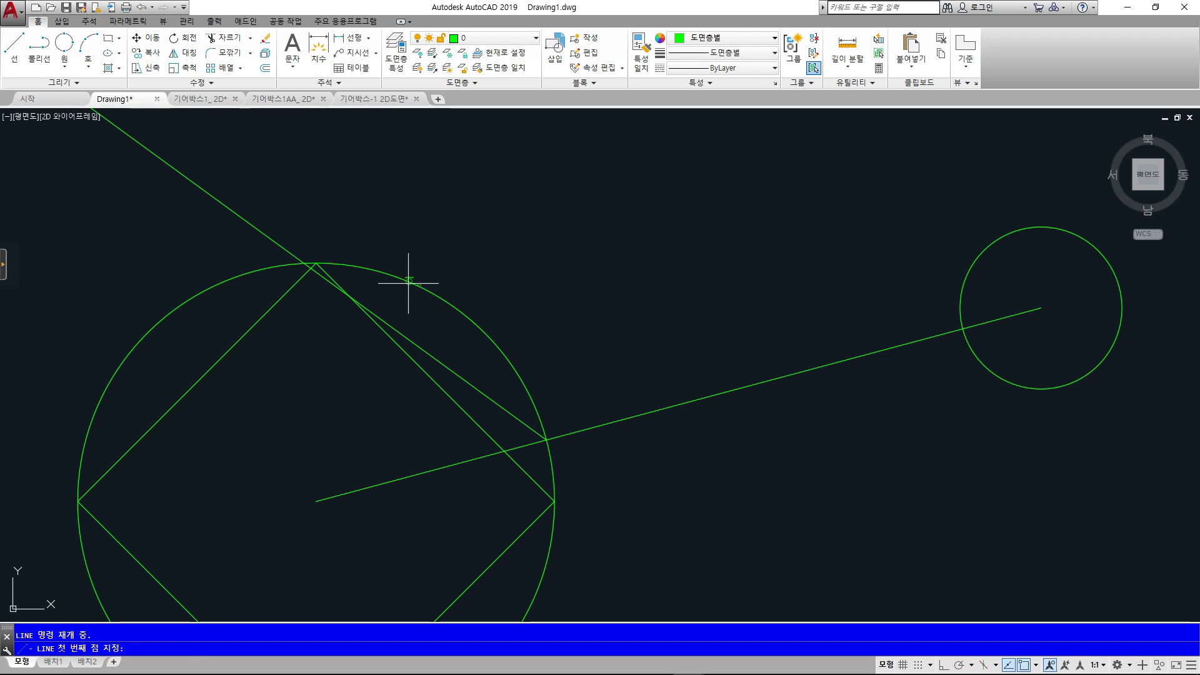
{"action": "left_click", "coordinate": [491, 335]}
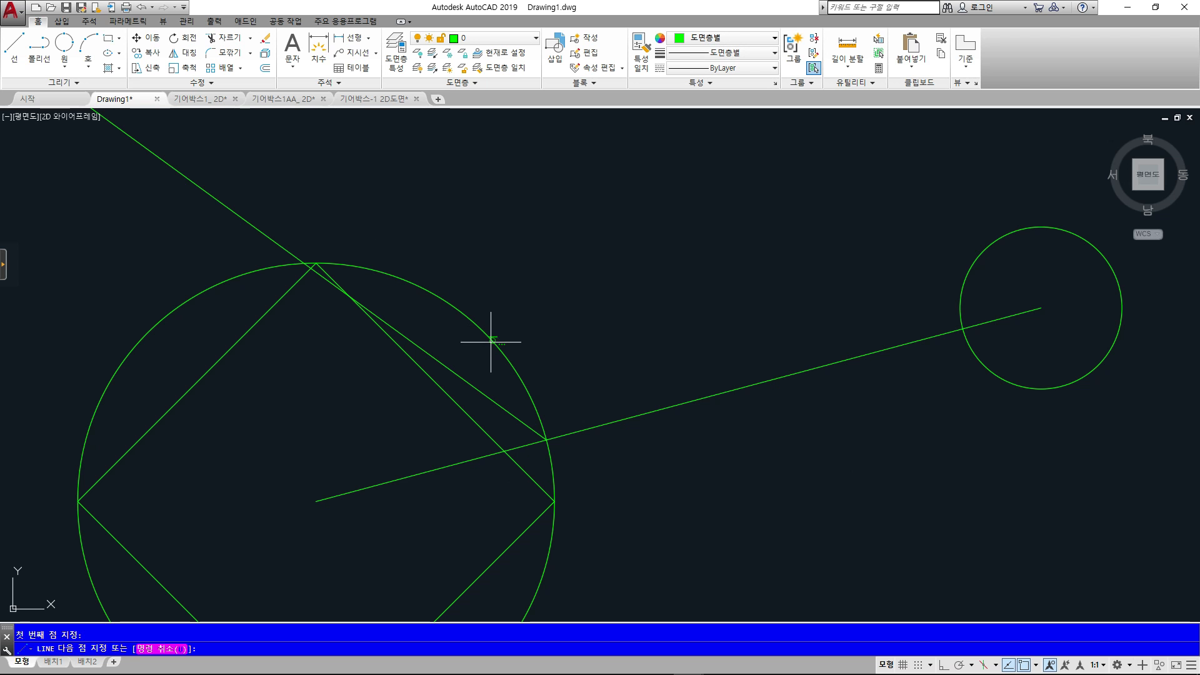
{"action": "left_click", "coordinate": [961, 304]}
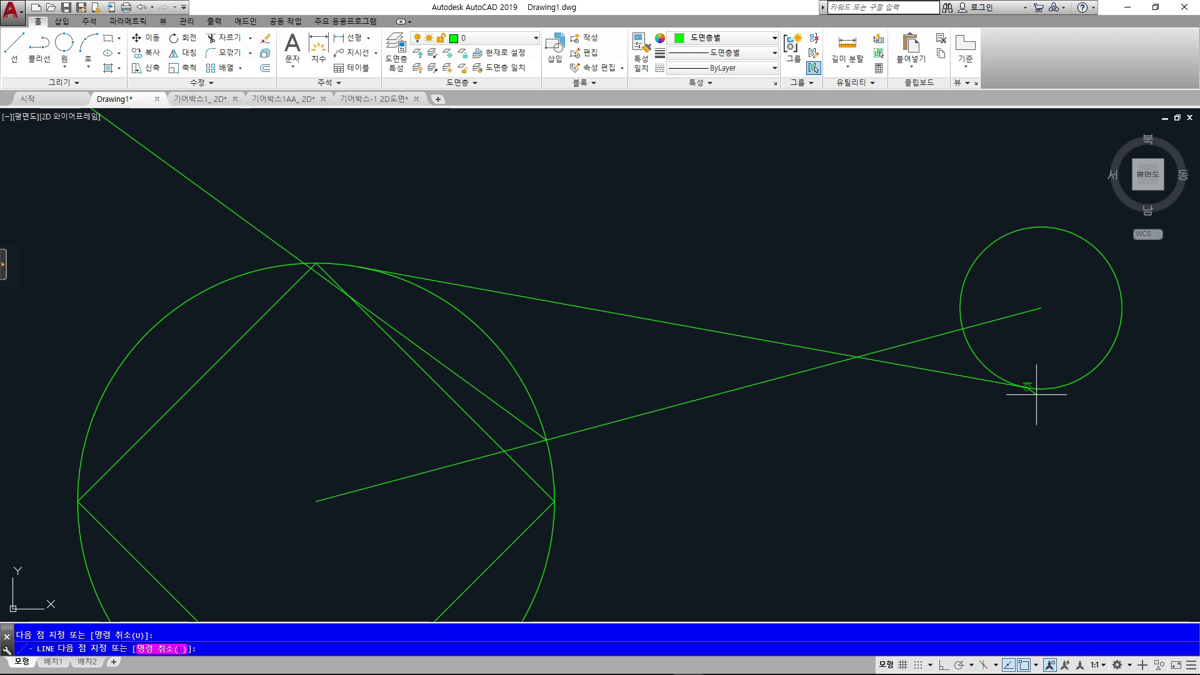
{"action": "key", "text": "Escape"}
{"action": "left_click", "coordinate": [951, 374]}
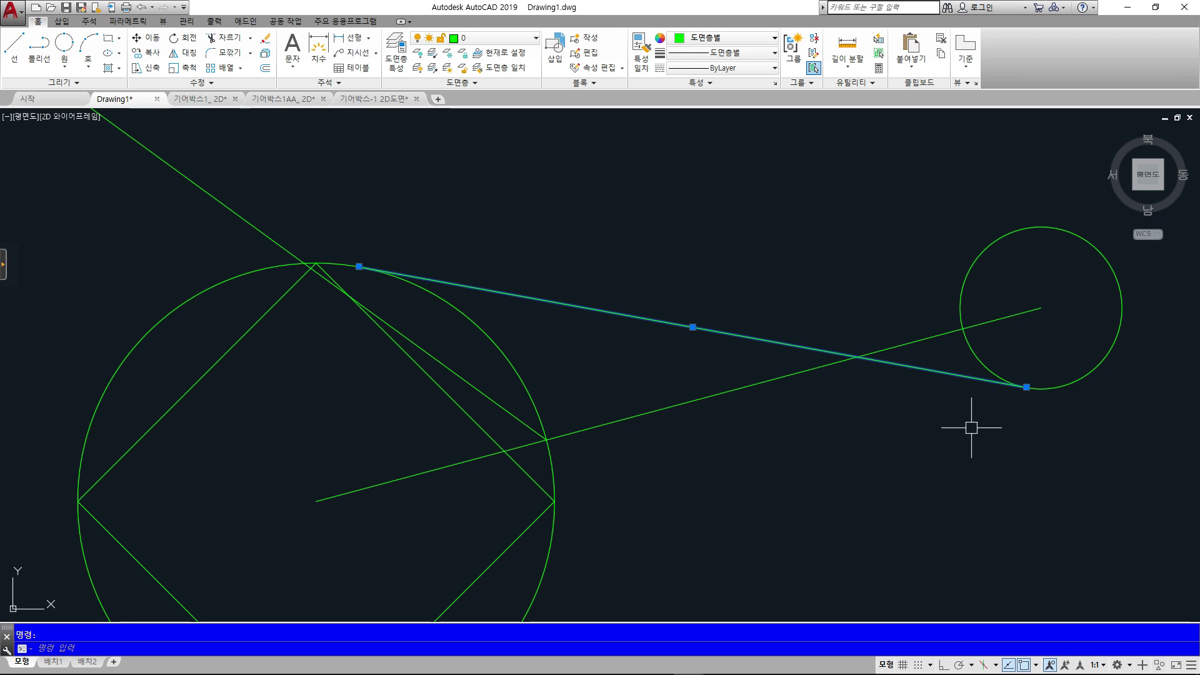
{"action": "key", "text": "Delete"}
Draw a line tangent to the upper arcs of the large and small circles and check its contact with the small circle
{"action": "type", "text": "l"}
{"action": "key", "text": "Return"}
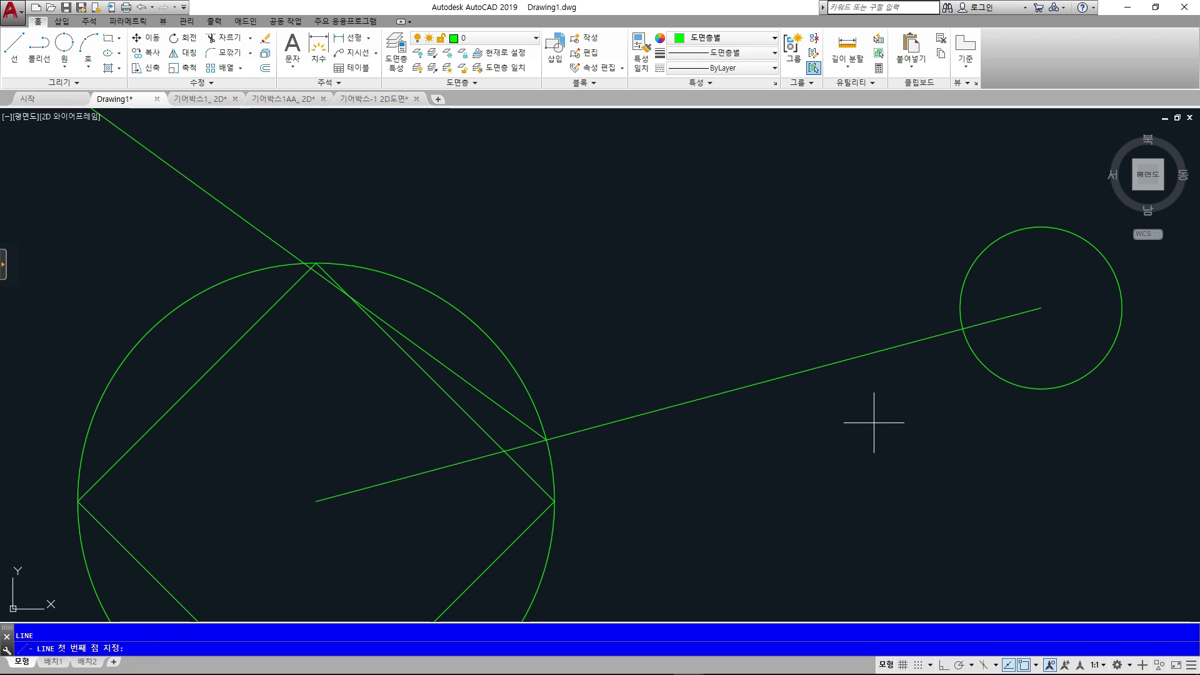
{"action": "left_click", "coordinate": [339, 263]}
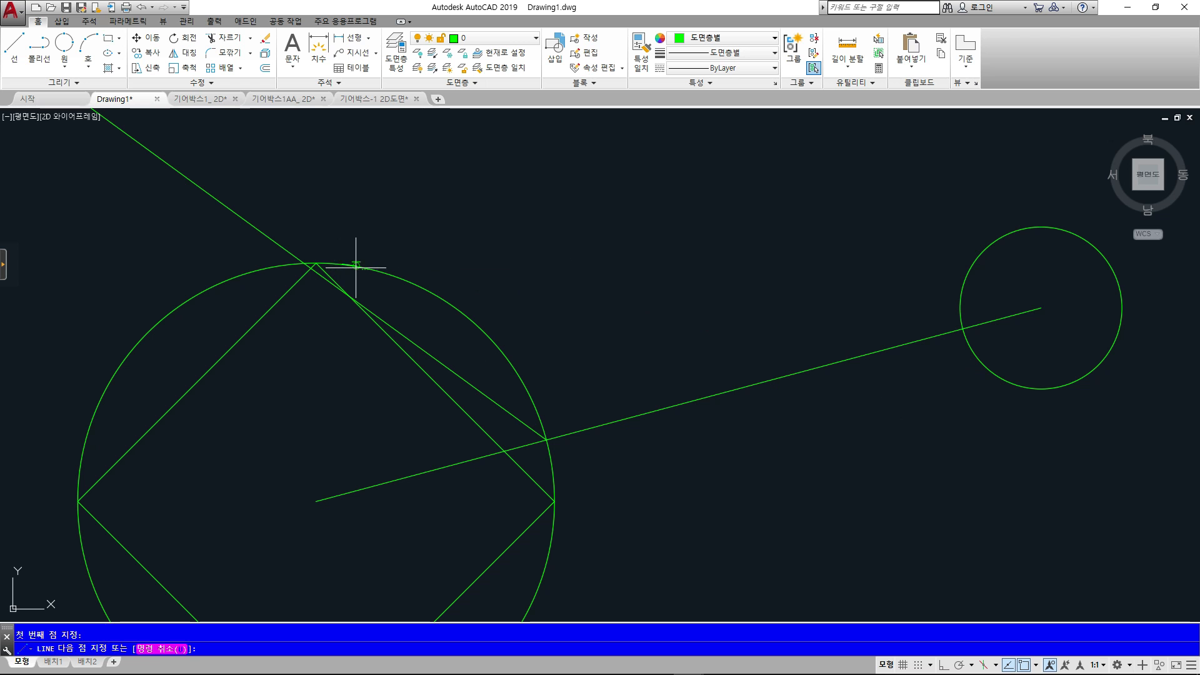
{"action": "left_click", "coordinate": [1007, 236]}
{"action": "key", "text": "Return"}
{"action": "scroll", "coordinate": [1007, 212], "scroll_direction": "up", "scroll_amount": 10}
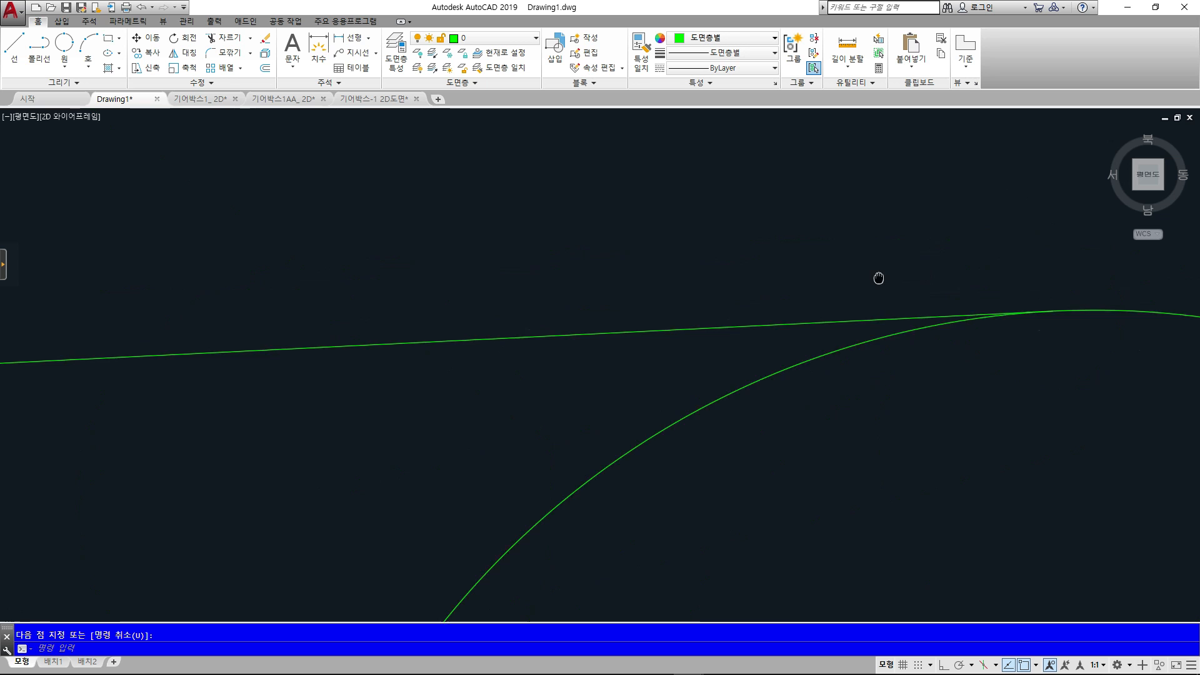
{"action": "scroll", "coordinate": [1009, 395], "scroll_direction": "up", "scroll_amount": 3}
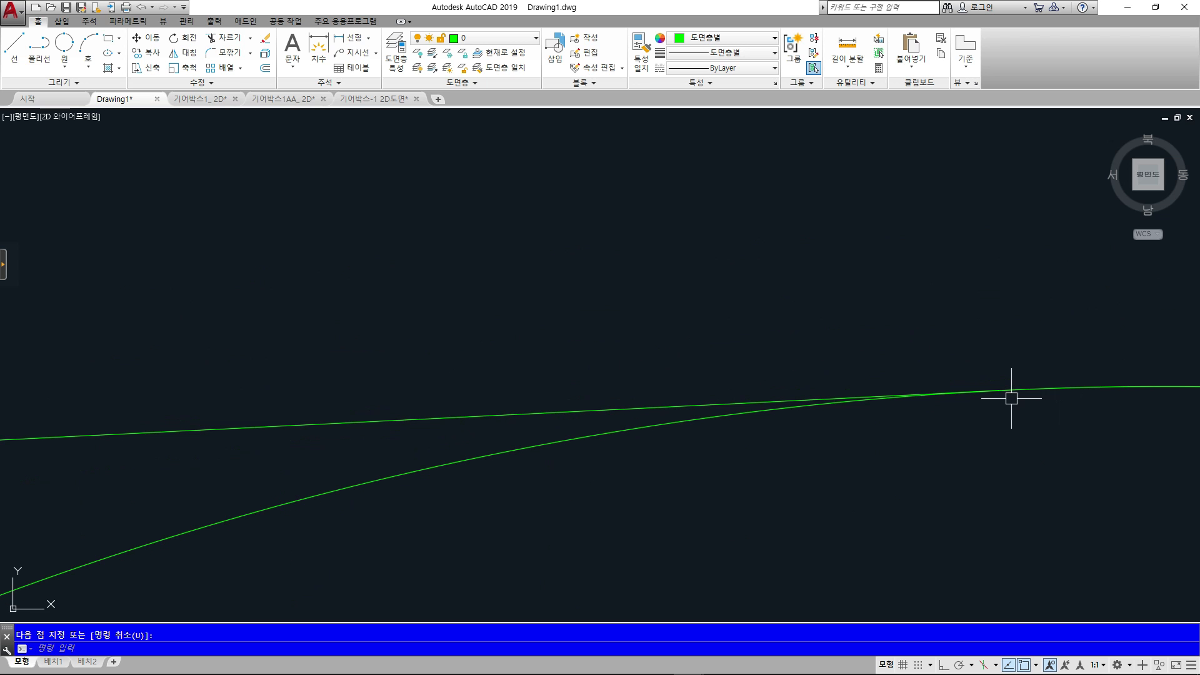
{"action": "scroll", "coordinate": [992, 393], "scroll_direction": "down", "scroll_amount": 10}
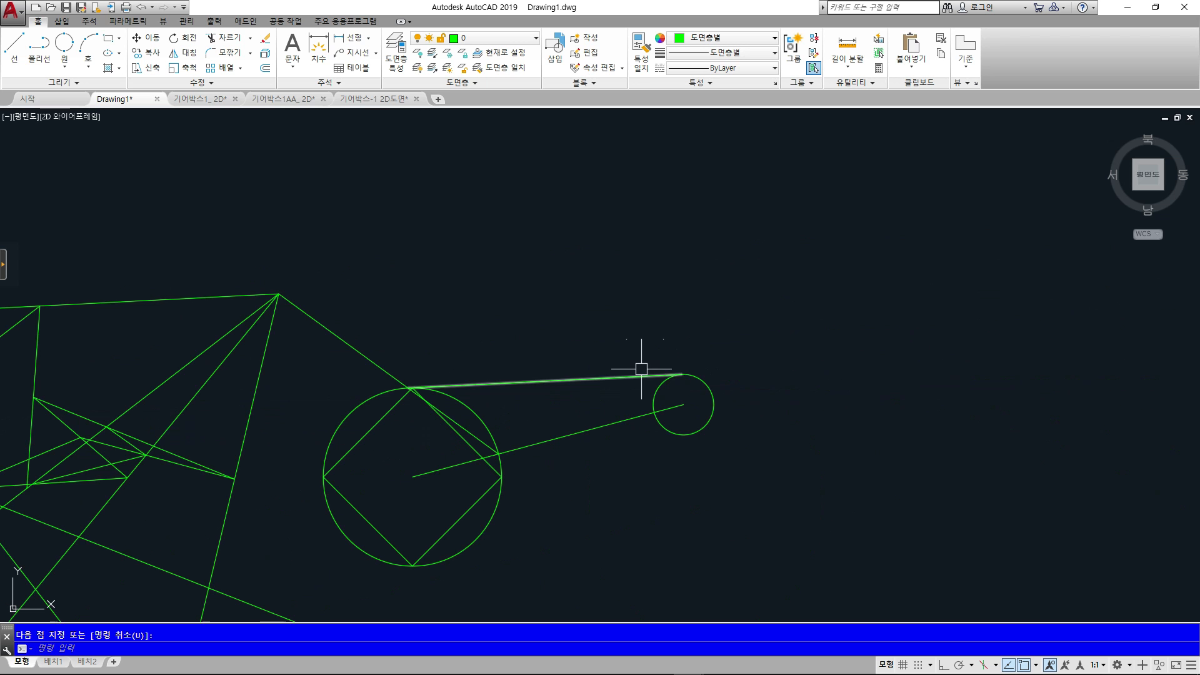
{"action": "key", "text": "Escape"}
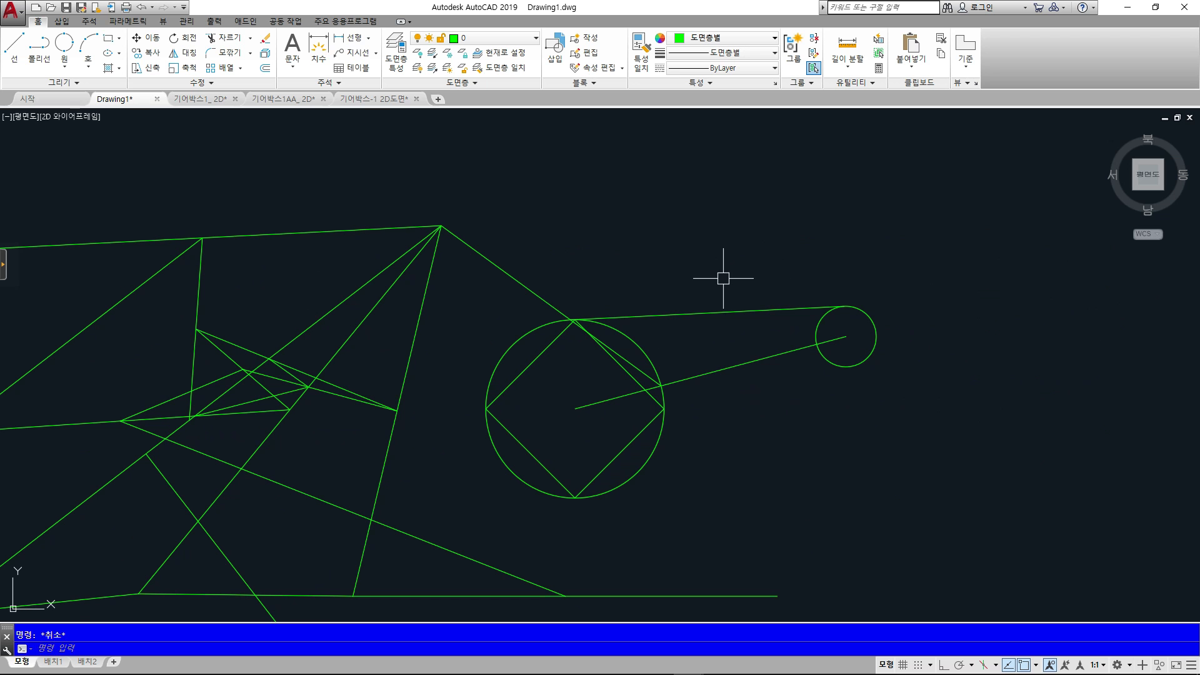
Turn on the Nearest object snap mode and turn off Tangent
{"action": "type", "text": "os"}
{"action": "key", "text": "Return"}
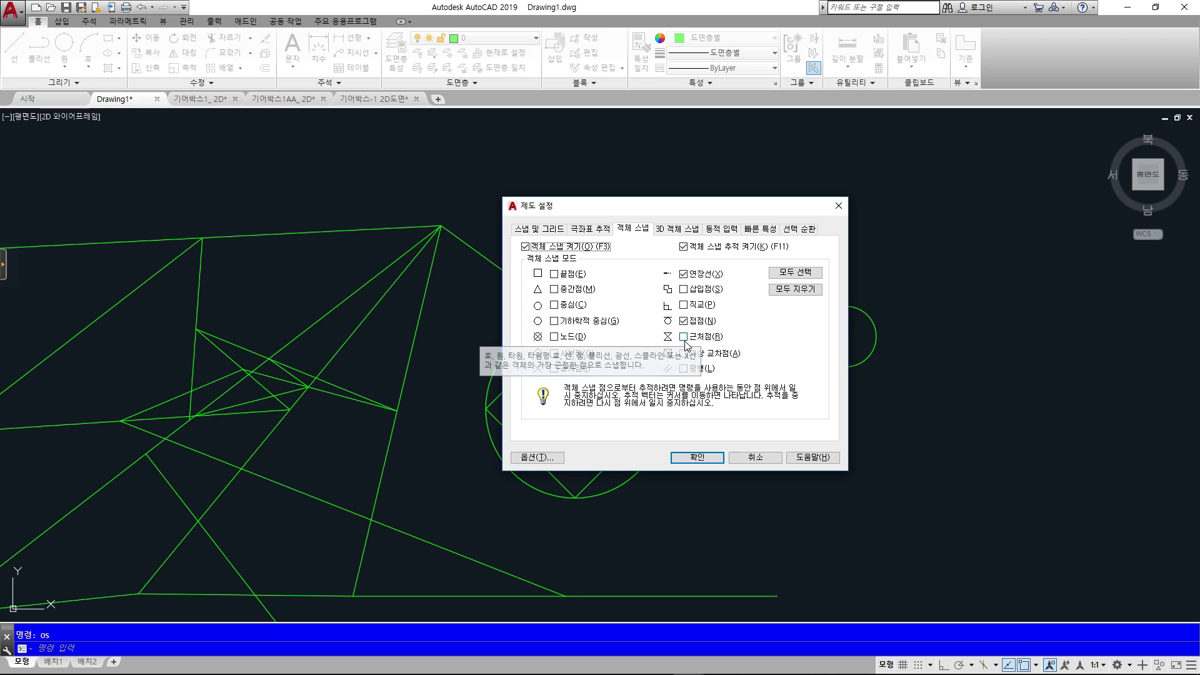
{"action": "left_click", "coordinate": [706, 336]}
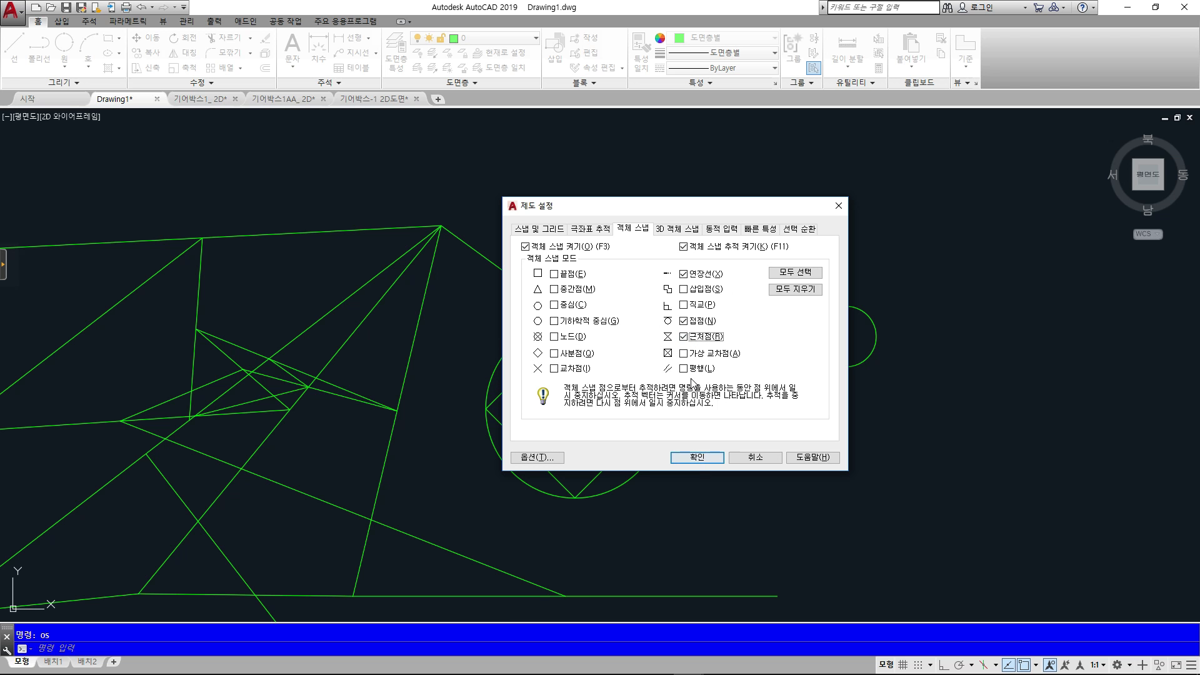
{"action": "left_click", "coordinate": [683, 321]}
{"action": "left_click", "coordinate": [695, 458]}
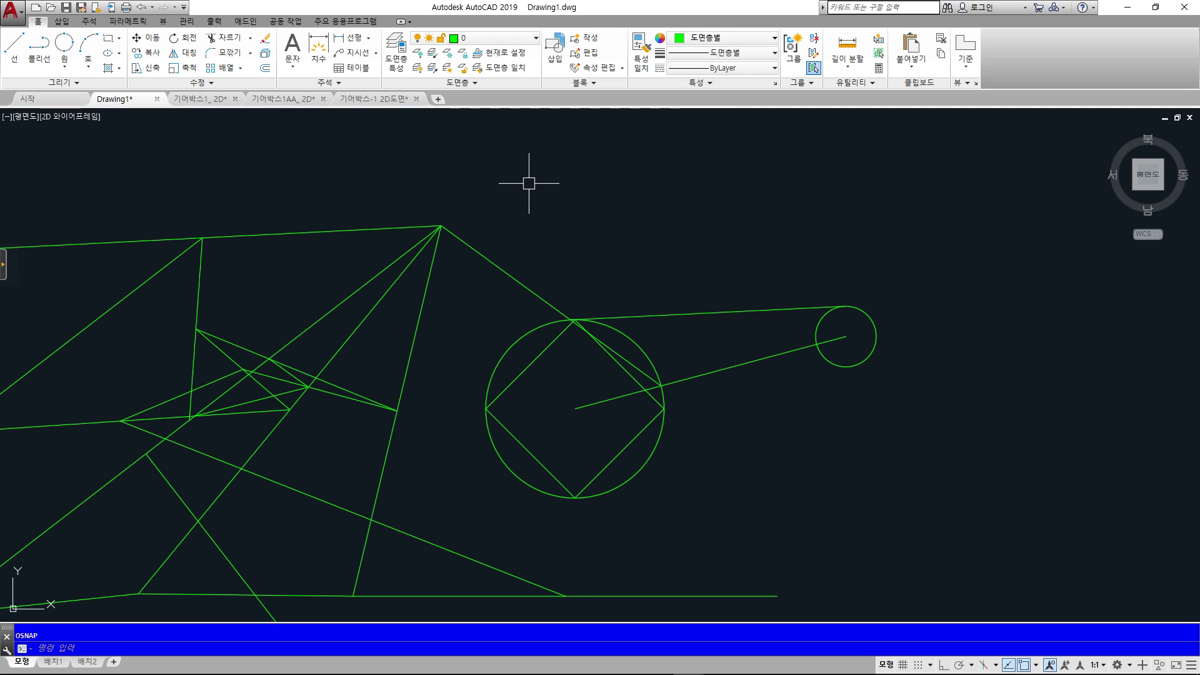
Draw a chain of connected lines with Nearest snap, running between arbitrary points on the existing lines and the large circle
{"action": "middle_click_drag", "start_coordinate": [626, 290], "coordinate": [769, 331]}
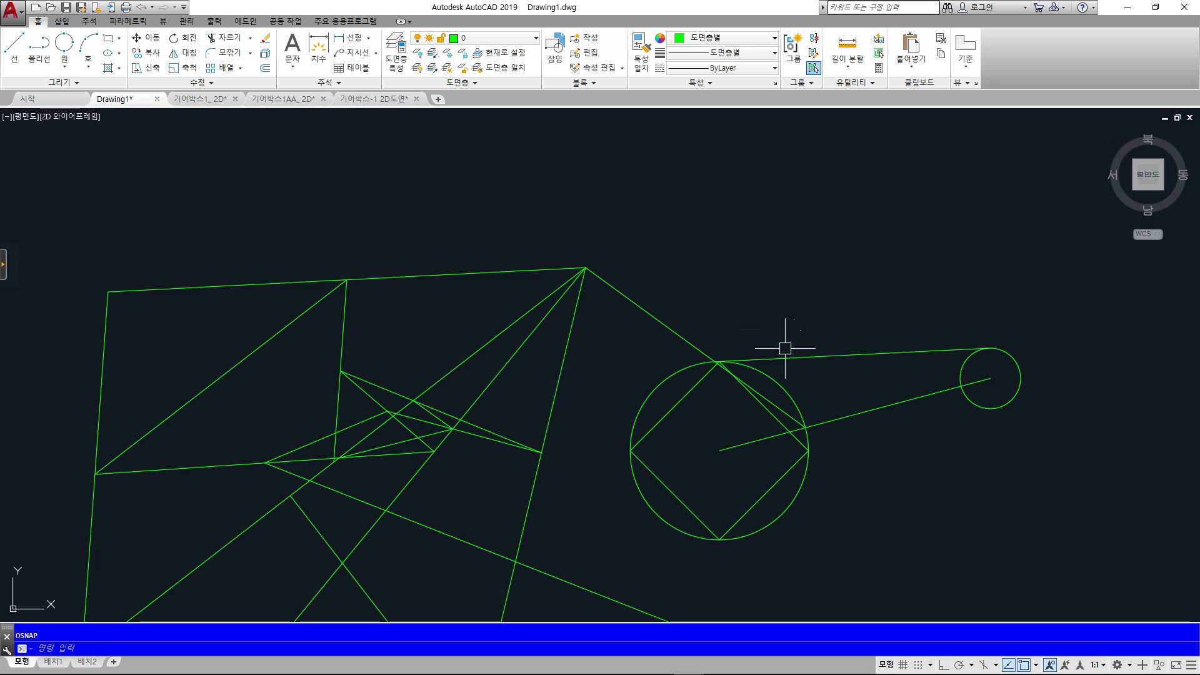
{"action": "left_click", "coordinate": [660, 320]}
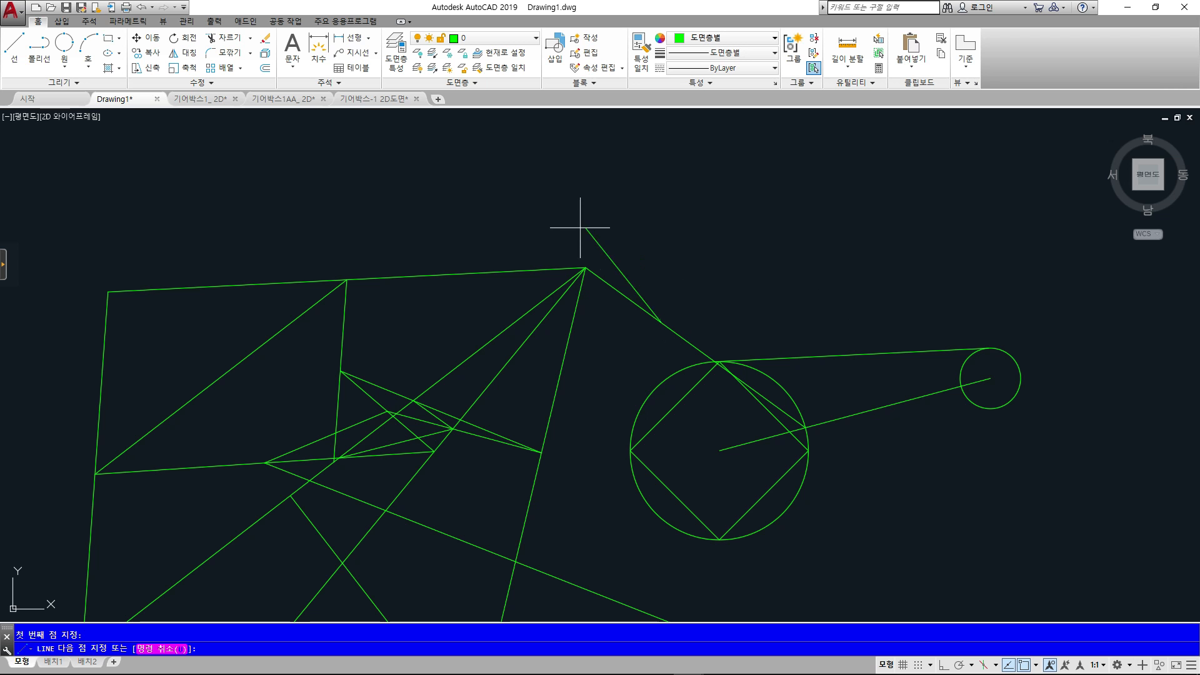
{"action": "left_click", "coordinate": [434, 273]}
{"action": "left_click", "coordinate": [240, 364]}
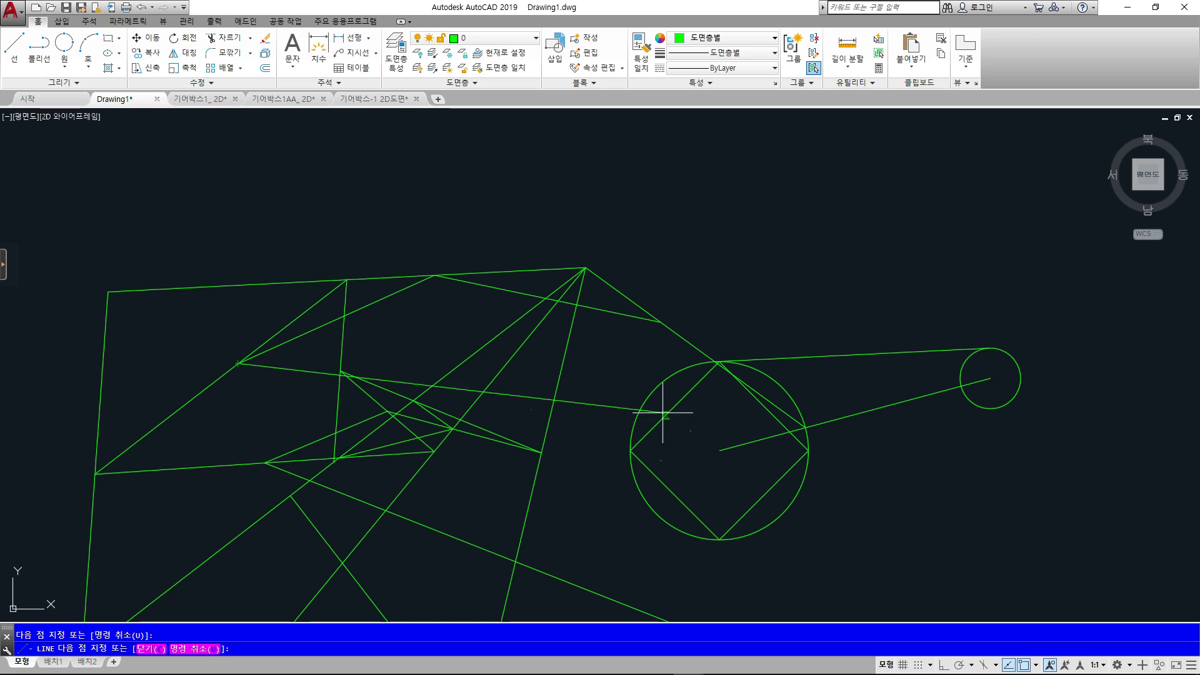
{"action": "left_click", "coordinate": [662, 383]}
{"action": "left_click", "coordinate": [525, 519]}
{"action": "middle_click_drag", "start_coordinate": [380, 546], "coordinate": [441, 407]}
{"action": "left_click", "coordinate": [494, 404]}
{"action": "key", "text": "Return"}
{"action": "key", "text": "Return"}
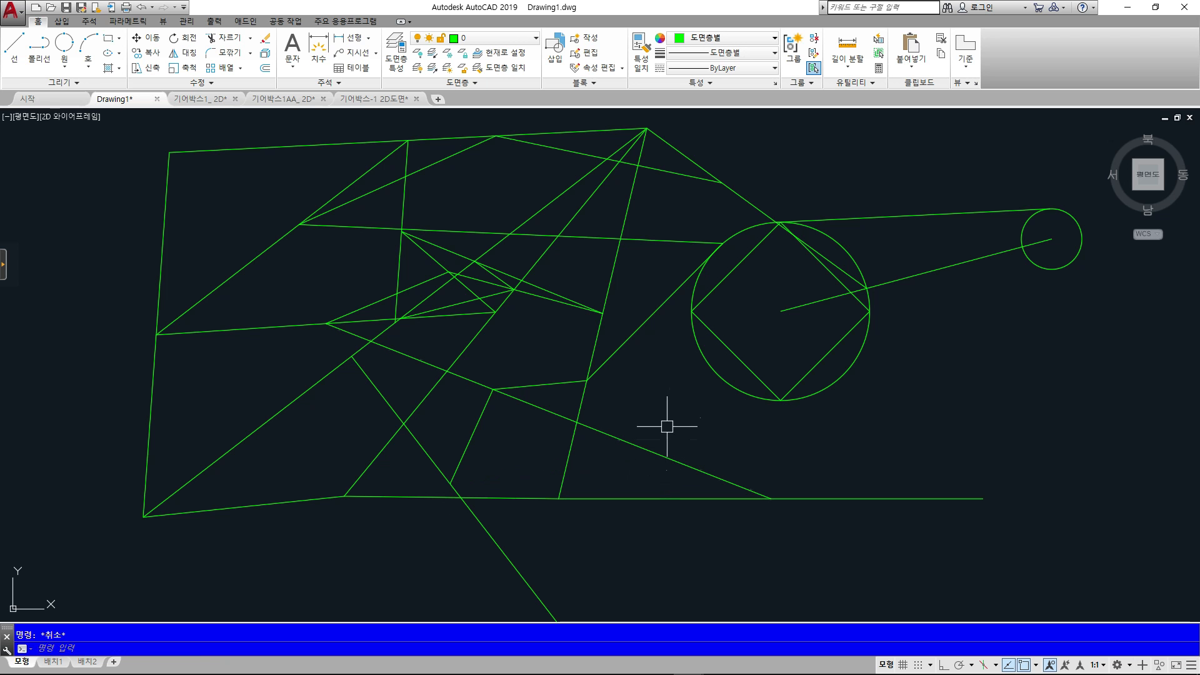
Turn off the Nearest object snap mode
{"action": "type", "text": "os"}
{"action": "key", "text": "Return"}
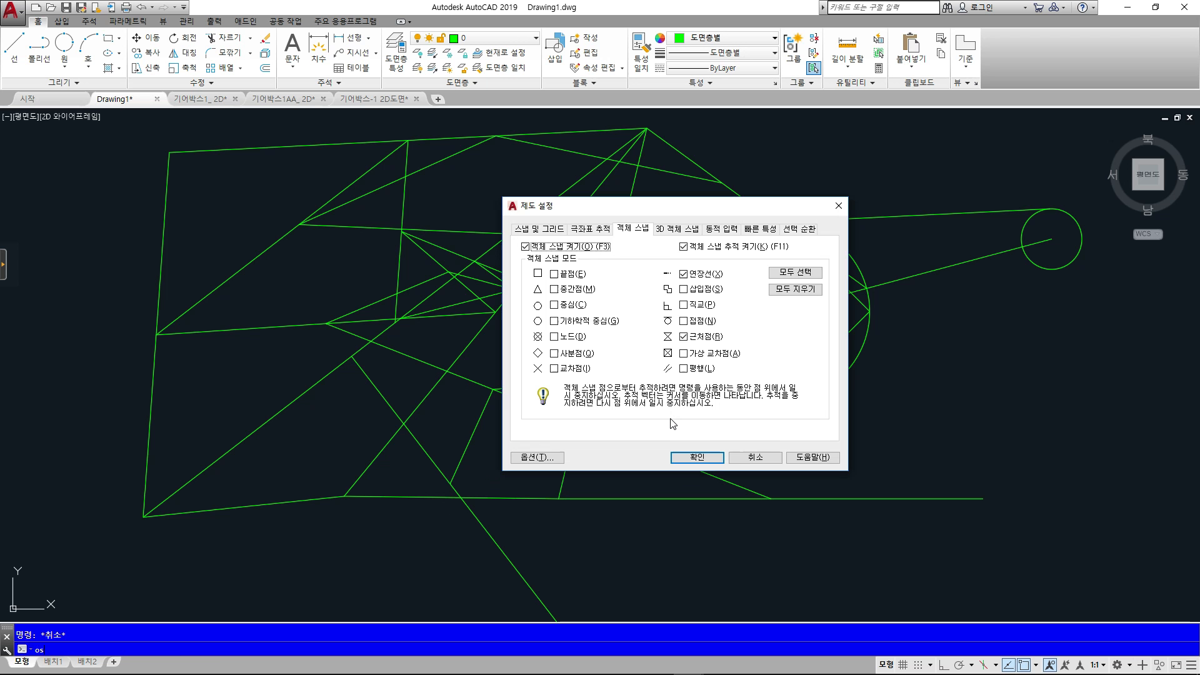
{"action": "left_click", "coordinate": [684, 337]}
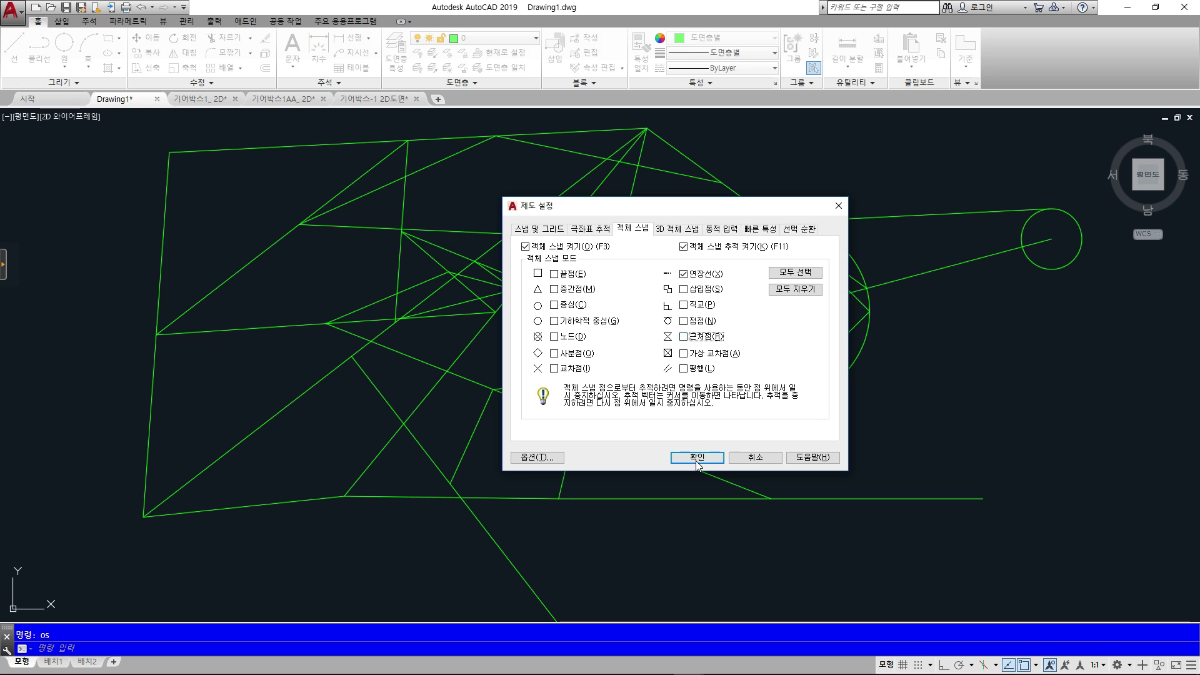
{"action": "left_click", "coordinate": [696, 457]}
Try to start a line on the long lower diagonal without Nearest snap, and check up close where it lands
{"action": "type", "text": "l"}
{"action": "key", "text": "Return"}
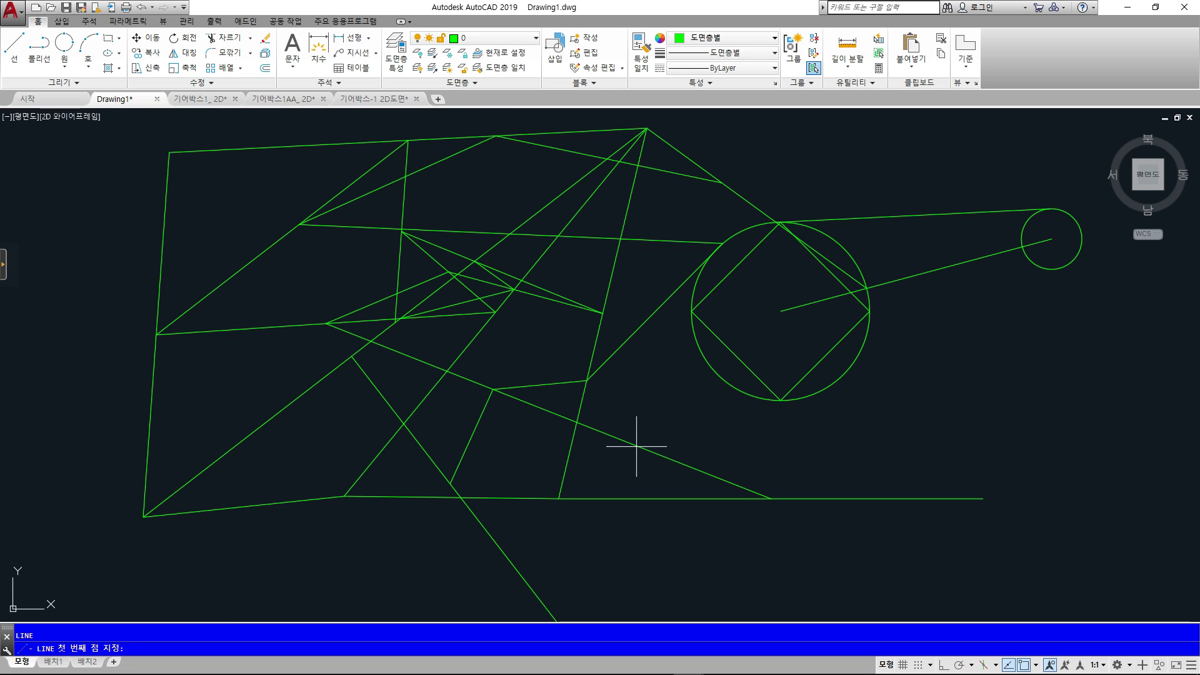
{"action": "scroll", "coordinate": [636, 446], "scroll_direction": "up", "scroll_amount": 5}
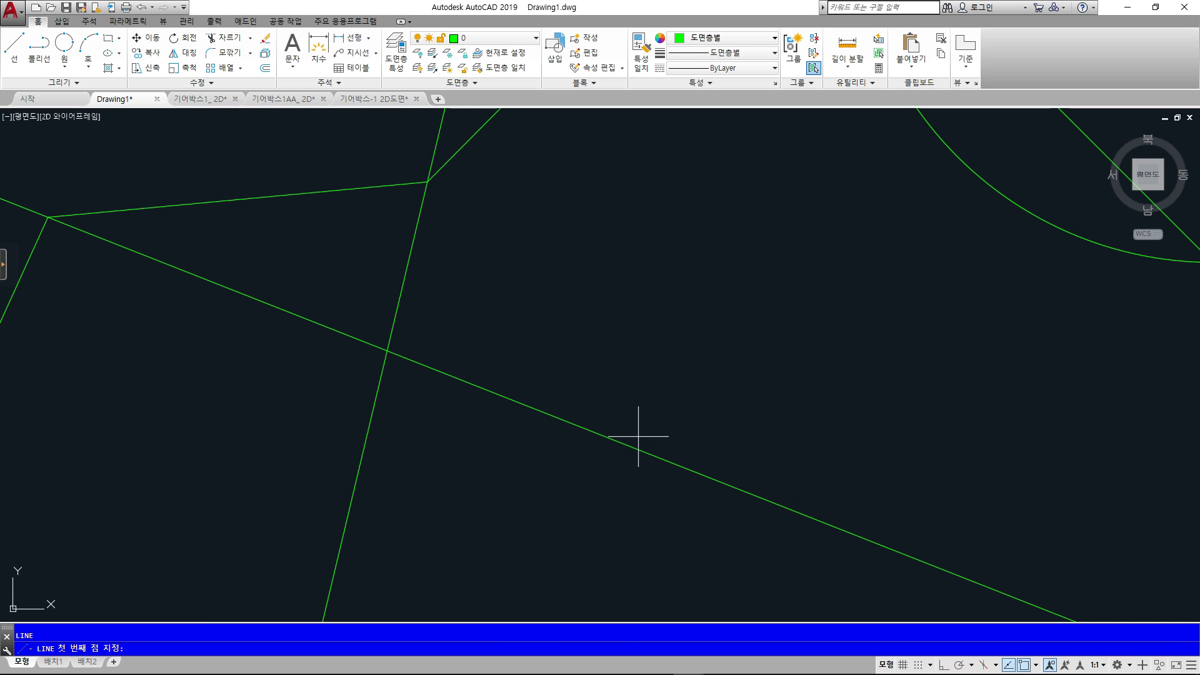
{"action": "left_click", "coordinate": [635, 444]}
{"action": "scroll", "coordinate": [650, 350], "scroll_direction": "up", "scroll_amount": 4}
{"action": "scroll", "coordinate": [612, 588], "scroll_direction": "up", "scroll_amount": 5}
{"action": "scroll", "coordinate": [613, 585], "scroll_direction": "down", "scroll_amount": 8}
{"action": "key", "text": "Escape"}
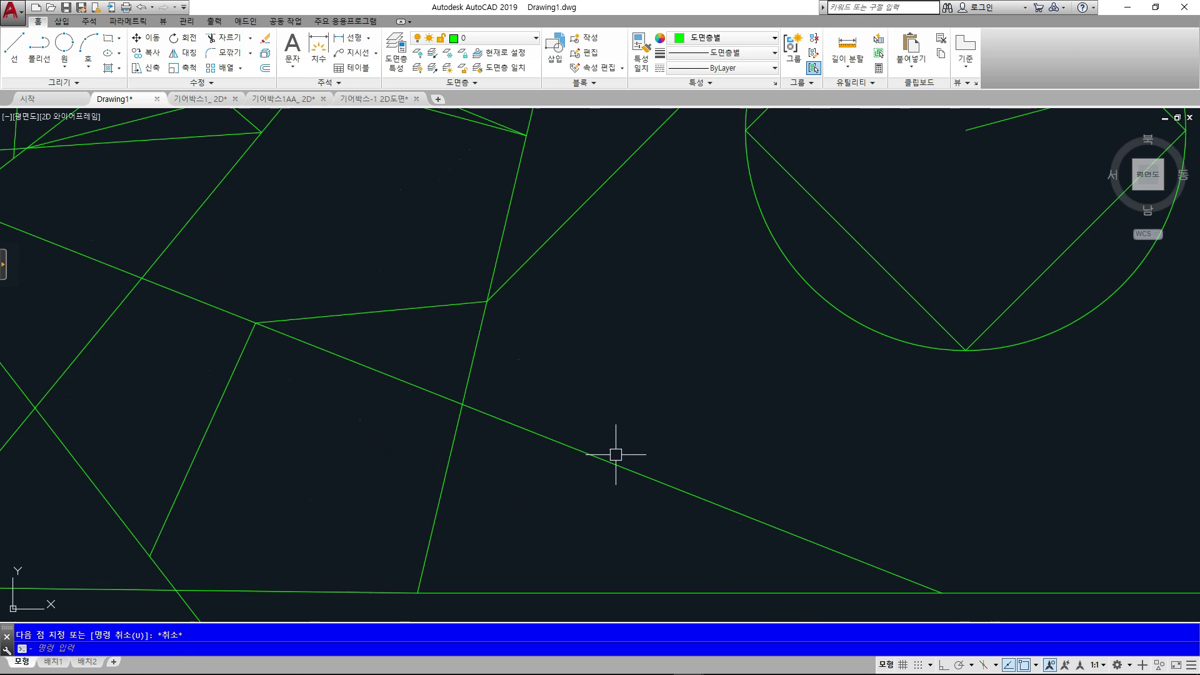
Turn the Nearest object snap mode back on
{"action": "type", "text": "os"}
{"action": "key", "text": "Return"}
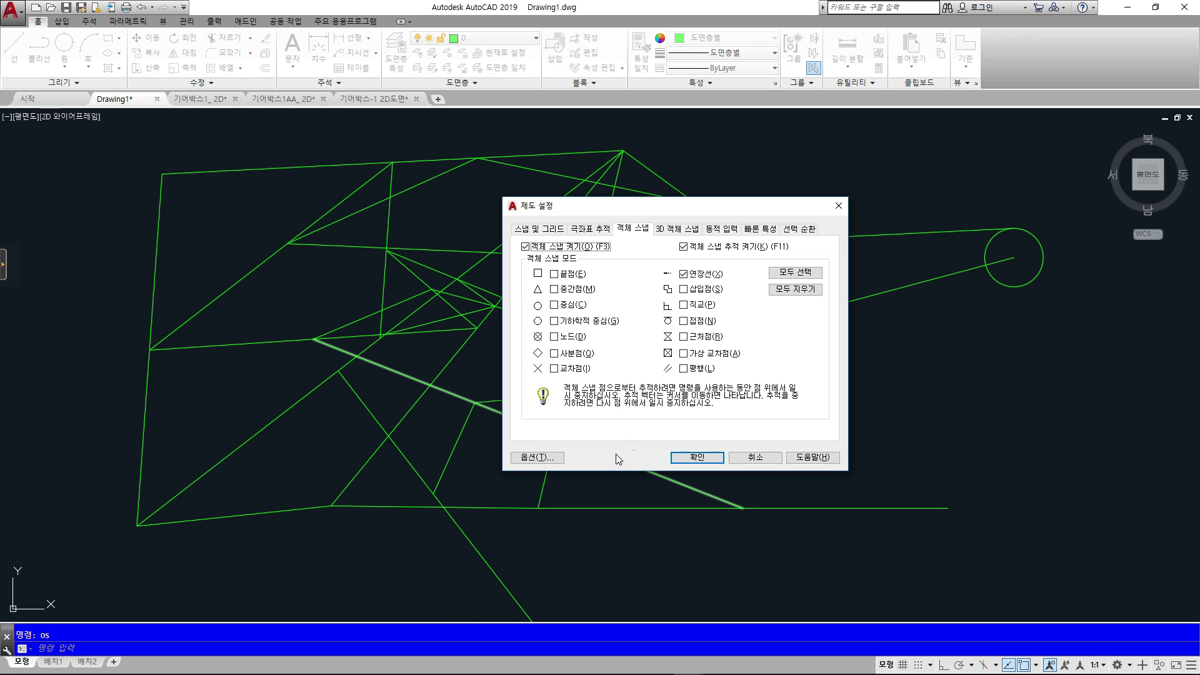
{"action": "left_click", "coordinate": [683, 338]}
{"action": "left_click", "coordinate": [696, 456]}
Draw two small connected line segments that start and end on the long lower diagonal, using Nearest snap
{"action": "type", "text": "l"}
{"action": "key", "text": "Return"}
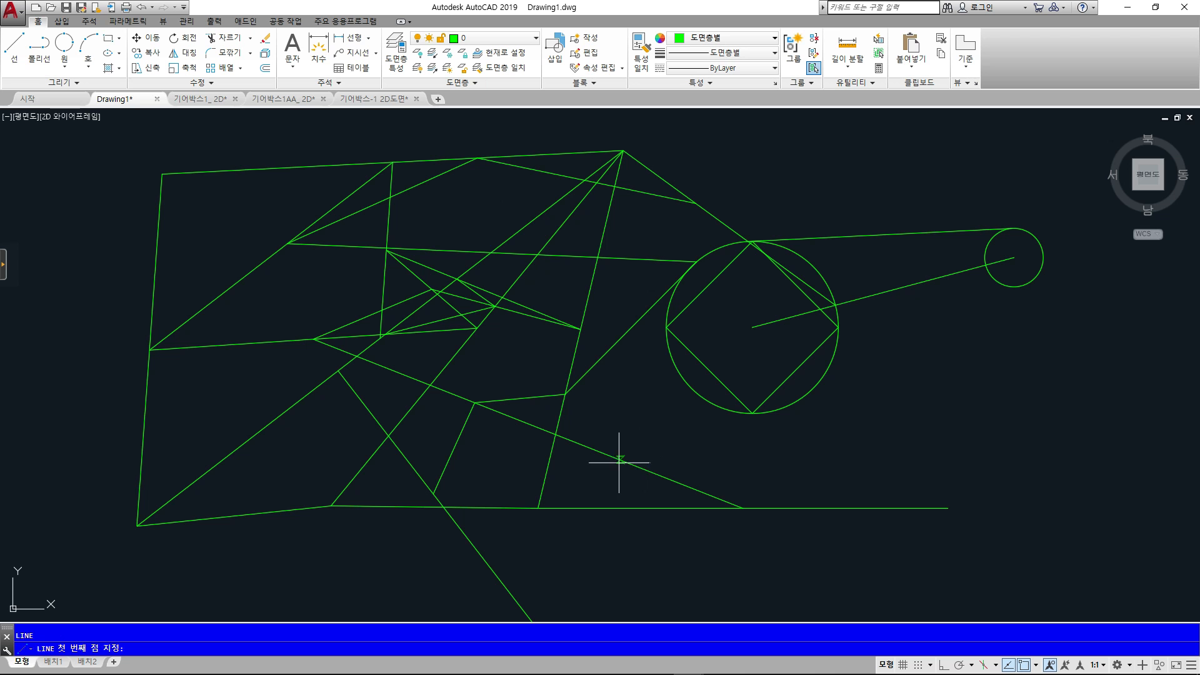
{"action": "left_click", "coordinate": [631, 460]}
{"action": "scroll", "coordinate": [621, 461], "scroll_direction": "up", "scroll_amount": 10}
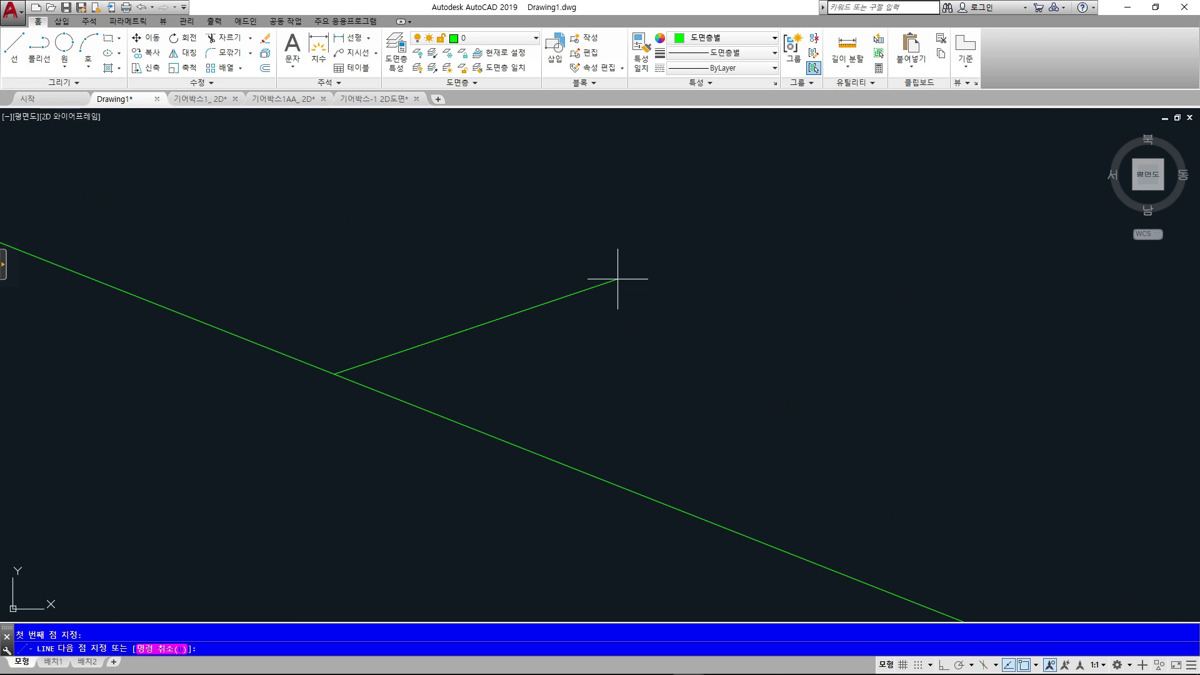
{"action": "left_click", "coordinate": [529, 264]}
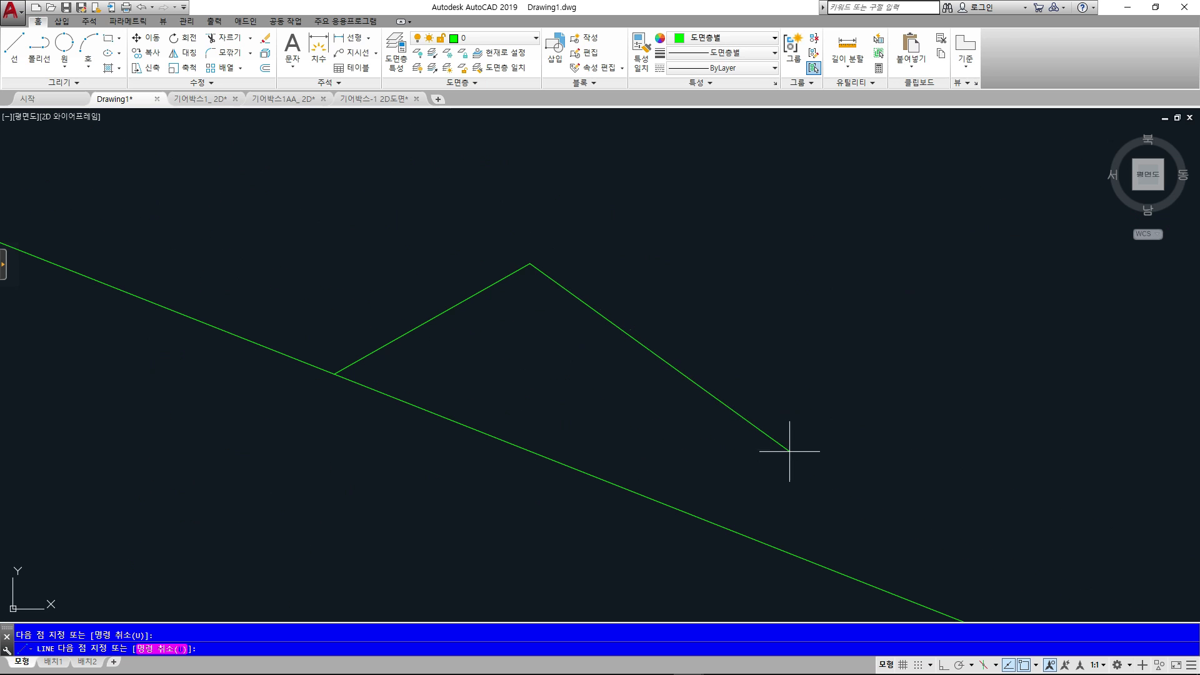
{"action": "left_click", "coordinate": [739, 531]}
{"action": "scroll", "coordinate": [738, 531], "scroll_direction": "down", "scroll_amount": 15}
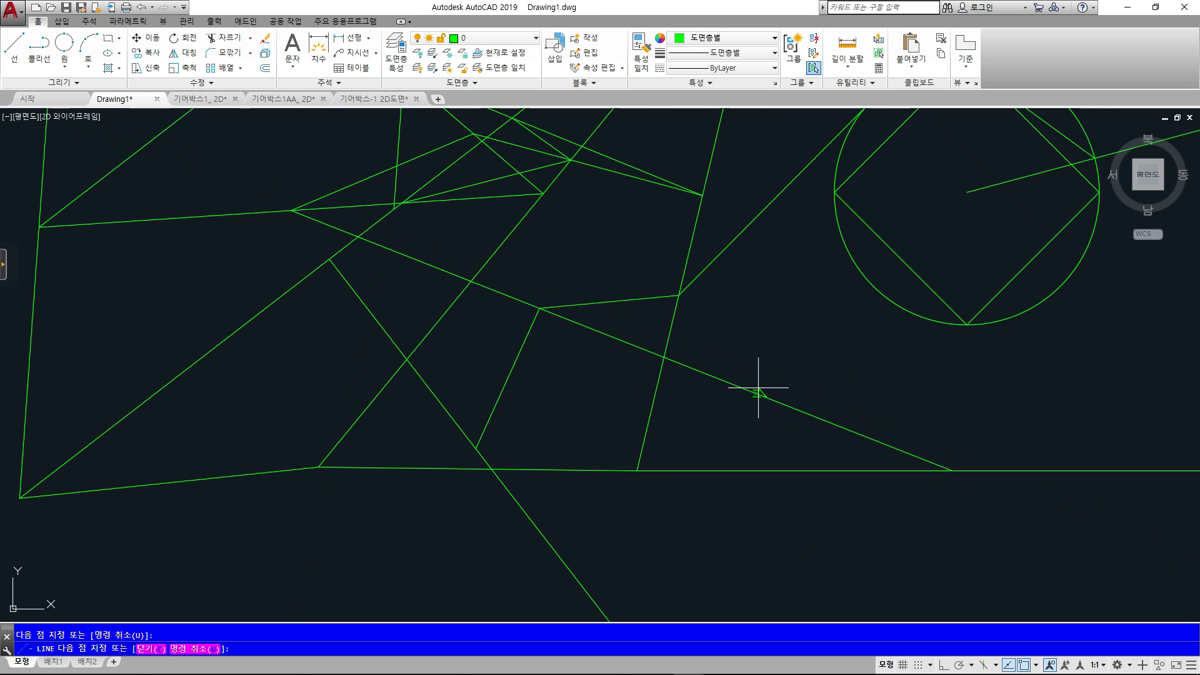
{"action": "key", "text": "Escape"}
Switch to the 기어박스-1 2D도면 drawing and focus on the x surface-finish symbol beside the 2 mm dimension
{"action": "left_click", "coordinate": [400, 100]}
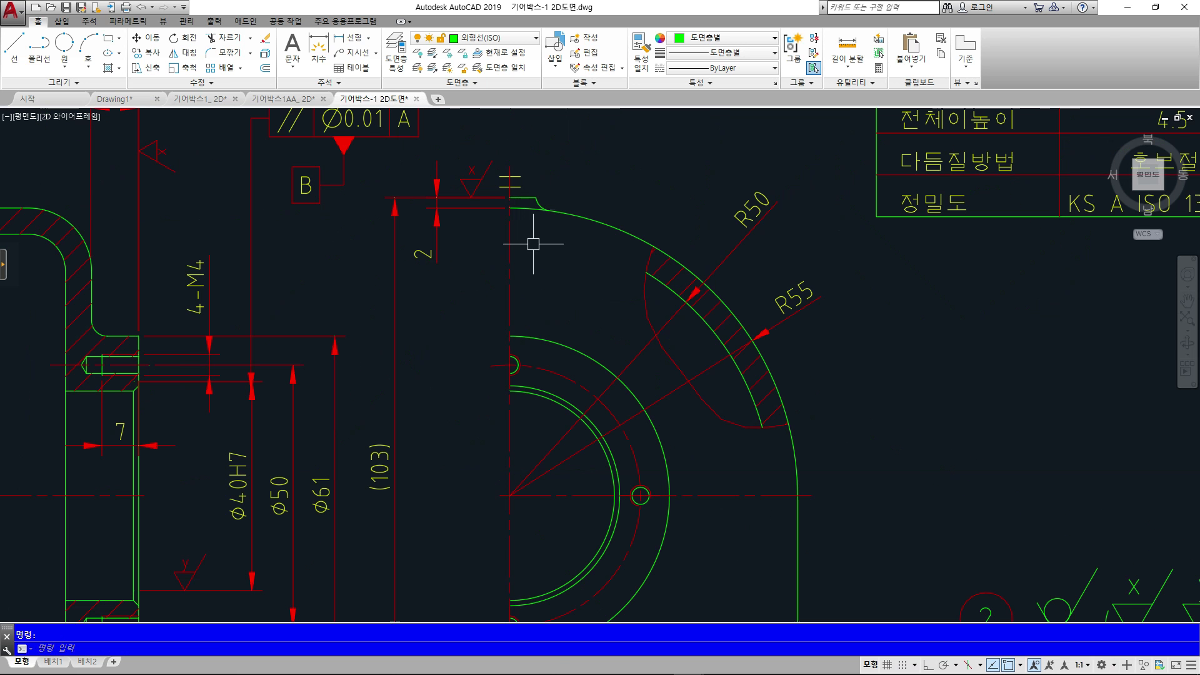
{"action": "scroll", "coordinate": [480, 202], "scroll_direction": "up", "scroll_amount": 5}
{"action": "middle_click_drag", "start_coordinate": [480, 201], "coordinate": [553, 378]}
Move the x surface-finish symbol from its tip, using Endpoint snap, along the extension line to the other side of the 2 mm dimension
{"action": "type", "text": "m"}
{"action": "key", "text": "space"}
{"action": "left_click", "coordinate": [575, 316]}
{"action": "left_click", "coordinate": [440, 169]}
{"action": "key", "text": "space"}
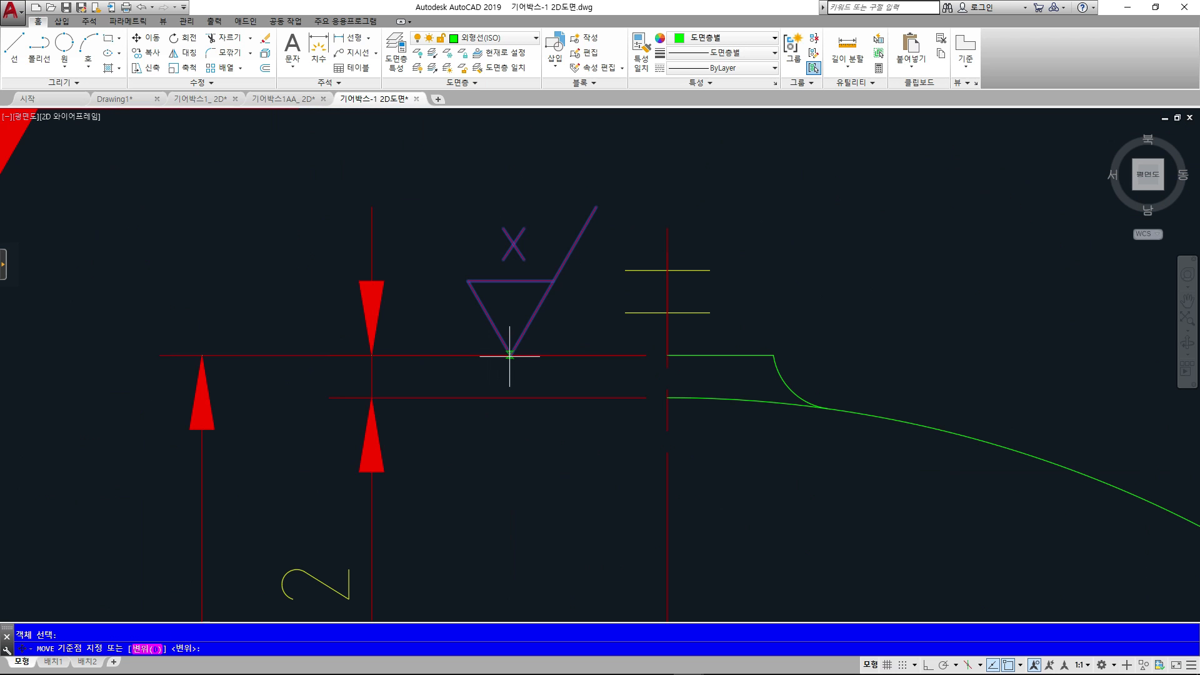
{"action": "scroll", "coordinate": [510, 356], "scroll_direction": "up", "scroll_amount": 5}
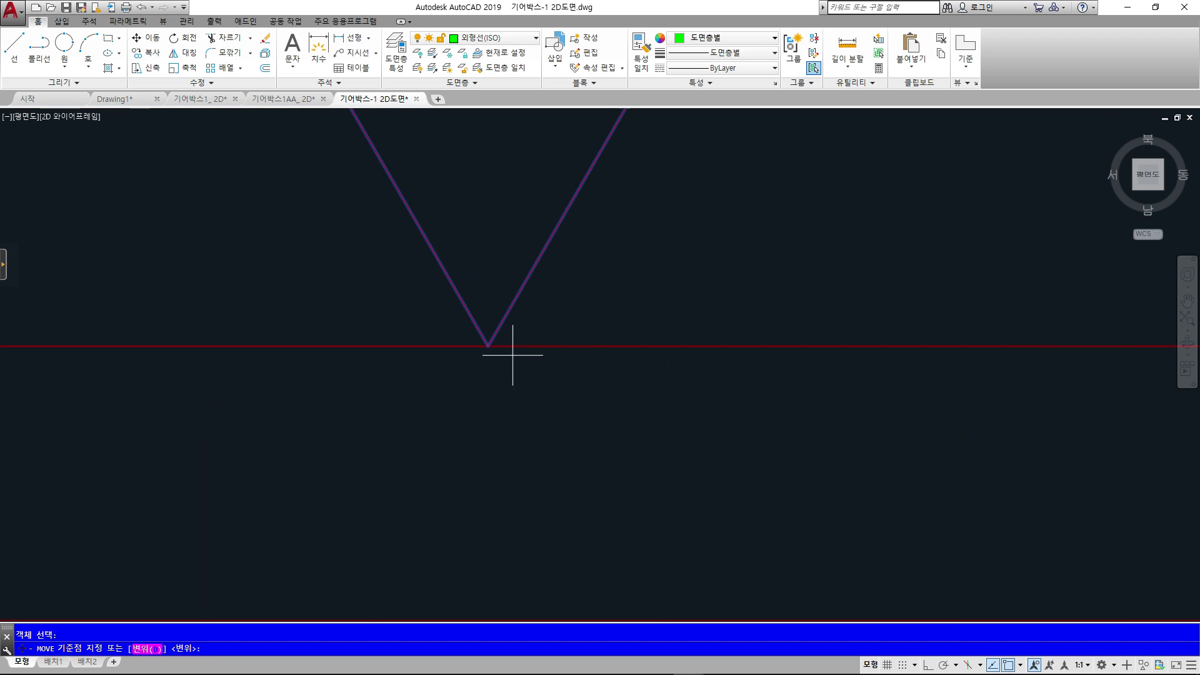
{"action": "right_click", "coordinate": [548, 356], "text": "shift"}
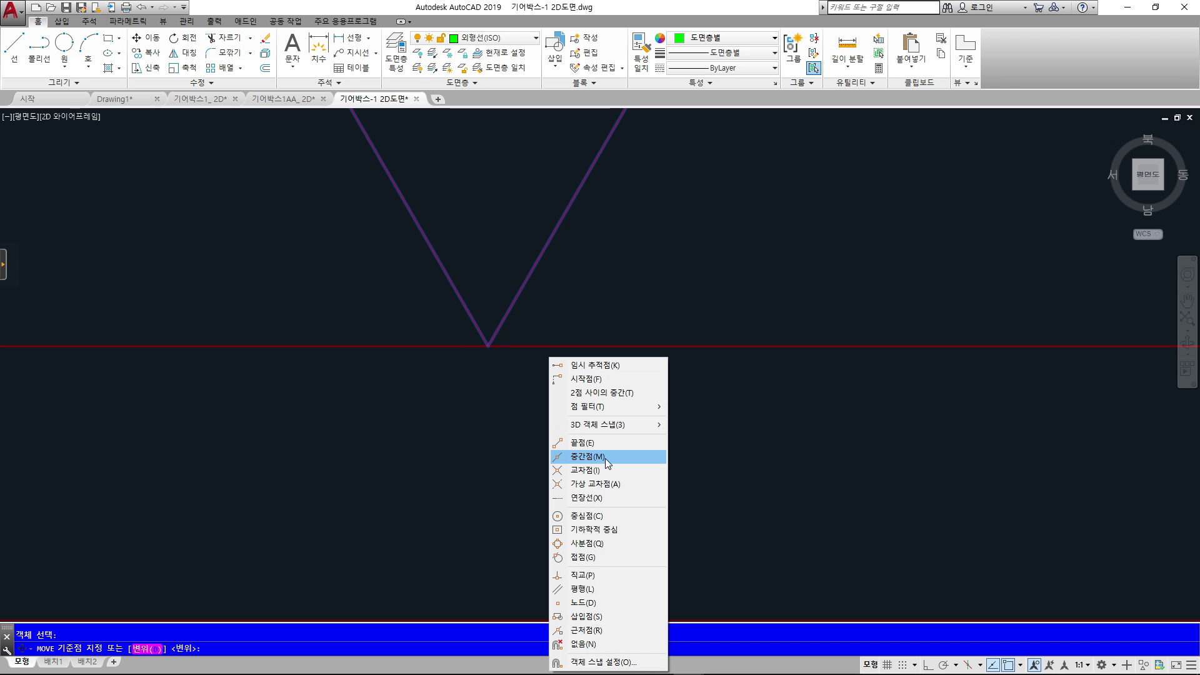
{"action": "left_click", "coordinate": [582, 442]}
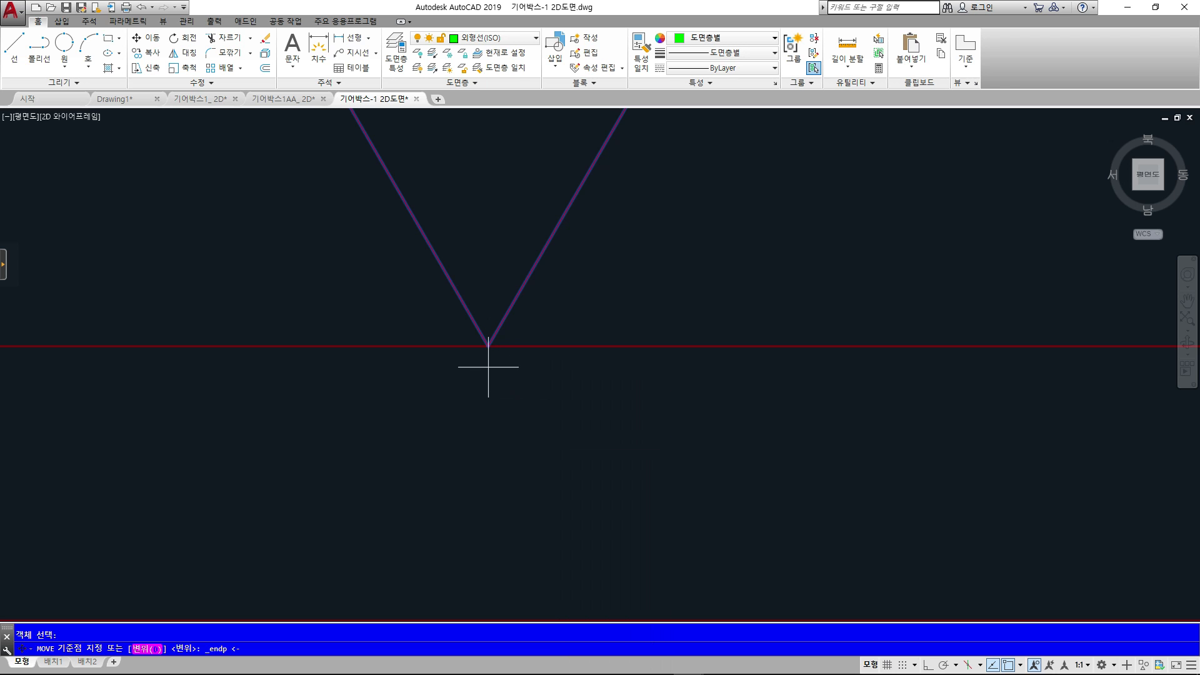
{"action": "scroll", "coordinate": [511, 354], "scroll_direction": "down", "scroll_amount": 5}
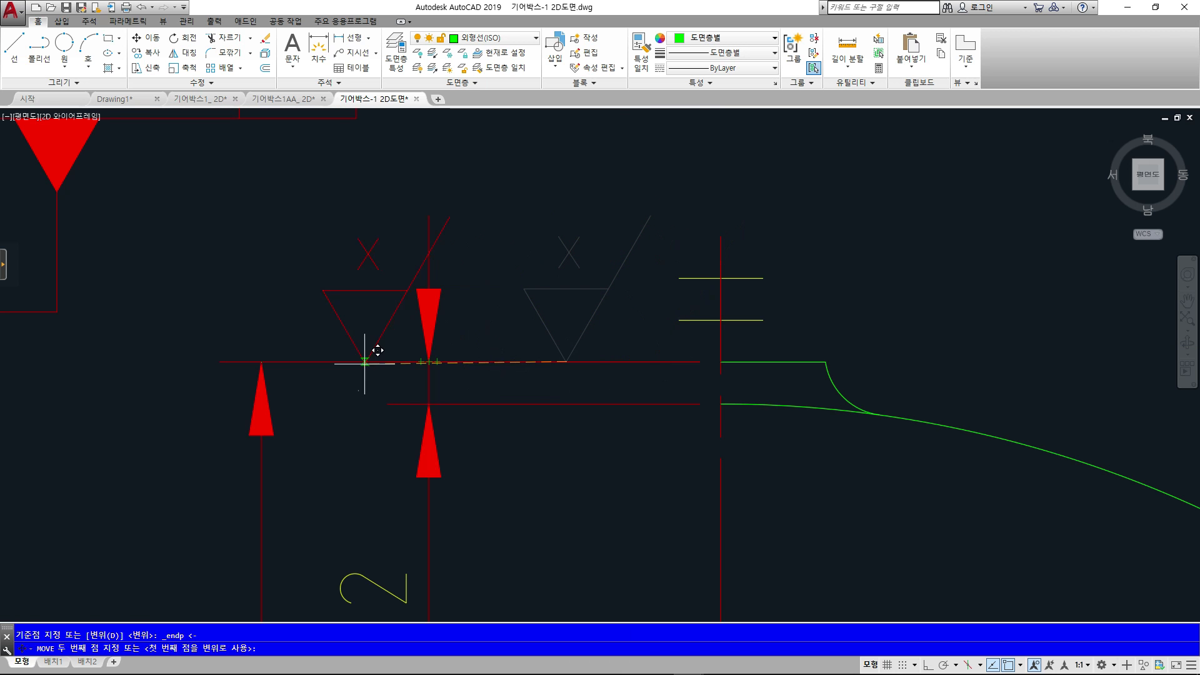
{"action": "left_click", "coordinate": [368, 352]}
{"action": "scroll", "coordinate": [536, 235], "scroll_direction": "down", "scroll_amount": 8}
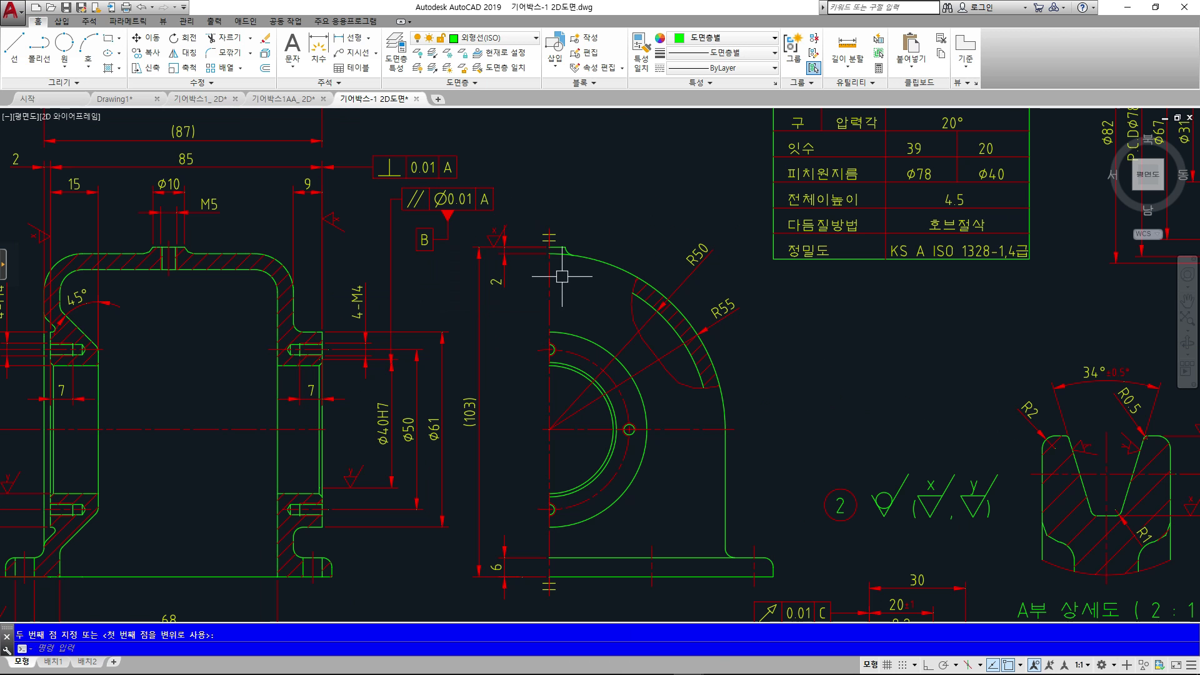
Switch to Drawing1 and erase all the practice geometry, including the slanted slot shape
{"action": "scroll", "coordinate": [515, 258], "scroll_direction": "up", "scroll_amount": 8}
{"action": "scroll", "coordinate": [601, 237], "scroll_direction": "down", "scroll_amount": 6}
{"action": "middle_click_drag", "start_coordinate": [505, 233], "coordinate": [791, 229]}
{"action": "left_click", "coordinate": [117, 100]}
{"action": "scroll", "coordinate": [656, 348], "scroll_direction": "down", "scroll_amount": 6}
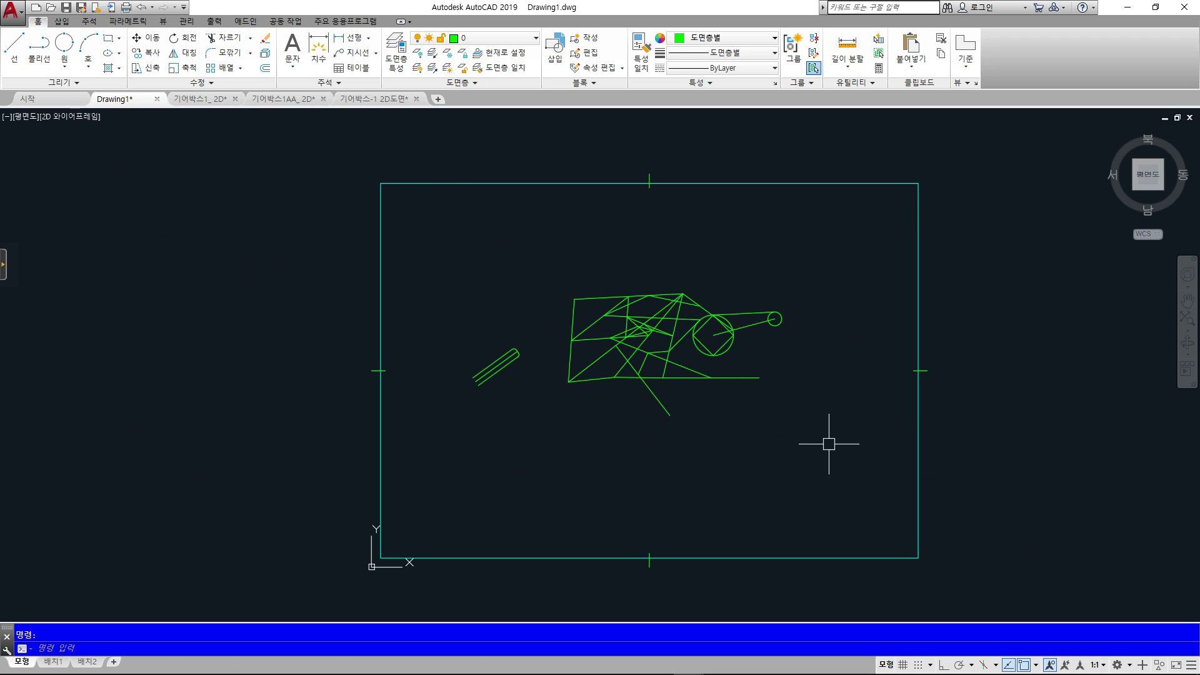
{"action": "scroll", "coordinate": [773, 385], "scroll_direction": "up", "scroll_amount": 4}
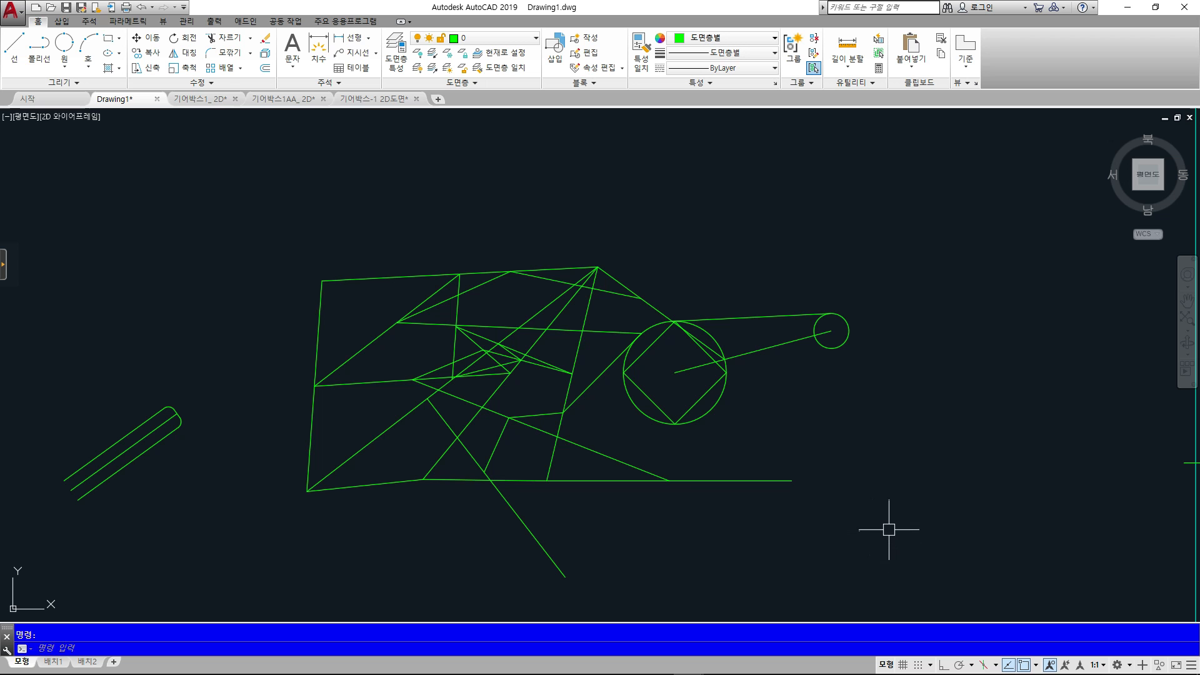
{"action": "left_click", "coordinate": [937, 575]}
{"action": "left_click", "coordinate": [299, 233]}
{"action": "key", "text": "Delete"}
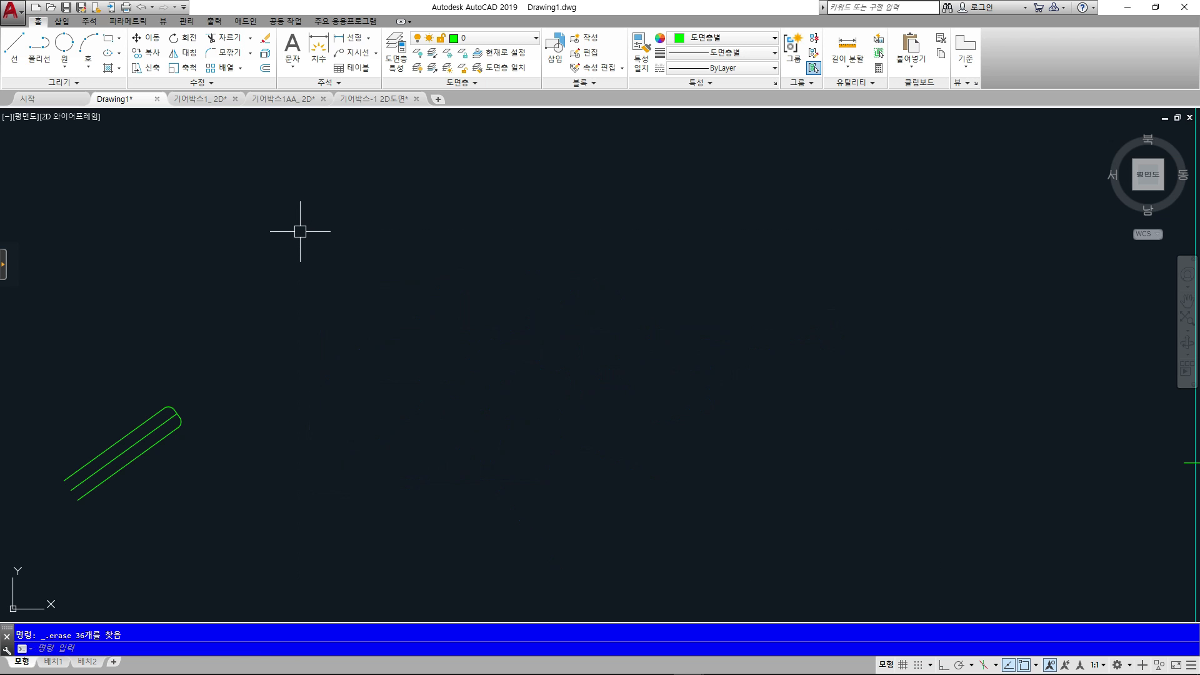
{"action": "left_click", "coordinate": [380, 504]}
{"action": "left_click", "coordinate": [92, 348]}
{"action": "key", "text": "Delete"}
Draw an open chain of four connected line segments inside the drawing frame
{"action": "type", "text": "l"}
{"action": "key", "text": "Return"}
{"action": "left_click", "coordinate": [399, 238]}
{"action": "left_click", "coordinate": [645, 428]}
{"action": "left_click", "coordinate": [845, 305]}
{"action": "left_click", "coordinate": [744, 183]}
{"action": "left_click", "coordinate": [617, 250]}
{"action": "key", "text": "Escape"}
Draw a circle below the free end of the chain's long first segment
{"action": "type", "text": "c"}
{"action": "key", "text": "Return"}
{"action": "left_click", "coordinate": [323, 446]}
{"action": "left_click", "coordinate": [407, 475]}
{"action": "scroll", "coordinate": [666, 421], "scroll_direction": "down", "scroll_amount": 2}
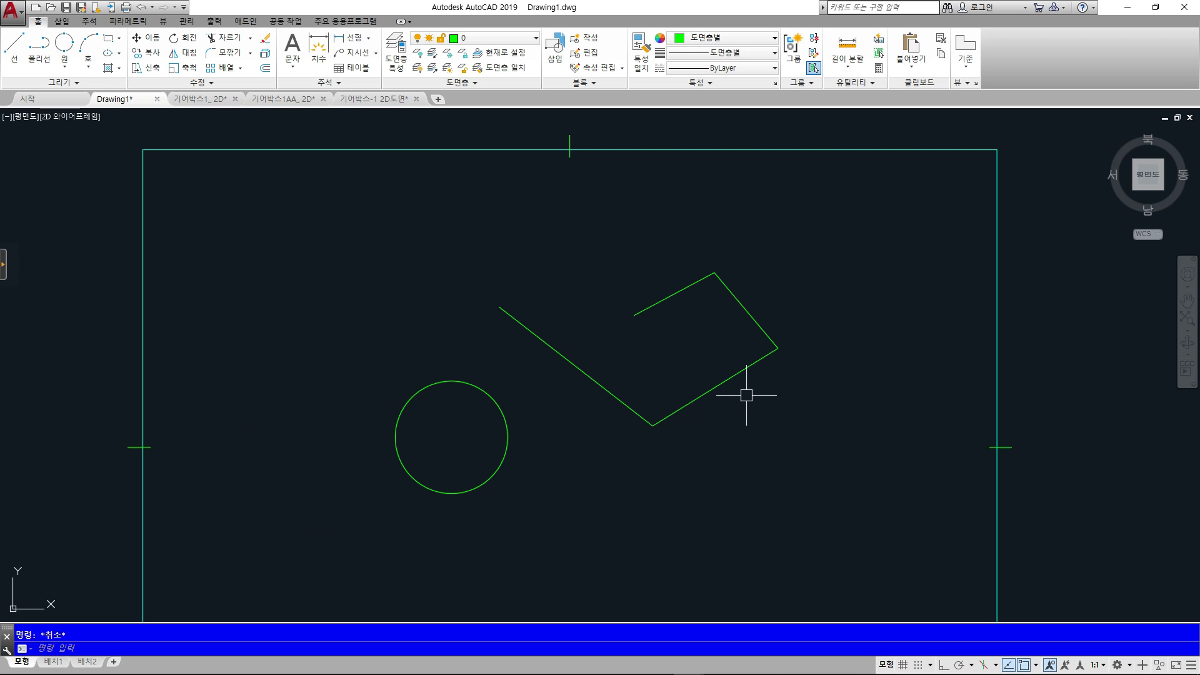
Turn on the Endpoint, Midpoint, Center and Intersection object snap modes and turn off Nearest
{"action": "key", "text": "Return"}
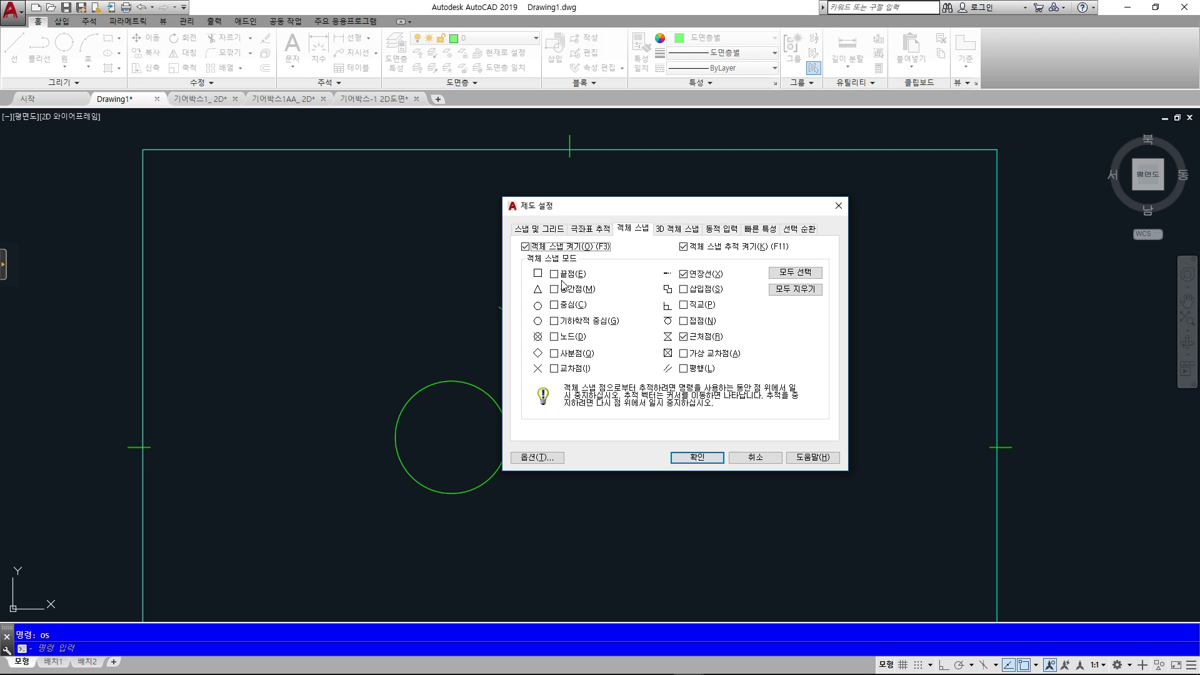
{"action": "left_click", "coordinate": [555, 306]}
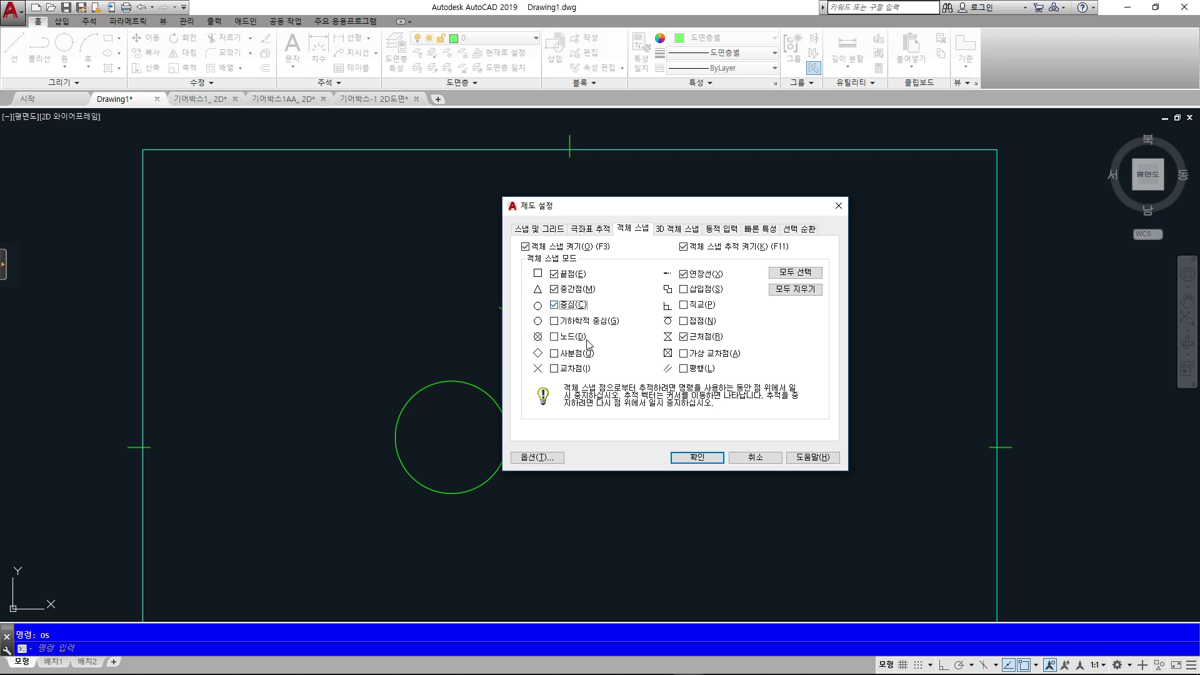
{"action": "left_click", "coordinate": [555, 369]}
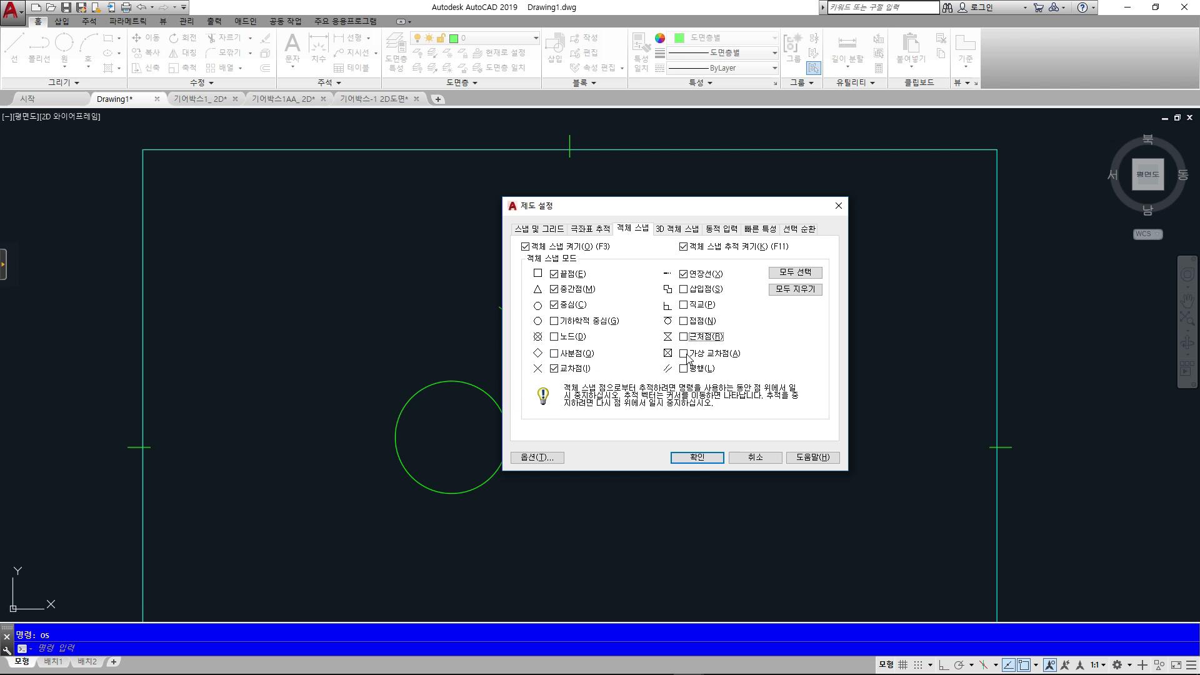
{"action": "left_click", "coordinate": [695, 459]}
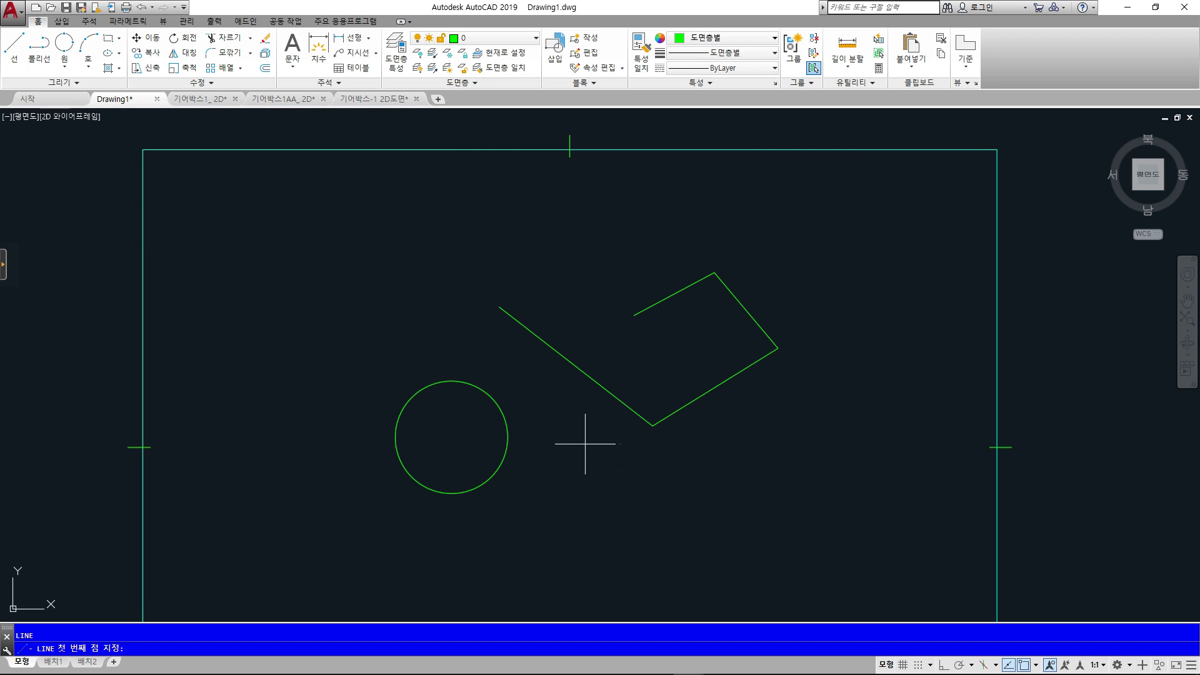
Draw a line from the circle's center to the free endpoint of the chain's long first segment
{"action": "left_click", "coordinate": [510, 424]}
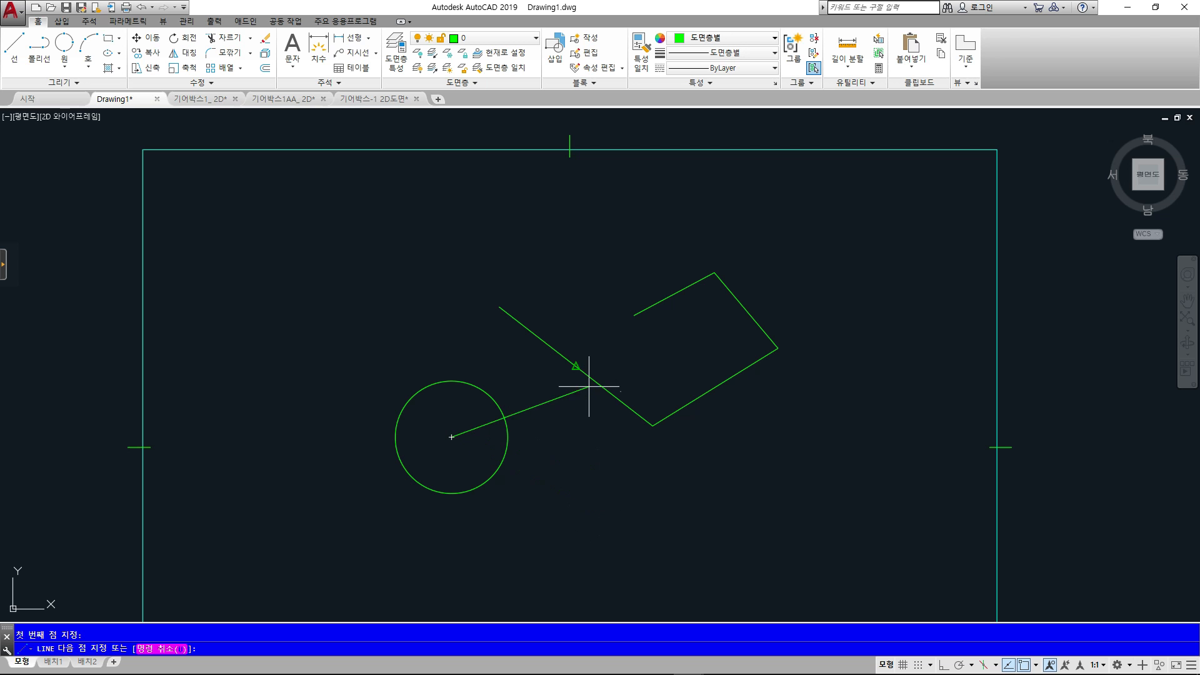
{"action": "left_click", "coordinate": [499, 306]}
{"action": "key", "text": "Escape"}
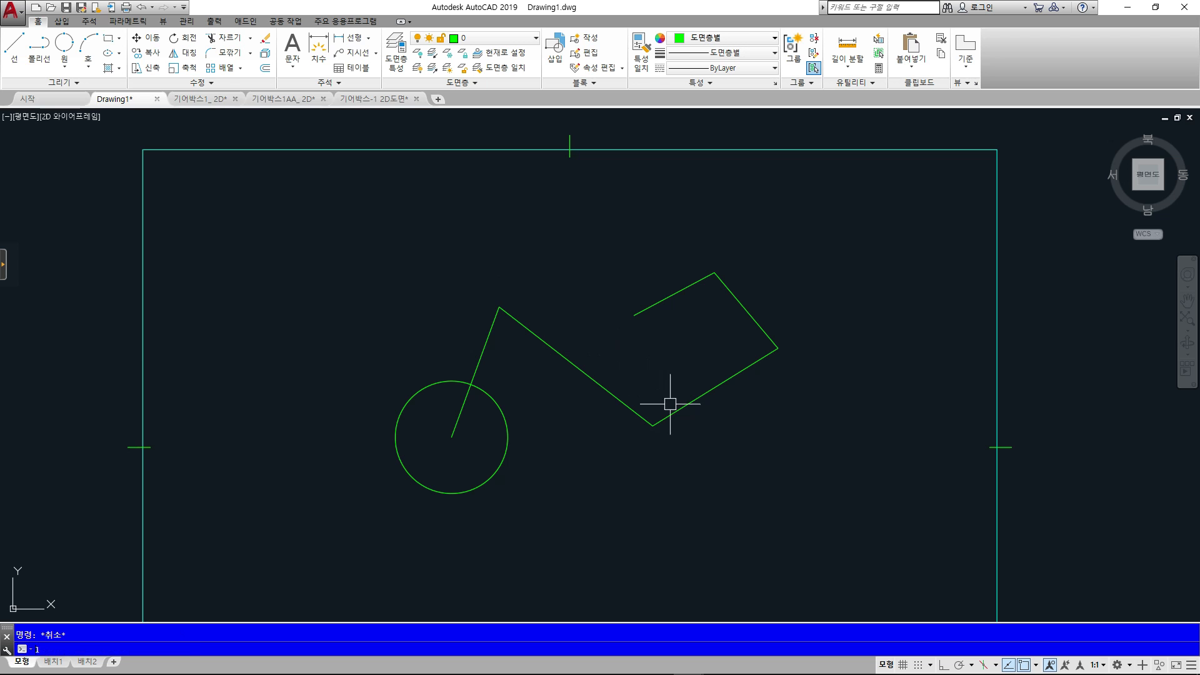
Draw a short slanted line crossing the chain's second segment
{"action": "type", "text": "l"}
{"action": "key", "text": "Return"}
{"action": "left_click", "coordinate": [670, 350]}
{"action": "left_click", "coordinate": [724, 463]}
{"action": "key", "text": "Escape"}
{"action": "type", "text": "l"}
{"action": "key", "text": "Return"}
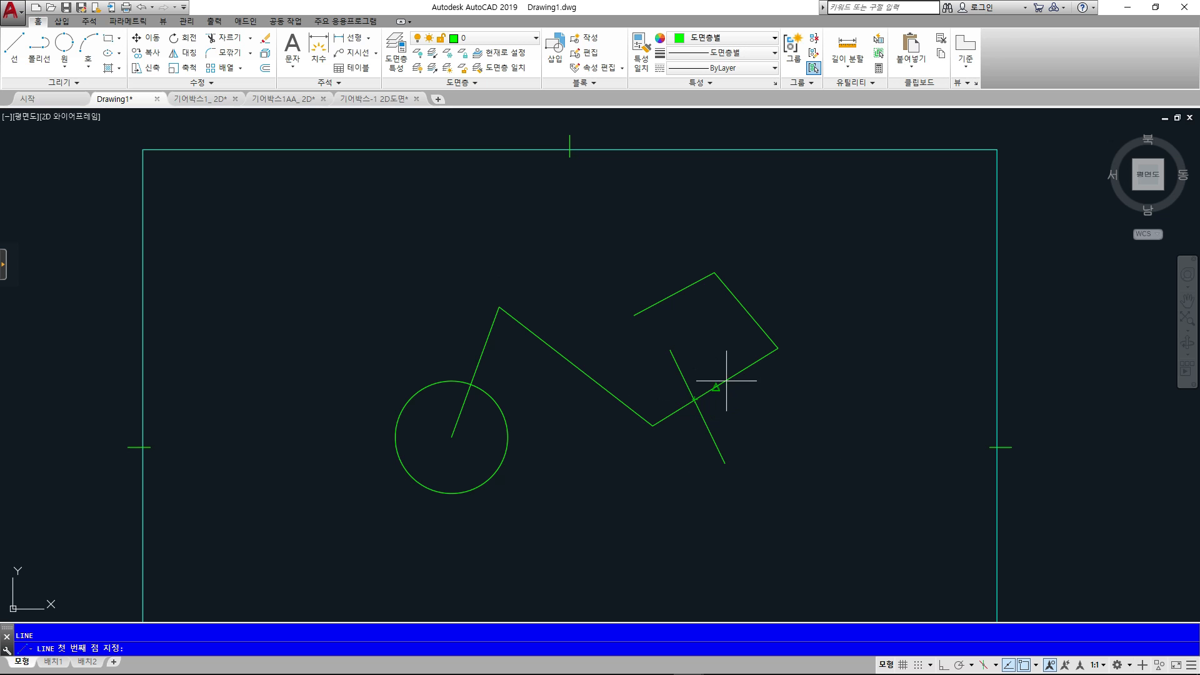
{"action": "scroll", "coordinate": [715, 390], "scroll_direction": "up", "scroll_amount": 5}
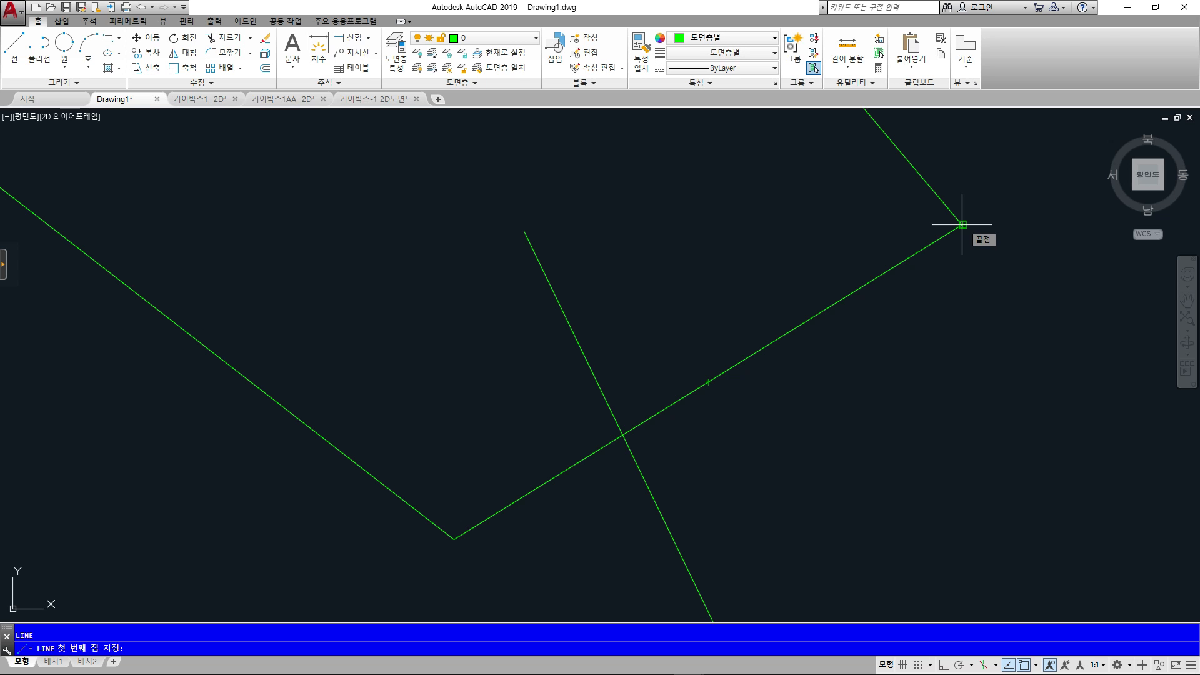
{"action": "scroll", "coordinate": [950, 242], "scroll_direction": "down", "scroll_amount": 8}
{"action": "middle_click_drag", "start_coordinate": [811, 265], "coordinate": [618, 342]}
{"action": "scroll", "coordinate": [665, 318], "scroll_direction": "up", "scroll_amount": 2}
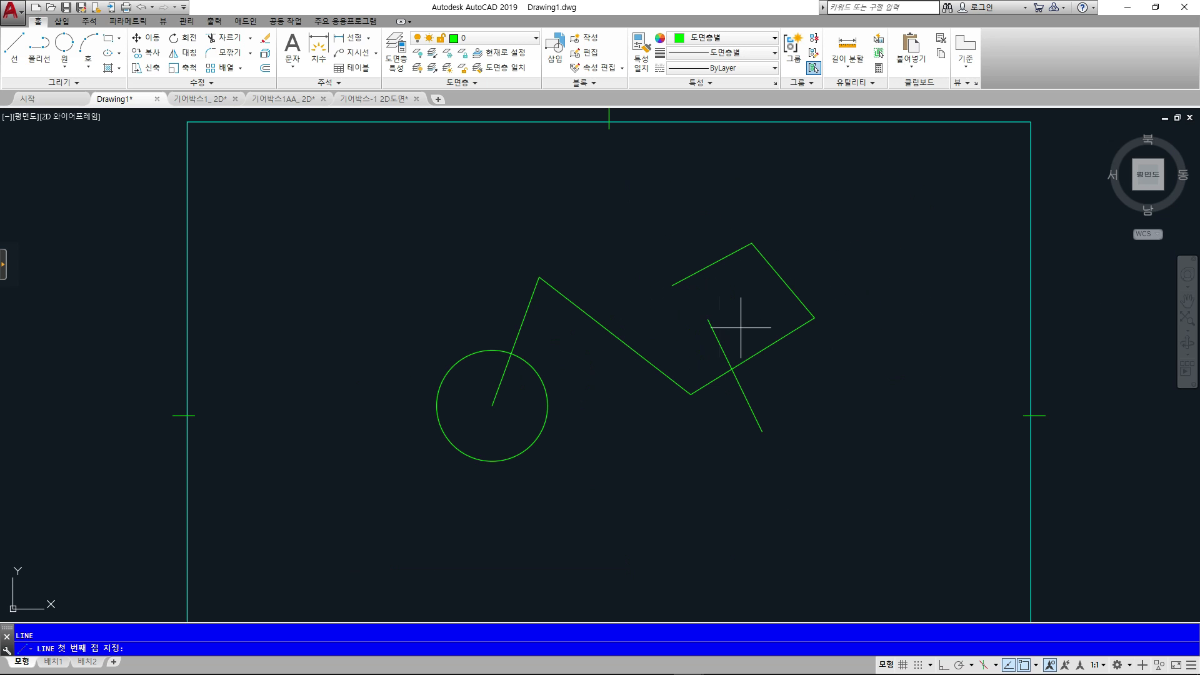
{"action": "left_click", "coordinate": [815, 317]}
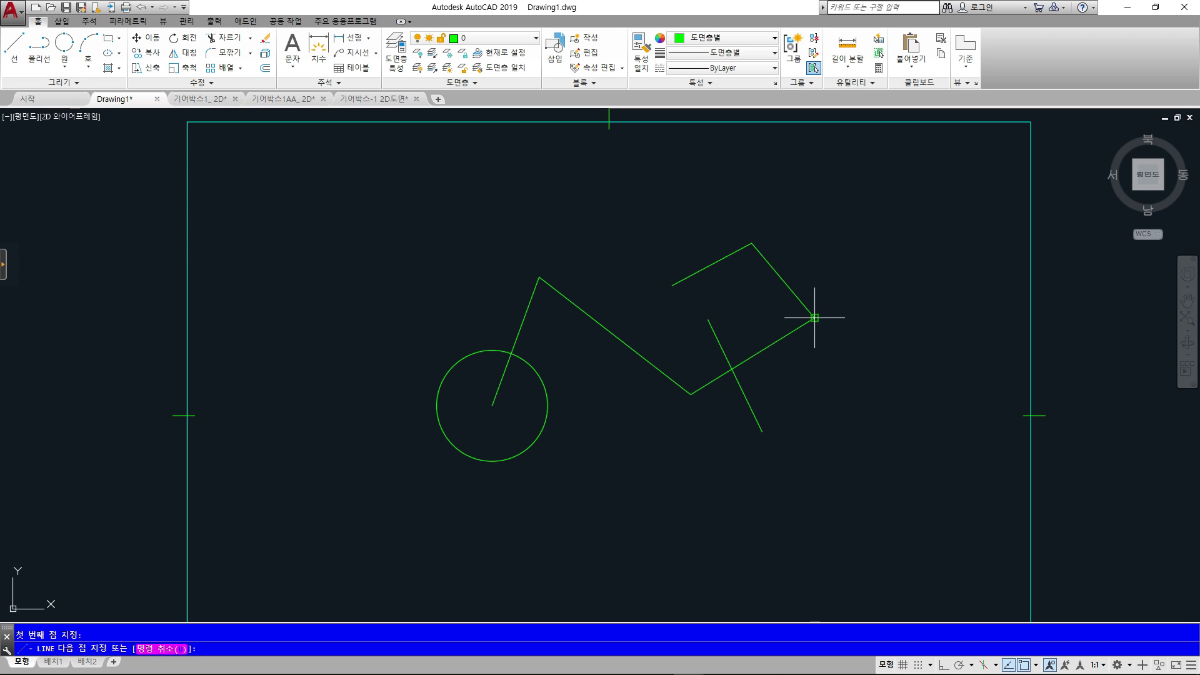
{"action": "key", "text": "space"}
Draw a line from outside the chain perpendicular to its second segment with a one-time Perpendicular snap, continuing to the midpoints of the third and fourth segments
{"action": "key", "text": "space"}
{"action": "left_click", "coordinate": [874, 474]}
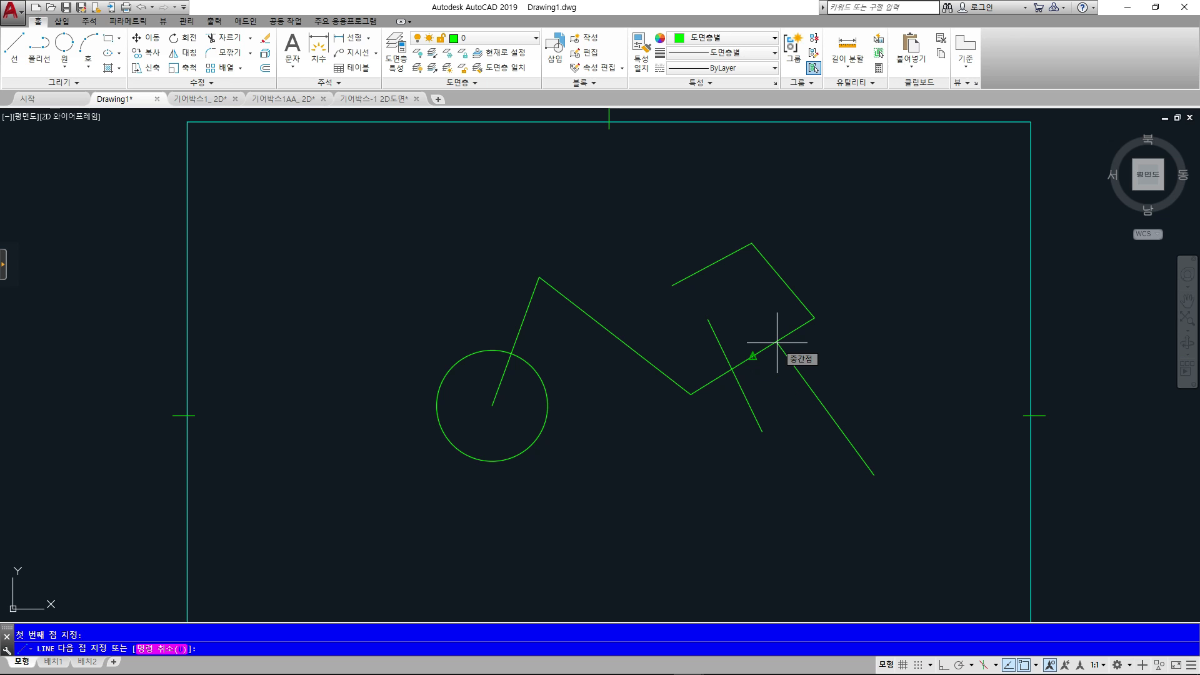
{"action": "right_click", "coordinate": [778, 344], "text": "shift"}
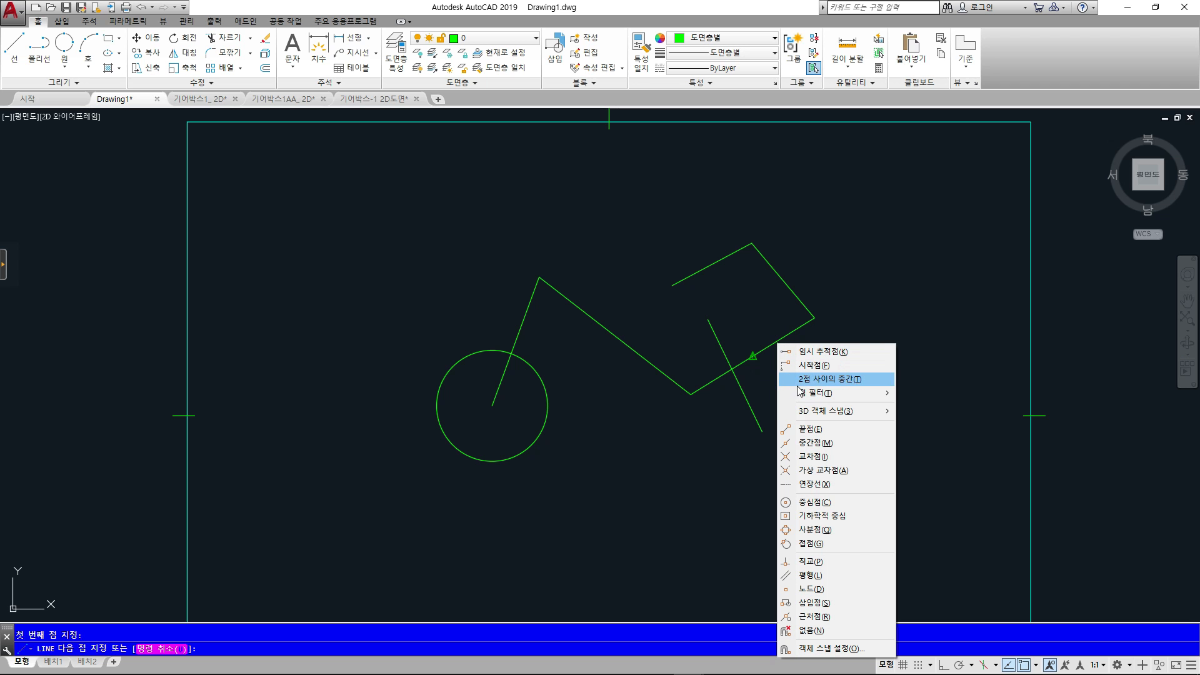
{"action": "mouse_move", "coordinate": [801, 395]}
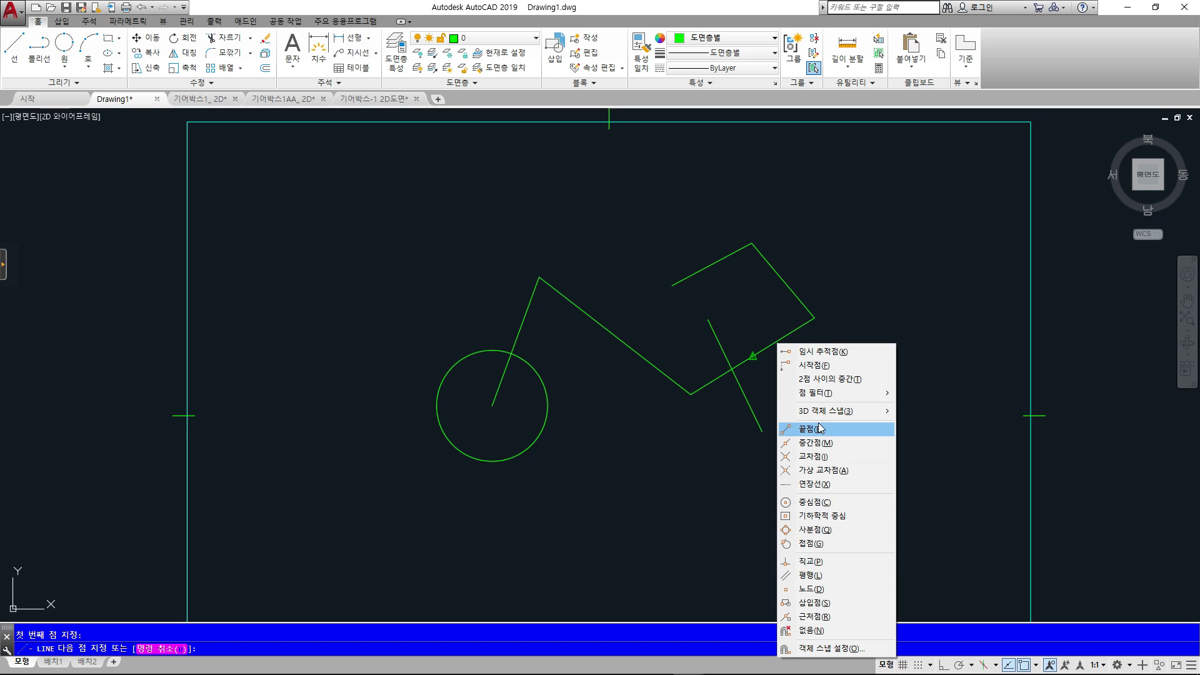
{"action": "left_click", "coordinate": [809, 562]}
{"action": "left_click", "coordinate": [788, 341]}
{"action": "left_click", "coordinate": [783, 280]}
{"action": "left_click", "coordinate": [712, 263]}
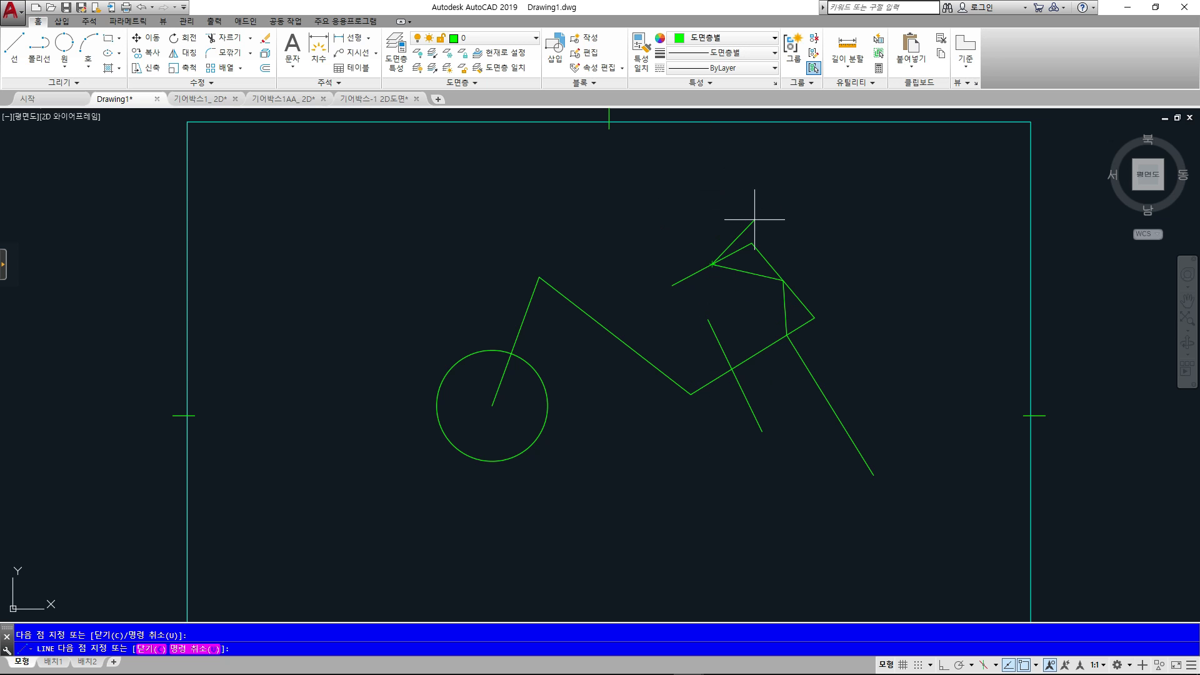
{"action": "key", "text": "Escape"}
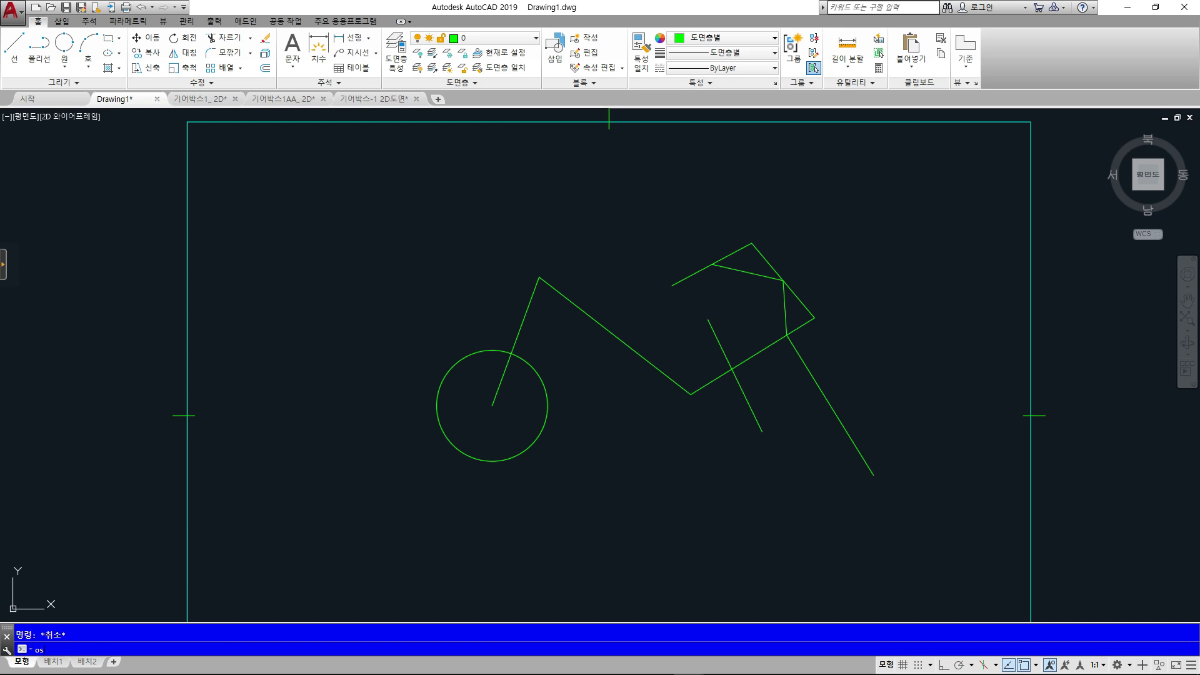
{"action": "type", "text": "os"}
{"action": "key", "text": "Return"}
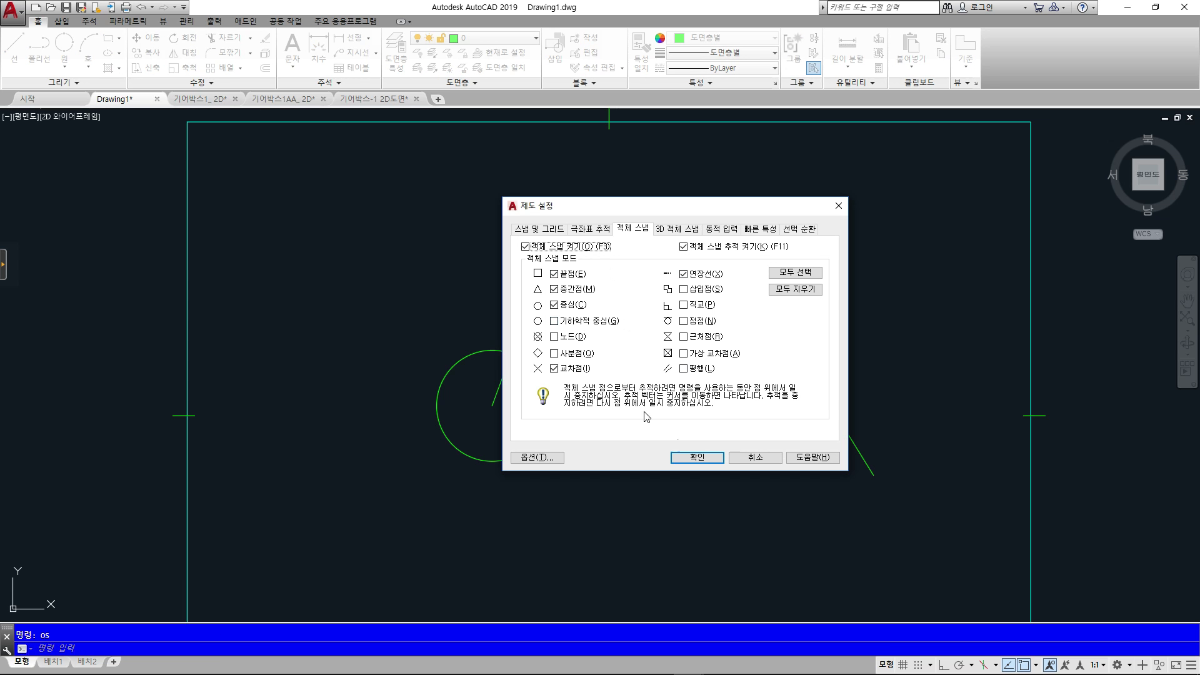
{"action": "left_click", "coordinate": [710, 459]}
Start a line and turn on the Quadrant object snap mode transparently while the command is running
{"action": "type", "text": "l"}
{"action": "key", "text": "Return"}
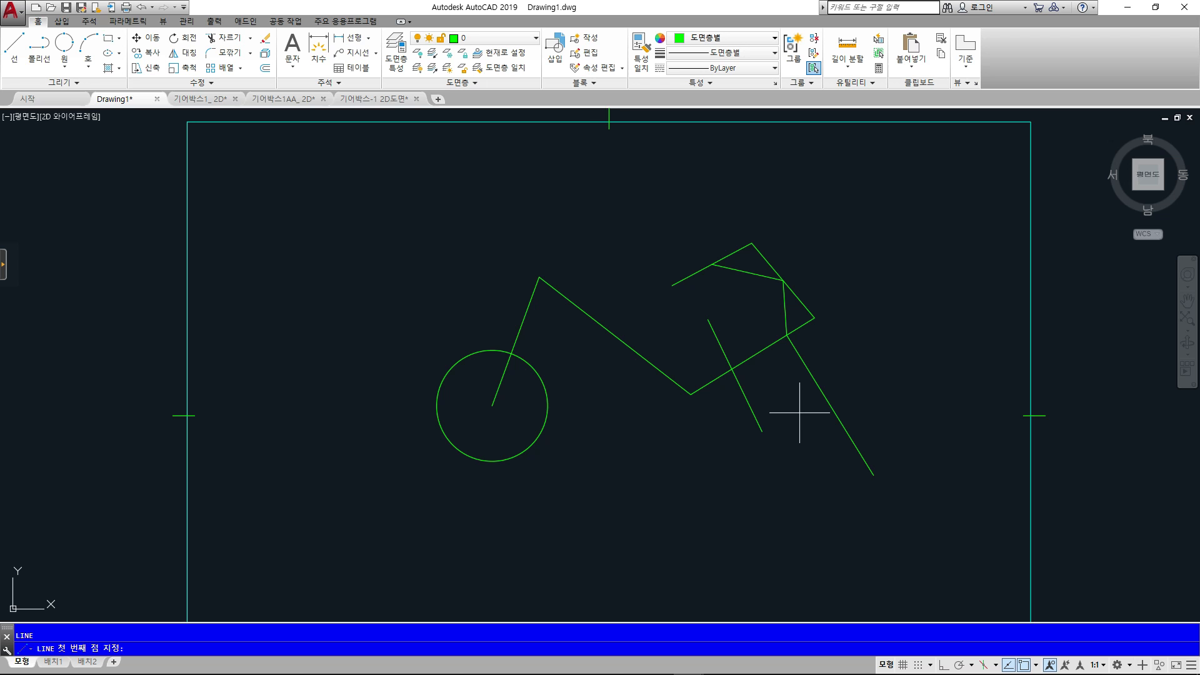
{"action": "key", "text": "Return"}
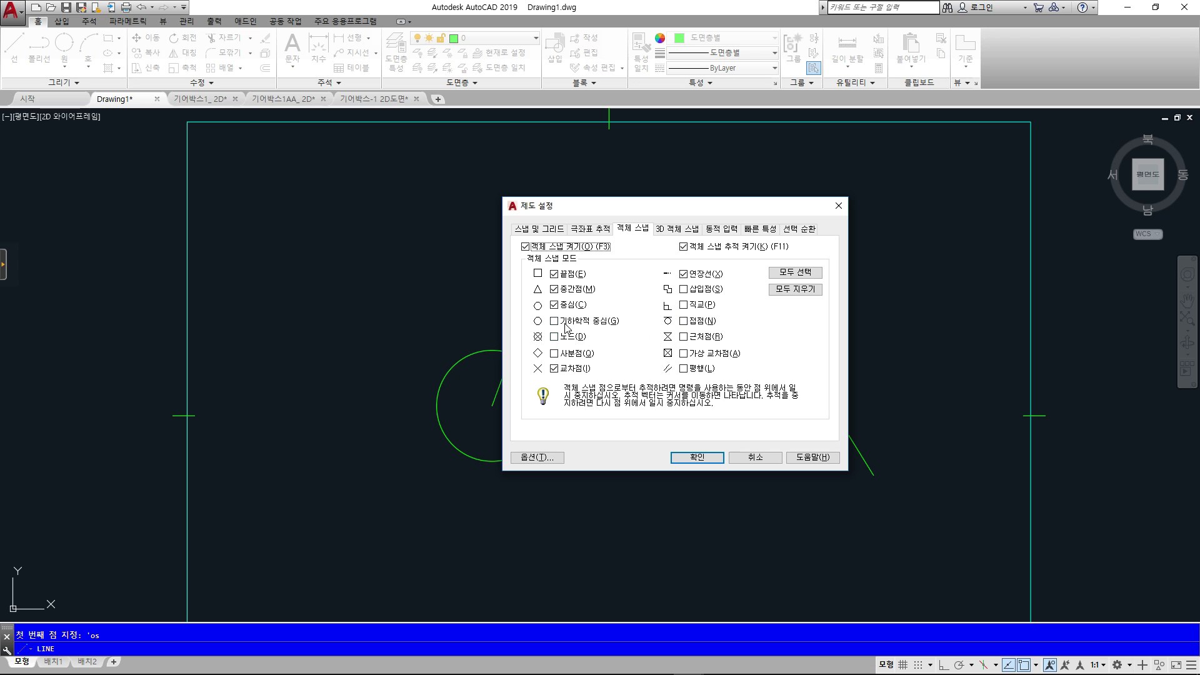
{"action": "left_click", "coordinate": [554, 353]}
{"action": "left_click", "coordinate": [693, 458]}
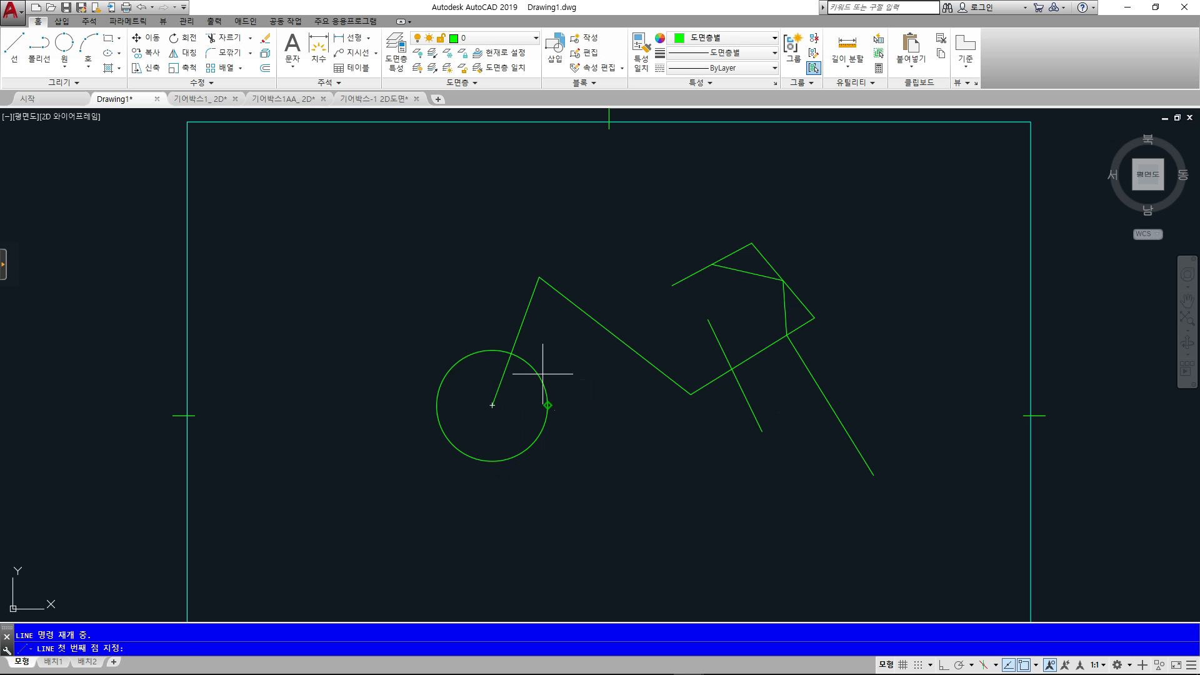
Draw the line from the circle's upper quadrant to the midpoint of the chain's second segment and back to the circle's lower quadrant
{"action": "left_click", "coordinate": [491, 350]}
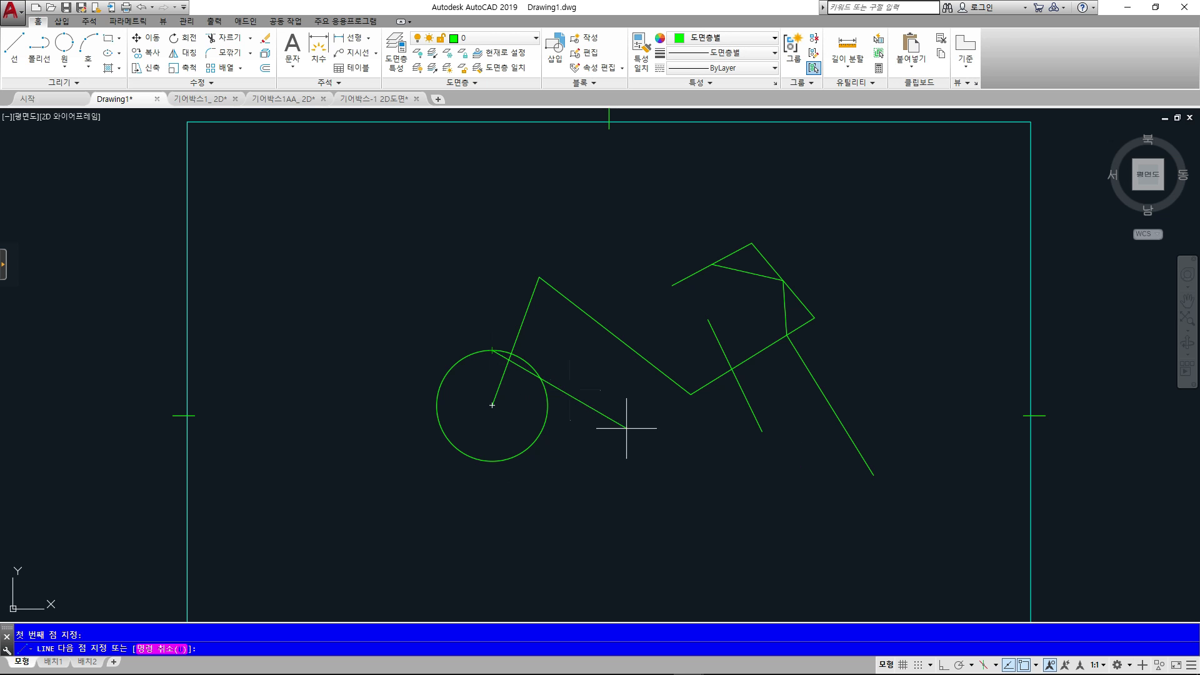
{"action": "left_click", "coordinate": [753, 356]}
{"action": "left_click", "coordinate": [519, 461]}
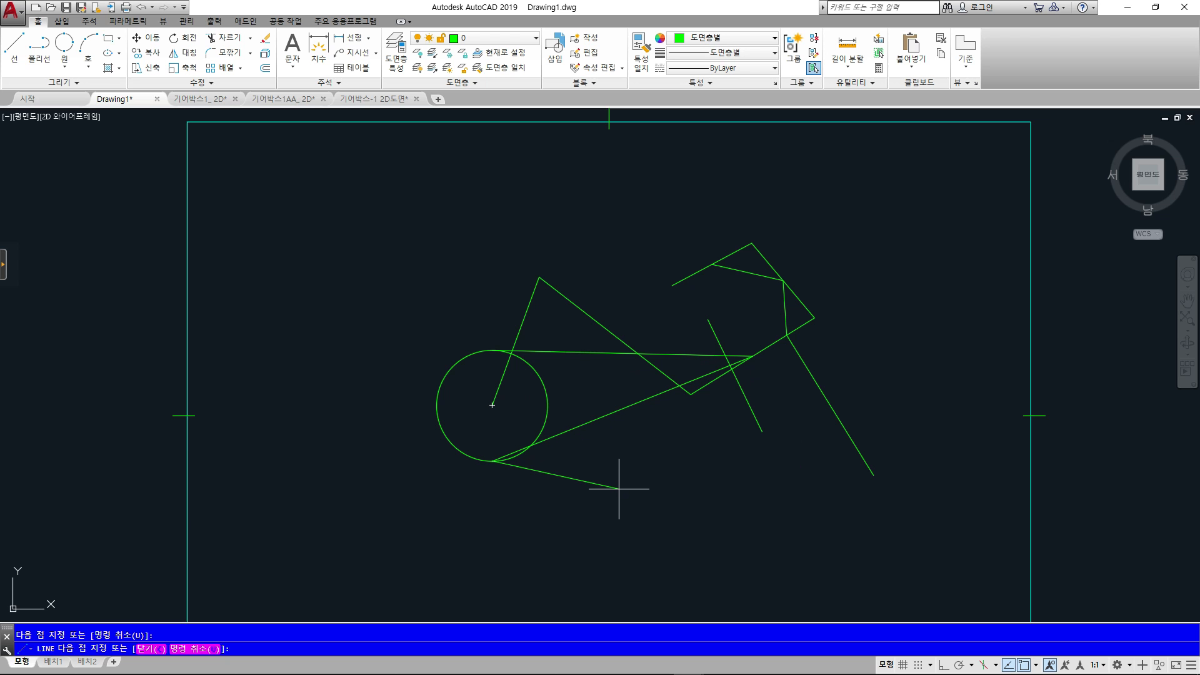
Turn off the Quadrant object snap mode without leaving the Line command, and end the line at the circle's lower quadrant
{"action": "type", "text": "'os"}
{"action": "key", "text": "Return"}
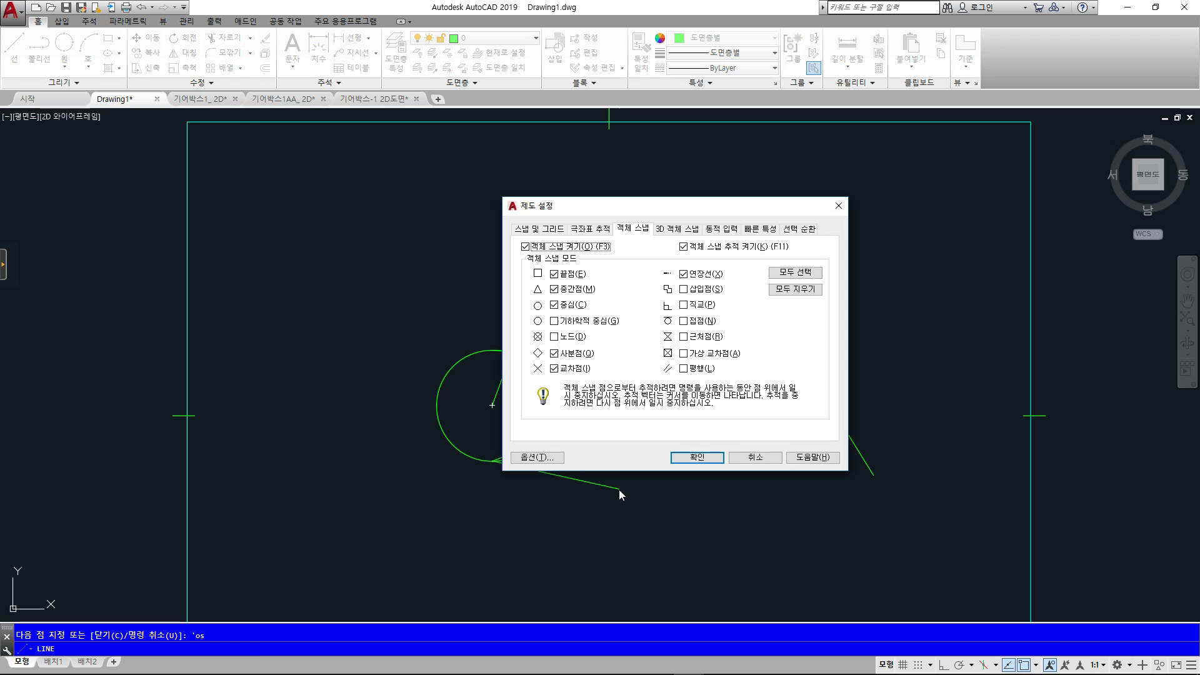
{"action": "left_click", "coordinate": [554, 353]}
{"action": "left_click", "coordinate": [696, 458]}
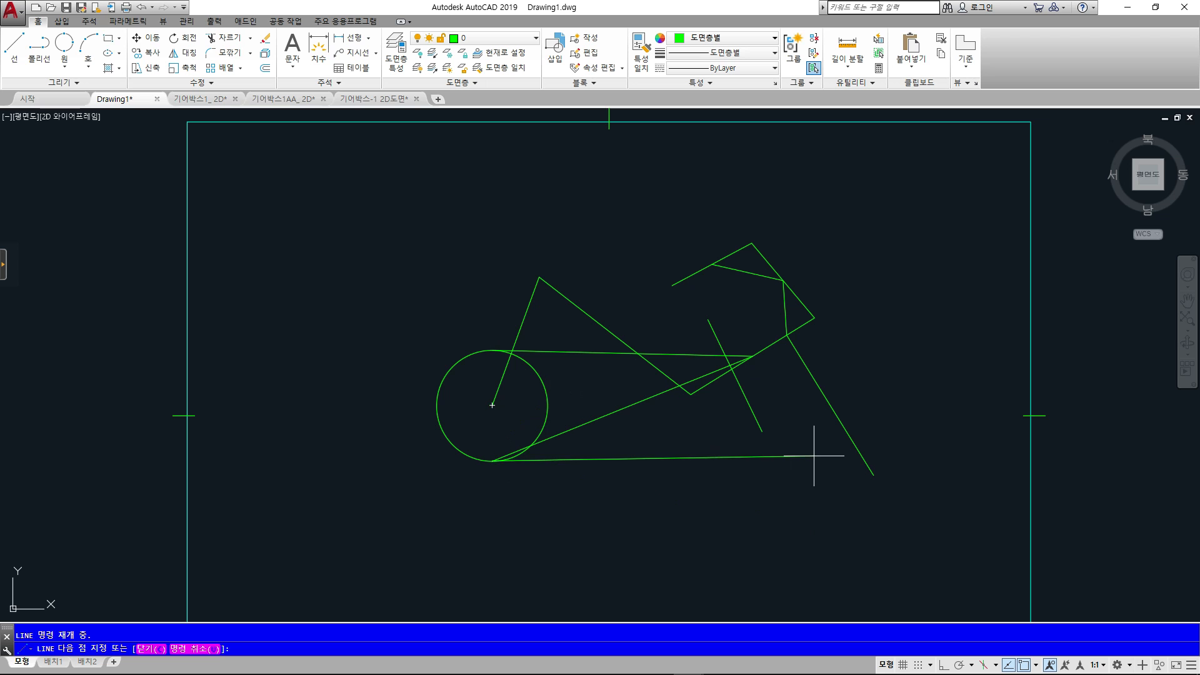
{"action": "left_click", "coordinate": [873, 475]}
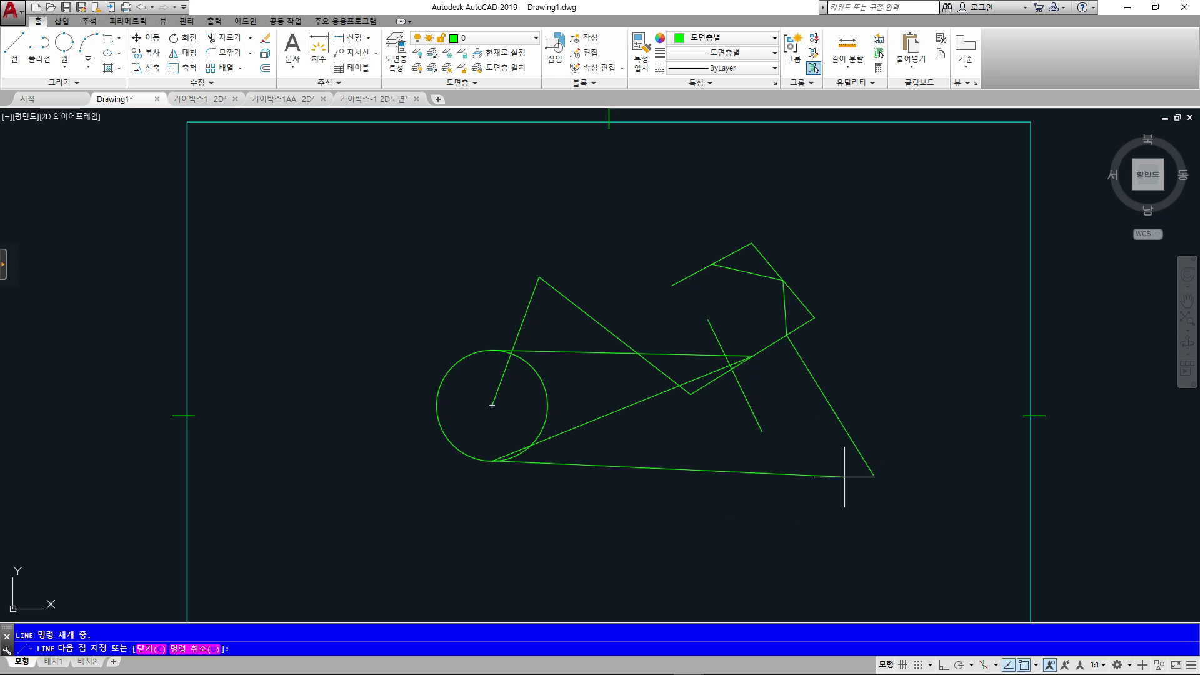
{"action": "key", "text": "Escape"}
Erase the circle and all practice lines inside the drawing frame
{"action": "left_click", "coordinate": [917, 518]}
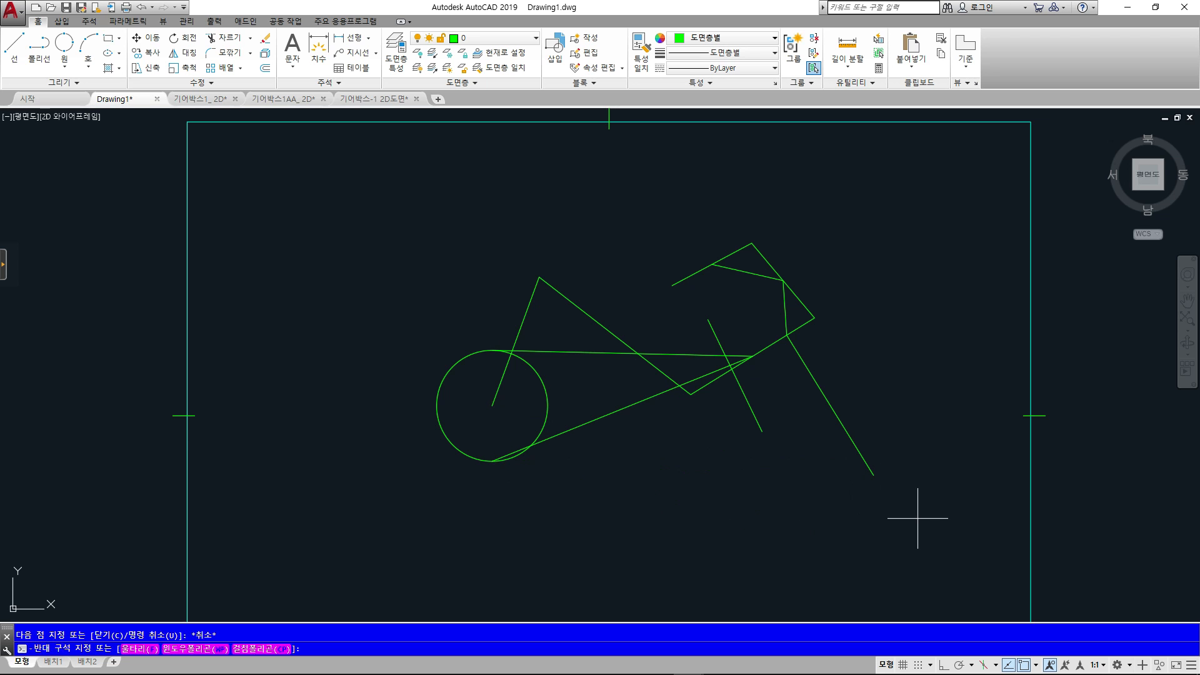
{"action": "left_click", "coordinate": [423, 238]}
{"action": "key", "text": "Delete"}
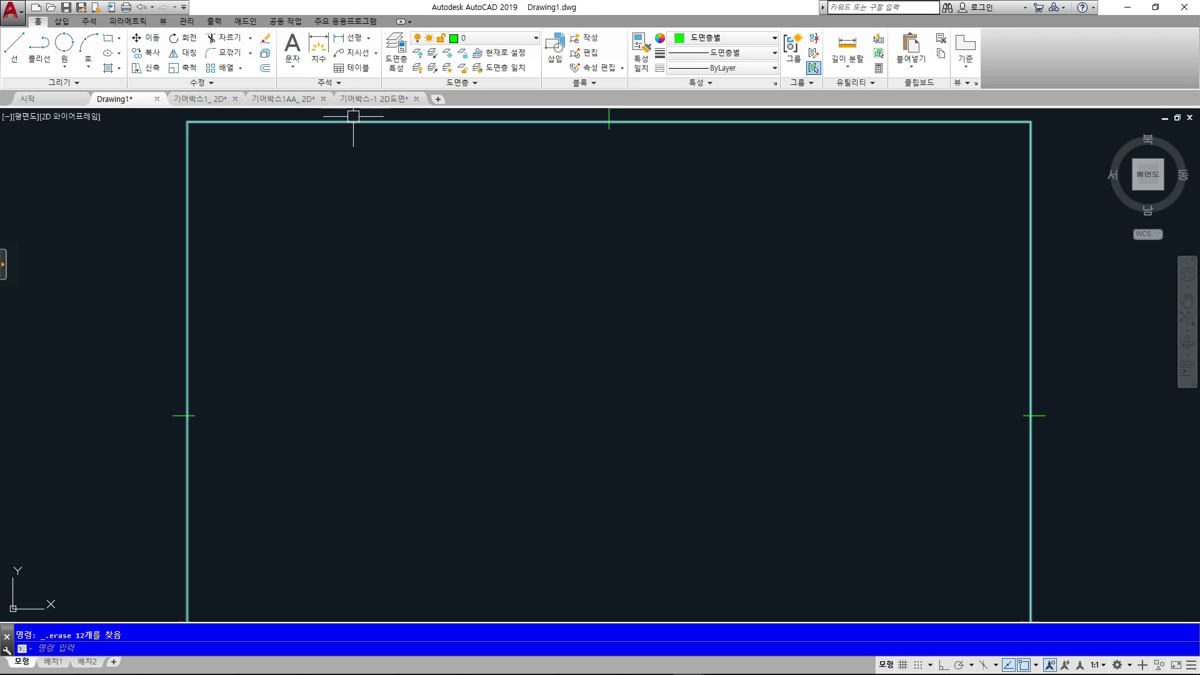
In the 기어박스-1 2D도면 drawing, draw a leader-style line from the pulley hub's hatched area diagonally upward, ending with a horizontal segment
{"action": "left_click", "coordinate": [362, 98]}
{"action": "scroll", "coordinate": [485, 410], "scroll_direction": "down", "scroll_amount": 5}
{"action": "scroll", "coordinate": [485, 410], "scroll_direction": "up", "scroll_amount": 10}
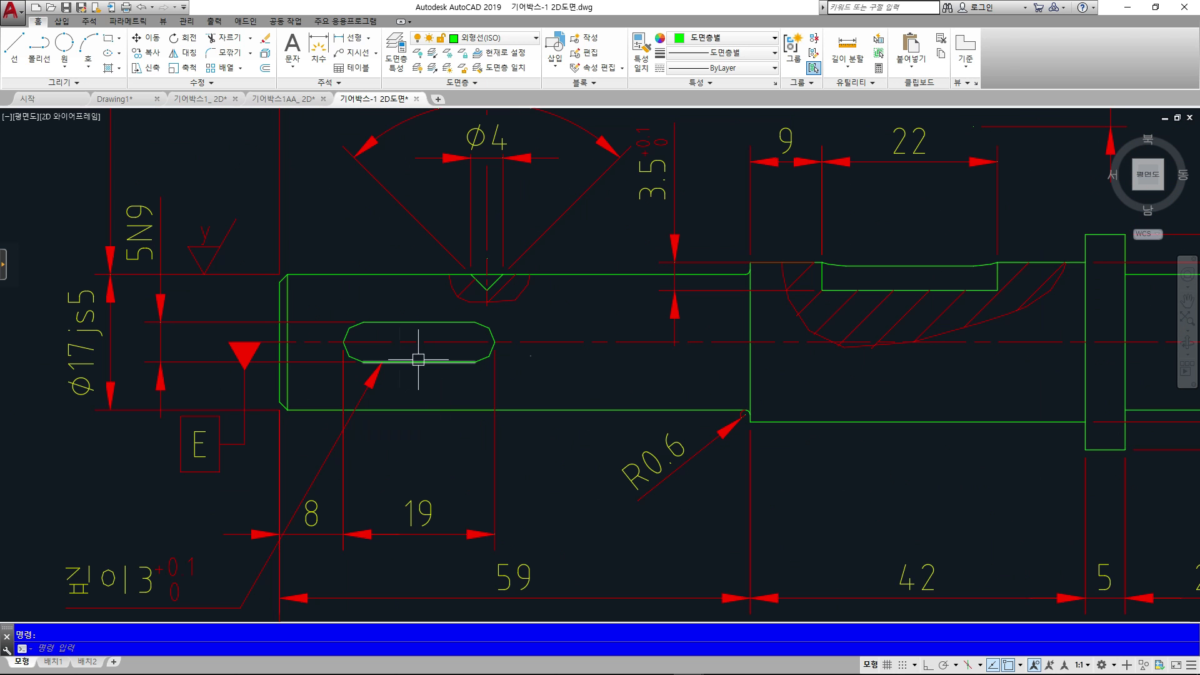
{"action": "scroll", "coordinate": [511, 355], "scroll_direction": "down", "scroll_amount": 4}
{"action": "mouse_move", "coordinate": [820, 329]}
{"action": "middle_mouse_down"}
{"action": "mouse_move", "coordinate": [610, 577]}
{"action": "mouse_move", "coordinate": [611, 481]}
{"action": "mouse_move", "coordinate": [212, 402]}
{"action": "mouse_move", "coordinate": [150, 402]}
{"action": "middle_mouse_up"}
{"action": "scroll", "coordinate": [684, 309], "scroll_direction": "up", "scroll_amount": 2}
{"action": "type", "text": "l"}
{"action": "key", "text": "Return"}
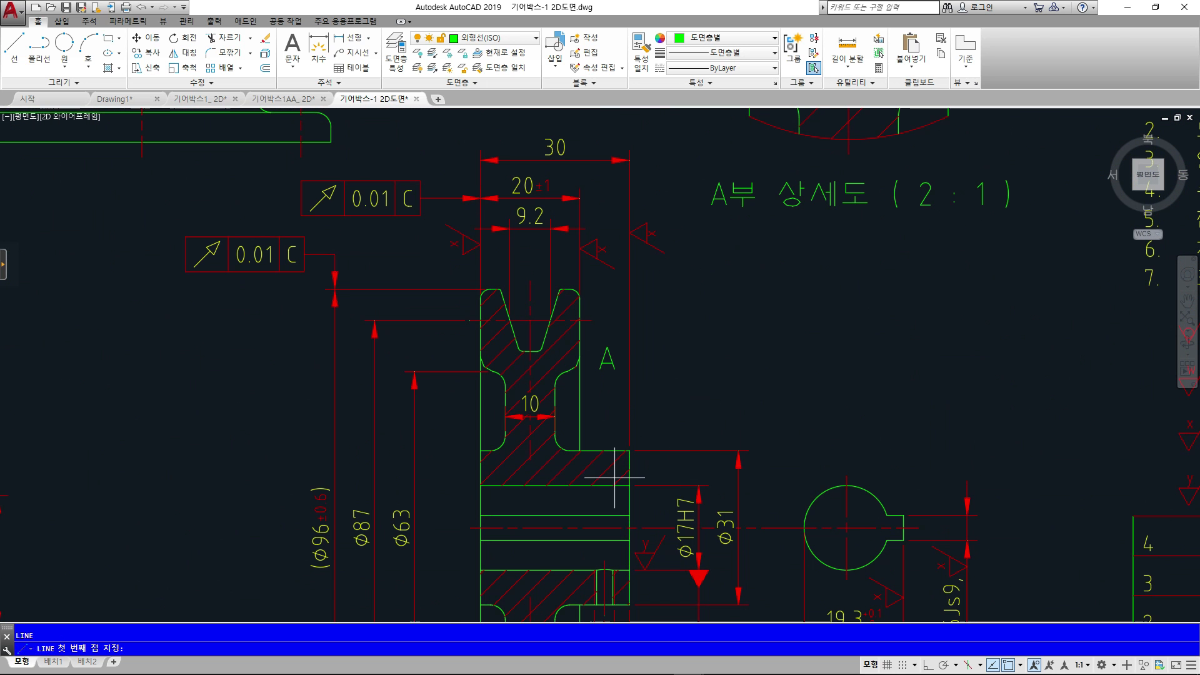
{"action": "left_click", "coordinate": [610, 468]}
{"action": "left_click", "coordinate": [716, 311]}
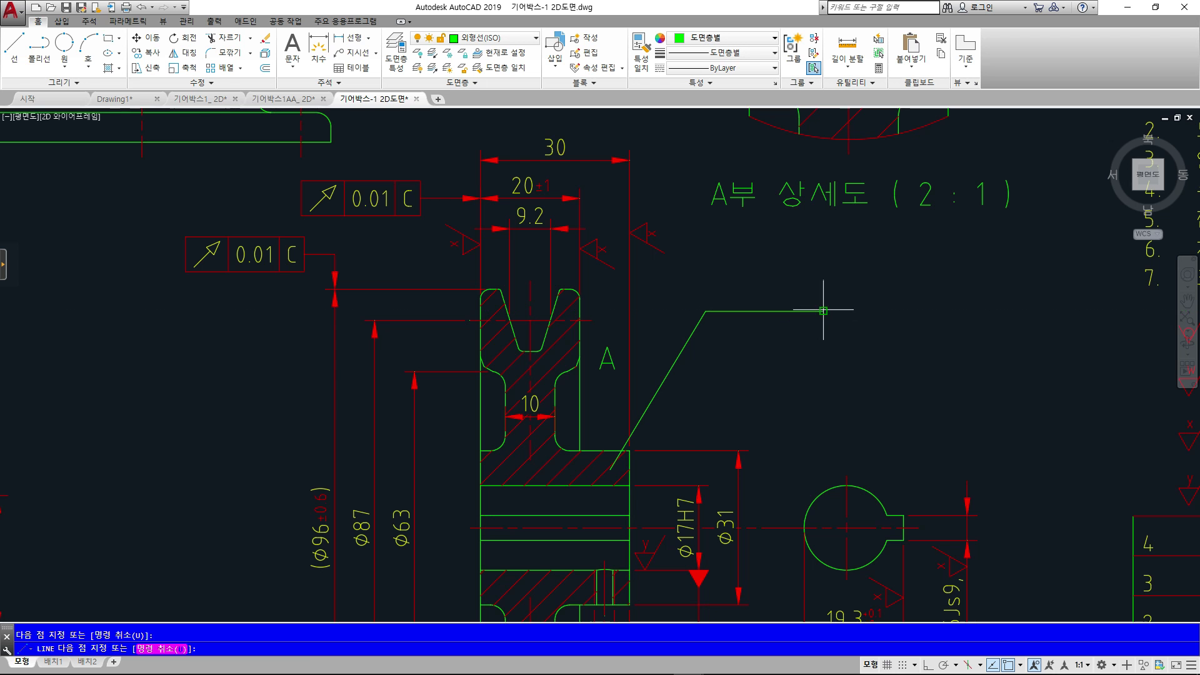
{"action": "key", "text": "Escape"}
Place a solid donut with inner diameter 0 on the leader line's end inside the hatched hub
{"action": "scroll", "coordinate": [620, 482], "scroll_direction": "up", "scroll_amount": 4}
{"action": "scroll", "coordinate": [620, 481], "scroll_direction": "up", "scroll_amount": 4}
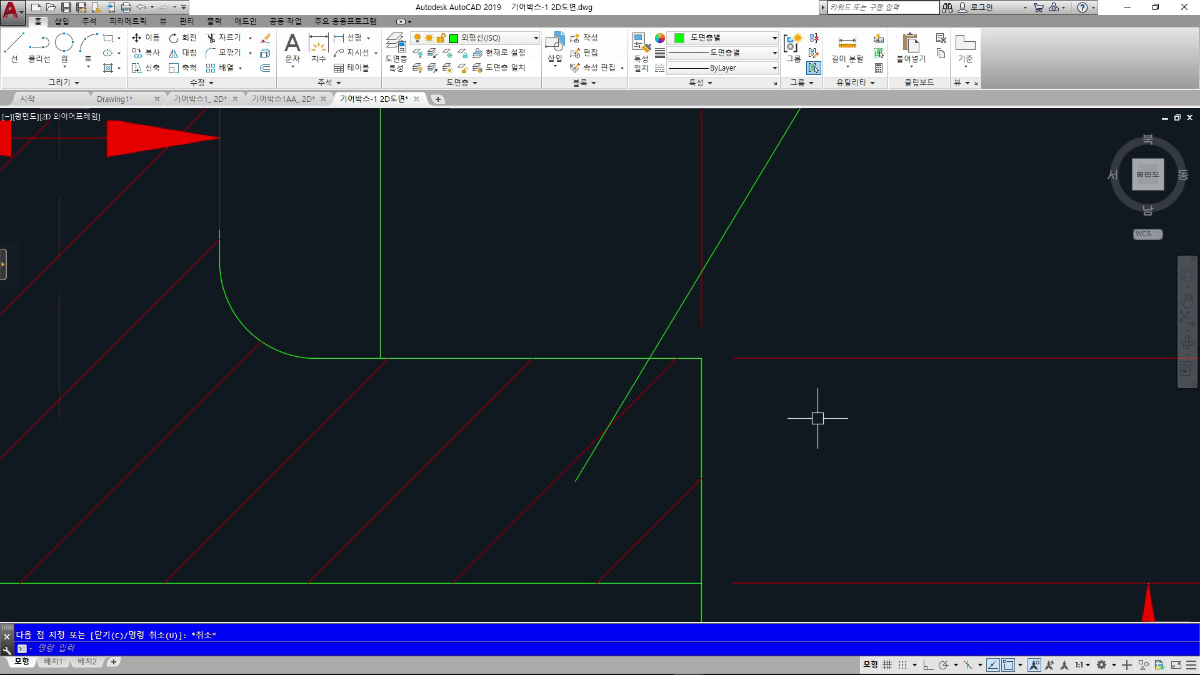
{"action": "type", "text": "donut"}
{"action": "key", "text": "Return"}
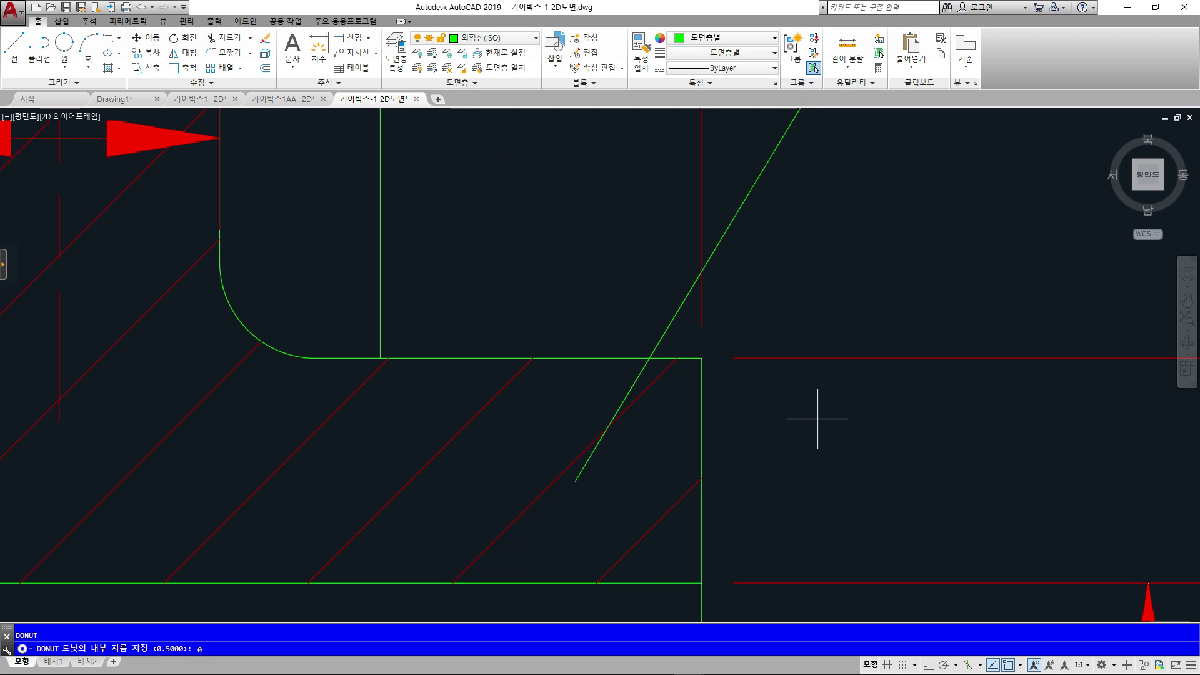
{"action": "type", "text": "0"}
{"action": "key", "text": "Return"}
{"action": "key", "text": "Return"}
{"action": "left_click", "coordinate": [575, 481]}
{"action": "key", "text": "Escape"}
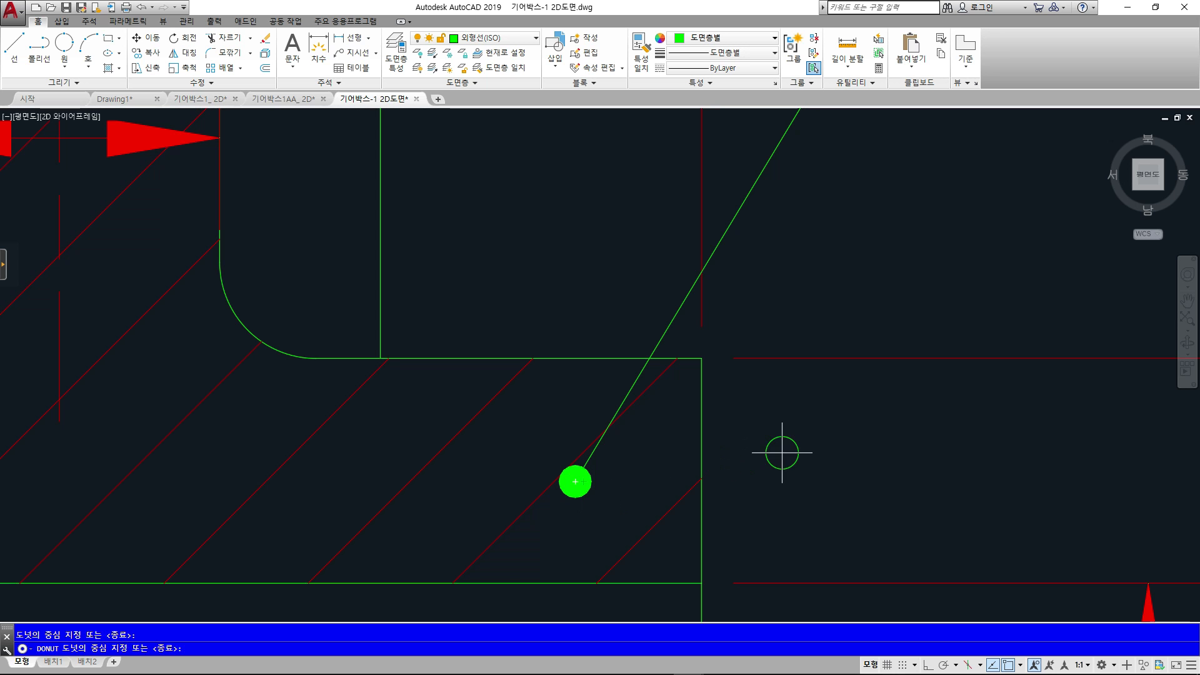
Switch to Drawing1 and draw a slanted line continued by a horizontal segment with Ortho mode turned on
{"action": "left_click", "coordinate": [116, 99]}
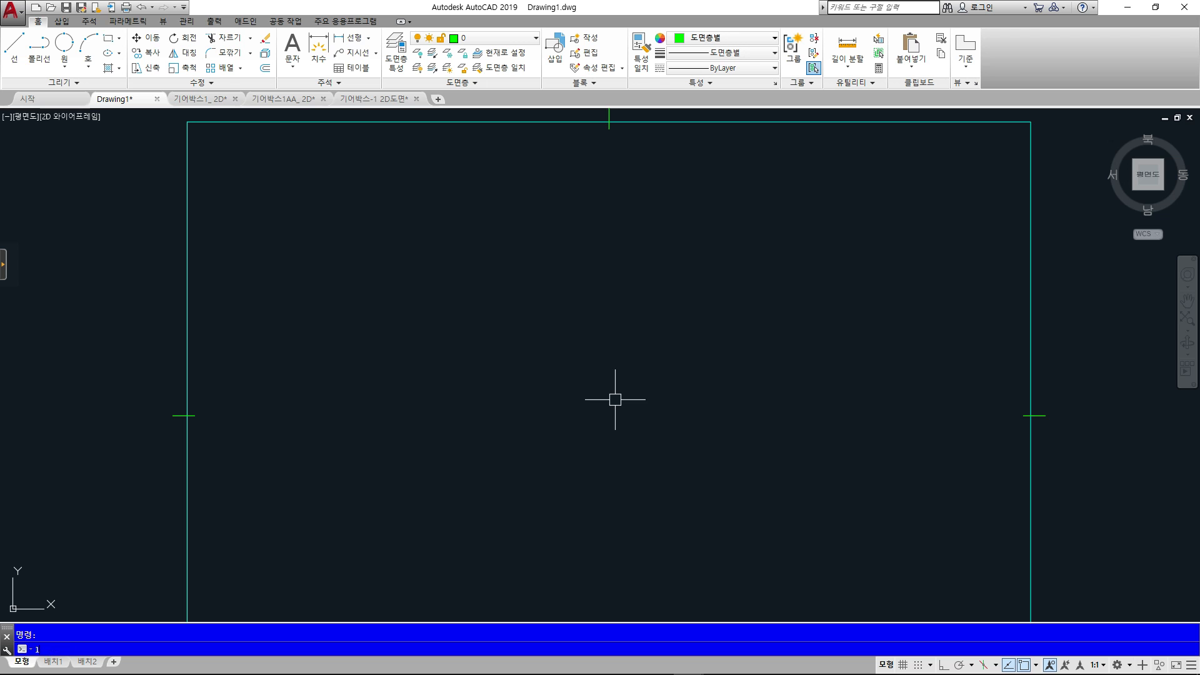
{"action": "key", "text": "Escape"}
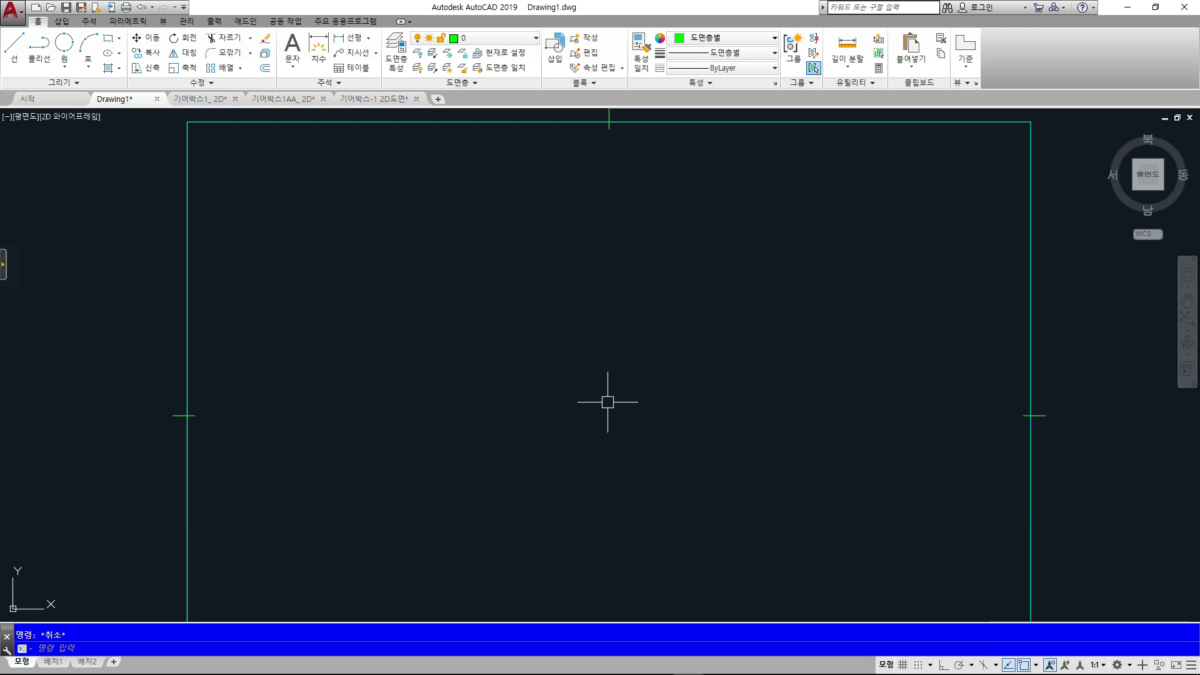
{"action": "type", "text": "l"}
{"action": "key", "text": "Return"}
{"action": "left_click", "coordinate": [570, 435]}
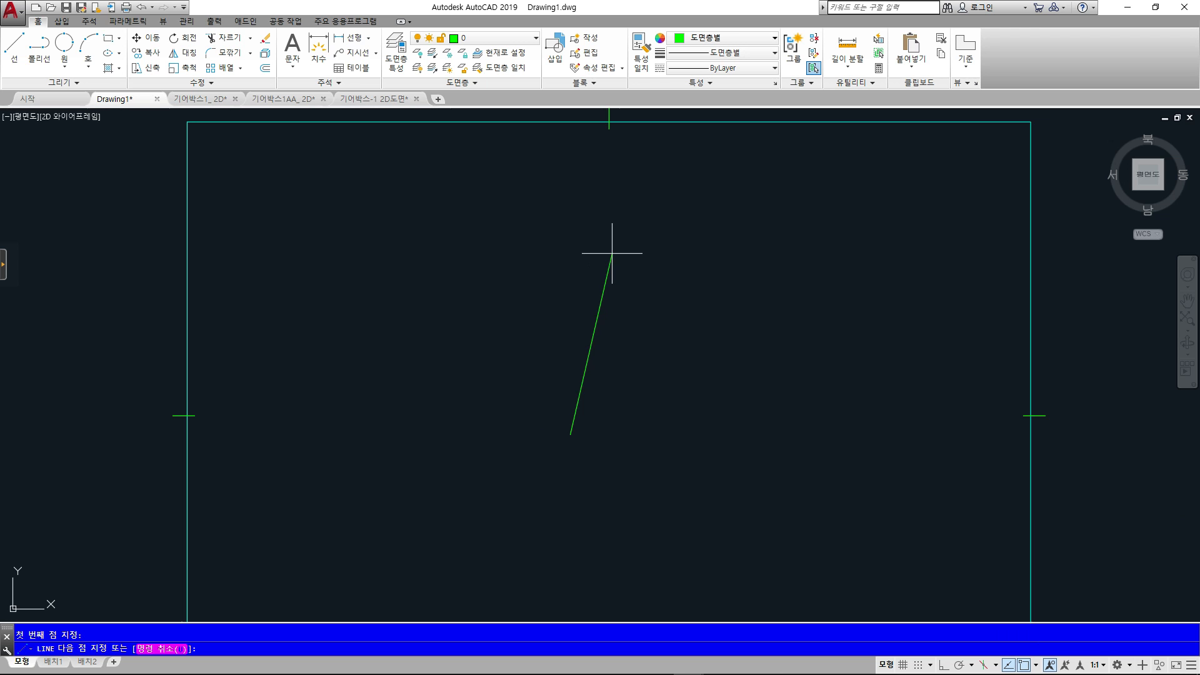
{"action": "left_click", "coordinate": [655, 286]}
{"action": "key", "text": "F8"}
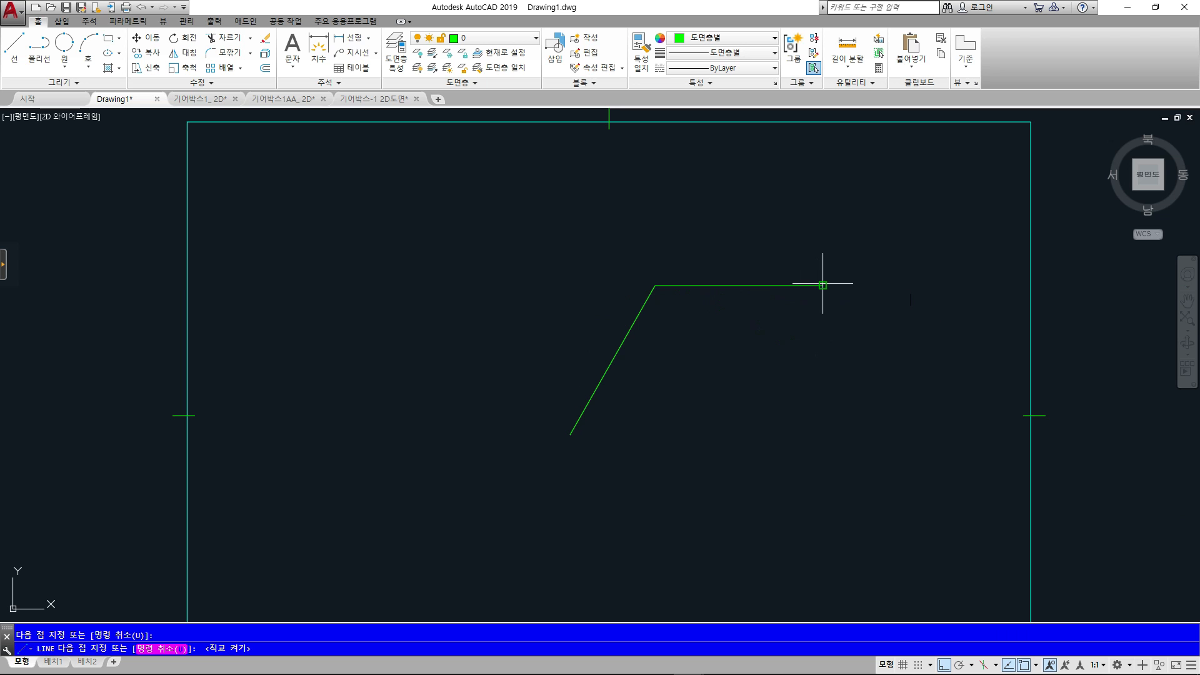
{"action": "left_click", "coordinate": [817, 285]}
{"action": "key", "text": "Escape"}
Place a ring-shaped donut with inner diameter 0.5 and outer diameter 1 on the slanted line's lower endpoint
{"action": "scroll", "coordinate": [535, 447], "scroll_direction": "up", "scroll_amount": 5}
{"action": "middle_click_drag", "start_coordinate": [719, 368], "coordinate": [640, 477]}
{"action": "scroll", "coordinate": [642, 478], "scroll_direction": "down", "scroll_amount": 2}
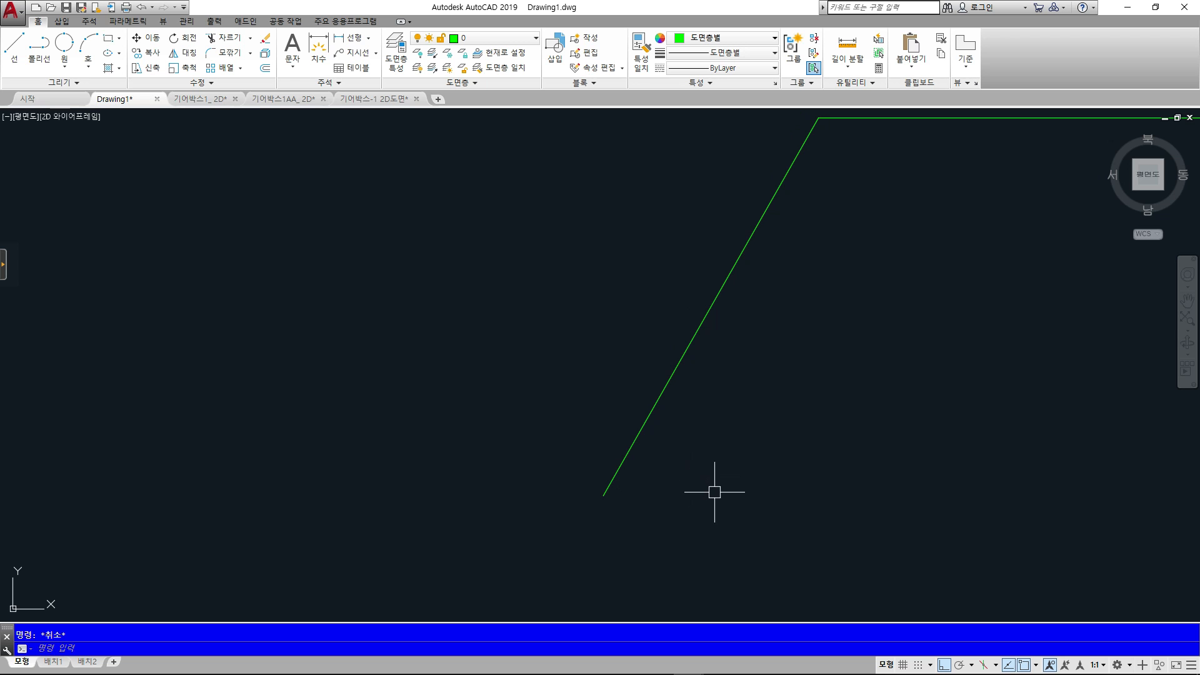
{"action": "key", "text": "Return"}
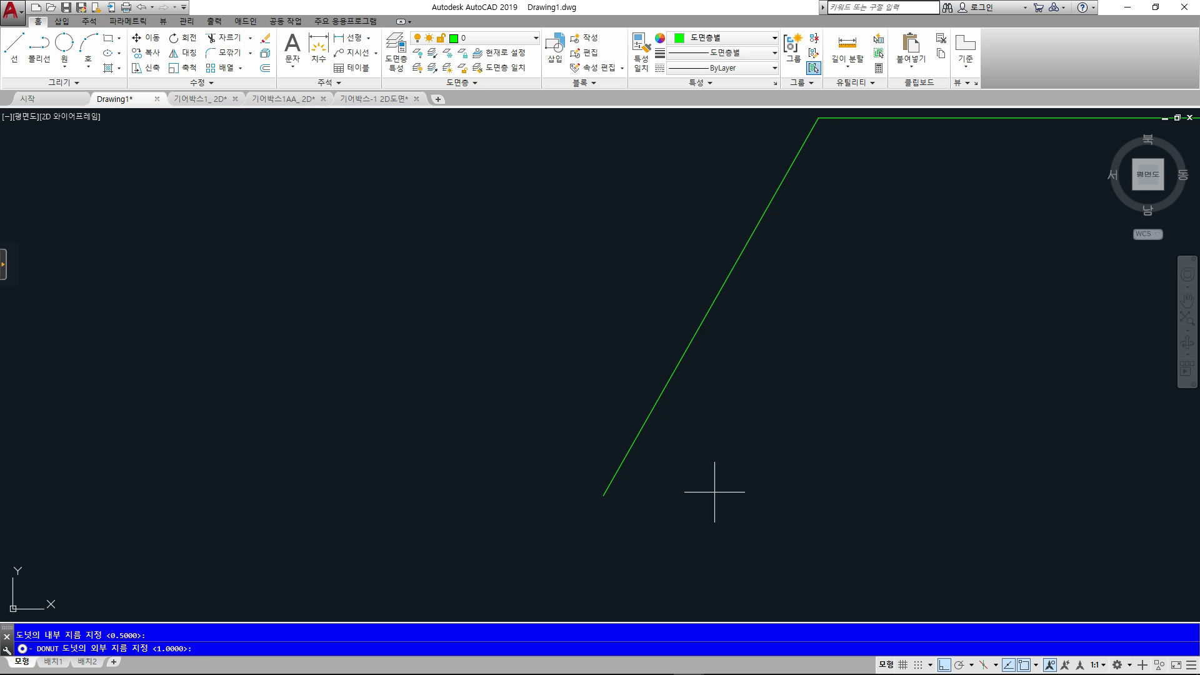
{"action": "scroll", "coordinate": [602, 497], "scroll_direction": "up", "scroll_amount": 3}
{"action": "left_click", "coordinate": [603, 497]}
{"action": "scroll", "coordinate": [623, 486], "scroll_direction": "up", "scroll_amount": 5}
{"action": "scroll", "coordinate": [510, 530], "scroll_direction": "up", "scroll_amount": 3}
{"action": "key", "text": "Escape"}
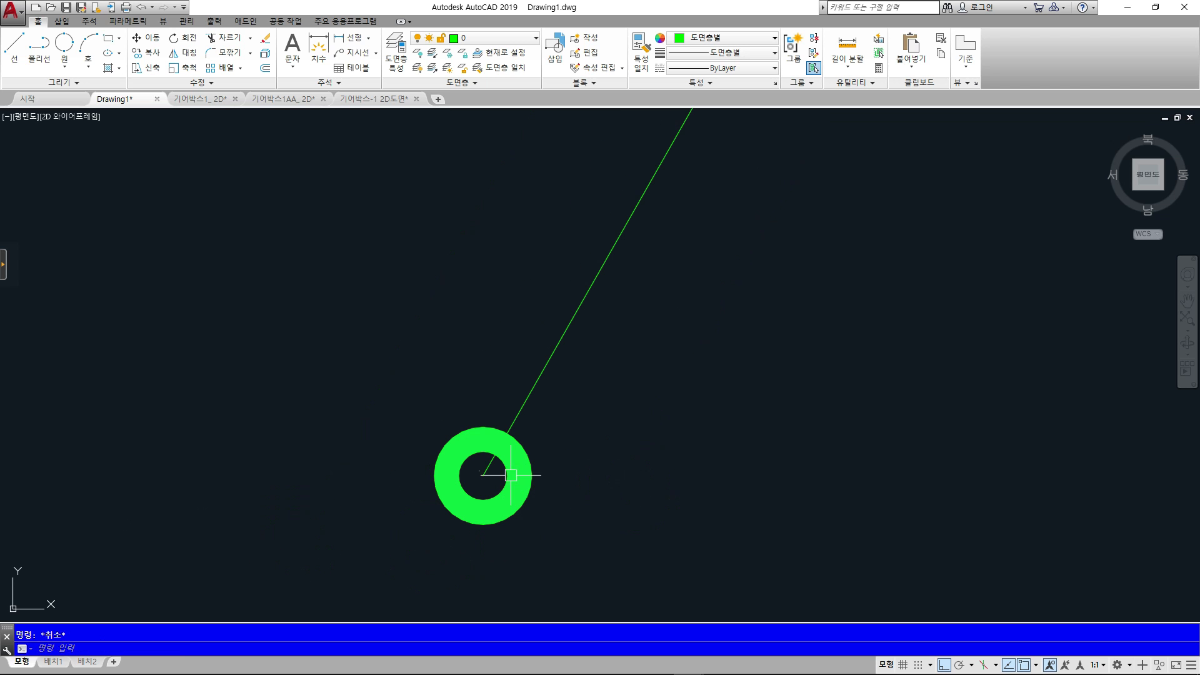
{"action": "scroll", "coordinate": [554, 522], "scroll_direction": "up", "scroll_amount": 4}
{"action": "middle_click_drag", "start_coordinate": [719, 543], "coordinate": [1070, 593]}
{"action": "scroll", "coordinate": [1016, 503], "scroll_direction": "down", "scroll_amount": 1}
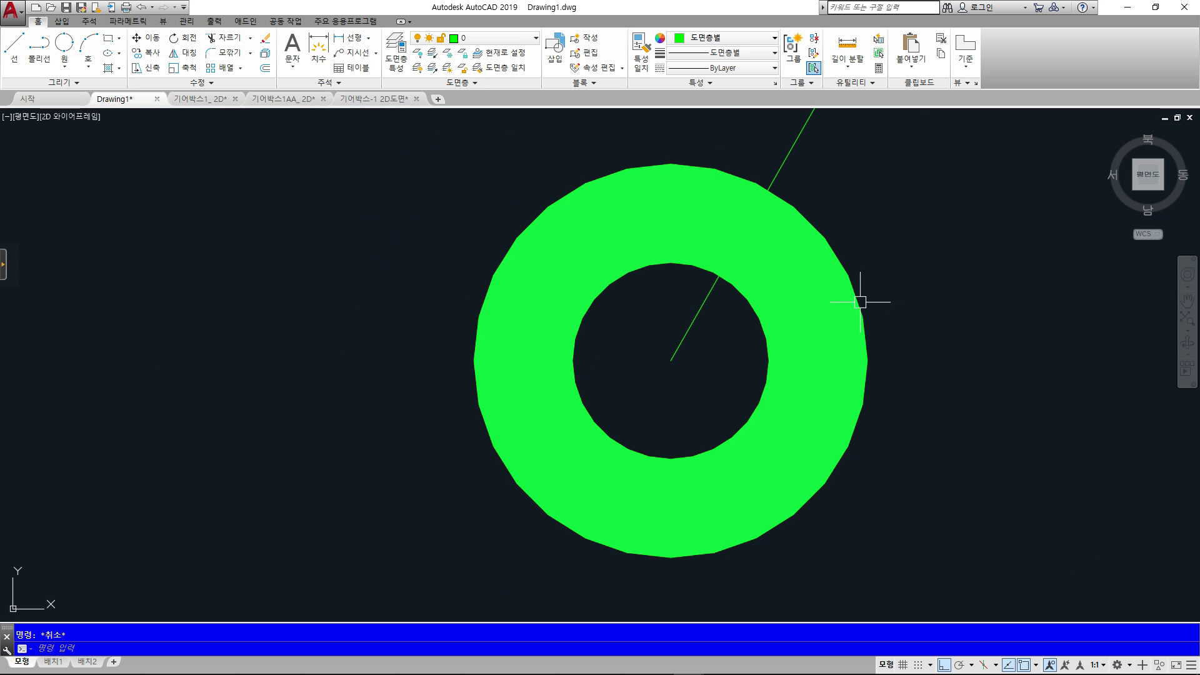
{"action": "scroll", "coordinate": [855, 343], "scroll_direction": "down", "scroll_amount": 4}
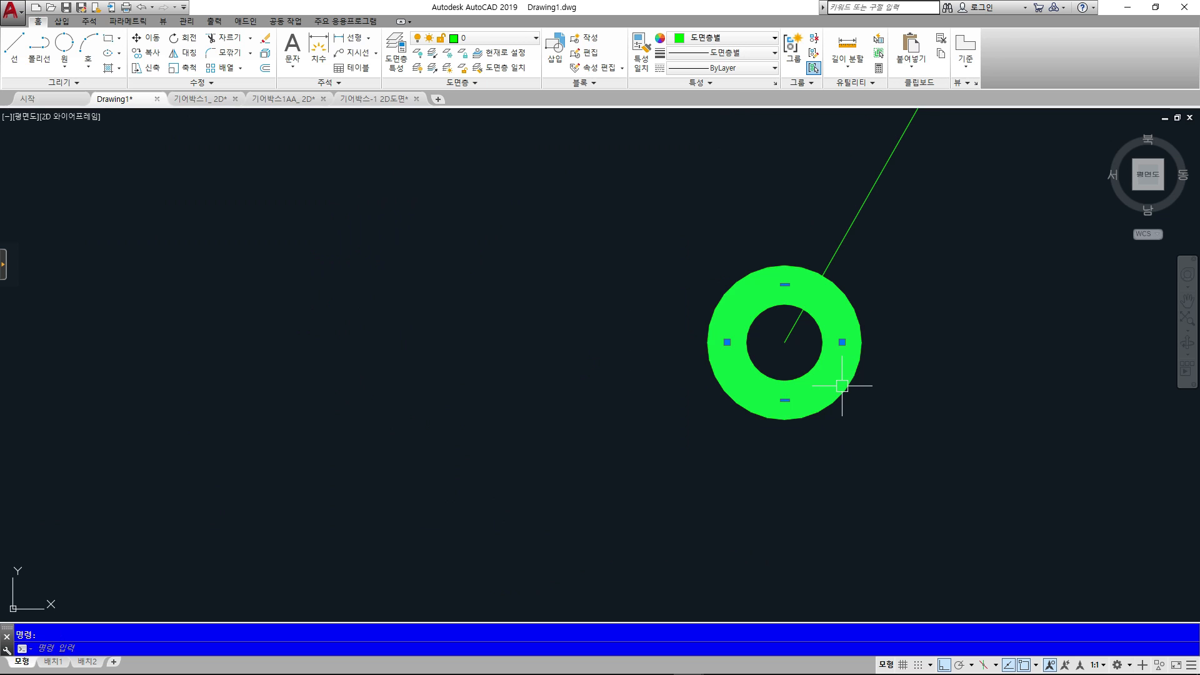
Replace the ring-shaped donut with a solid one of inner diameter 0 and outer diameter 1 on the same endpoint
{"action": "key", "text": "Delete"}
{"action": "middle_click_drag", "start_coordinate": [814, 391], "coordinate": [723, 497]}
{"action": "type", "text": "d"}
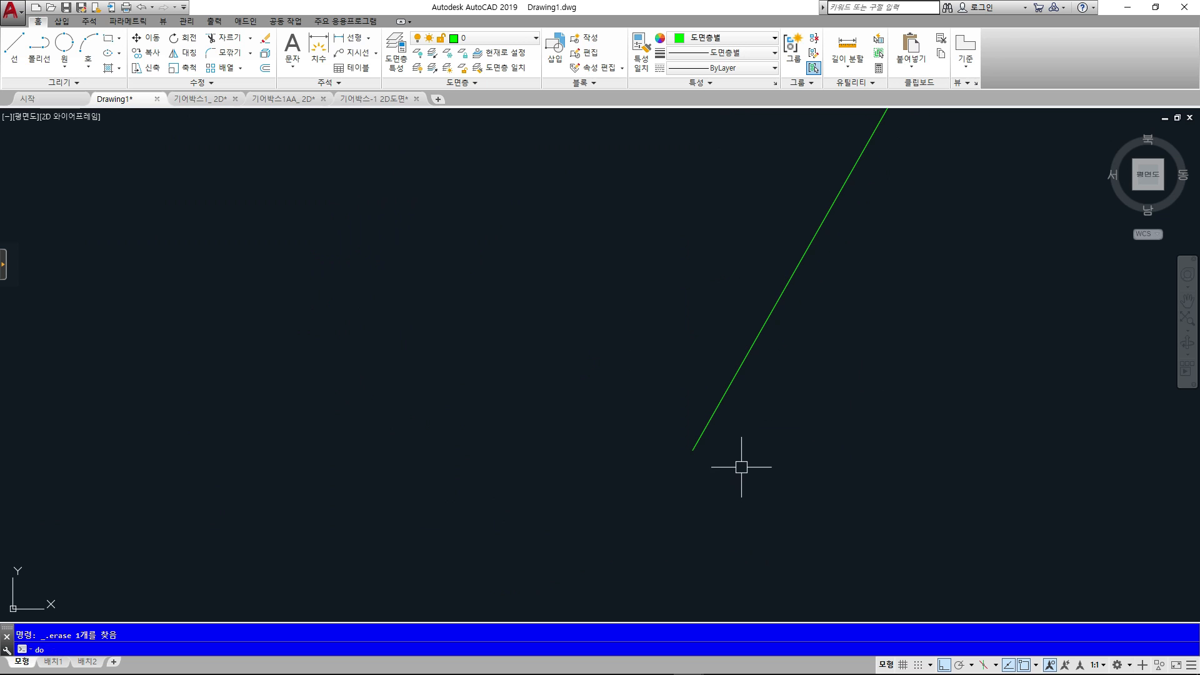
{"action": "type", "text": "o"}
{"action": "key", "text": "Return"}
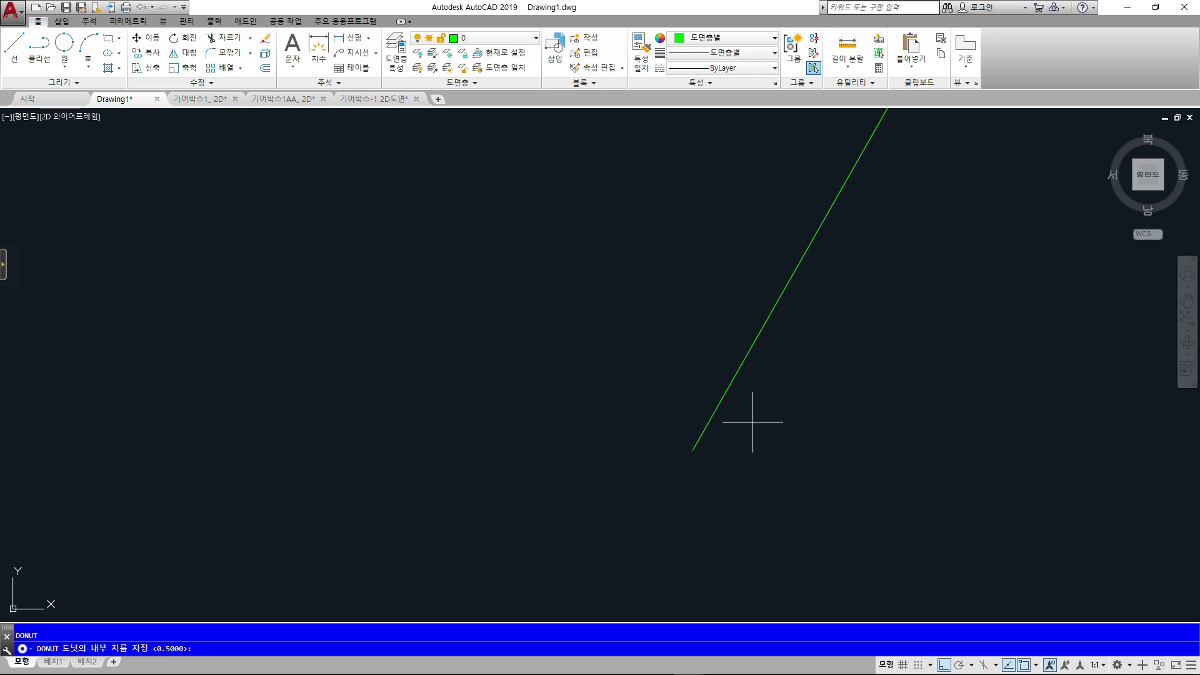
{"action": "type", "text": "0"}
{"action": "key", "text": "Return"}
{"action": "key", "text": "Return"}
{"action": "left_click", "coordinate": [692, 450]}
{"action": "key", "text": "Escape"}
{"action": "scroll", "coordinate": [778, 437], "scroll_direction": "down", "scroll_amount": 8}
{"action": "scroll", "coordinate": [905, 383], "scroll_direction": "down", "scroll_amount": 2}
{"action": "middle_click_drag", "start_coordinate": [906, 383], "coordinate": [482, 496]}
{"action": "scroll", "coordinate": [483, 520], "scroll_direction": "up", "scroll_amount": 2}
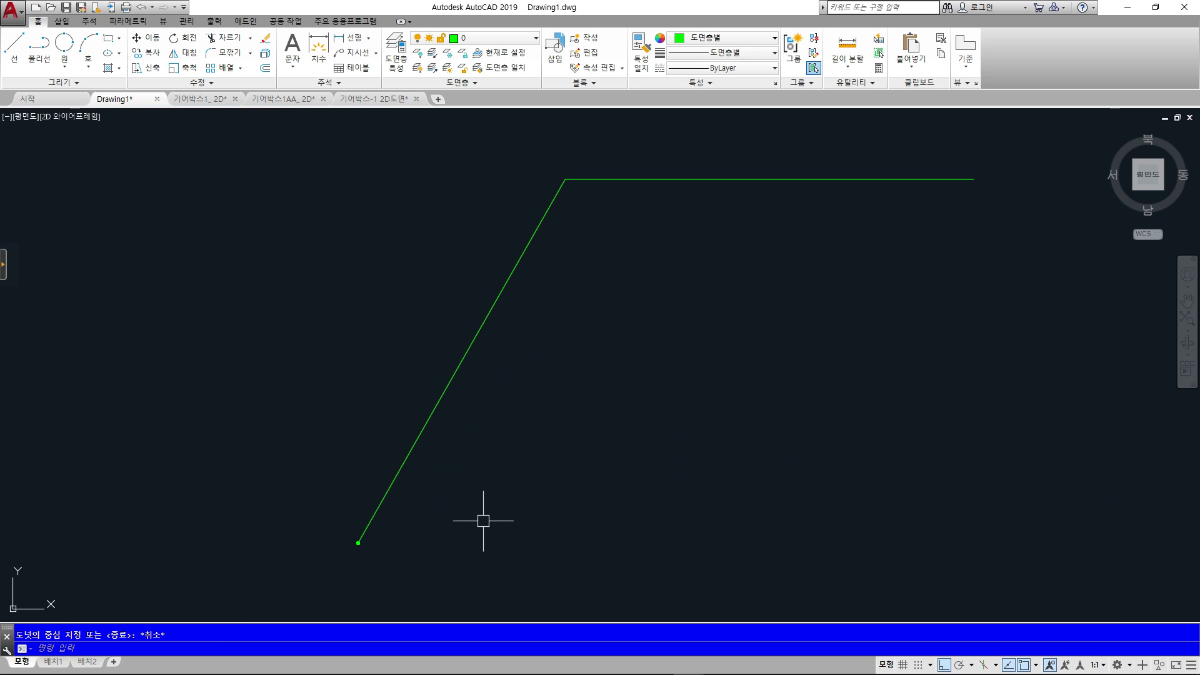
{"action": "scroll", "coordinate": [344, 538], "scroll_direction": "up", "scroll_amount": 5}
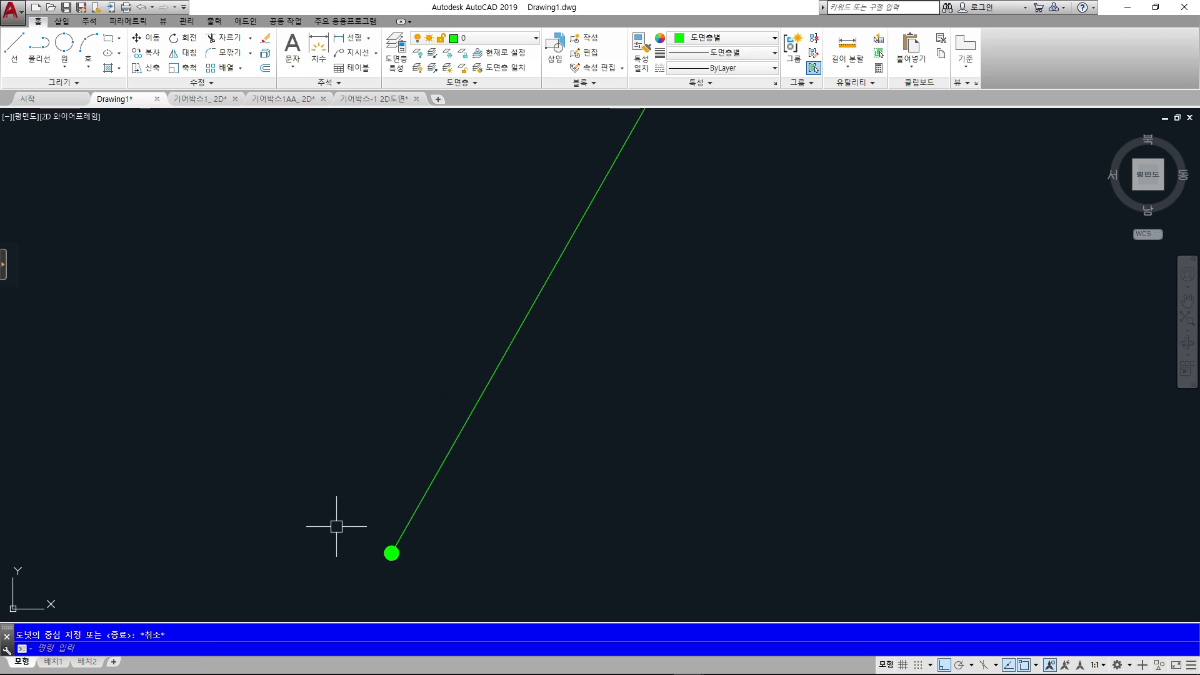
Replace the small solid donut with one of inner diameter 0 and outer diameter 3 at the slanted line's lower endpoint
{"action": "left_click", "coordinate": [335, 522]}
{"action": "left_click", "coordinate": [515, 597]}
{"action": "key", "text": "Delete"}
{"action": "middle_click_drag", "start_coordinate": [509, 583], "coordinate": [604, 498]}
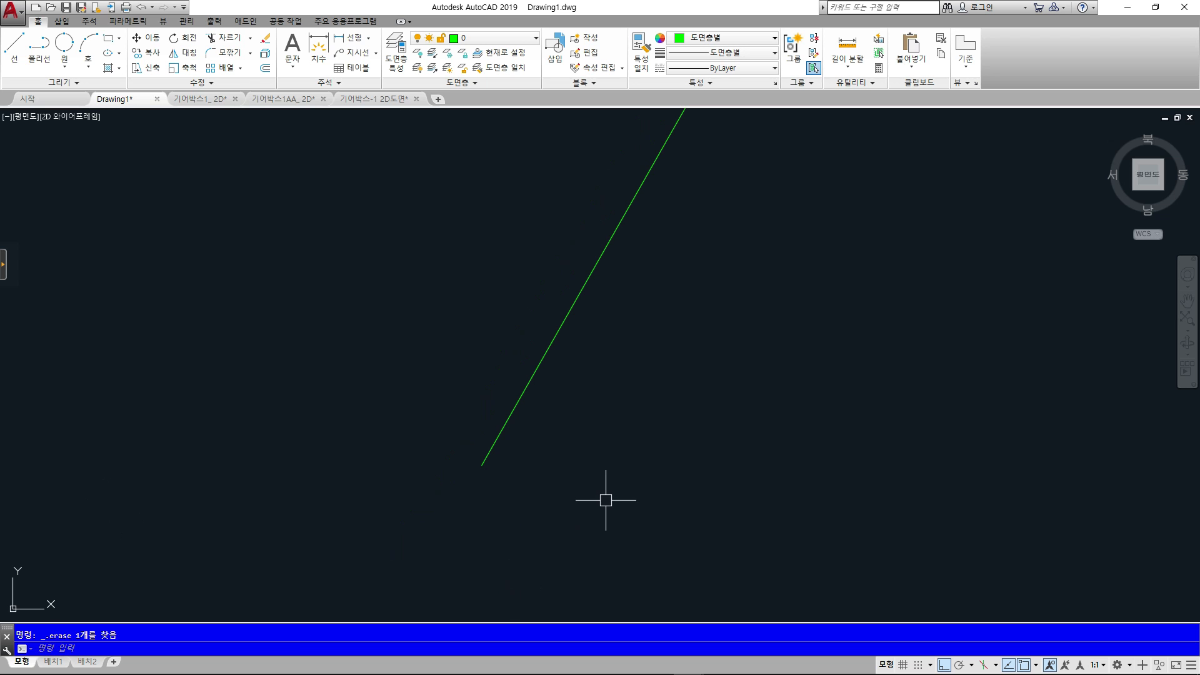
{"action": "key", "text": "Return"}
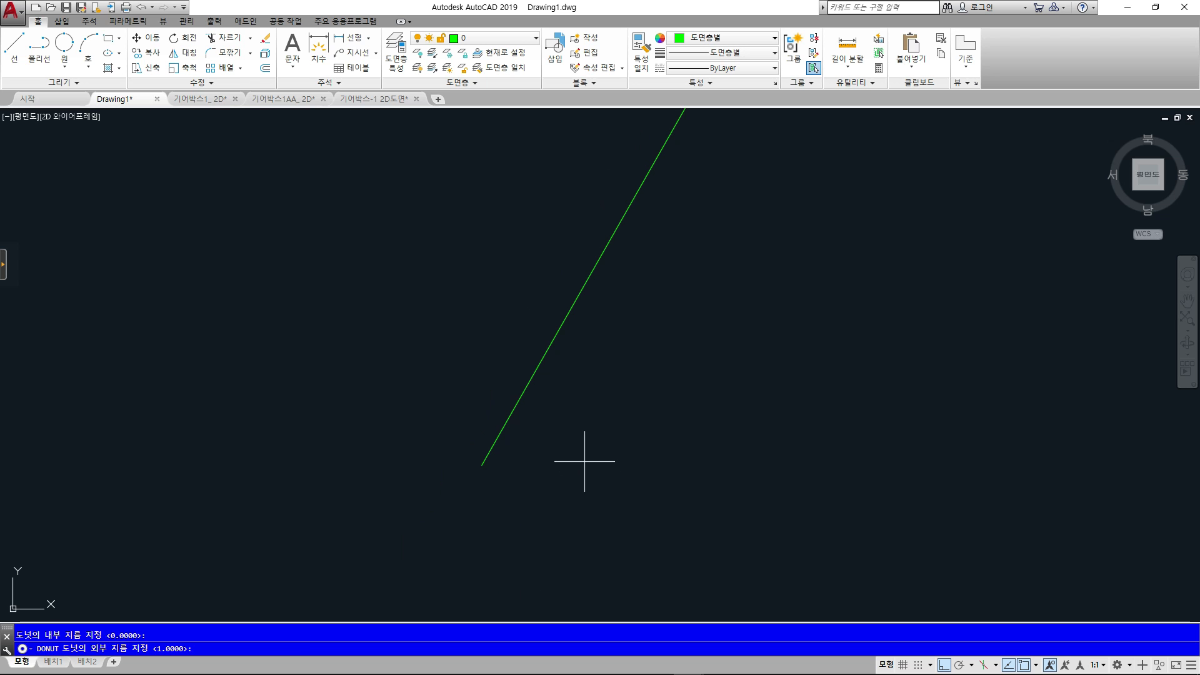
{"action": "type", "text": "3"}
{"action": "key", "text": "Return"}
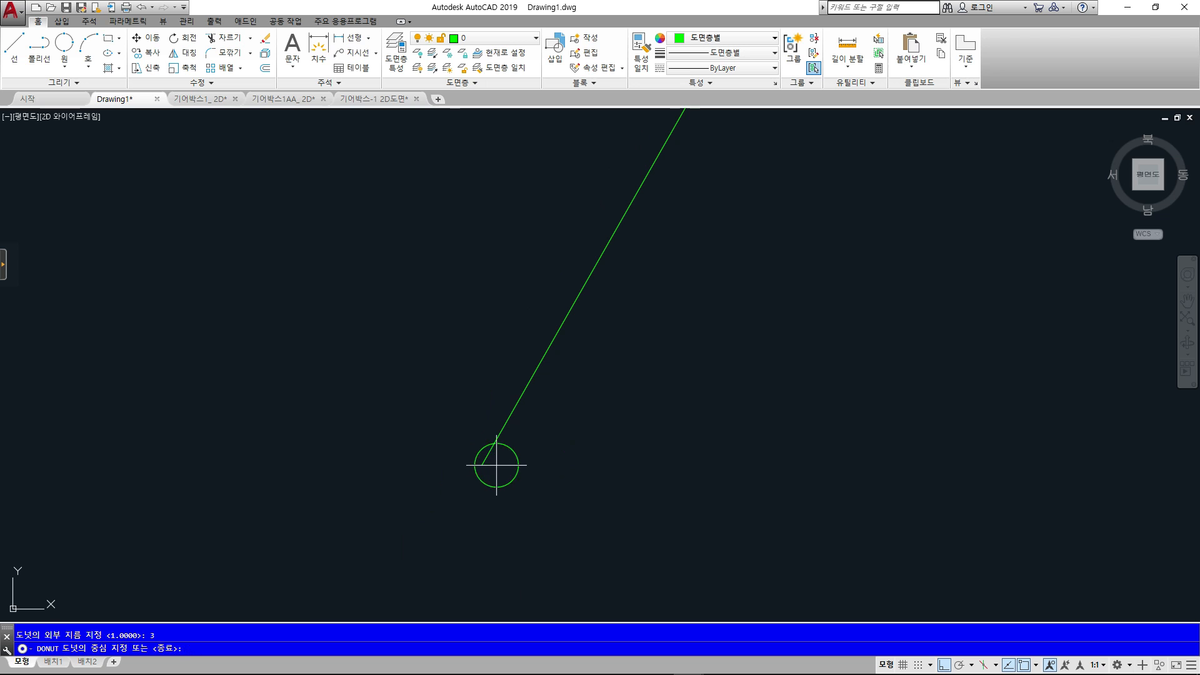
{"action": "left_click", "coordinate": [482, 465]}
{"action": "key", "text": "Escape"}
{"action": "scroll", "coordinate": [718, 453], "scroll_direction": "down", "scroll_amount": 8}
{"action": "middle_click_drag", "start_coordinate": [718, 453], "coordinate": [675, 470]}
{"action": "scroll", "coordinate": [712, 496], "scroll_direction": "down", "scroll_amount": 2}
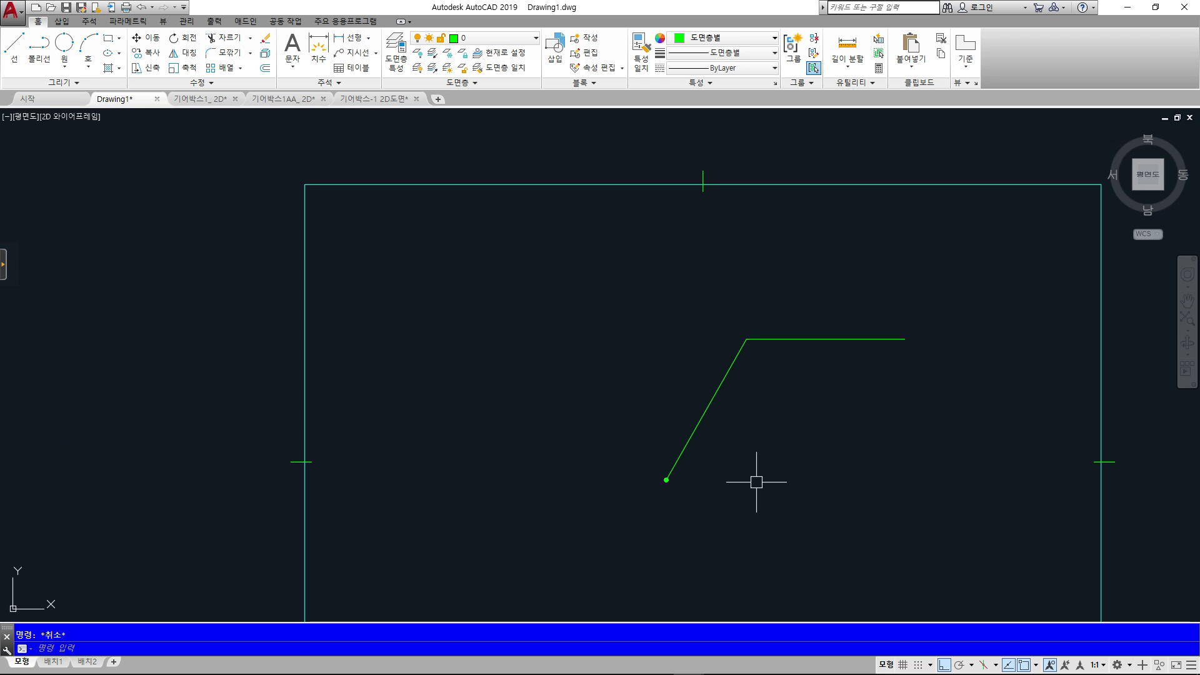
Erase the donut and both line segments from the frame
{"action": "left_click", "coordinate": [889, 509]}
{"action": "left_click", "coordinate": [628, 288]}
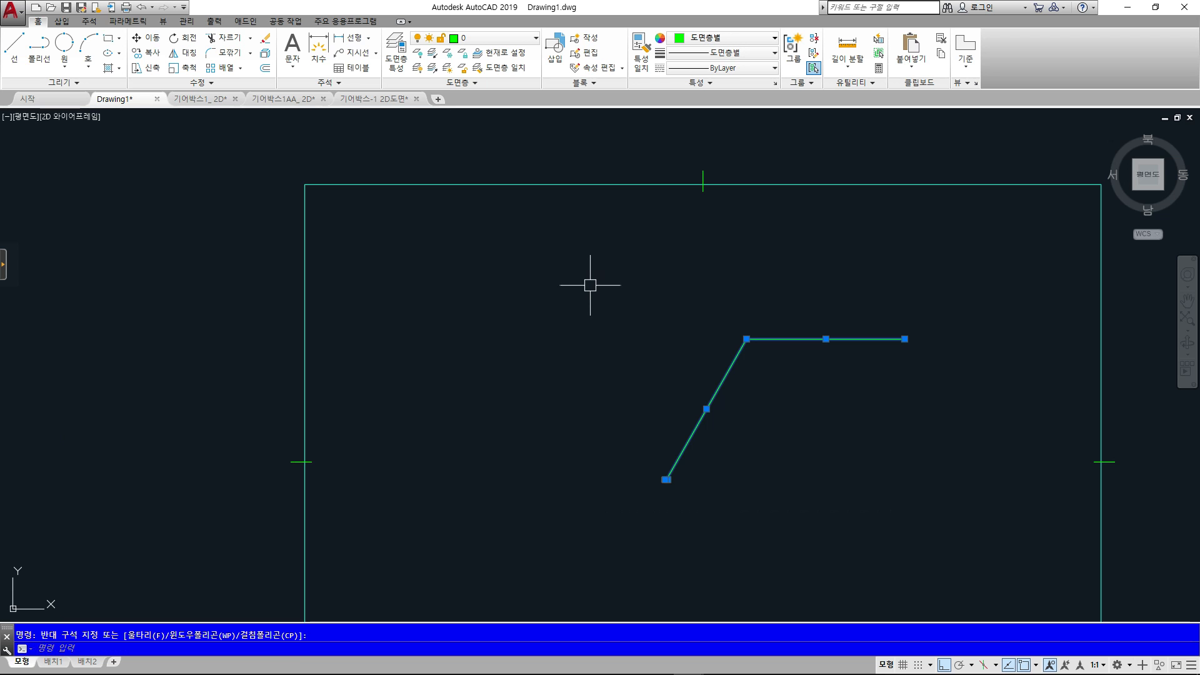
{"action": "key", "text": "Delete"}
Draw a short horizontal polyline arrowhead that widens from start width 0 to end width 3
{"action": "middle_click_drag", "start_coordinate": [590, 285], "coordinate": [544, 332]}
{"action": "type", "text": "pl"}
{"action": "key", "text": "Return"}
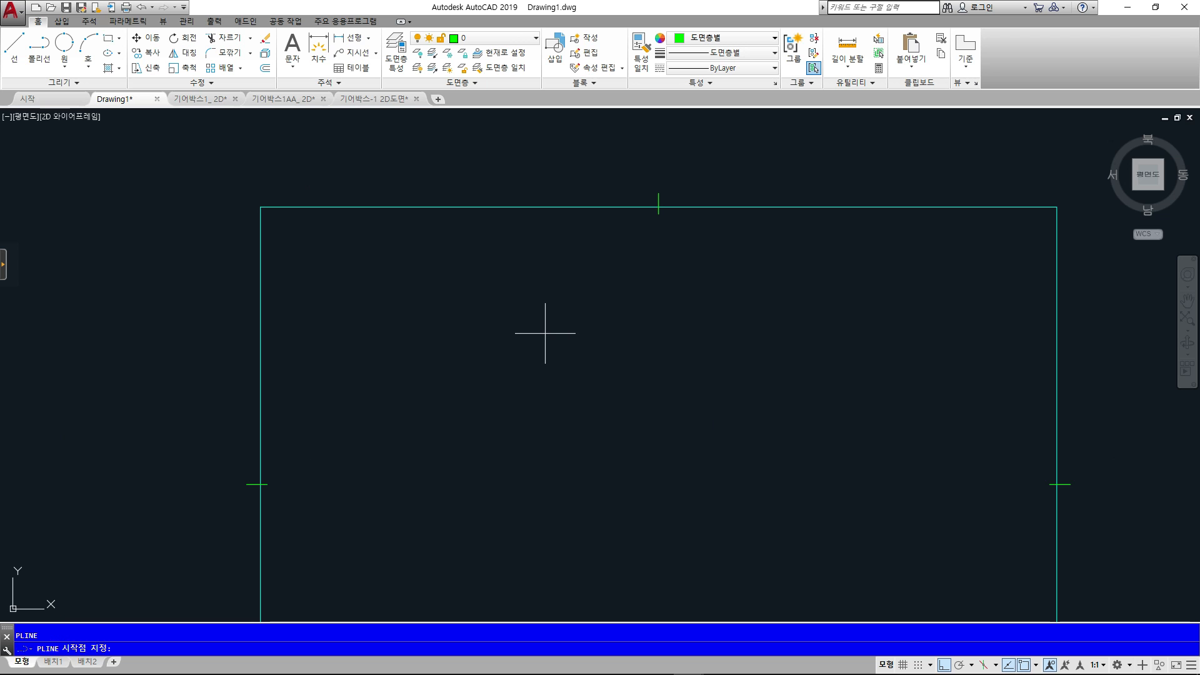
{"action": "left_click", "coordinate": [565, 434]}
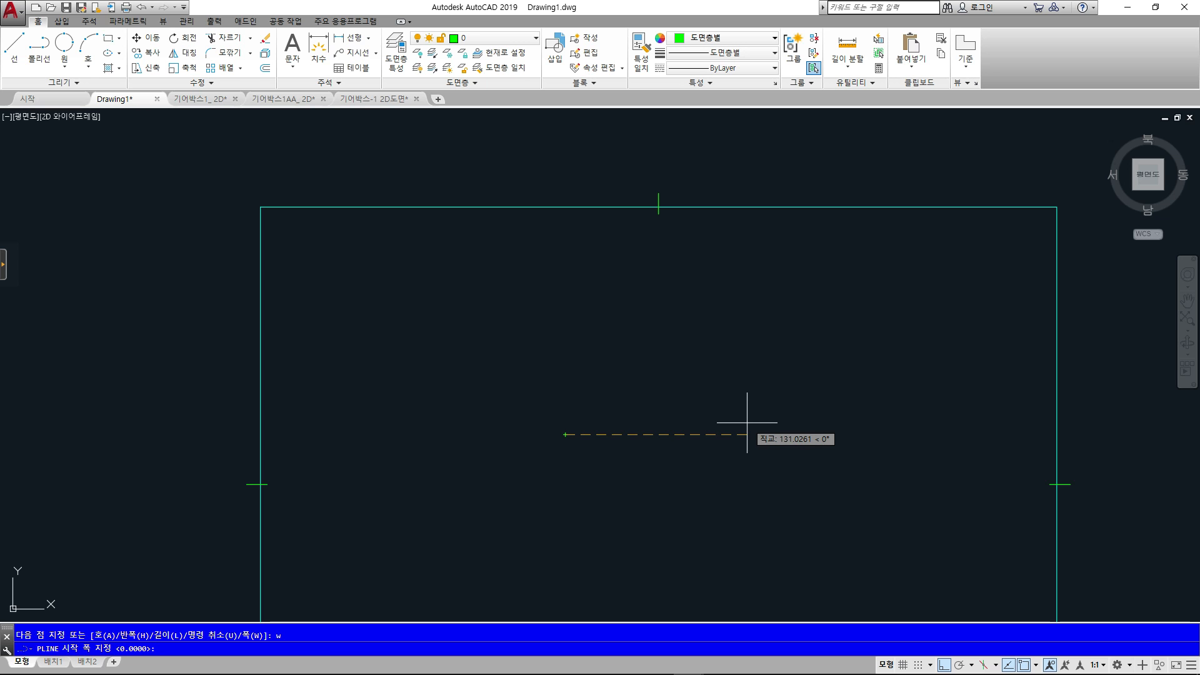
{"action": "key", "text": "Return"}
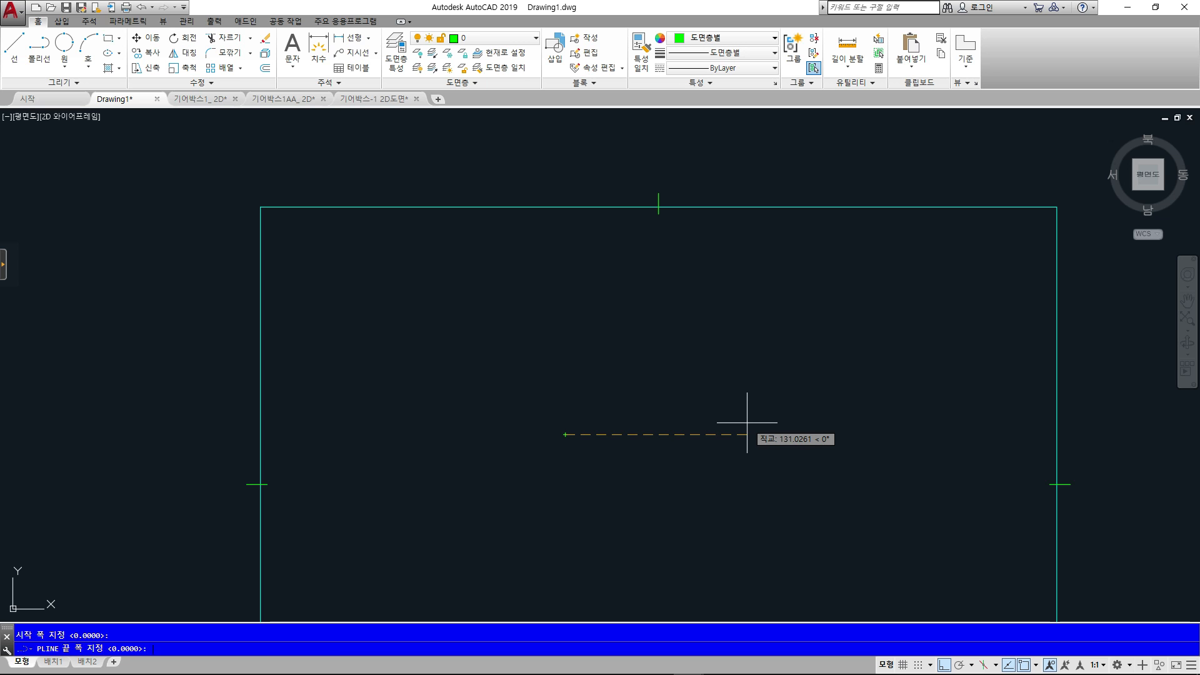
{"action": "type", "text": "3"}
{"action": "key", "text": "Return"}
{"action": "scroll", "coordinate": [568, 434], "scroll_direction": "up", "scroll_amount": 8}
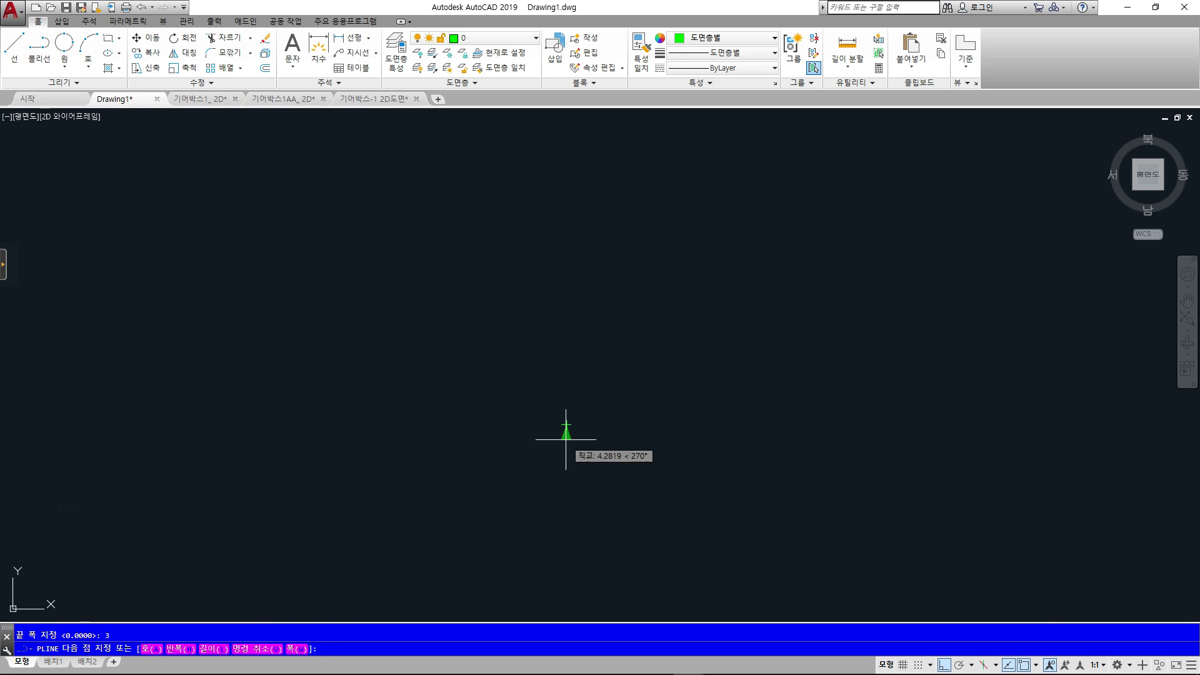
{"action": "left_click", "coordinate": [610, 411]}
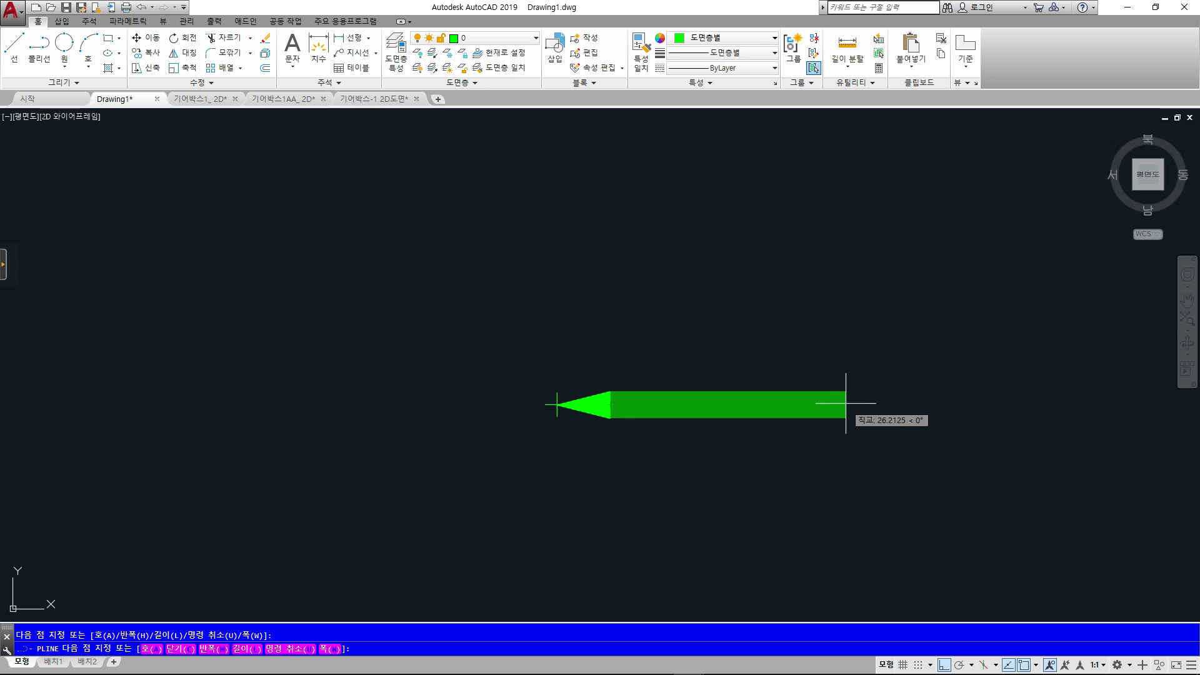
Try to set the next polyline segment's start and end widths to 0
{"action": "type", "text": "w"}
{"action": "key", "text": "Return"}
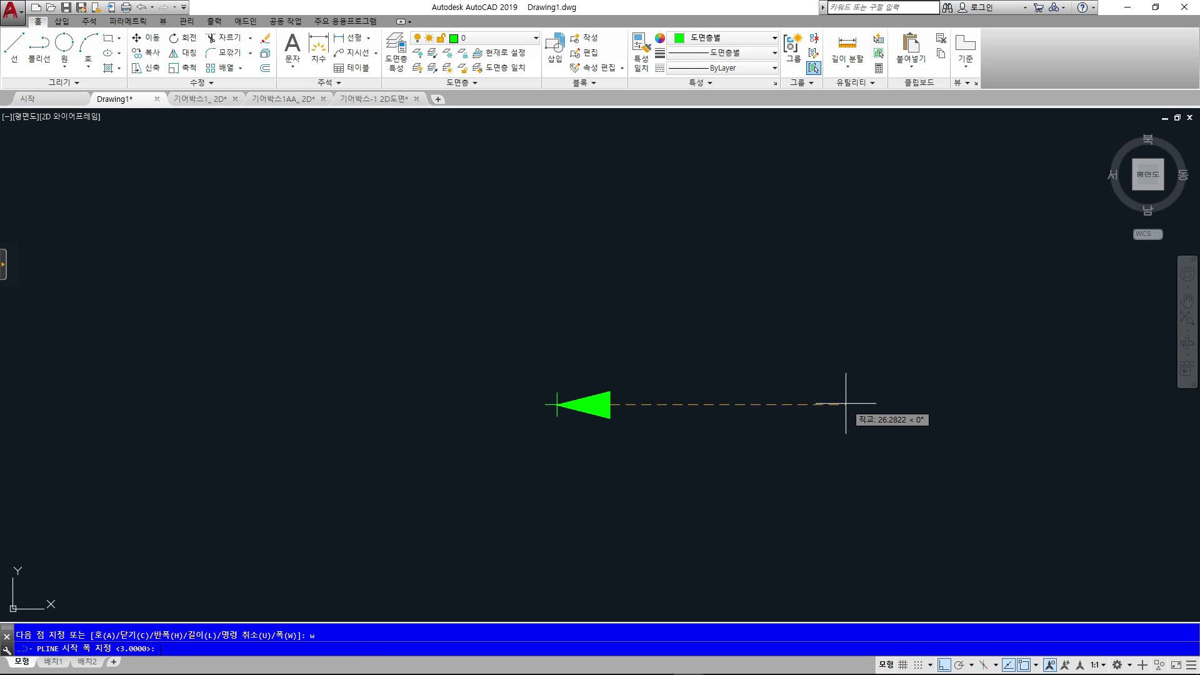
{"action": "type", "text": "0"}
{"action": "key", "text": "Return"}
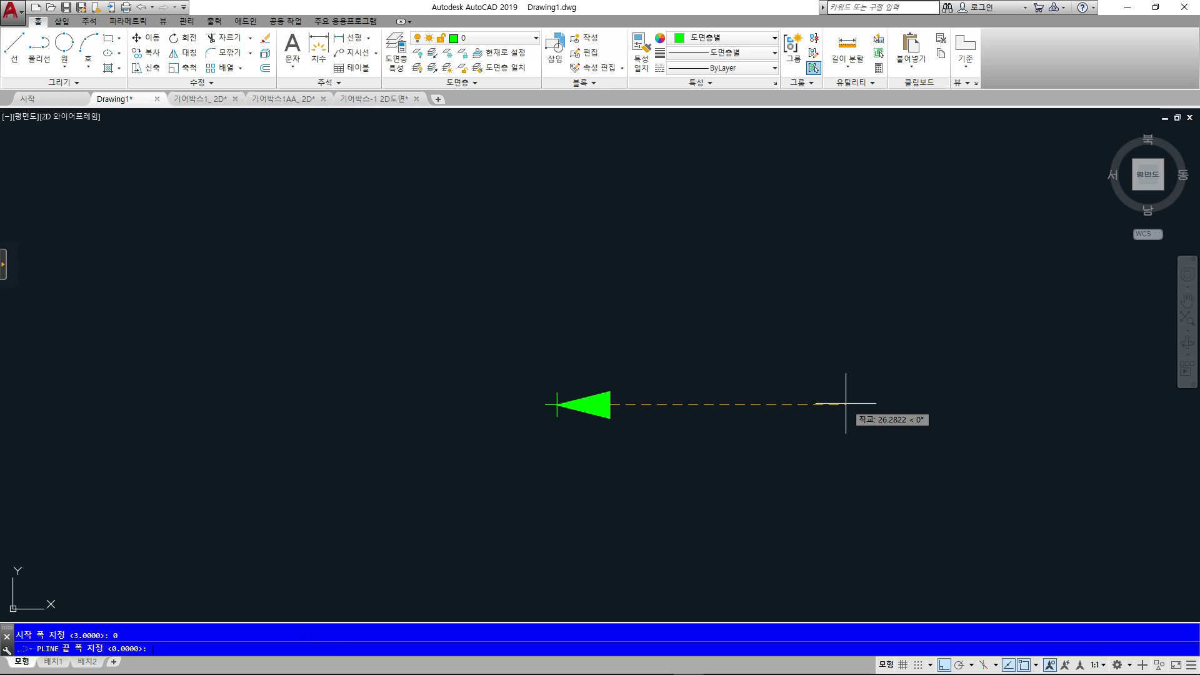
{"action": "key", "text": "Return"}
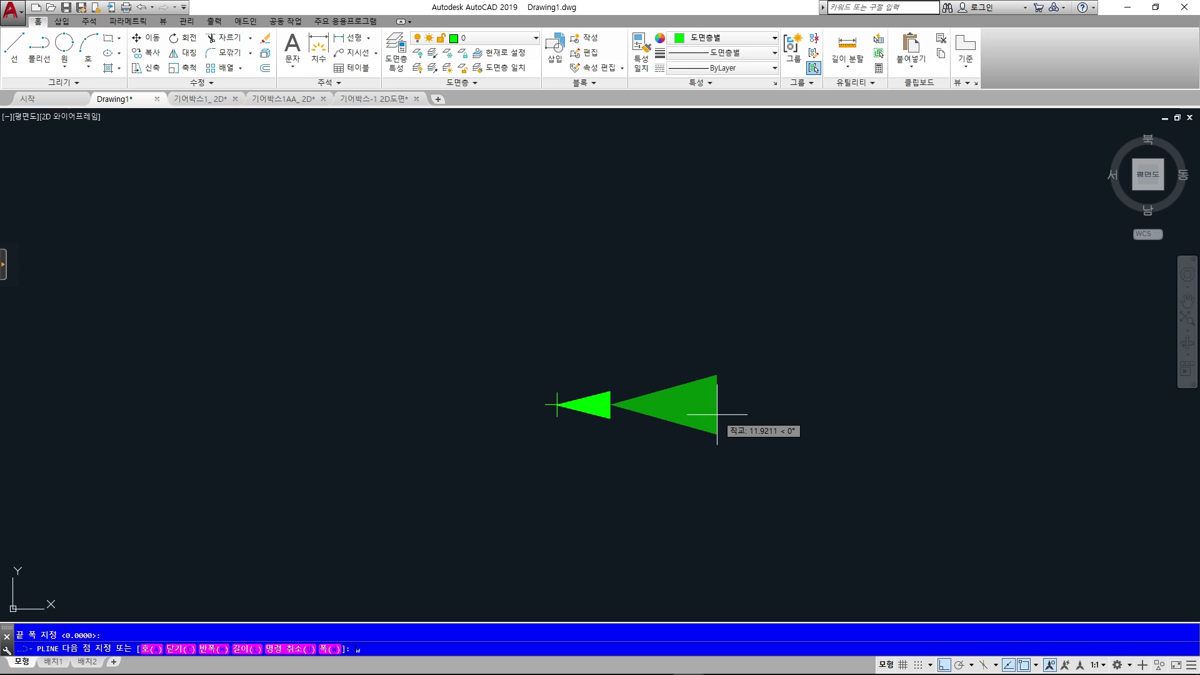
Set the polyline's start and end widths to 0 and draw a short thin horizontal tail from the arrowhead's wide end
{"action": "type", "text": "w"}
{"action": "key", "text": "Return"}
{"action": "type", "text": "0"}
{"action": "key", "text": "Return"}
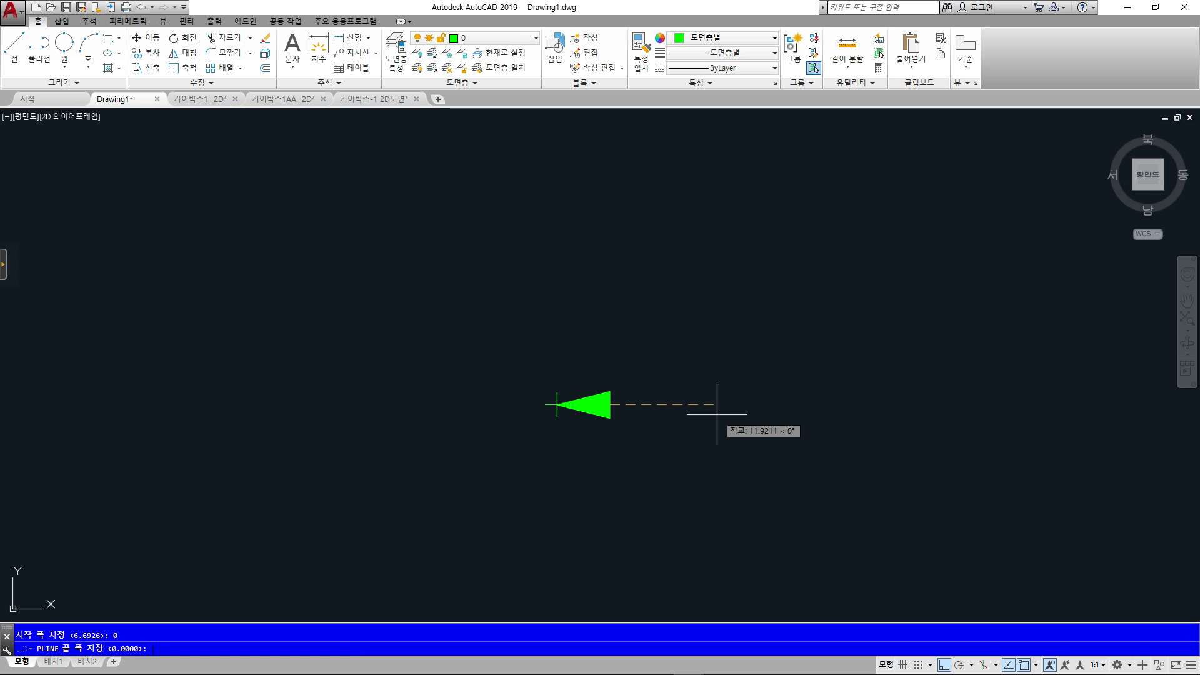
{"action": "type", "text": "0"}
{"action": "key", "text": "Return"}
{"action": "left_click", "coordinate": [646, 411]}
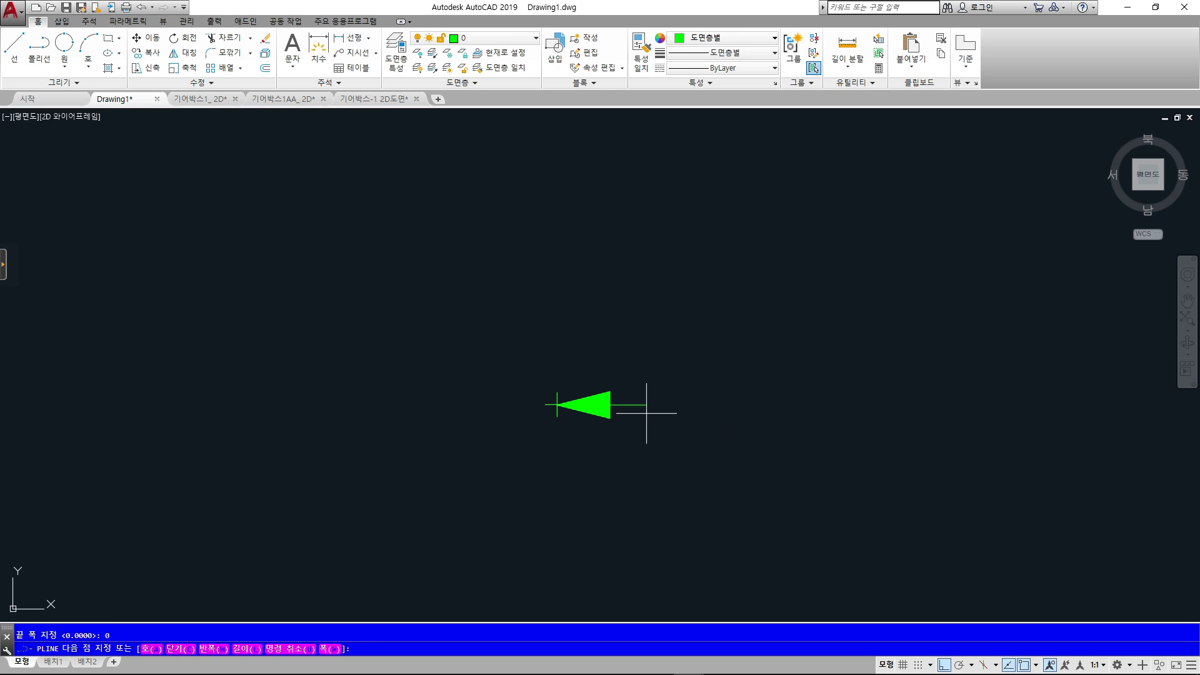
{"action": "key", "text": "Escape"}
{"action": "scroll", "coordinate": [615, 410], "scroll_direction": "up", "scroll_amount": 6}
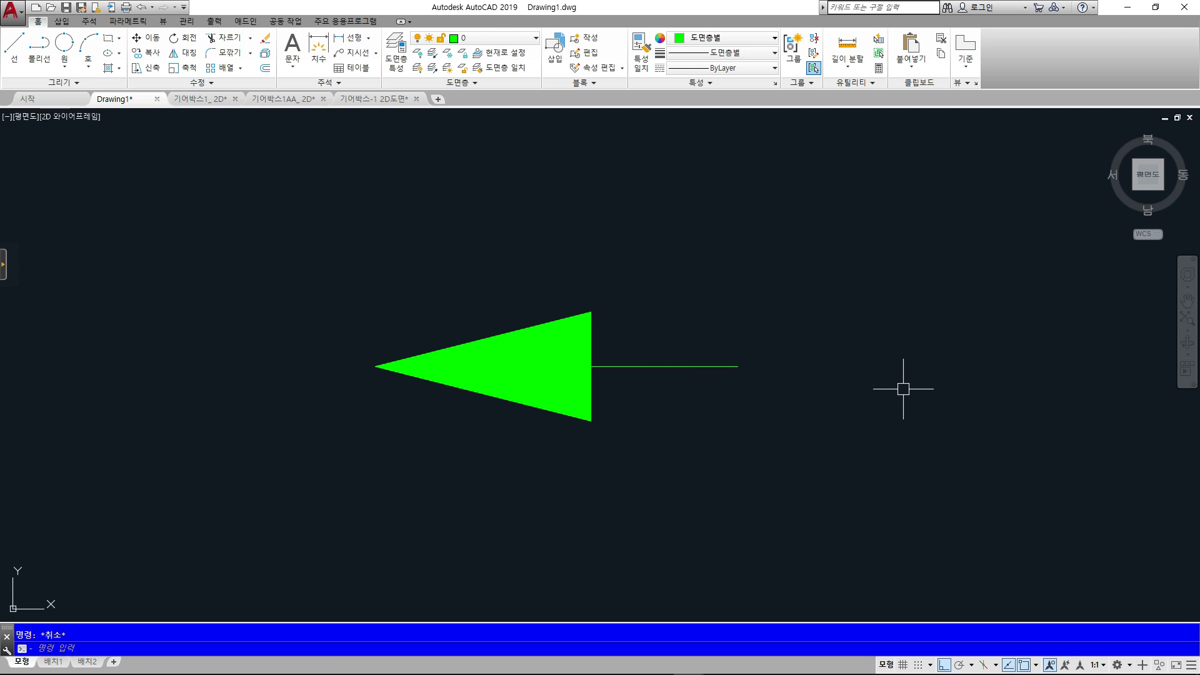
Start a new polyline above the arrow with one long, thin horizontal segment
{"action": "scroll", "coordinate": [903, 389], "scroll_direction": "down", "scroll_amount": 4}
{"action": "middle_click_drag", "start_coordinate": [903, 389], "coordinate": [581, 394]}
{"action": "scroll", "coordinate": [509, 394], "scroll_direction": "down", "scroll_amount": 3}
{"action": "type", "text": "pl"}
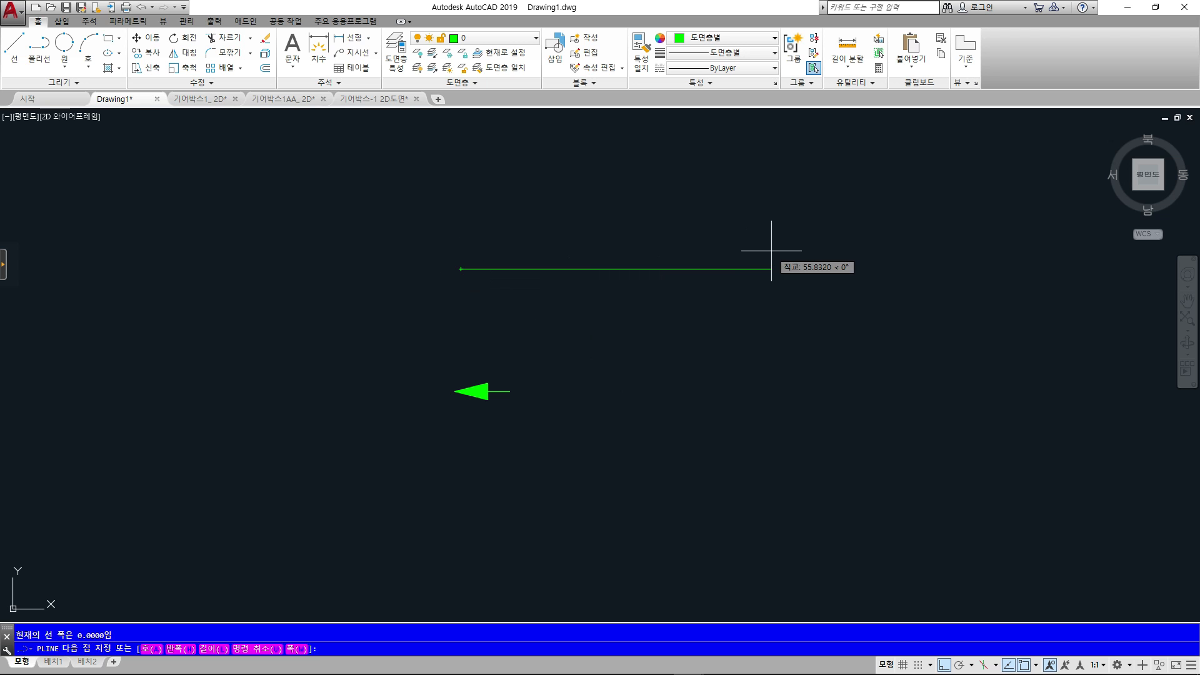
{"action": "left_click", "coordinate": [746, 260]}
Continue the polyline at start and end width 2 through horizontal and vertical segments, finishing with a long upward segment that crosses its thin line
{"action": "type", "text": "w"}
{"action": "key", "text": "Return"}
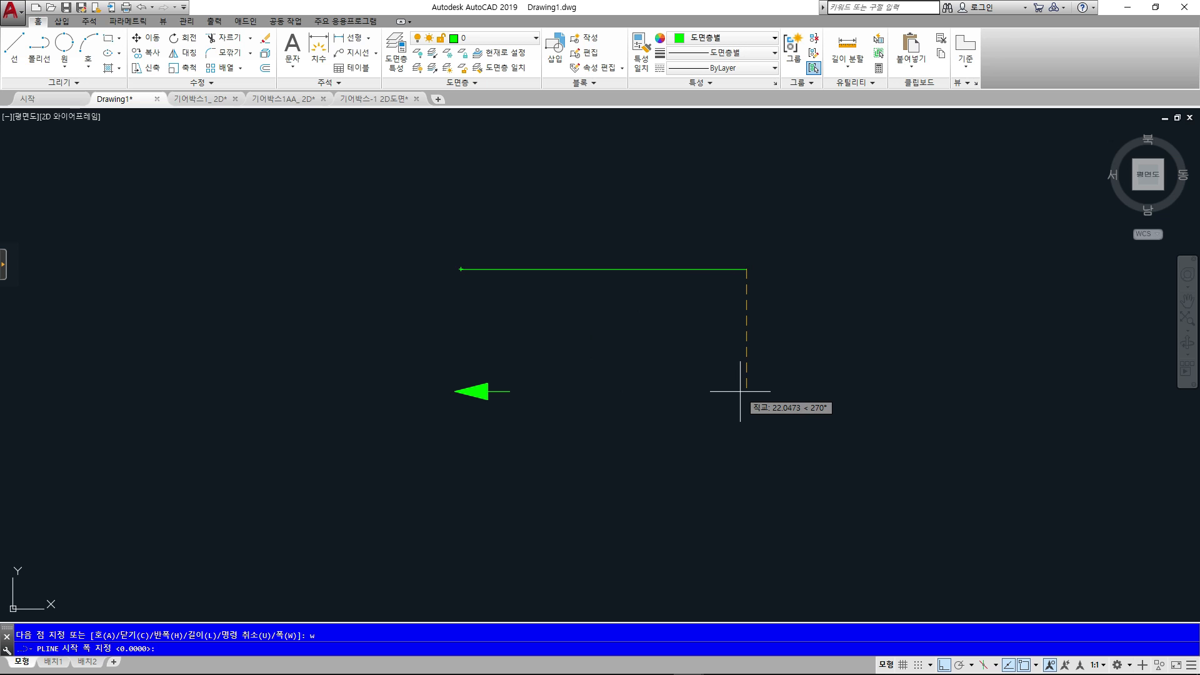
{"action": "type", "text": "2"}
{"action": "key", "text": "Return"}
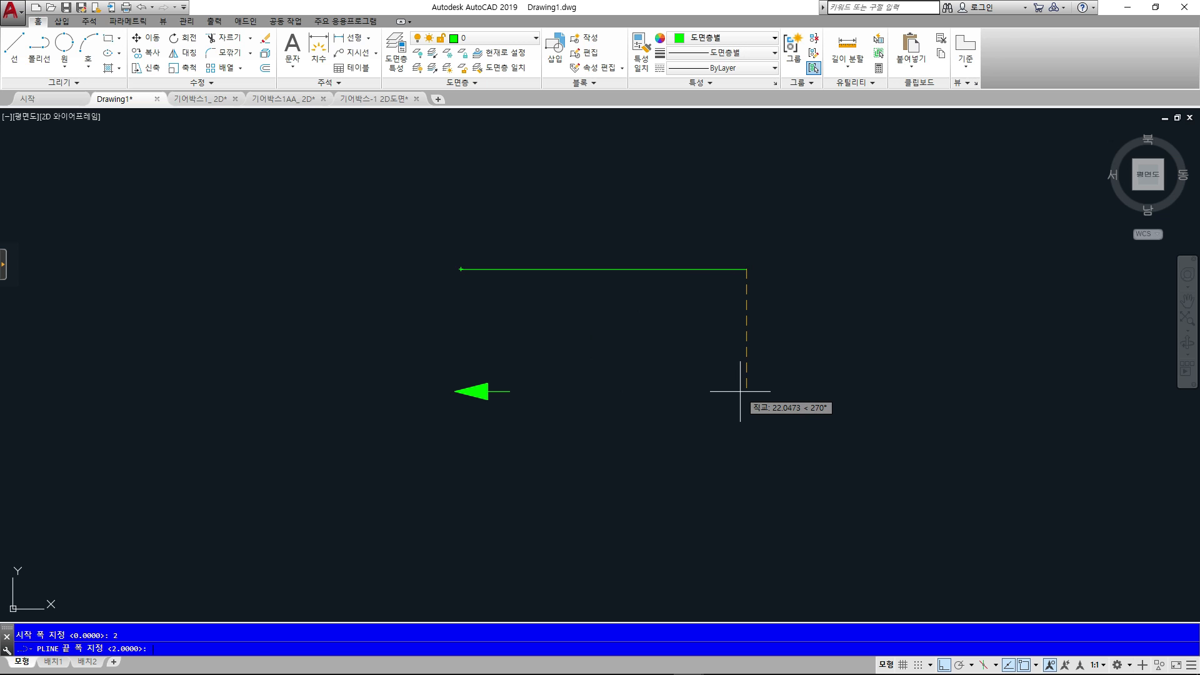
{"action": "key", "text": "Return"}
{"action": "left_click", "coordinate": [740, 391]}
{"action": "left_click", "coordinate": [934, 381]}
{"action": "left_click", "coordinate": [935, 485]}
{"action": "left_click", "coordinate": [781, 487]}
{"action": "left_click", "coordinate": [637, 400]}
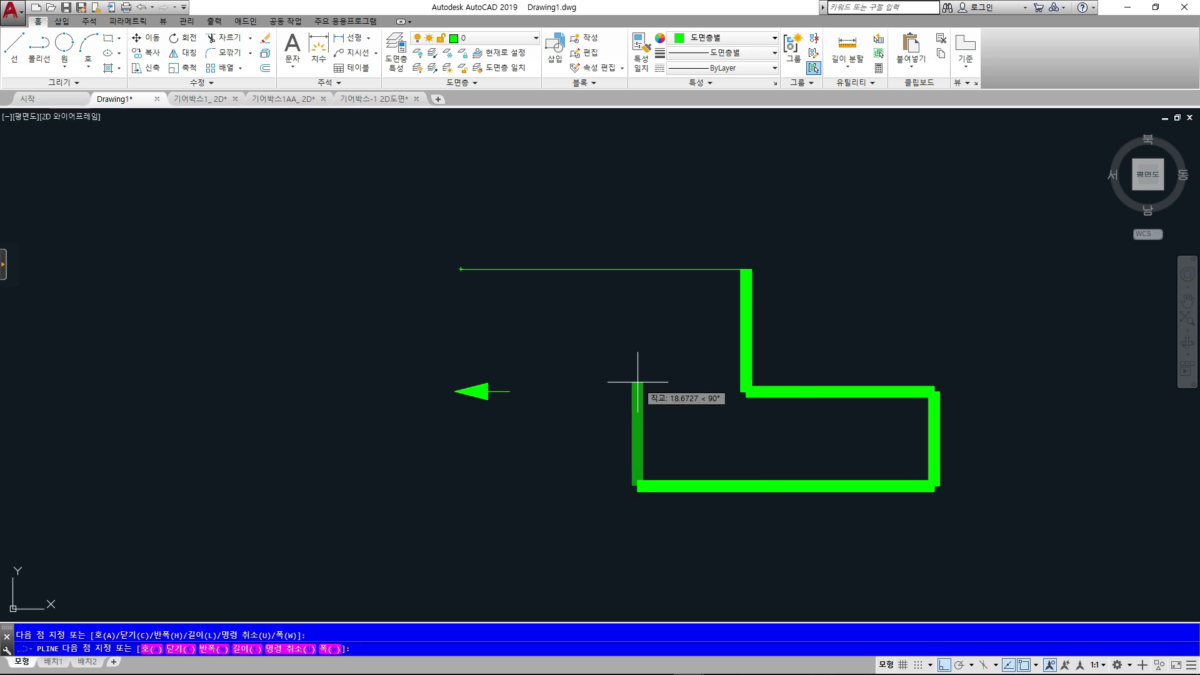
{"action": "left_click", "coordinate": [636, 227]}
{"action": "key", "text": "Escape"}
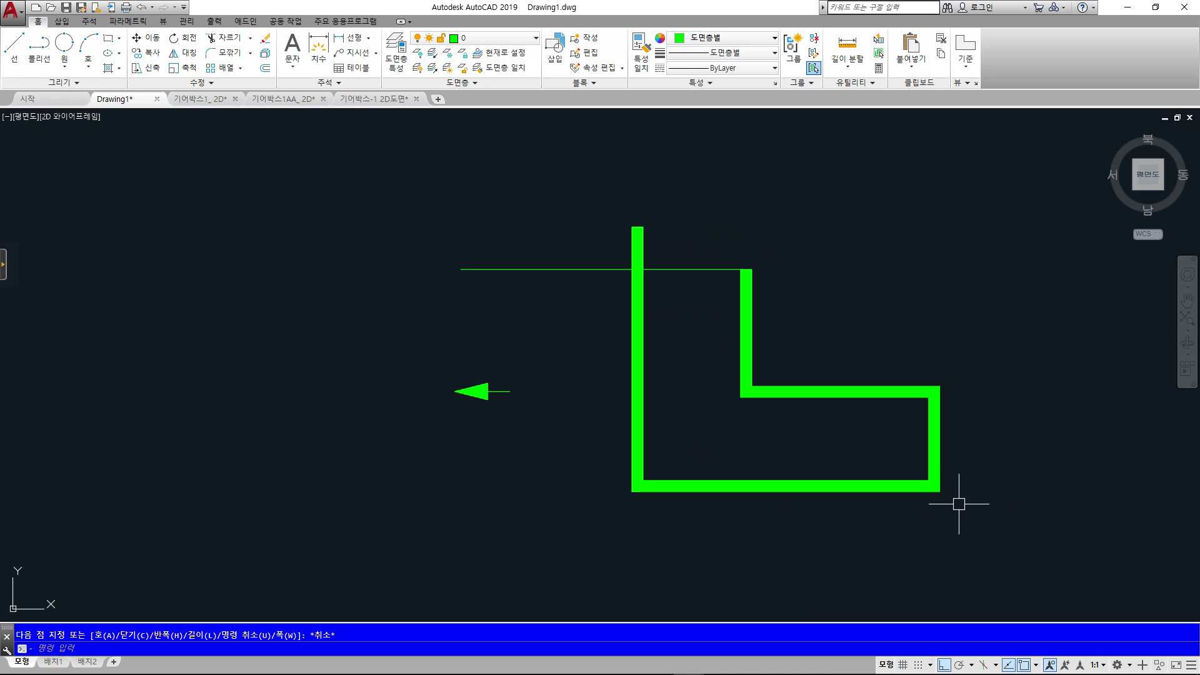
{"action": "left_click", "coordinate": [913, 493]}
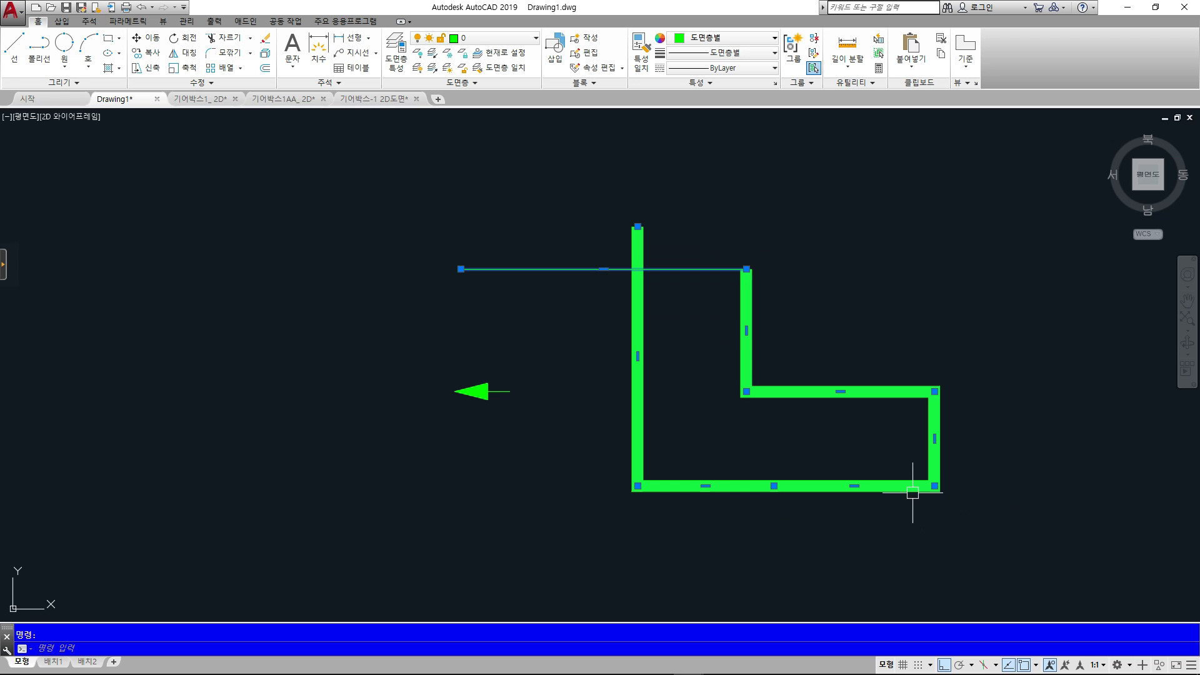
{"action": "key", "text": "Escape"}
Draw a stepped chain of six connected horizontal and vertical lines around the arrow and below the wide polyline
{"action": "type", "text": "l"}
{"action": "key", "text": "Return"}
{"action": "left_click", "coordinate": [331, 249]}
{"action": "left_click", "coordinate": [331, 471]}
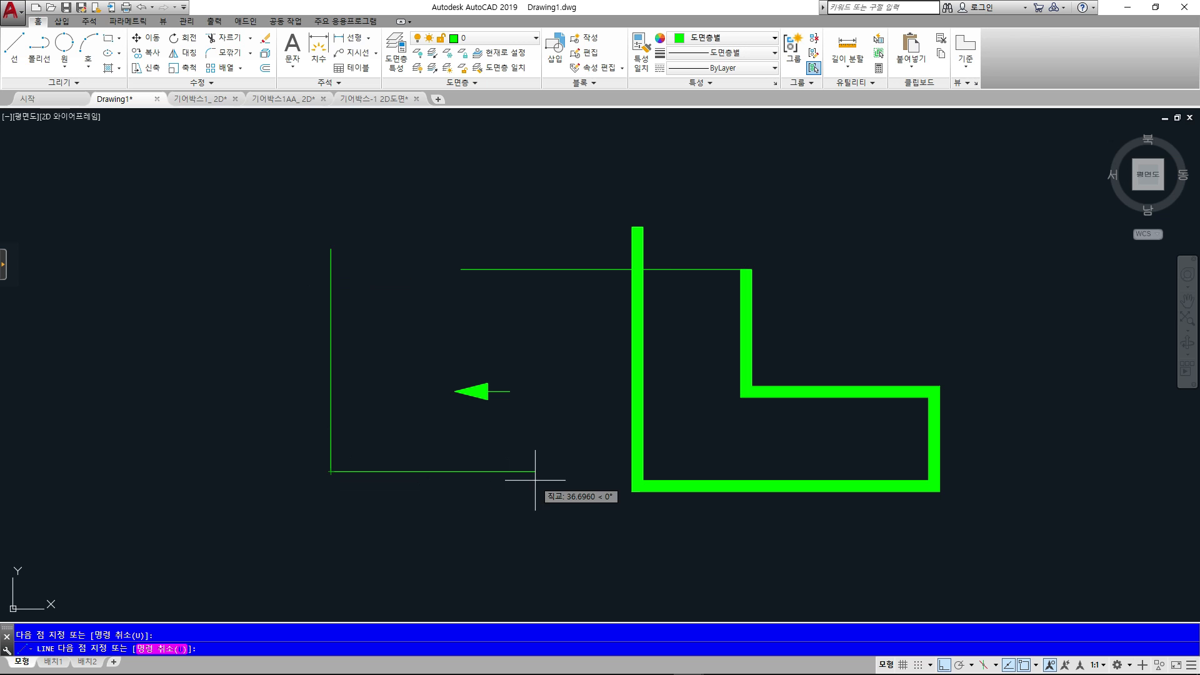
{"action": "left_click", "coordinate": [535, 471]}
{"action": "left_click", "coordinate": [535, 566]}
{"action": "left_click", "coordinate": [948, 566]}
{"action": "left_click", "coordinate": [948, 343]}
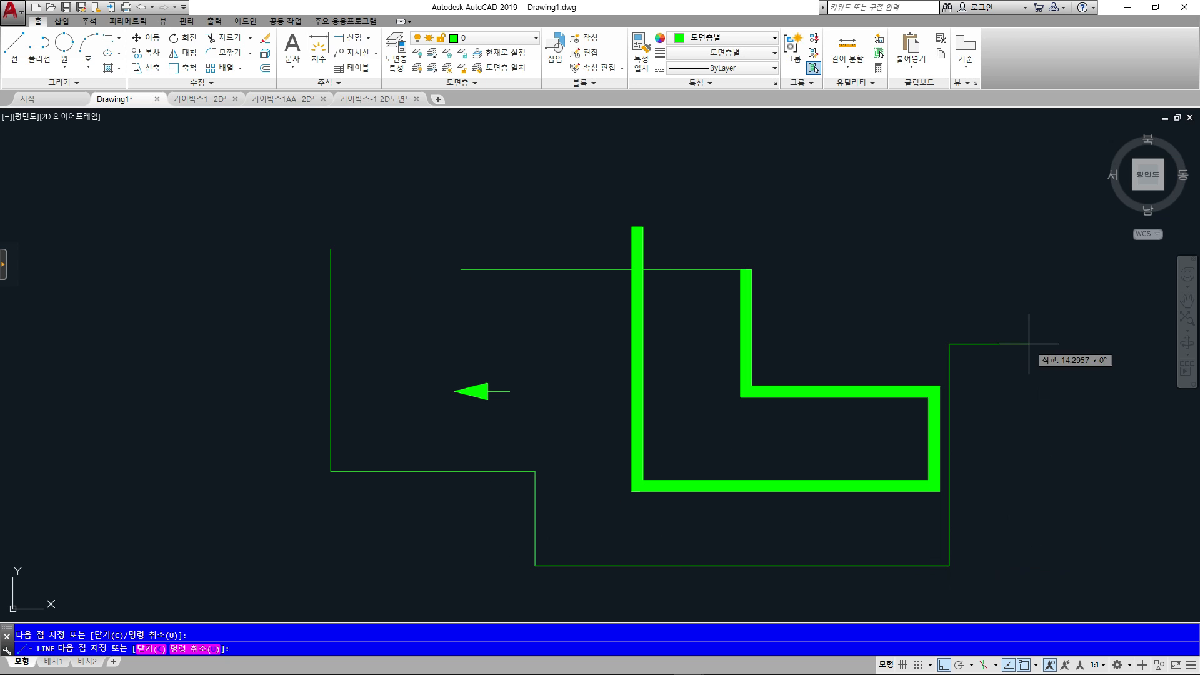
{"action": "left_click", "coordinate": [1076, 344]}
{"action": "key", "text": "Escape"}
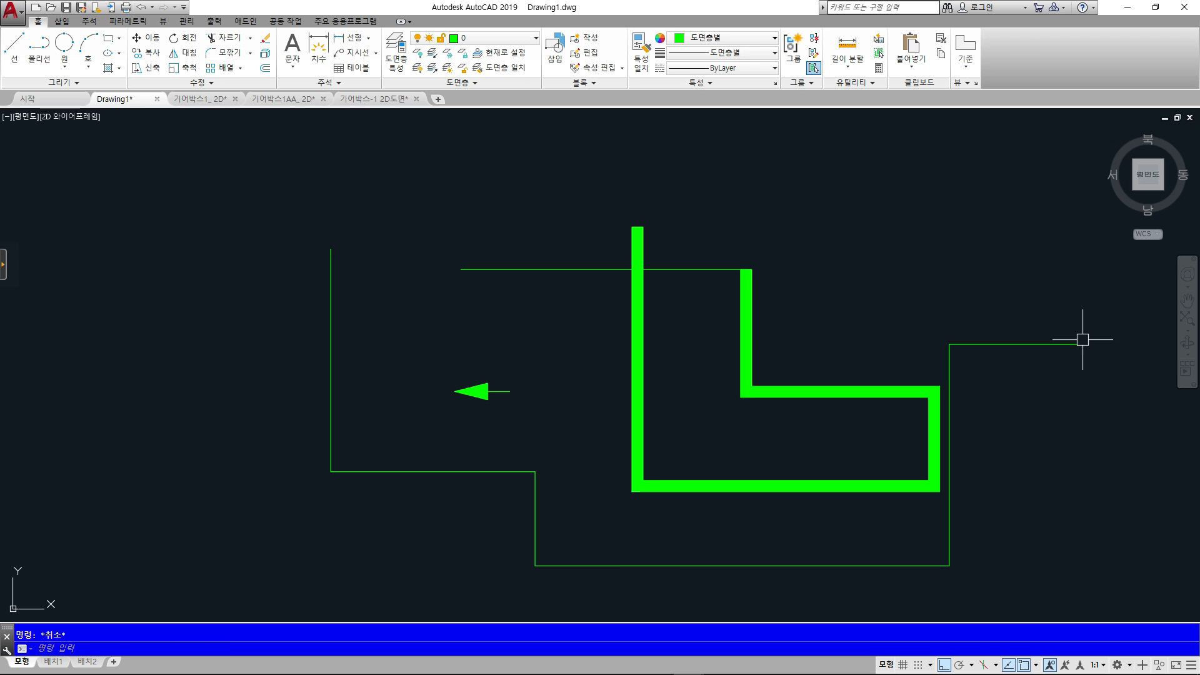
Erase the wide polyline and the last two lines of the stepped chain
{"action": "left_click", "coordinate": [858, 393]}
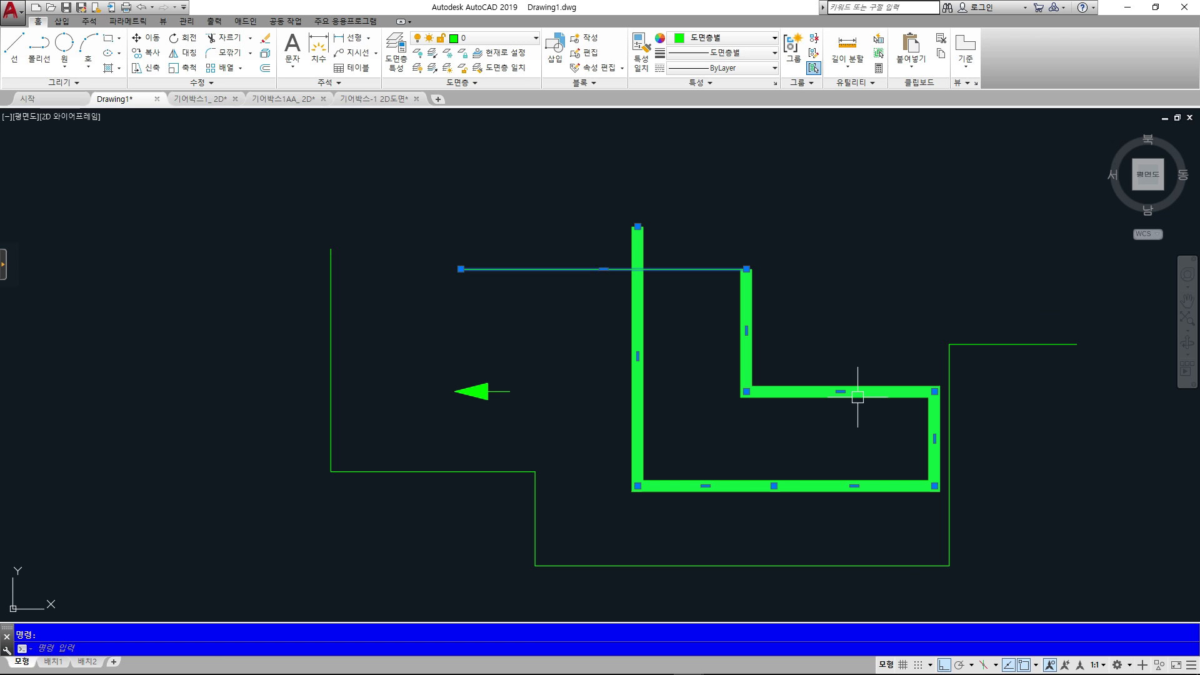
{"action": "key", "text": "Delete"}
{"action": "left_click", "coordinate": [992, 337]}
{"action": "left_click", "coordinate": [976, 367]}
{"action": "key", "text": "Delete"}
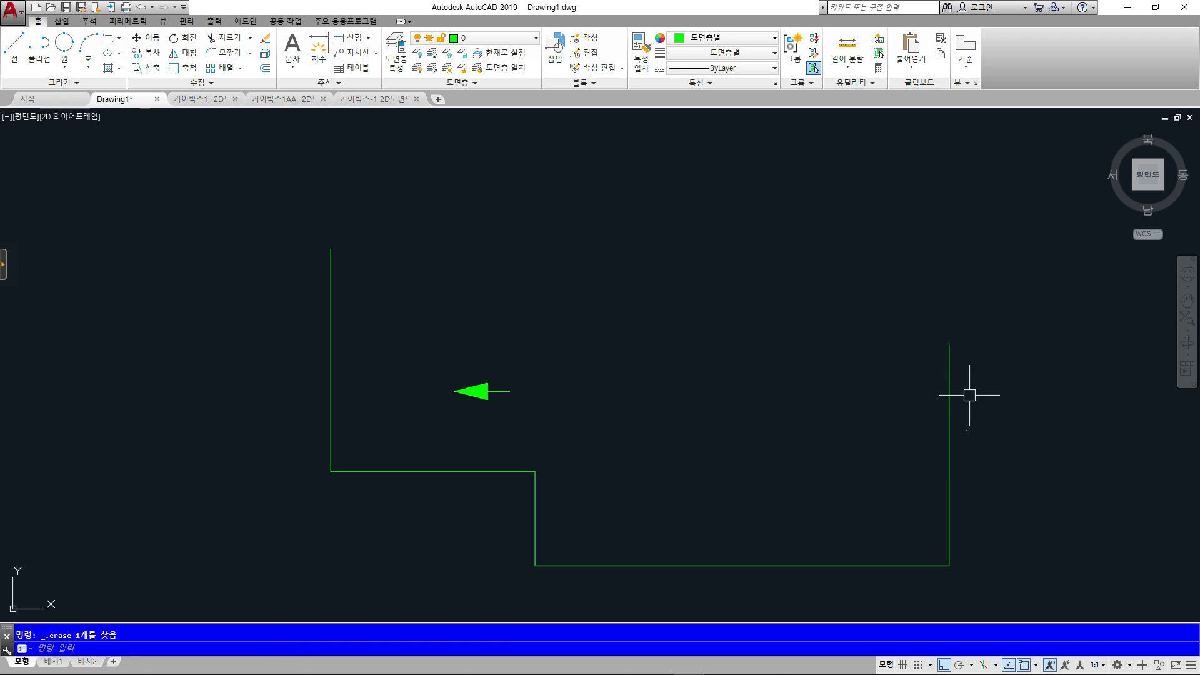
{"action": "left_click", "coordinate": [950, 415]}
{"action": "key", "text": "Delete"}
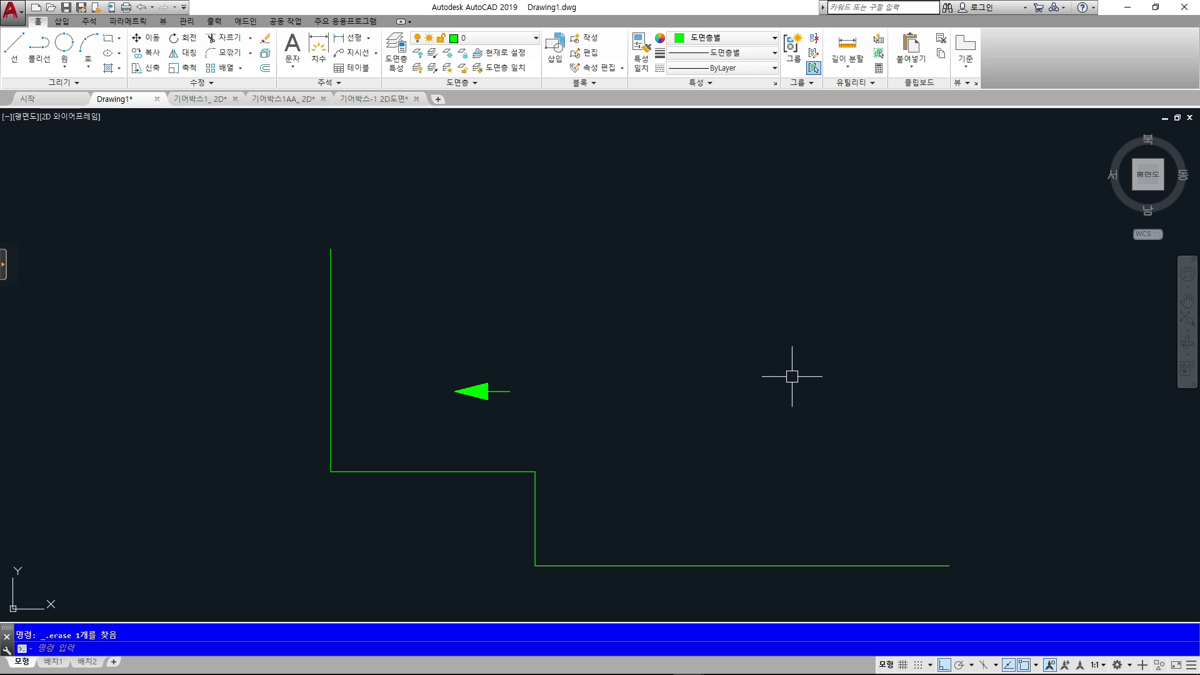
Convert the long lower horizontal line to a polyline with PEDIT and join the connected stepped lines to it
{"action": "type", "text": "ped"}
{"action": "key", "text": "Return"}
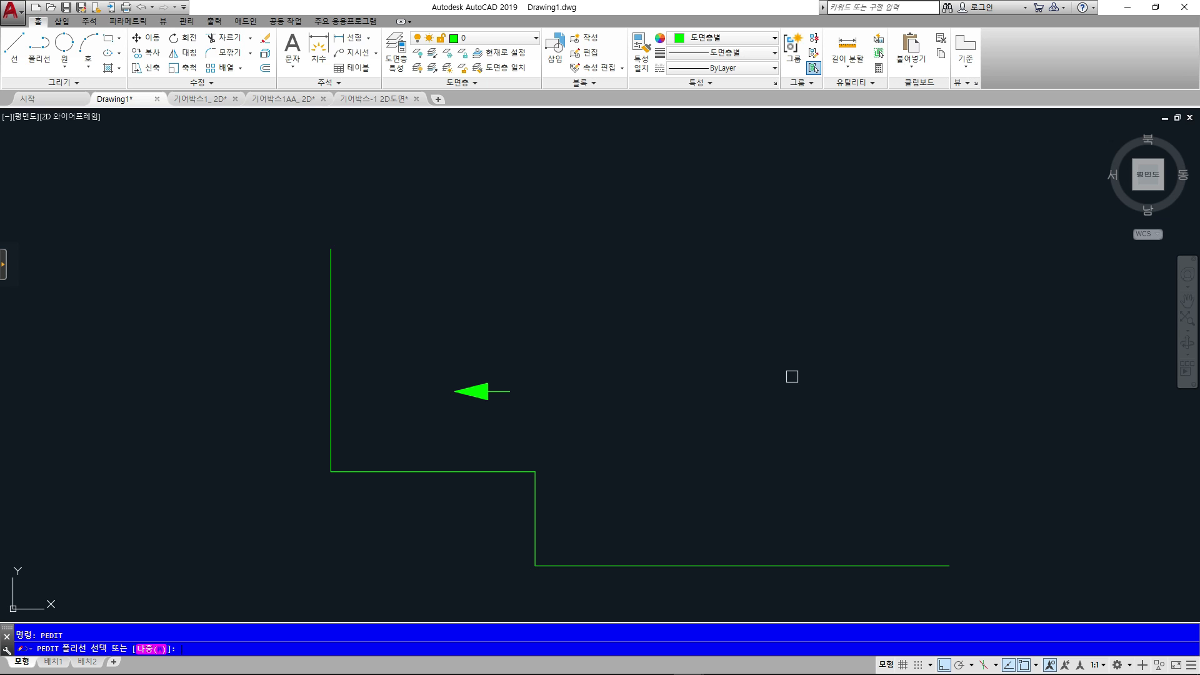
{"action": "left_click", "coordinate": [705, 565]}
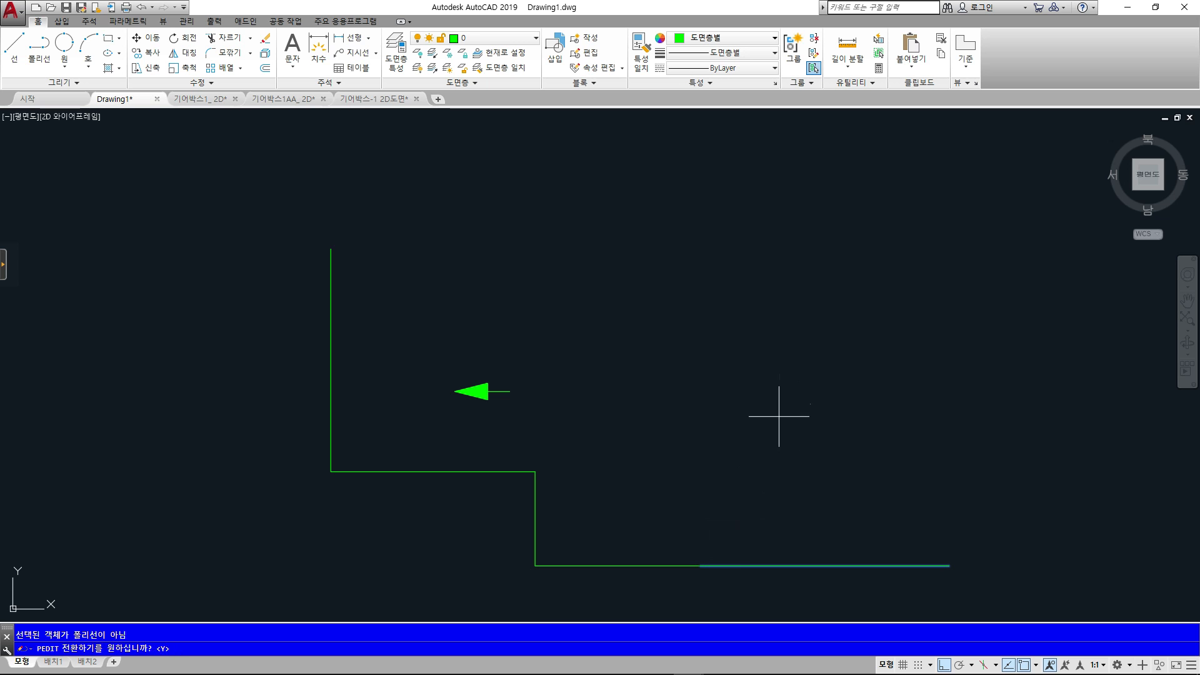
{"action": "key", "text": "Return"}
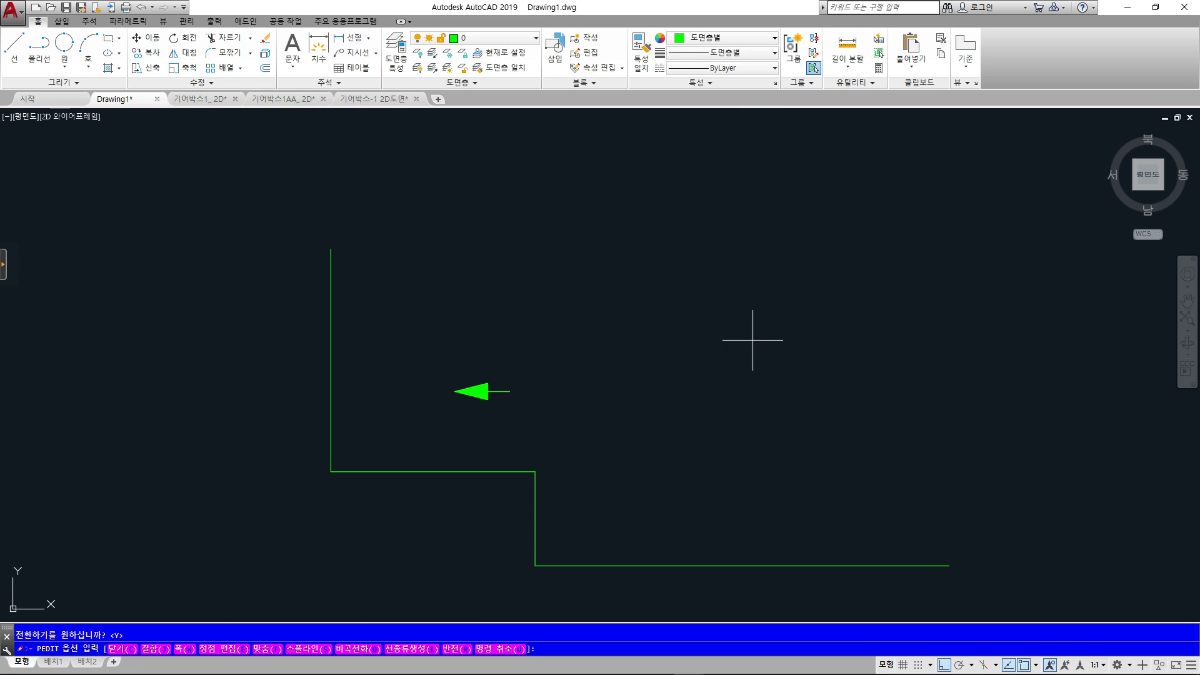
{"action": "key", "text": "Return"}
{"action": "left_click", "coordinate": [779, 586]}
{"action": "left_click", "coordinate": [500, 467]}
{"action": "left_click", "coordinate": [396, 418]}
{"action": "left_click", "coordinate": [293, 295]}
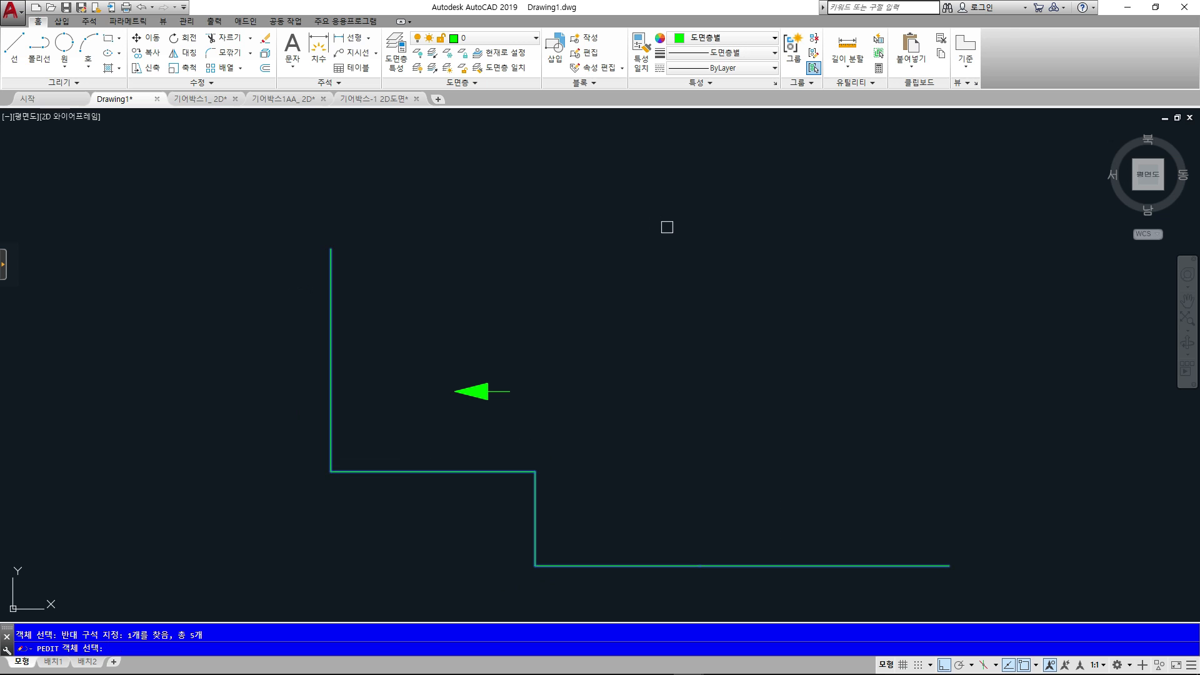
{"action": "key", "text": "Return"}
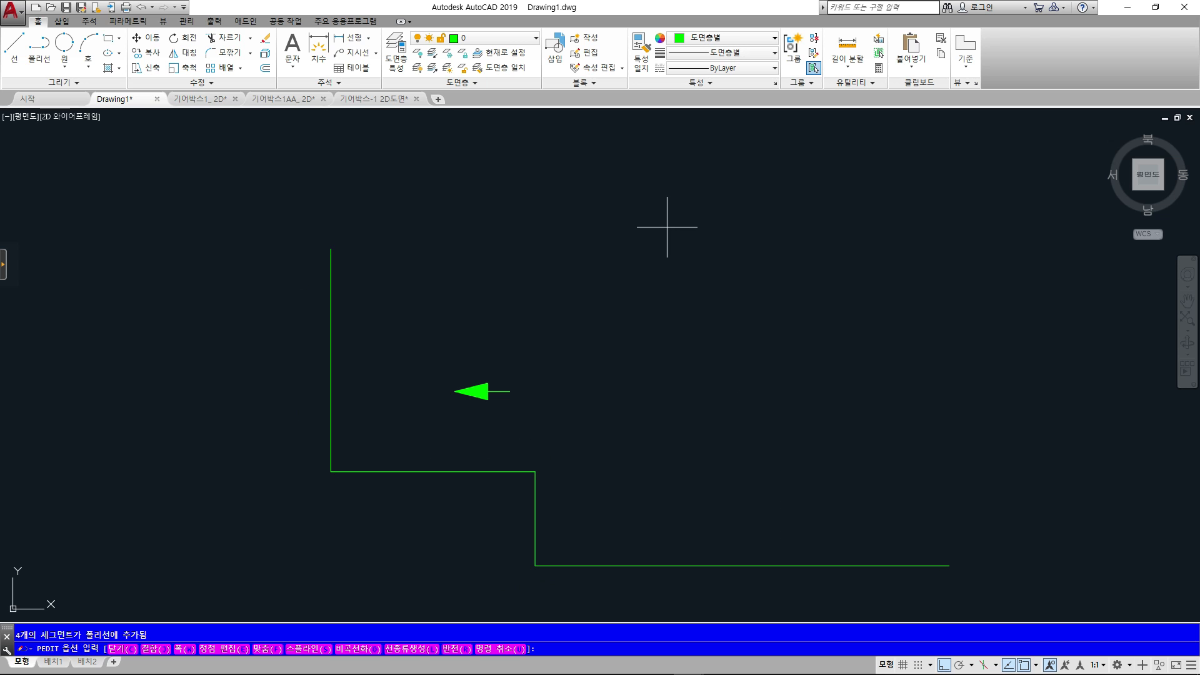
{"action": "key", "text": "Escape"}
{"action": "left_click", "coordinate": [540, 481]}
{"action": "key", "text": "Escape"}
Set the joined stepped polyline's overall width to 3 with PEDIT
{"action": "type", "text": "ped"}
{"action": "key", "text": "Return"}
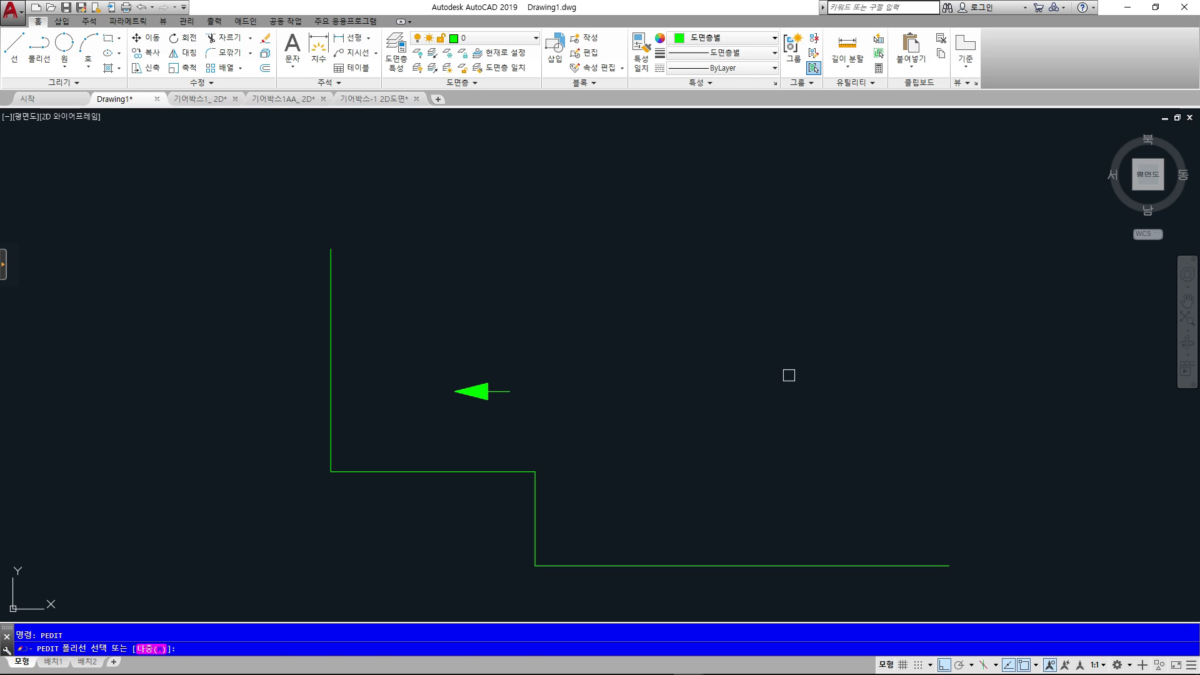
{"action": "left_click", "coordinate": [536, 533]}
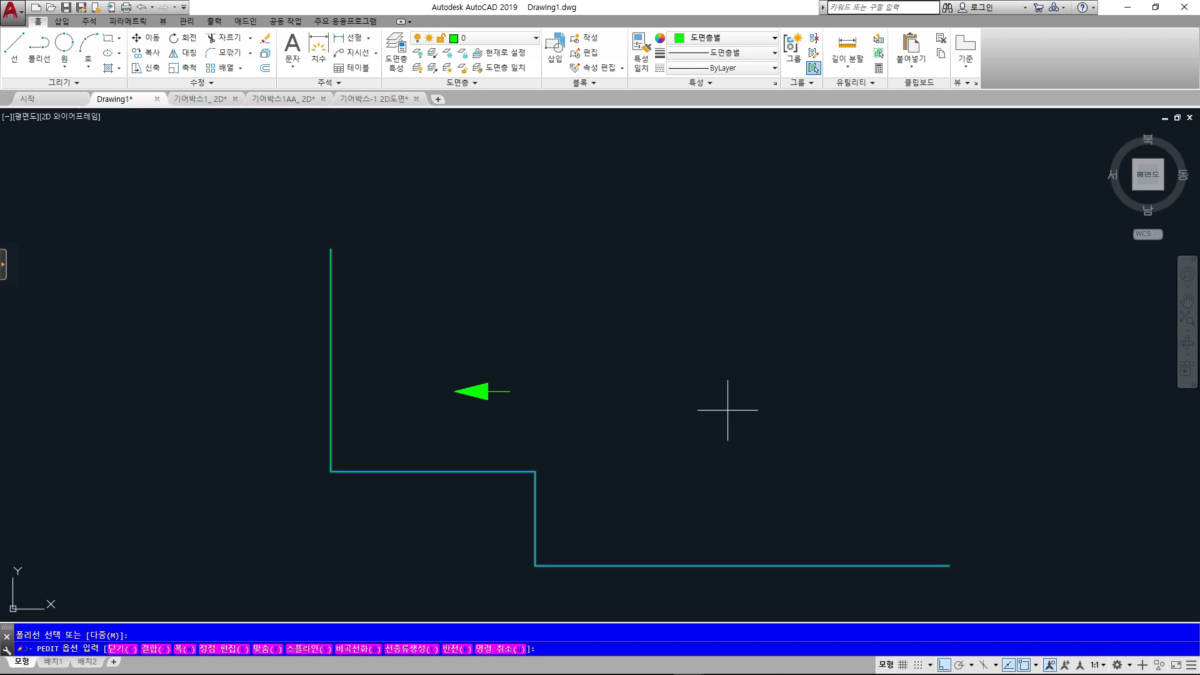
{"action": "type", "text": "w"}
{"action": "key", "text": "Return"}
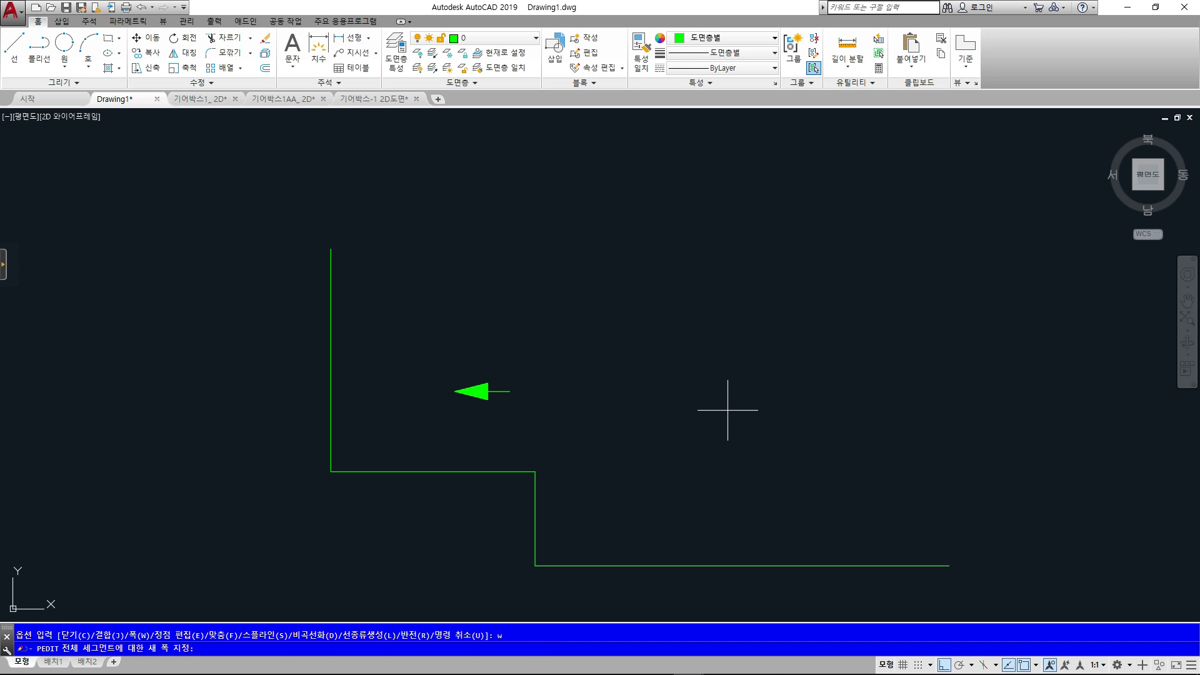
{"action": "type", "text": "3"}
{"action": "key", "text": "Return"}
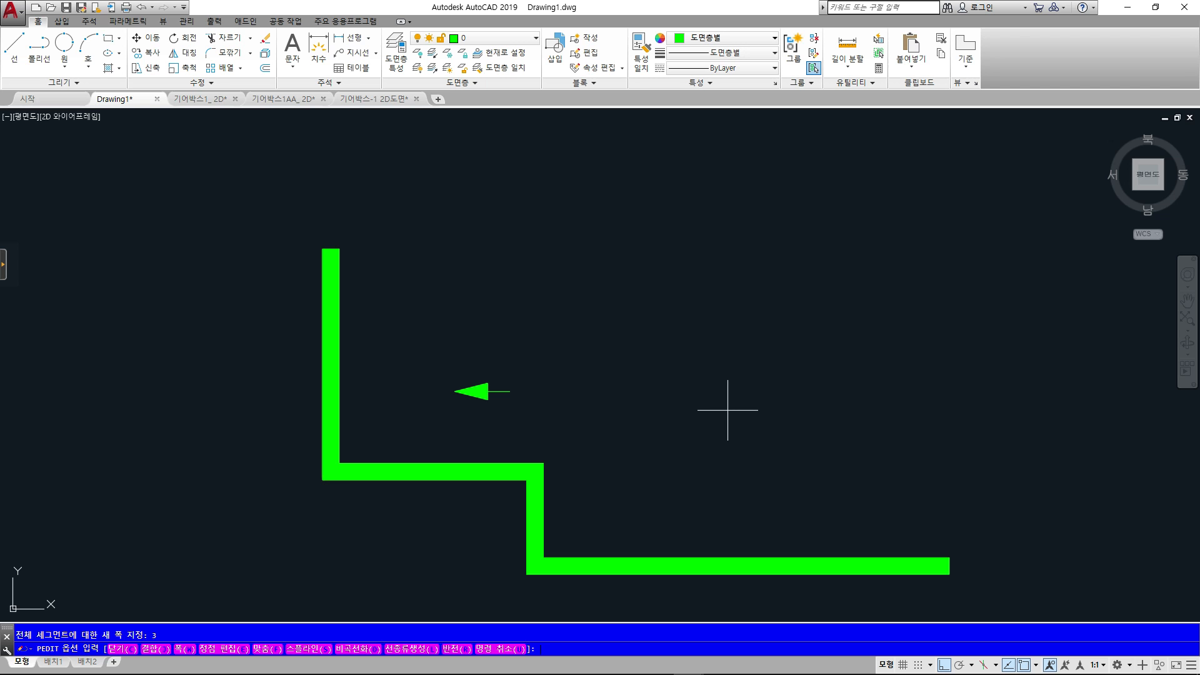
{"action": "key", "text": "Escape"}
{"action": "key", "text": "Escape"}
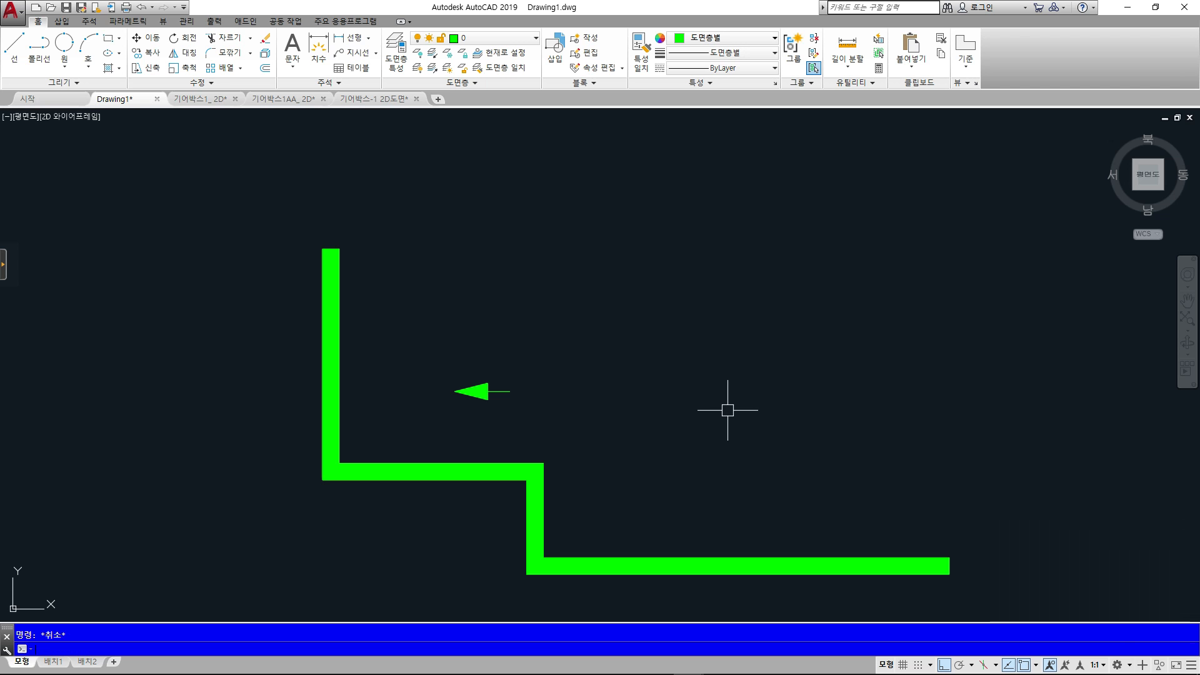
{"action": "type", "text": "PL"}
{"action": "key", "text": "Escape"}
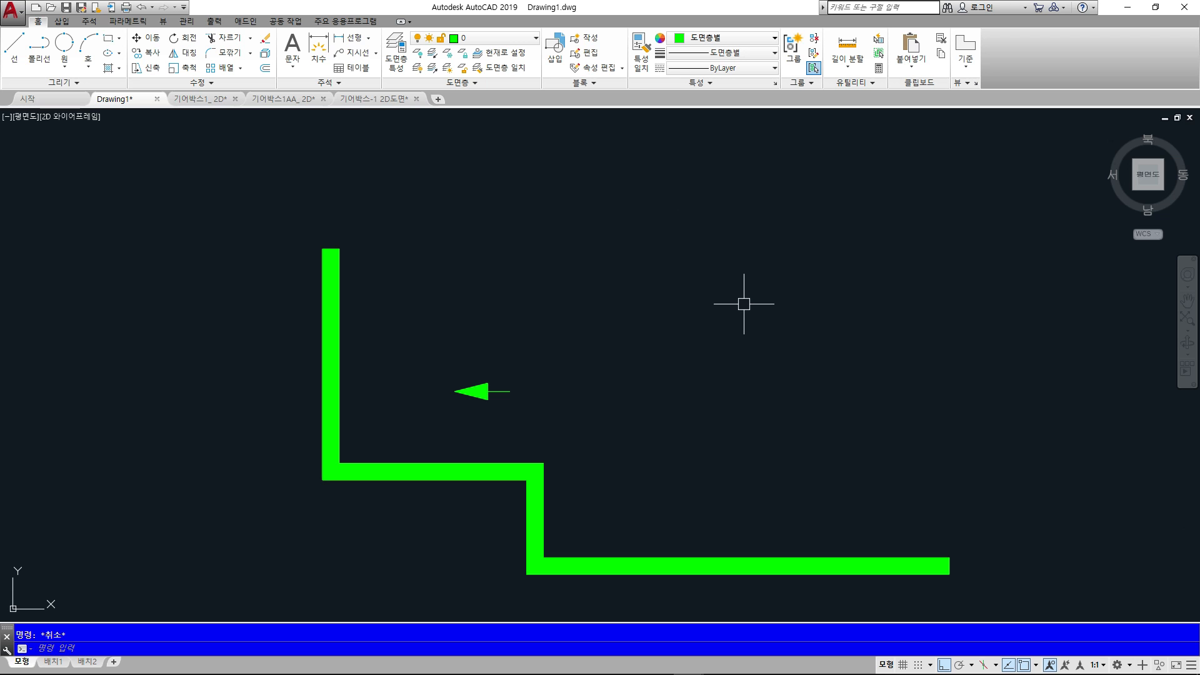
{"action": "mouse_move", "coordinate": [674, 207]}
{"action": "left_mouse_down"}
{"action": "mouse_move", "coordinate": [675, 361]}
{"action": "mouse_move", "coordinate": [682, 252]}
{"action": "left_mouse_up"}
{"action": "mouse_move", "coordinate": [760, 213]}
{"action": "left_mouse_down"}
{"action": "mouse_move", "coordinate": [751, 300]}
{"action": "mouse_move", "coordinate": [819, 318]}
{"action": "left_mouse_up"}
{"action": "mouse_move", "coordinate": [805, 370]}
{"action": "left_mouse_down"}
{"action": "mouse_move", "coordinate": [600, 273]}
{"action": "mouse_move", "coordinate": [804, 348]}
{"action": "left_mouse_up"}
{"action": "left_click_drag", "start_coordinate": [923, 273], "coordinate": [975, 270]}
{"action": "left_click_drag", "start_coordinate": [954, 275], "coordinate": [954, 301]}
{"action": "left_click_drag", "start_coordinate": [1030, 273], "coordinate": [1057, 265]}
{"action": "left_click_drag", "start_coordinate": [1062, 257], "coordinate": [1064, 275]}
{"action": "left_click_drag", "start_coordinate": [1075, 253], "coordinate": [1075, 281]}
{"action": "left_click_drag", "start_coordinate": [922, 319], "coordinate": [1073, 310]}
{"action": "left_click", "coordinate": [1109, 306]}
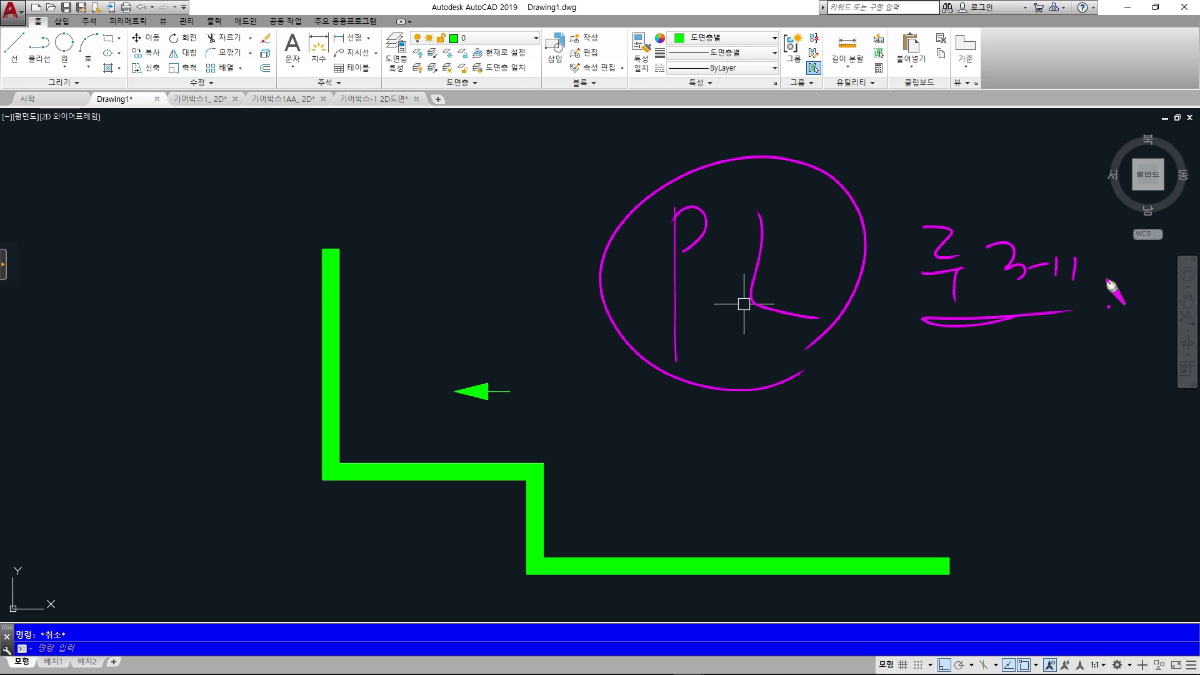
{"action": "mouse_move", "coordinate": [681, 428]}
{"action": "left_mouse_down"}
{"action": "mouse_move", "coordinate": [690, 537]}
{"action": "mouse_move", "coordinate": [687, 481]}
{"action": "left_mouse_up"}
{"action": "mouse_move", "coordinate": [761, 441]}
{"action": "left_mouse_down"}
{"action": "mouse_move", "coordinate": [759, 509]}
{"action": "mouse_move", "coordinate": [759, 479]}
{"action": "left_mouse_up"}
{"action": "left_click_drag", "start_coordinate": [784, 445], "coordinate": [789, 508]}
{"action": "left_click_drag", "start_coordinate": [842, 446], "coordinate": [844, 466]}
{"action": "left_click_drag", "start_coordinate": [874, 421], "coordinate": [878, 548]}
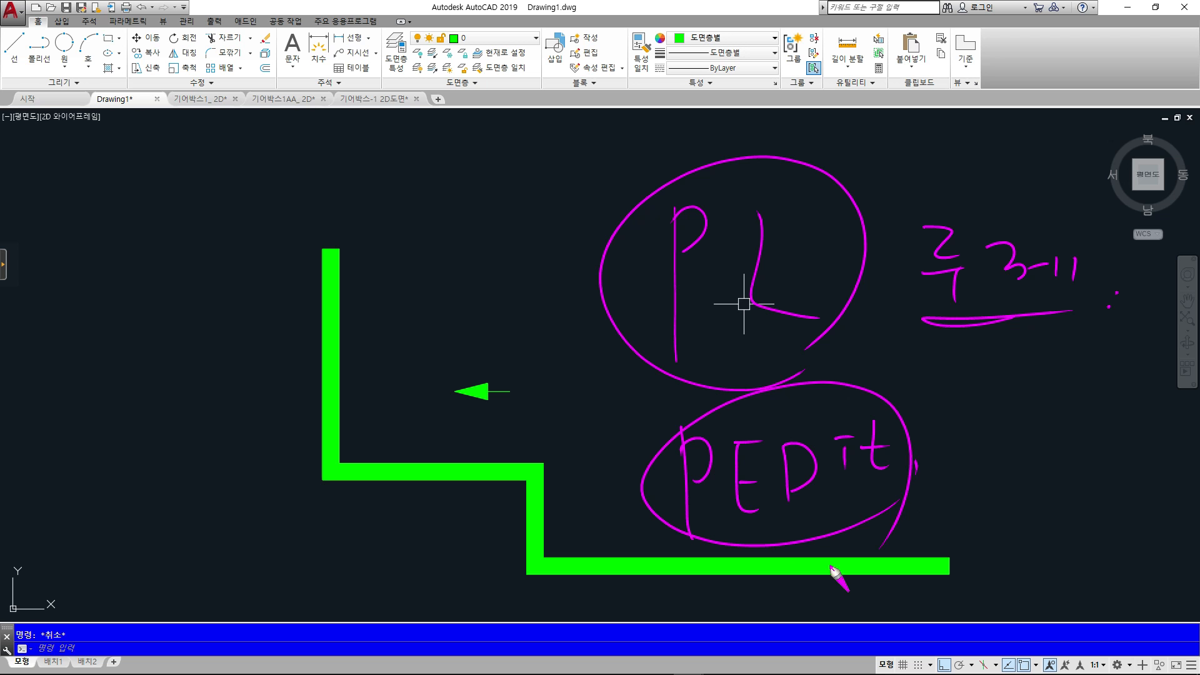
{"action": "key", "text": "Escape"}
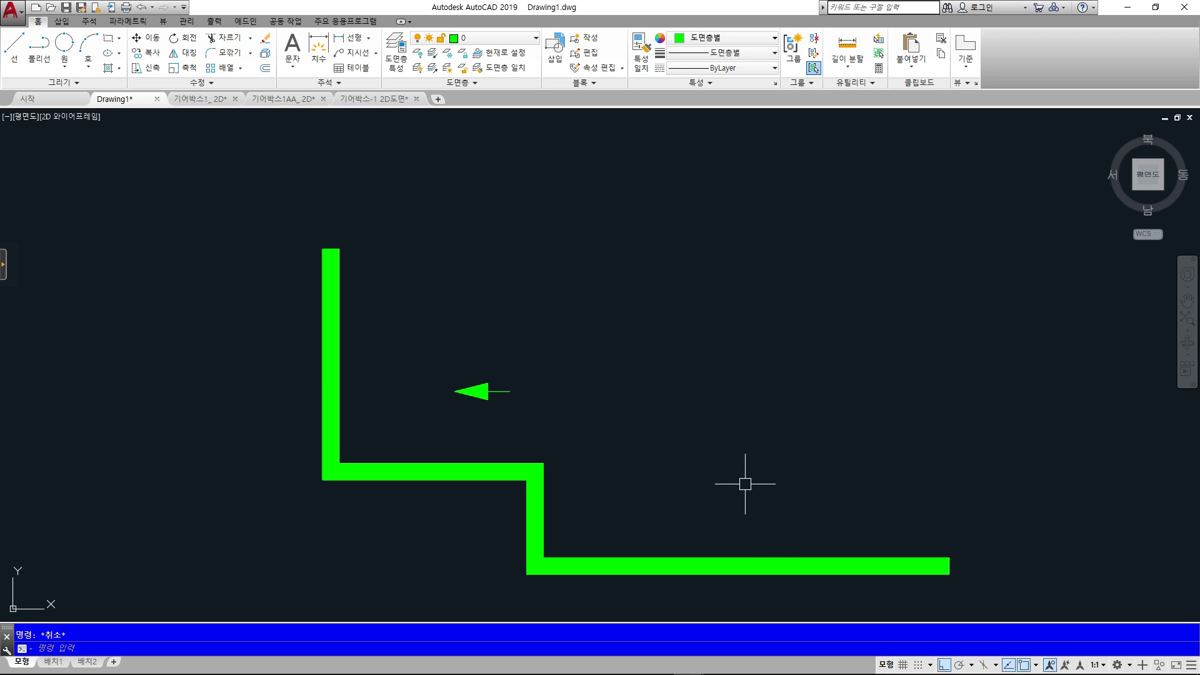
{"action": "type", "text": "pe"}
{"action": "key", "text": "Return"}
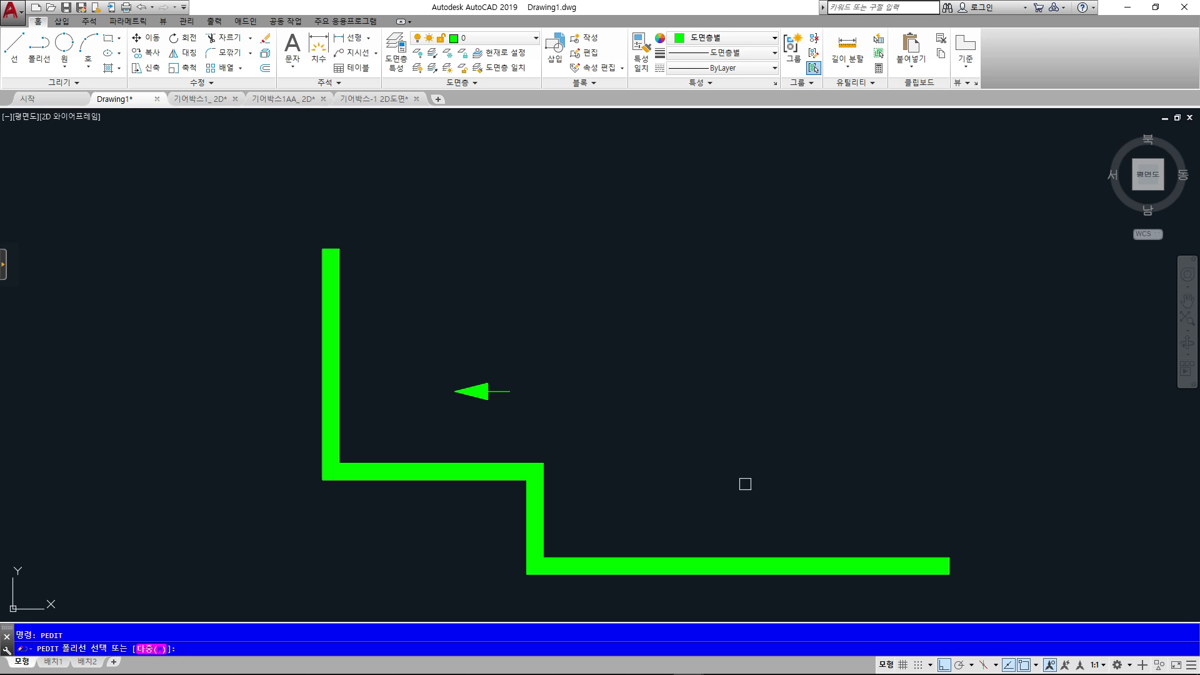
{"action": "key", "text": "Escape"}
Erase the wide stepped polyline around the arrow
{"action": "scroll", "coordinate": [699, 513], "scroll_direction": "down", "scroll_amount": 2}
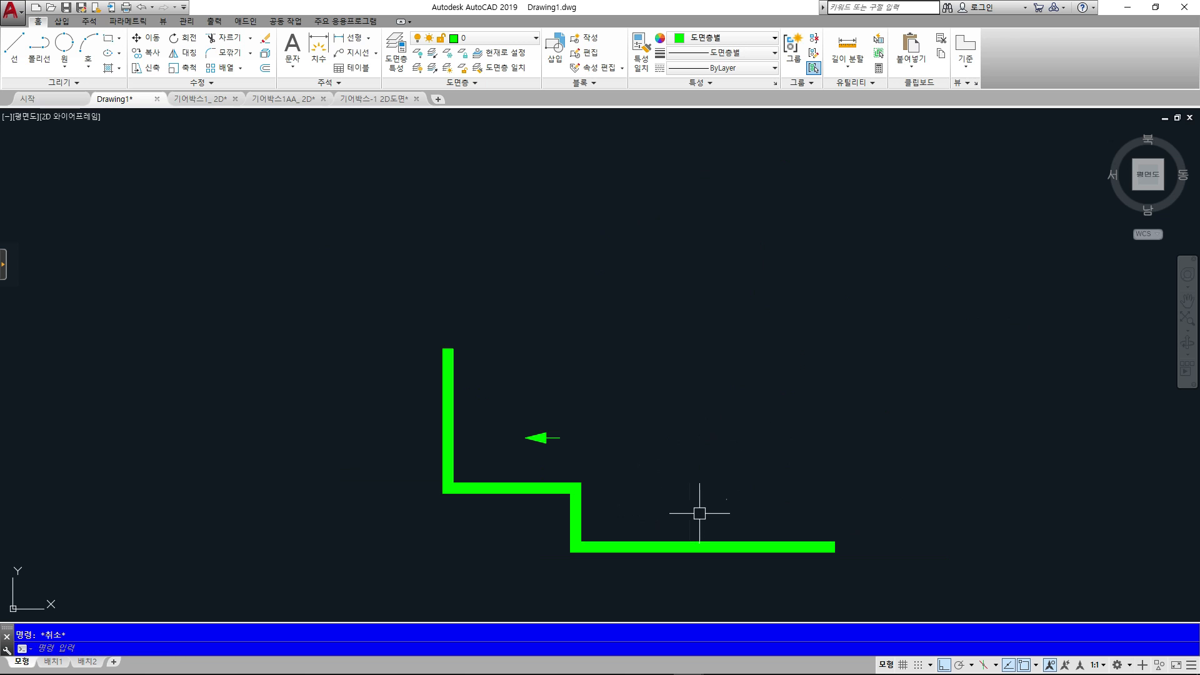
{"action": "left_click", "coordinate": [888, 592]}
{"action": "left_click", "coordinate": [444, 468]}
{"action": "key", "text": "Delete"}
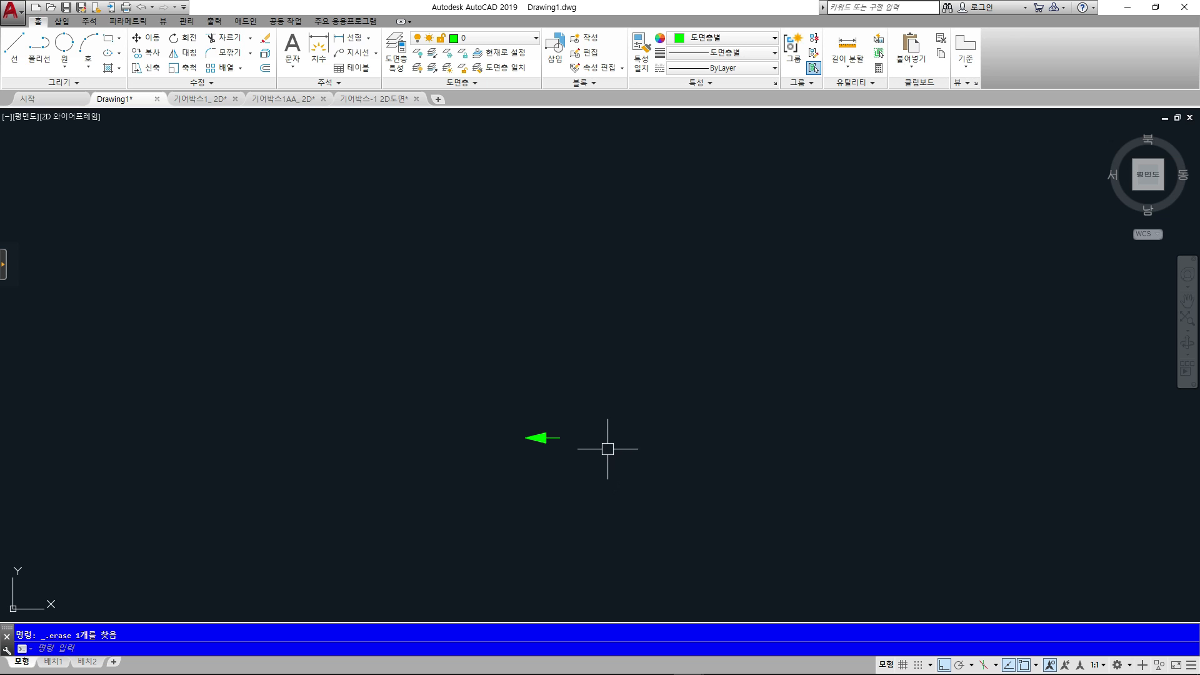
{"action": "left_click", "coordinate": [566, 437]}
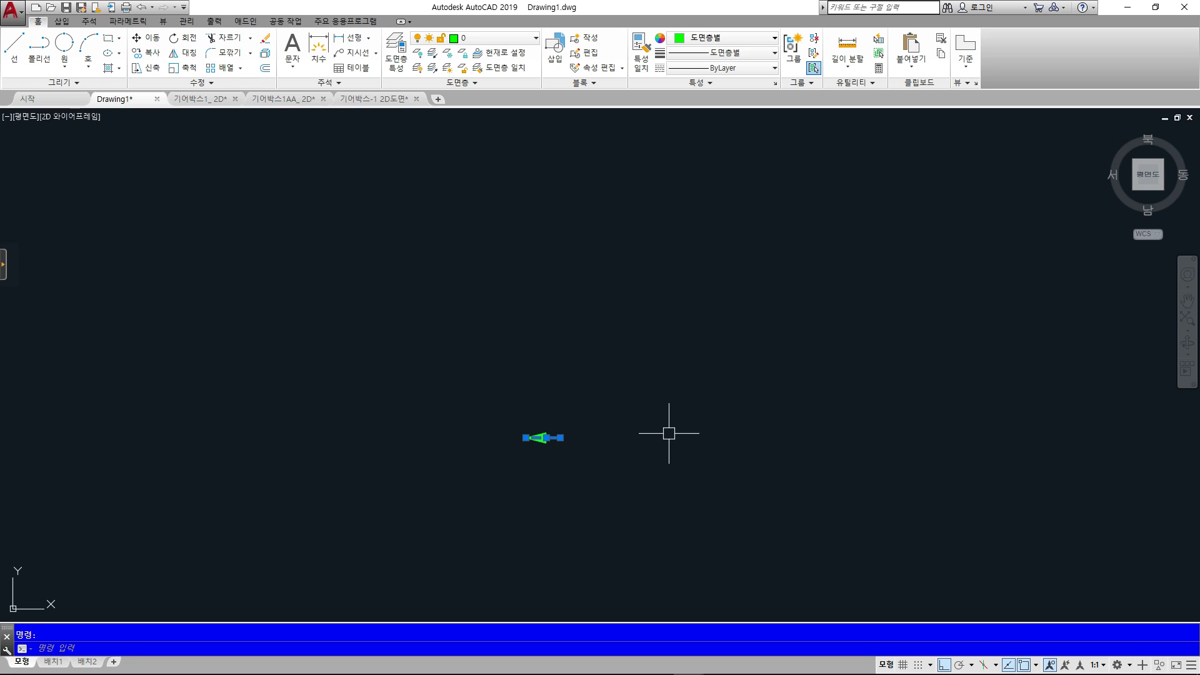
{"action": "key", "text": "Escape"}
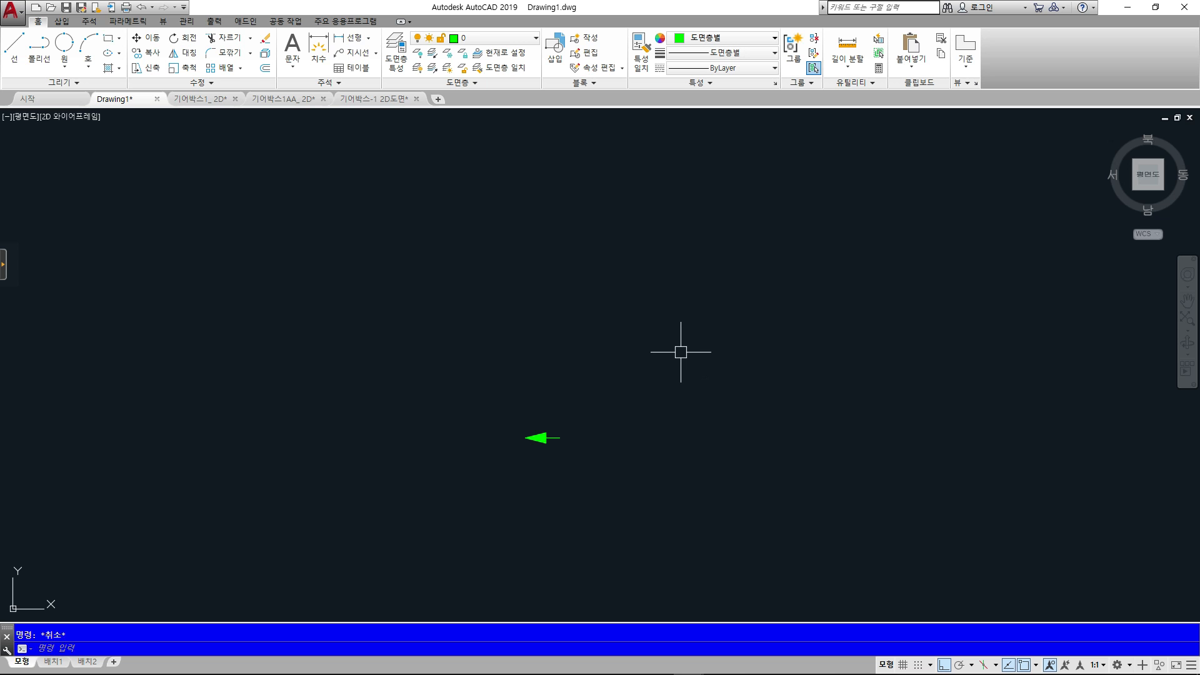
Draw a chain of six connected orthogonal lines around and above the arrow with the Line command
{"action": "key", "text": "Return"}
{"action": "type", "text": "l"}
{"action": "key", "text": "Return"}
{"action": "left_click", "coordinate": [560, 384]}
{"action": "left_click", "coordinate": [559, 261]}
{"action": "left_click", "coordinate": [296, 261]}
{"action": "left_click", "coordinate": [296, 499]}
{"action": "left_click", "coordinate": [706, 500]}
{"action": "left_click", "coordinate": [706, 315]}
{"action": "left_click", "coordinate": [244, 316]}
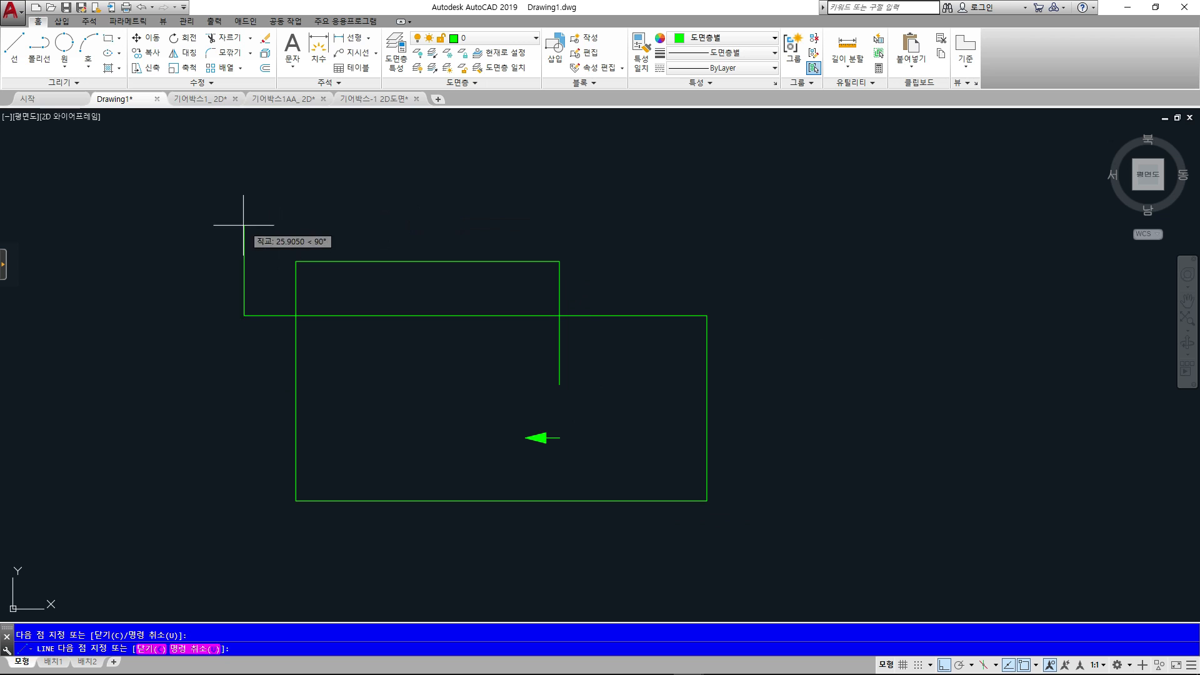
{"action": "key", "text": "Escape"}
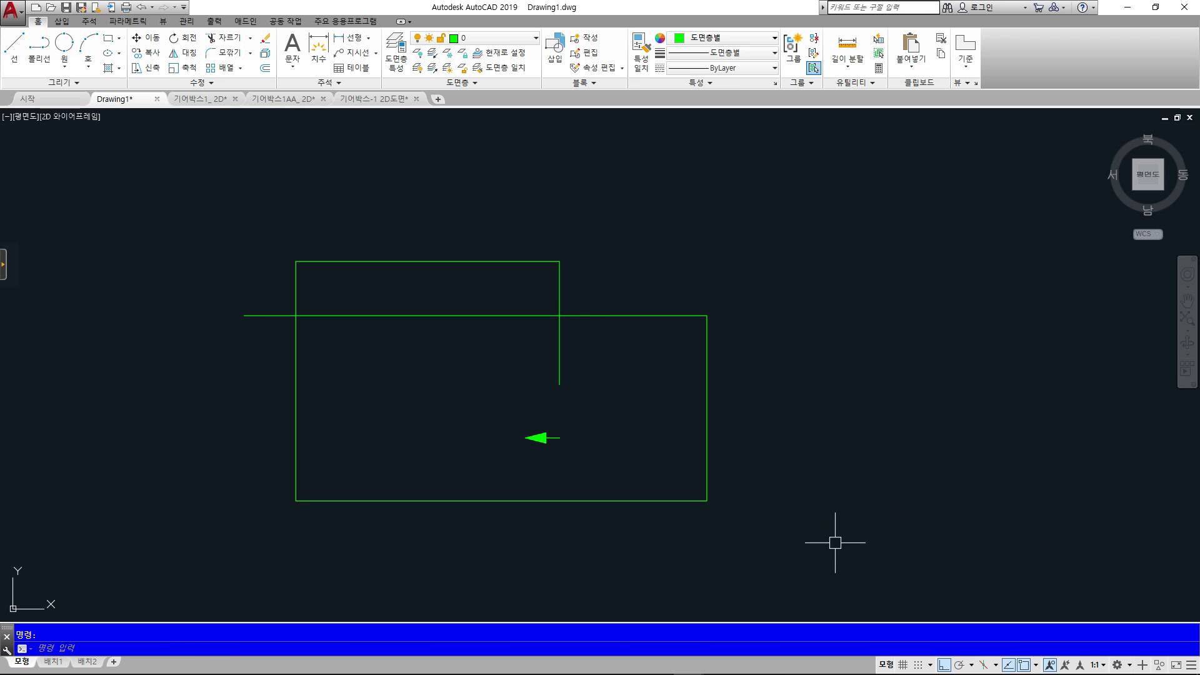
Switch to the 기어박스-1 2D도면 drawing and turn on lineweight display in its lineweight settings
{"action": "scroll", "coordinate": [559, 315], "scroll_direction": "down", "scroll_amount": 3}
{"action": "left_click", "coordinate": [373, 98]}
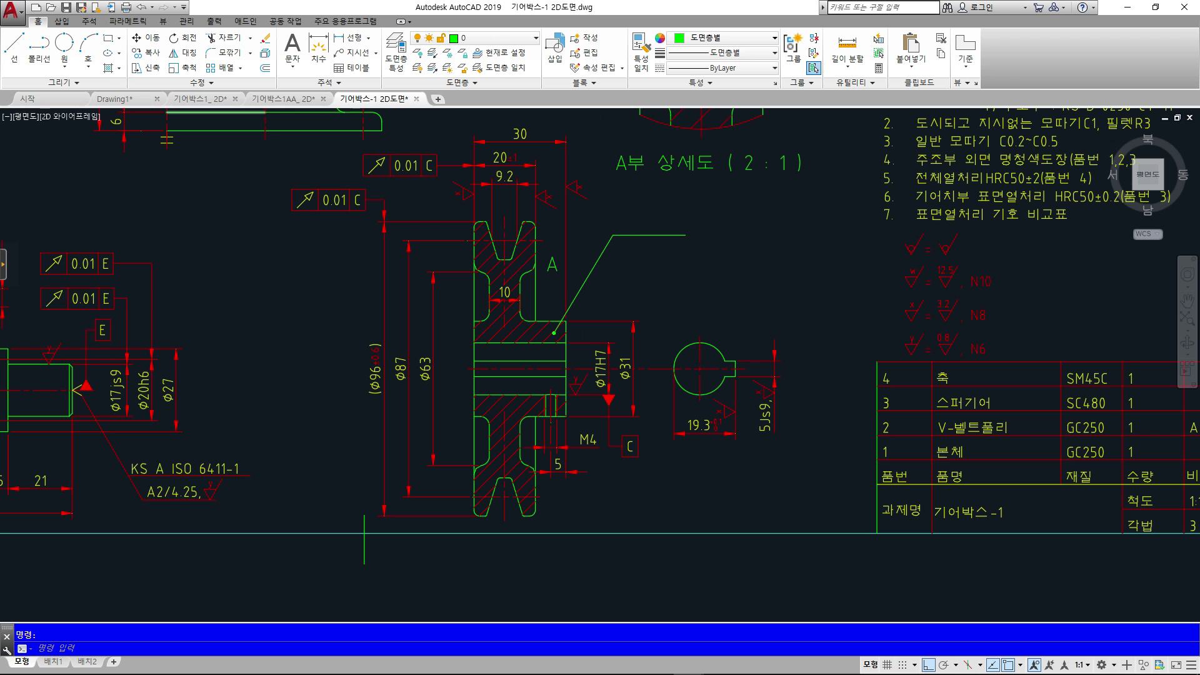
{"action": "middle_click_drag", "start_coordinate": [692, 306], "coordinate": [710, 331]}
{"action": "type", "text": "LW"}
{"action": "key", "text": "Return"}
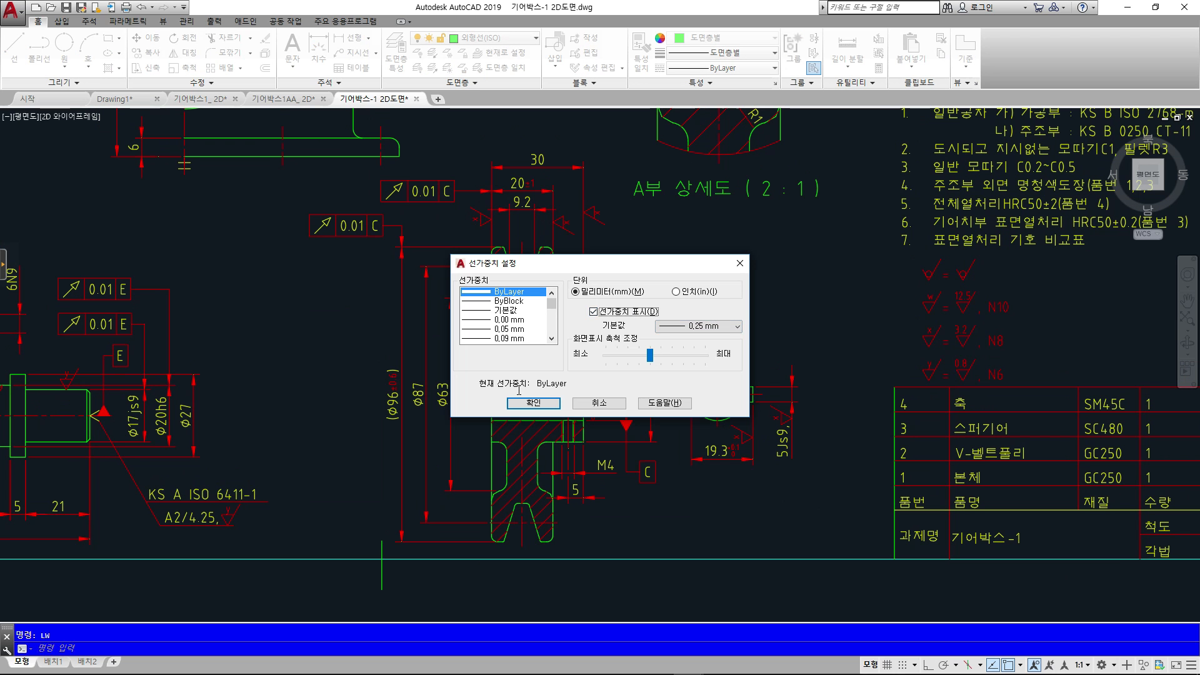
{"action": "left_click", "coordinate": [533, 406]}
Examine the displayed lineweights across the whole gearbox sheet and up close around the housing views
{"action": "scroll", "coordinate": [675, 322], "scroll_direction": "down", "scroll_amount": 5}
{"action": "middle_click_drag", "start_coordinate": [675, 322], "coordinate": [636, 370]}
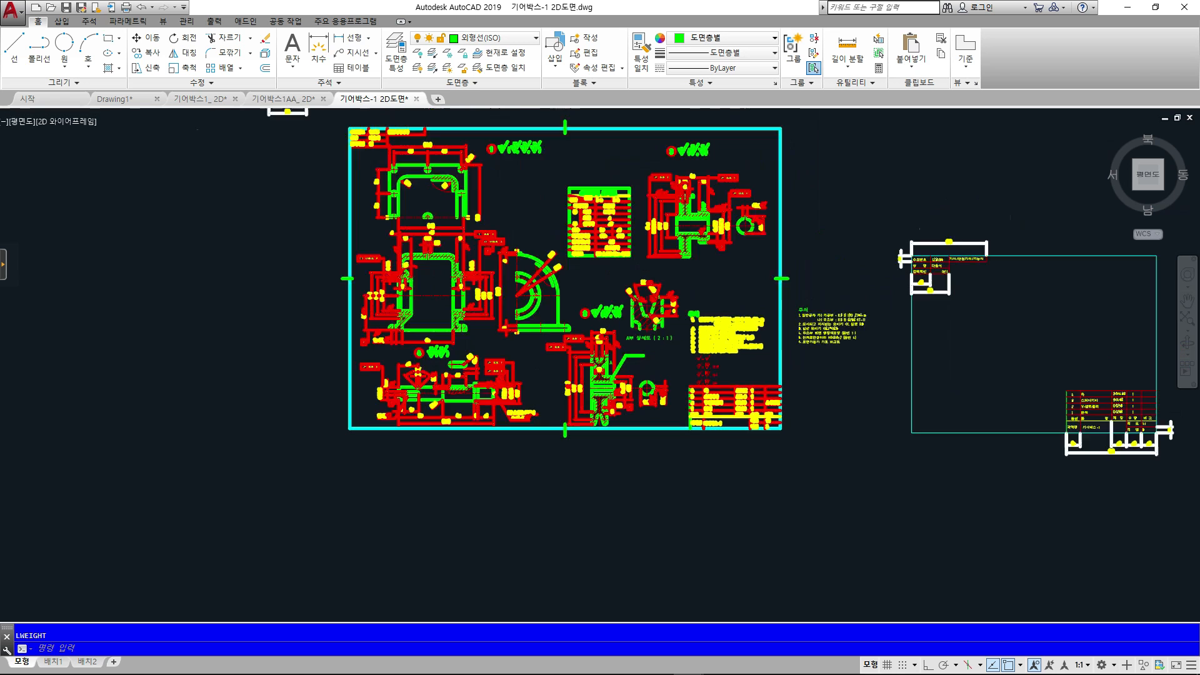
{"action": "middle_click", "coordinate": [632, 373]}
{"action": "middle_click", "coordinate": [632, 372]}
{"action": "scroll", "coordinate": [538, 389], "scroll_direction": "up", "scroll_amount": 3}
{"action": "middle_click_drag", "start_coordinate": [275, 452], "coordinate": [562, 338]}
{"action": "scroll", "coordinate": [563, 326], "scroll_direction": "up", "scroll_amount": 4}
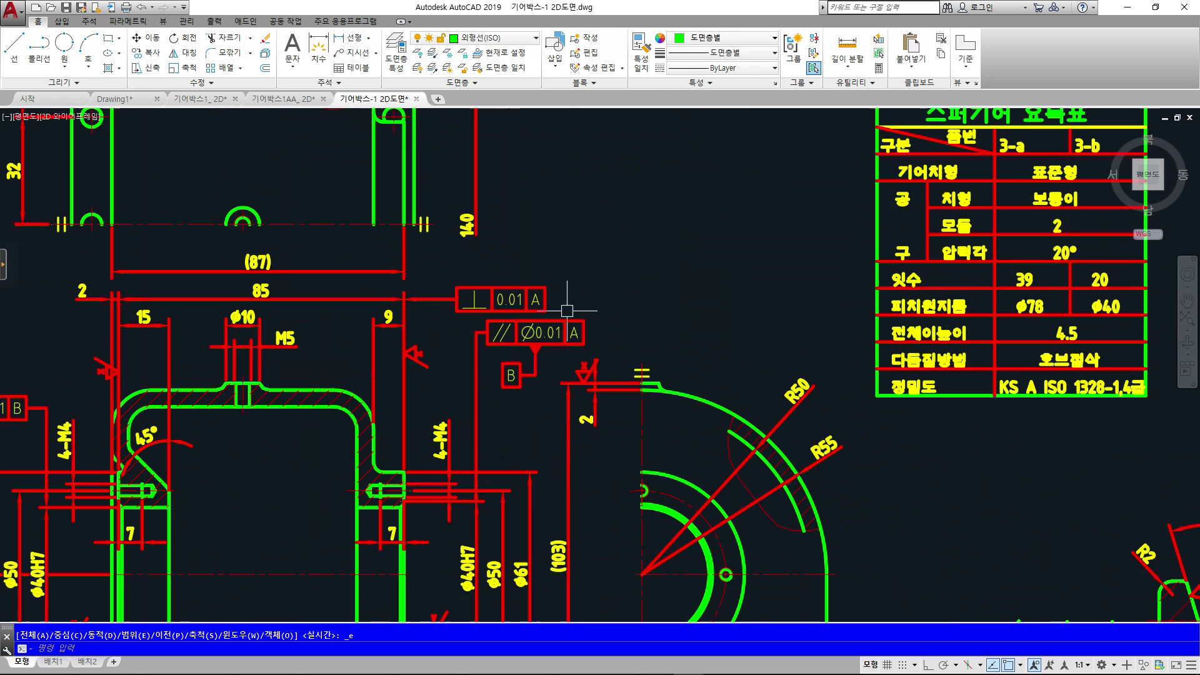
{"action": "middle_click_drag", "start_coordinate": [673, 320], "coordinate": [682, 270]}
Turn off lineweight display in the gearbox drawing's lineweight settings
{"action": "type", "text": "LW"}
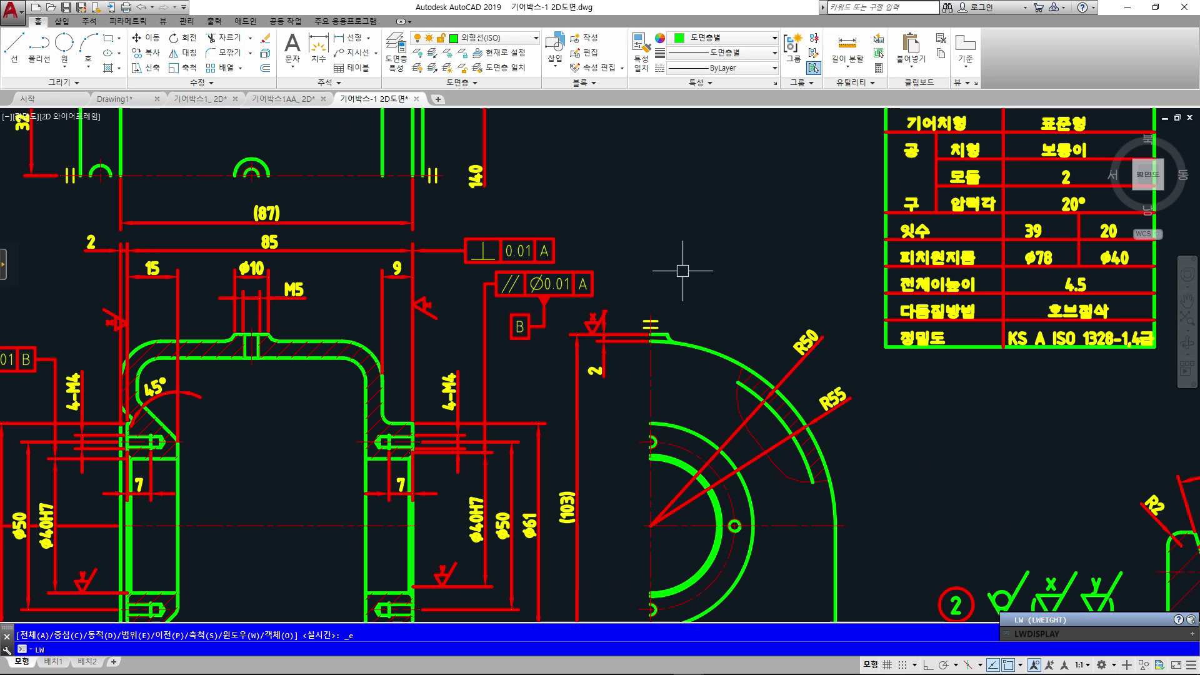
{"action": "key", "text": "Return"}
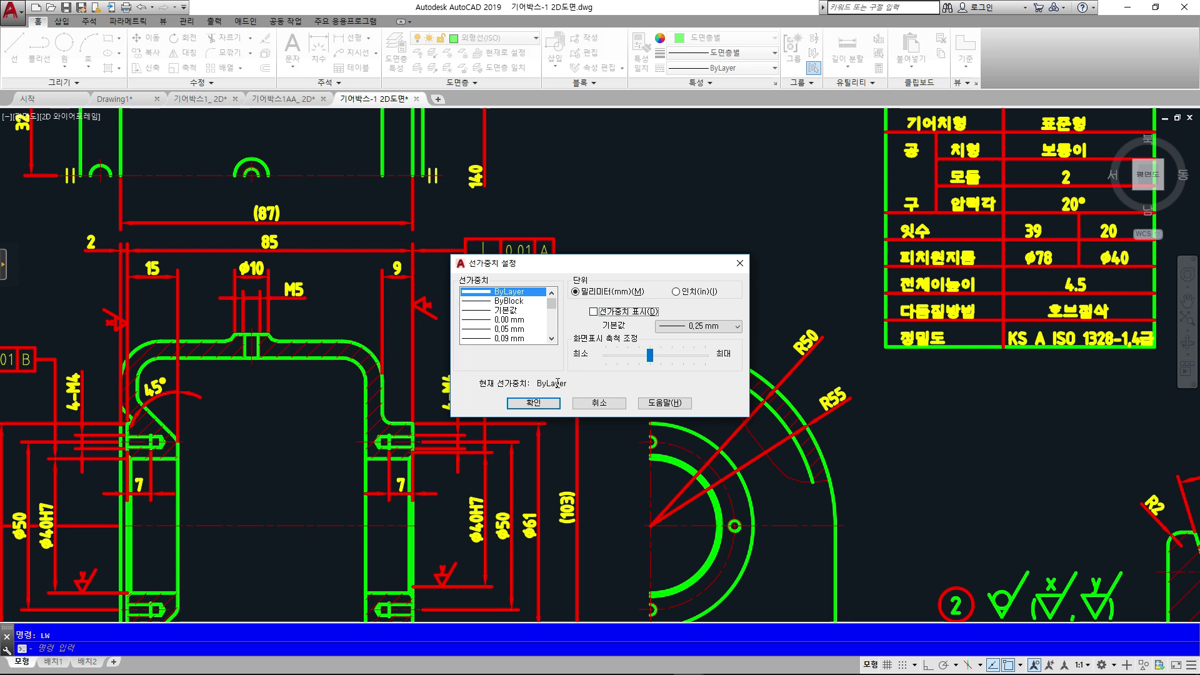
{"action": "left_click", "coordinate": [533, 402]}
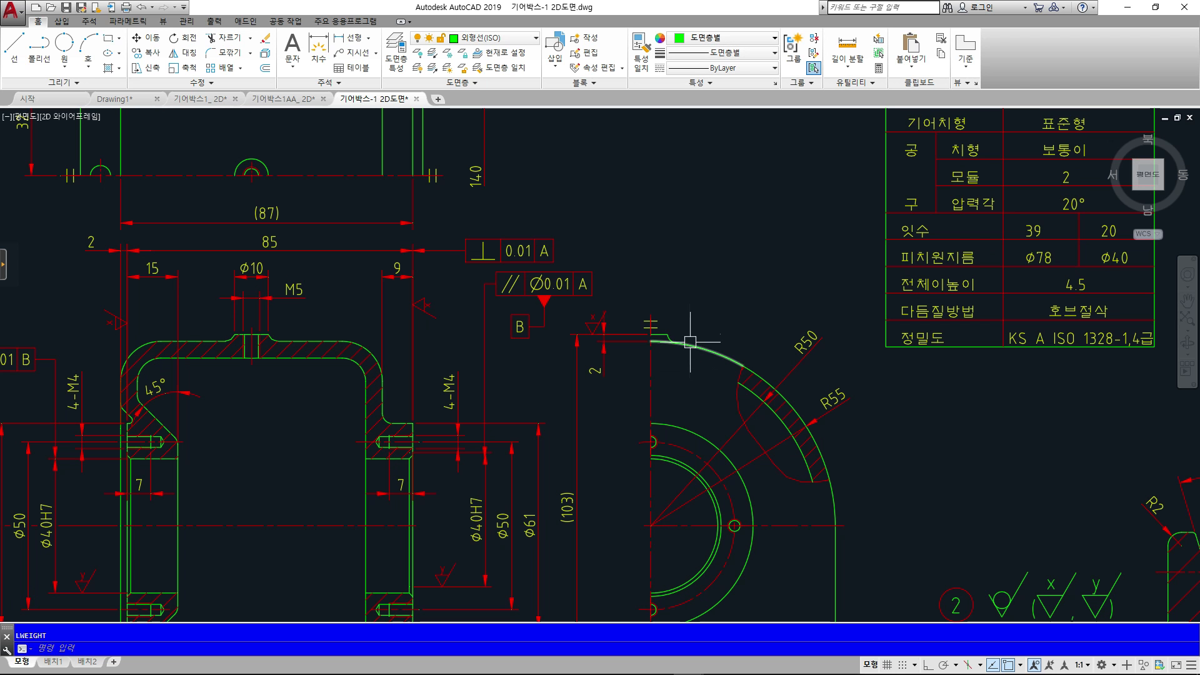
Switch back to Drawing1 and erase the line chain together with the arrow
{"action": "left_click", "coordinate": [119, 99]}
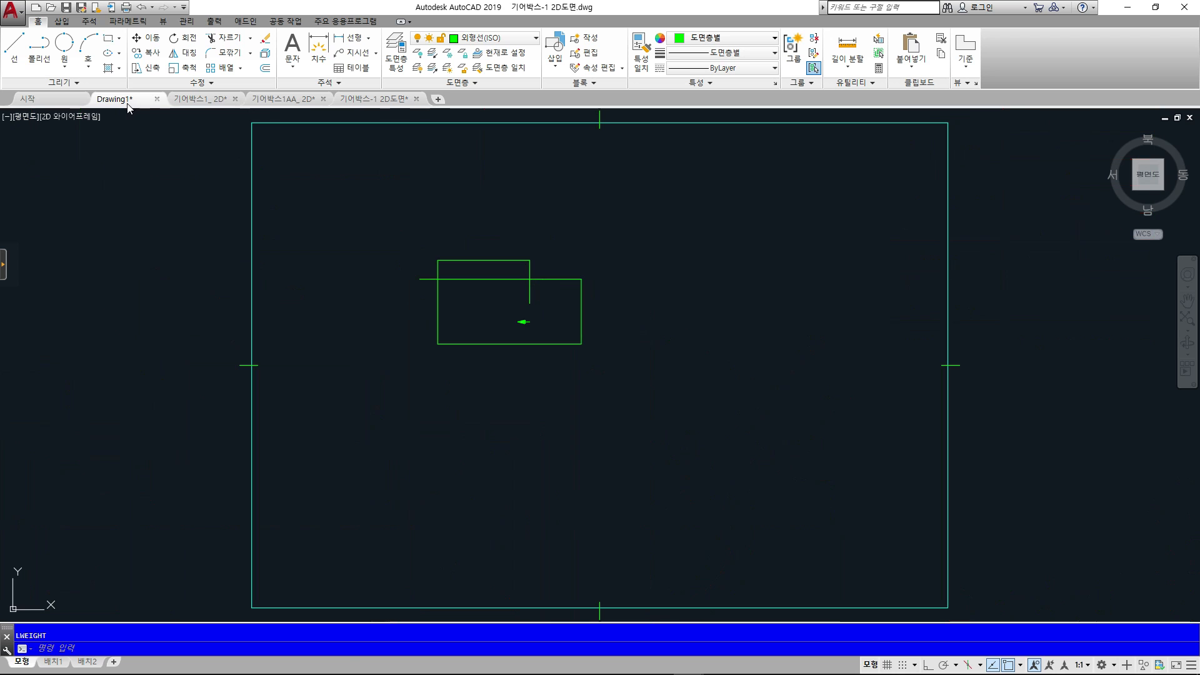
{"action": "scroll", "coordinate": [553, 313], "scroll_direction": "up", "scroll_amount": 4}
{"action": "middle_click_drag", "start_coordinate": [552, 300], "coordinate": [590, 354]}
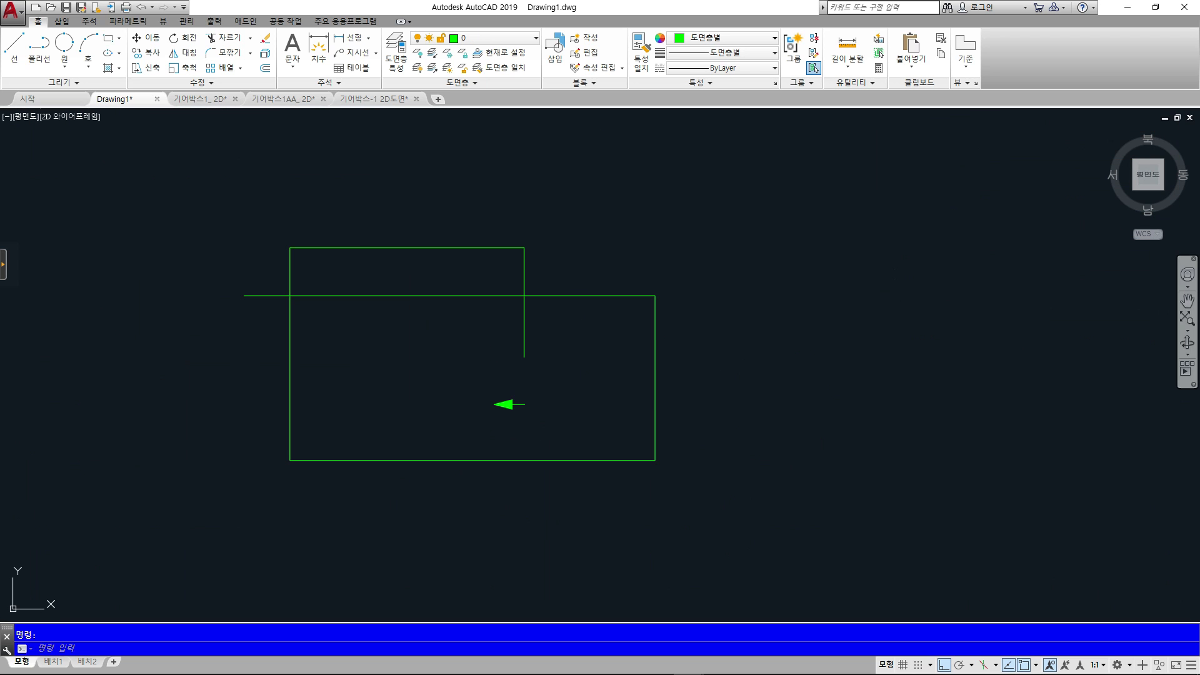
{"action": "left_click", "coordinate": [801, 531]}
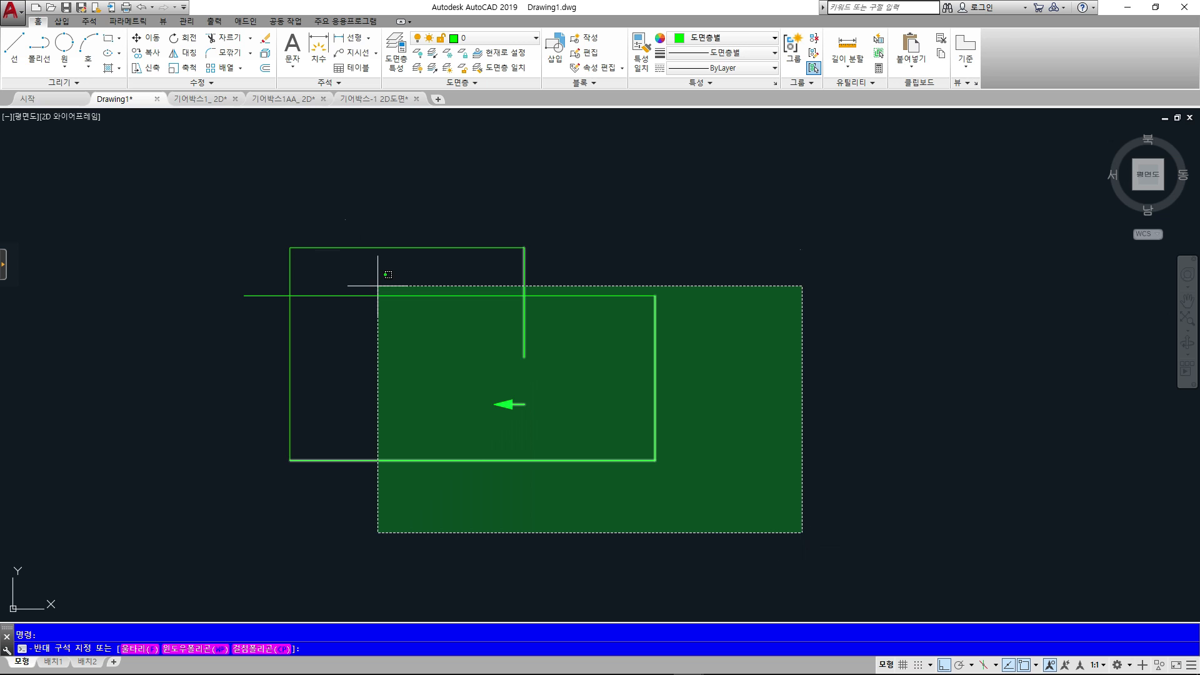
{"action": "left_click", "coordinate": [263, 200]}
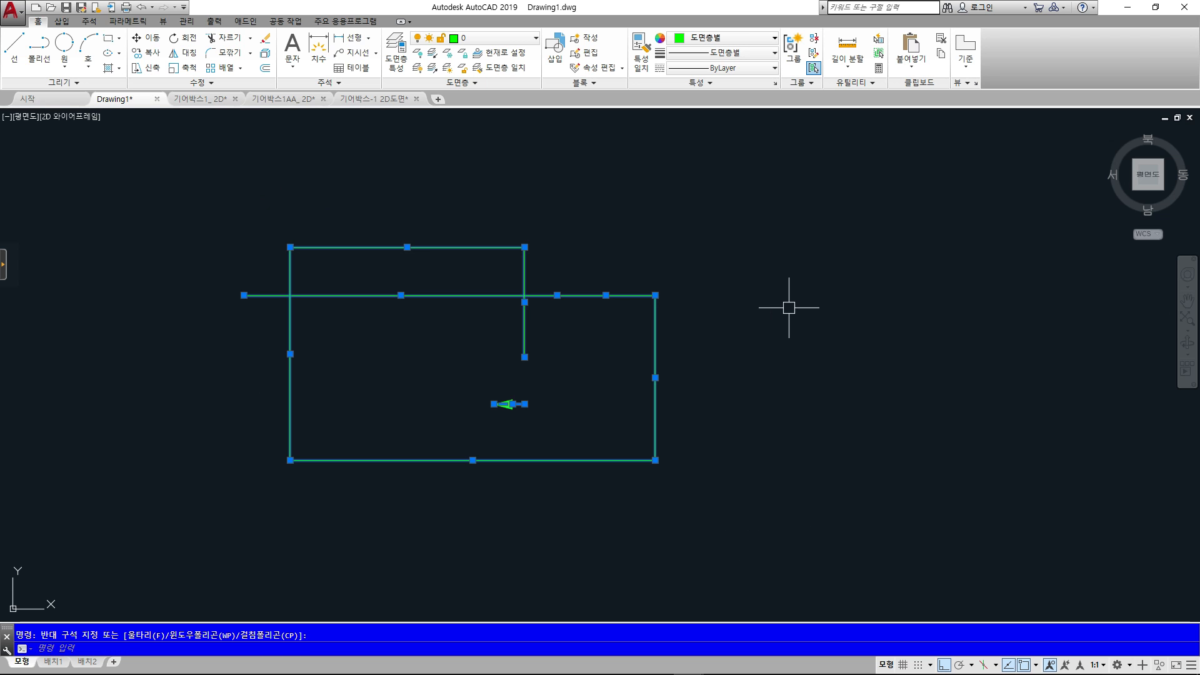
{"action": "key", "text": "Delete"}
Zoom to the full drawing sheet with the All option
{"action": "type", "text": "z"}
{"action": "key", "text": "Return"}
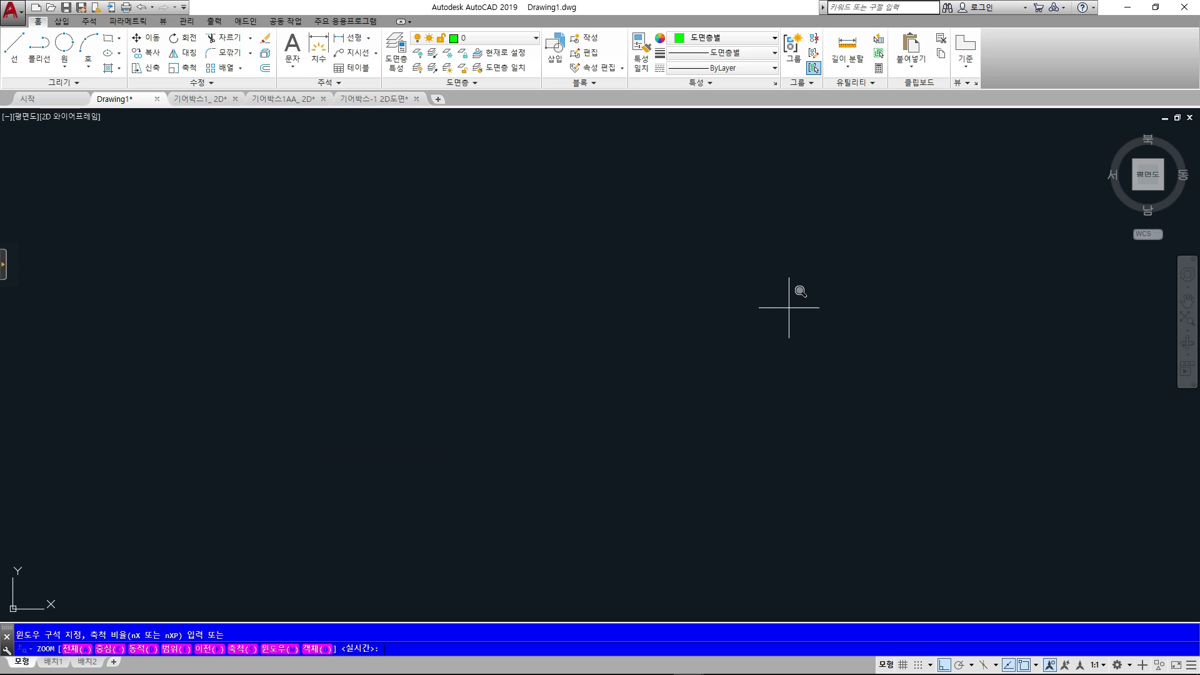
{"action": "type", "text": "A"}
{"action": "key", "text": "Return"}
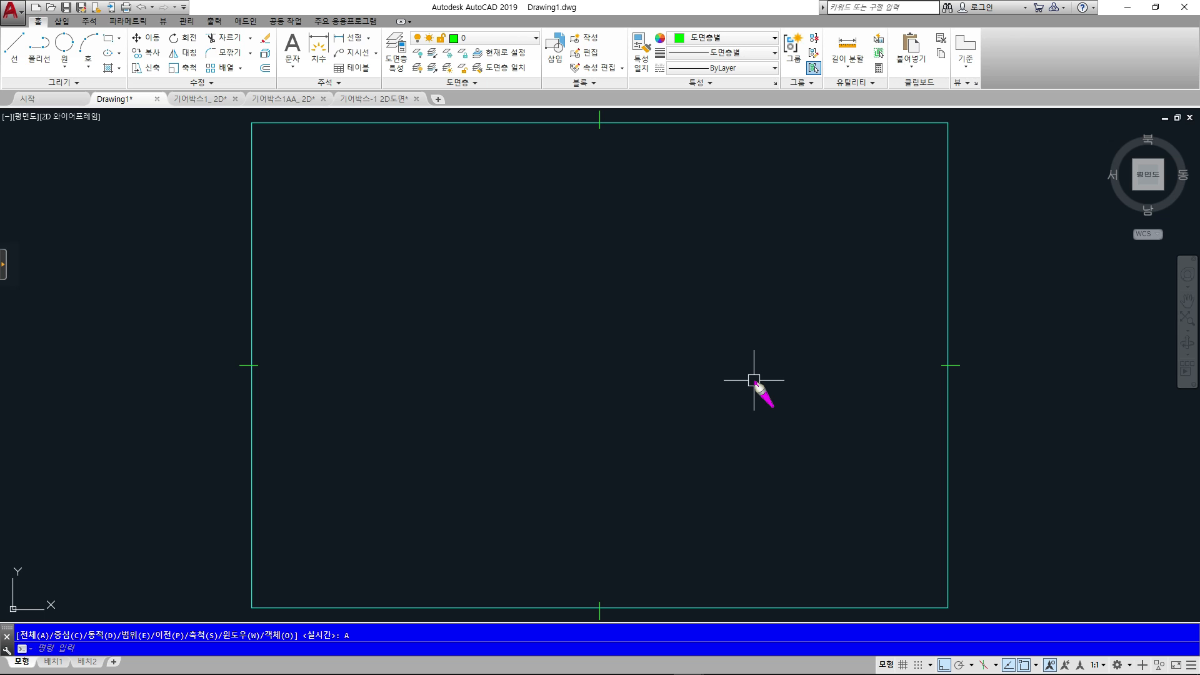
{"action": "left_click_drag", "start_coordinate": [18, 68], "coordinate": [72, 90]}
{"action": "mouse_move", "coordinate": [99, 42]}
{"action": "left_mouse_down"}
{"action": "mouse_move", "coordinate": [115, 44]}
{"action": "mouse_move", "coordinate": [96, 40]}
{"action": "left_mouse_up"}
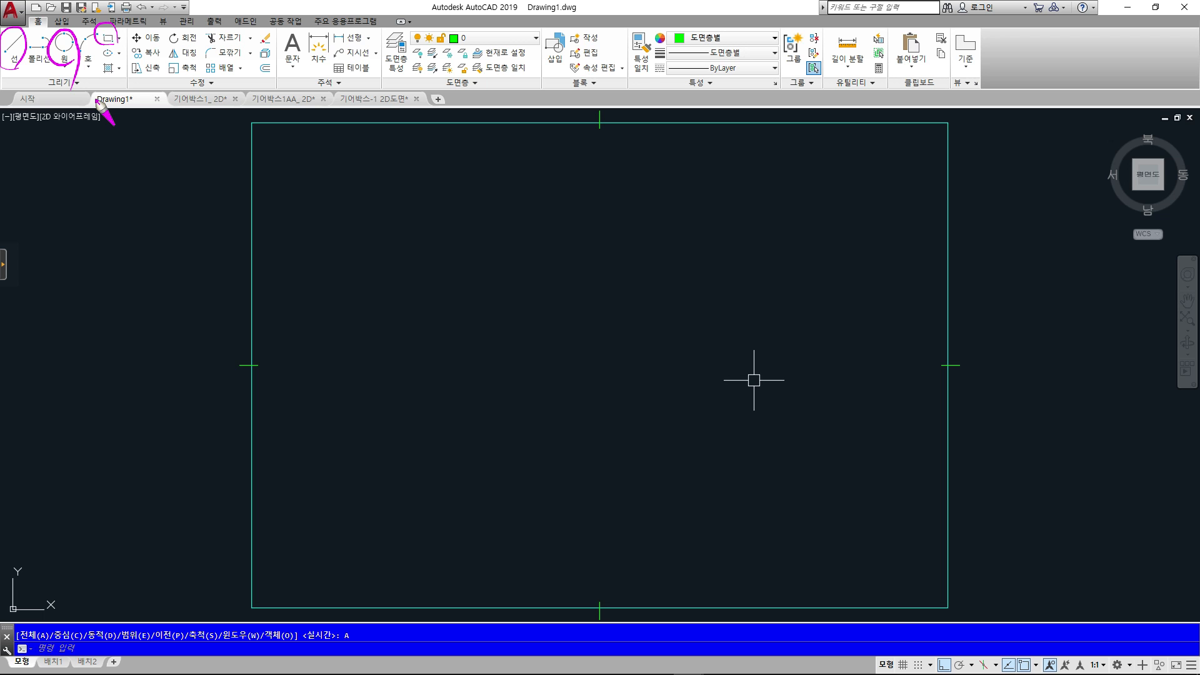
{"action": "key", "text": "Escape"}
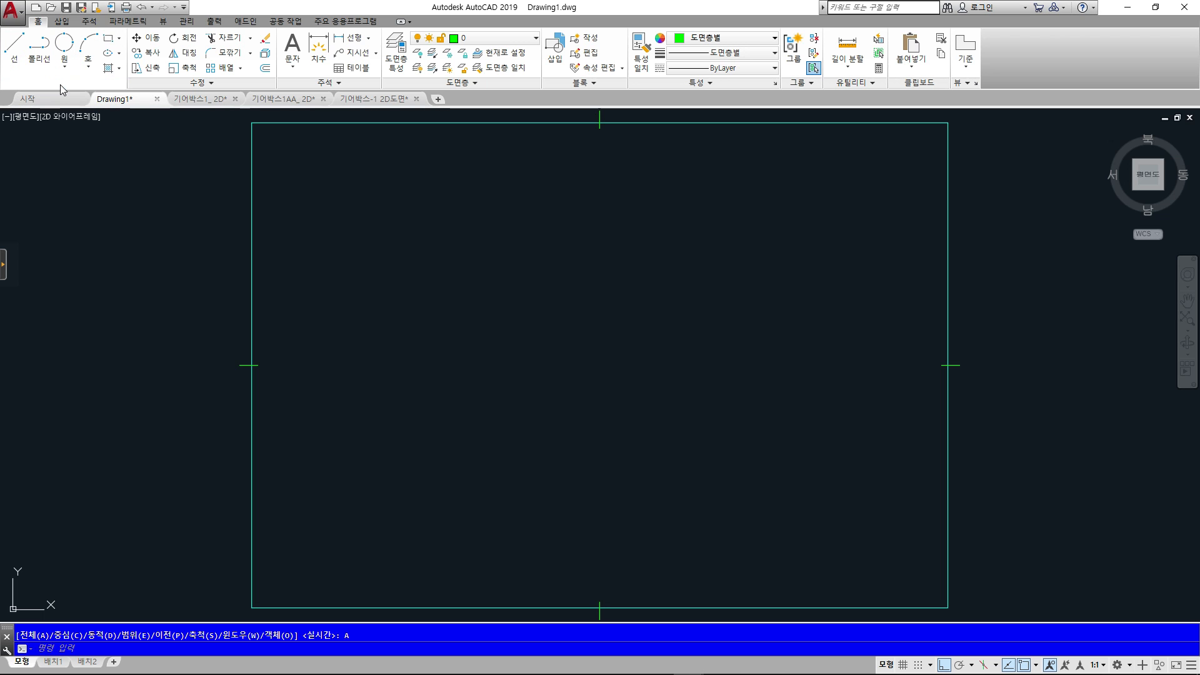
{"action": "left_click", "coordinate": [60, 84]}
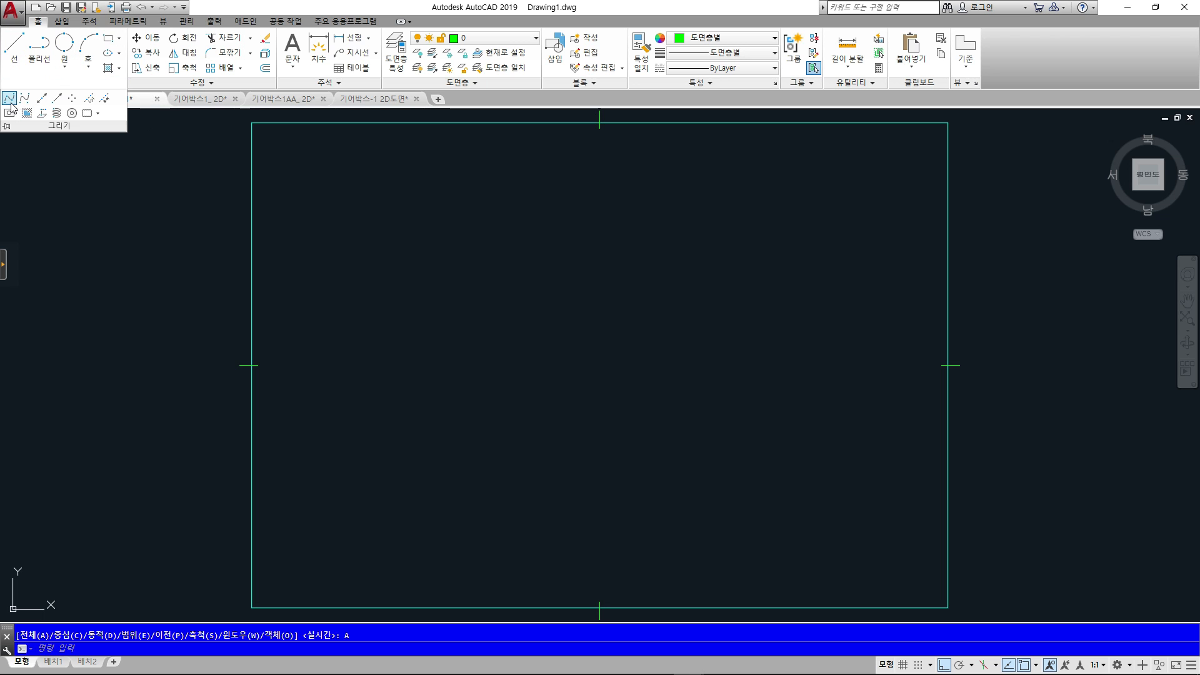
{"action": "key", "text": "Escape"}
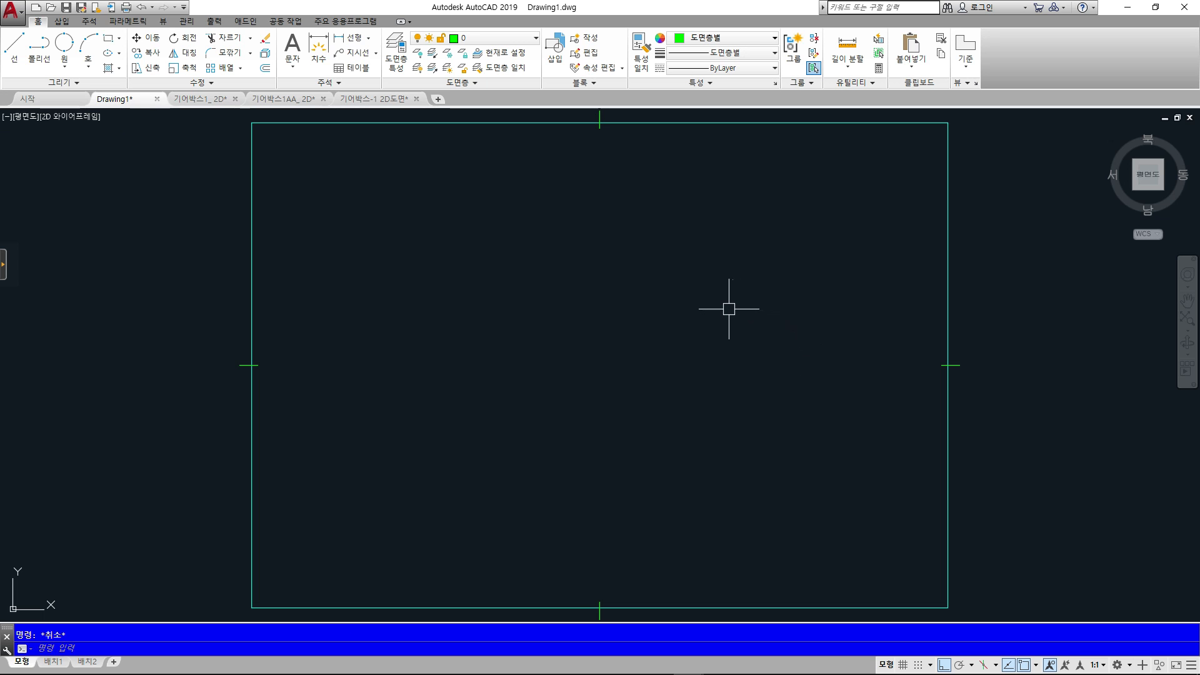